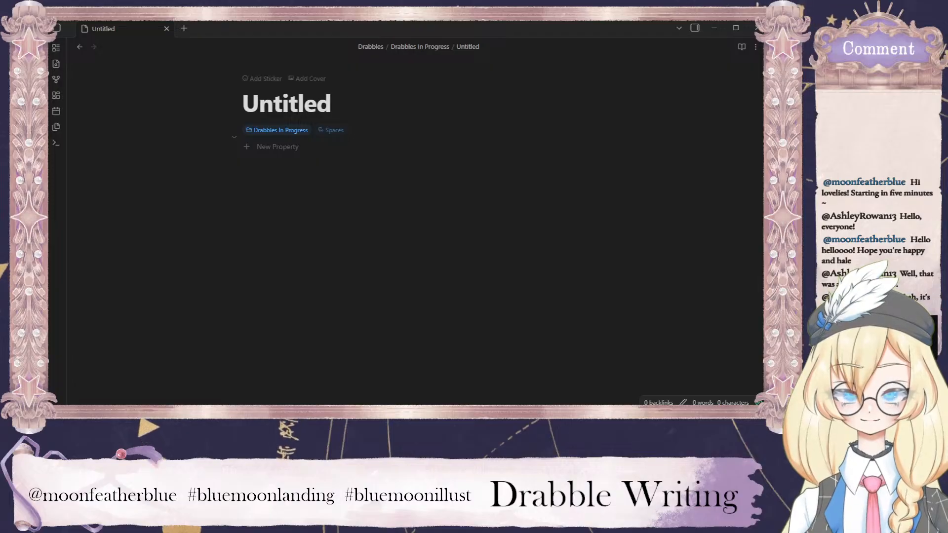
Rename the untitled note to "hook basket rainbow".
left_click_drag(331, 105, 260, 106)
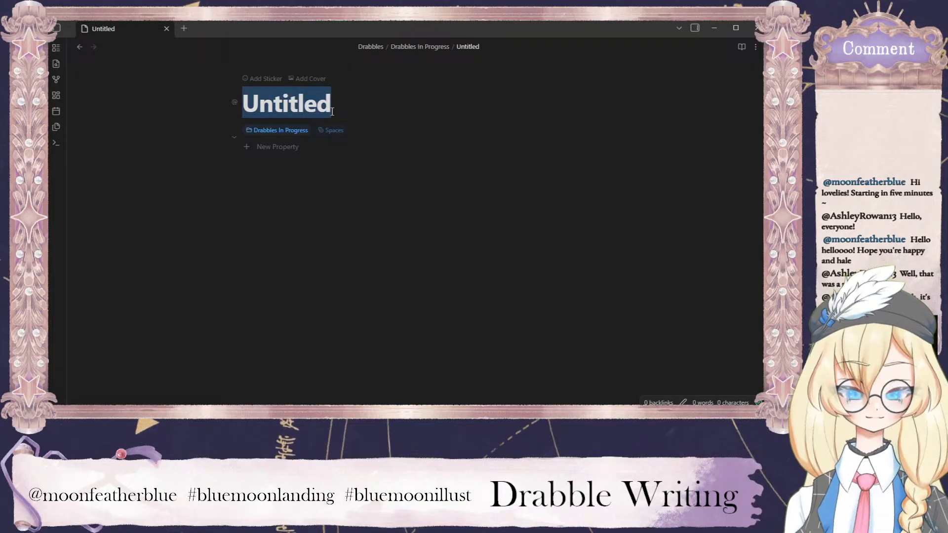
type("hook")
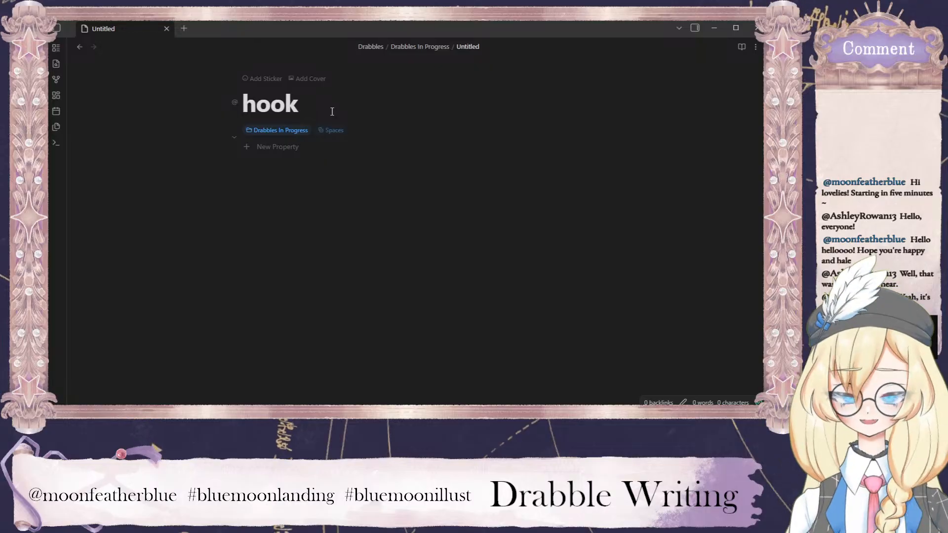
type(" bask")
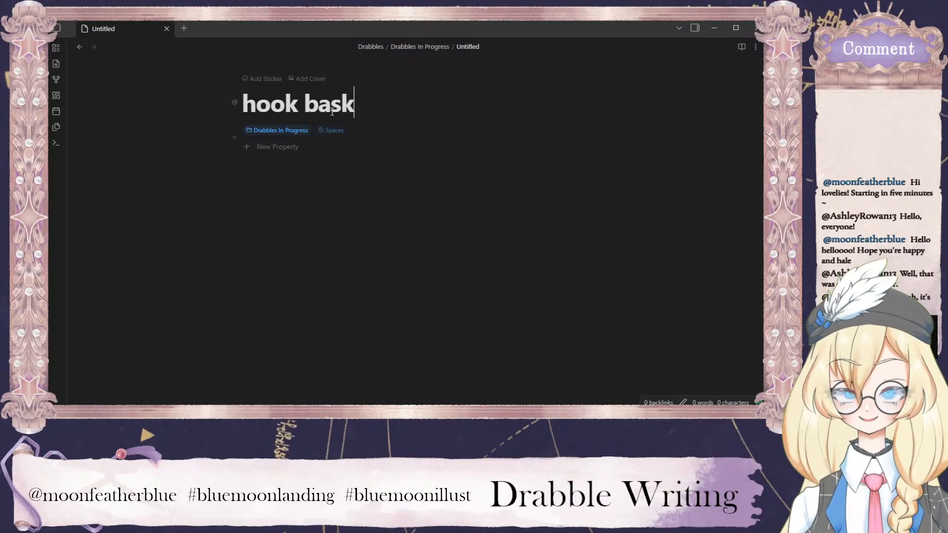
type("et")
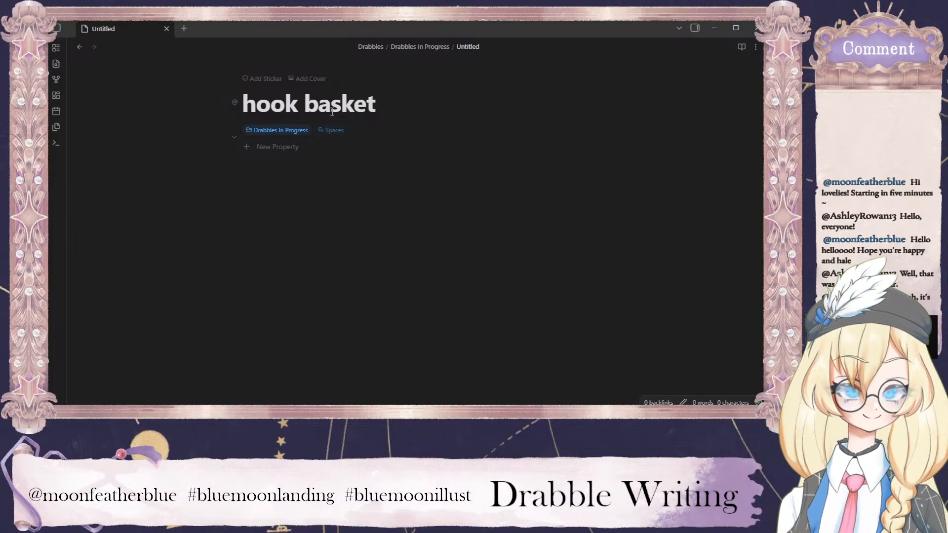
type("rainbows")
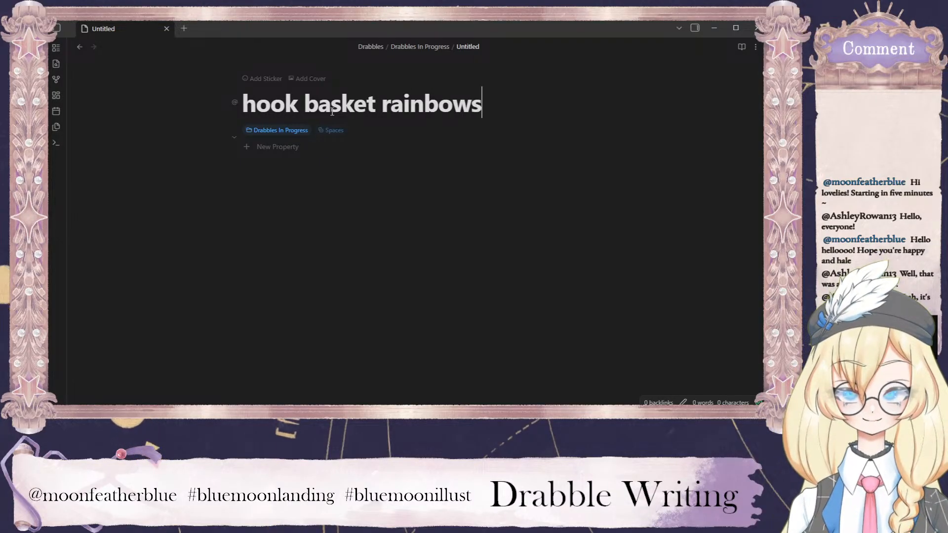
key("BackSpace")
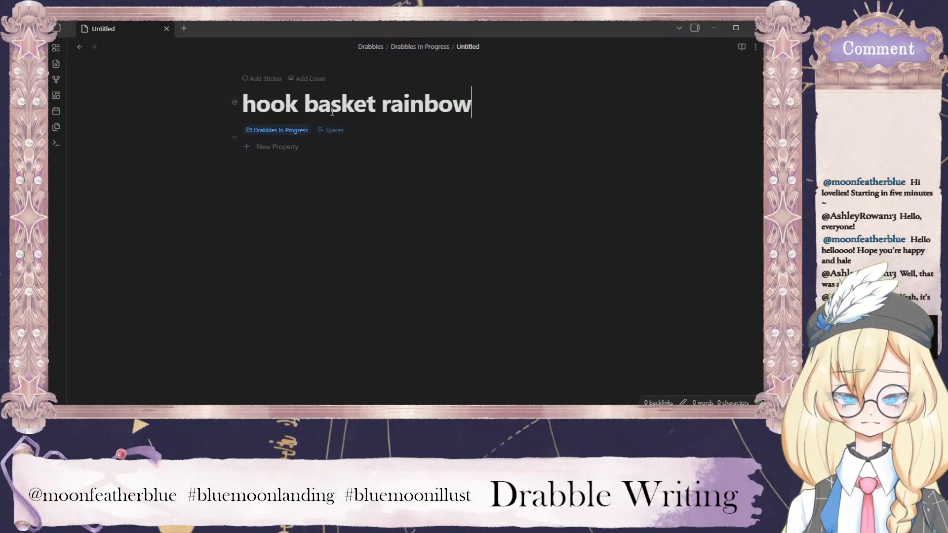
key("Return")
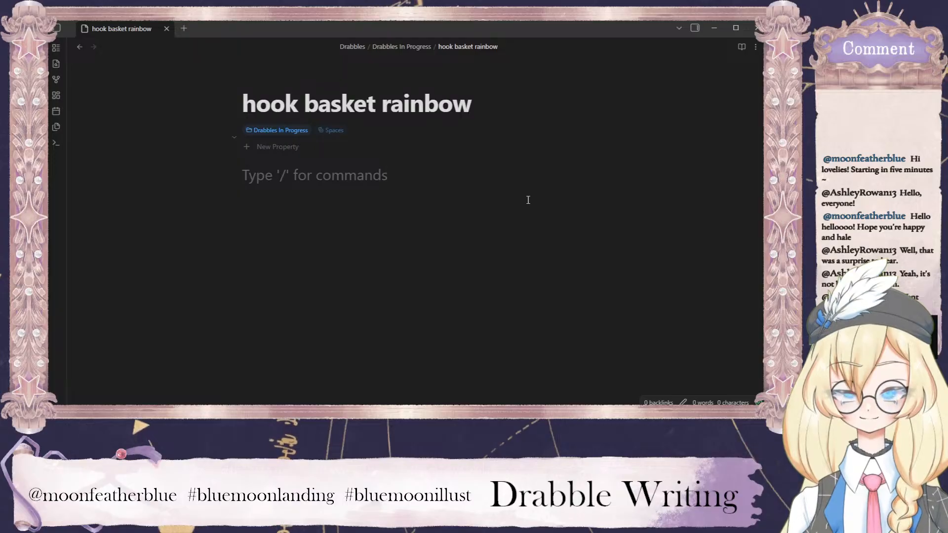
Reorder the note's title to "basket rainbow hook" by moving the word "hook" to the end.
left_click(472, 106)
type("hook")
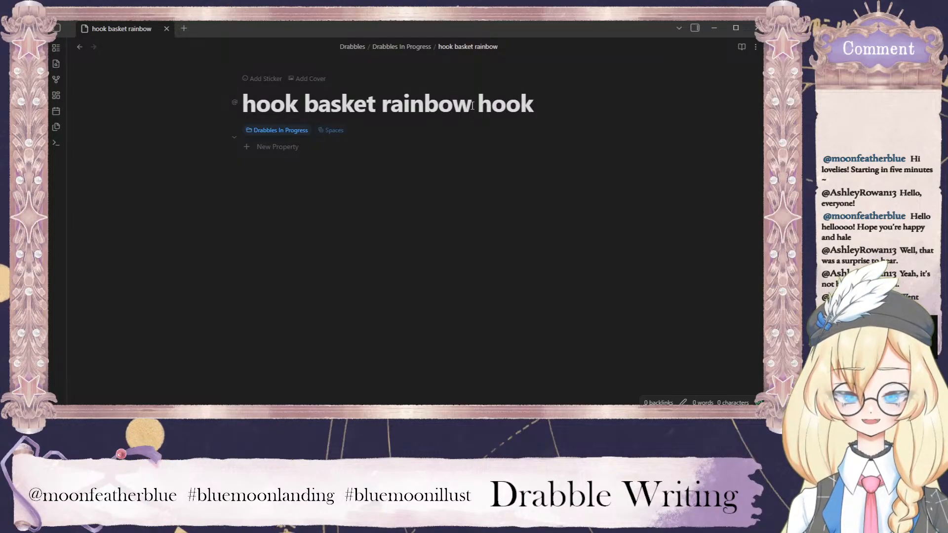
left_click_drag(304, 106, 241, 114)
key("BackSpace")
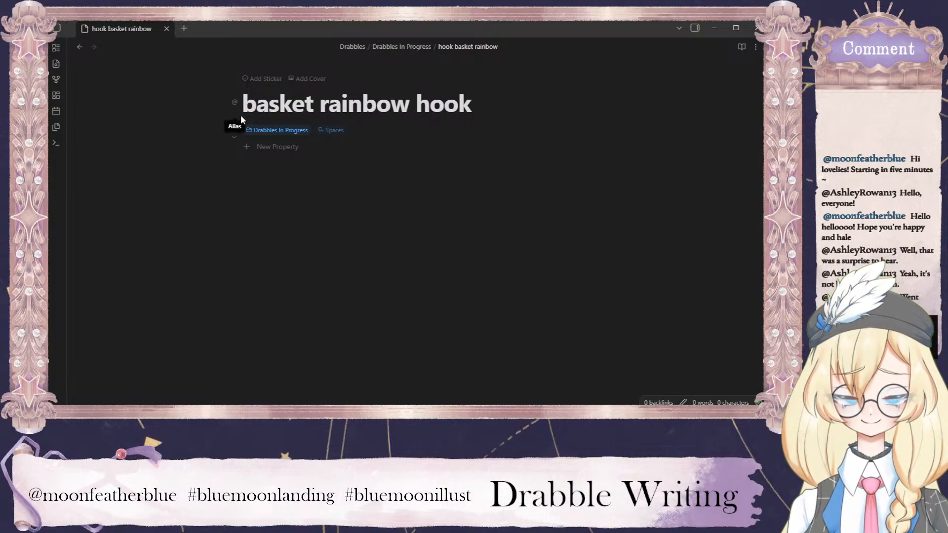
left_click(326, 183)
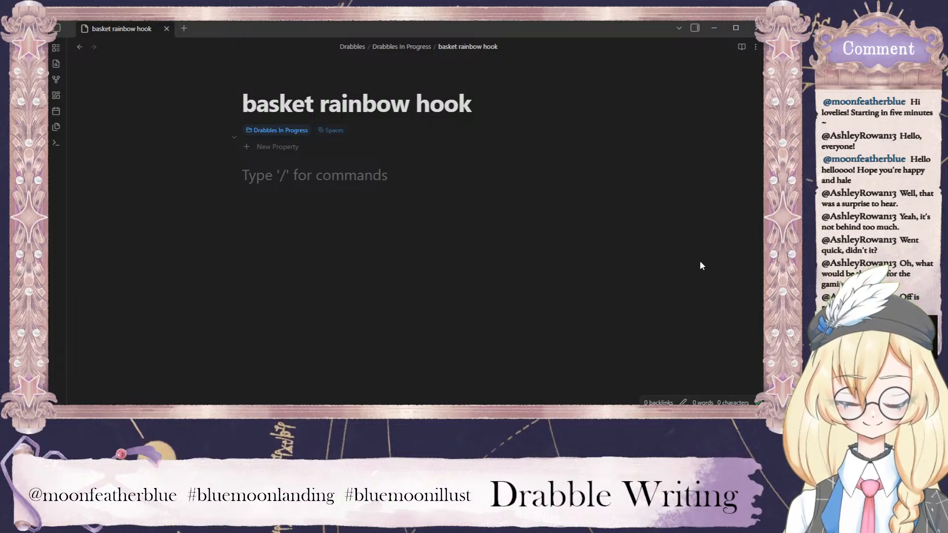
Write the idea "Fishing for rainbows" in the note body and insert blank lines above it.
type("Fishing for rainbows")
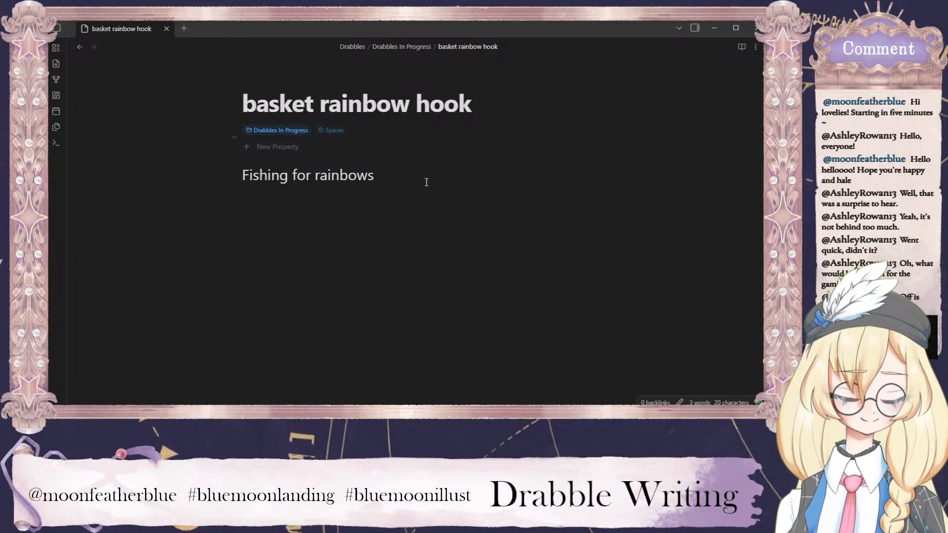
left_click(243, 176)
key("Return")
key("Return")
key("Return")
key("Return")
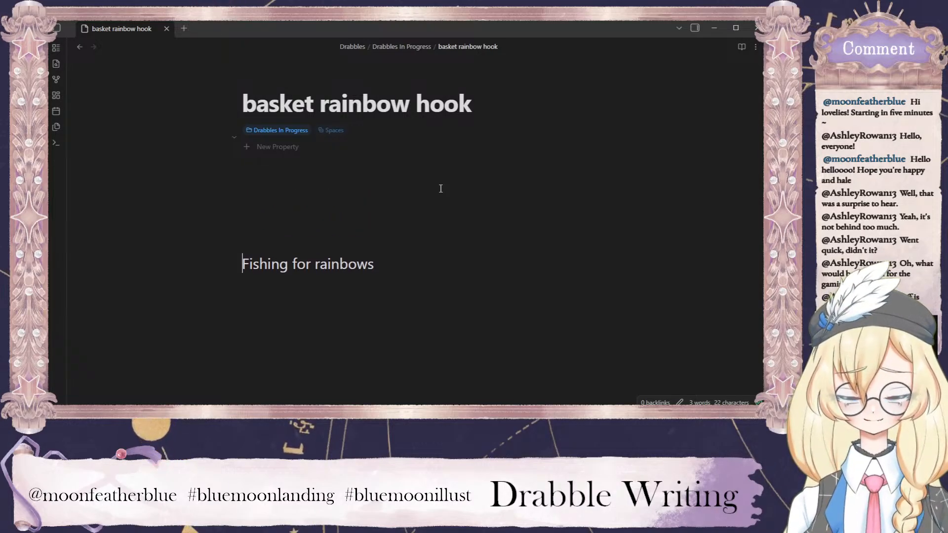
Add the idea "Rainbow festival" as the first line of the note body, followed by a new line.
key("Up")
key("Up")
key("Up")
key("Up")
type("Rainbow ")
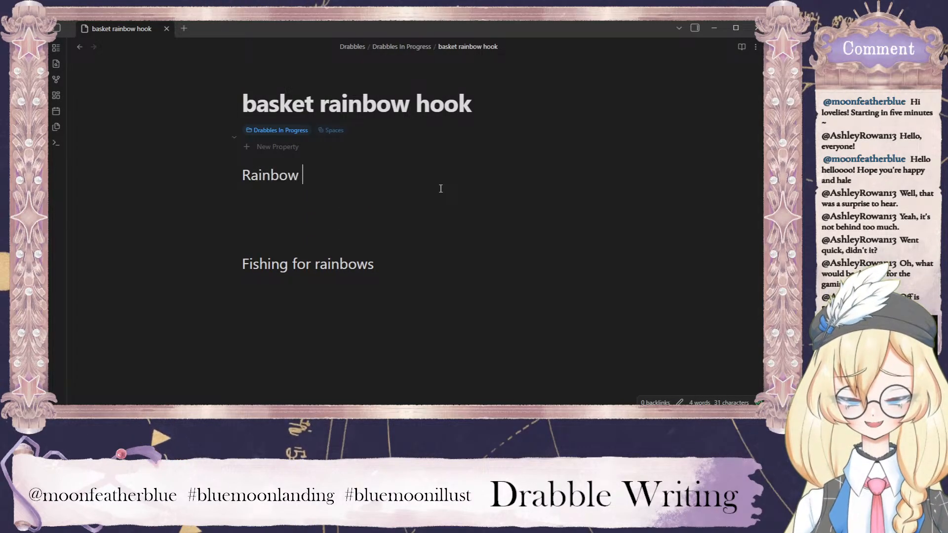
type("festivba")
key("BackSpace")
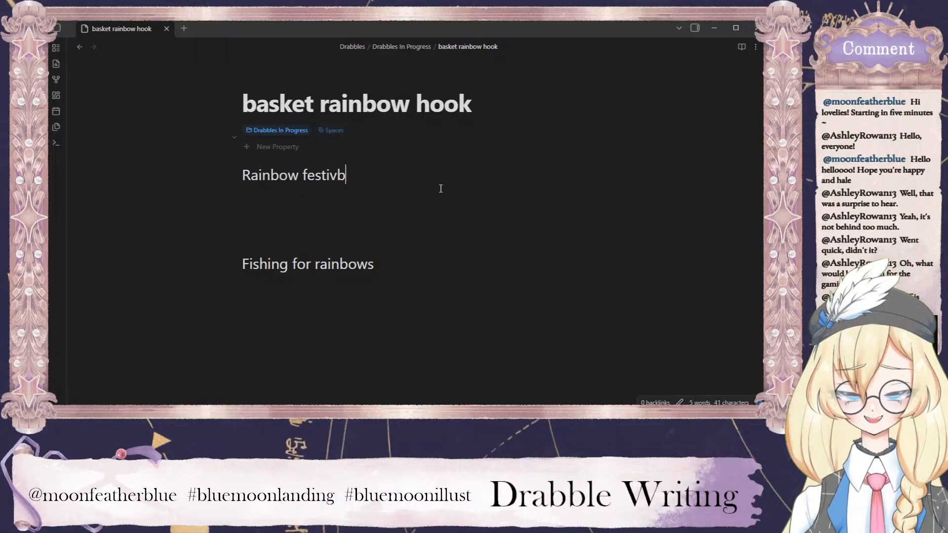
key("BackSpace")
type("al")
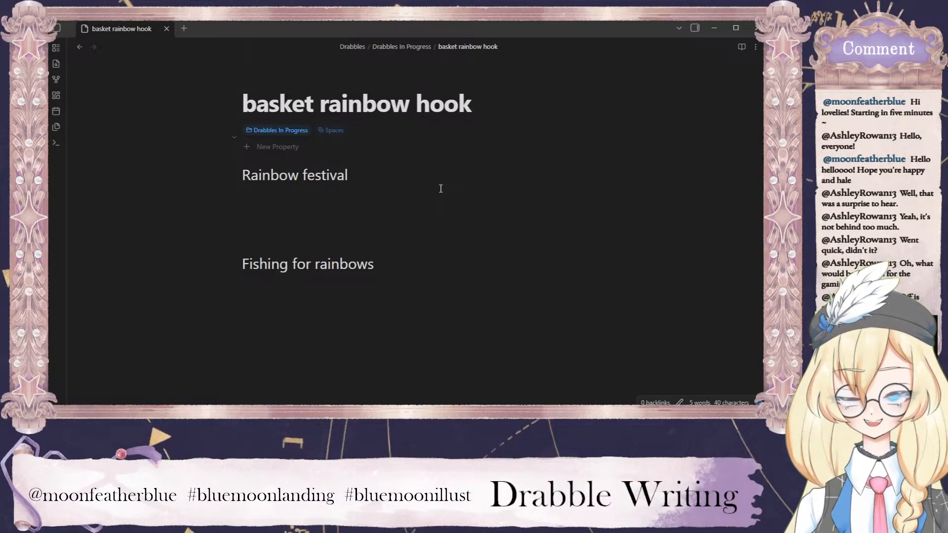
key("Return")
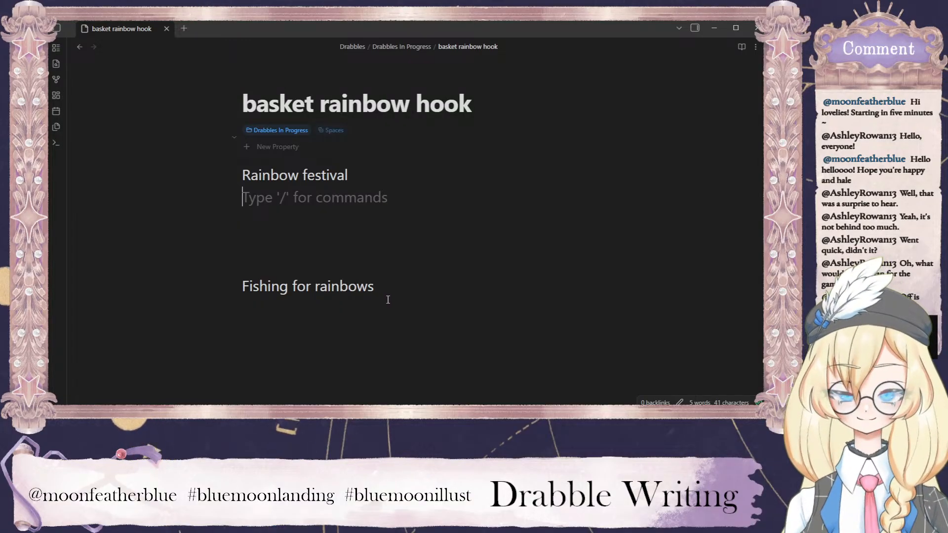
Delete both idea lines to empty the note body.
left_click_drag(393, 294, 237, 176)
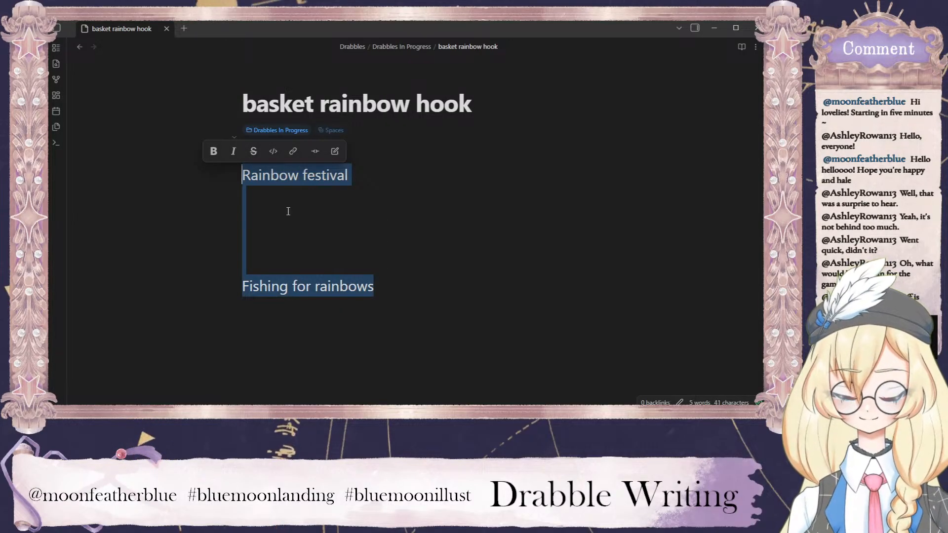
key("BackSpace")
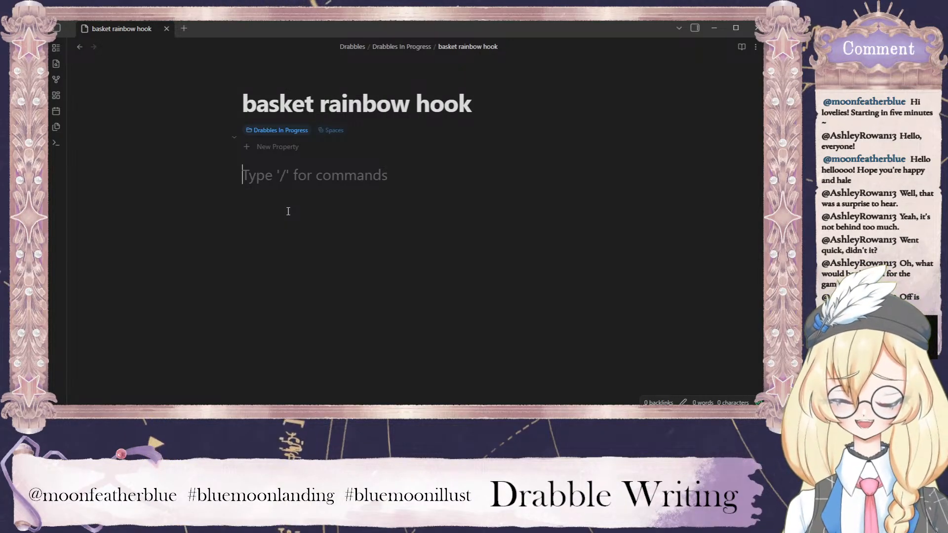
Start the outline with the lines "older POV" and "sitting quietly in boat enjoying the atmosphere".
type("older POV")
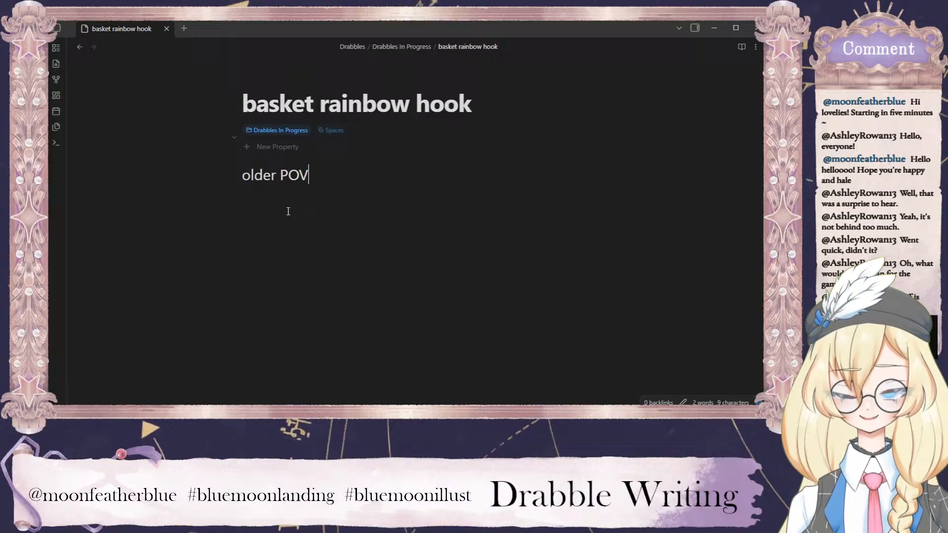
key("Return")
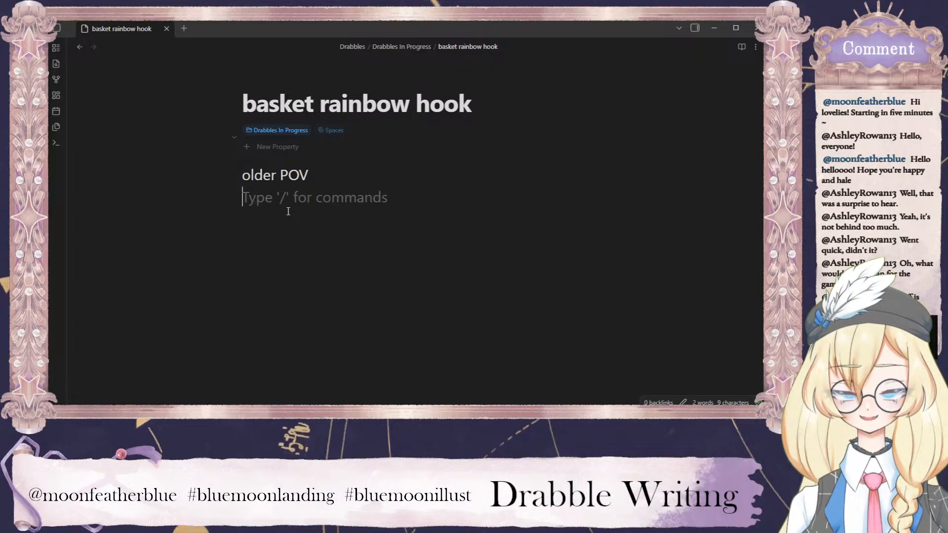
type("sitting quietly in")
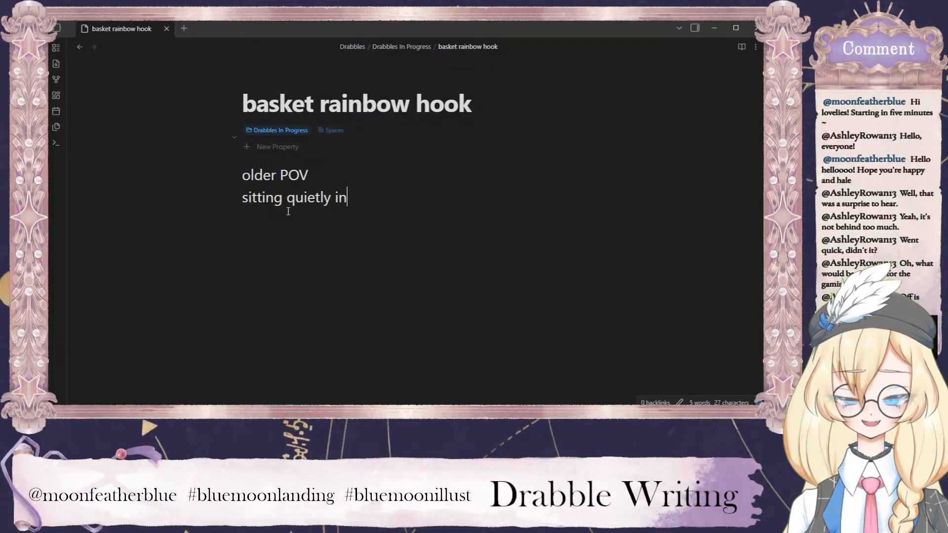
type(" boat enjoying")
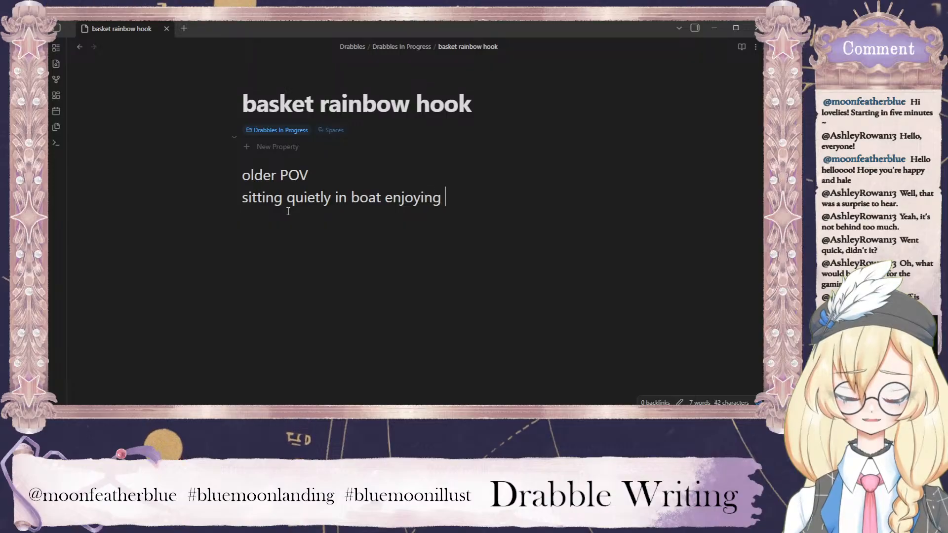
type(" the atmosphere")
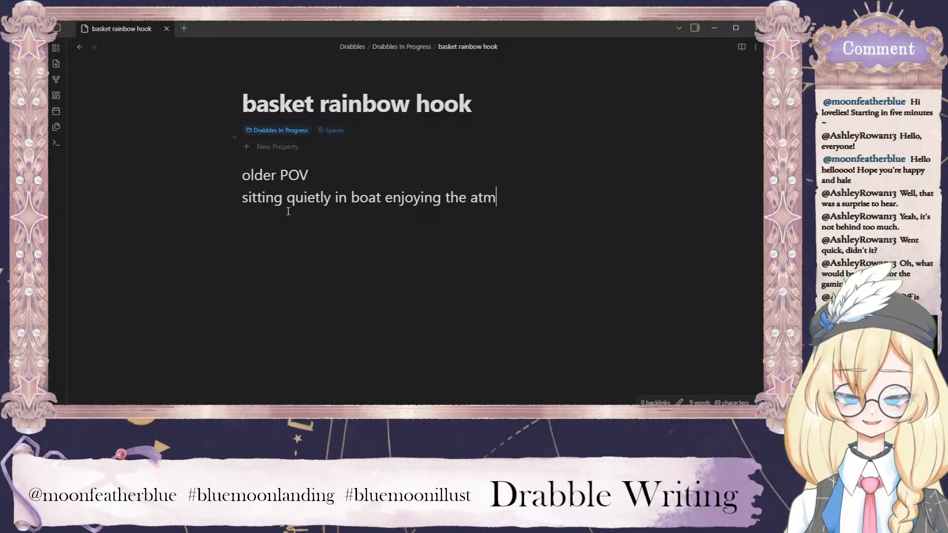
Add the outline lines "get pretty with a few descriptions" and "lake" below the boat line.
key("Return")
type("get pretty")
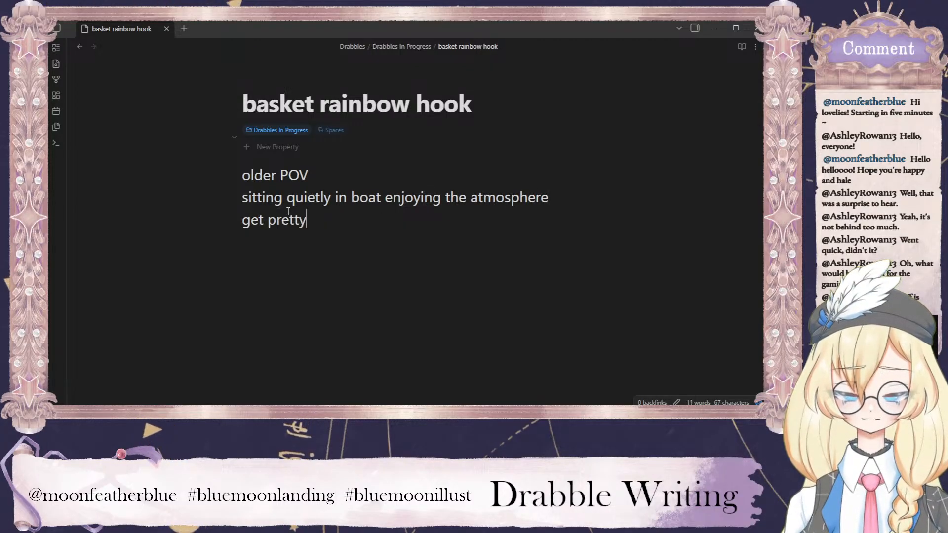
type(" with a few descriptions")
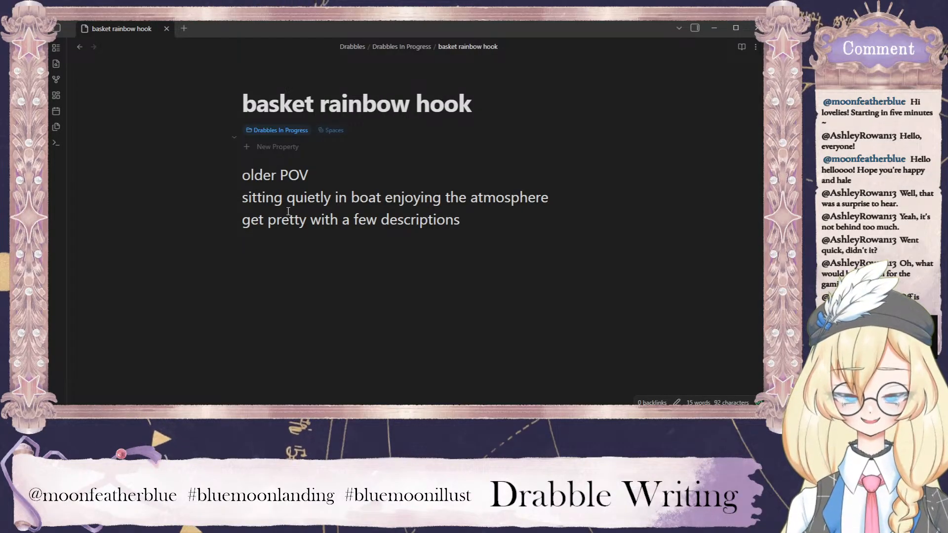
key("Return")
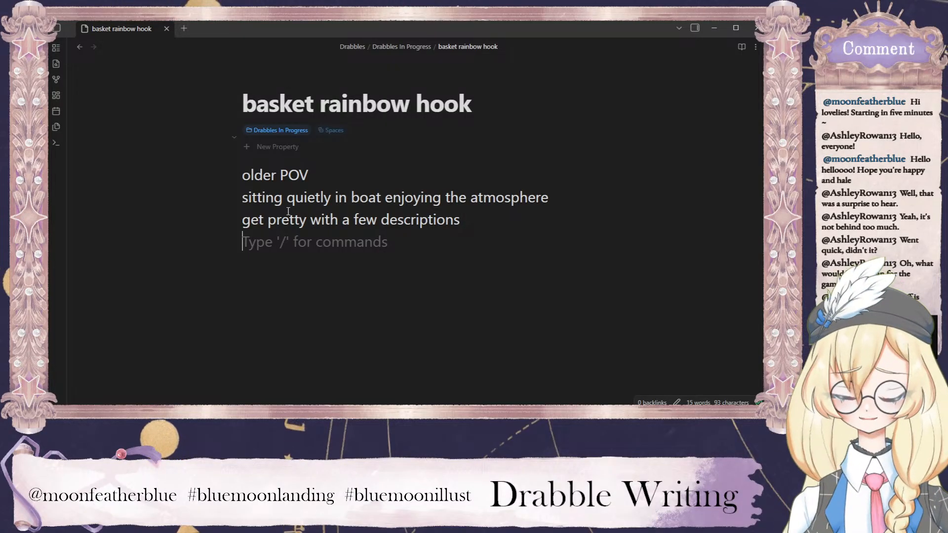
type("lake")
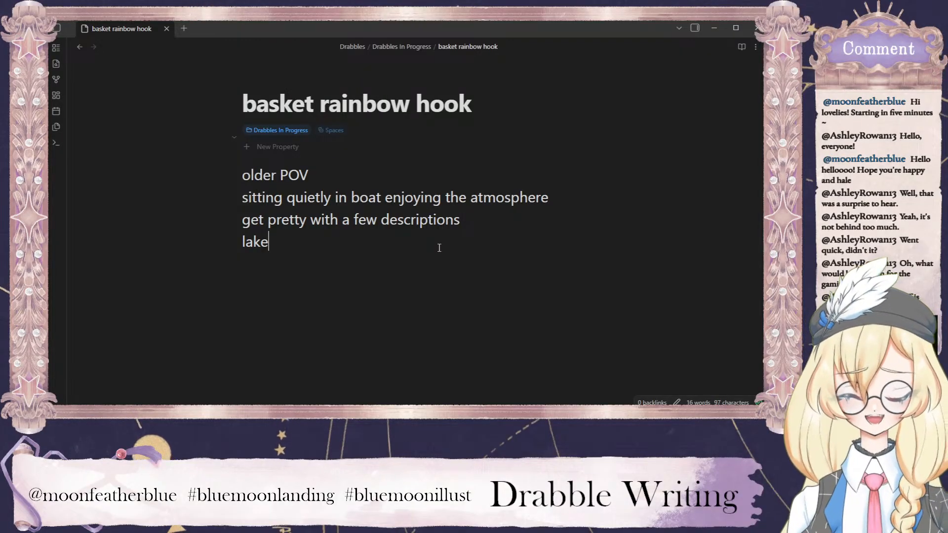
key("Return")
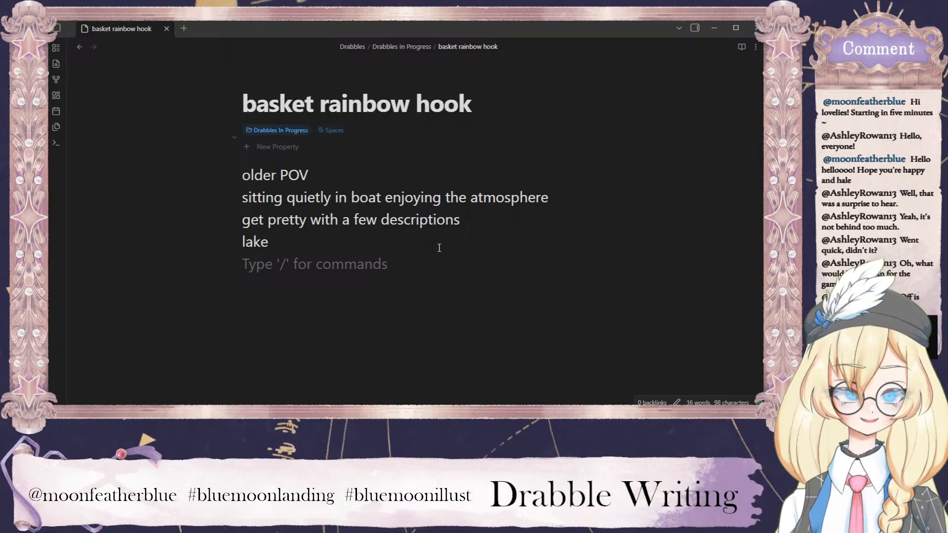
Add the outline line "aiming to catch rainbows; caught rainbow by mistake and not alarmed by it, a little annoyed;" below "lake".
type("ai")
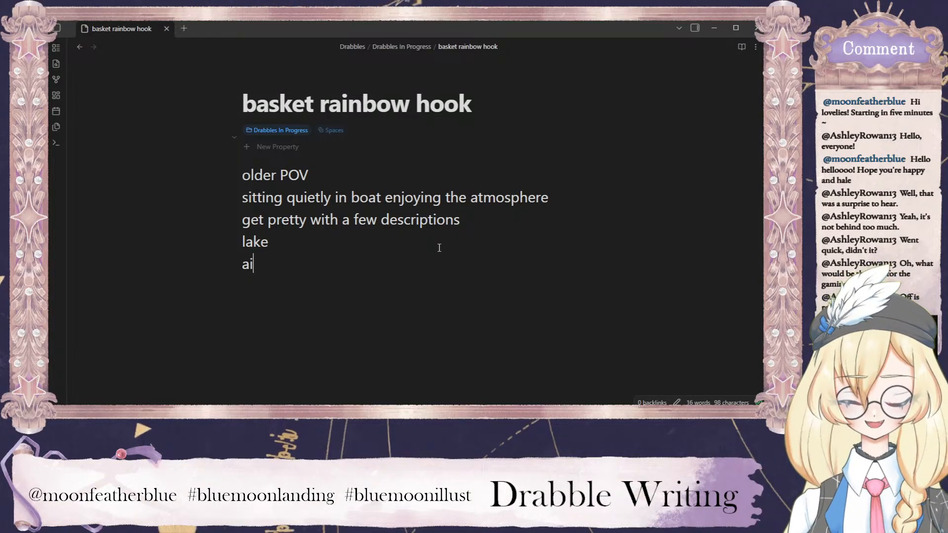
type("ming to catch rainbow")
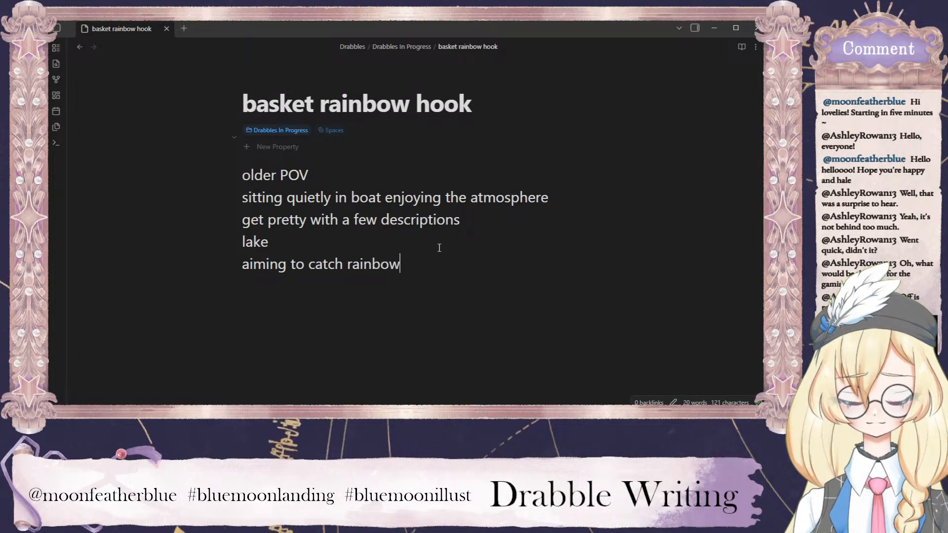
type("s; ca")
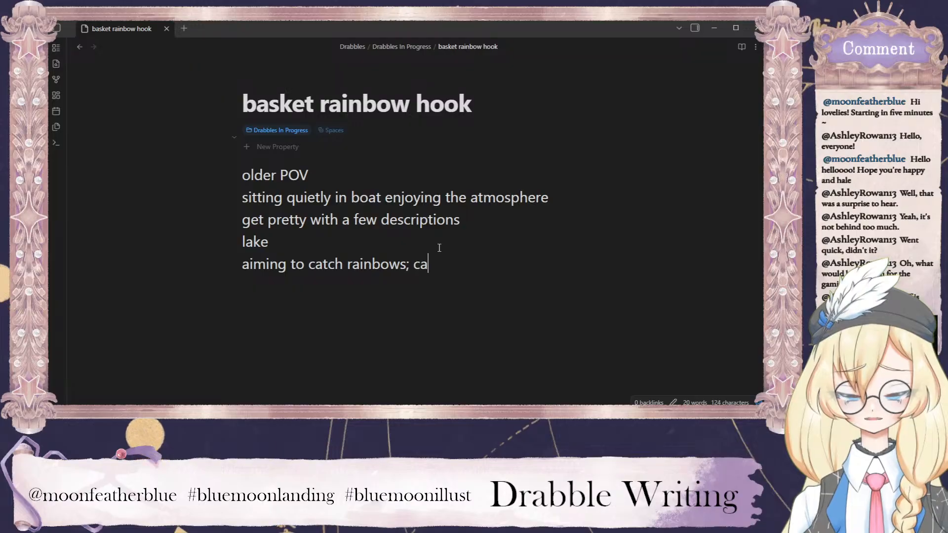
type("ught rainbow by mistake and ")
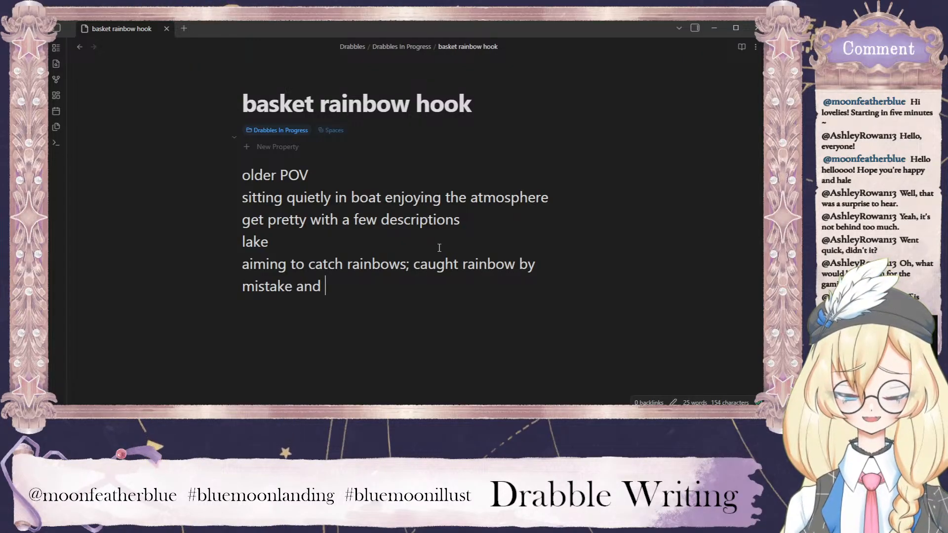
type("not alarmed")
type(" by it, a")
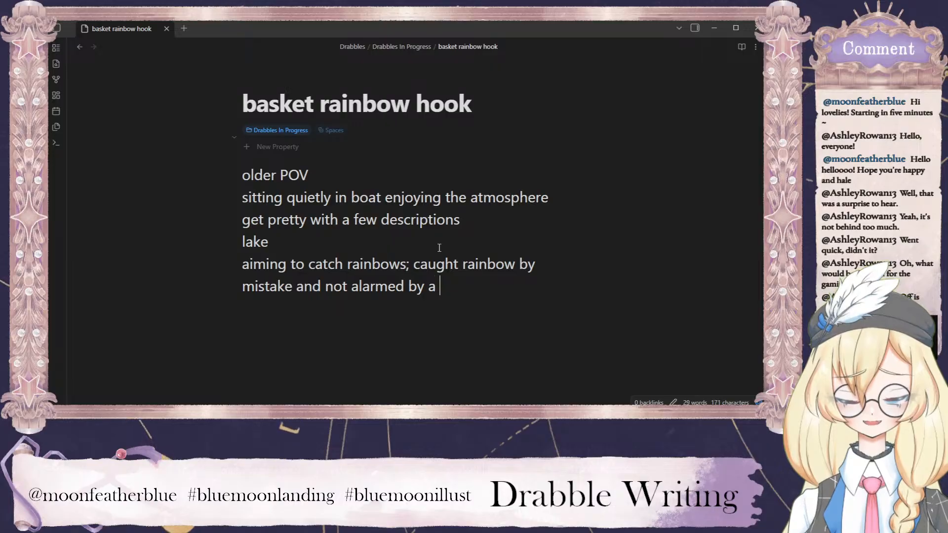
key("BackSpace")
type("it, a little annoyed?")
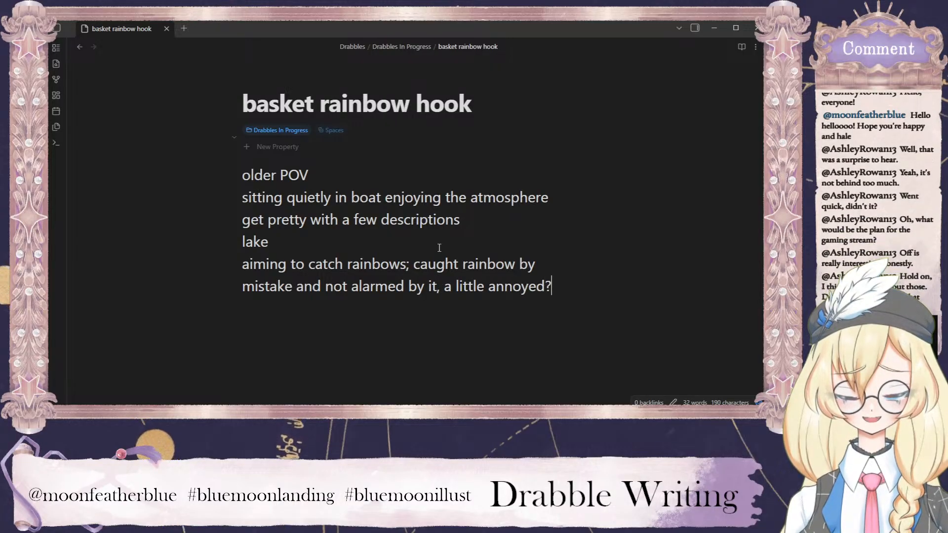
key("BackSpace")
type(";")
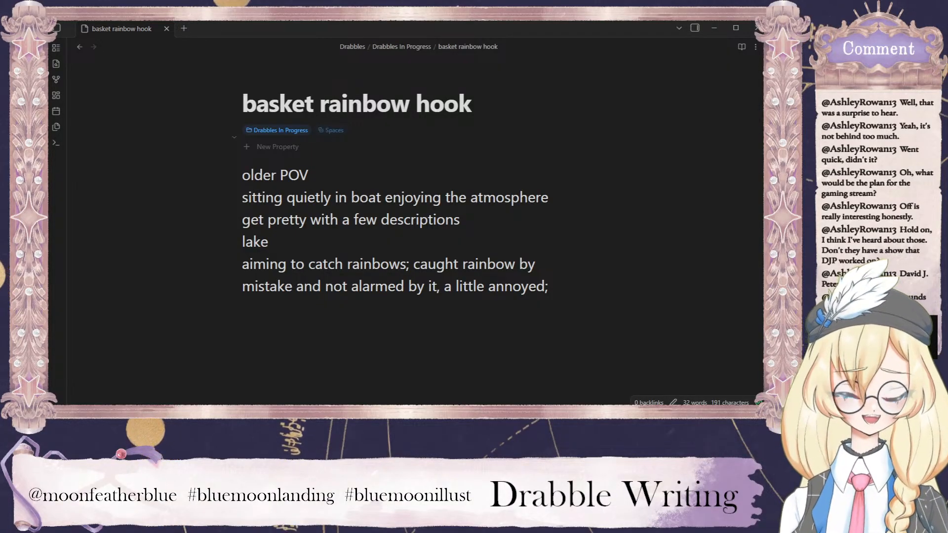
Insert ", they're rare, and are delighted" after "aiming to catch rainbows" in the outline.
left_click(593, 296)
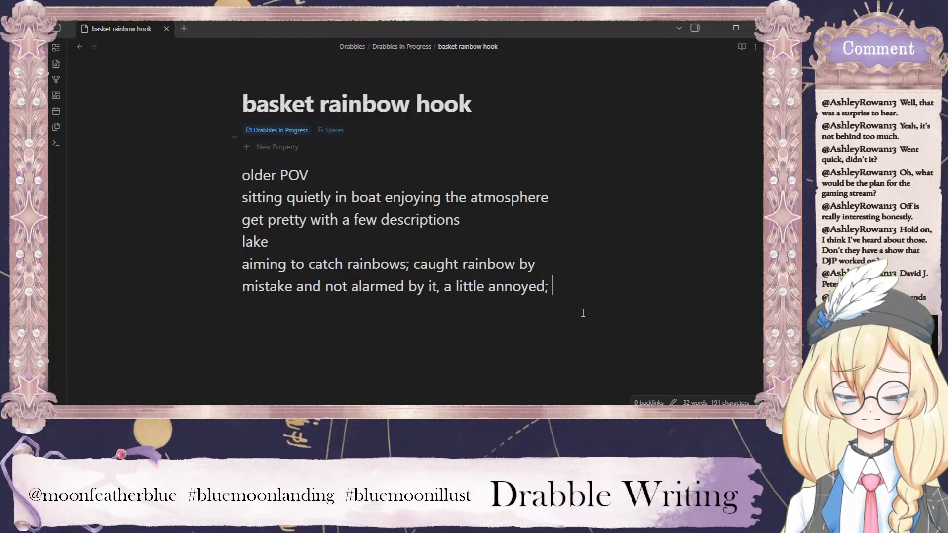
left_click(410, 266)
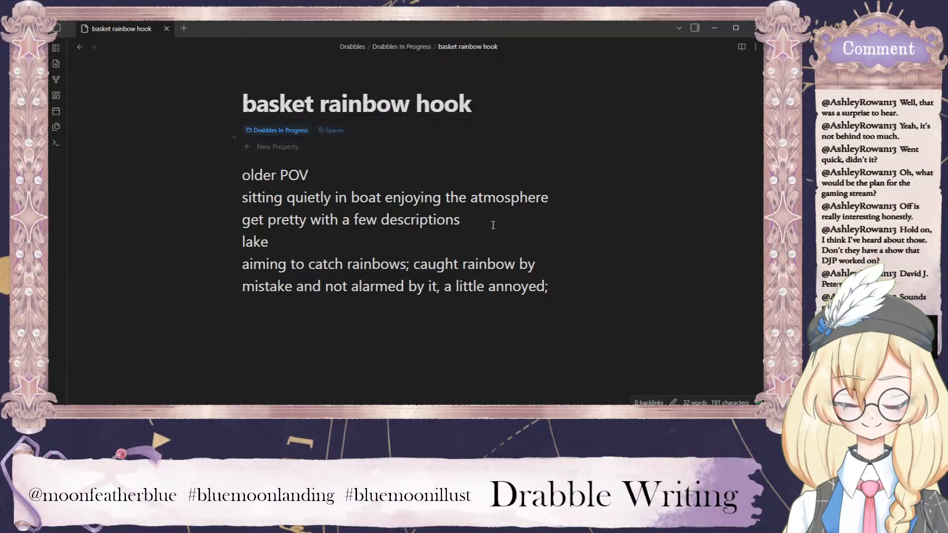
key("Left")
type(", they're rare, and ")
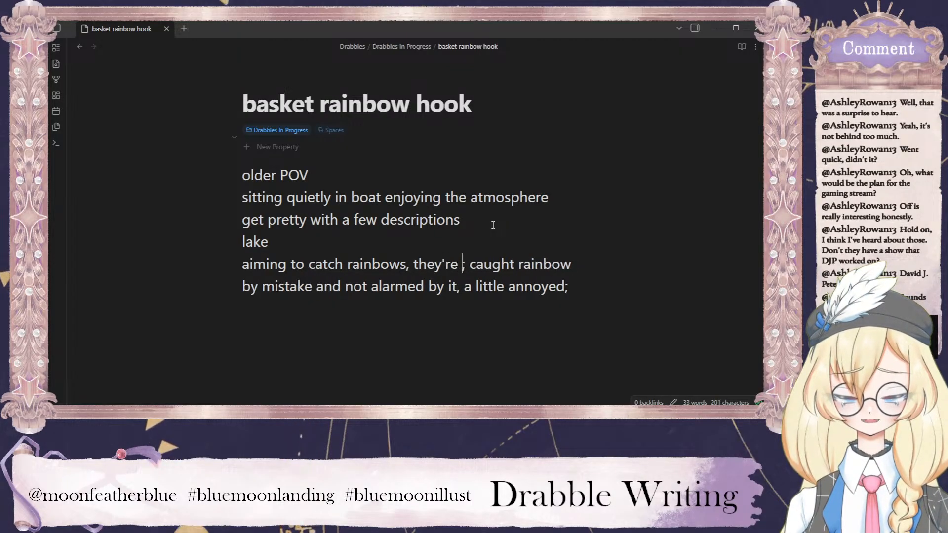
type("are delighted")
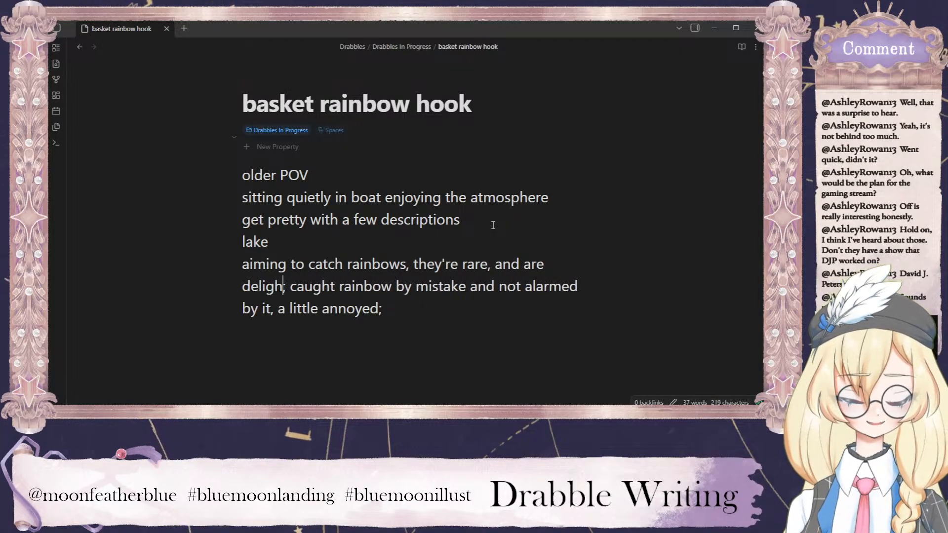
Append the alternative "caught a rainbow and ARE surprised;" after "a little annoyed;" at the end of the outline.
left_click(493, 315)
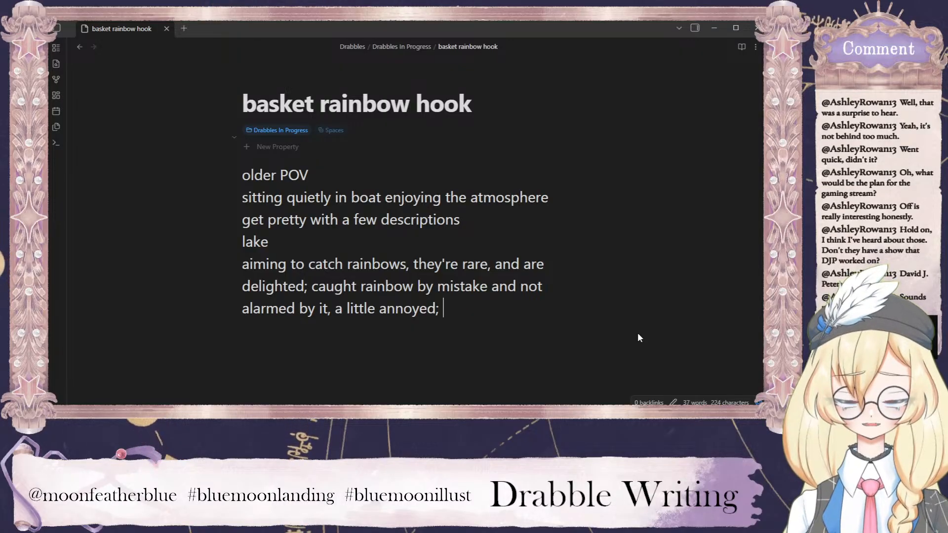
type("caugth")
key("BackSpace")
key("BackSpace")
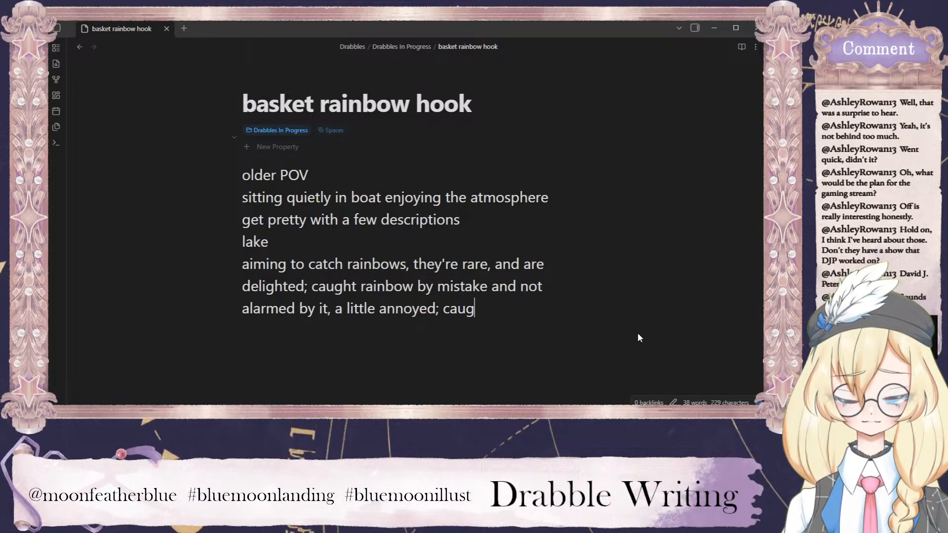
type("ht a rainbow ")
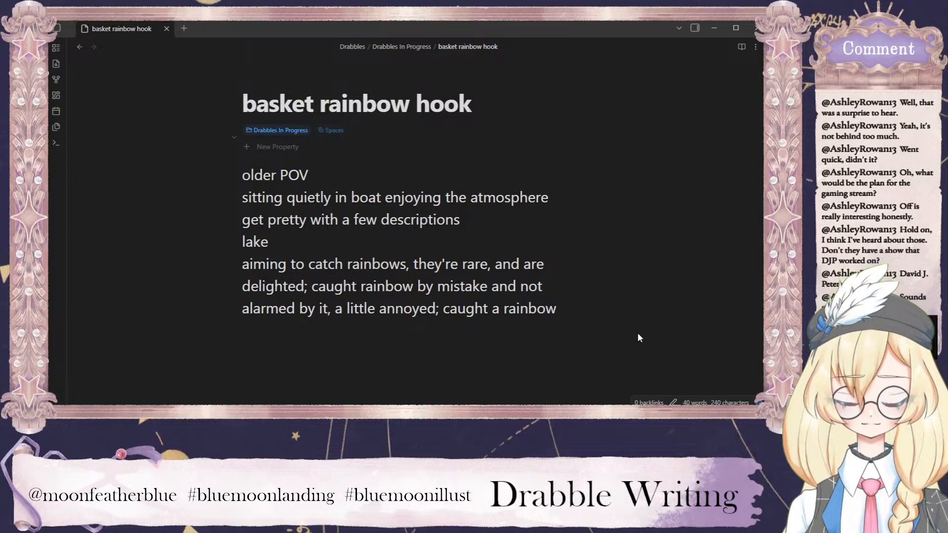
type("and ")
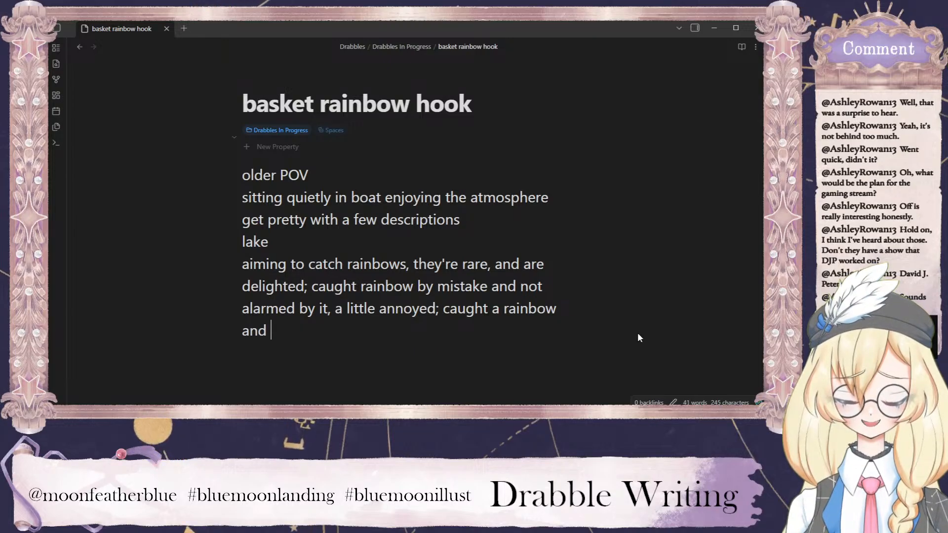
type("ARE surpriswe")
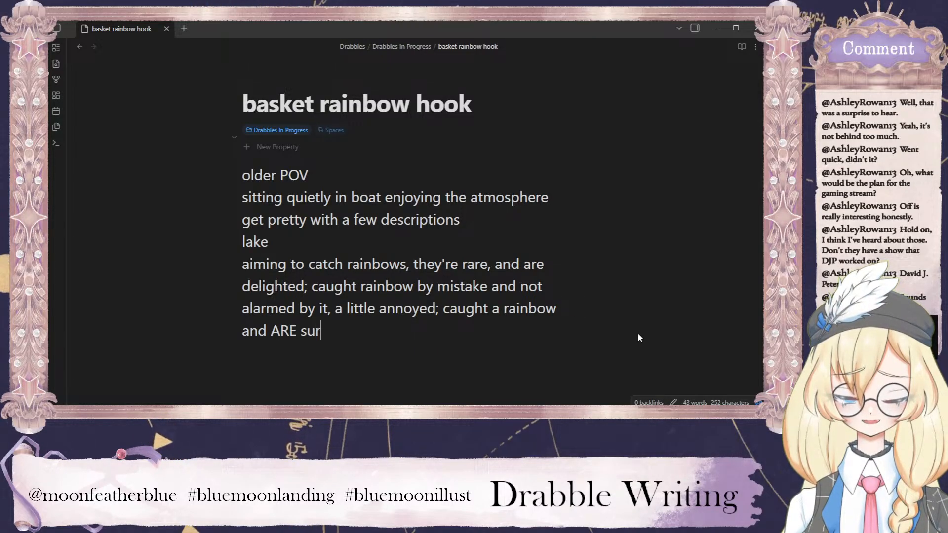
key("BackSpace")
key("BackSpace")
type("ed?")
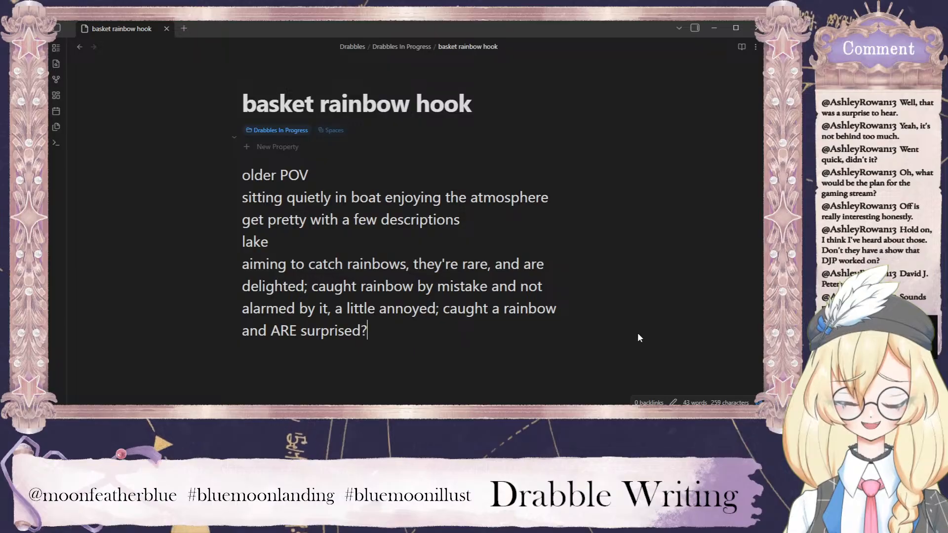
key("BackSpace")
type("; ")
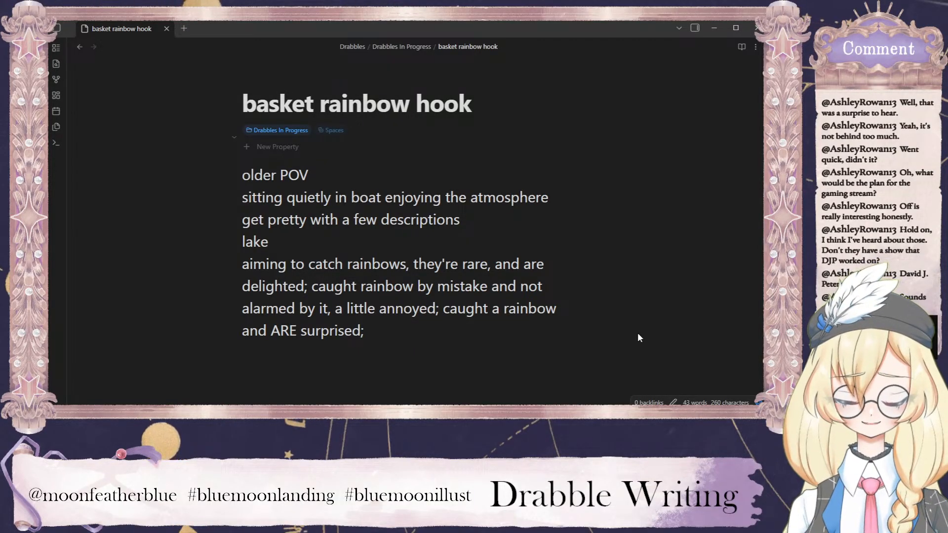
type("be trying to cat")
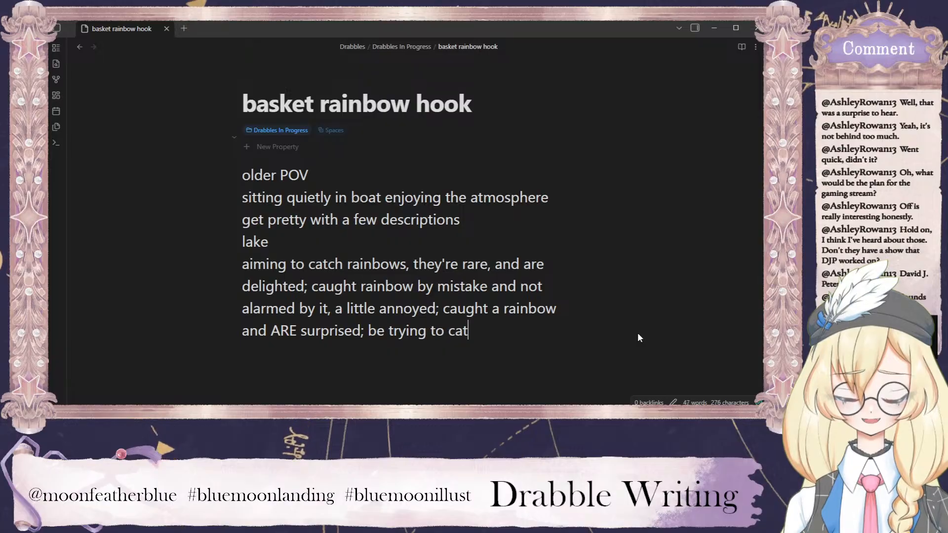
type("ch a rainbow and it gets away")
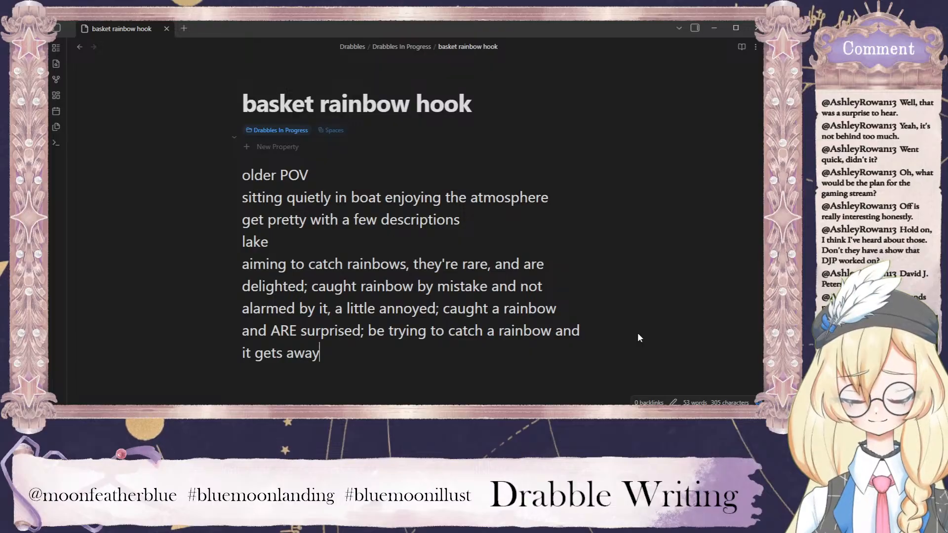
Add the outline line "hint at why catching rainbows; basket keeping rainbows in;" below the rainbow-catching line.
key("Return")
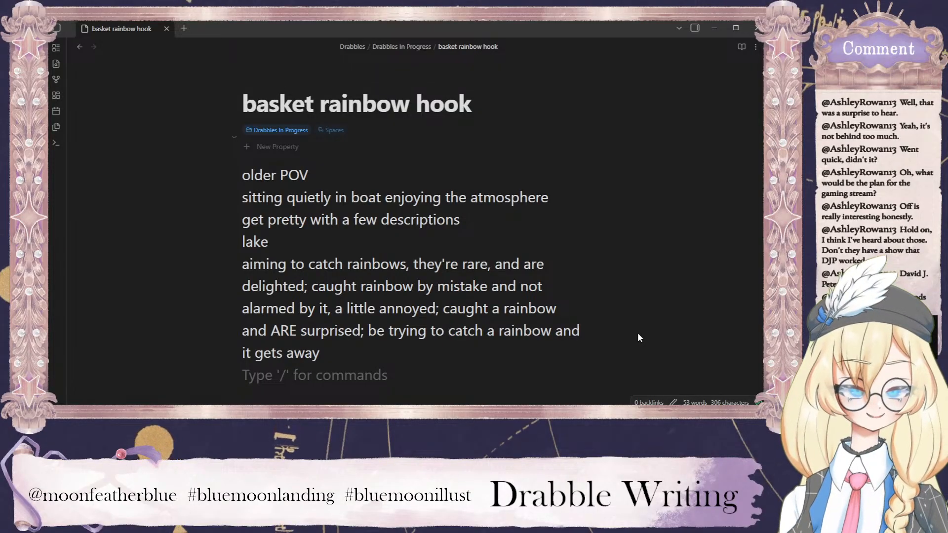
type("hint at w")
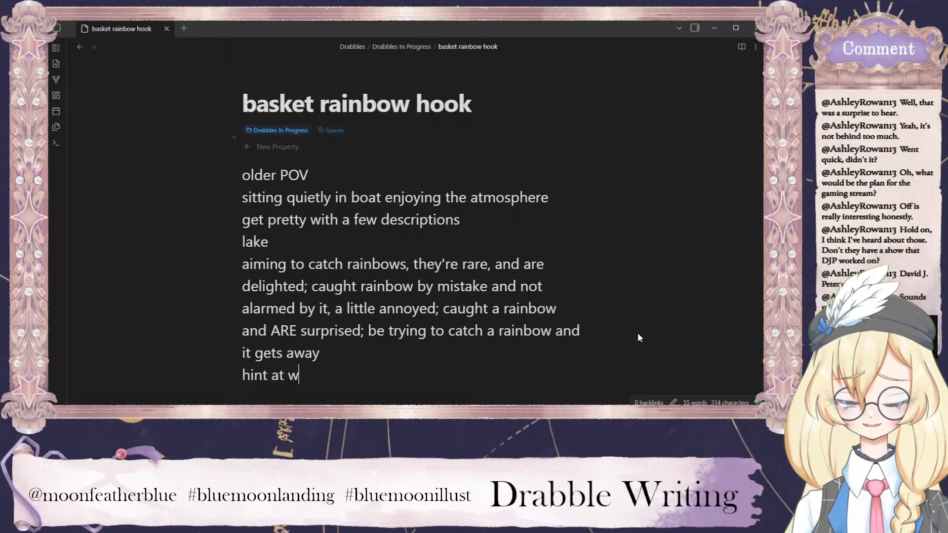
type("hy catching rainbows")
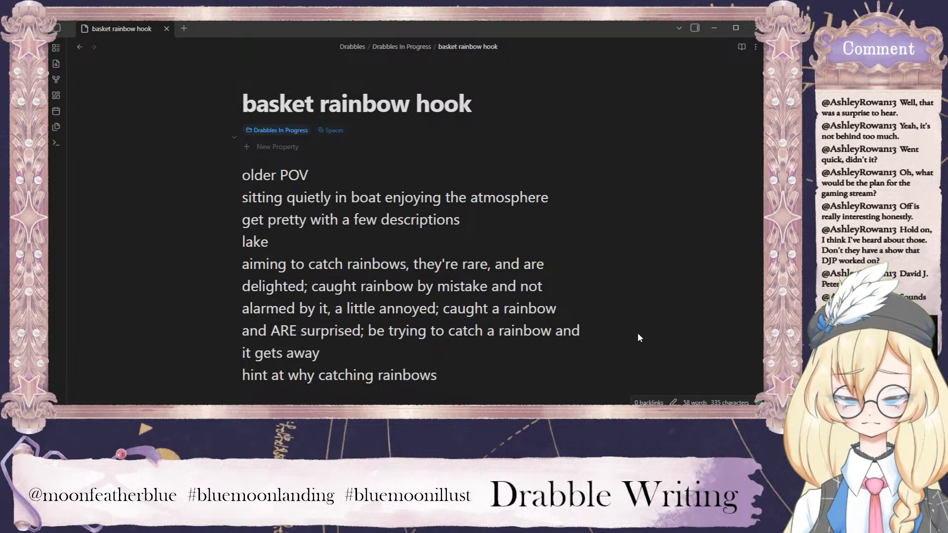
type("; ")
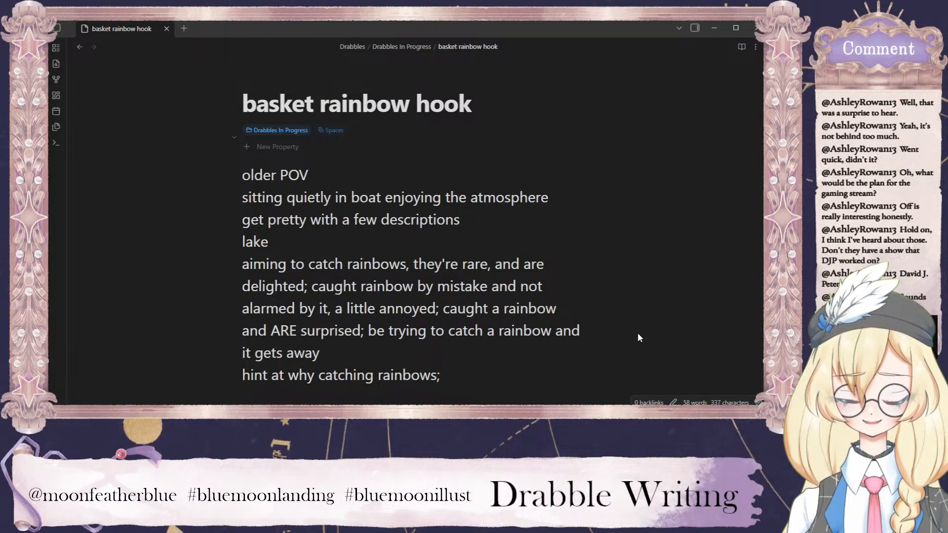
type("b")
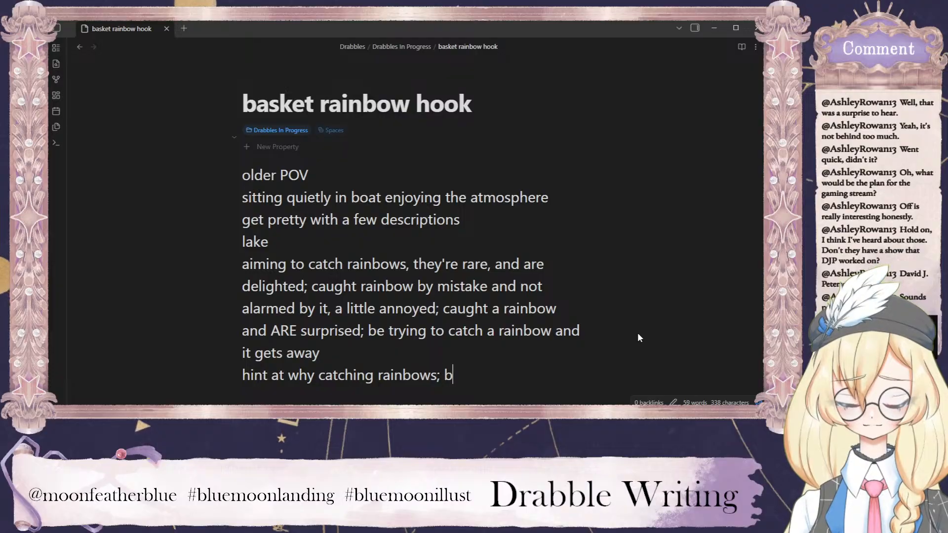
type("asket keeping rain")
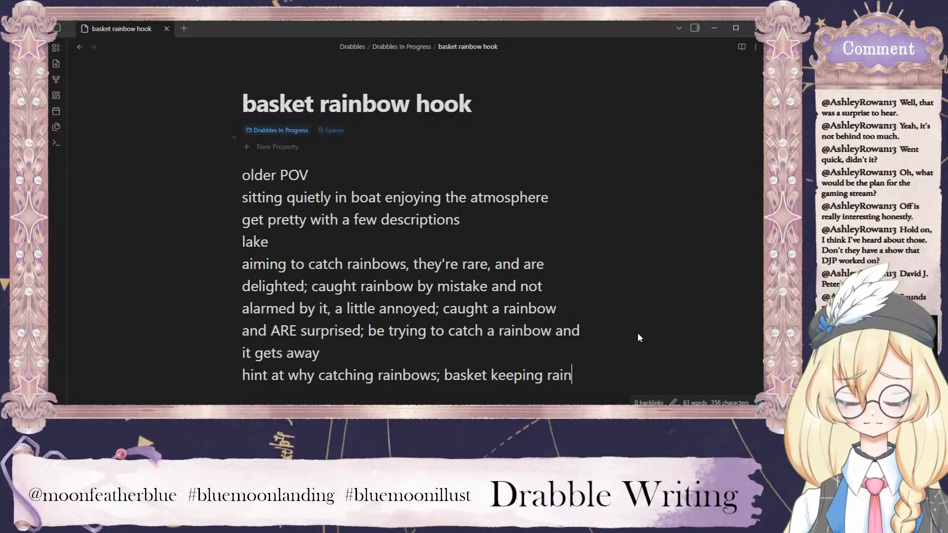
type("bows in")
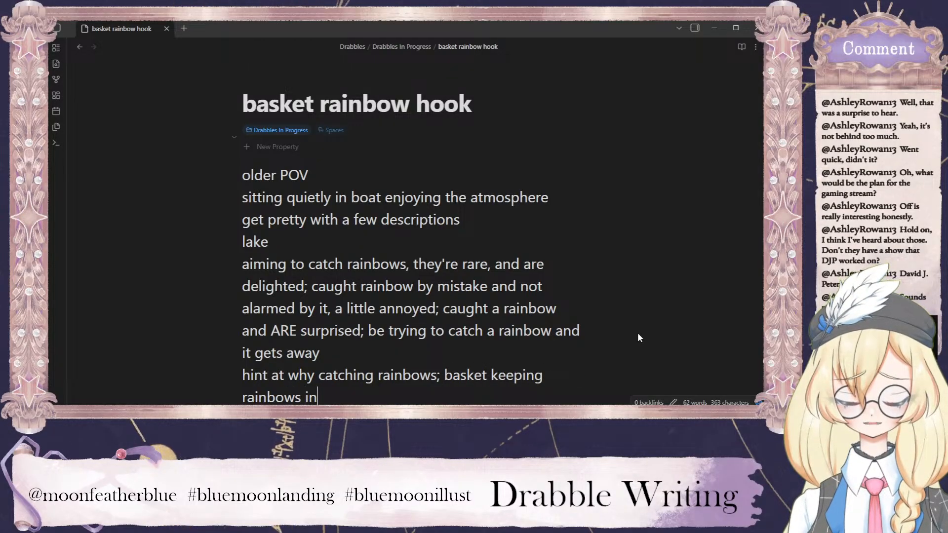
type(";")
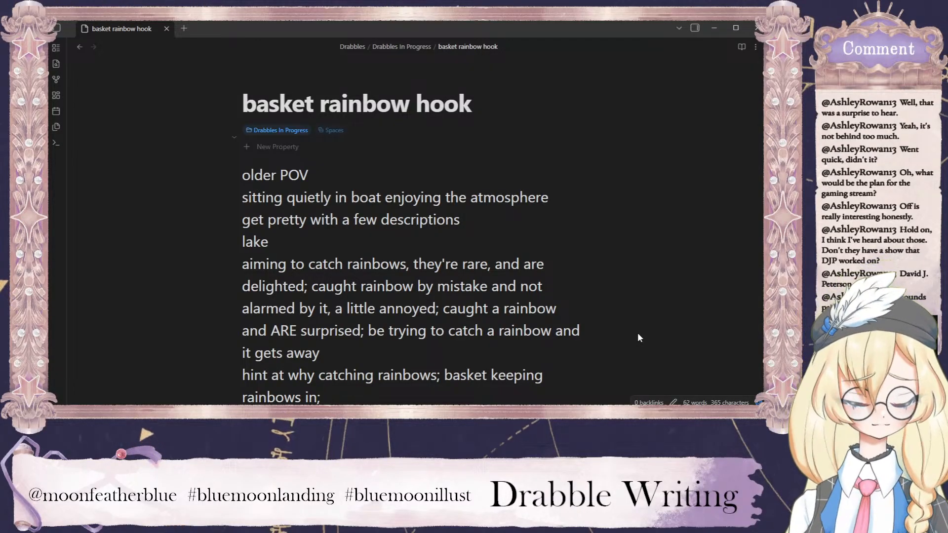
Add the outline line "what do we use rainbows for - medicinal?" at the end of the note.
key("Return")
type("wha")
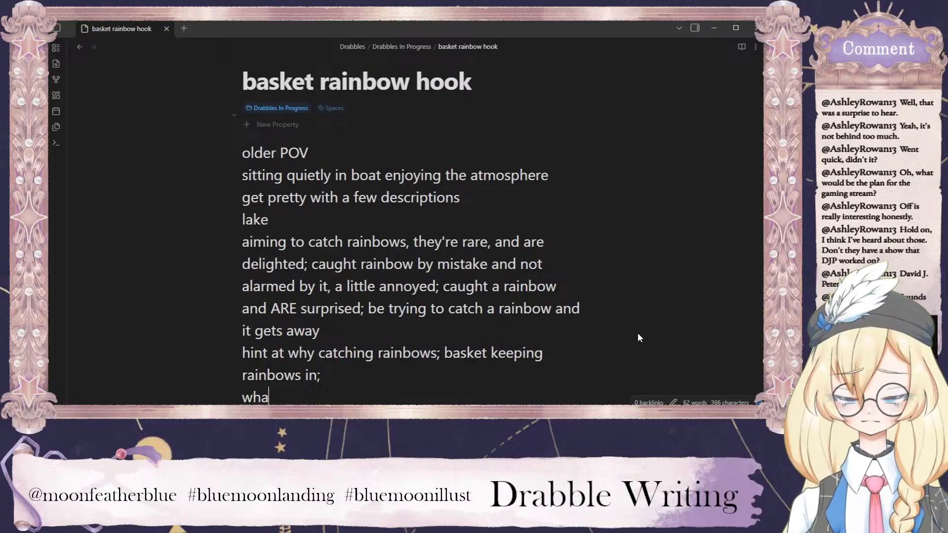
type("t do we use rainbows f")
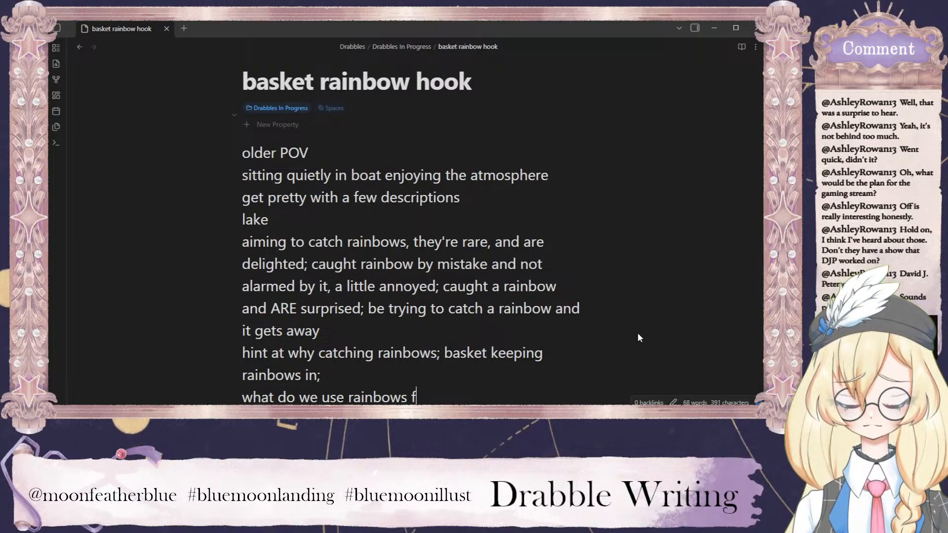
type("or - medicinal?")
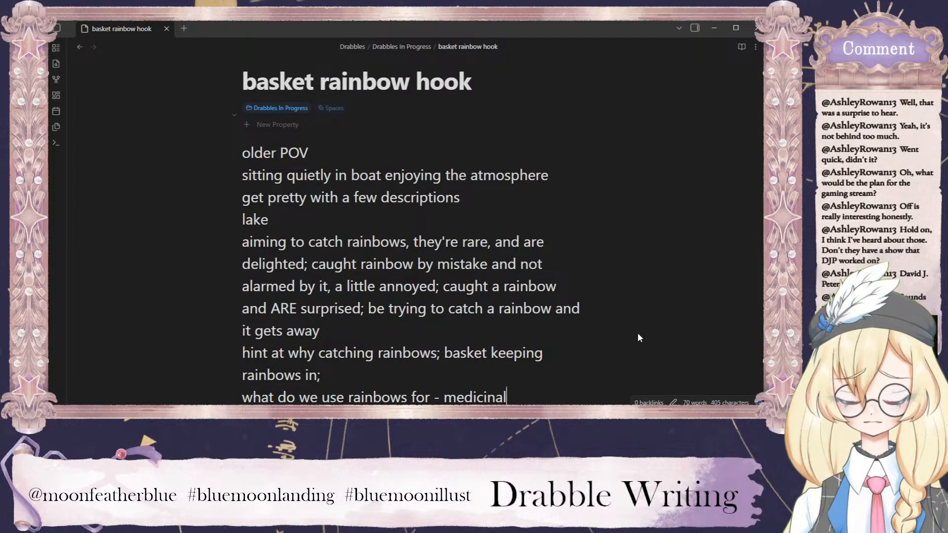
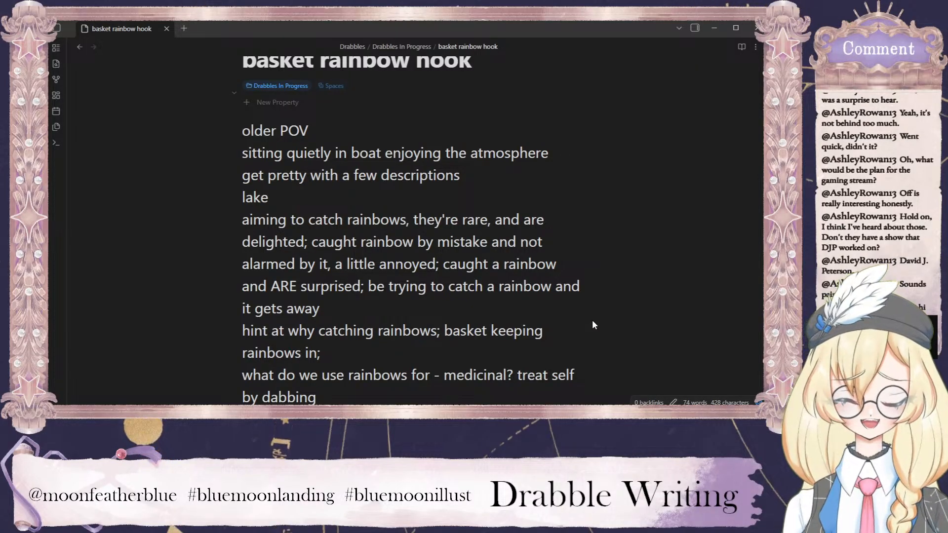
Complete the outline's last line with "a bit on skin? check in reflection?" after "treat self by dabbing".
type("a bit on ski")
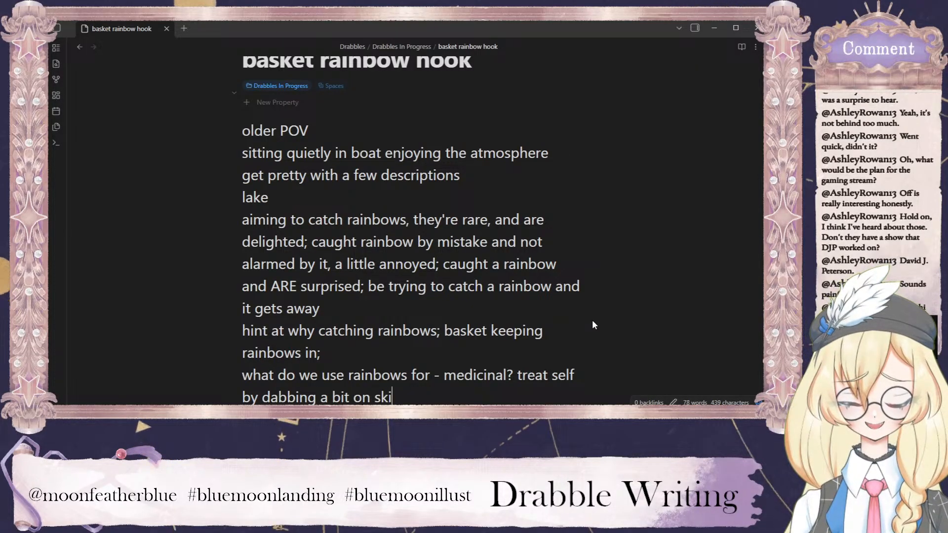
type("n? ch")
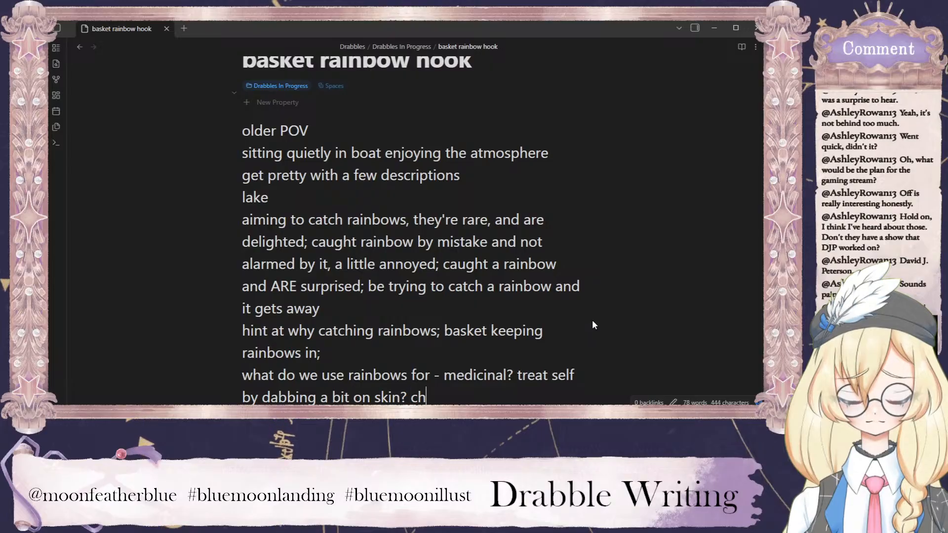
type("eck in refle")
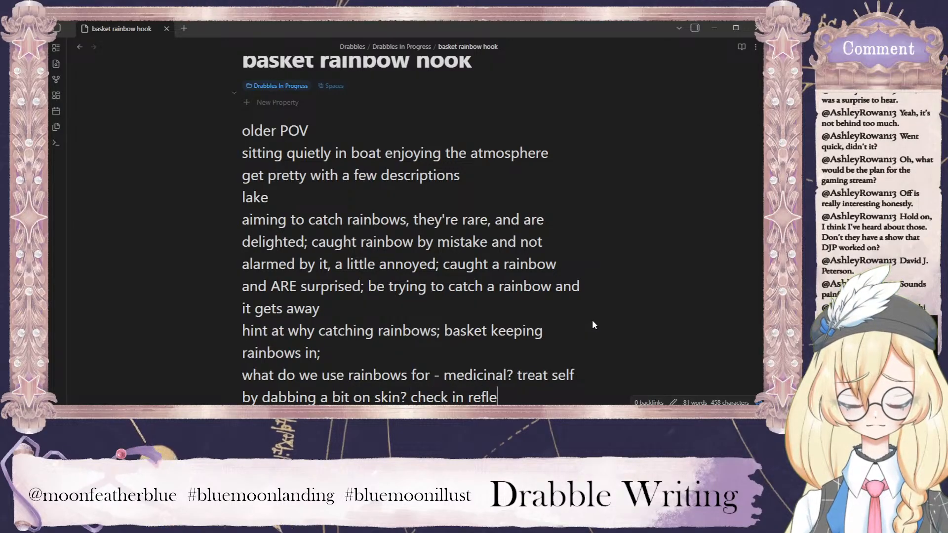
type("ction?")
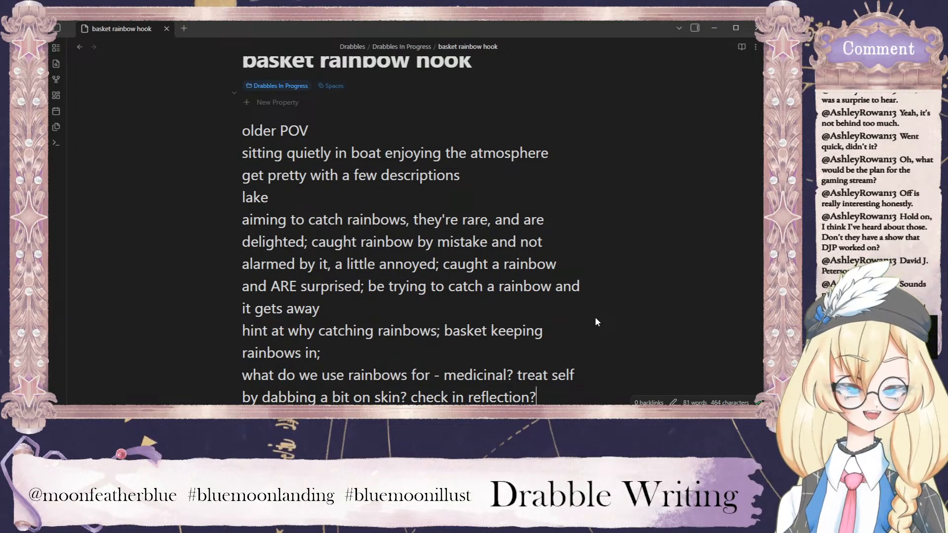
Insert blank lines above "older POV" and place the cursor on the note's first empty line.
left_click(243, 131)
key("Return")
key("Return")
key("Return")
key("Return")
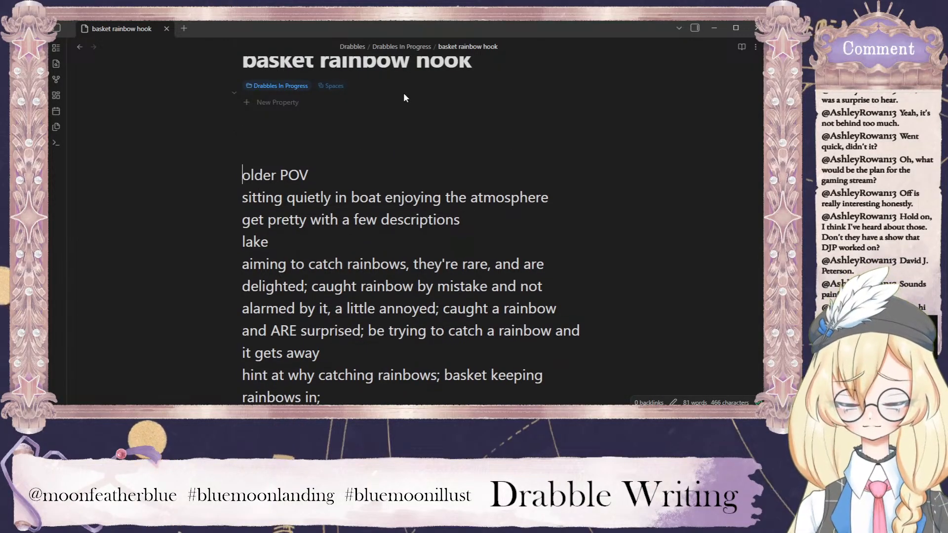
scroll(412, 96, "down", 5)
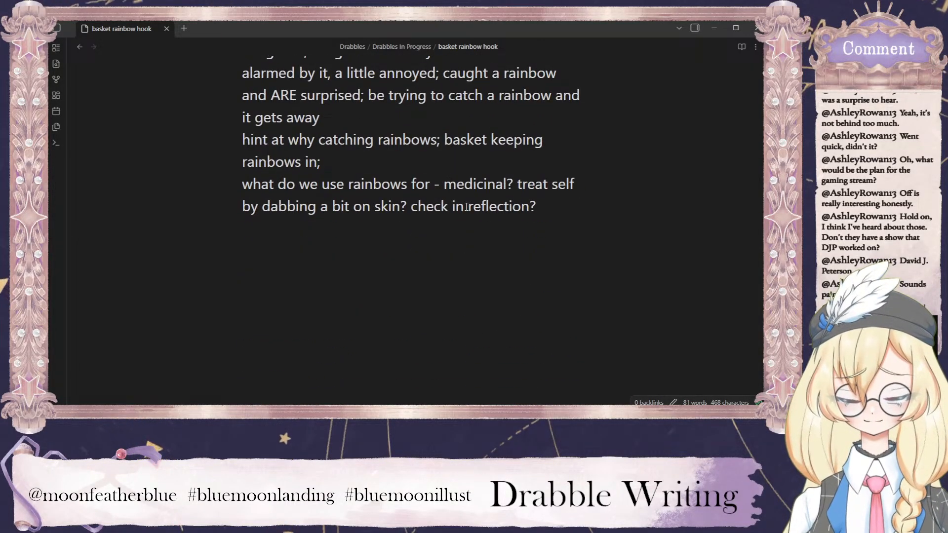
scroll(544, 235, "up", 7)
left_click(287, 172)
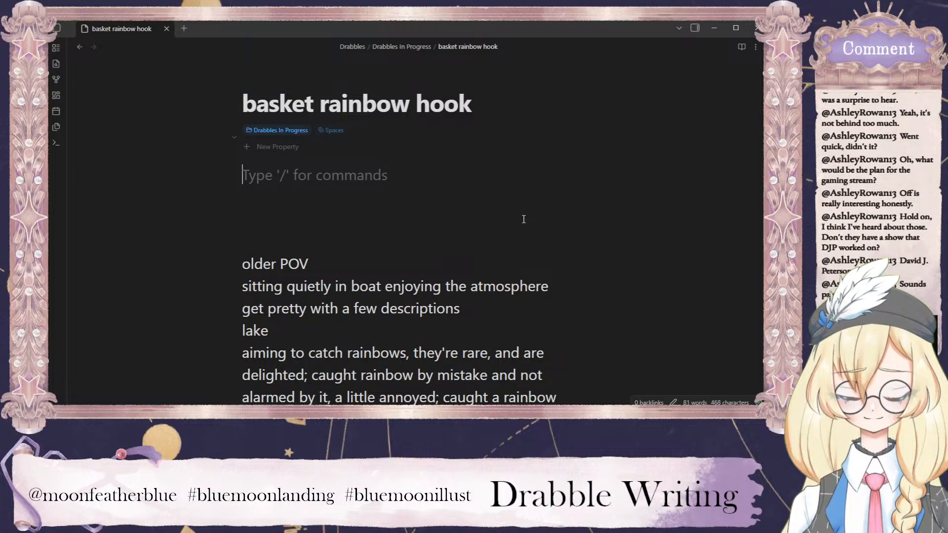
type("Wa")
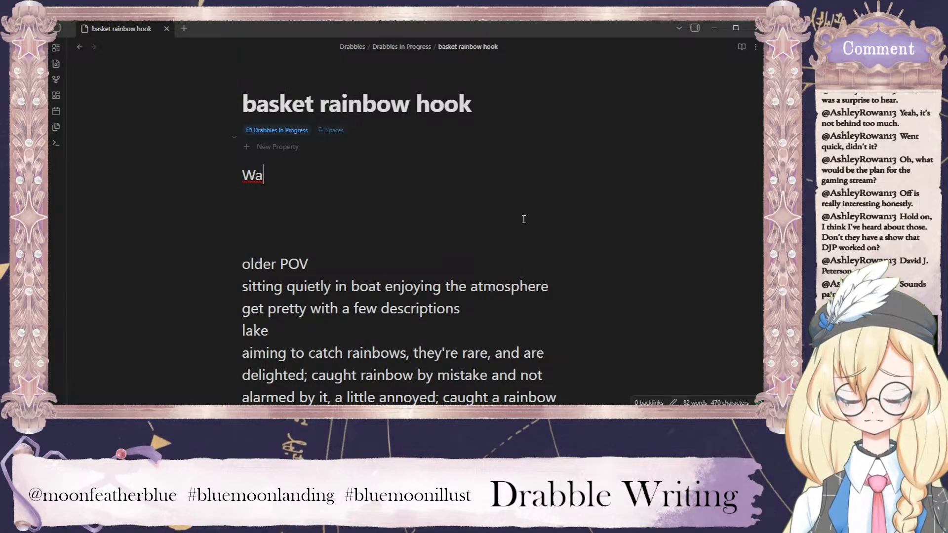
key("BackSpace")
key("BackSpace")
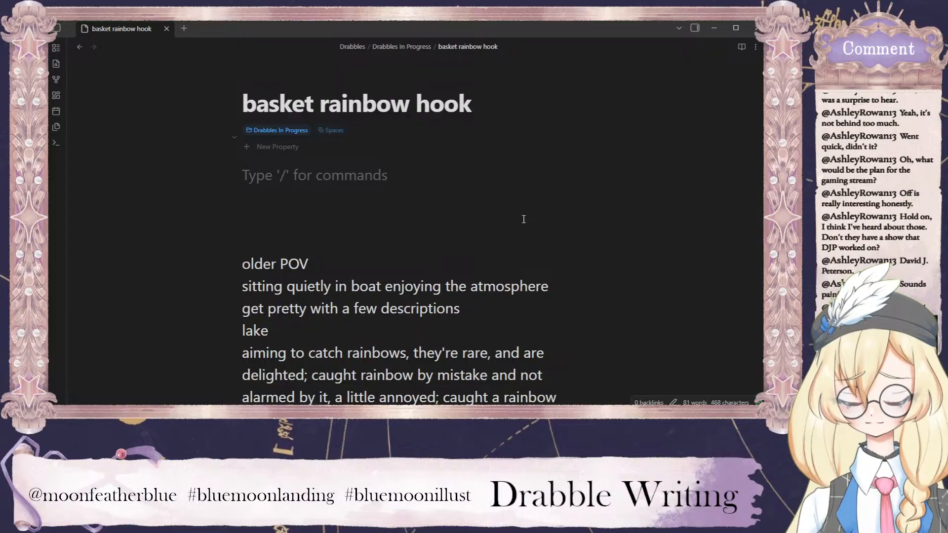
type("k")
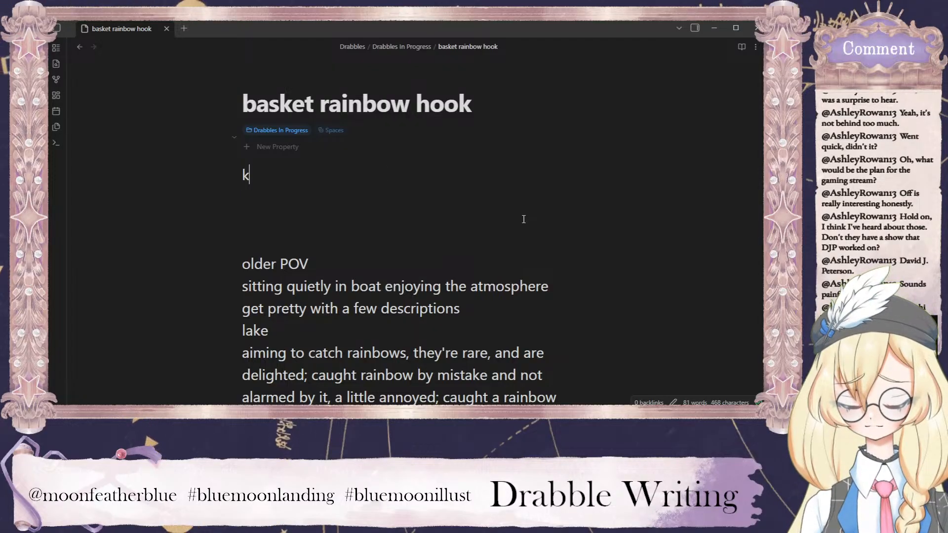
type("jkjkjkjkjkjkjkjkjkj")
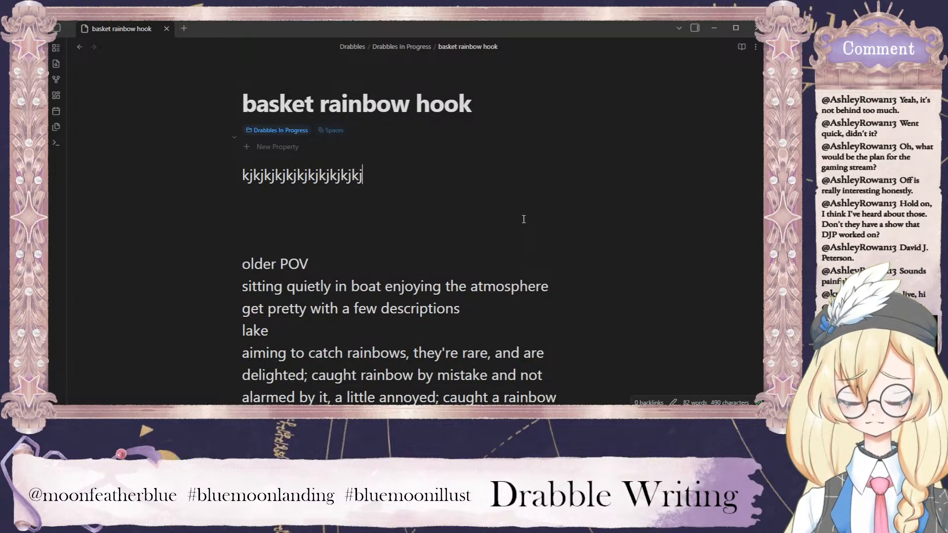
type("kjkjkjkjkjkjkjkjkjk")
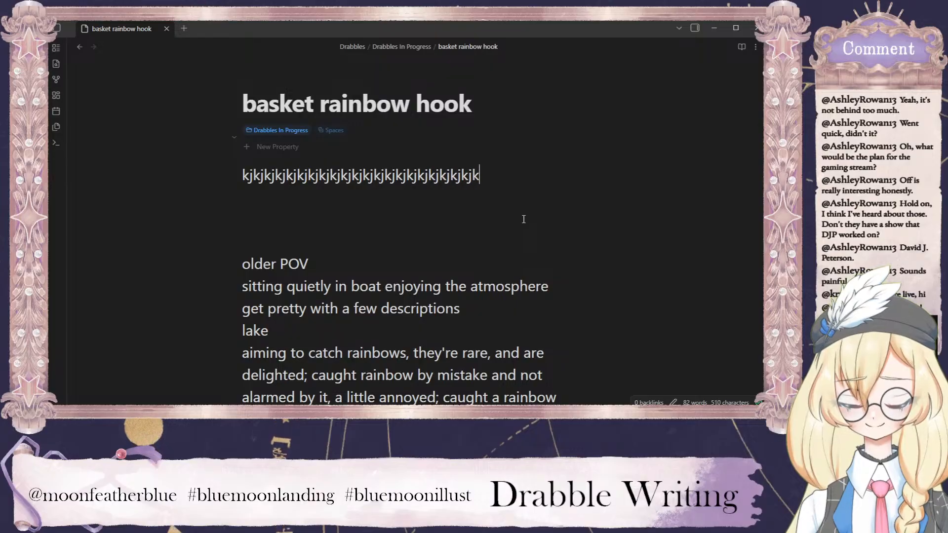
key("BackSpace")
key("BackSpace")
key("BackSpace")
key("BackSpace")
key("BackSpace")
key("BackSpace")
key("BackSpace")
key("BackSpace")
key("BackSpace")
key("BackSpace")
key("BackSpace")
key("BackSpace")
key("BackSpace")
key("BackSpace")
key("BackSpace")
key("BackSpace")
key("BackSpace")
key("BackSpace")
key("BackSpace")
key("BackSpace")
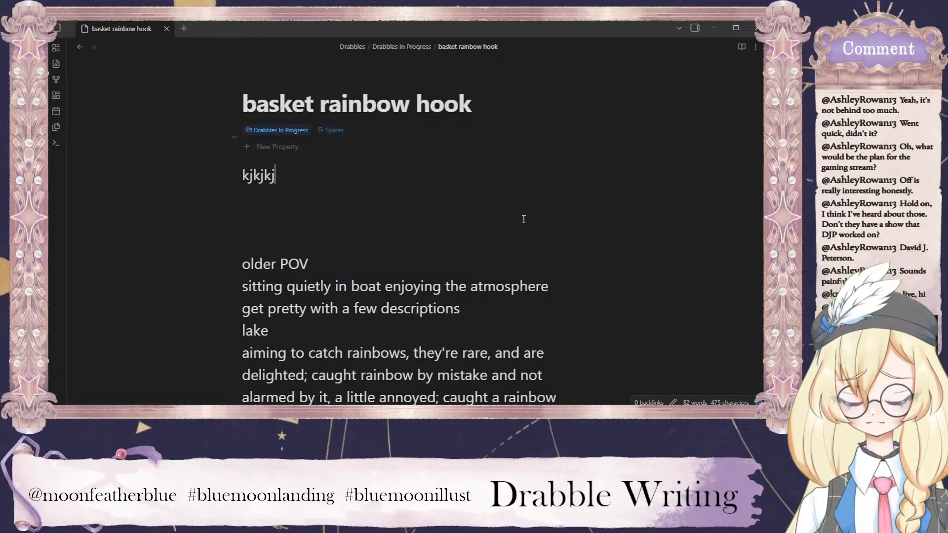
key("BackSpace")
key("BackSpace")
key("BackSpace")
key("BackSpace")
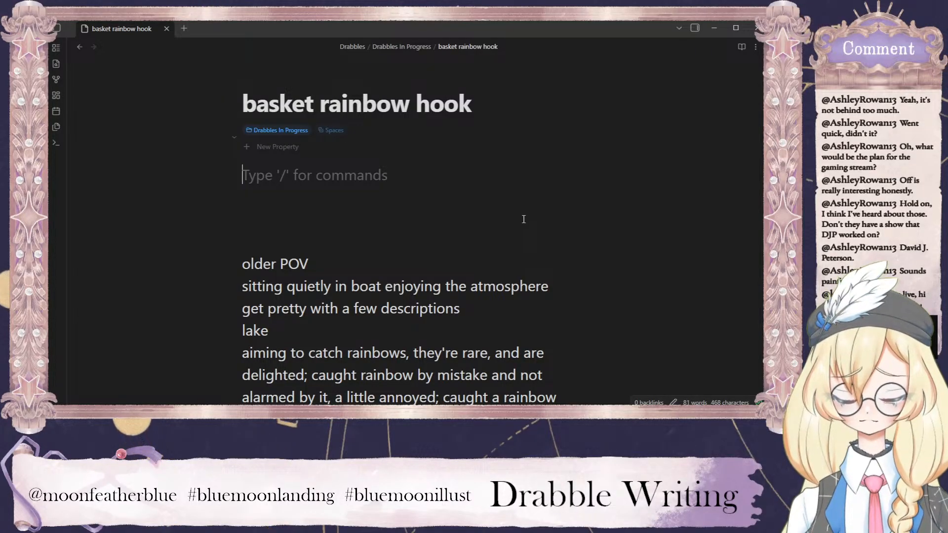
type("Beside me, ")
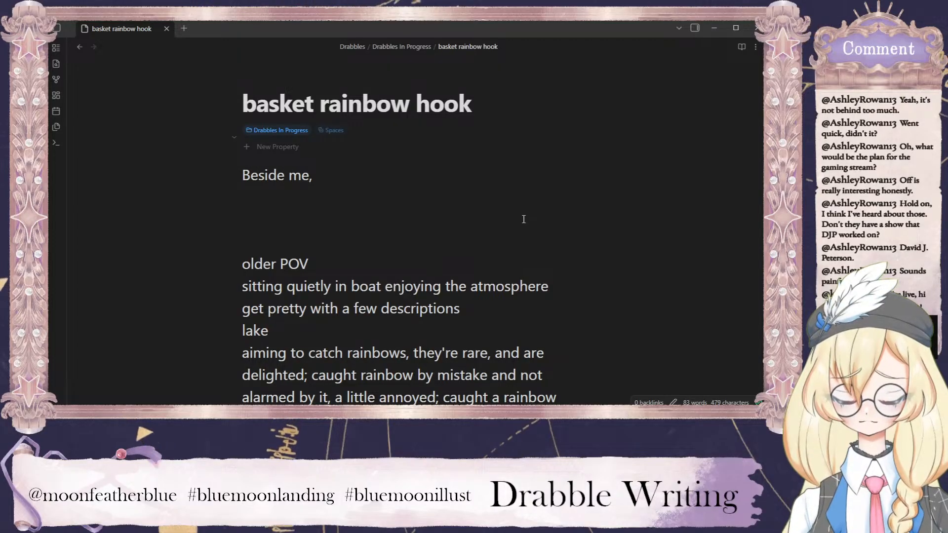
type("m")
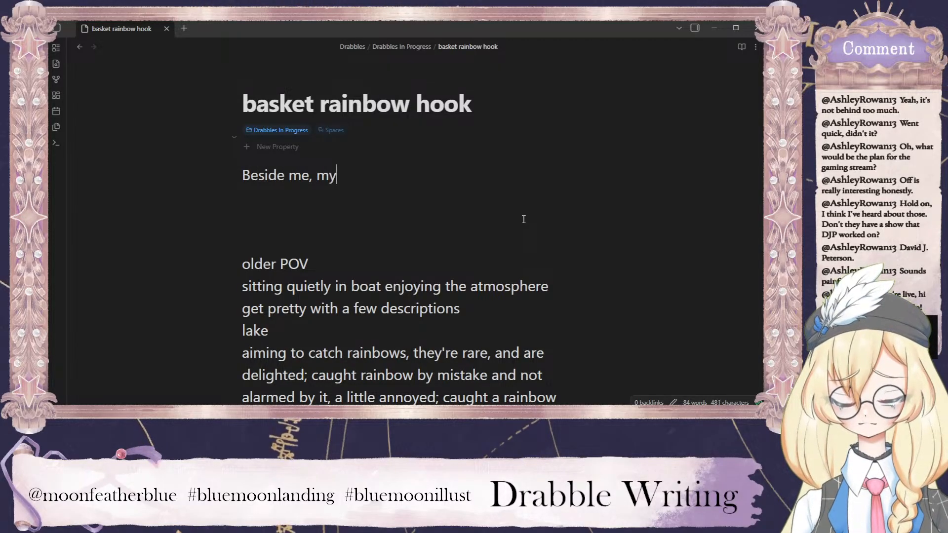
type("y ")
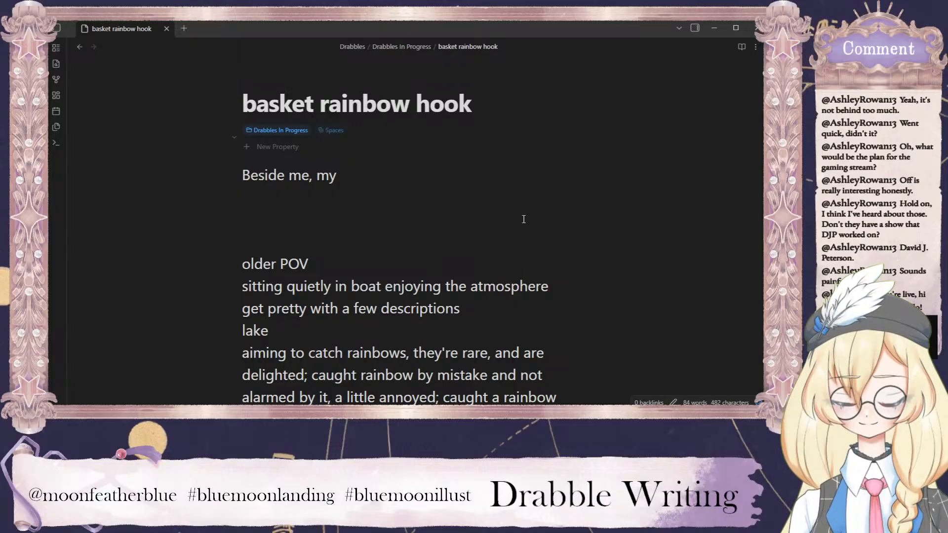
type("basket")
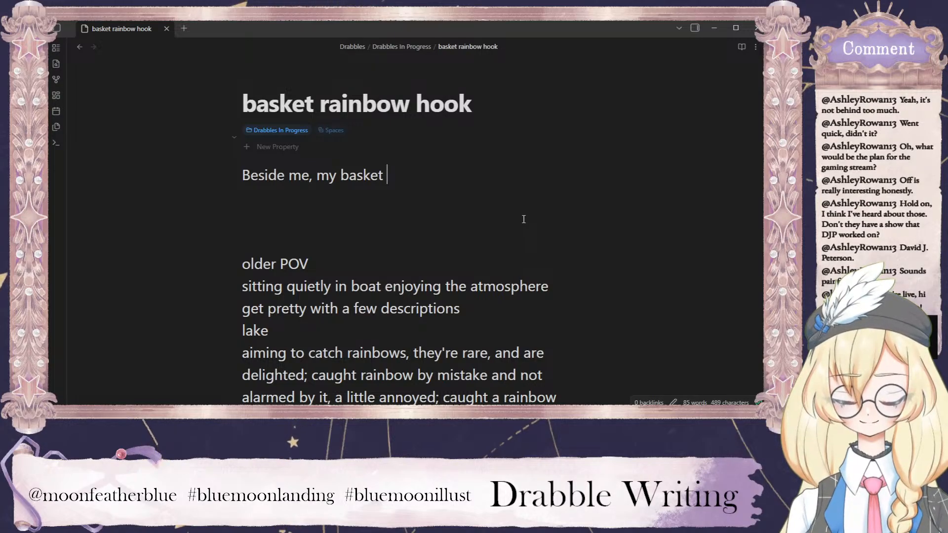
type("give")
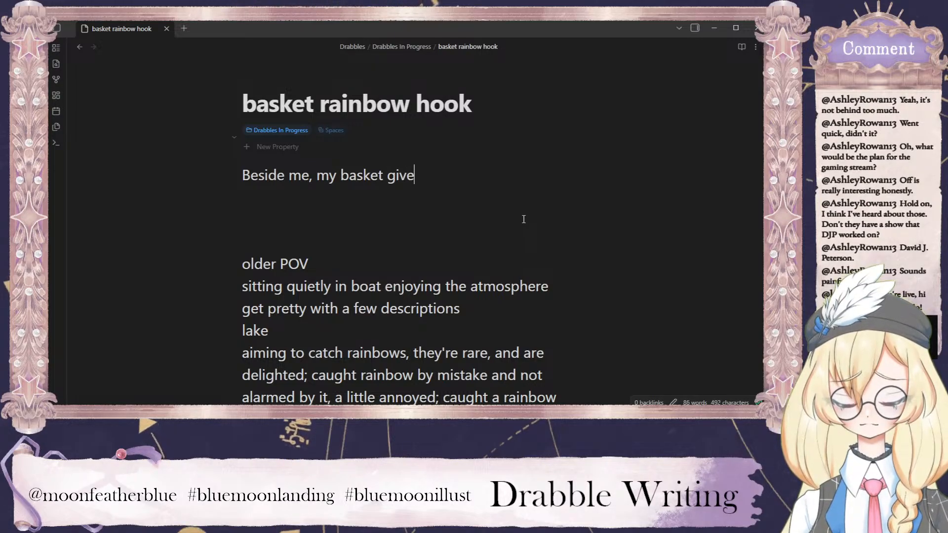
type("s a")
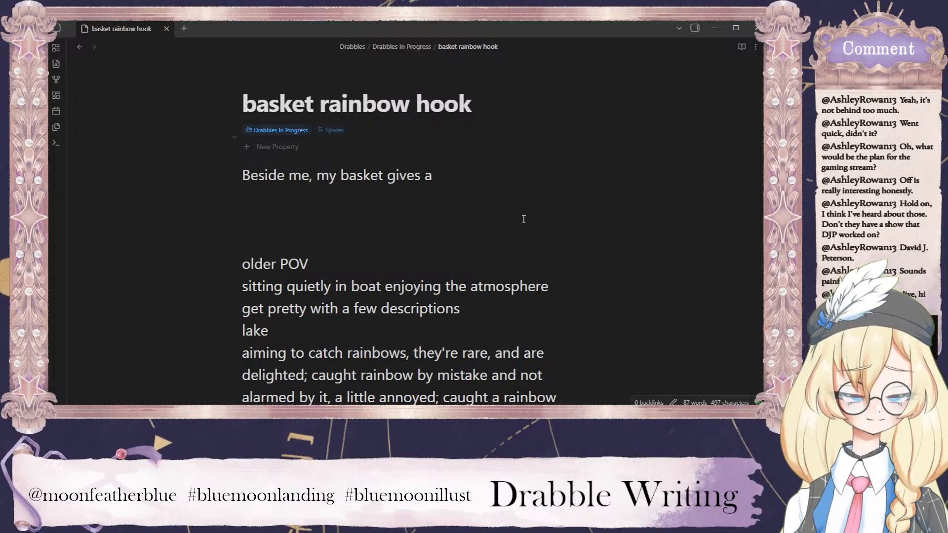
key("BackSpace")
key("BackSpace")
key("BackSpace")
key("BackSpace")
key("BackSpace")
key("BackSpace")
key("BackSpace")
key("BackSpace")
key("BackSpace")
key("BackSpace")
key("BackSpace")
key("BackSpace")
key("BackSpace")
key("BackSpace")
key("BackSpace")
key("BackSpace")
key("BackSpace")
key("BackSpace")
key("BackSpace")
key("BackSpace")
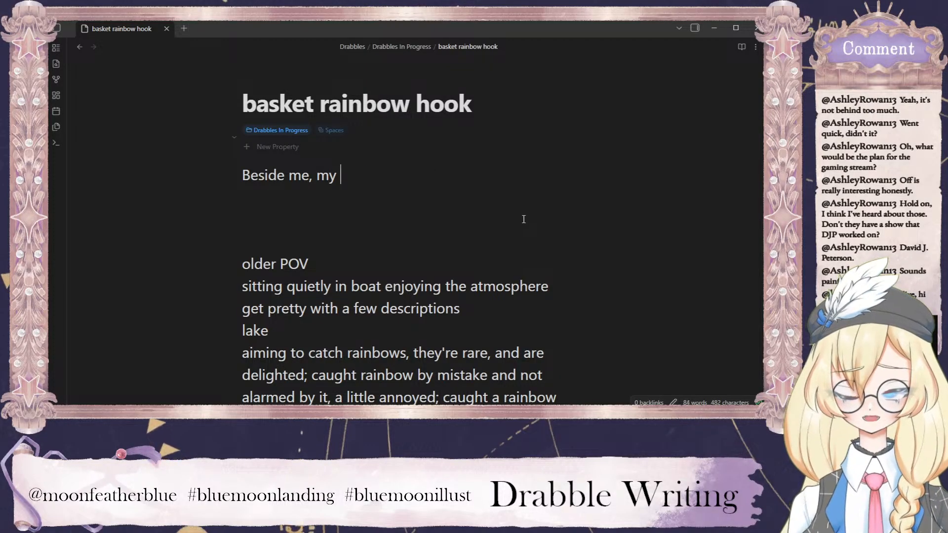
key("BackSpace")
key("BackSpace")
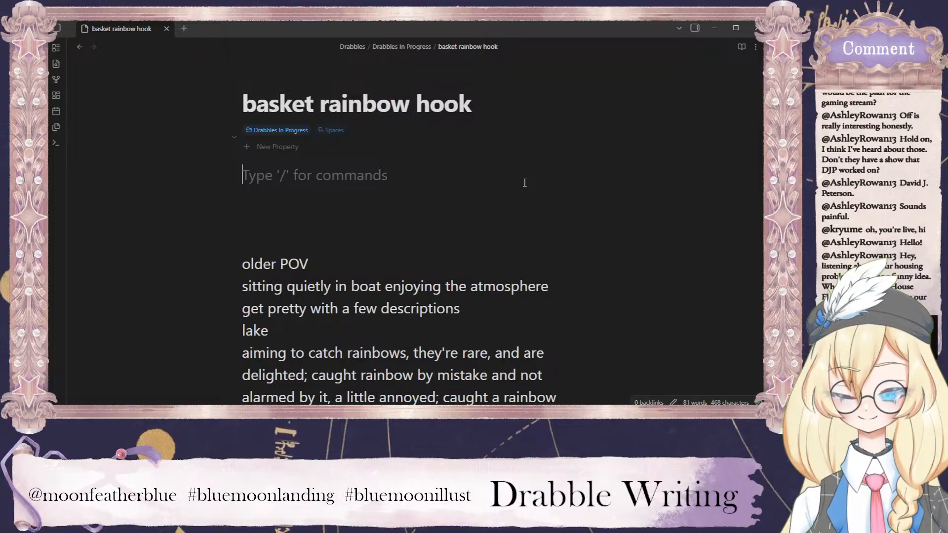
type("Mist")
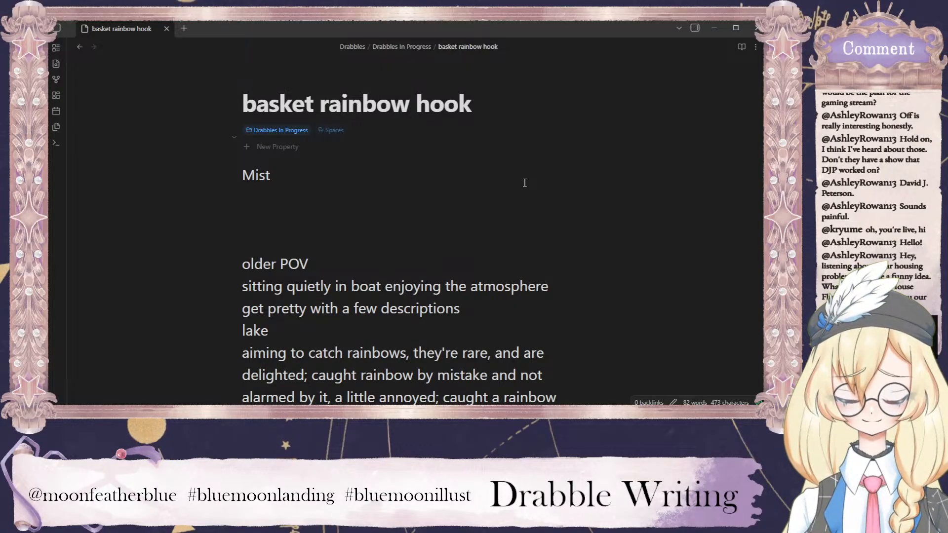
key("BackSpace")
key("BackSpace")
key("BackSpace")
key("BackSpace")
Write the opening "The pale mist on the water shimmers silver in the dawn light" above the outline.
type("The ")
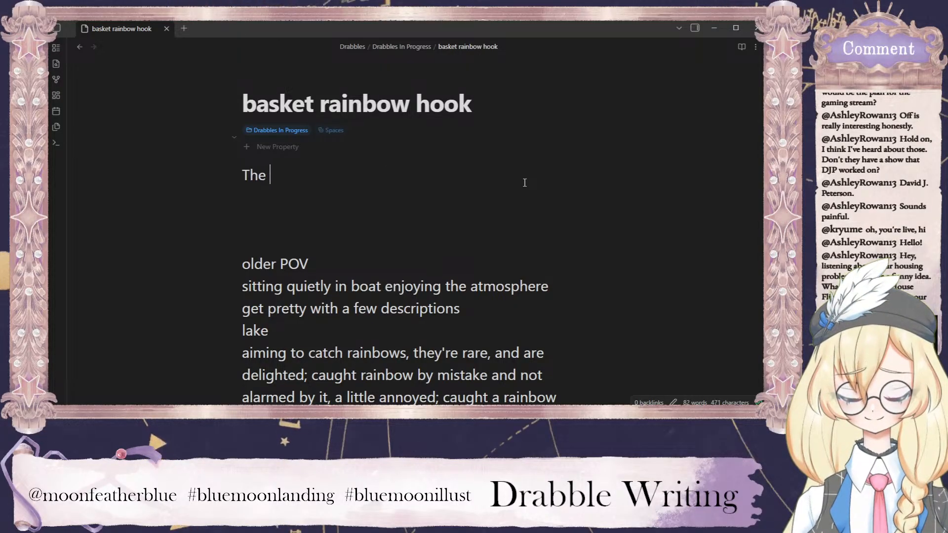
type("pale mist on the ")
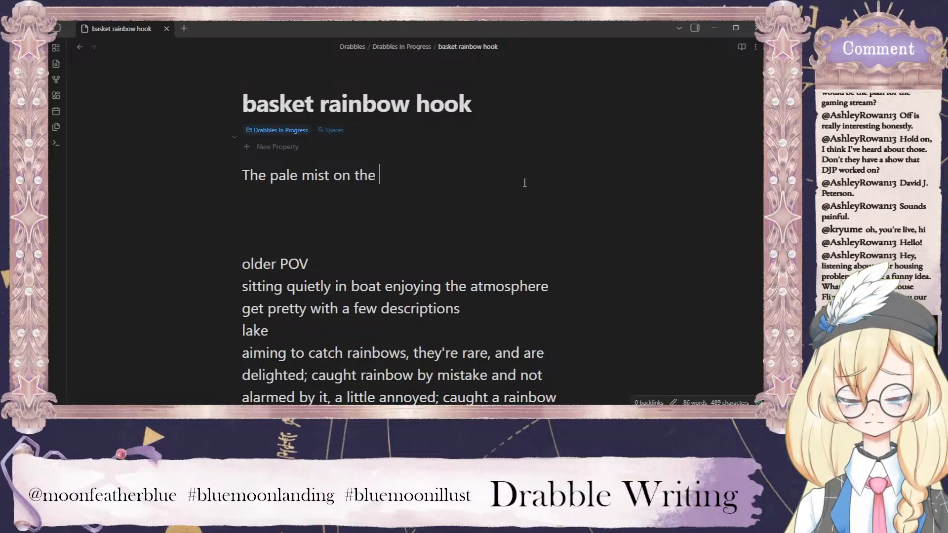
type("water")
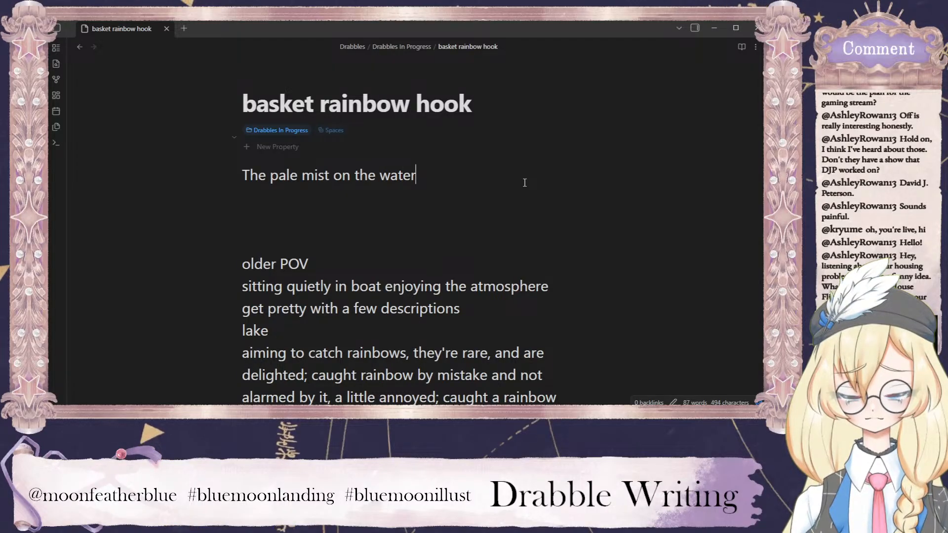
type(" shimmers silver")
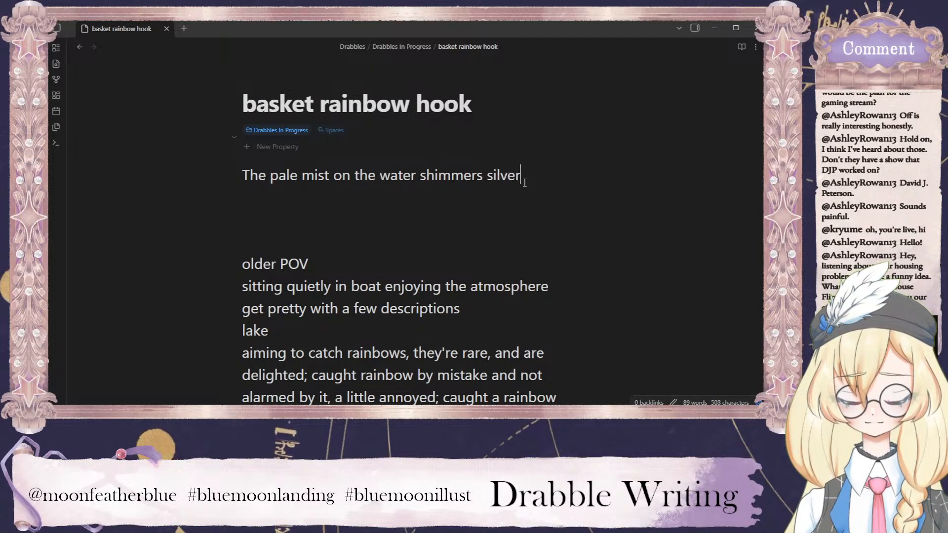
type(" in the3")
key("BackSpace")
type("d")
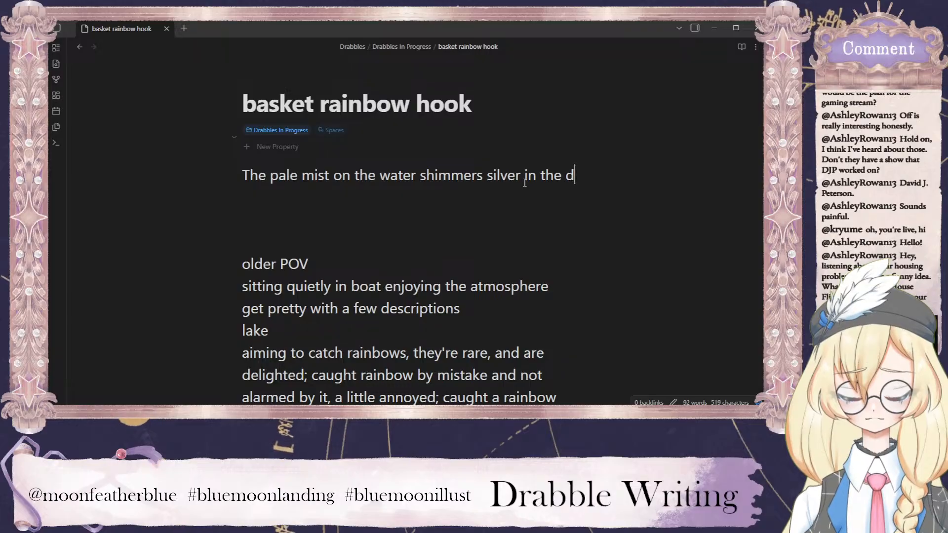
type("a")
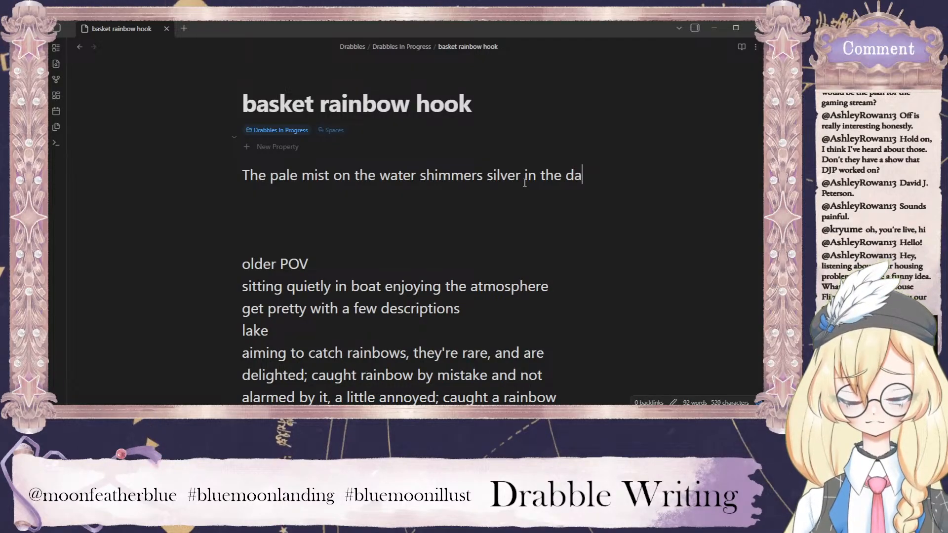
type("wn")
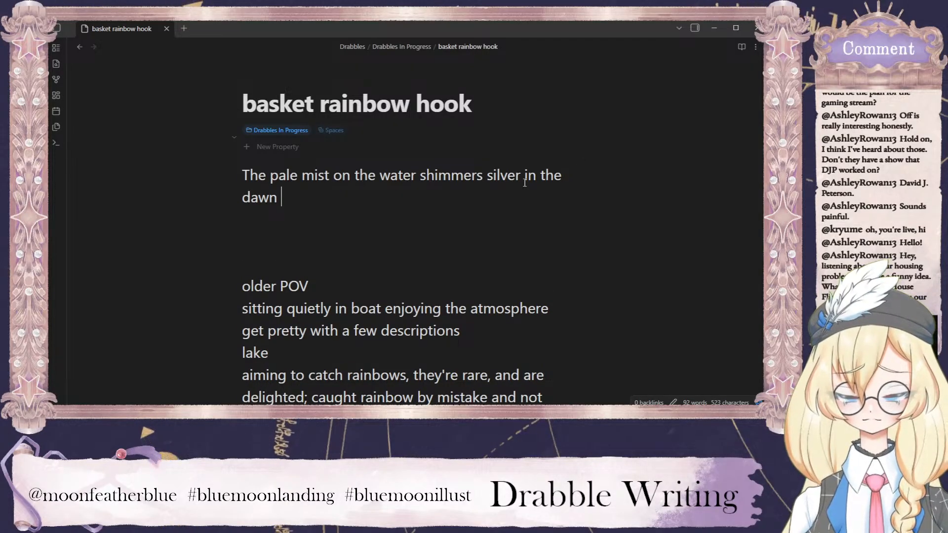
type("light")
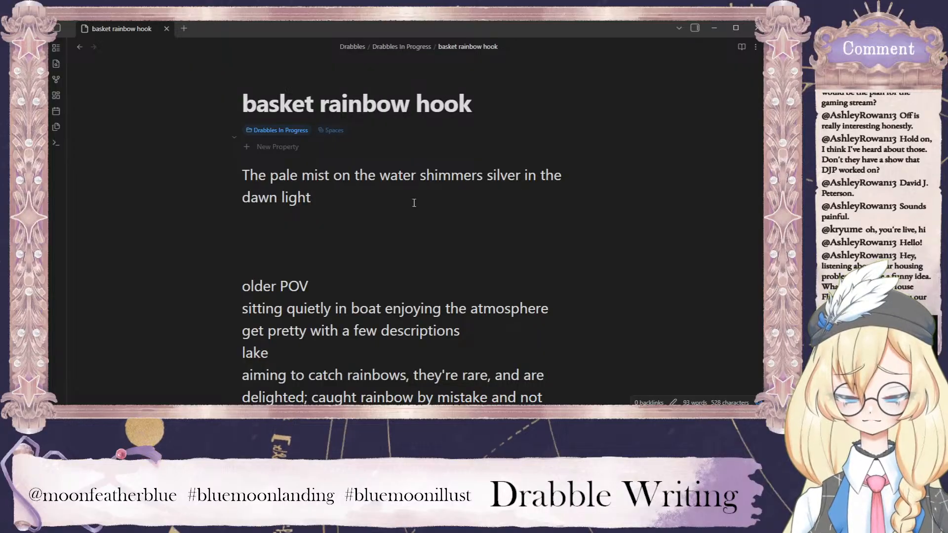
Shorten the opening to "Pale mist shimmers silver in the dawn light," by removing "The" and "on the water" and adding the comma.
left_click_drag(415, 176, 224, 176)
key("BackSpace")
type("P")
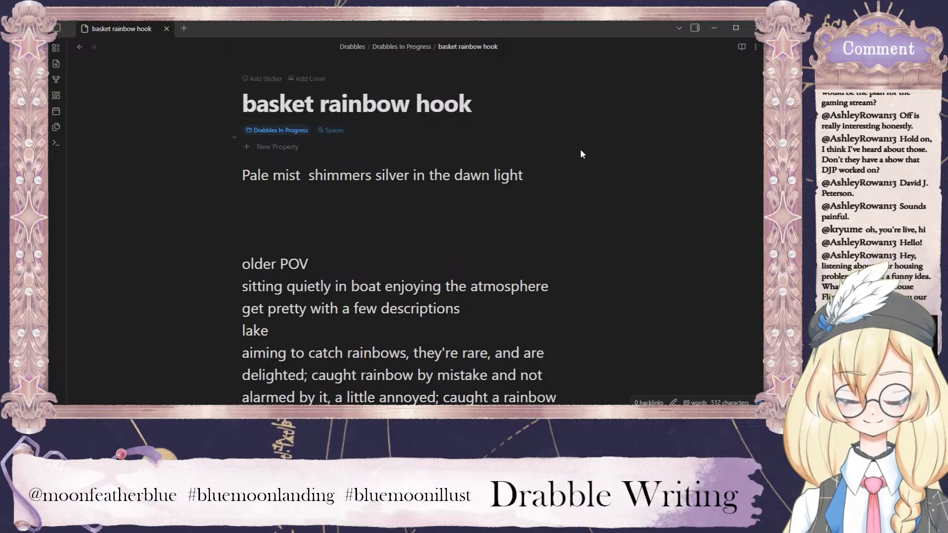
type(",")
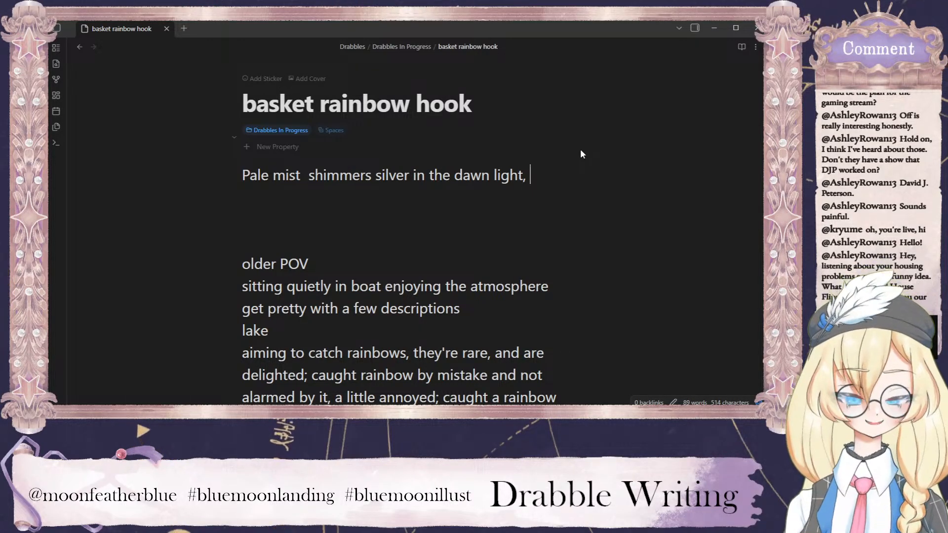
left_click(309, 175)
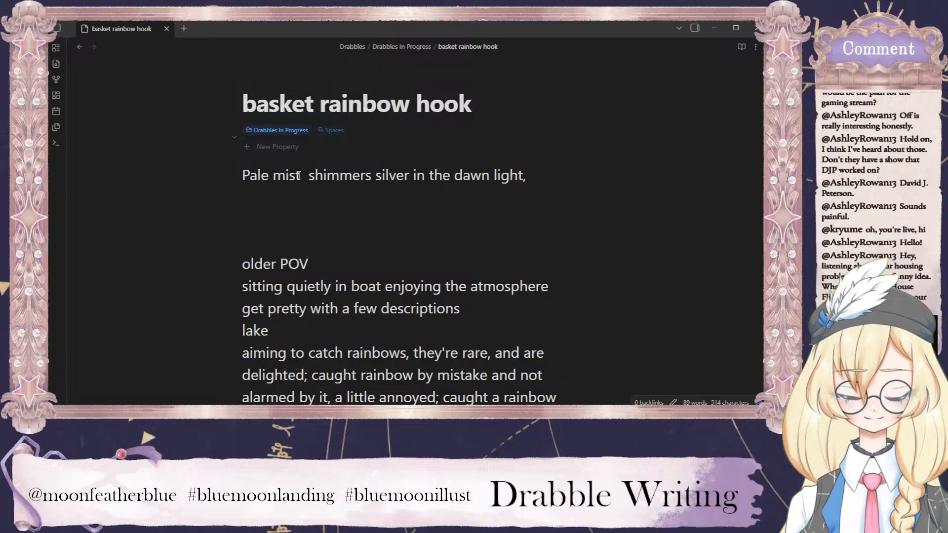
key("BackSpace")
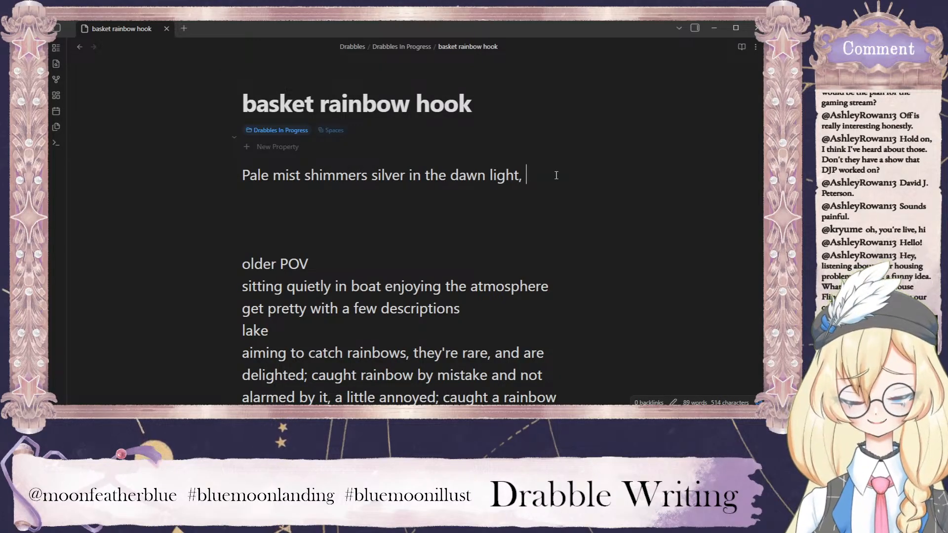
Remove "silver" from the opening line, leaving "Pale mist shimmers in the dawn light,".
left_click(556, 175)
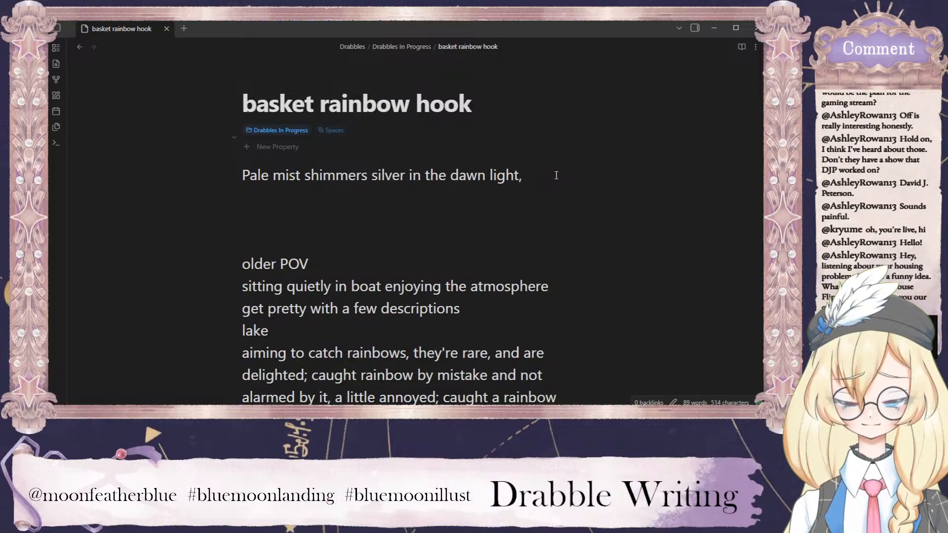
double_click(399, 177)
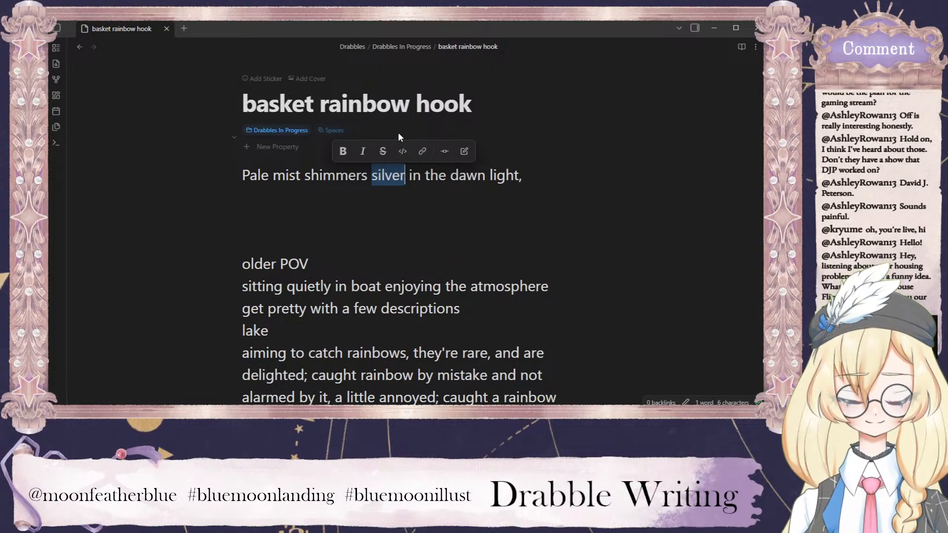
key("BackSpace")
key("BackSpace")
left_click(510, 174)
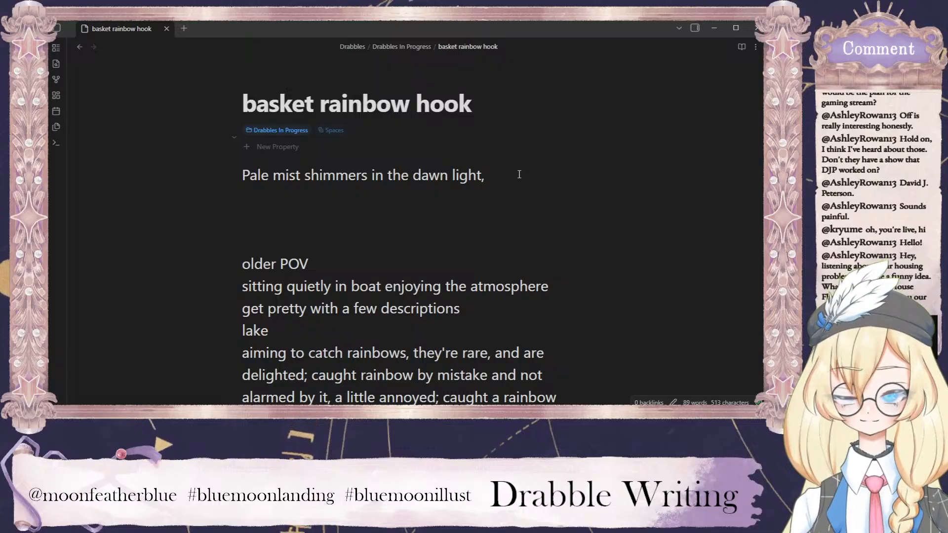
Try continuing the opening line with "its lacy" after "dawn light," and delete those two words again.
key("BackSpace")
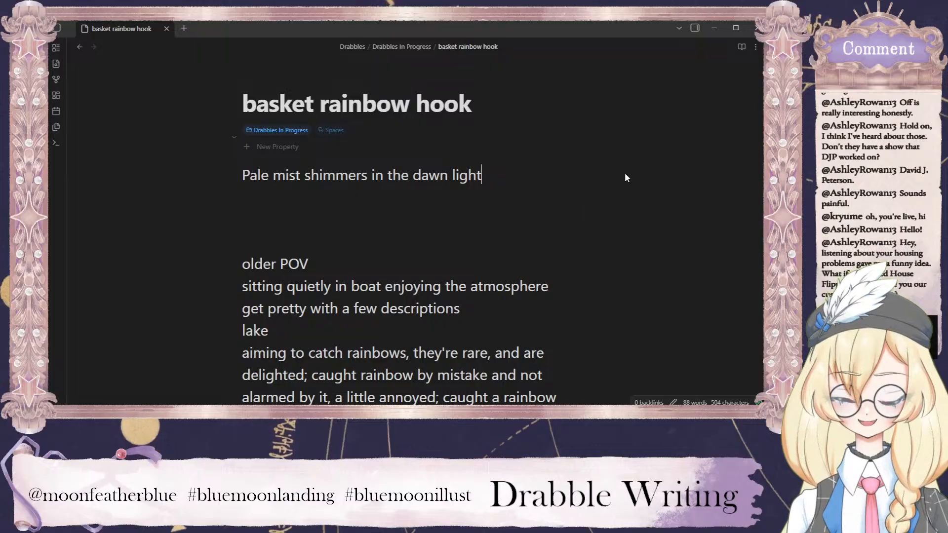
type(", its ")
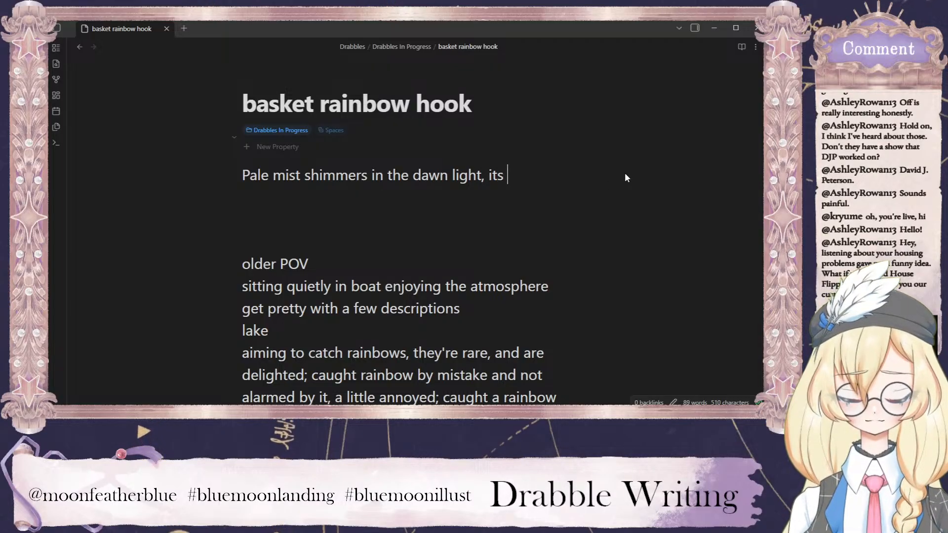
type("lacy")
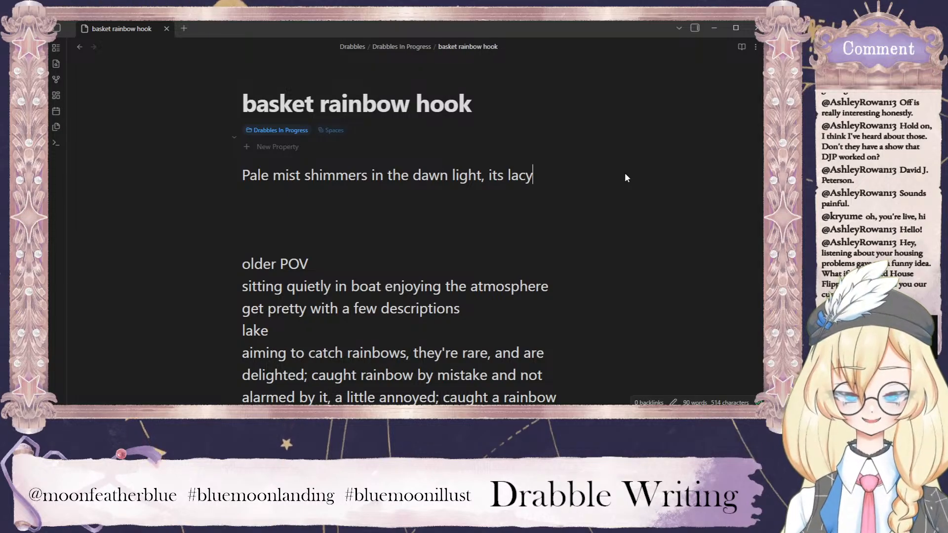
left_click_drag(533, 175, 488, 175)
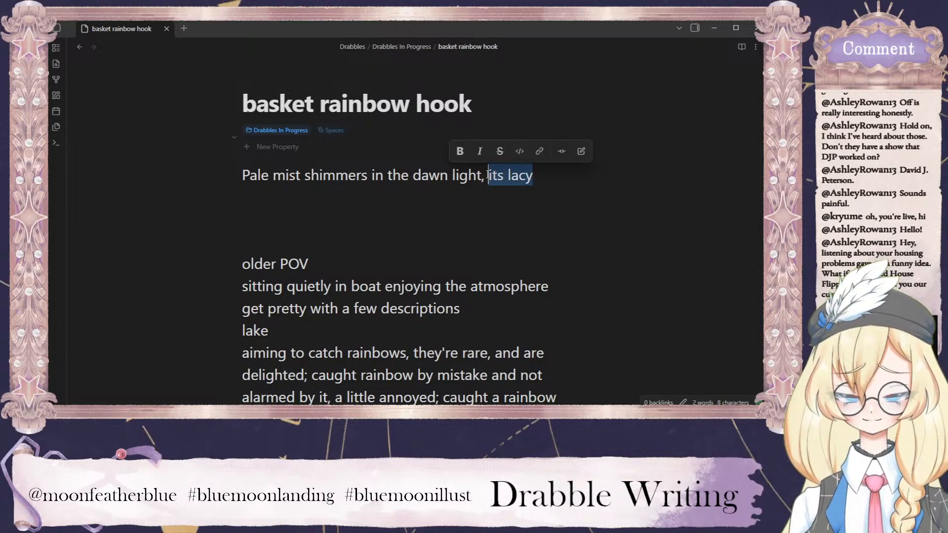
key("BackSpace")
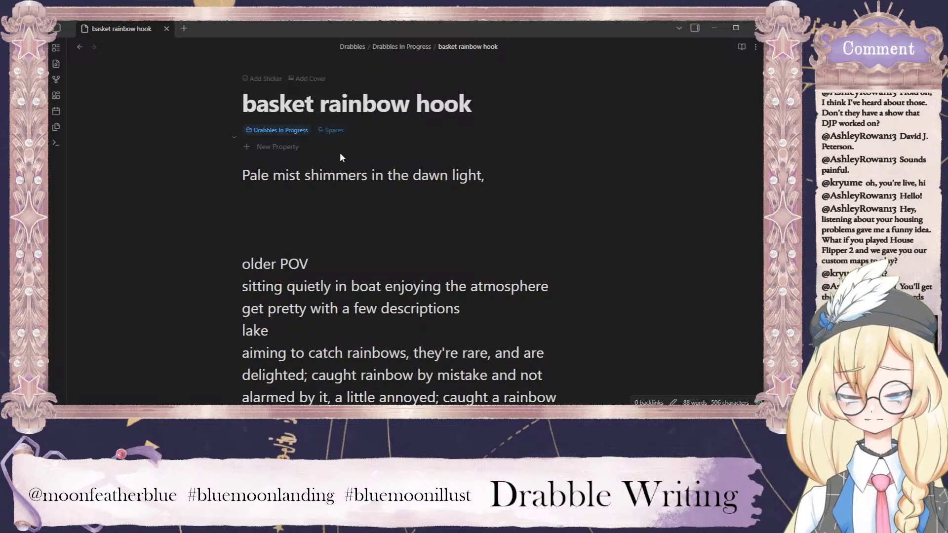
Replace "shimmers" with "sparkles" in the opening line and return the cursor to the end of that line.
double_click(342, 175)
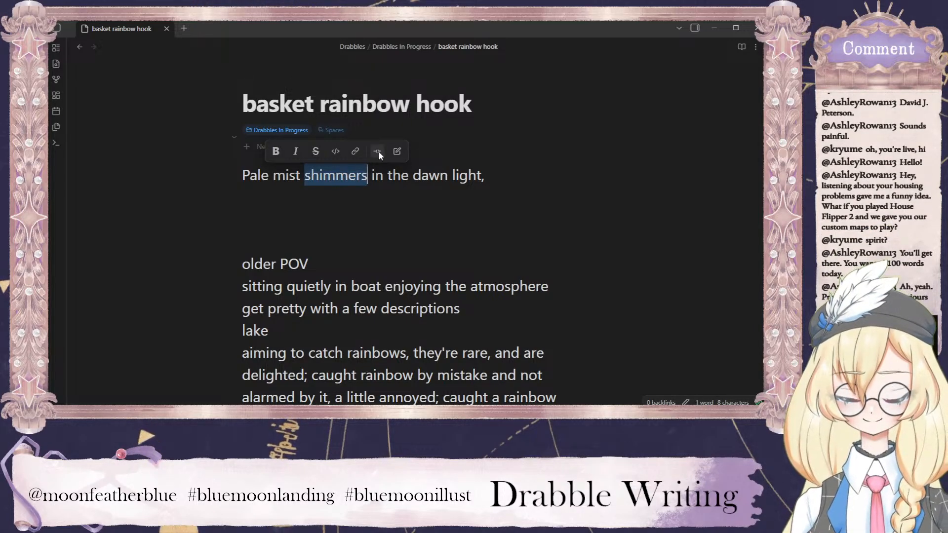
type("sparkles")
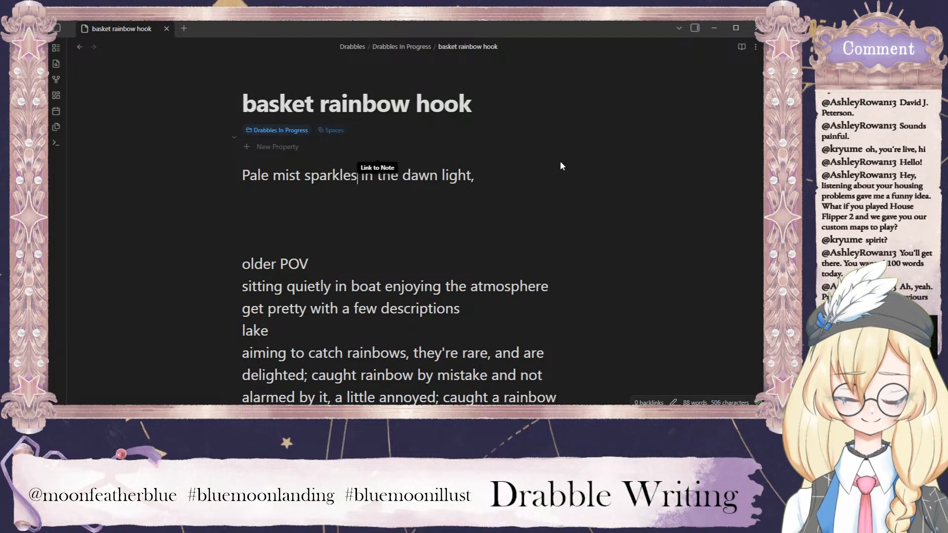
left_click(481, 189)
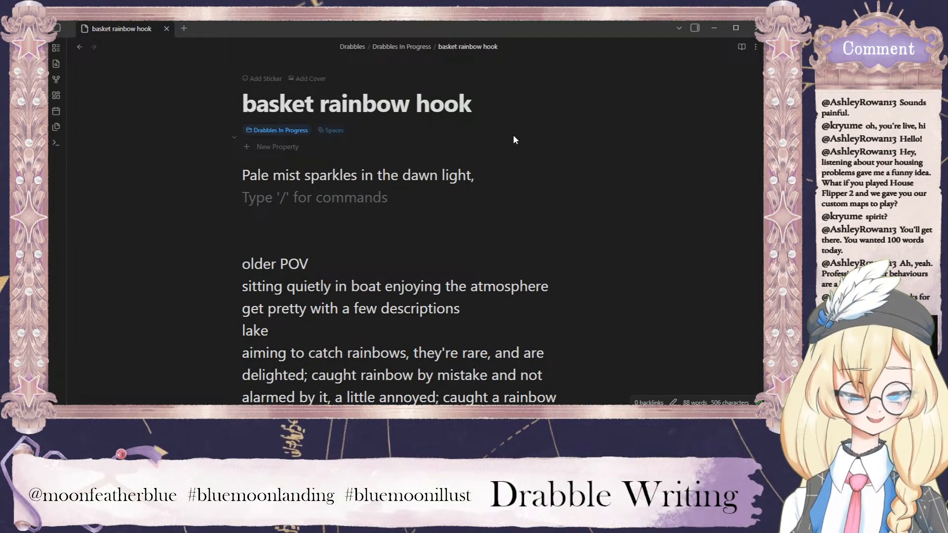
left_click(503, 178)
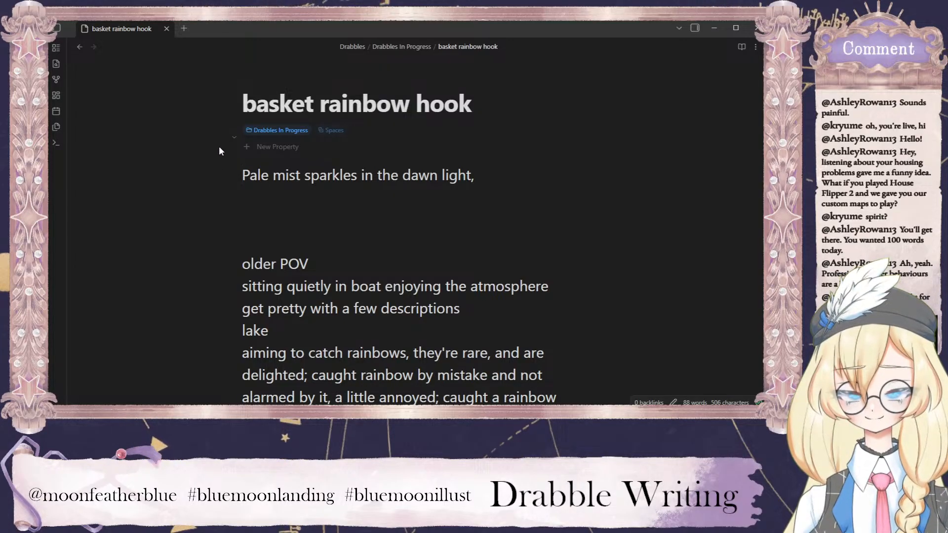
Insert three blank lines above the opening line and write "Peaceful focus" on the one directly above it.
left_click_drag(442, 207, 223, 182)
left_click(243, 174)
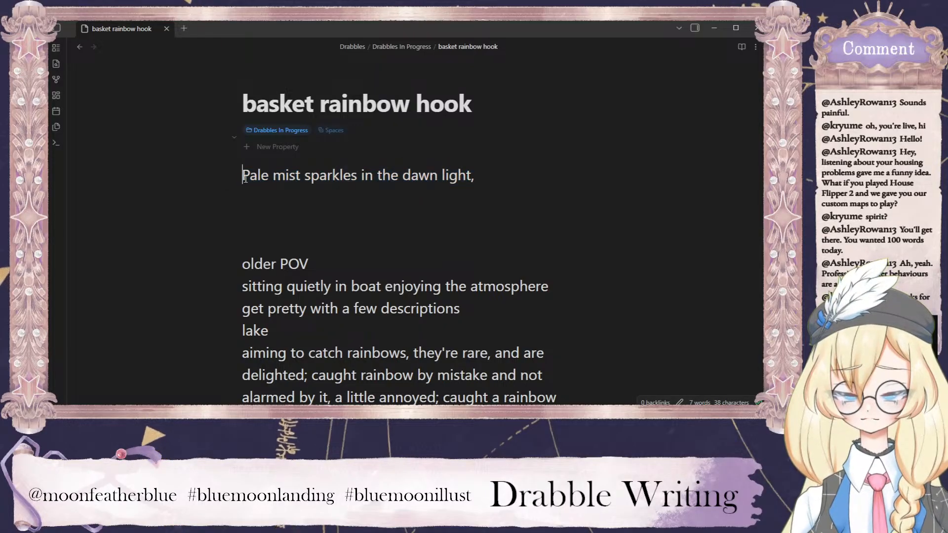
key("Return")
key("Return")
key("Return")
left_click(306, 182)
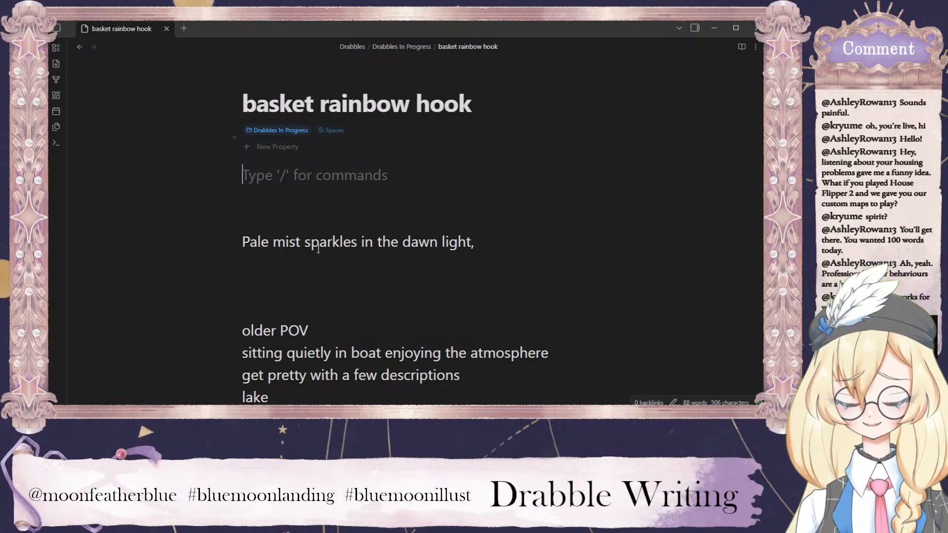
left_click(262, 222)
type("Peaceful focus")
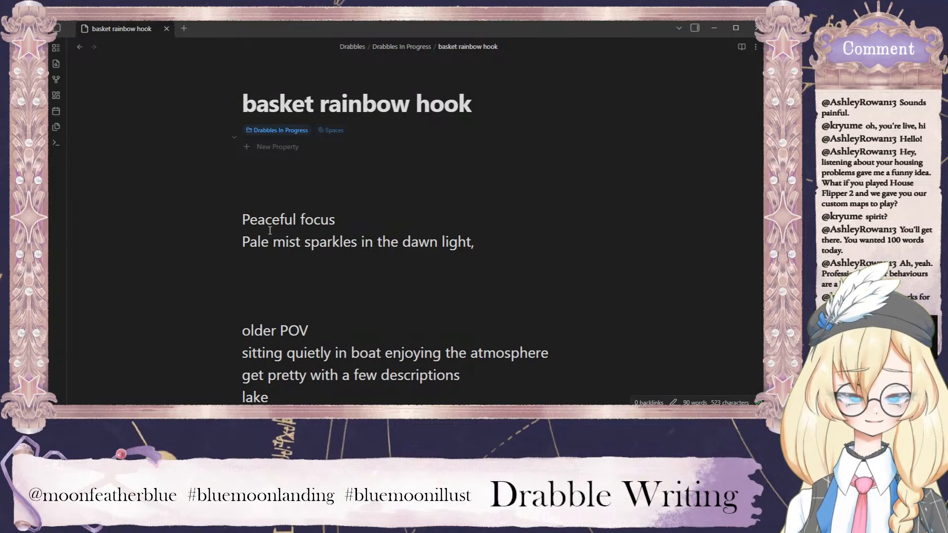
Add the line "calmness not a weight, but a blanket" directly above "Peaceful focus".
left_click(424, 177)
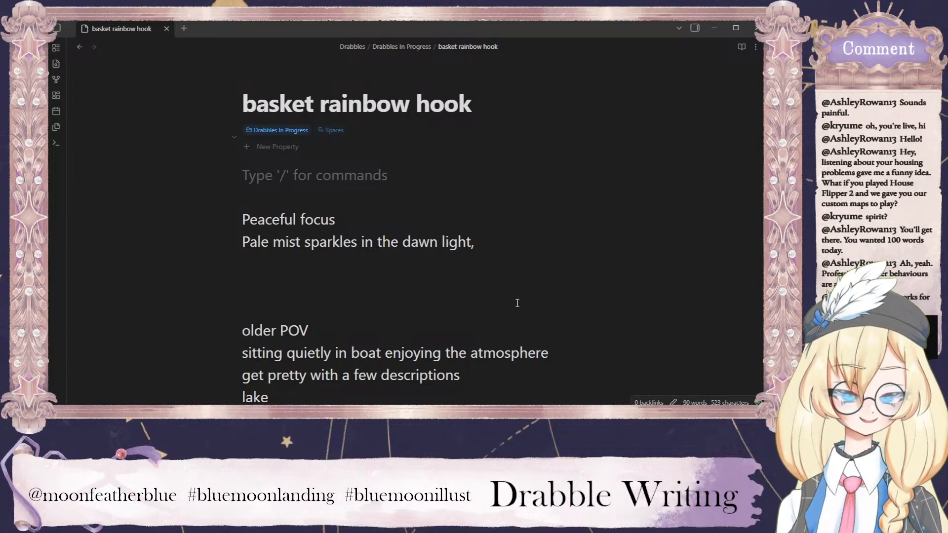
left_click(292, 204)
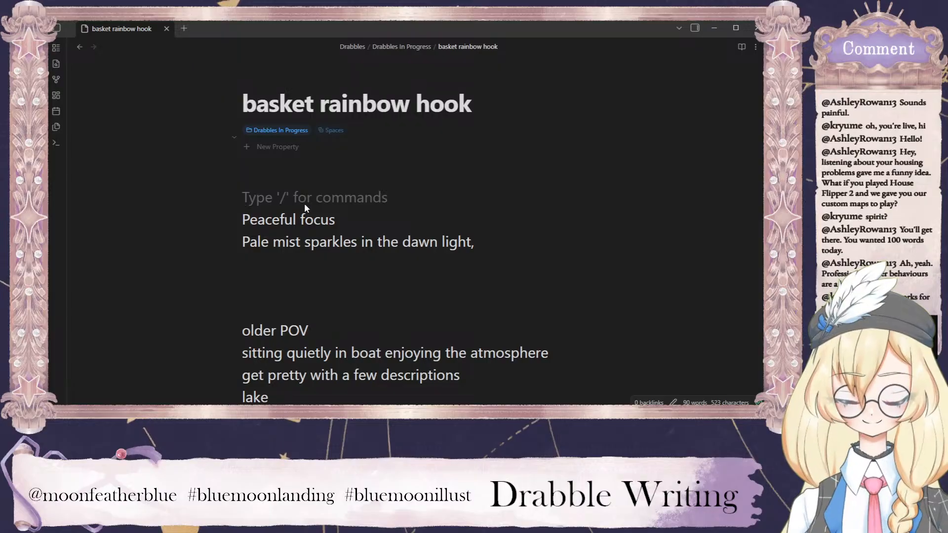
key("Return")
type("calmness not a ")
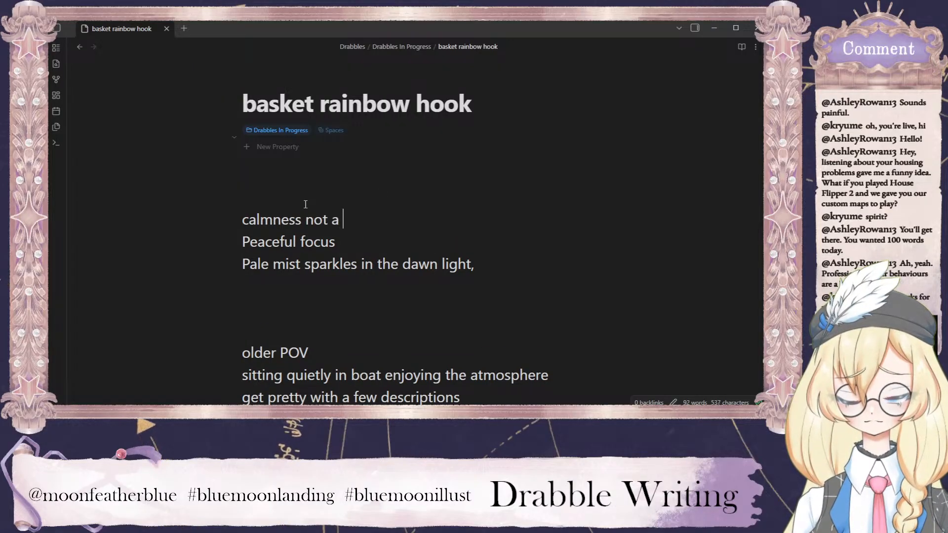
type("weight, but a blanket")
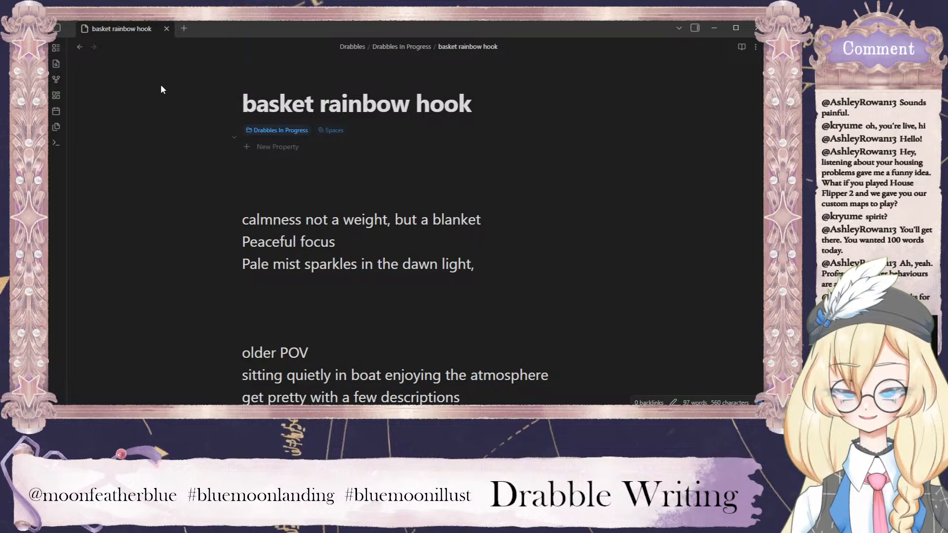
Go back to Drabbles In Progress and create a folder named "basket rainbow hook" in it.
left_click(79, 47)
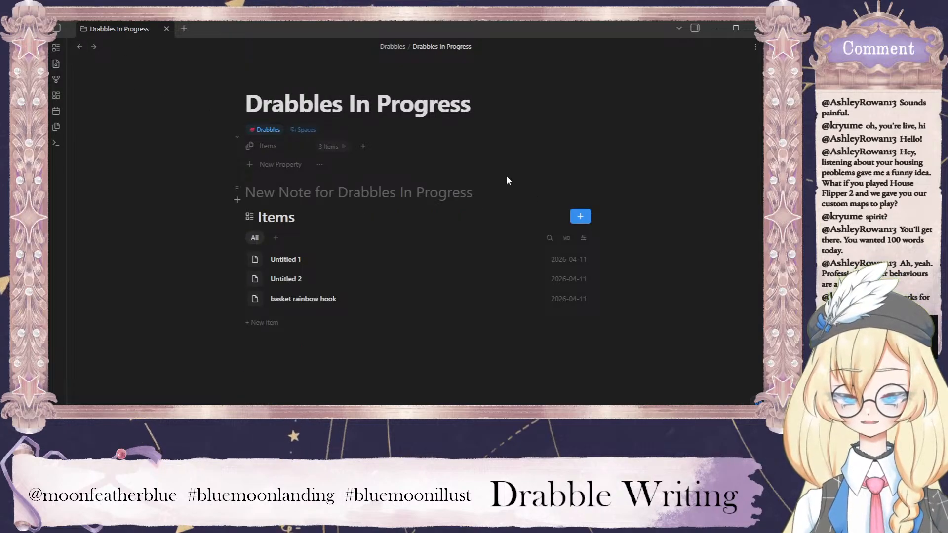
left_click(583, 217)
left_click(623, 251)
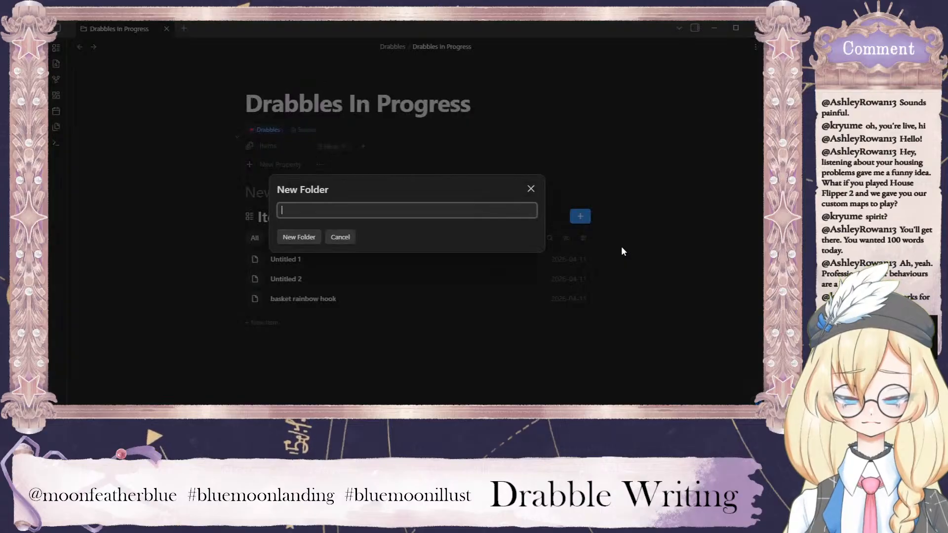
type("basket rainbow hook")
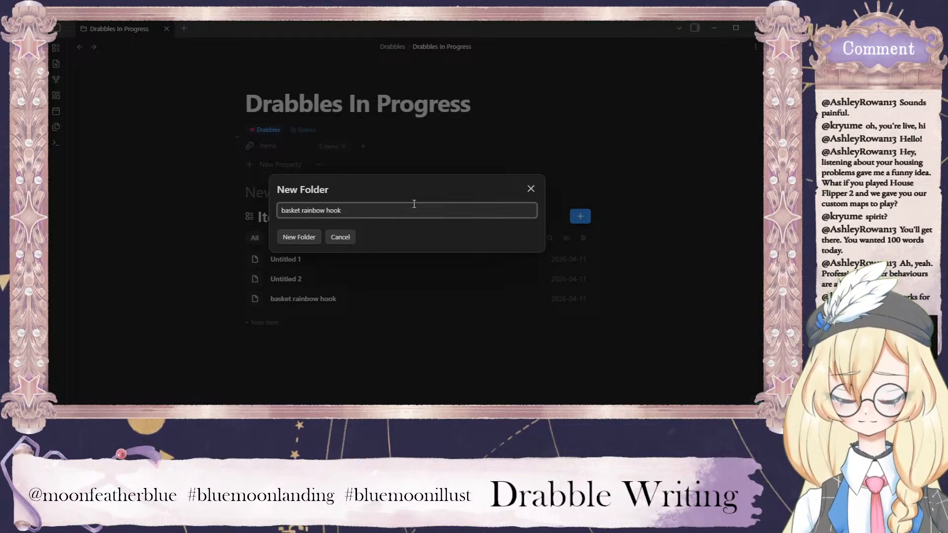
left_click(305, 237)
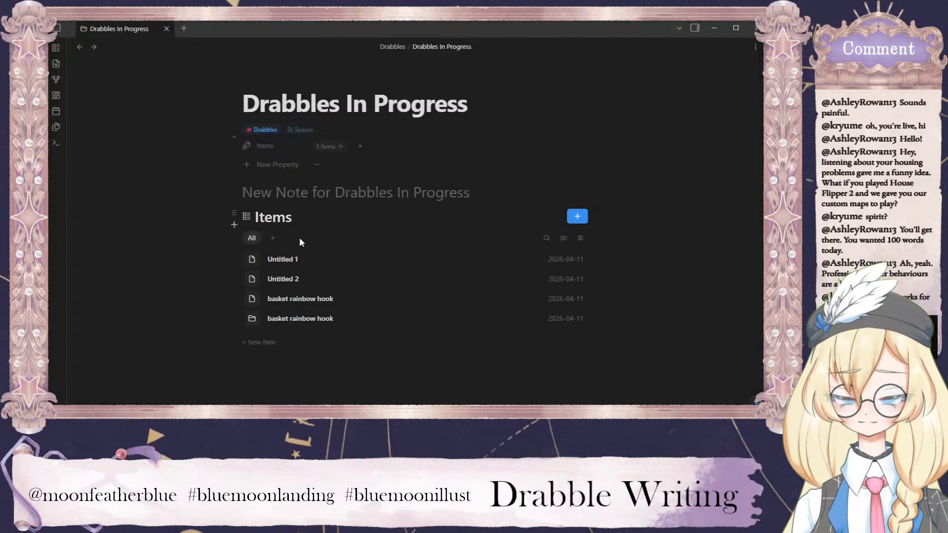
right_click(326, 300)
mouse_move(326, 302)
left_mouse_down()
mouse_move(326, 318)
mouse_move(330, 303)
left_mouse_up()
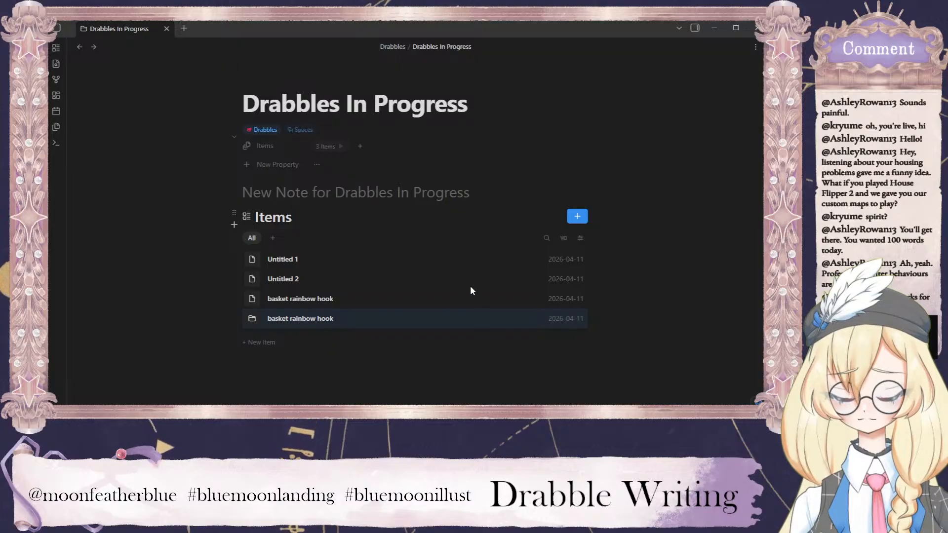
Create a new note in Drabbles In Progress and title it "basket rainbow hook - notes".
left_click(584, 218)
left_click(612, 220)
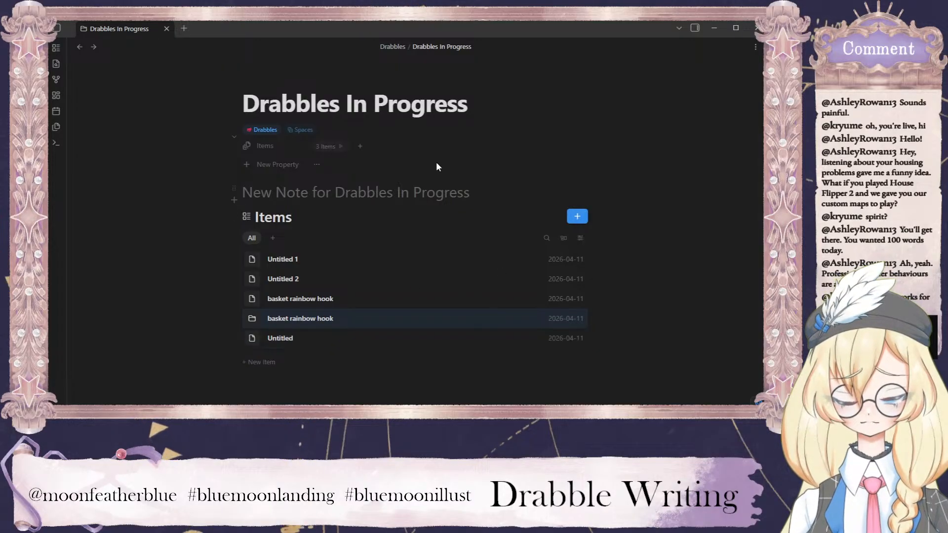
left_click(289, 337)
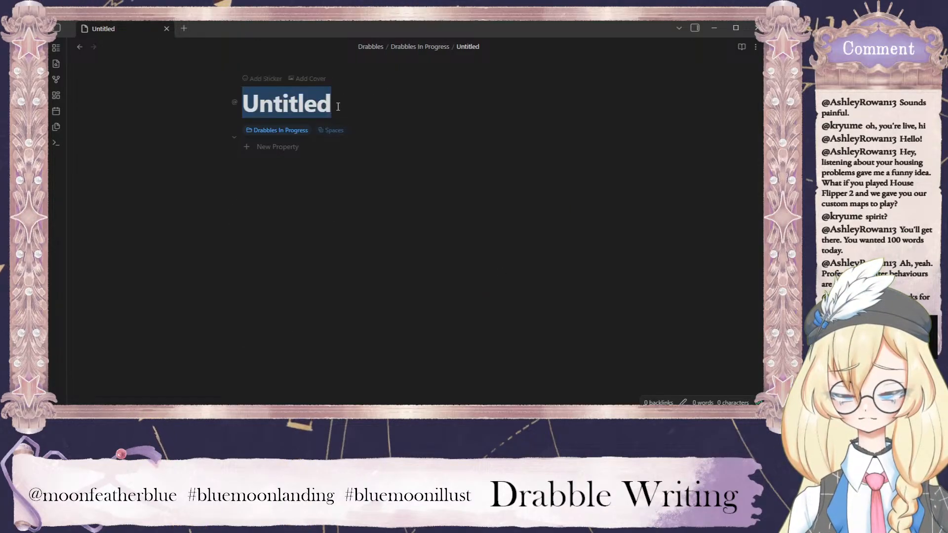
type("basket rainbow ")
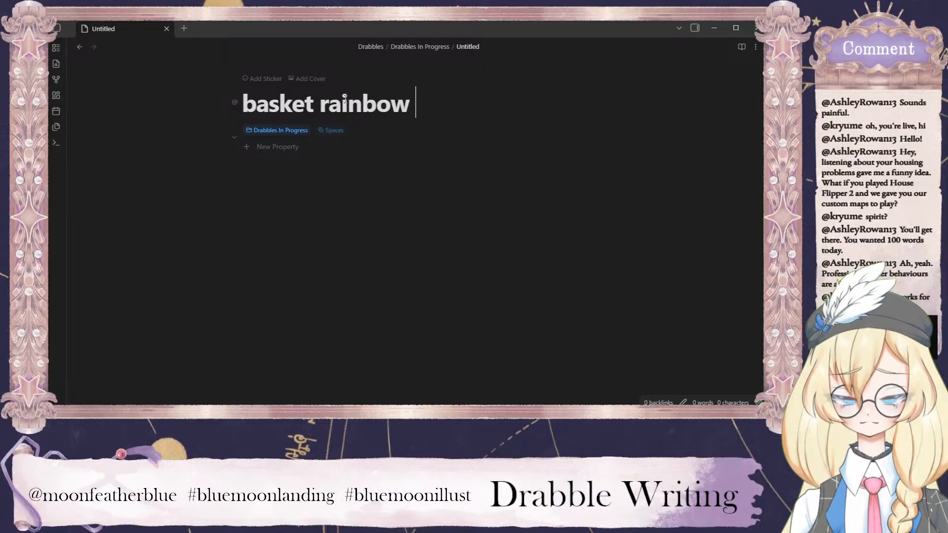
type("hook - notes")
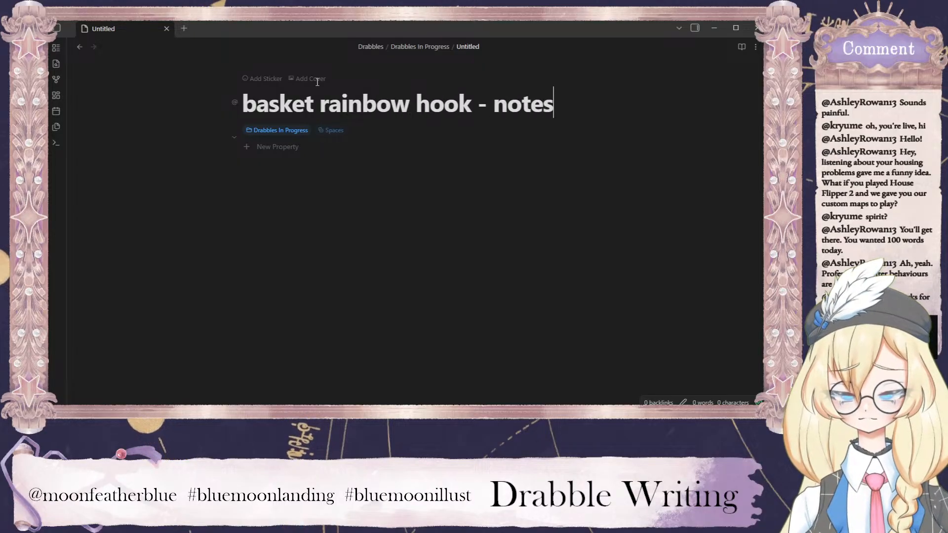
Split the notes file into two side-by-side panes and make the first pane narrower than the second.
left_click(756, 46)
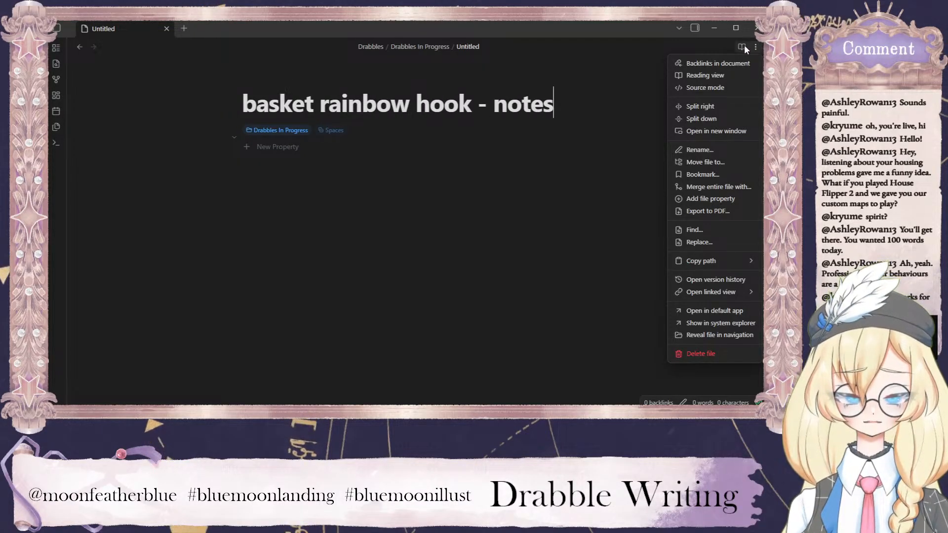
left_click(721, 76)
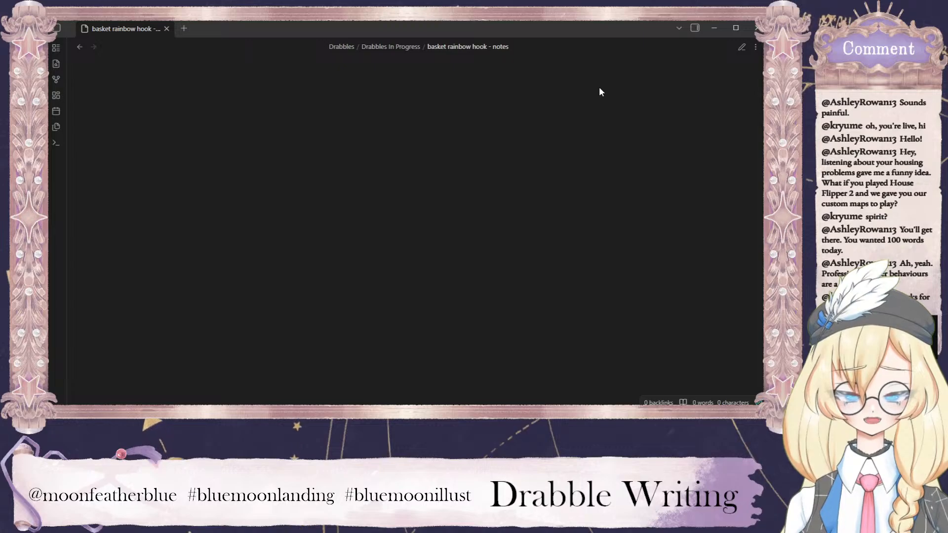
left_click(743, 46)
left_click(756, 47)
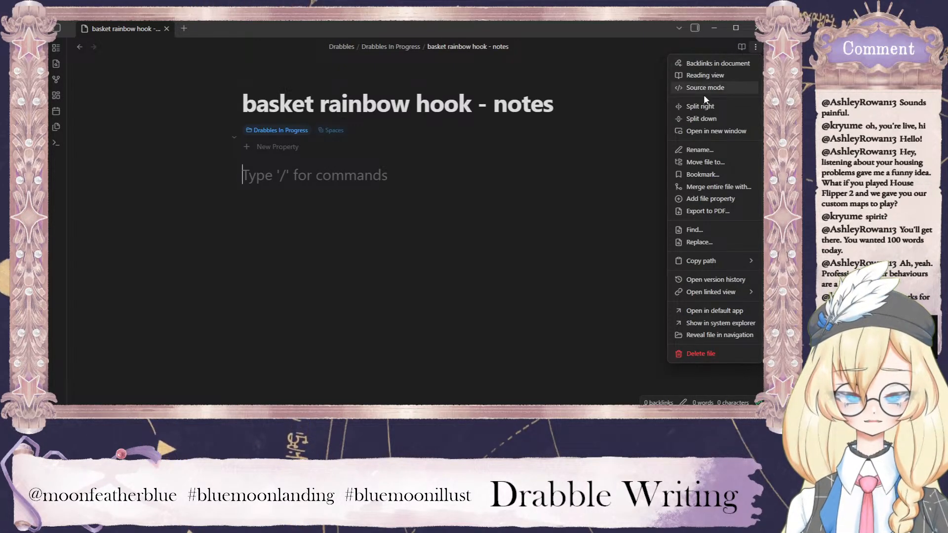
left_click(732, 111)
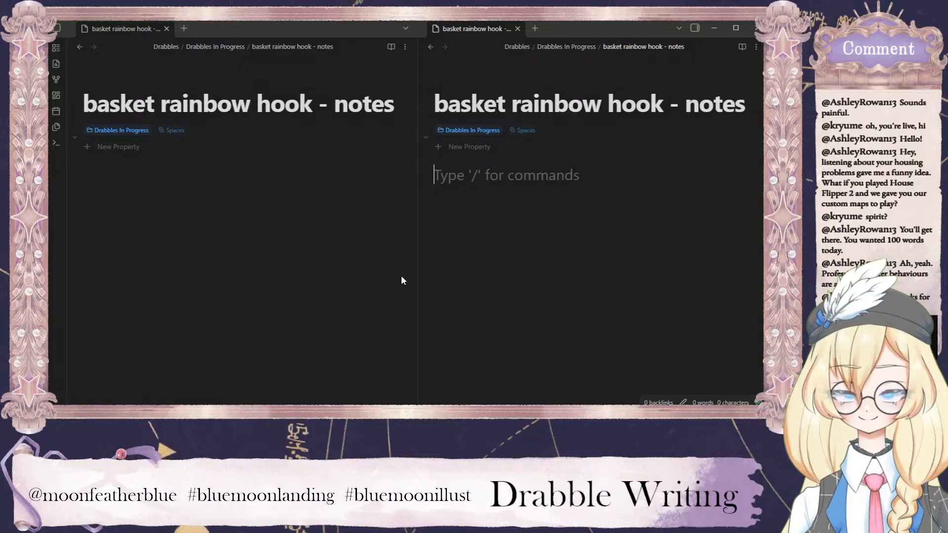
left_click_drag(418, 281, 362, 282)
In the wider pane, return to Drabbles In Progress and open the draft note "basket rainbow hook" instead of the folder.
left_click(374, 45)
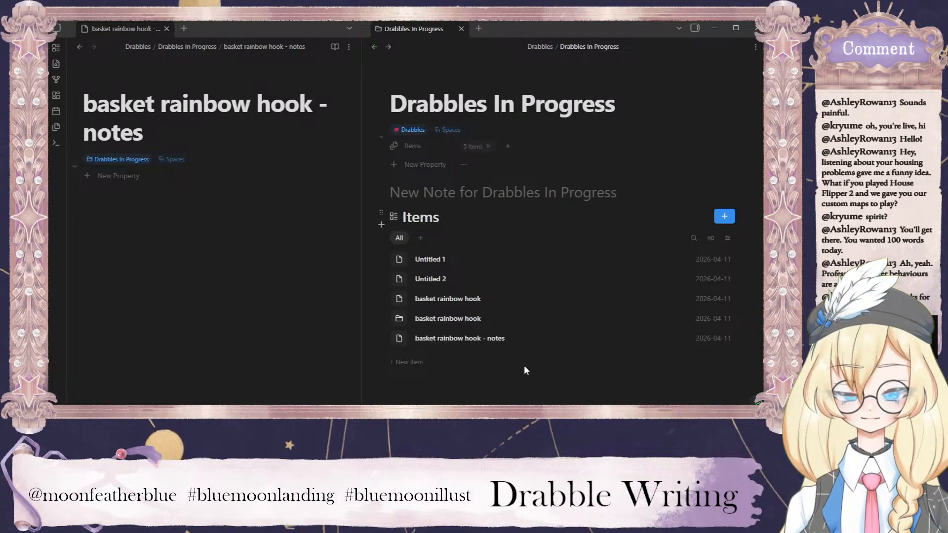
left_click(478, 321)
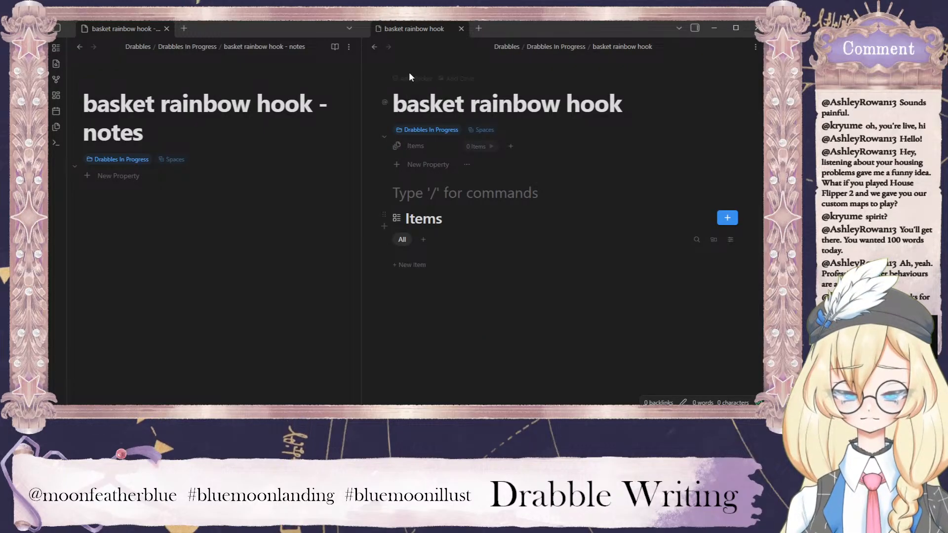
left_click(375, 47)
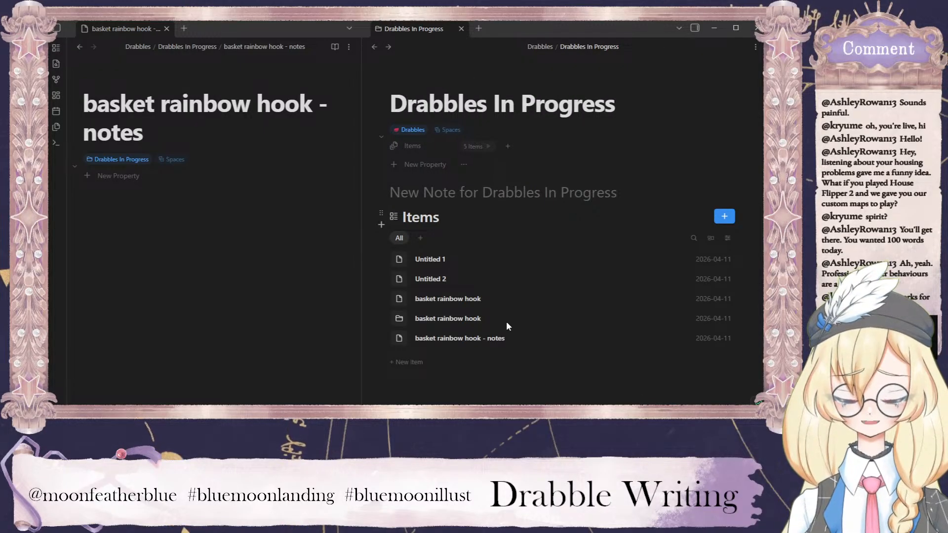
left_click(468, 299)
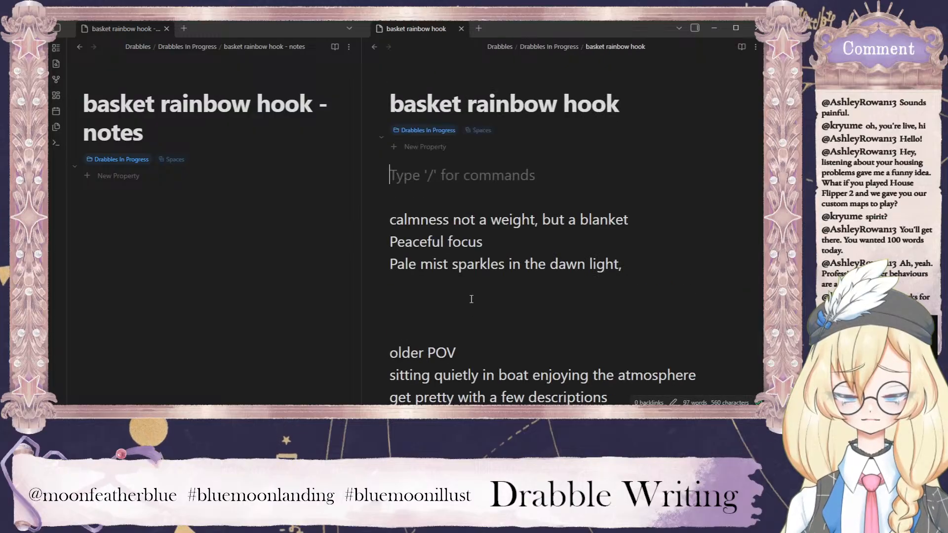
Copy the draft's whole text, from "calmness not a weight" to "check in reflection?", into the body of the notes file.
left_click_drag(388, 221, 494, 409)
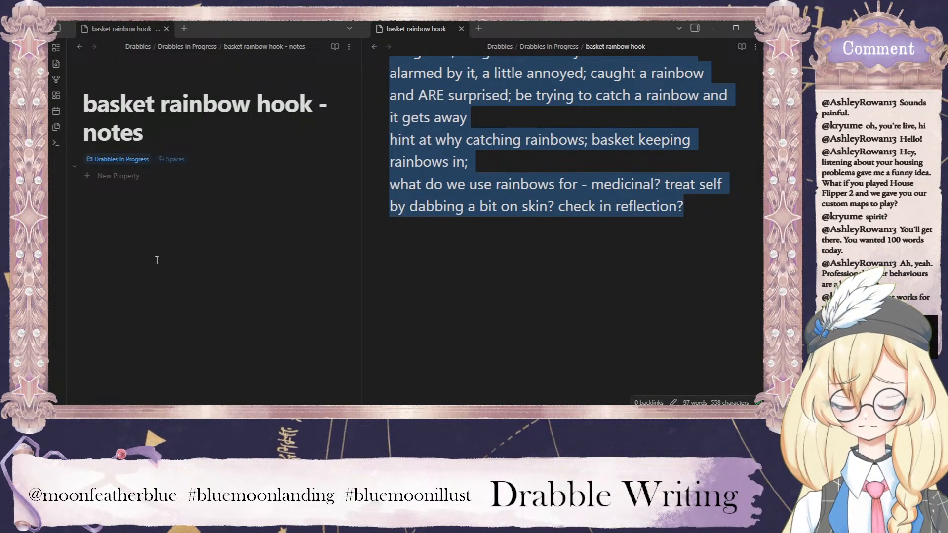
left_click(143, 199)
key("ctrl+v")
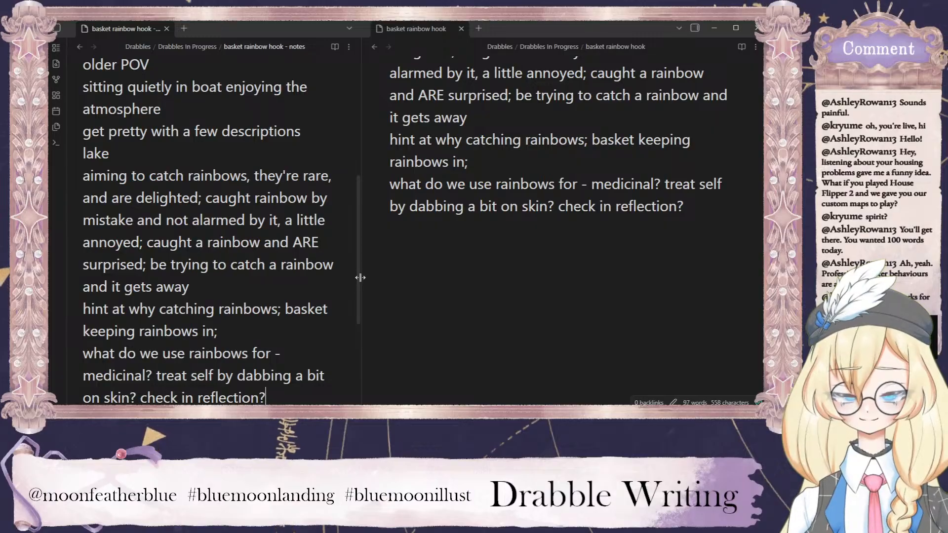
Delete the brainstorming notes and opening lines from the "basket rainbow hook" draft so that its body is empty.
scroll(358, 271, "up", 5)
left_click_drag(716, 213, 390, 109)
key("BackSpace")
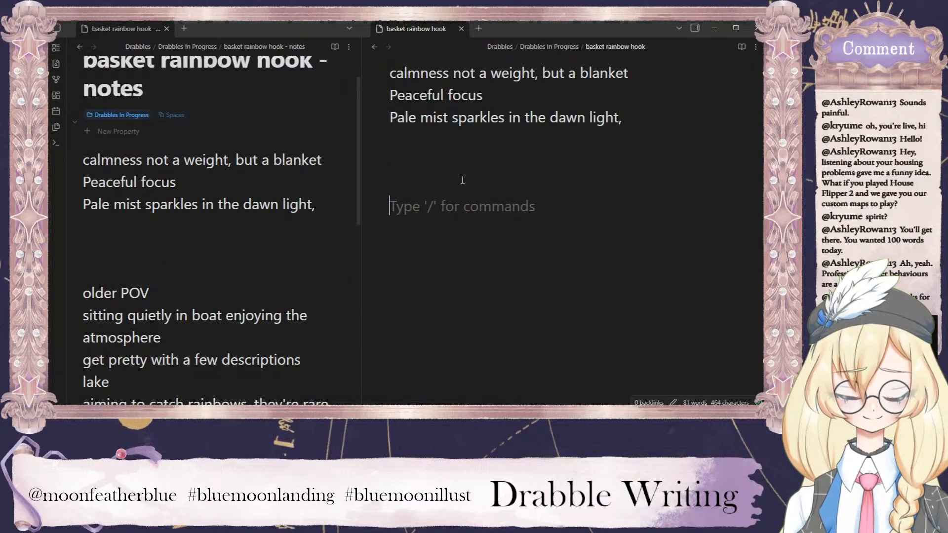
scroll(462, 180, "up", 3)
left_click_drag(623, 267, 392, 170)
key("BackSpace")
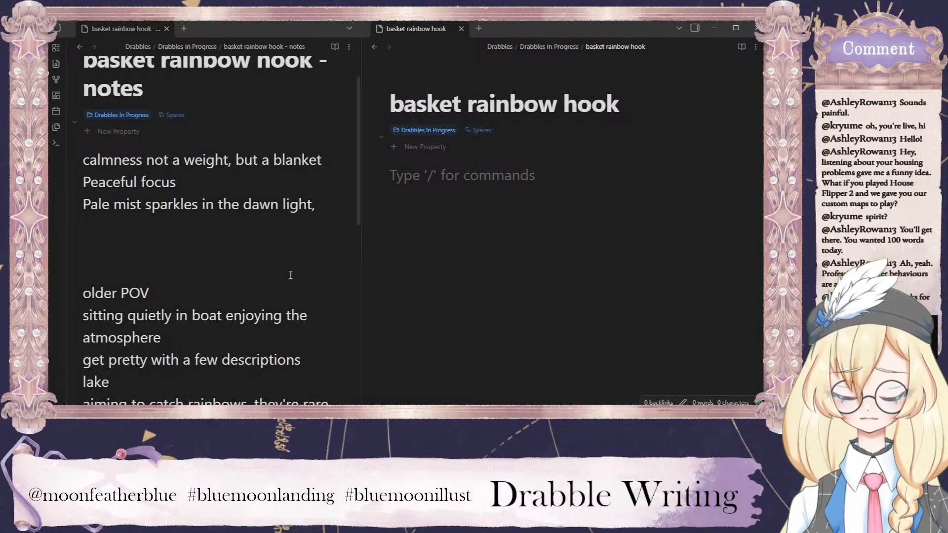
Remove the extra blank lines above "older POV" in the notes file, keeping a single one.
left_click(100, 268)
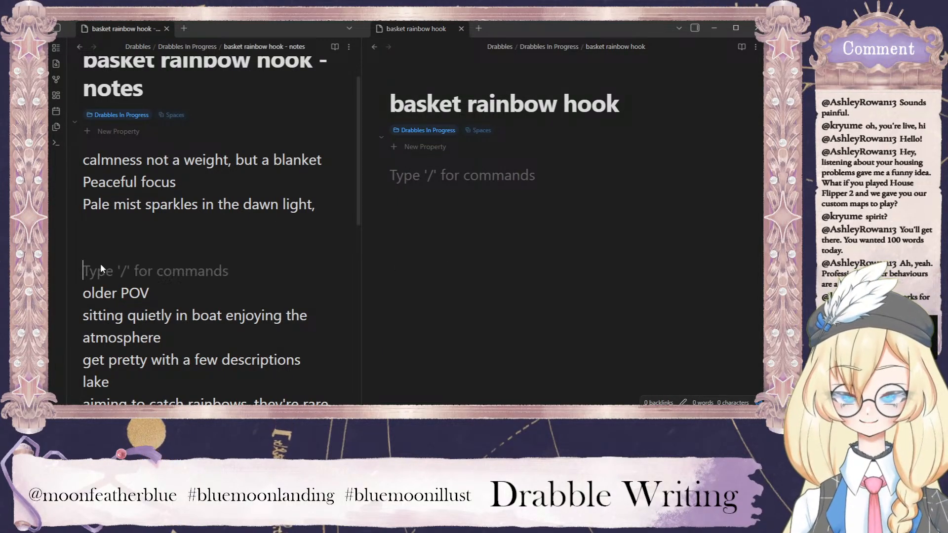
key("BackSpace")
key("BackSpace")
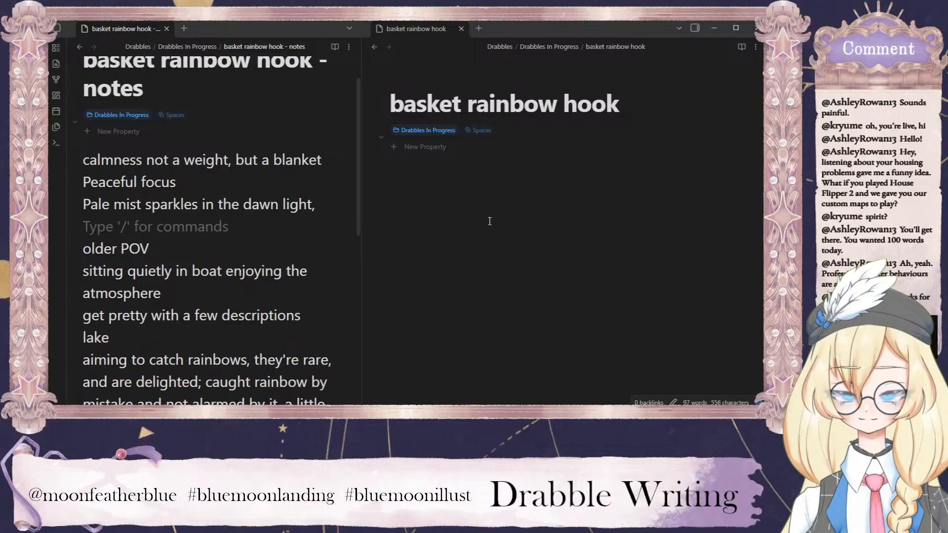
left_click(495, 211)
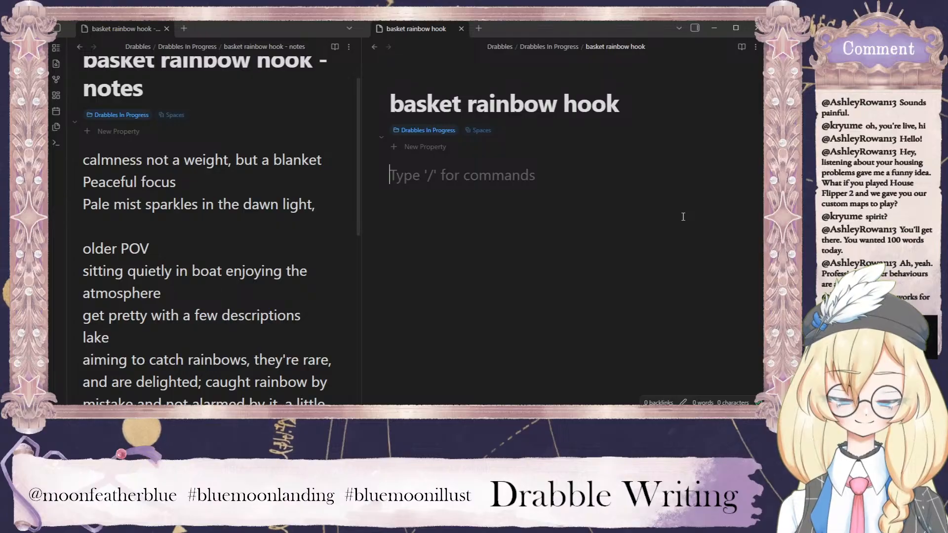
type("The")
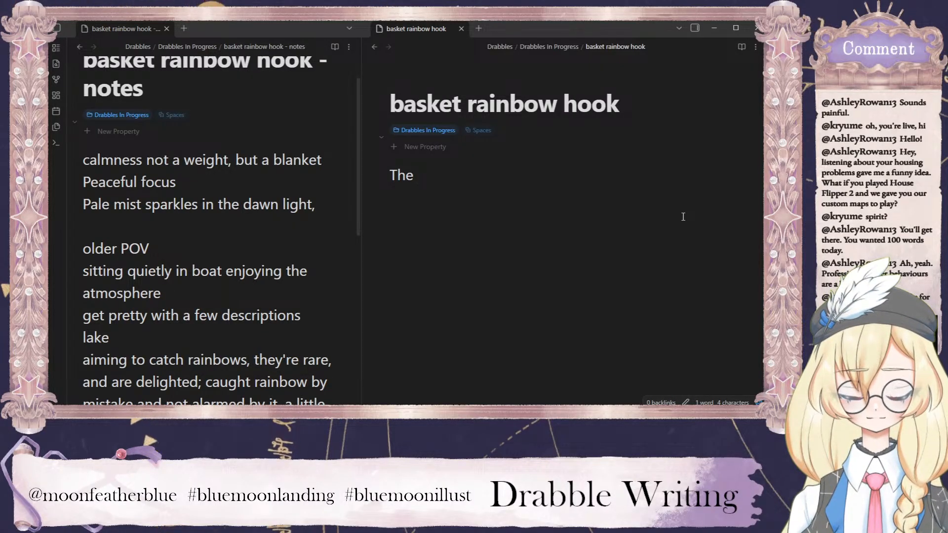
key("BackSpace")
key("BackSpace")
key("BackSpace")
key("BackSpace")
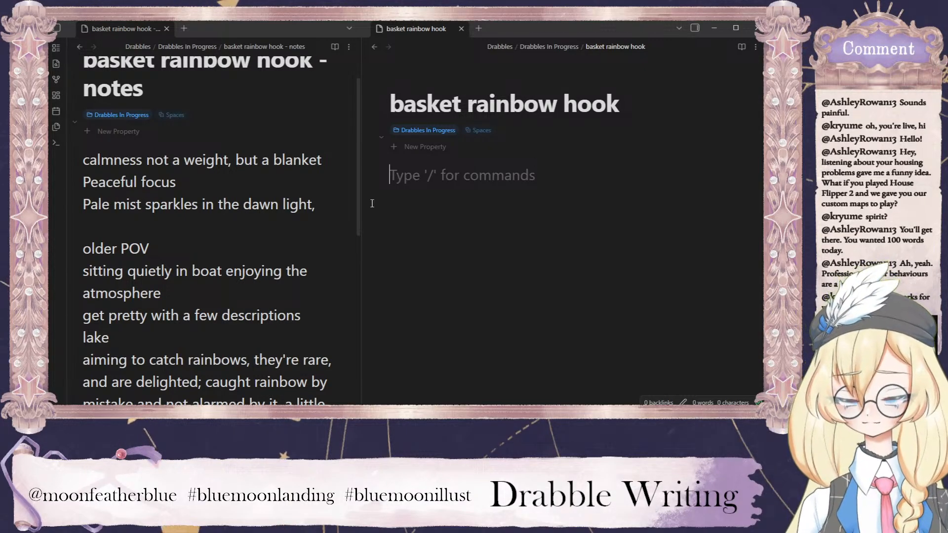
Review the plot ideas in the notes file, especially the passage on aiming to catch rainbows, before drafting.
scroll(193, 248, "down", 3)
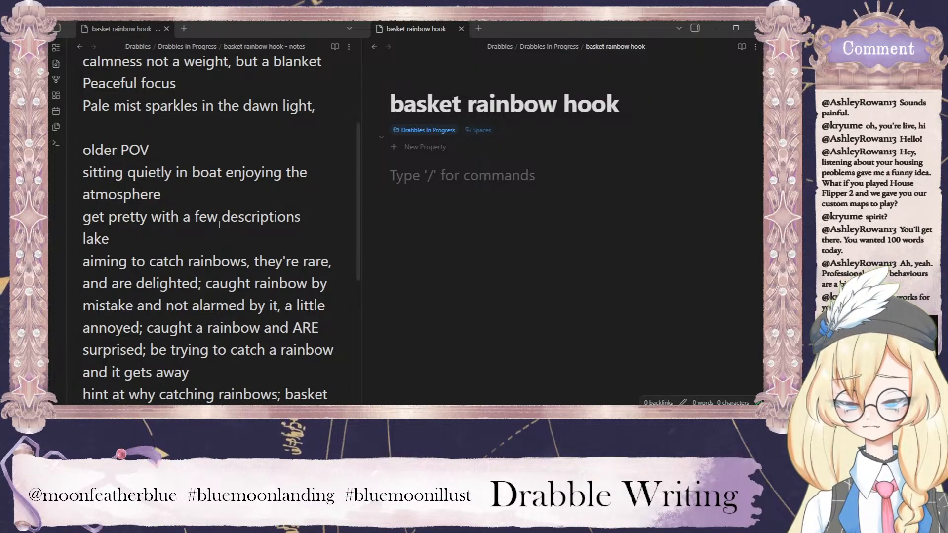
scroll(215, 211, "down", 1)
scroll(215, 211, "down", 1)
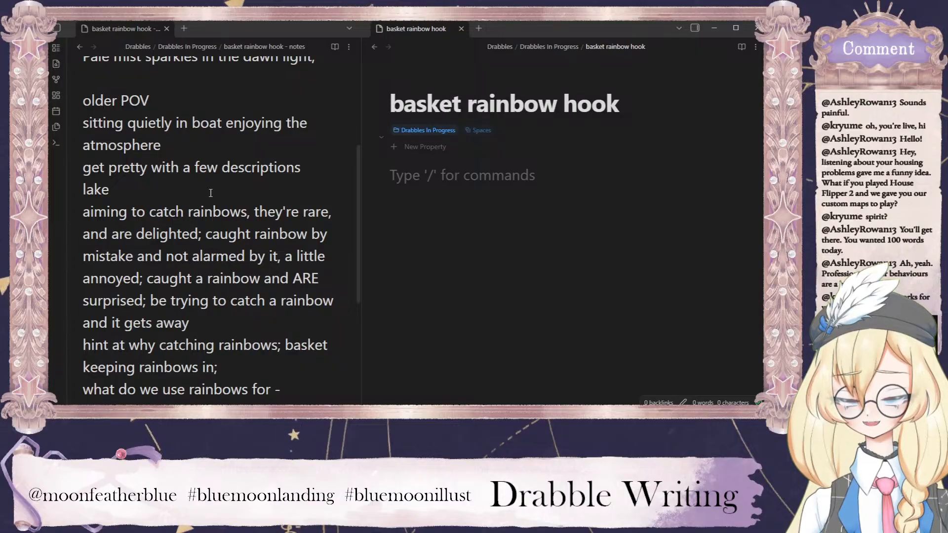
left_click(82, 211)
left_click_drag(189, 327, 81, 215)
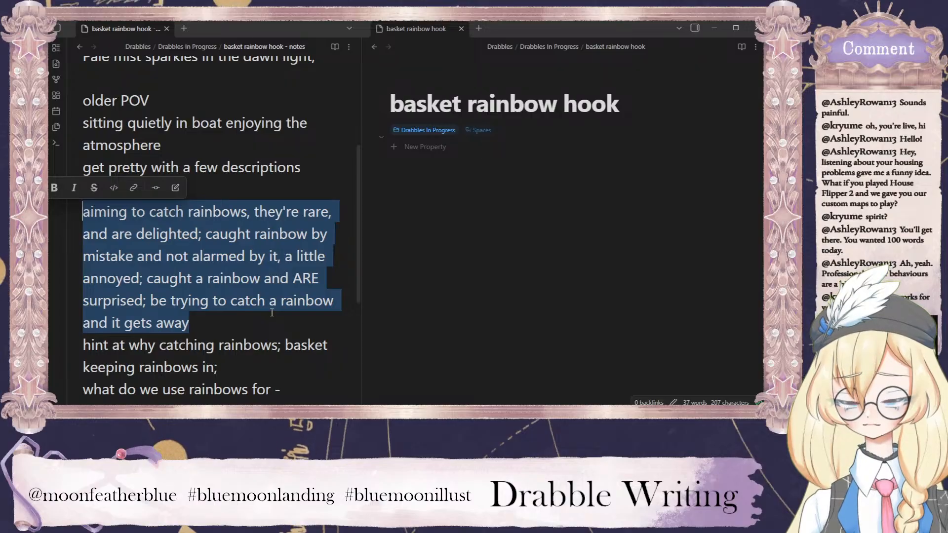
left_click(250, 324)
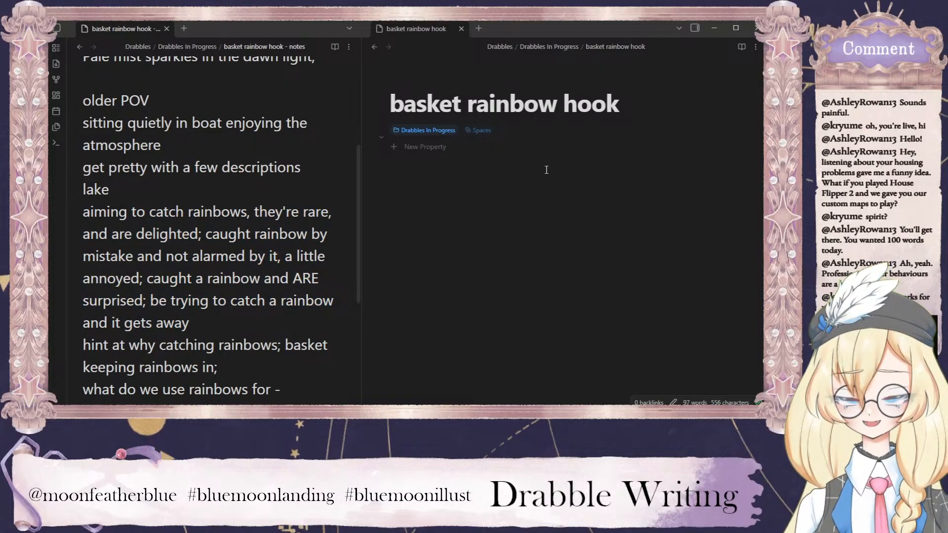
left_click(511, 200)
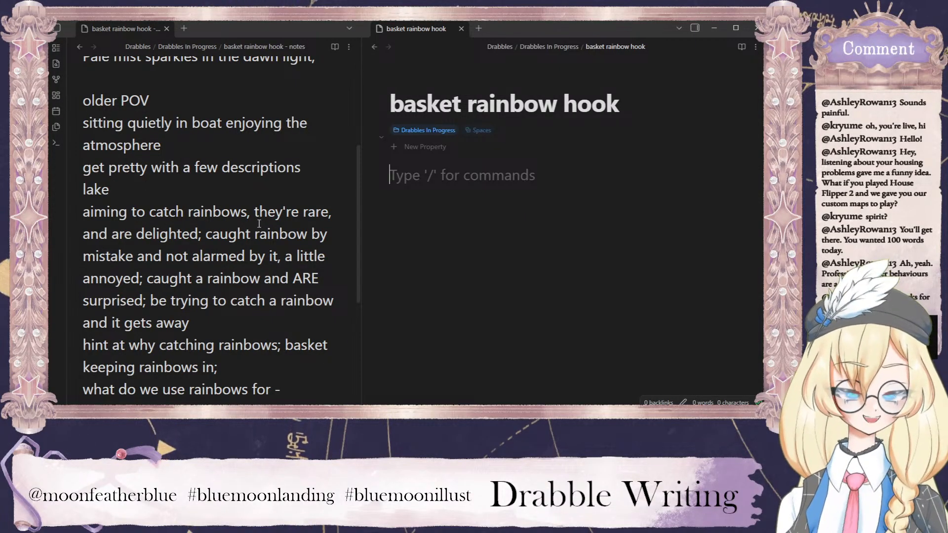
scroll(223, 228, "up", 4)
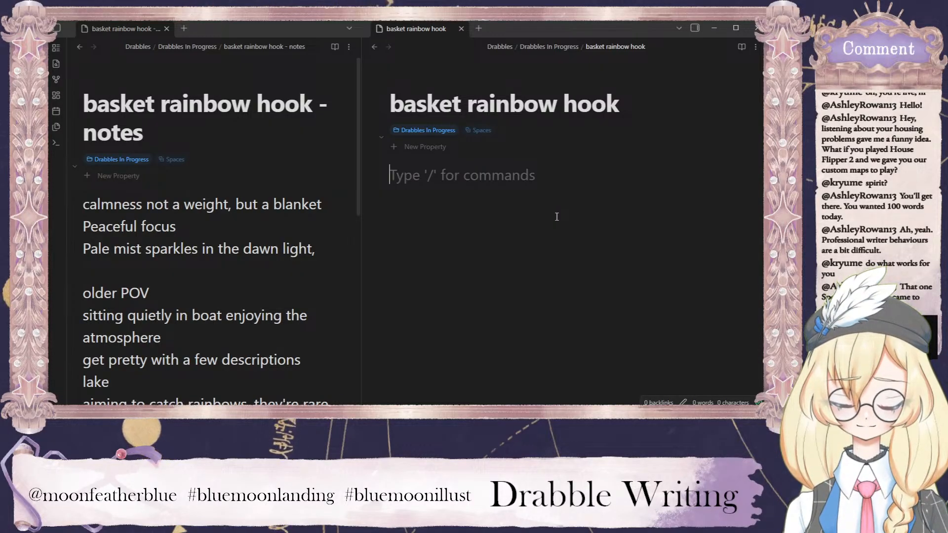
Write the draft's opening sentence "These days, I've been feeling greyer than ever".
type("Thes")
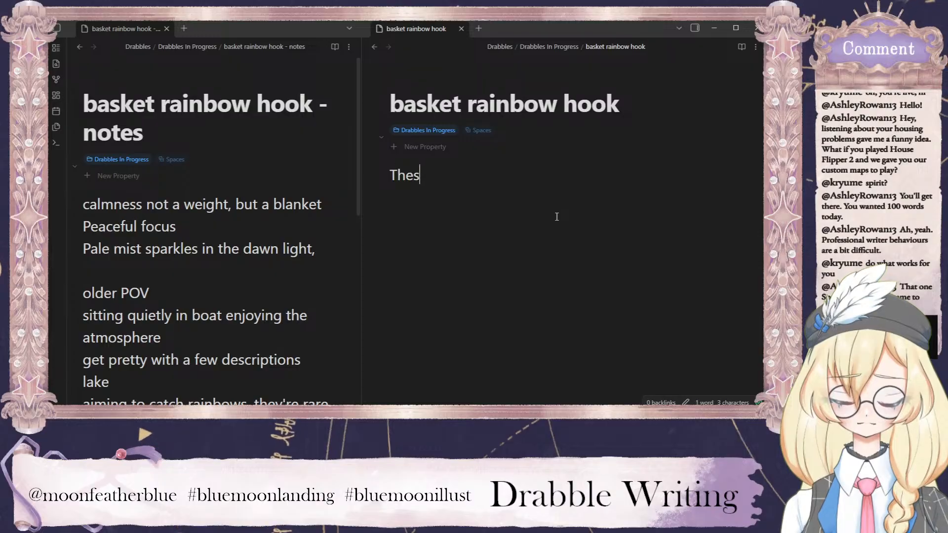
type("e days, I've f")
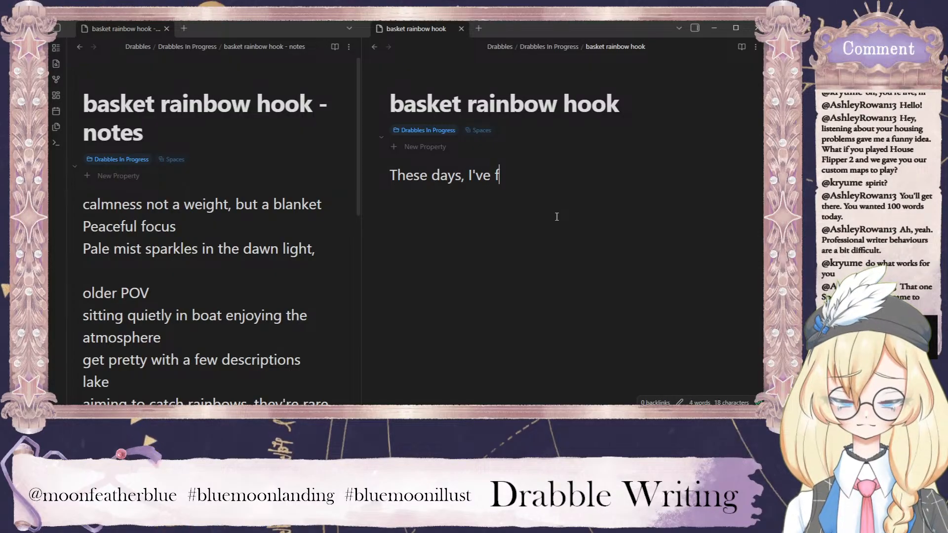
key("BackSpace")
type("been fre")
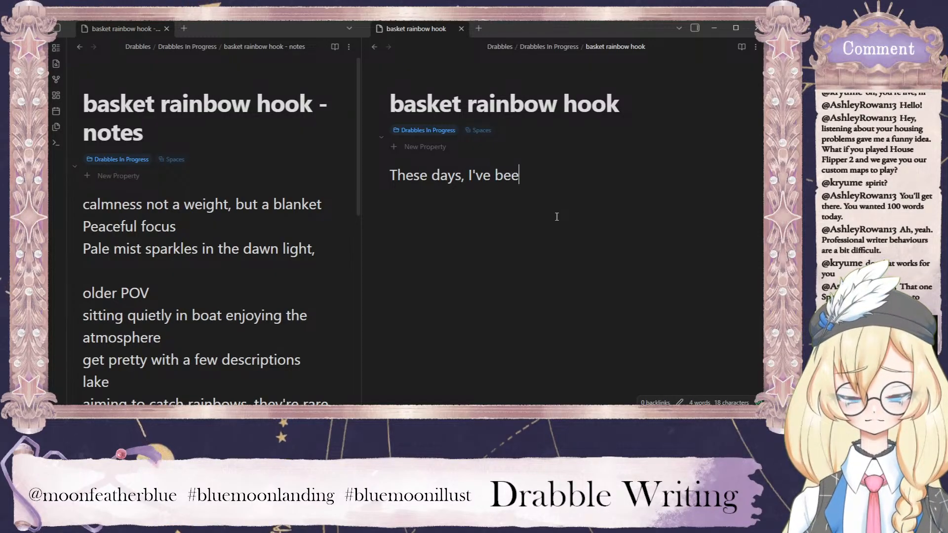
key("BackSpace")
key("BackSpace")
type("eeling g")
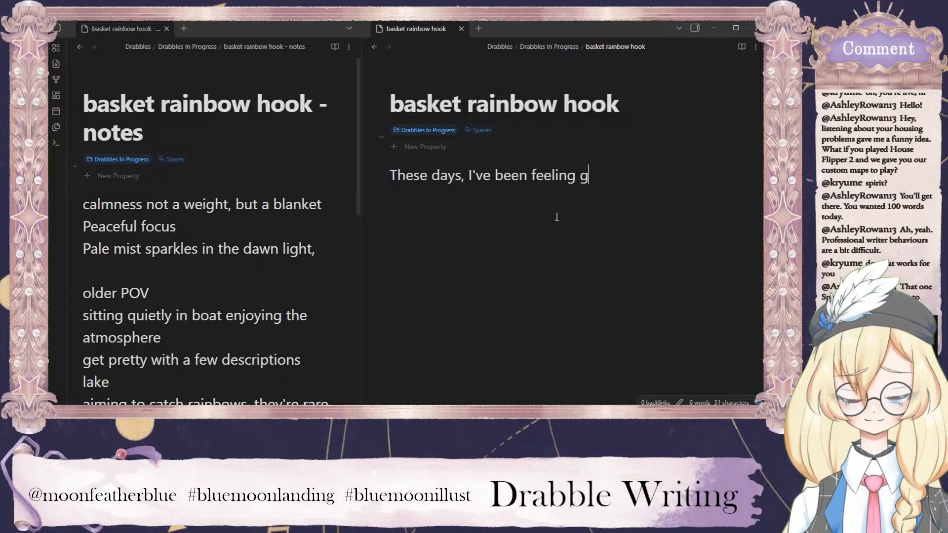
type("reyer t")
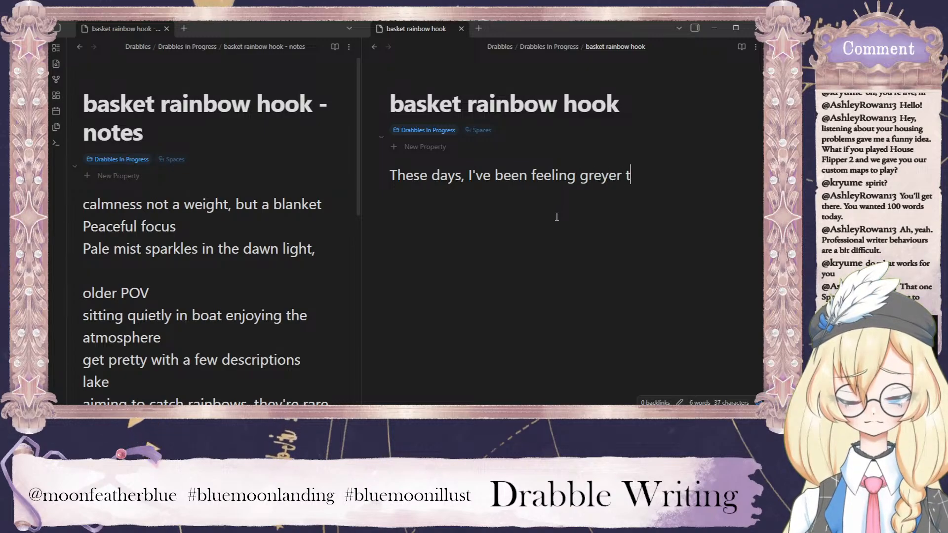
type("han ever. But")
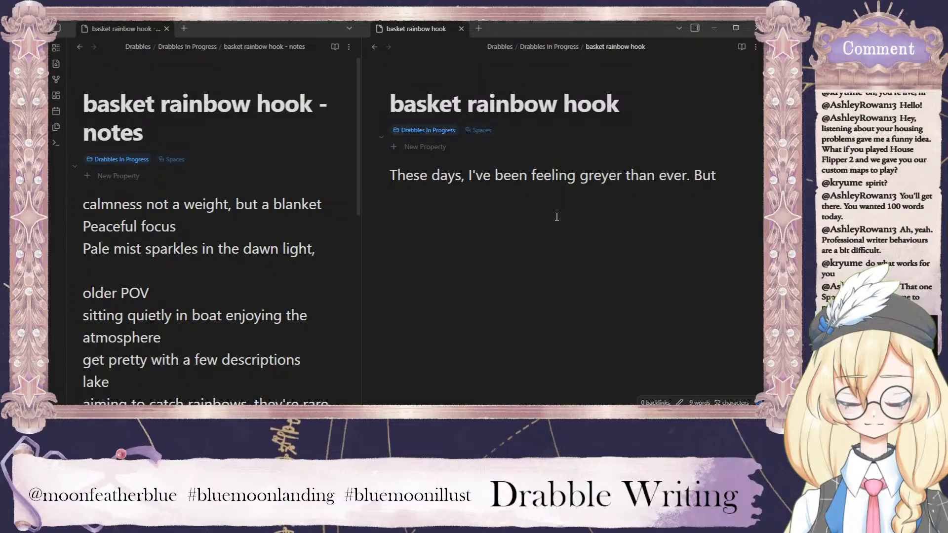
type(" afloat in my boat")
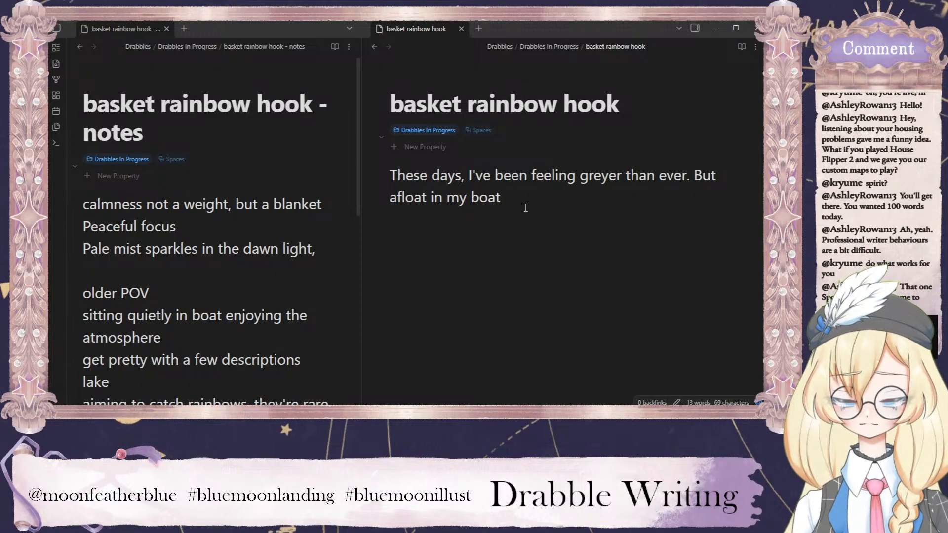
left_click(169, 247)
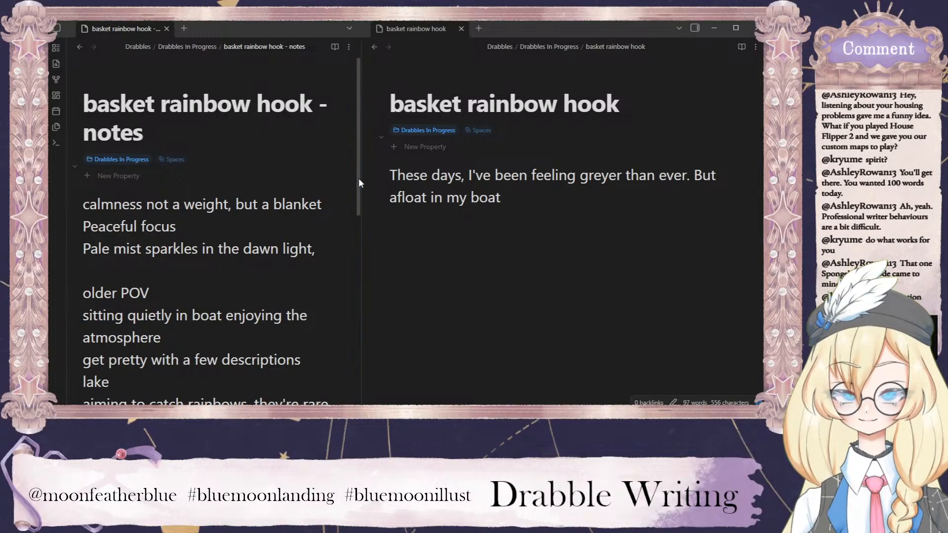
left_click_drag(358, 177, 354, 143)
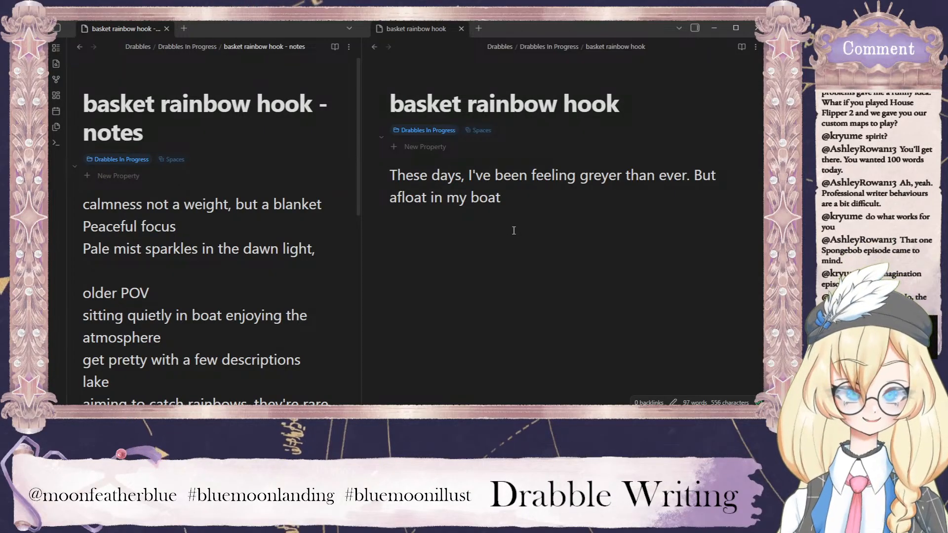
Insert "here," after "But" in the draft's second sentence and replace "afloat in my boat" with "drifting".
left_click(552, 217)
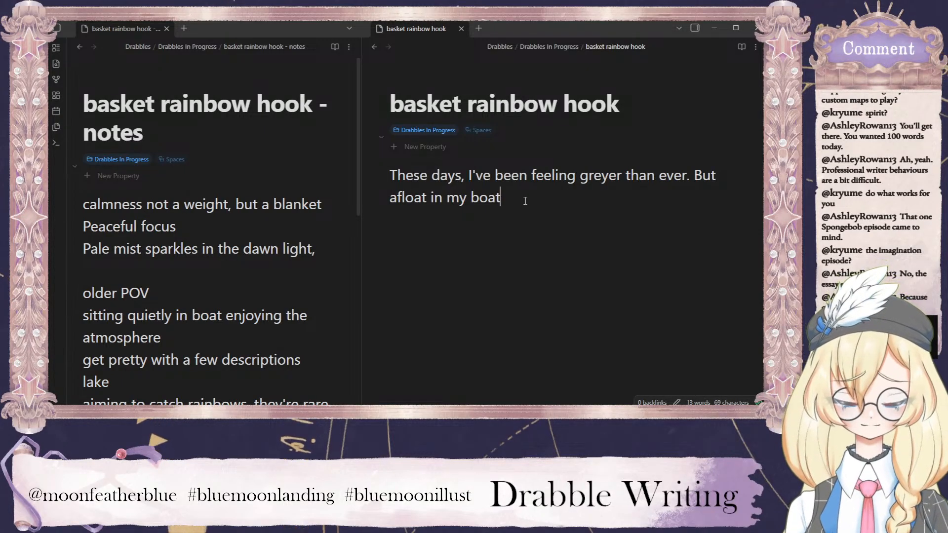
left_click(759, 168)
type("here,")
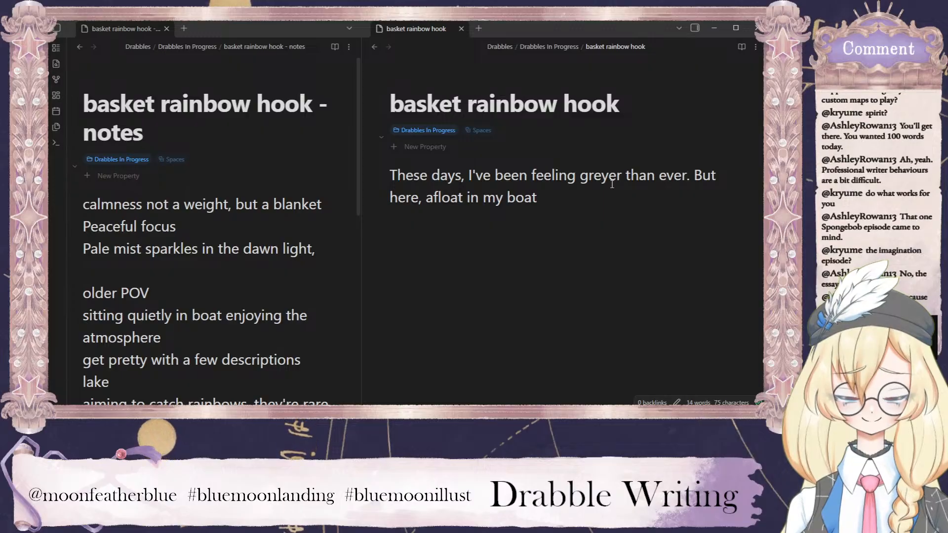
left_click_drag(543, 198, 425, 197)
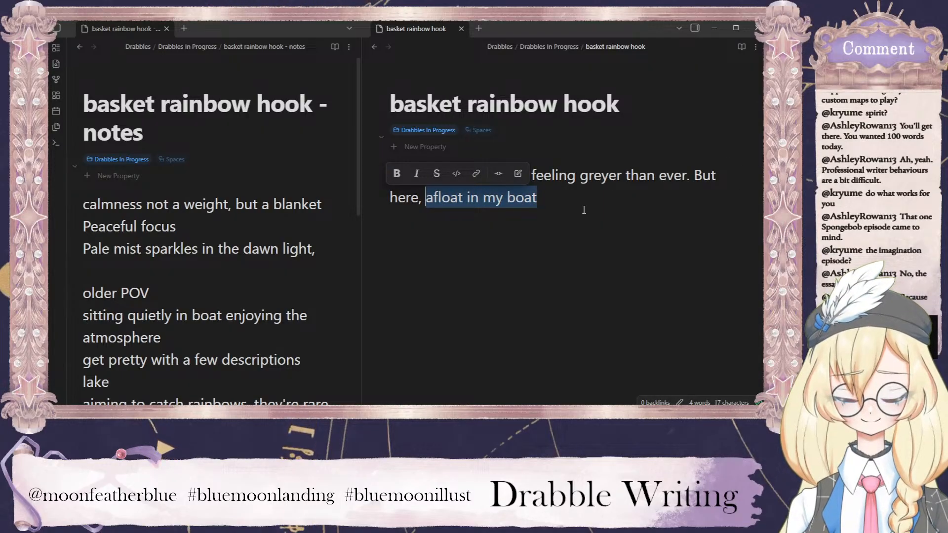
type("drifting")
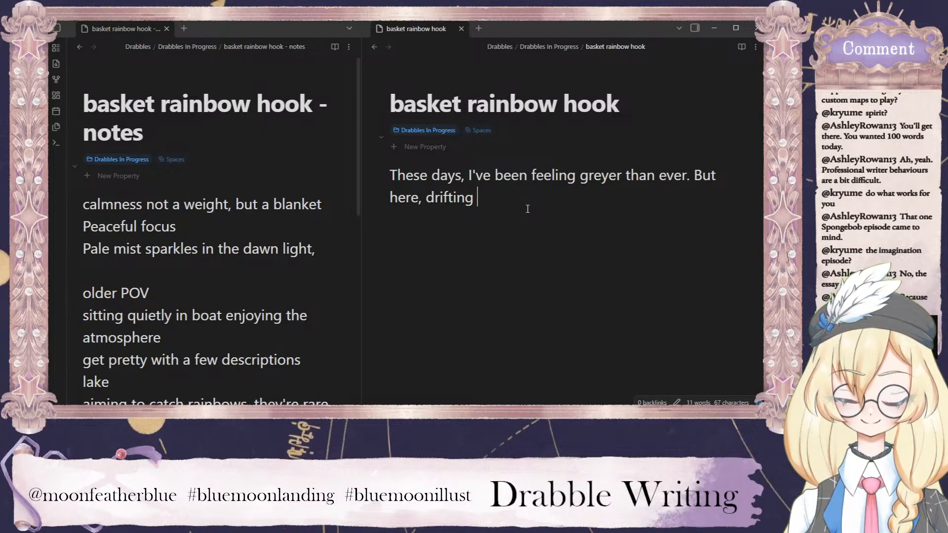
type("in my ")
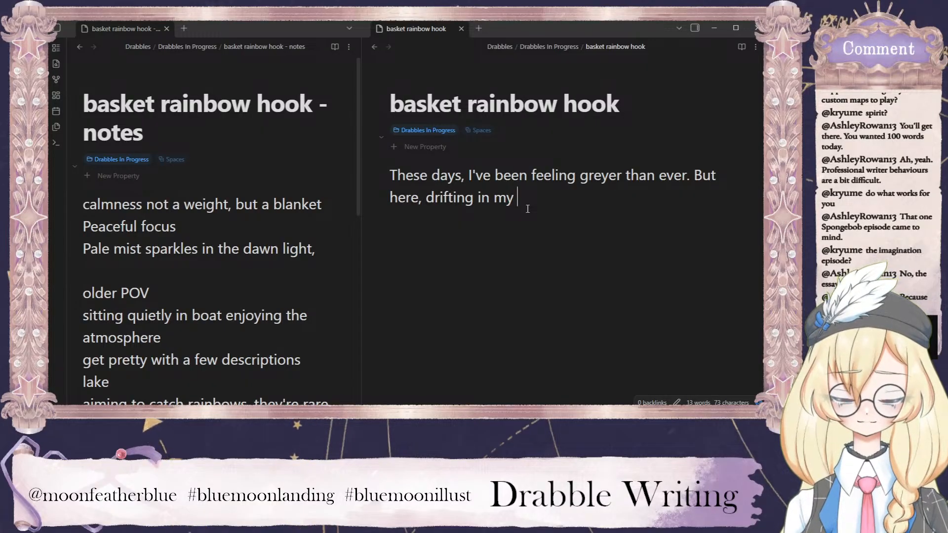
type("little b")
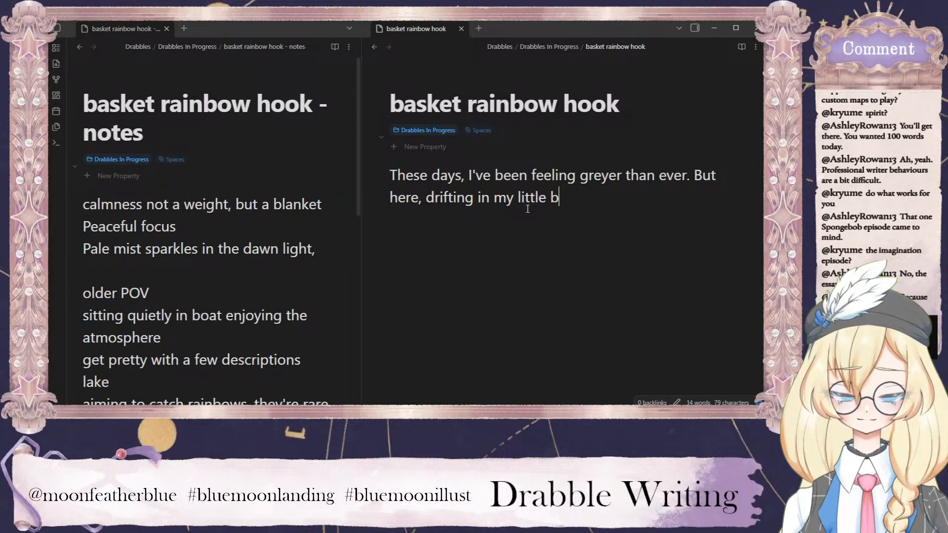
type("oat")
key("BackSpace")
key("BackSpace")
key("BackSpace")
key("BackSpace")
key("BackSpace")
key("BackSpace")
key("BackSpace")
key("BackSpace")
key("BackSpace")
key("BackSpace")
key("BackSpace")
key("BackSpace")
key("BackSpace")
key("BackSpace")
key("BackSpace")
key("BackSpace")
key("BackSpace")
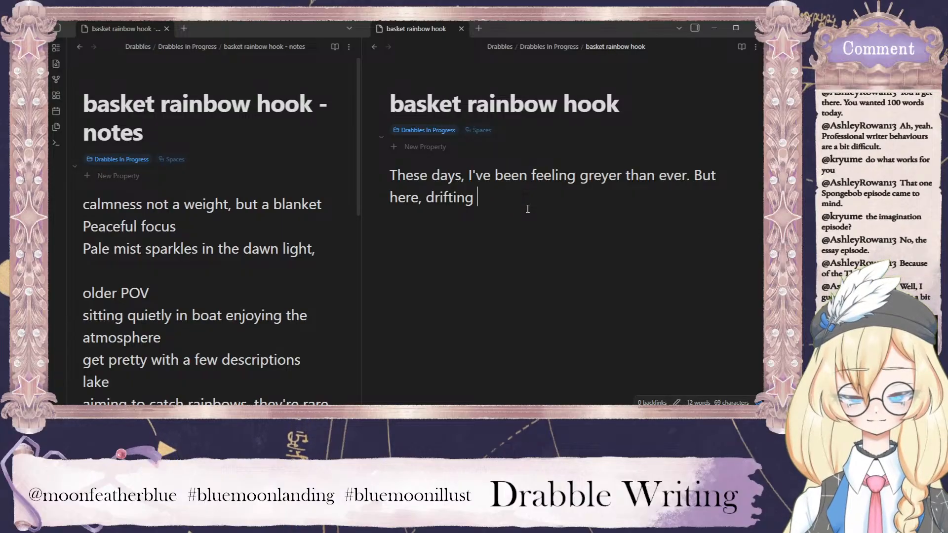
Replace "drifting" in the draft's second sentence with "adrift in my little boat, a calmness takes me.".
key("BackSpace")
key("BackSpace")
key("BackSpace")
key("BackSpace")
key("BackSpace")
key("BackSpace")
key("BackSpace")
key("BackSpace")
key("BackSpace")
type("adrift in")
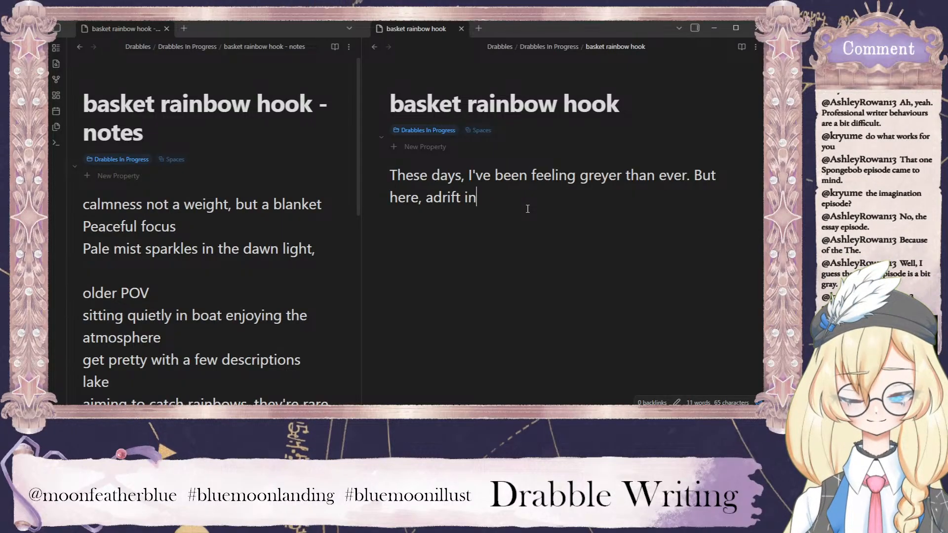
type(" my little boat")
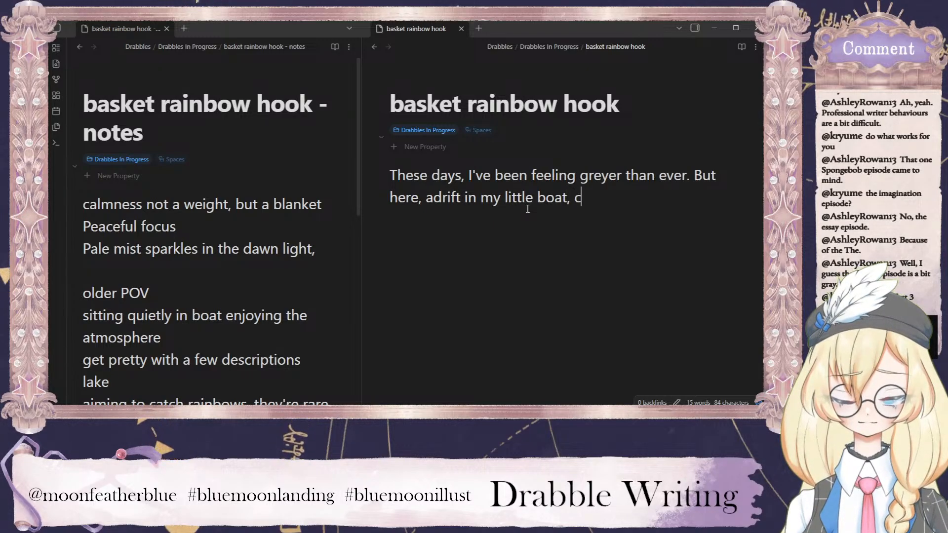
type(", c")
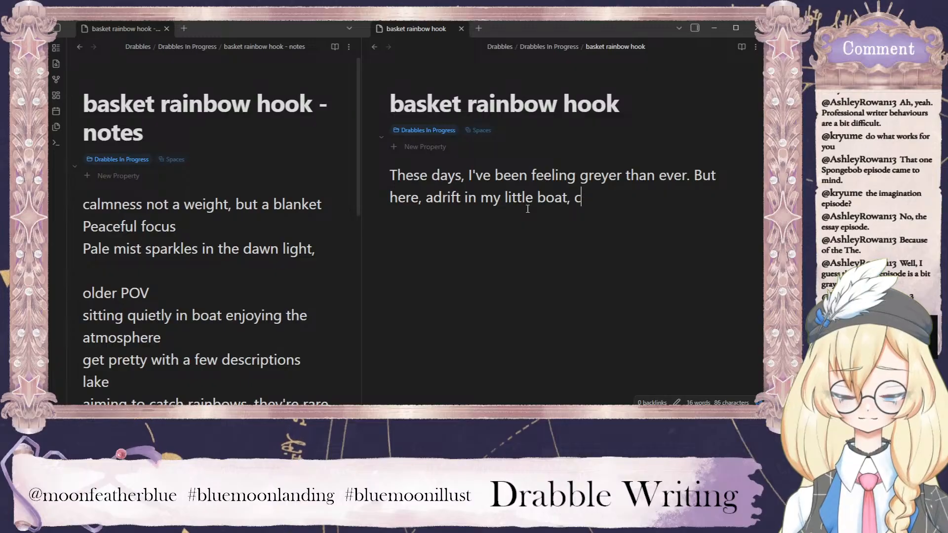
key("BackSpace")
type("a calmness takes ")
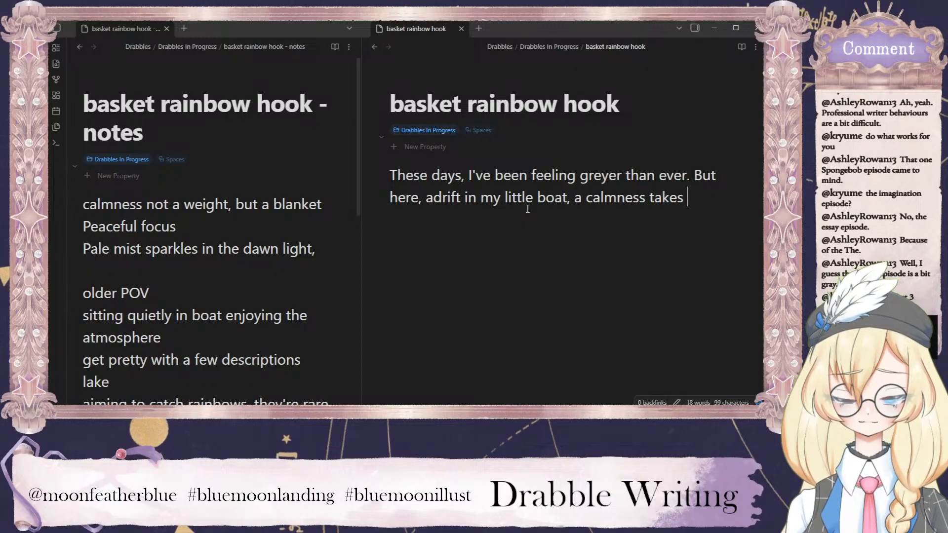
type("me. ")
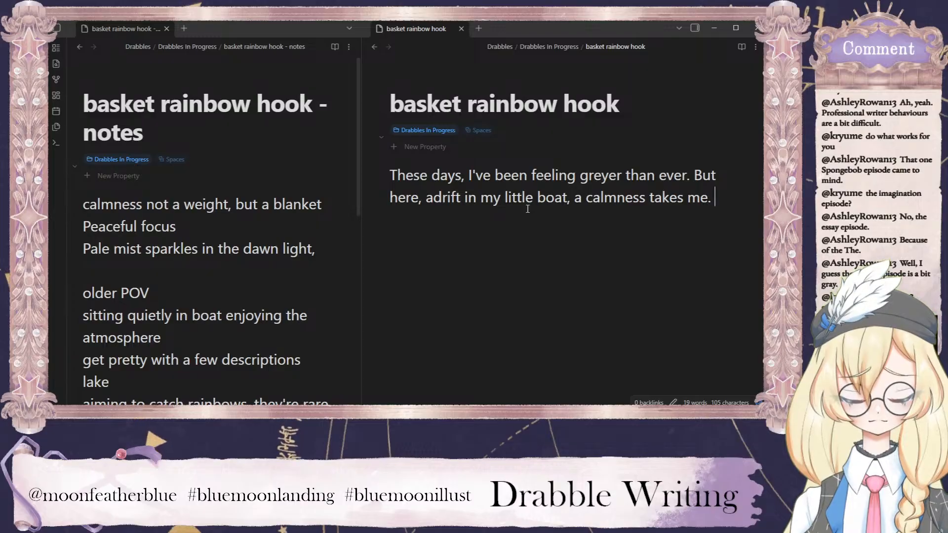
type("It's ")
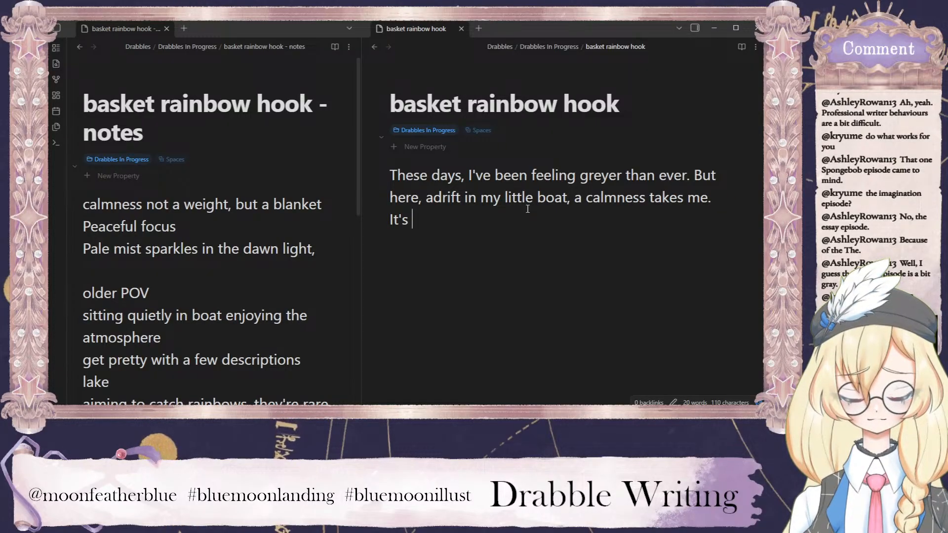
type("heavy")
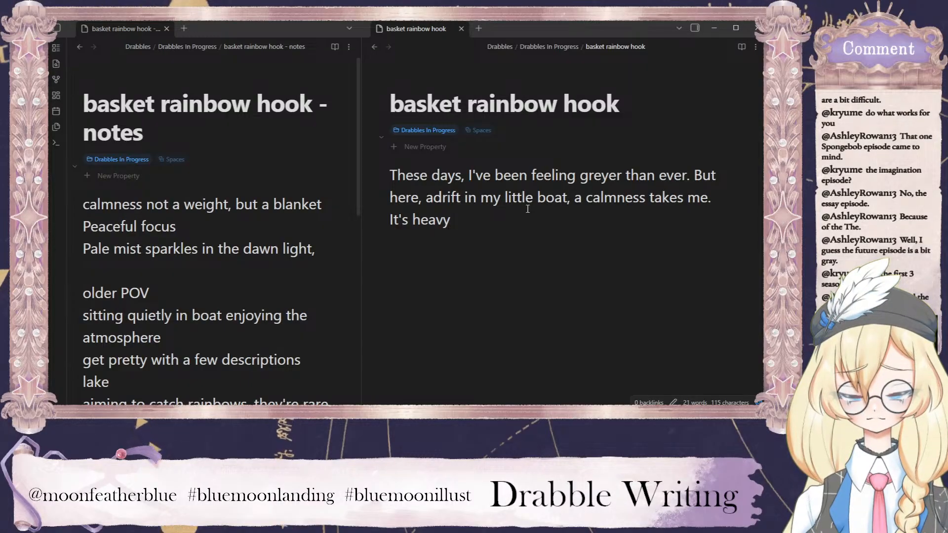
type("--not")
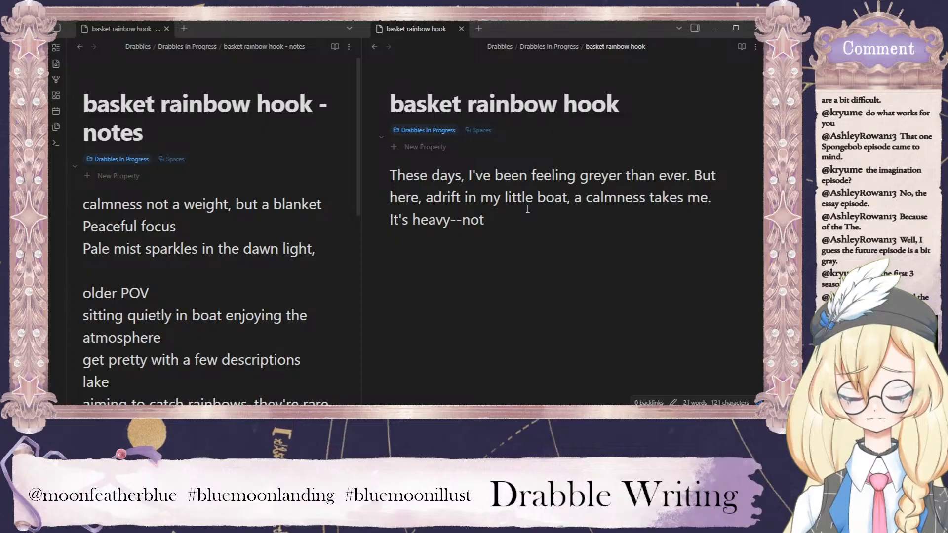
type("heavy, as i")
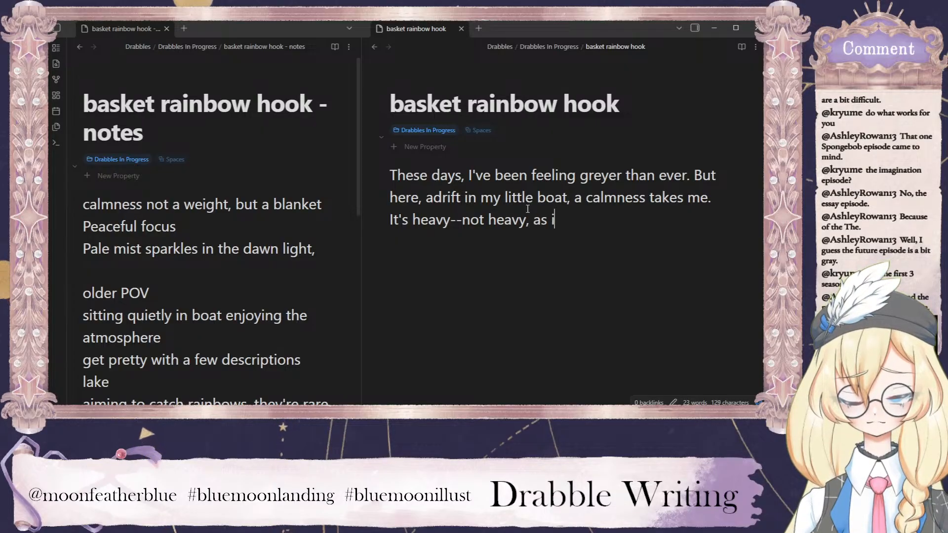
type("n, hard to bear")
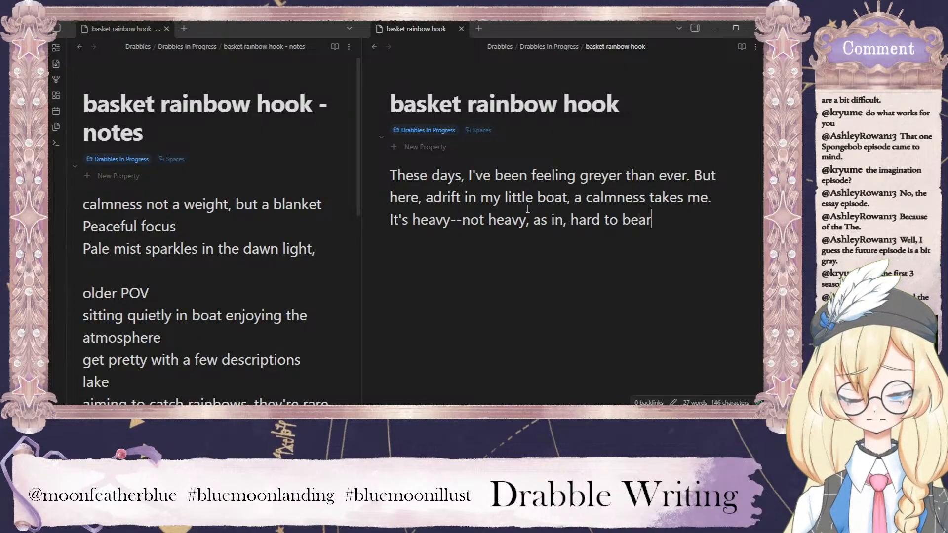
type(". Heavy, as in")
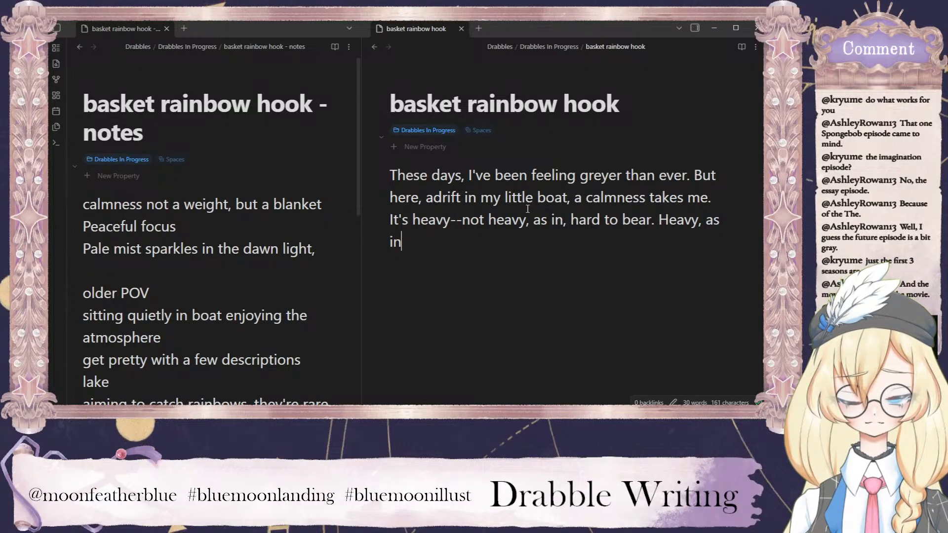
left_click_drag(425, 253, 384, 220)
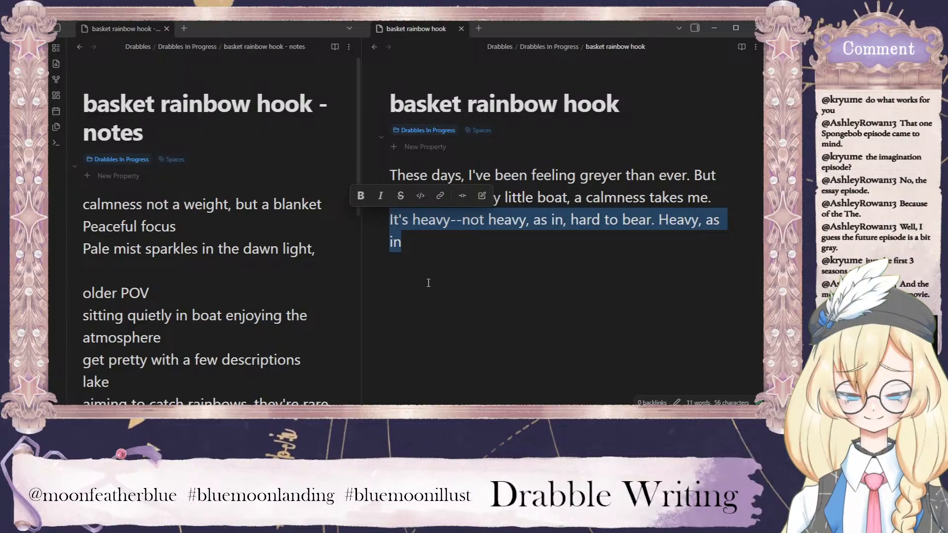
key("BackSpace")
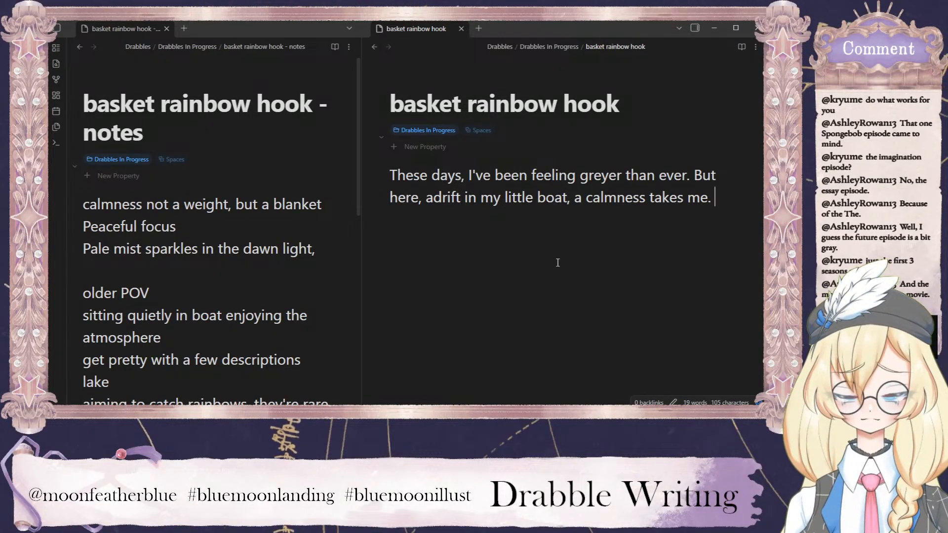
Insert the sentence "It's been worrying me." after the draft's opening sentence.
left_click(689, 173)
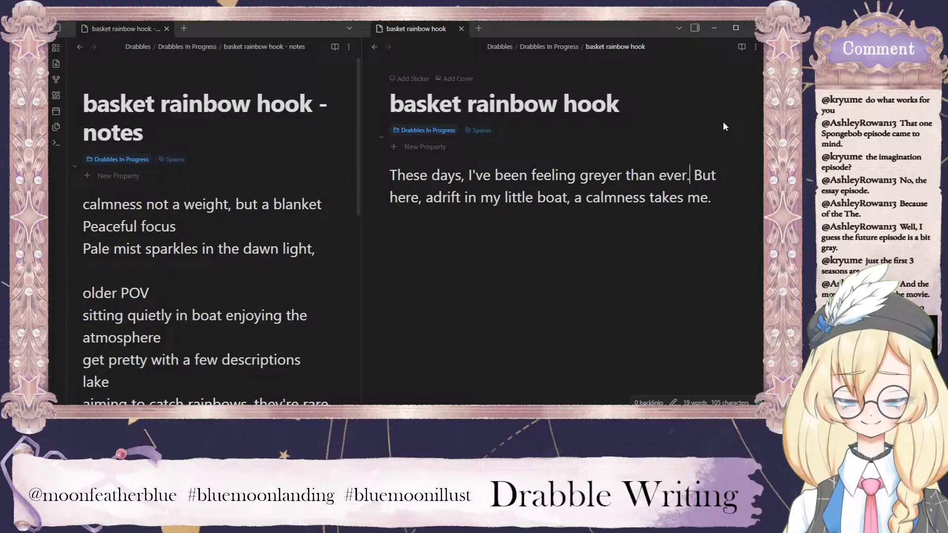
type("It's been worrying me.")
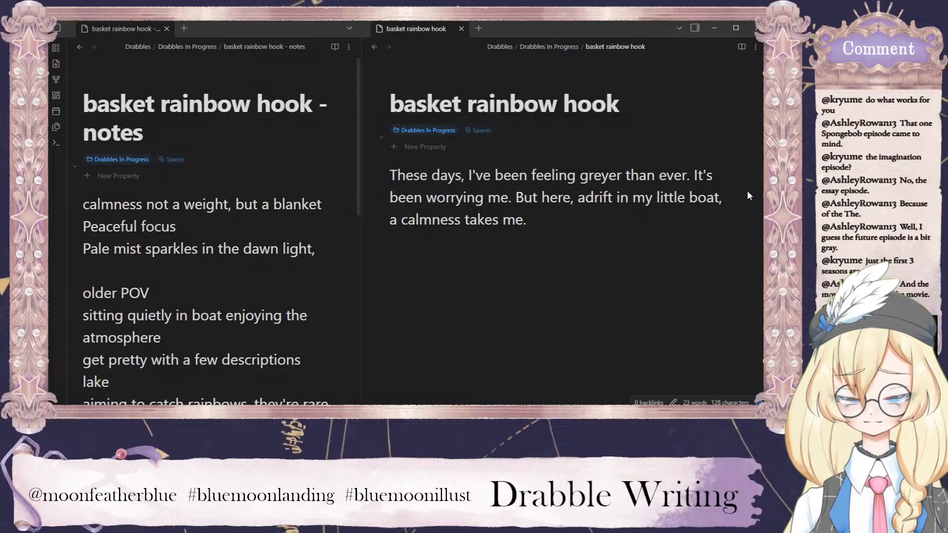
Insert "fishing rod in hand," after "my little boat," and remove the article "a" before "calmness".
left_click(723, 198)
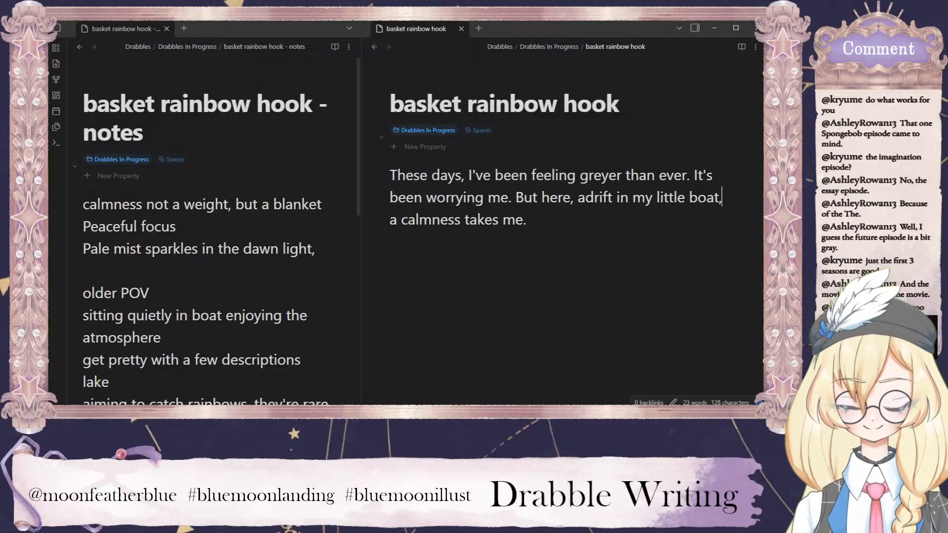
type("fishing rod in hand,")
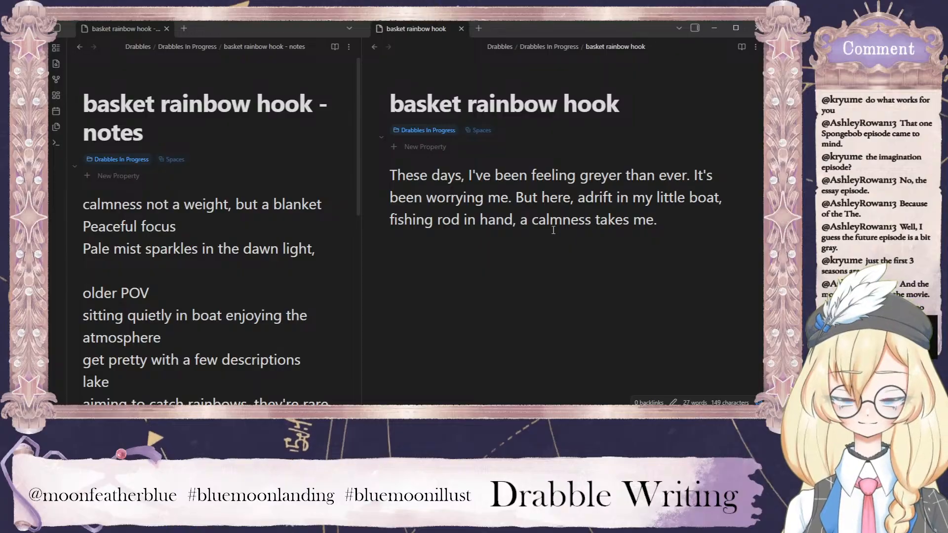
left_click(533, 220, "shift")
key("BackSpace")
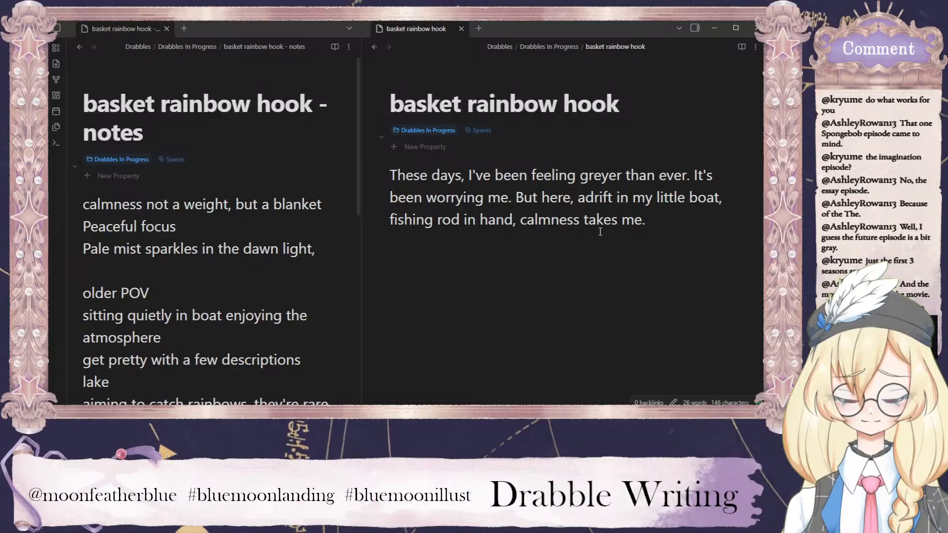
Remove the word "feeling" from the opening sentence so it reads "I've been greyer than ever".
left_click_drag(508, 198, 693, 176)
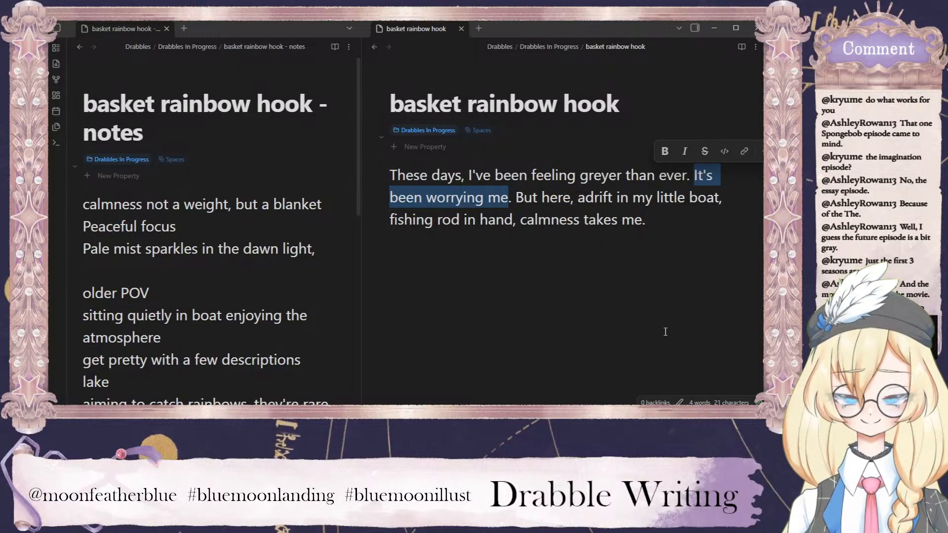
left_click(684, 271)
double_click(547, 174)
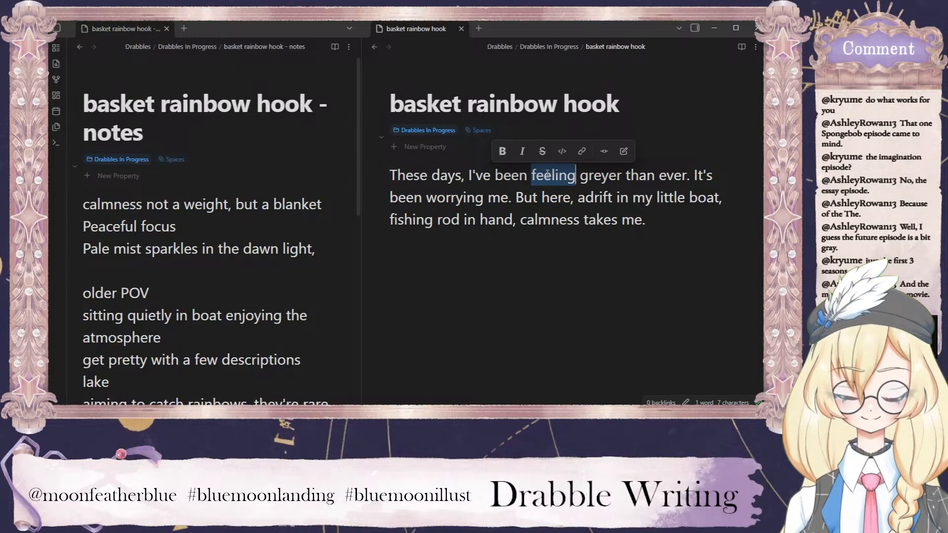
key("BackSpace")
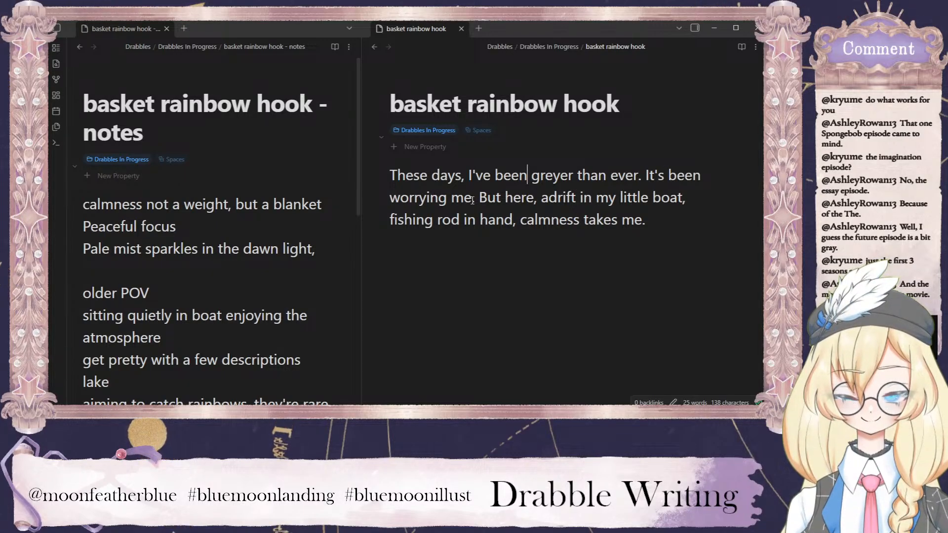
Delete the sentence "It's been worrying me." from the draft.
left_click_drag(473, 200, 646, 174)
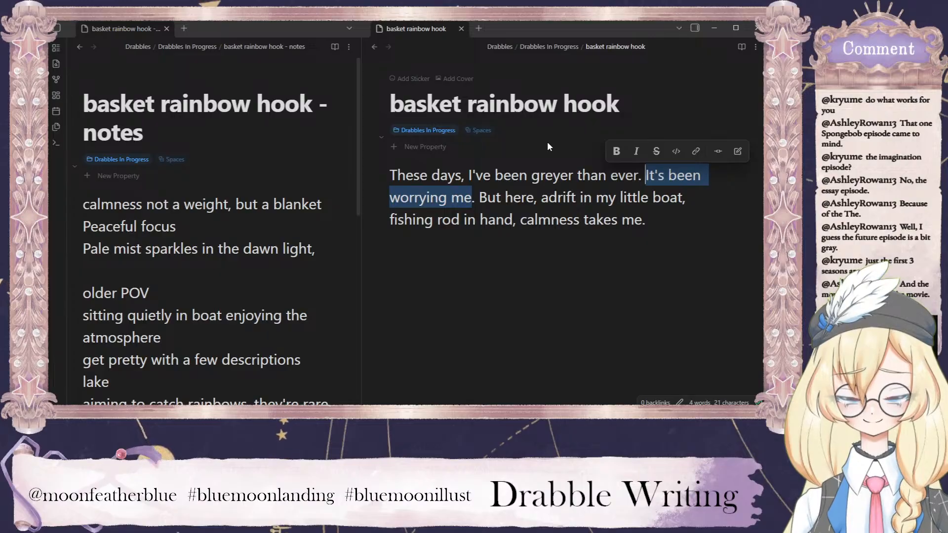
key("BackSpace")
key("Delete")
key("Delete")
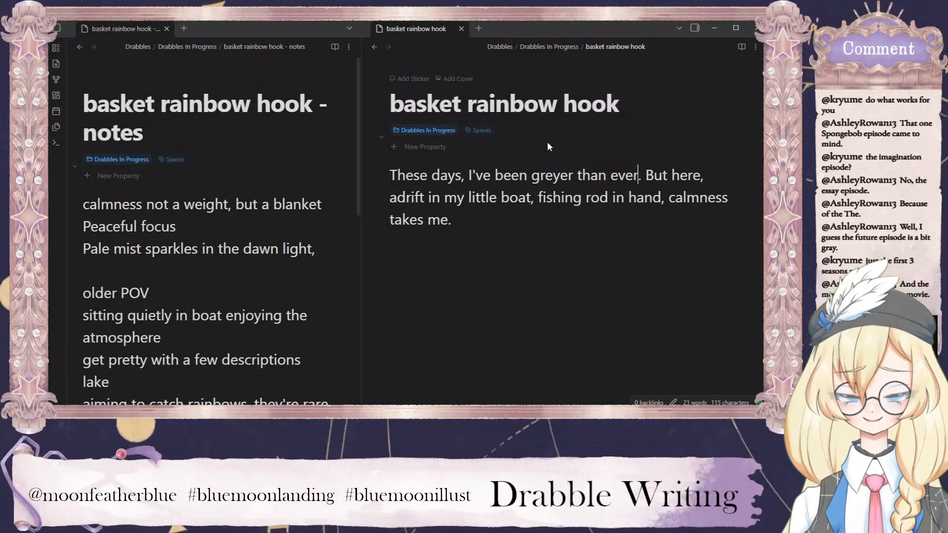
Insert "the worry breaks and" before "calmness takes me" in the draft's second sentence.
left_click(672, 200)
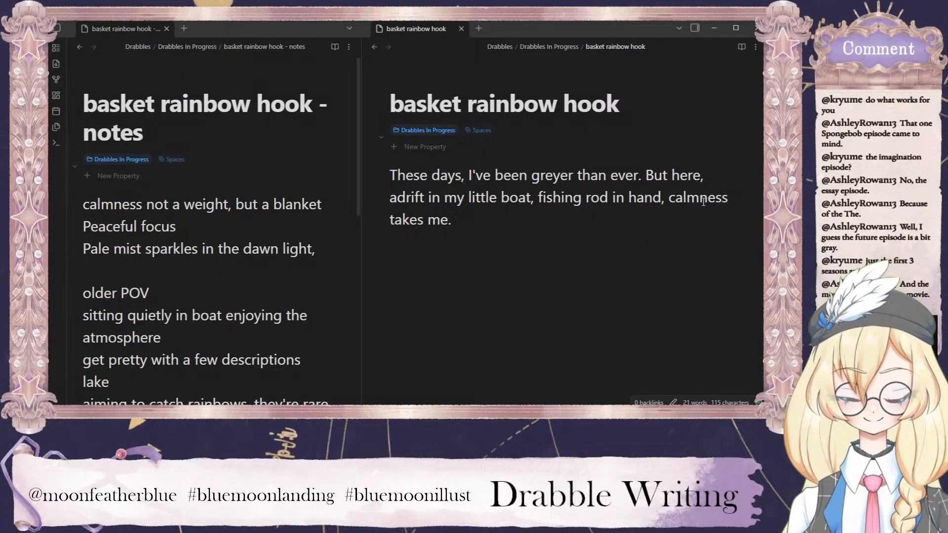
type("the worry breaks and")
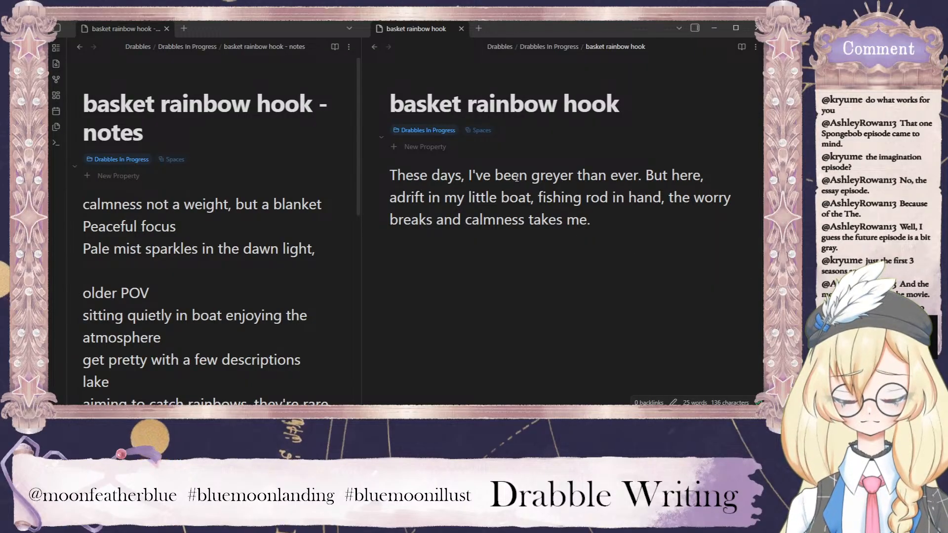
type("Pale mist")
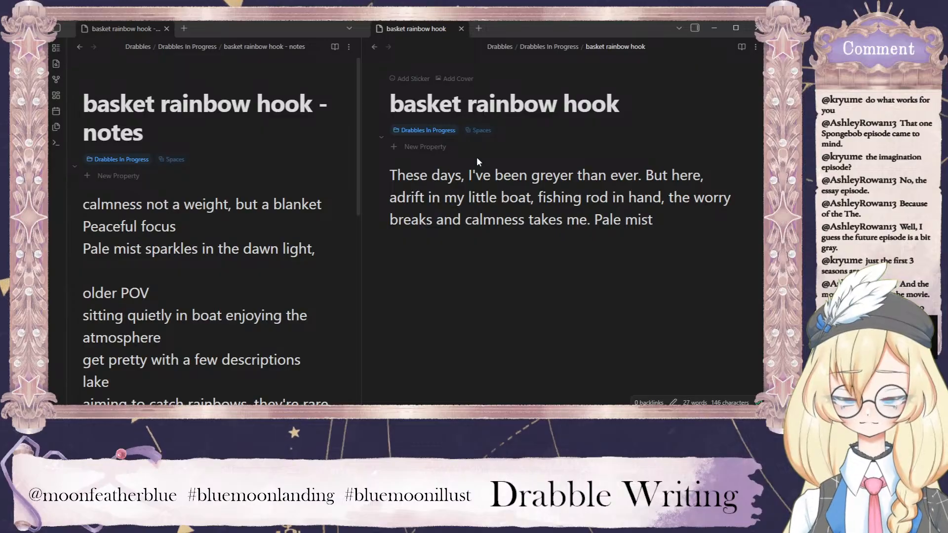
key("BackSpace")
key("BackSpace")
key("BackSpace")
key("BackSpace")
key("BackSpace")
key("BackSpace")
key("BackSpace")
key("BackSpace")
key("BackSpace")
type("Wa")
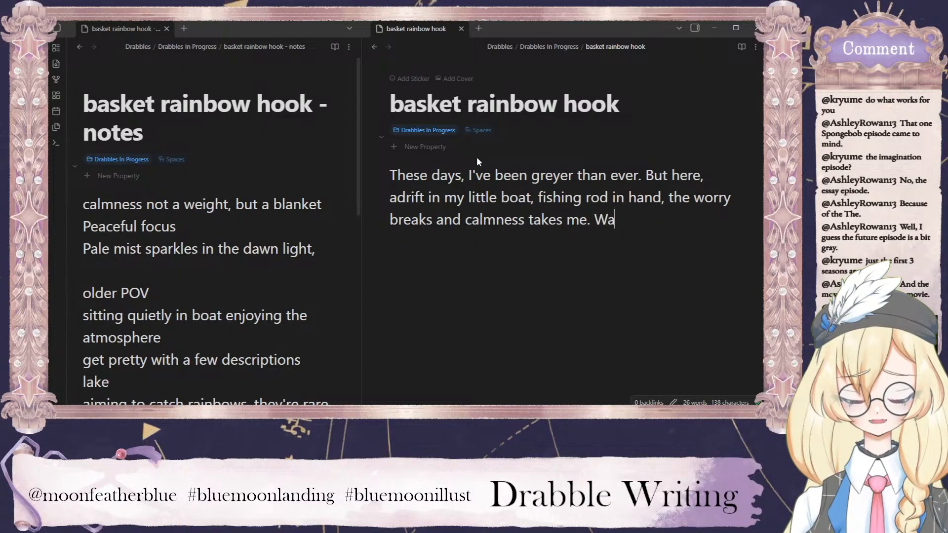
type("ter")
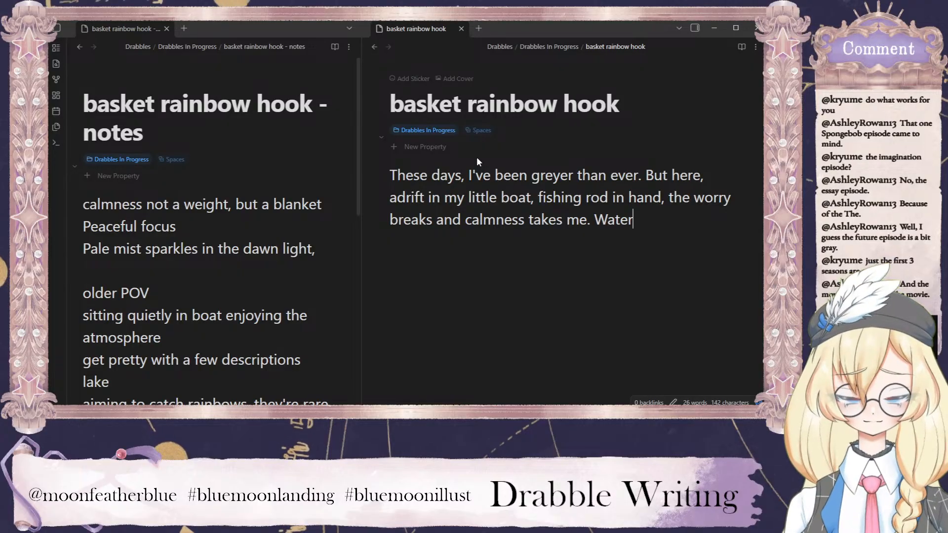
type(" laps")
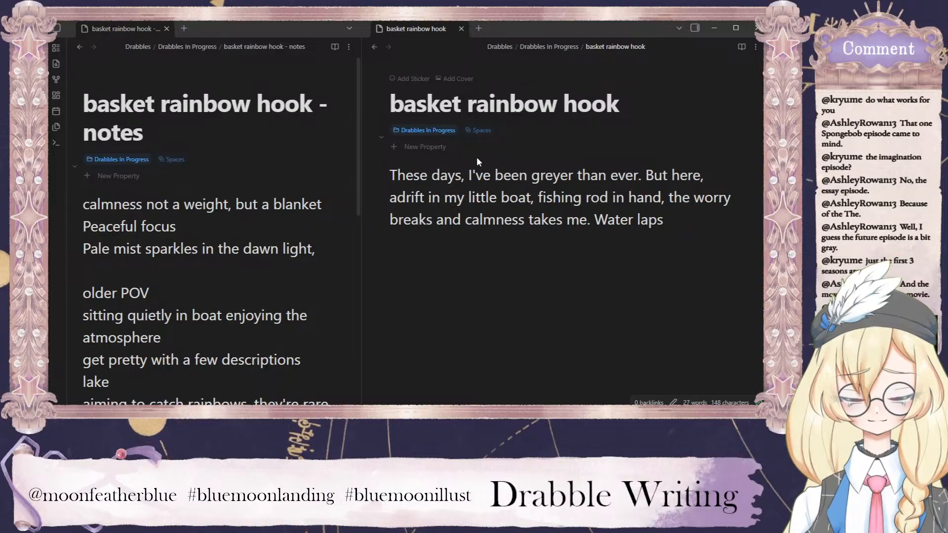
type("against")
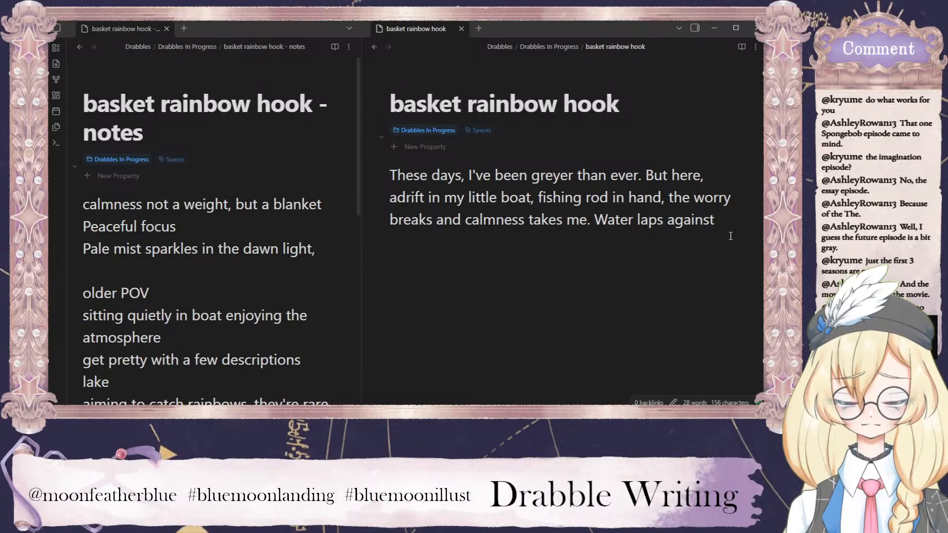
type("my boat")
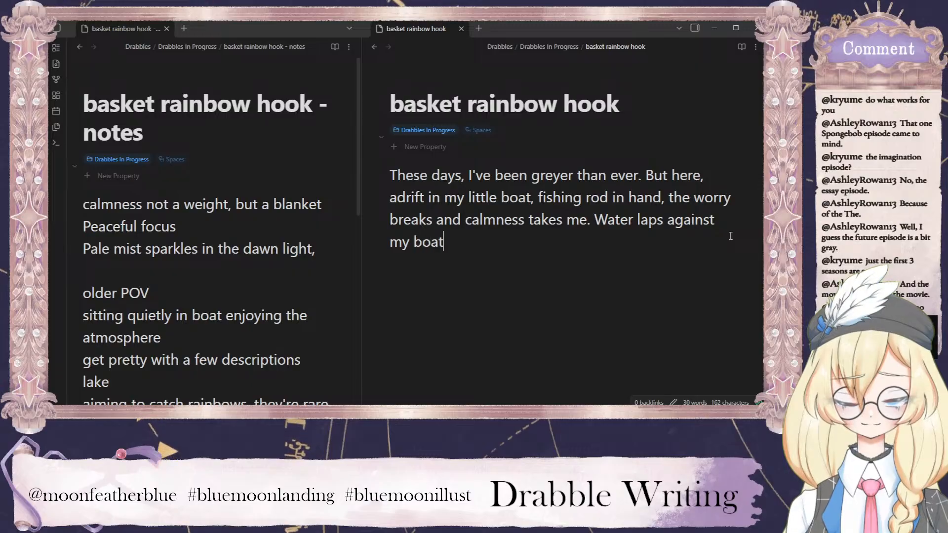
type(" and")
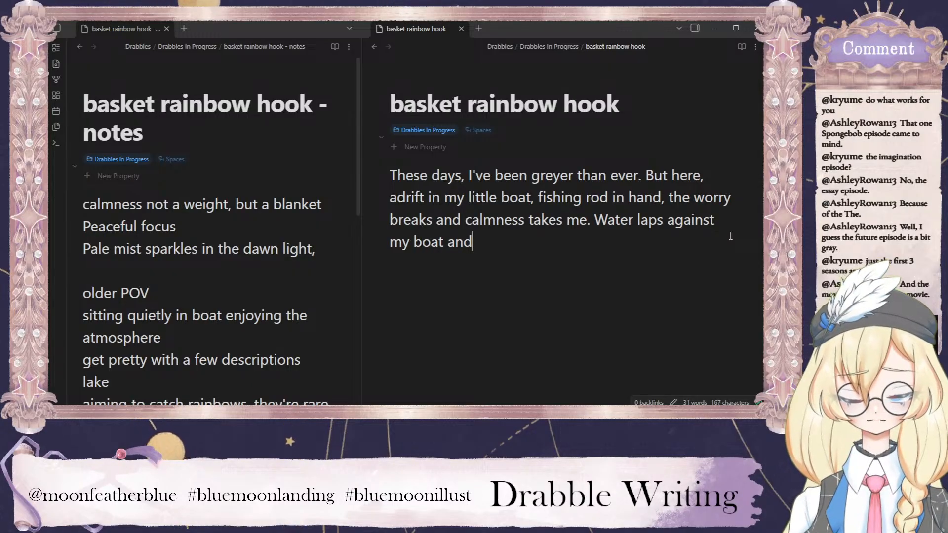
key("BackSpace")
key("BackSpace")
key("BackSpace")
key("BackSpace")
key("BackSpace")
key("BackSpace")
type("w")
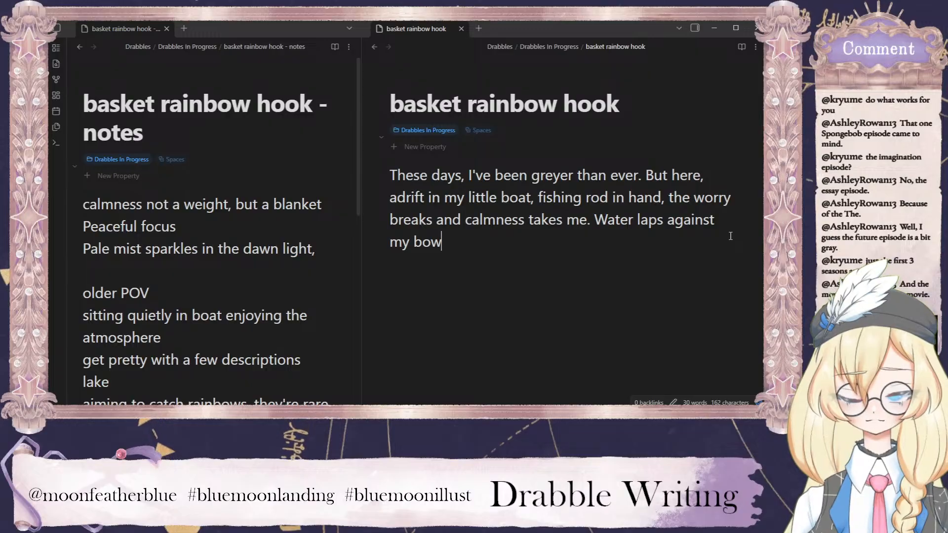
key("BackSpace")
key("BackSpace")
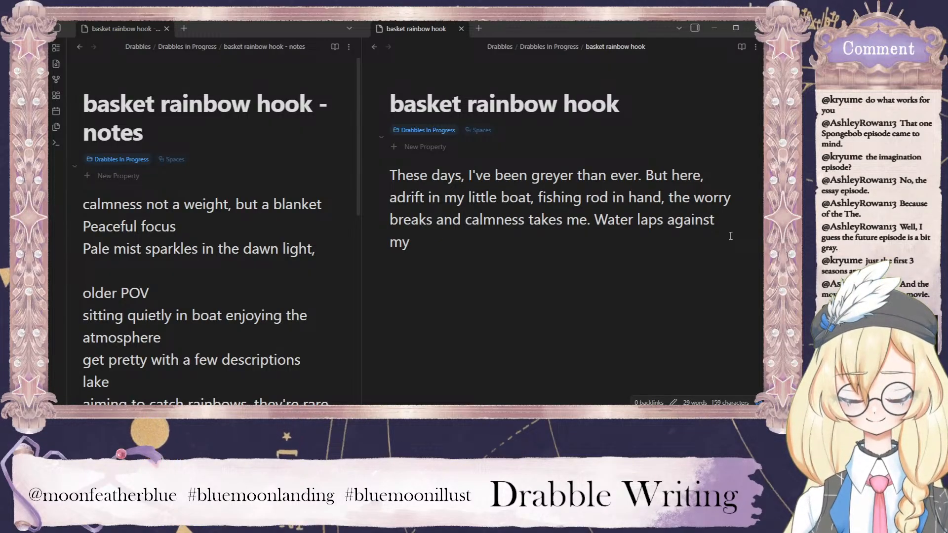
key("BackSpace")
key("BackSpace")
key("BackSpace")
key("BackSpace")
key("BackSpace")
key("BackSpace")
key("BackSpace")
key("BackSpace")
key("BackSpace")
key("BackSpace")
key("BackSpace")
key("BackSpace")
key("BackSpace")
key("BackSpace")
key("BackSpace")
key("BackSpace")
key("BackSpace")
key("BackSpace")
key("BackSpace")
key("BackSpace")
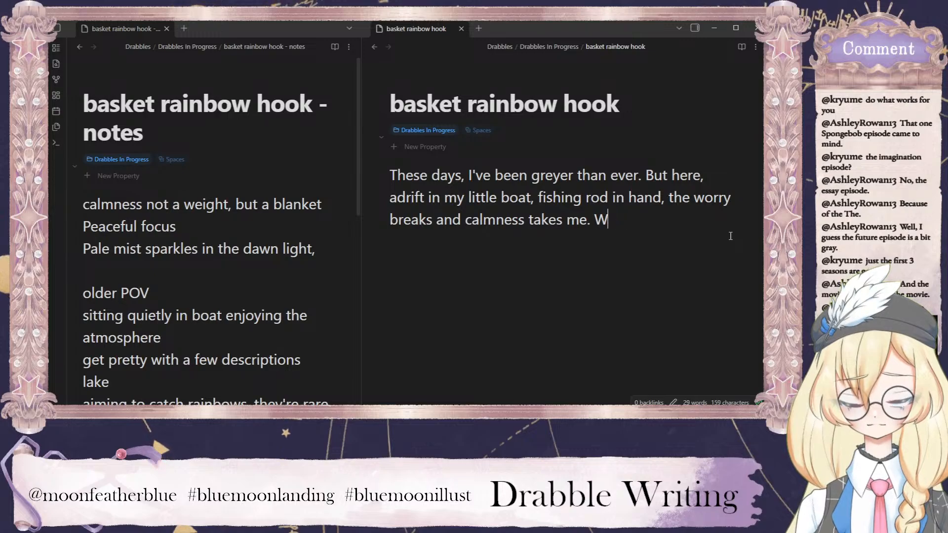
key("BackSpace")
key("BackSpace")
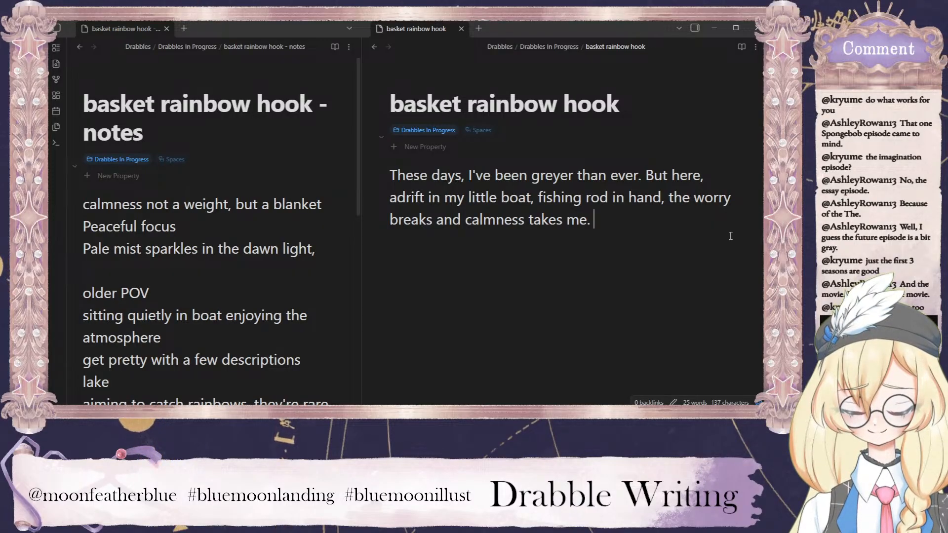
type("W")
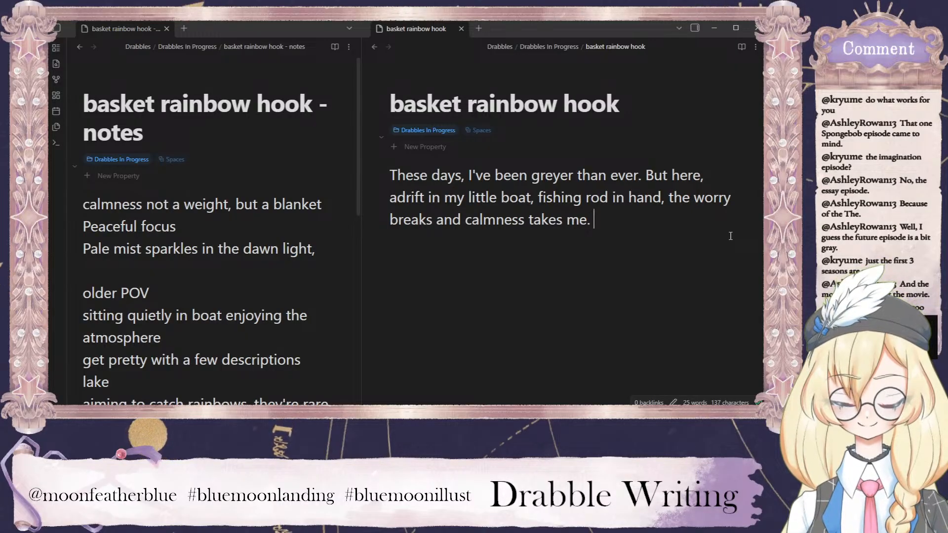
Add "My ears fill with the sound of water; my eyes with the sparkle of pale mist in the dawn light." and start a new line.
type("y ")
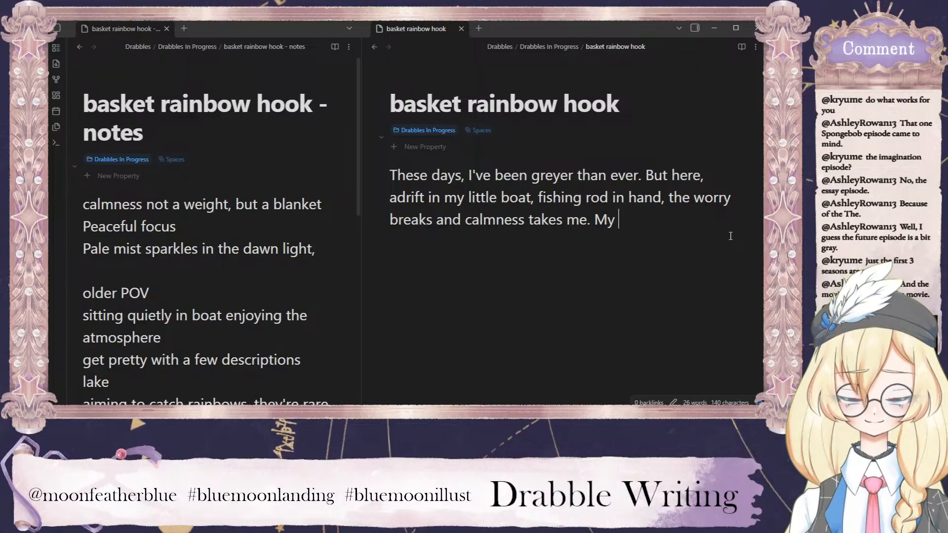
type("ears fill with ")
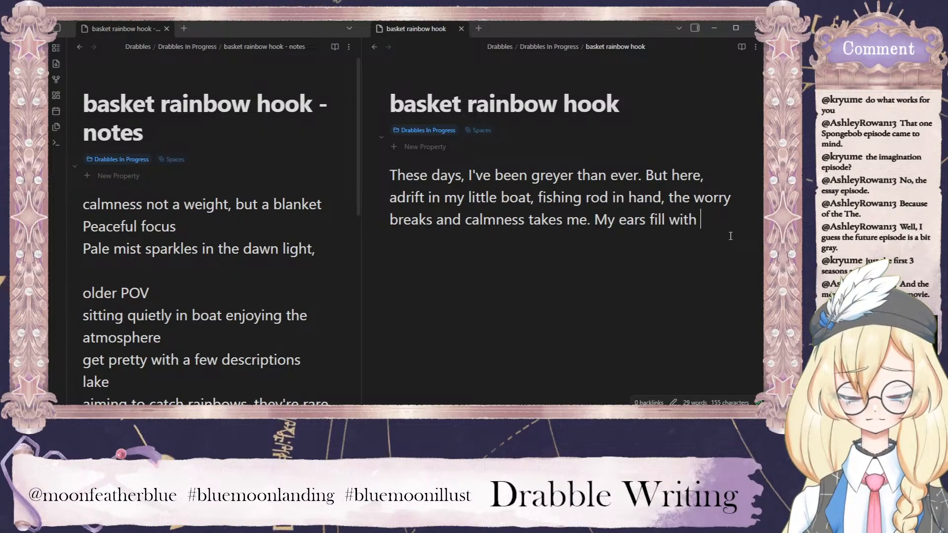
type("the sound of water")
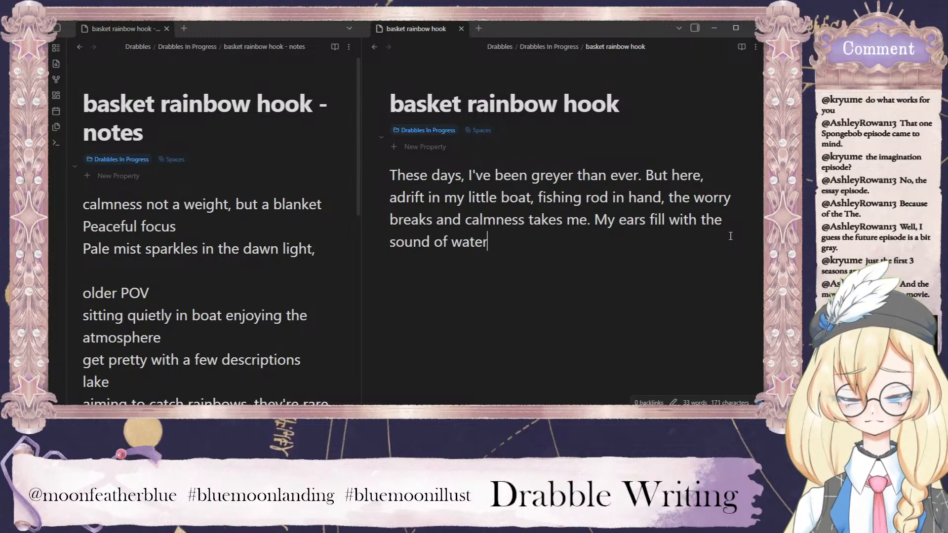
type("; my eyes with t")
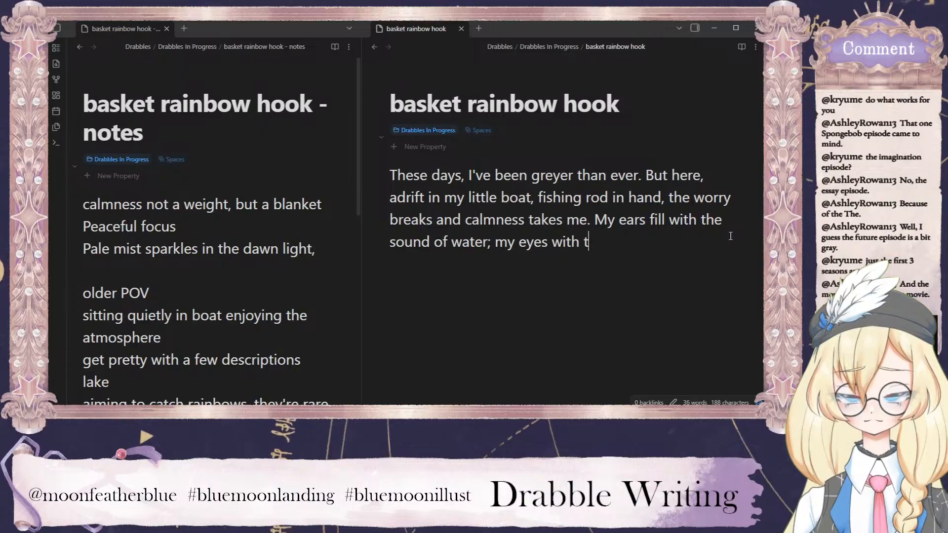
type("he sparkle of")
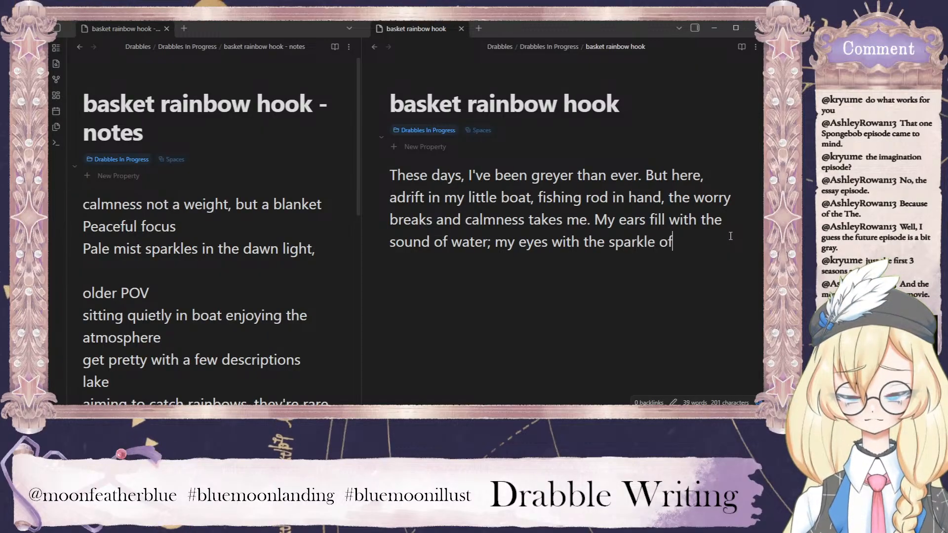
type(" pale mist in the dawn light")
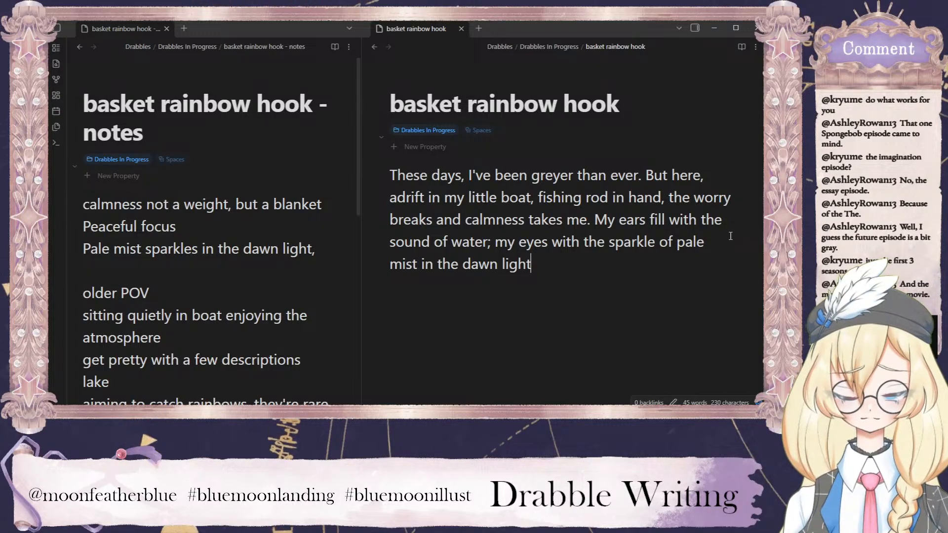
type(".")
key("Return")
type("M")
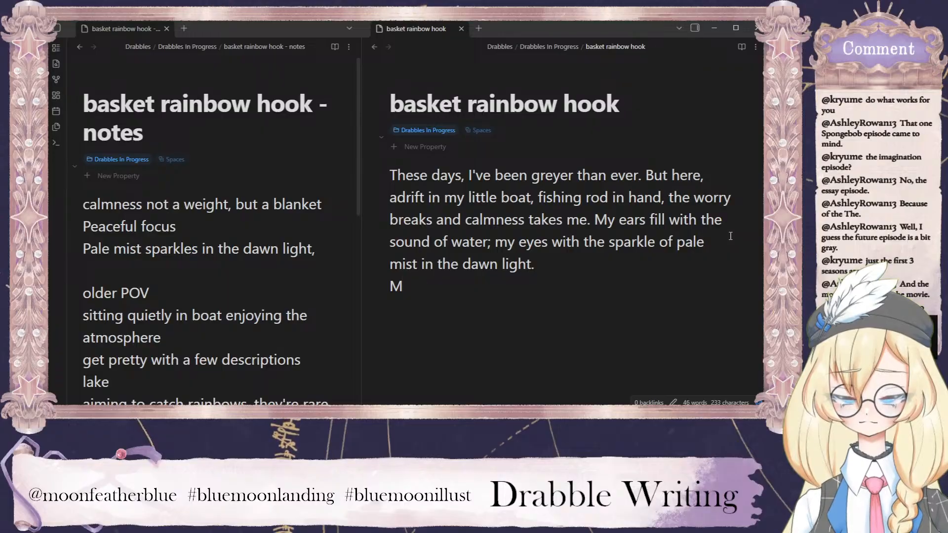
type("y ")
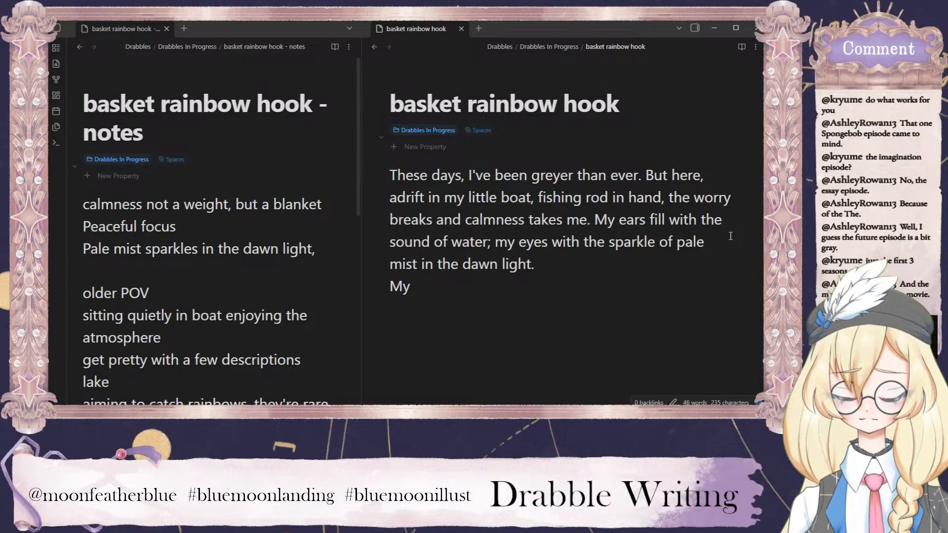
type("peac")
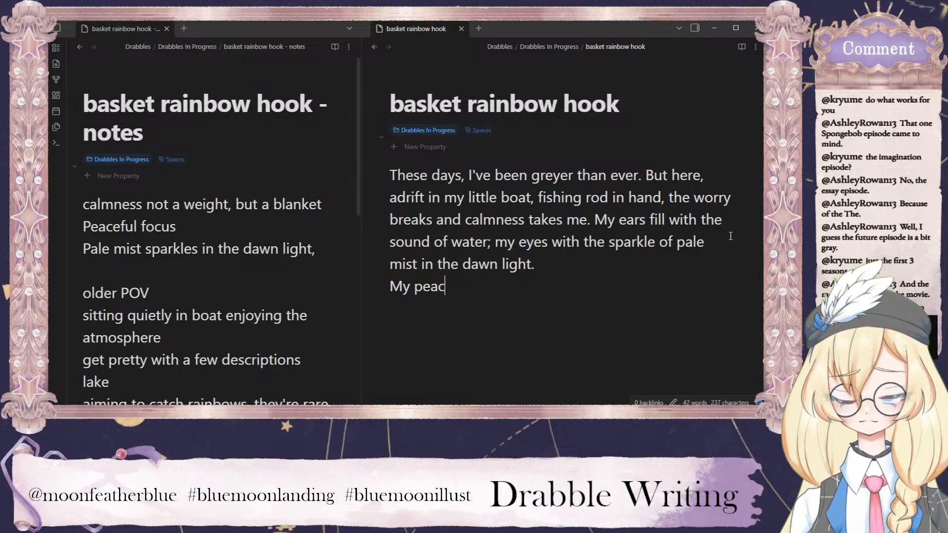
key("BackSpace")
key("BackSpace")
key("BackSpace")
key("BackSpace")
key("BackSpace")
key("BackSpace")
key("BackSpace")
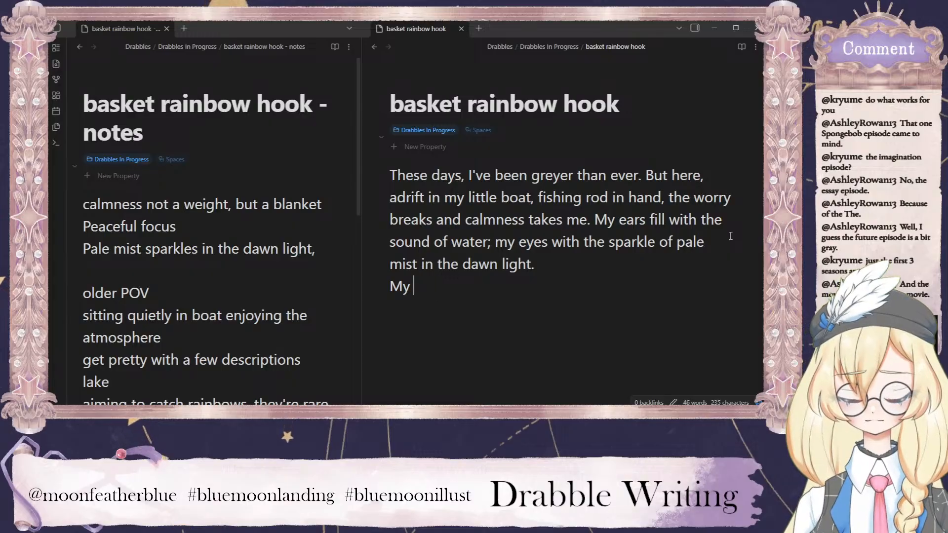
Begin the draft's second paragraph with "With peaceful focus, I reel in my line and".
type("With peaceful focus, I ")
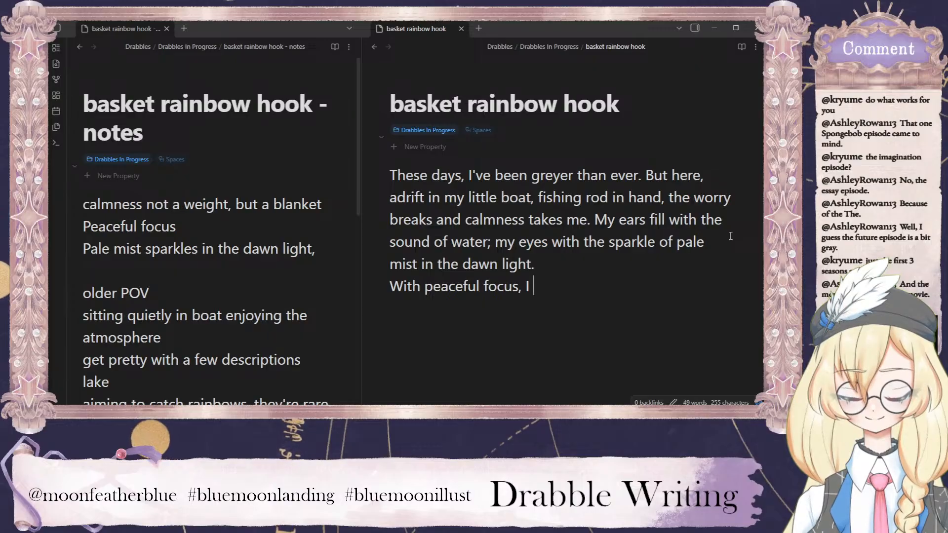
type("reel in my line")
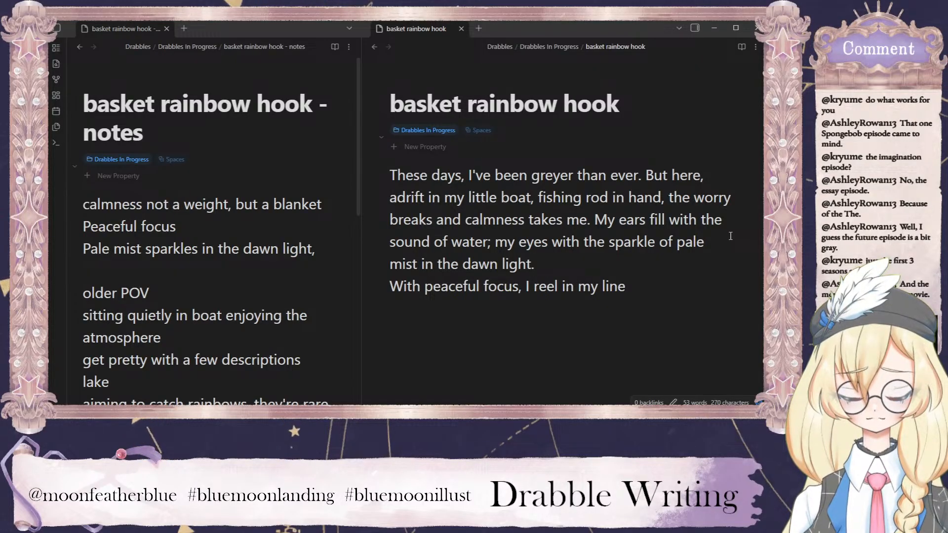
type(" and")
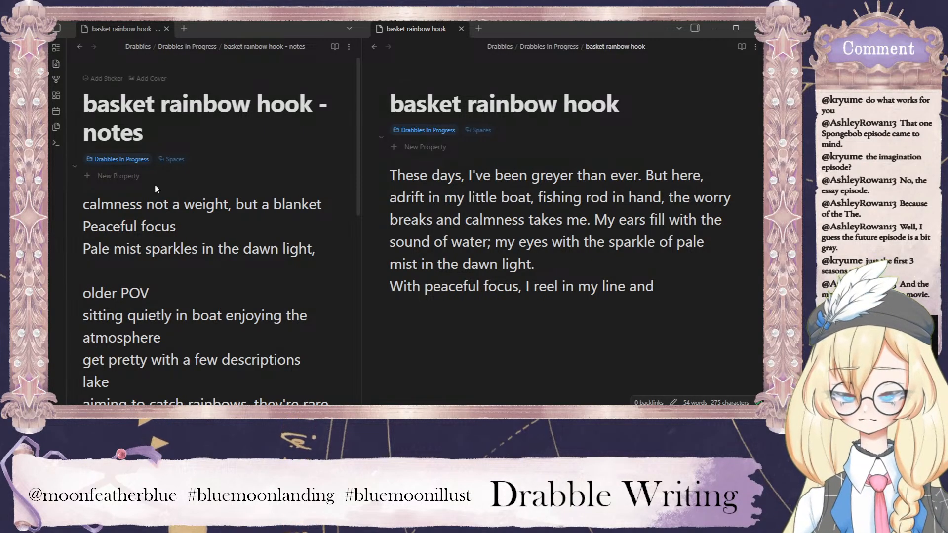
Add the idea "rainbow bait? golden ring" above the existing notes, separated from them by a blank line.
left_click(117, 186)
key("Return")
key("Return")
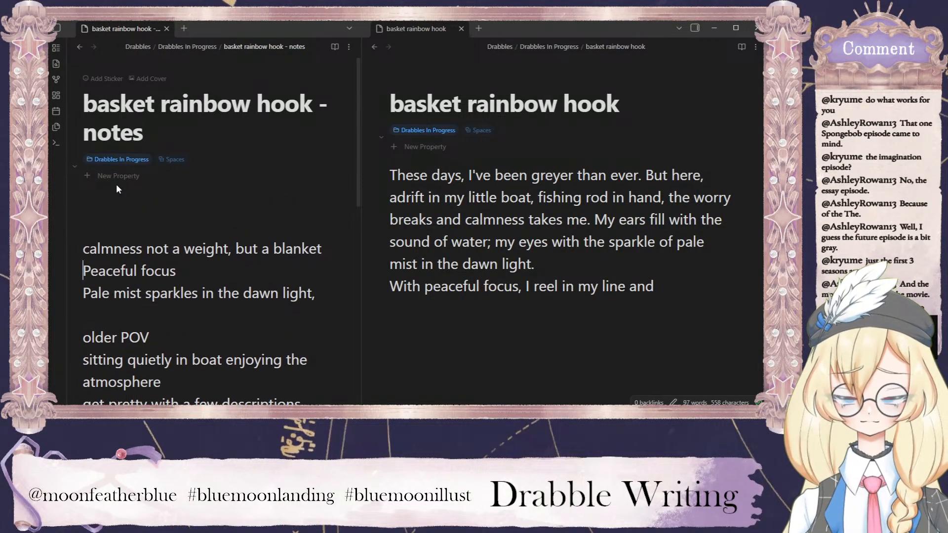
key("Up")
key("Up")
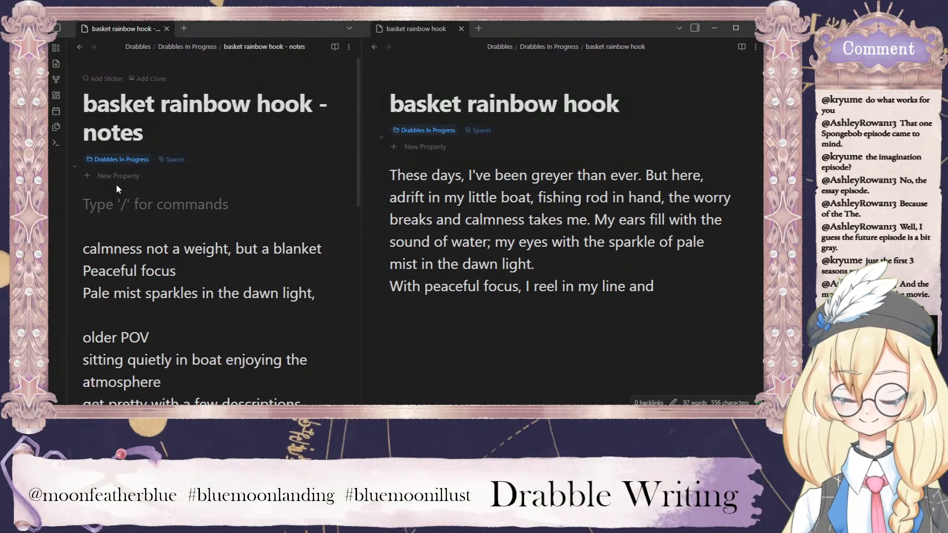
type("rainbow bait?")
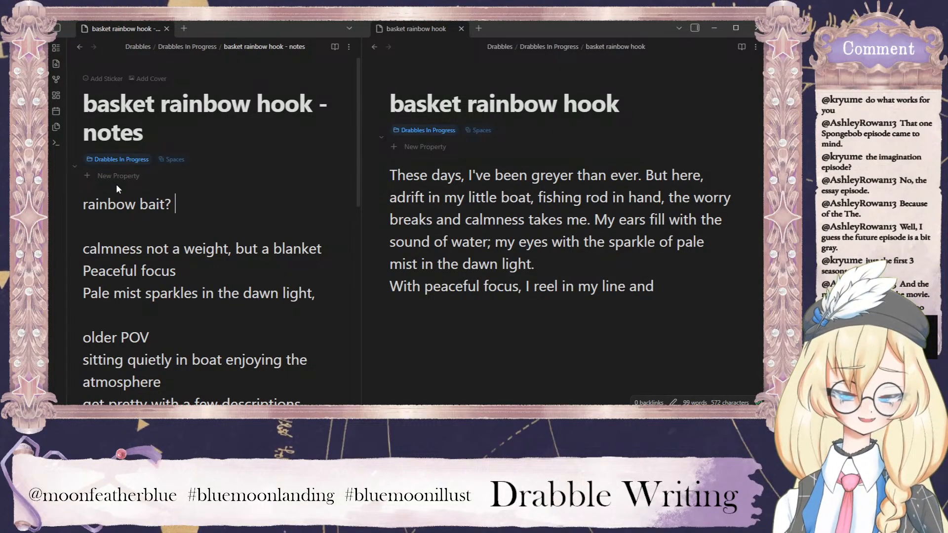
type("golden ring")
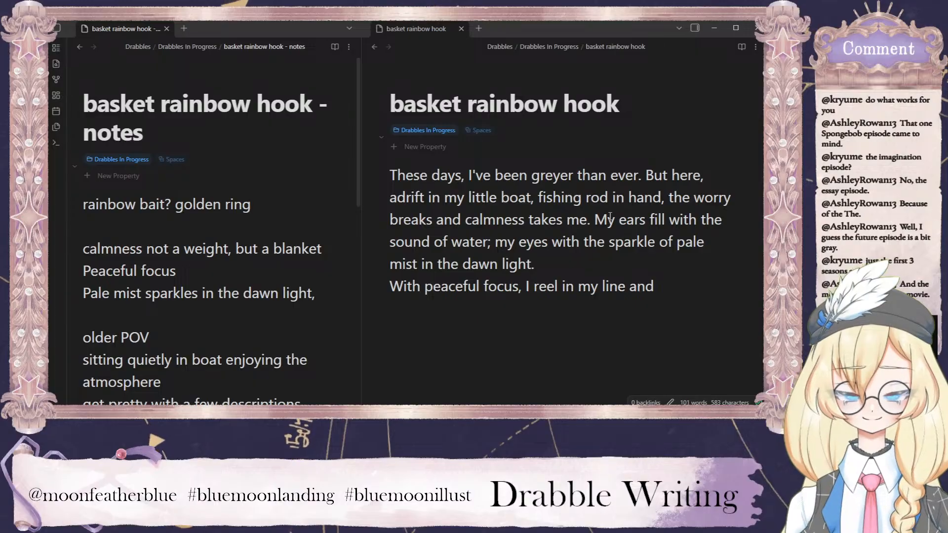
left_click(554, 263)
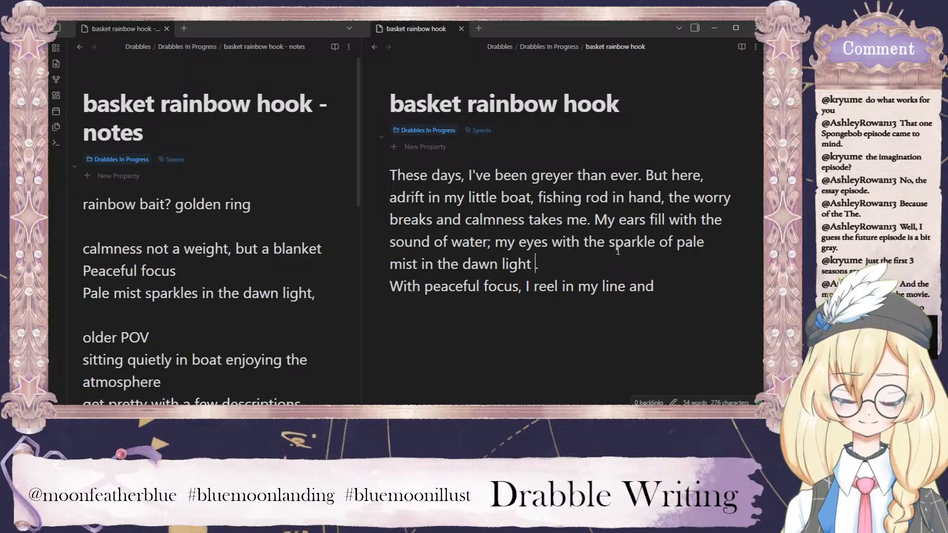
key("BackSpace")
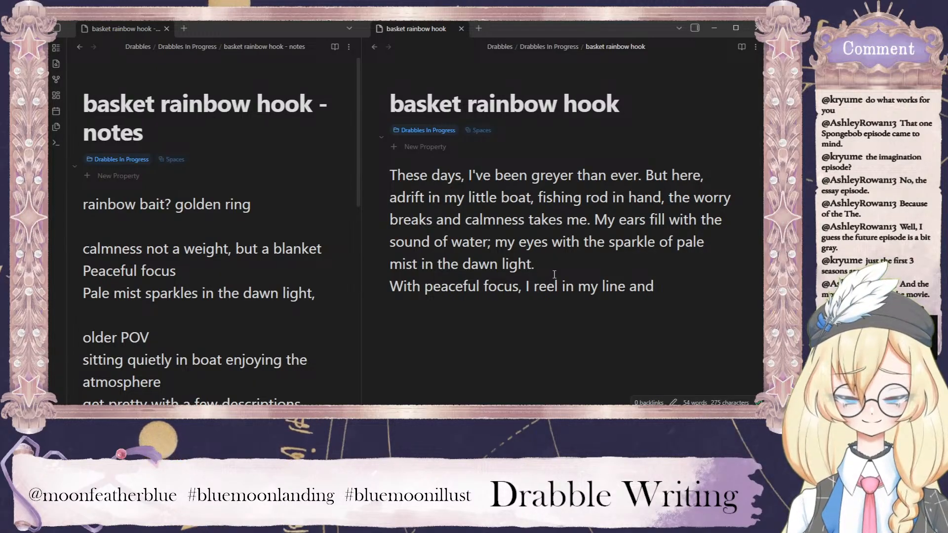
left_click(568, 265)
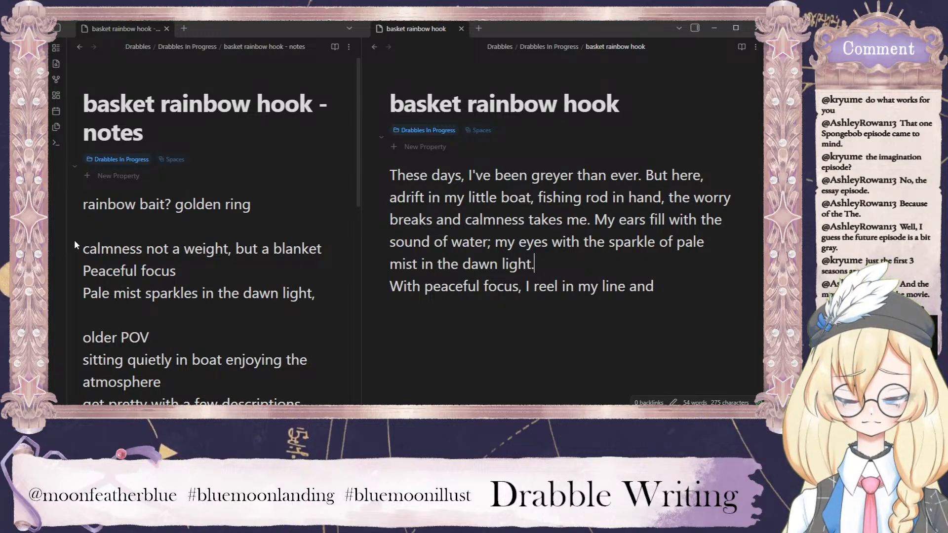
Add the idea "mist kissing/brushing/caressing the water's surface" on its own line above "calmness not a weight, but a blanket" in the notes.
left_click(106, 231)
key("Return")
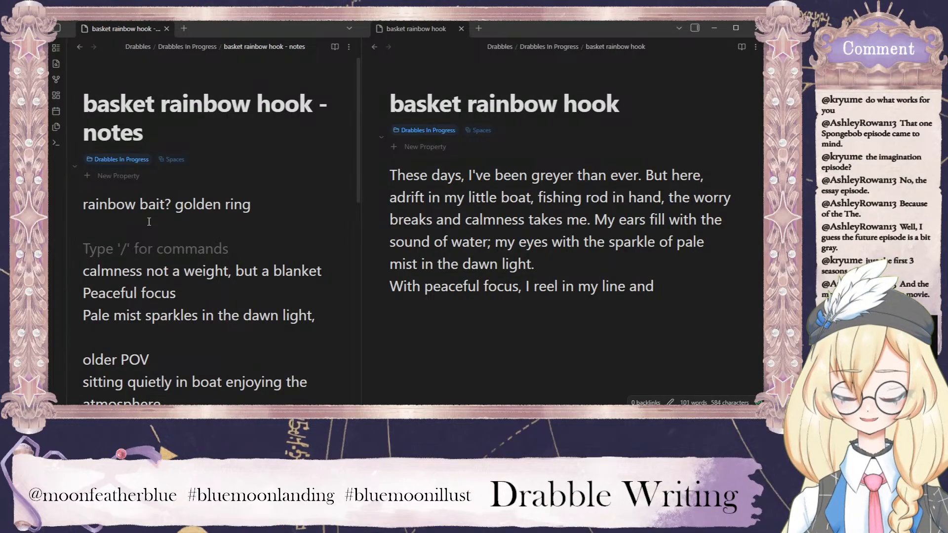
type("mist kissin")
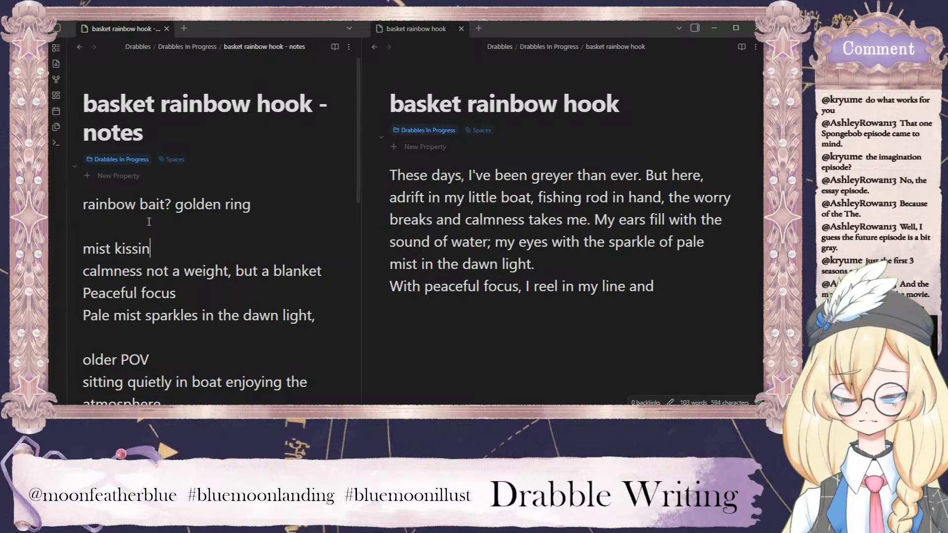
type("g/brushing/carasesig")
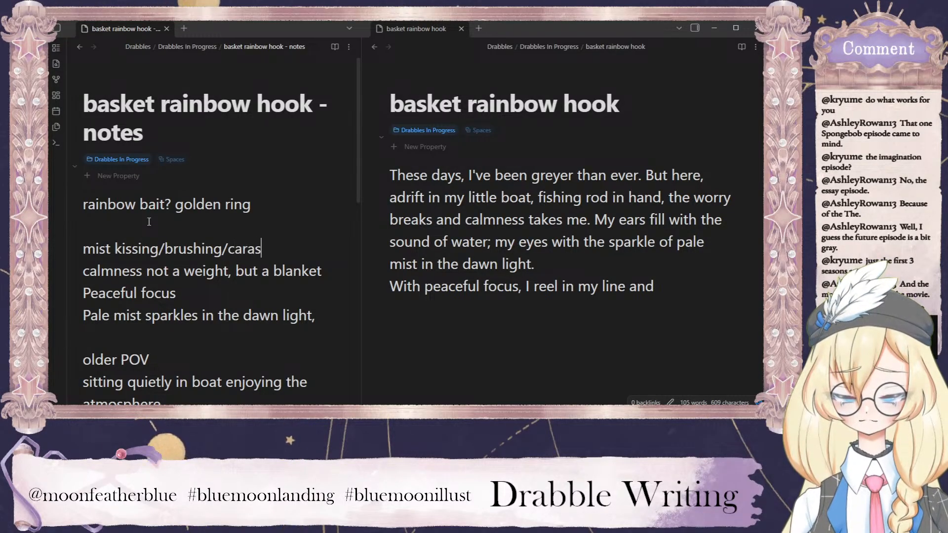
key("BackSpace")
key("BackSpace")
key("BackSpace")
key("BackSpace")
key("BackSpace")
key("BackSpace")
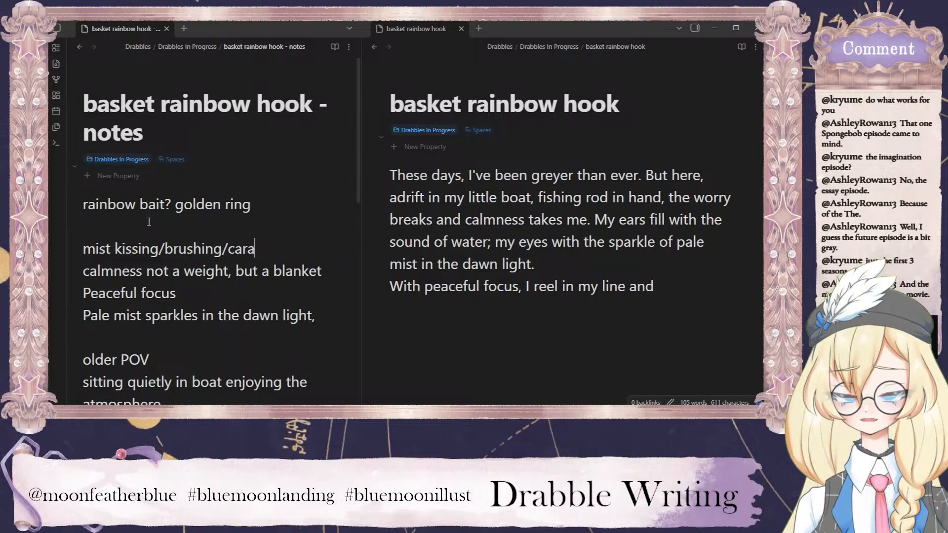
type("essig")
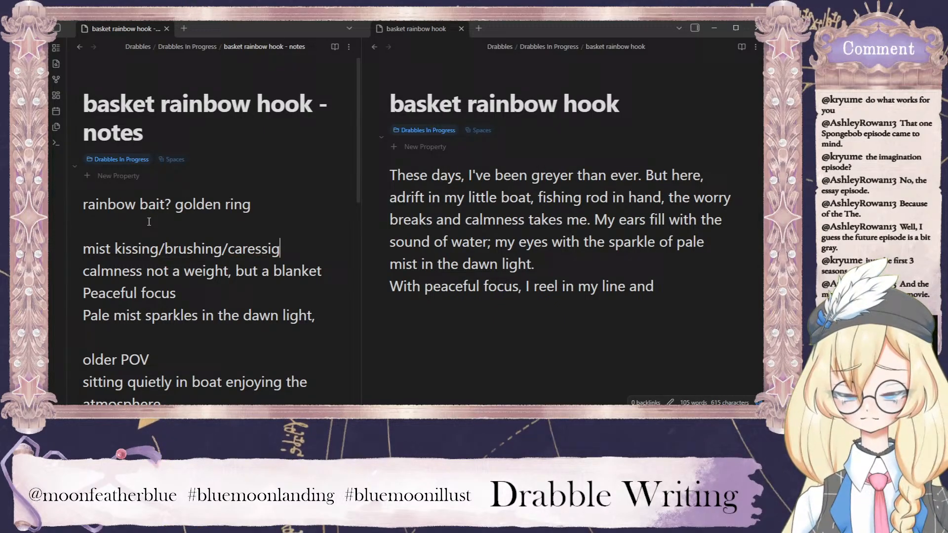
key("BackSpace")
type("ng t")
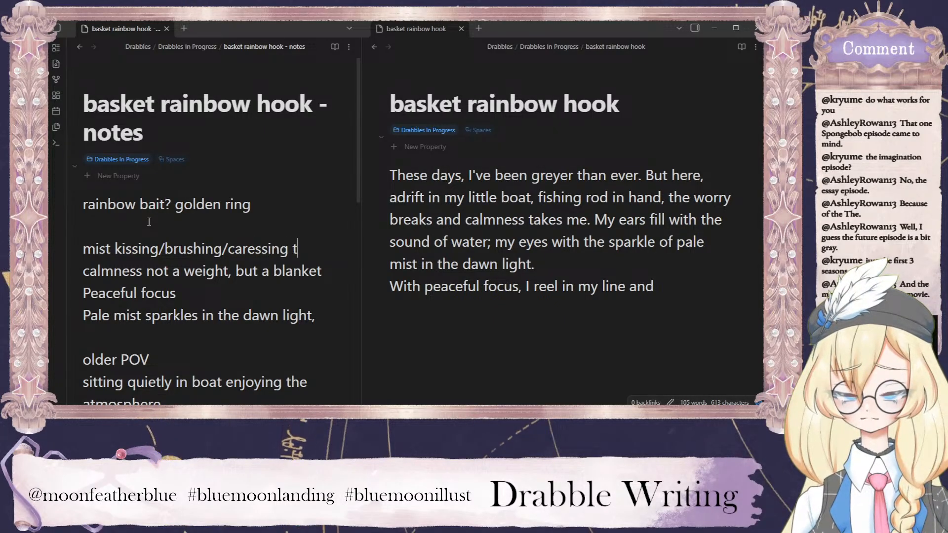
type("he water's surface")
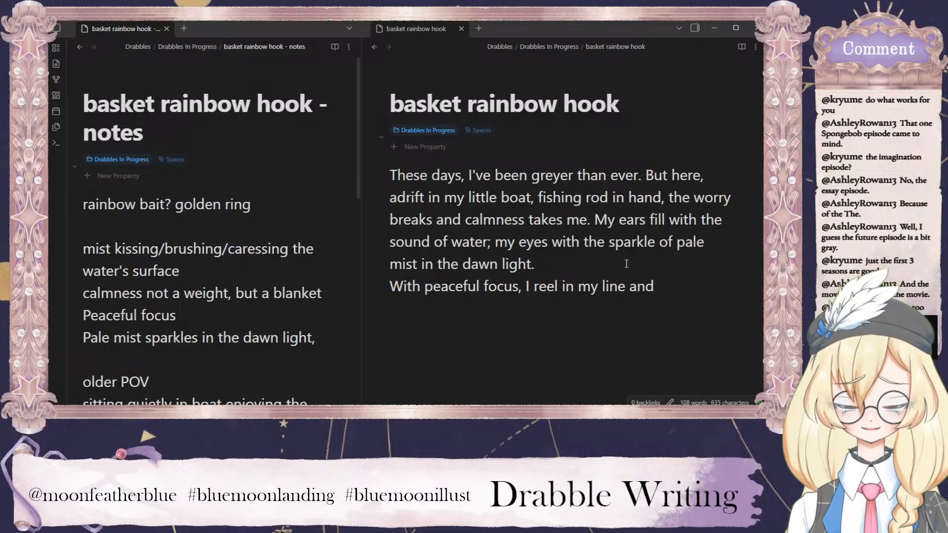
Delete "and calmness takes me" after "the worry breaks" in the draft's second sentence.
left_click(587, 221)
left_click_drag(587, 220, 483, 221)
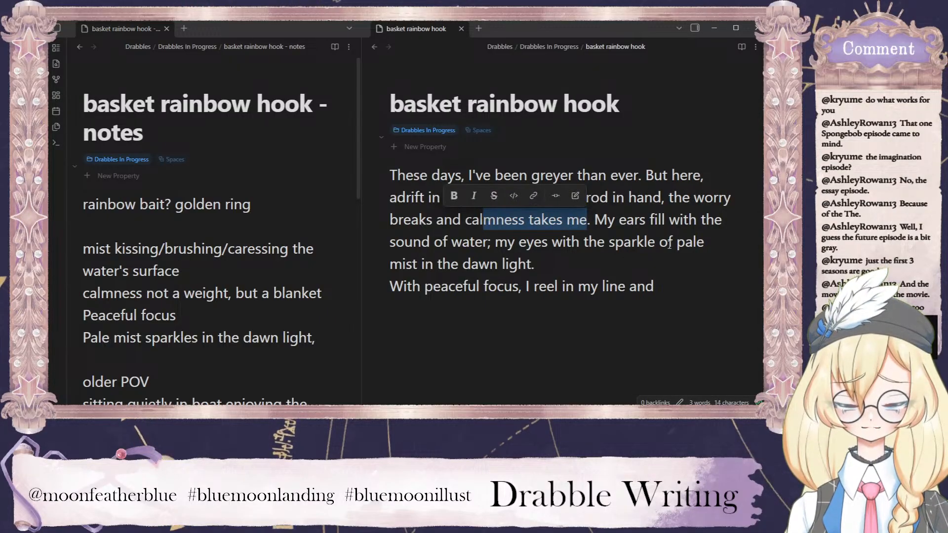
left_click(586, 224)
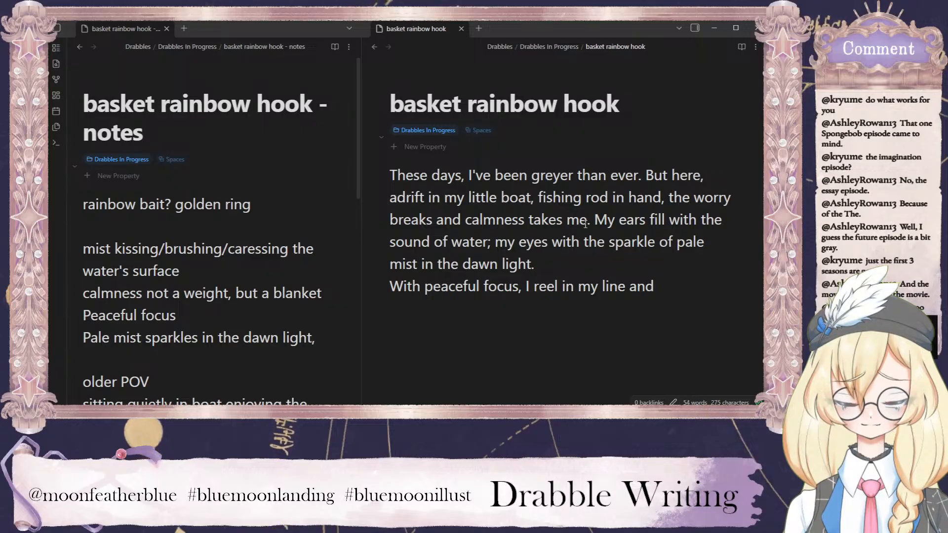
left_click_drag(586, 221, 432, 221)
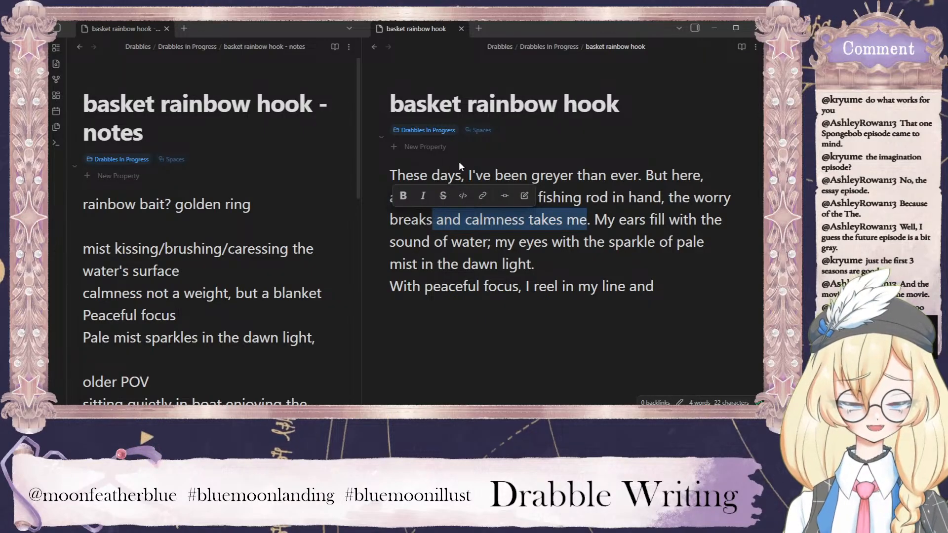
key("BackSpace")
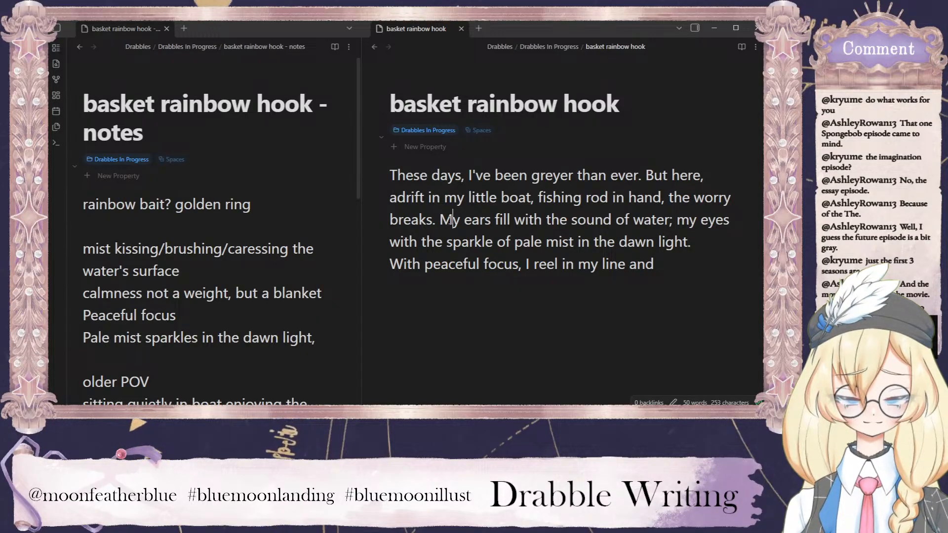
Merge the next sentence into the second as "breaks, my ears full of the sound of water, my eyes", using commas throughout.
left_click_drag(454, 219, 433, 219)
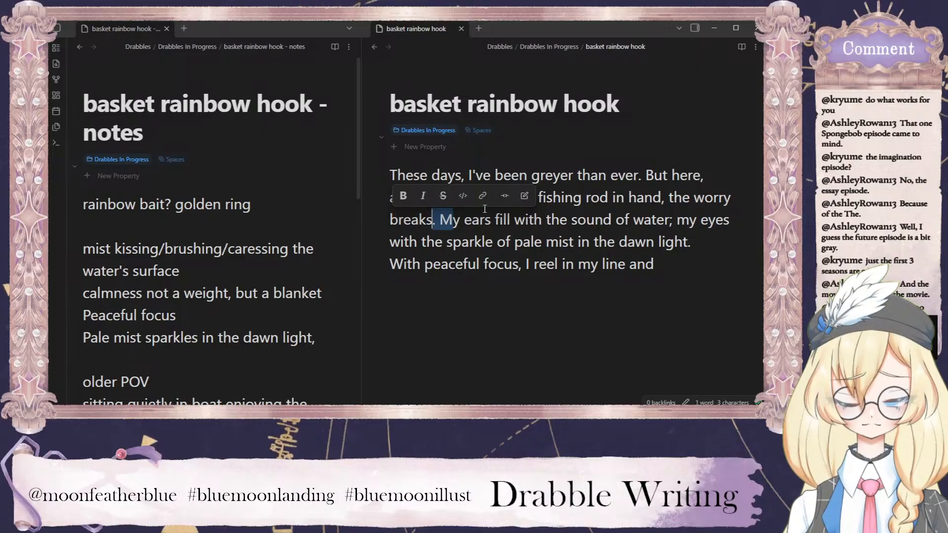
type(", m")
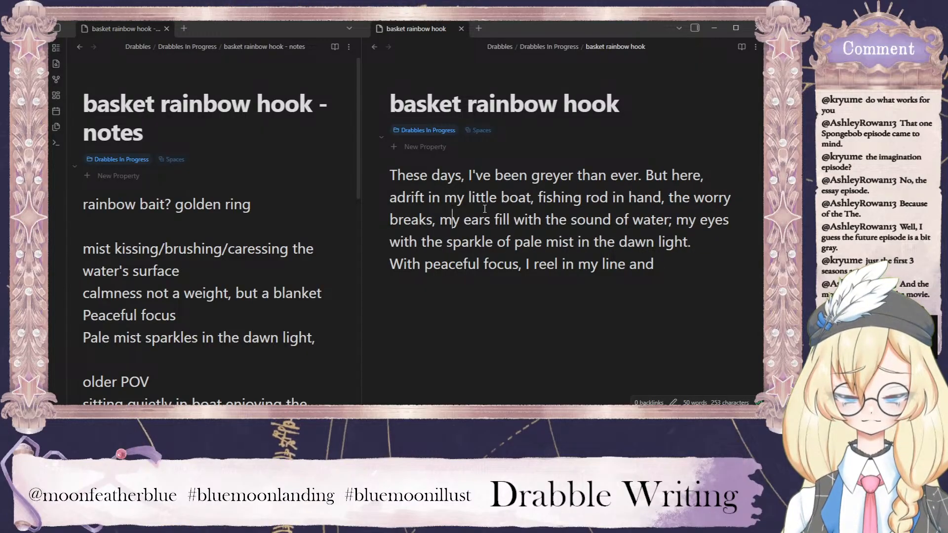
left_click_drag(543, 219, 495, 220)
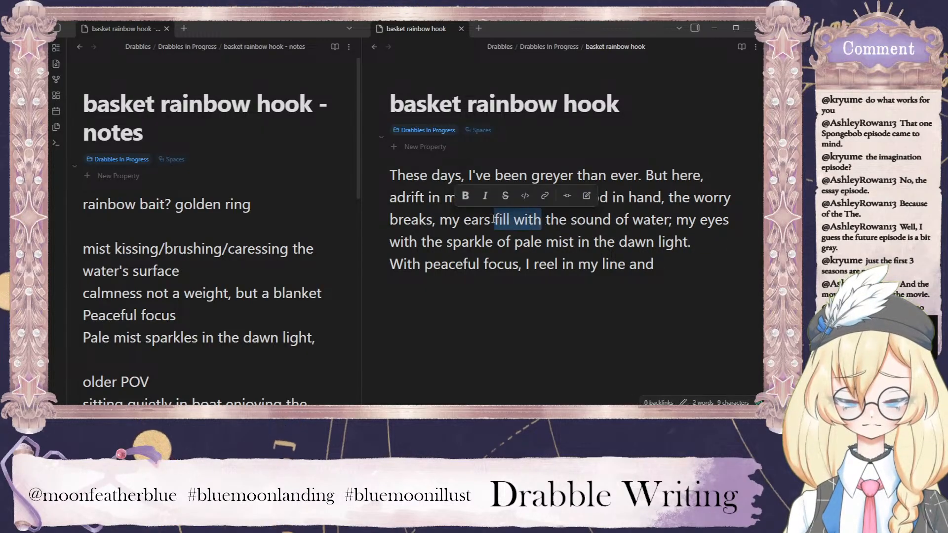
type("full of")
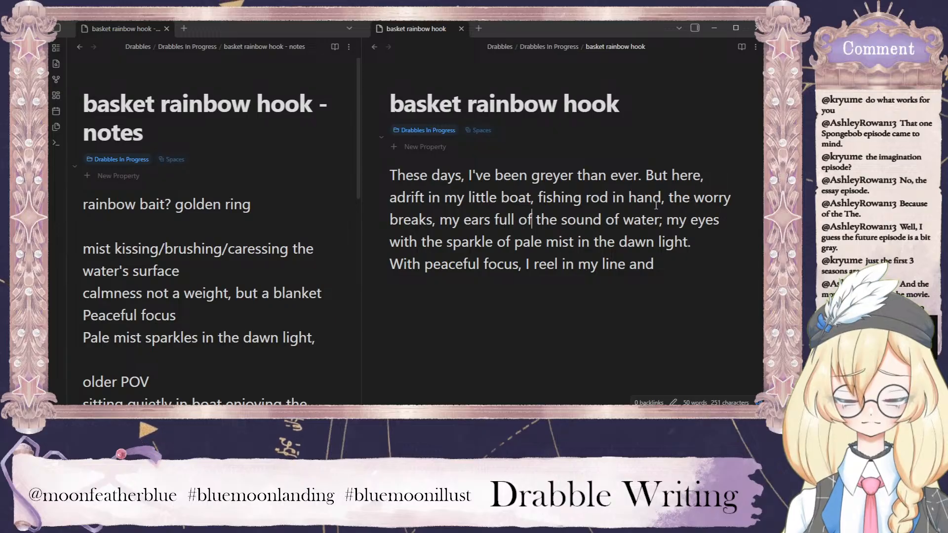
left_click(661, 220)
key("BackSpace")
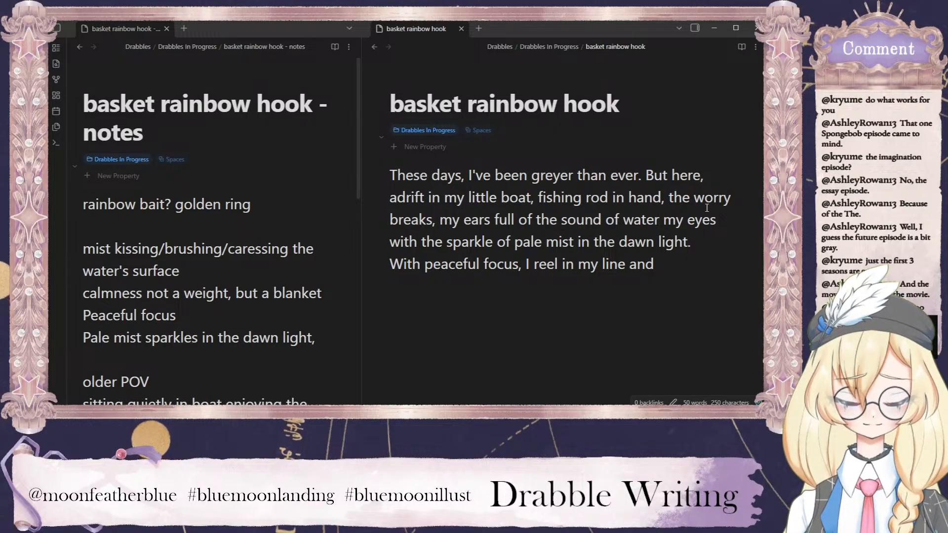
type(",")
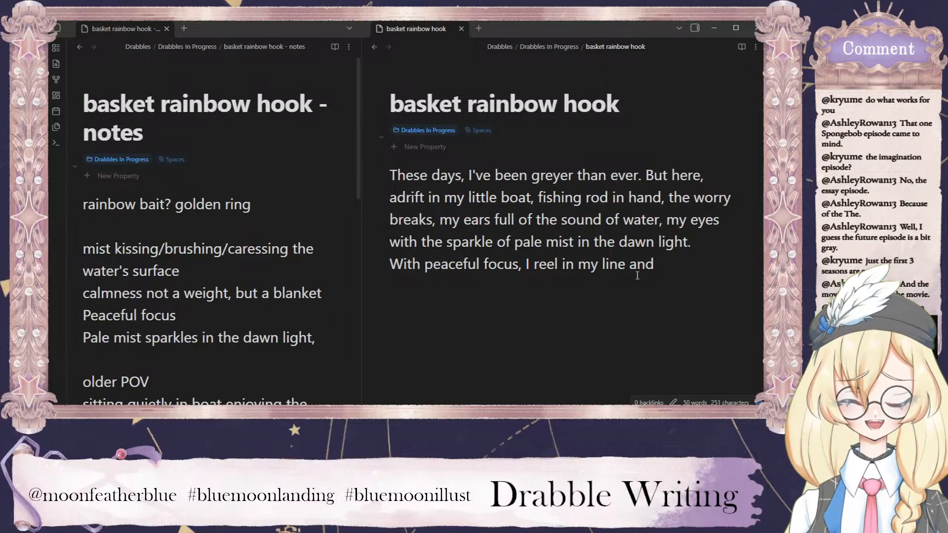
Insert a blank line after the draft's first paragraph and delete the unfinished line "With peaceful focus, I reel in my line and".
left_click(700, 245)
key("Return")
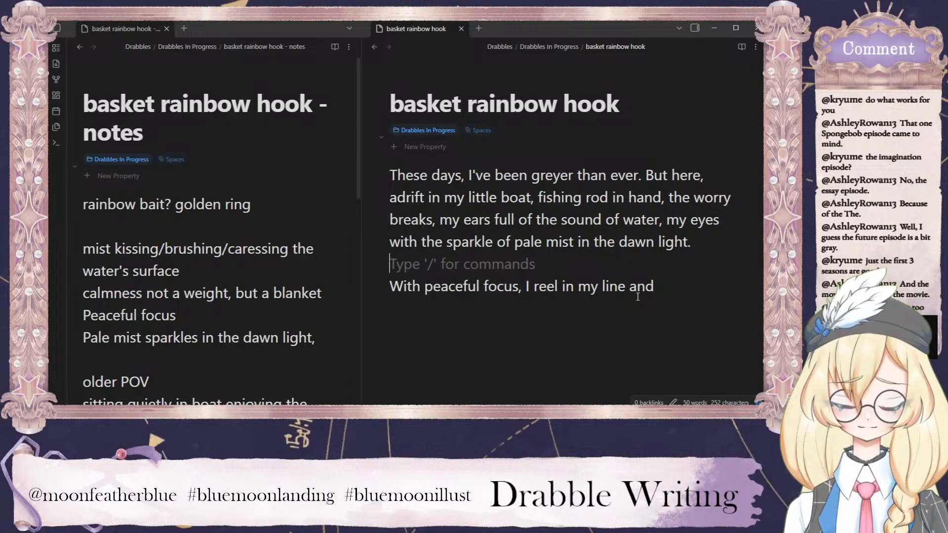
left_click_drag(664, 287, 379, 285)
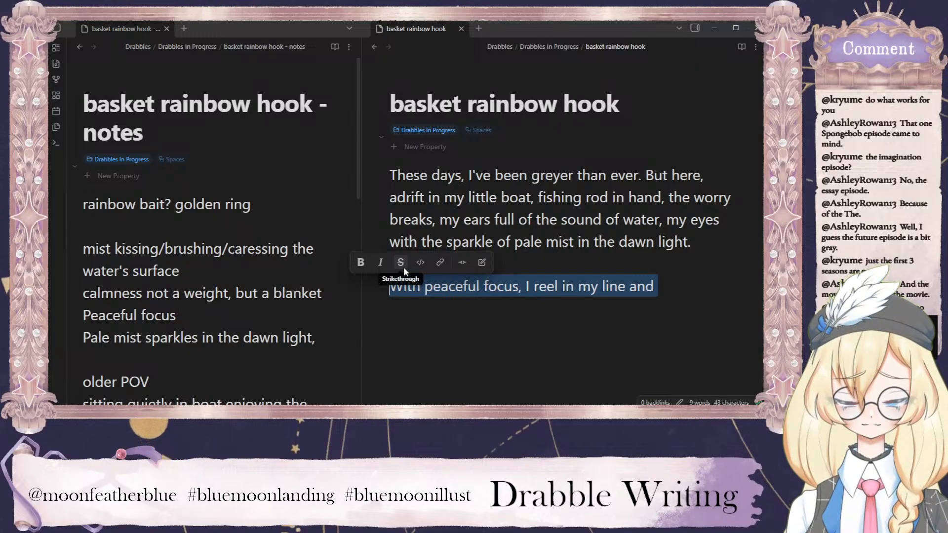
key("BackSpace")
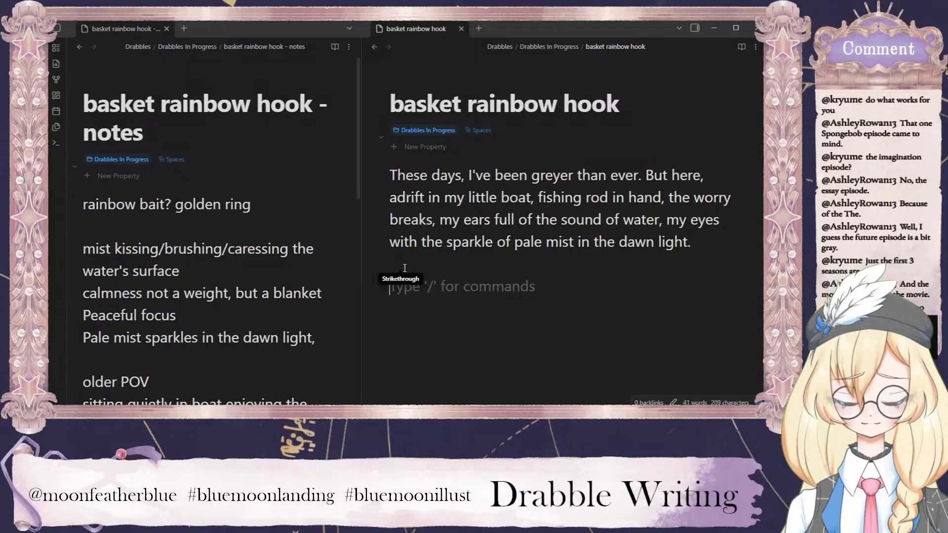
Begin the draft's second paragraph with "No luck yet. I reel in my line and remove the golden coin from the".
type("No")
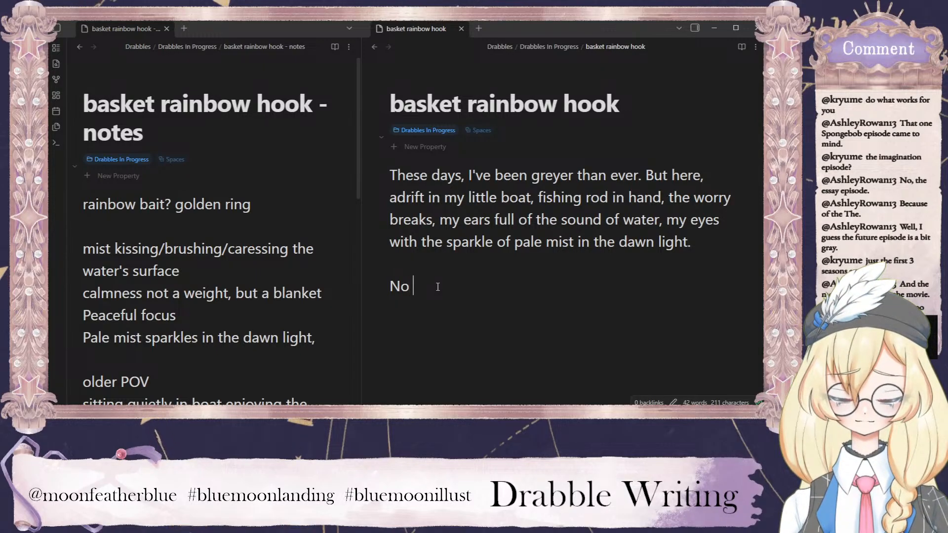
type("luck yet. I reel in my ")
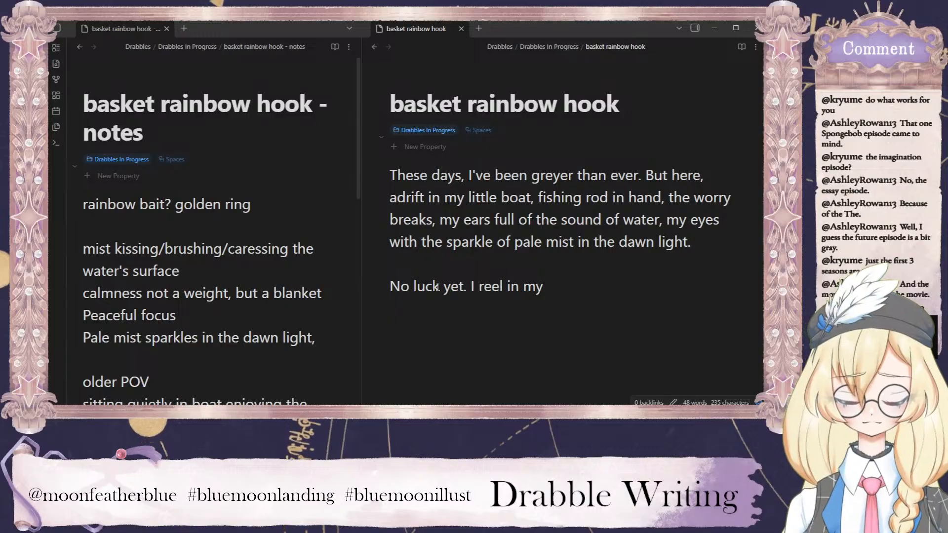
type("linne")
key("BackSpace")
key("BackSpace")
type("e and remove")
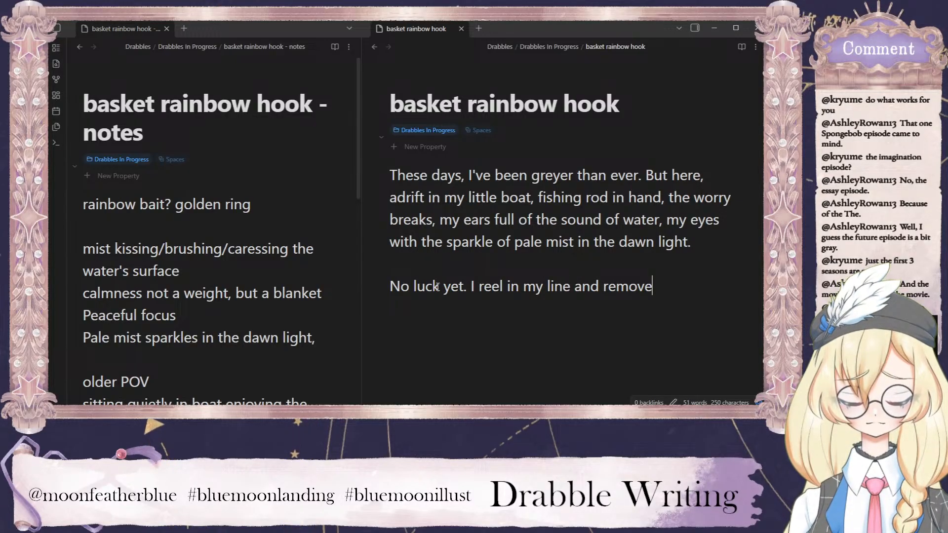
type(" the")
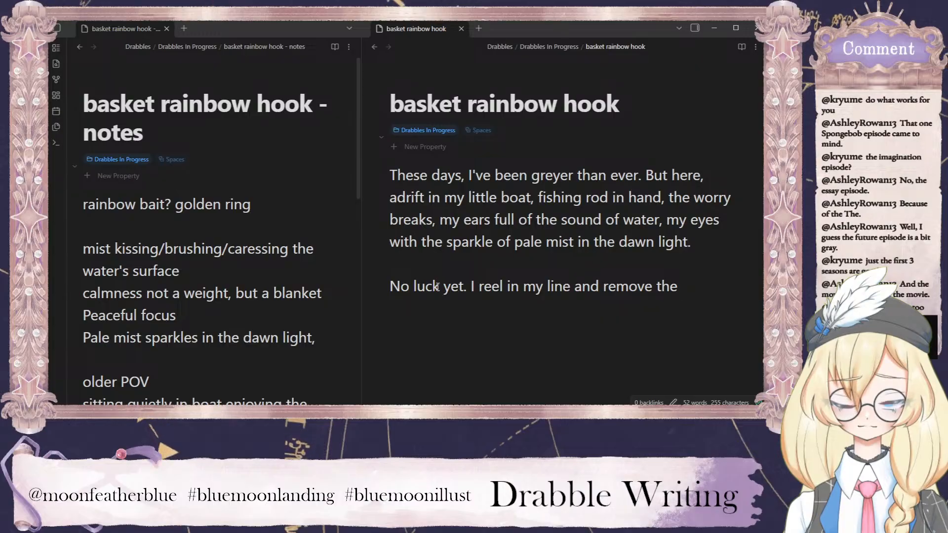
type("golden ")
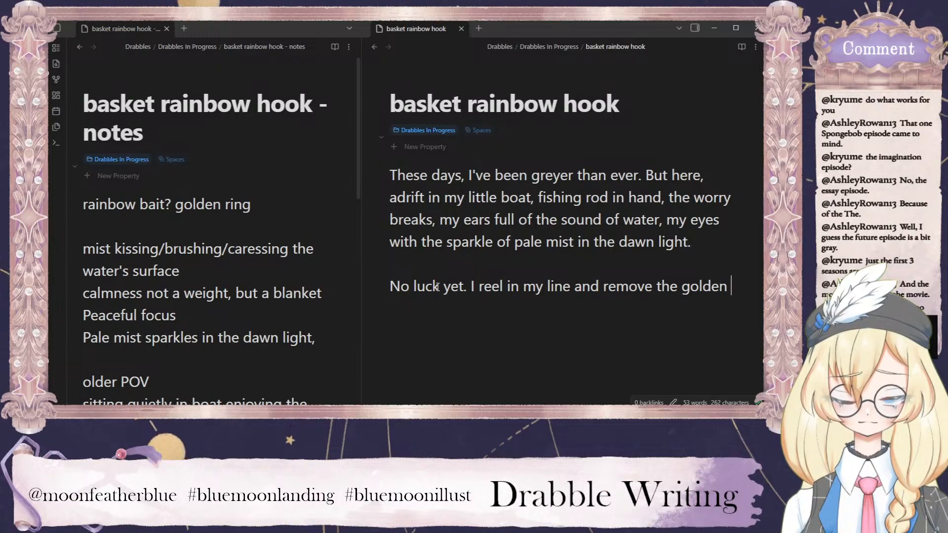
type("coin from the ")
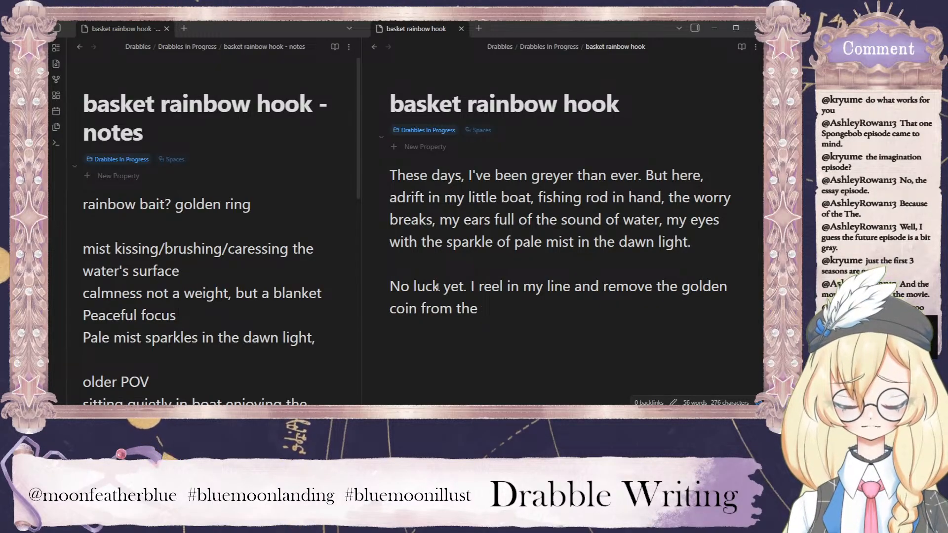
type("hook")
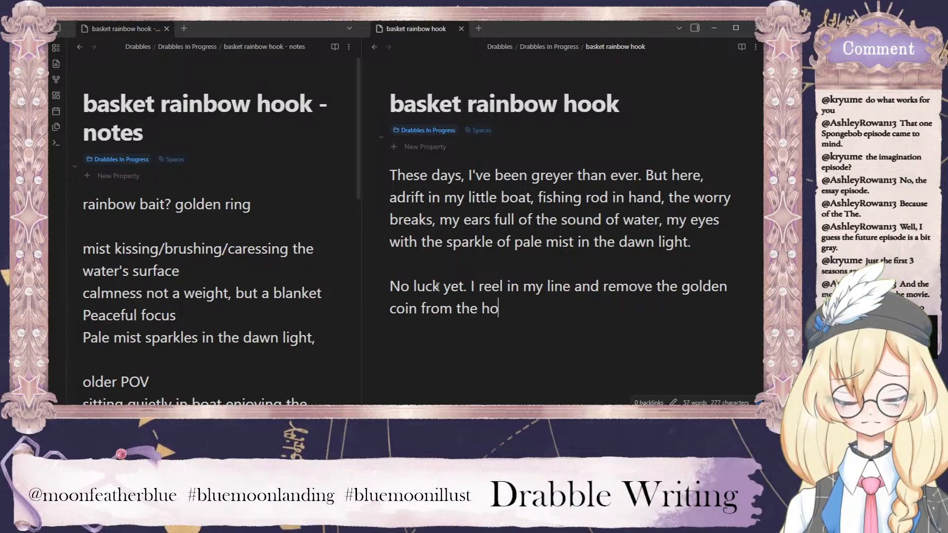
Replace "from the" after "golden coin" with a clause starting "I'd h".
key("BackSpace")
key("BackSpace")
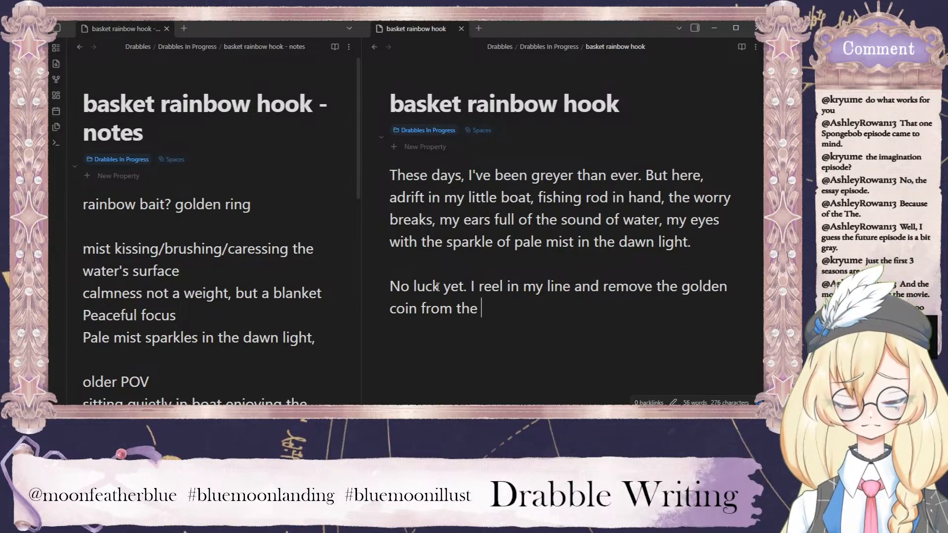
key("BackSpace")
key("BackSpace")
key("BackSpace")
key("BackSpace")
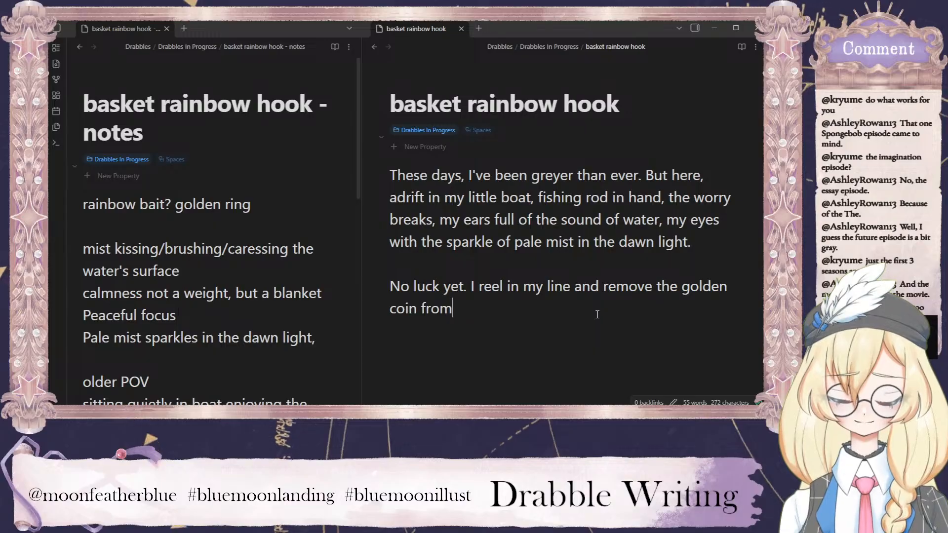
key("BackSpace")
key("BackSpace")
key("BackSpace")
key("BackSpace")
type("I'd")
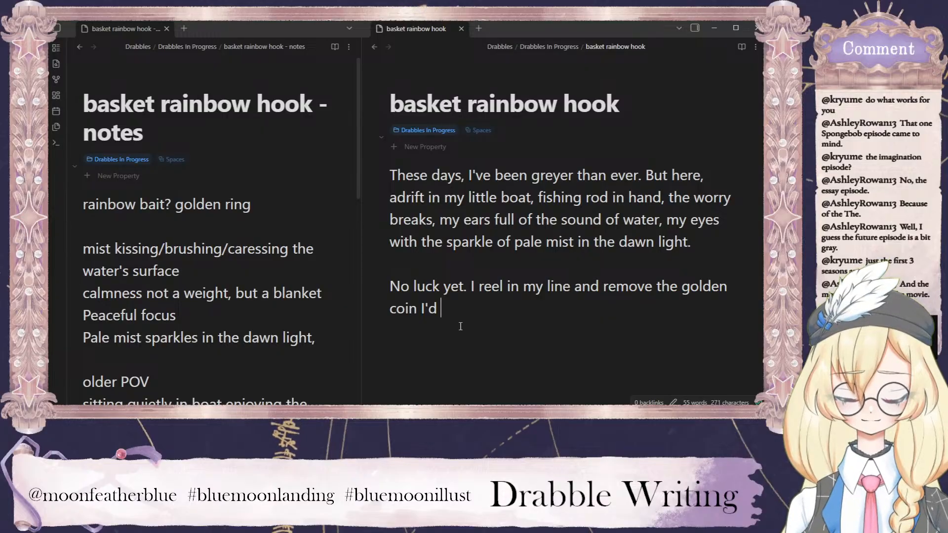
type("h")
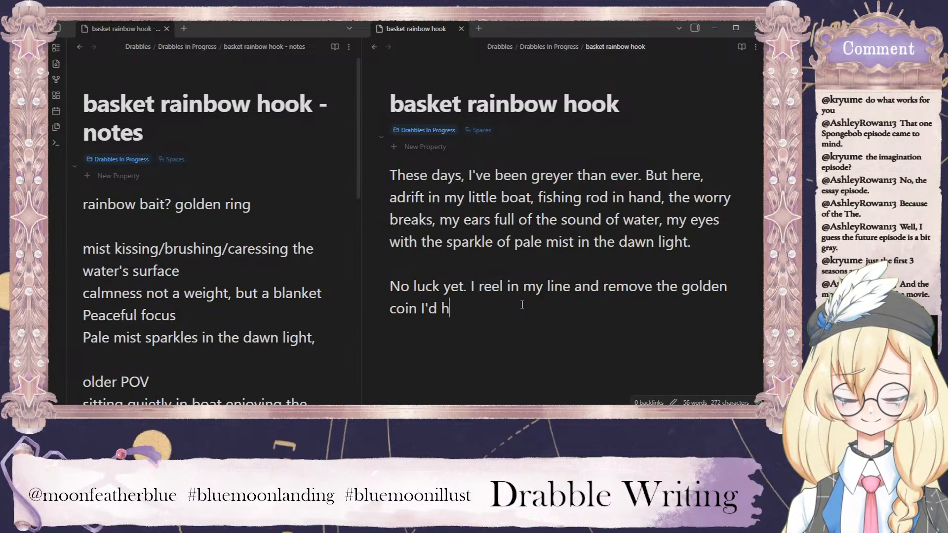
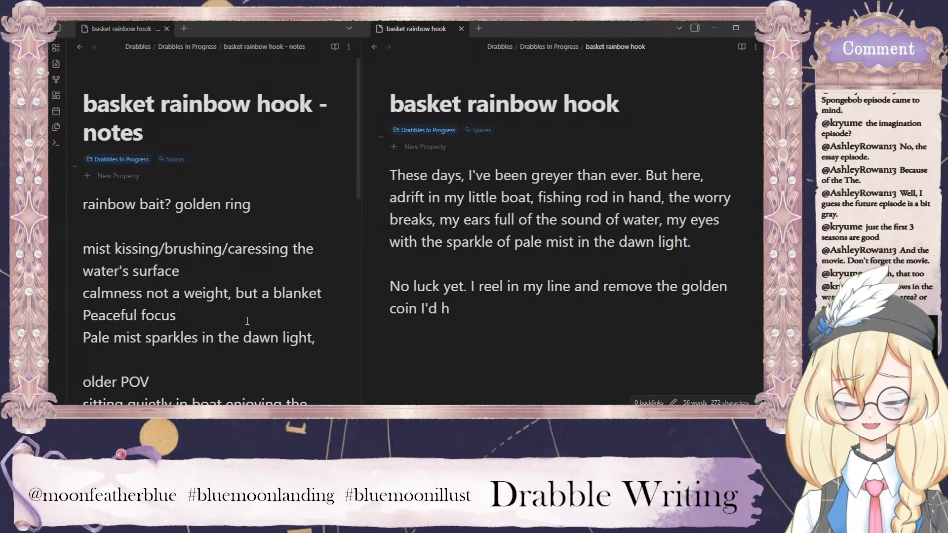
Delete the word "little" from "adrift in my little boat" in the draft's first paragraph.
scroll(271, 269, "down", 10)
scroll(280, 289, "up", 5)
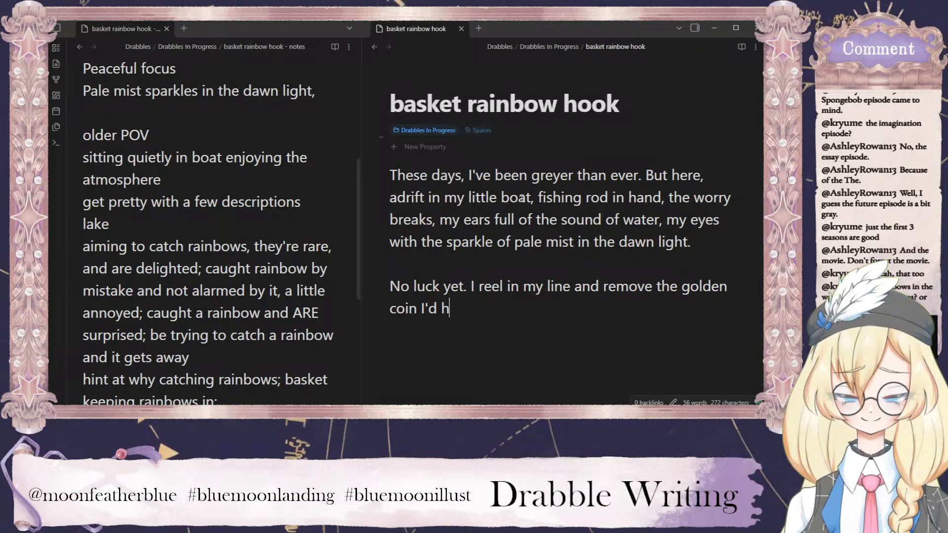
double_click(479, 198)
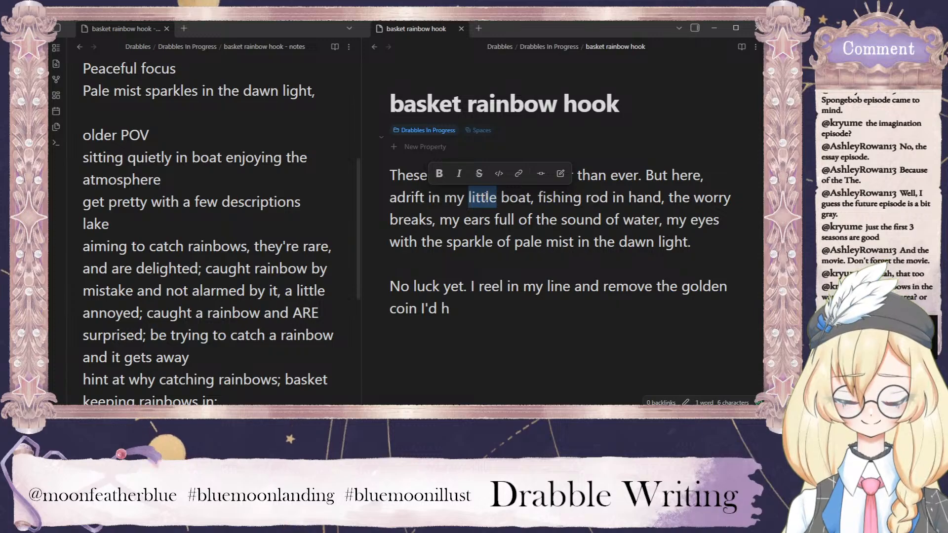
key("BackSpace")
key("BackSpace")
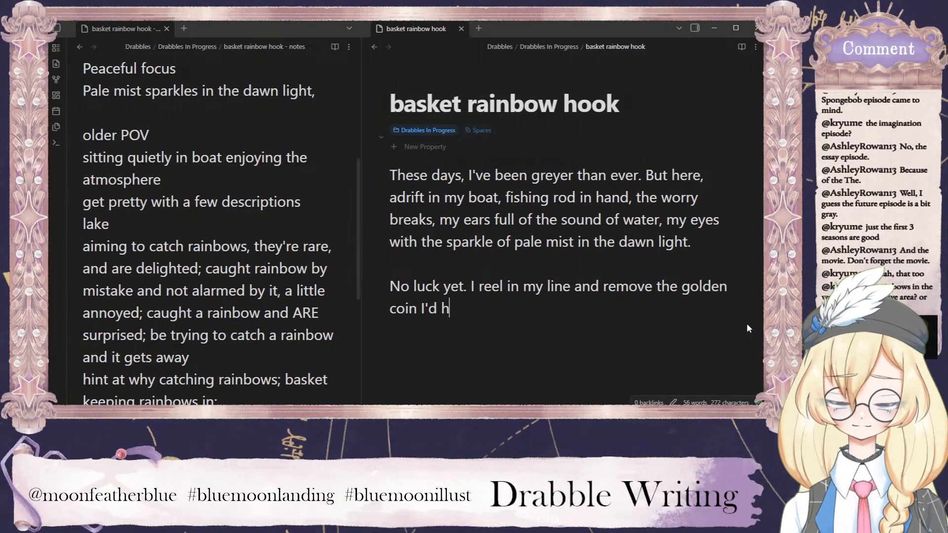
Replace the unfinished clause "I'd h" after "golden coin" with "from its hook.".
key("BackSpace")
key("BackSpace")
key("BackSpace")
key("BackSpace")
key("BackSpace")
key("BackSpace")
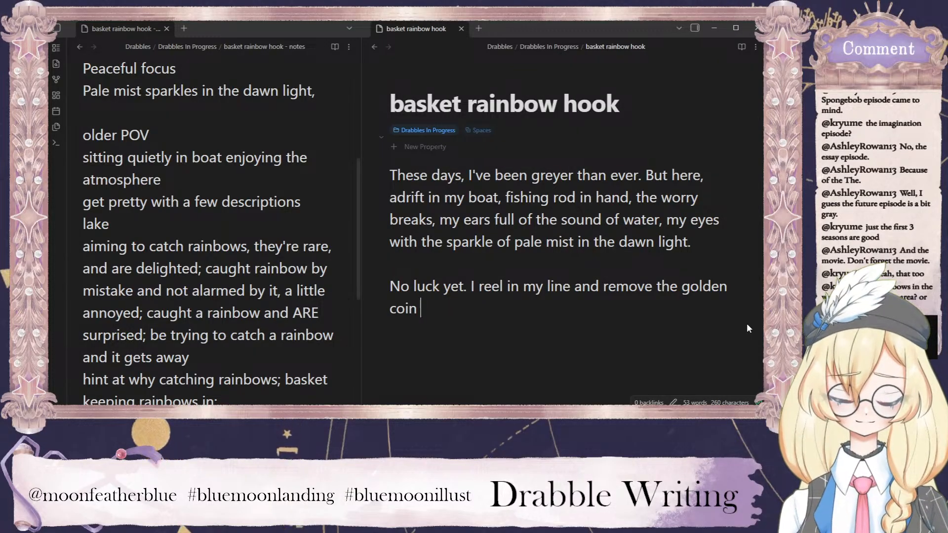
type("from")
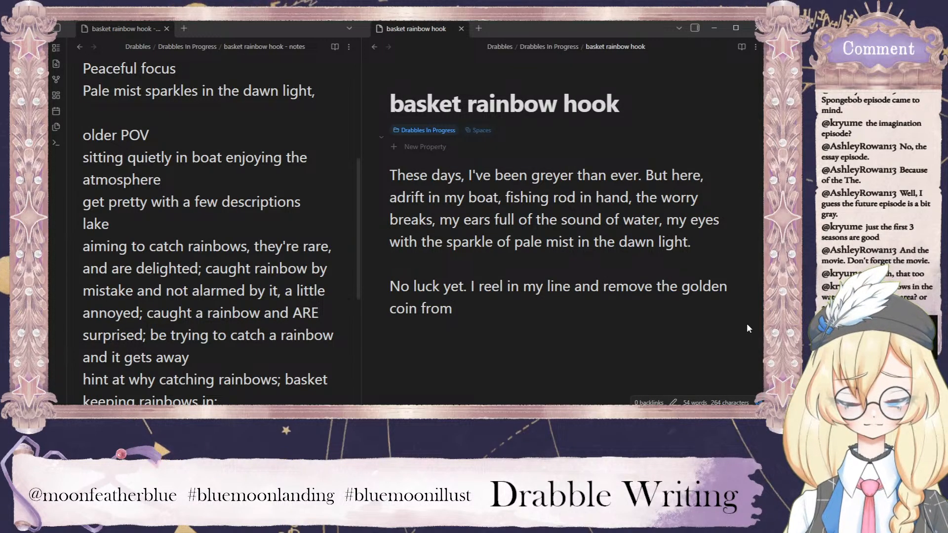
type(" its hook.")
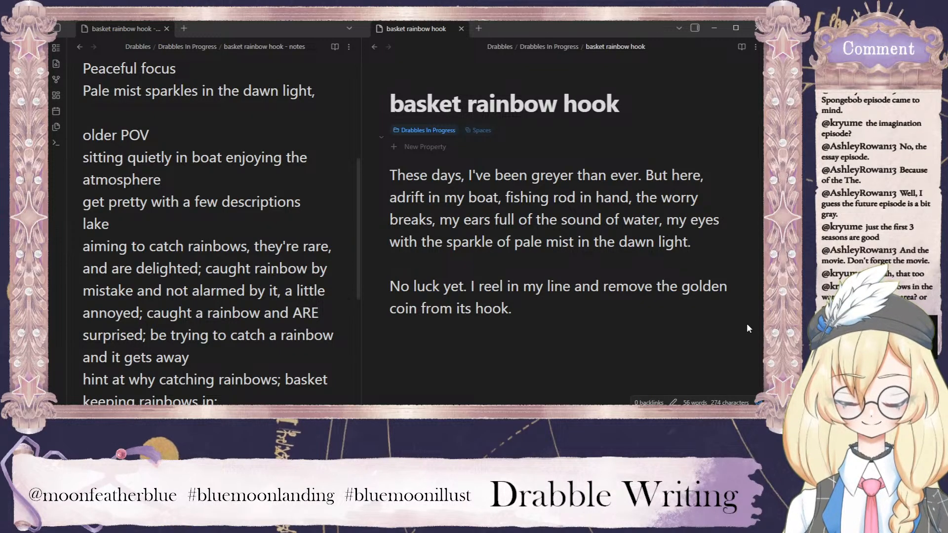
Add "Not good enough" after "from its hook." in the draft's second paragraph.
type("I")
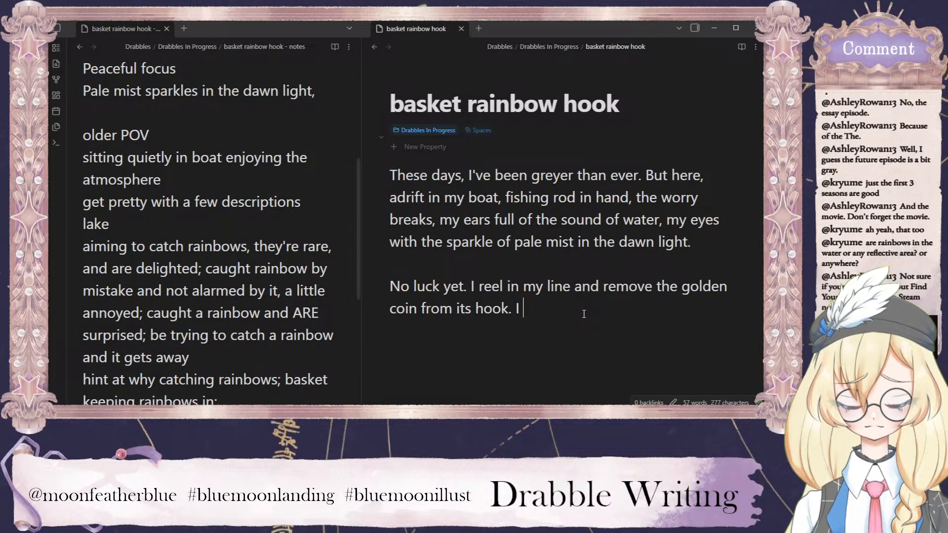
key("BackSpace")
key("BackSpace")
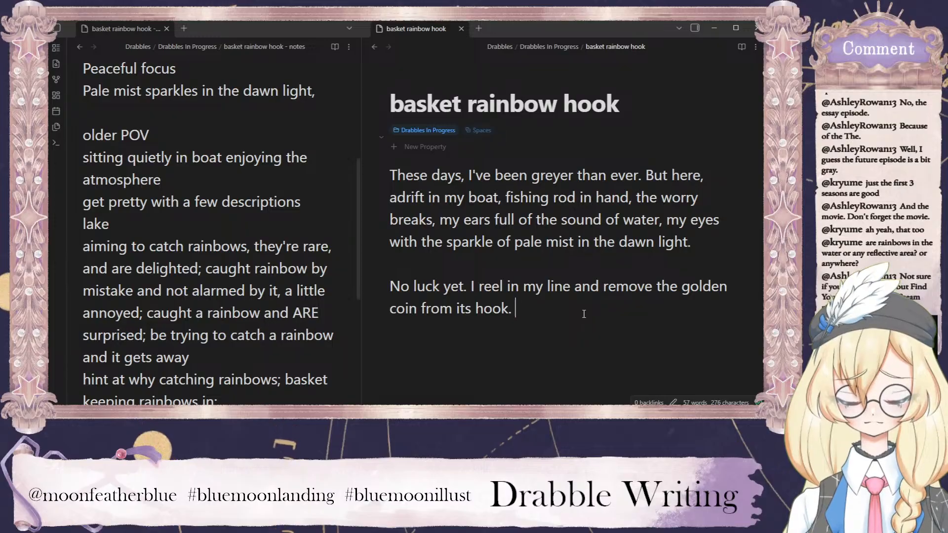
type("No")
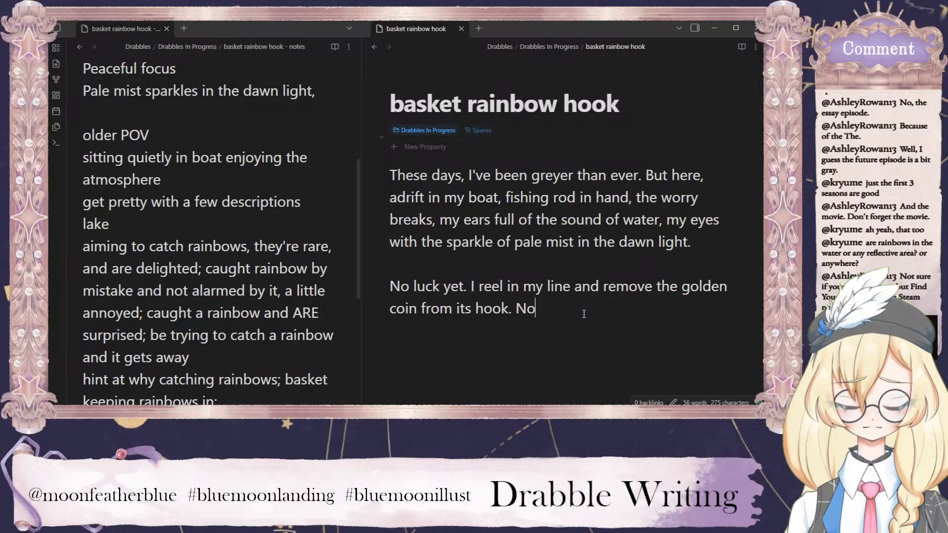
type("t good enough")
key("BackSpace")
key("BackSpace")
key("BackSpace")
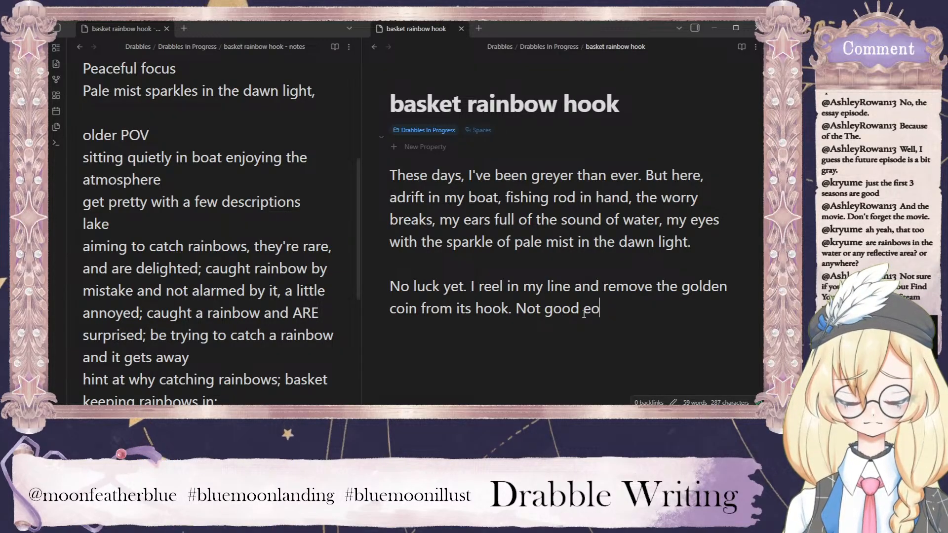
key("BackSpace")
type("nough")
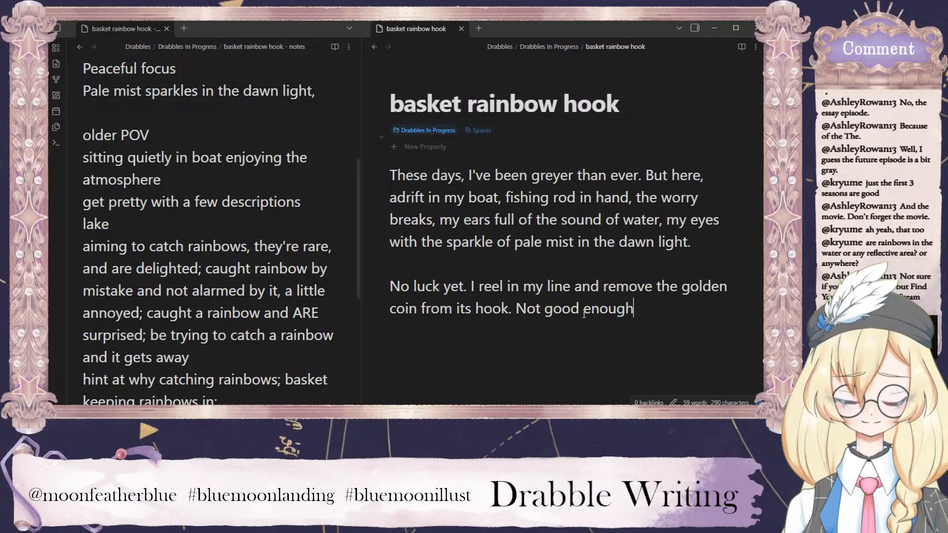
type(". Then")
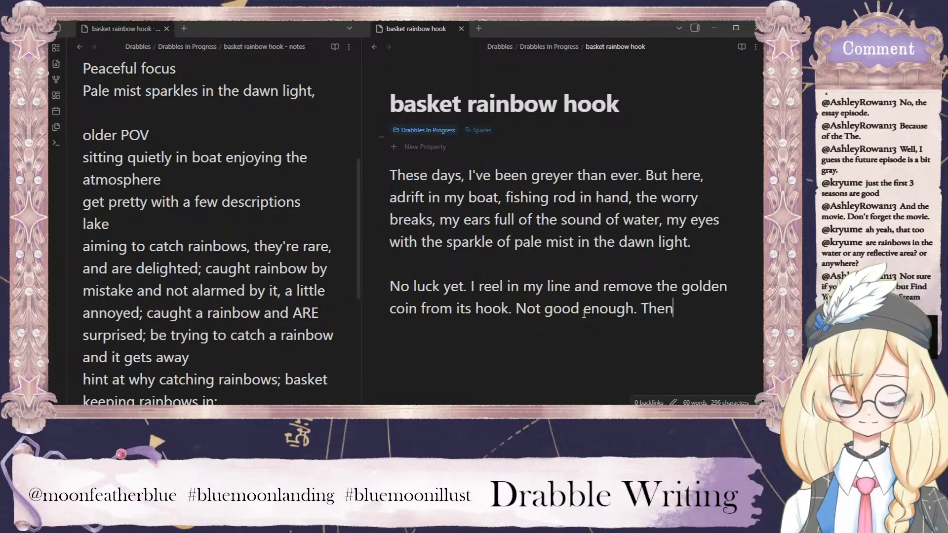
key("BackSpace")
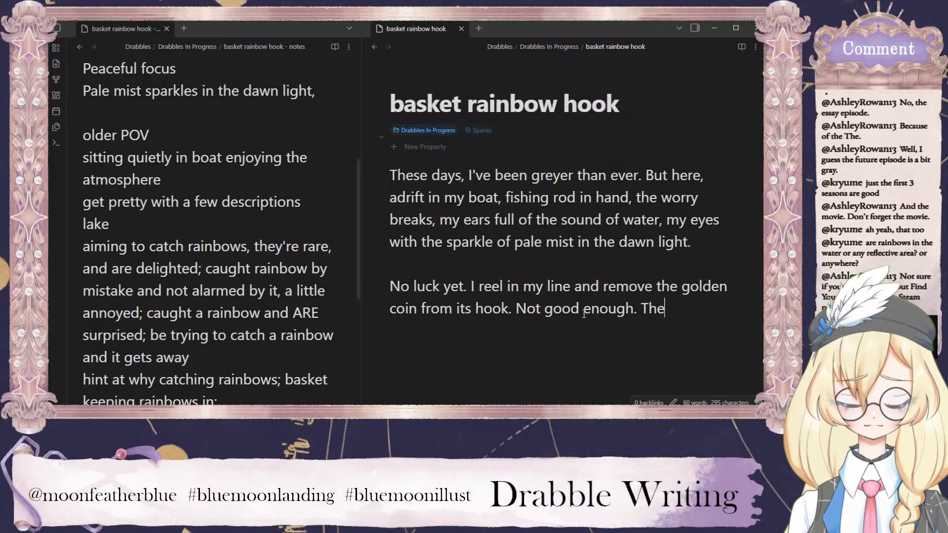
type("n sun")
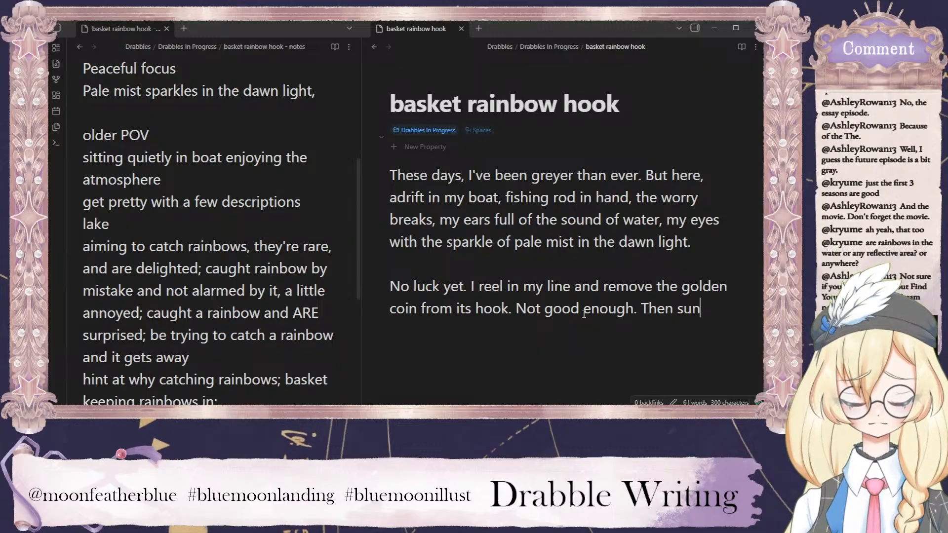
key("BackSpace")
key("BackSpace")
key("BackSpace")
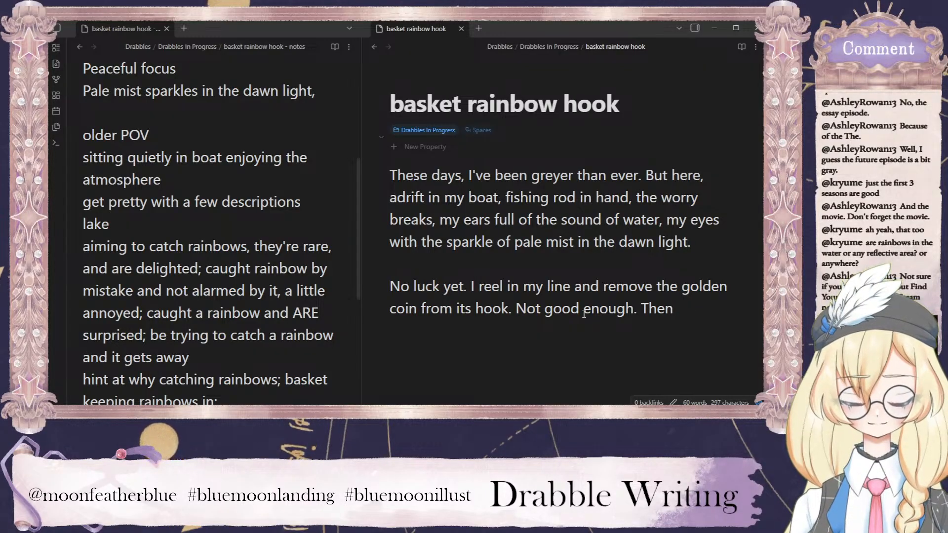
key("BackSpace")
key("BackSpace")
key("BackSpace")
key("BackSpace")
key("BackSpace")
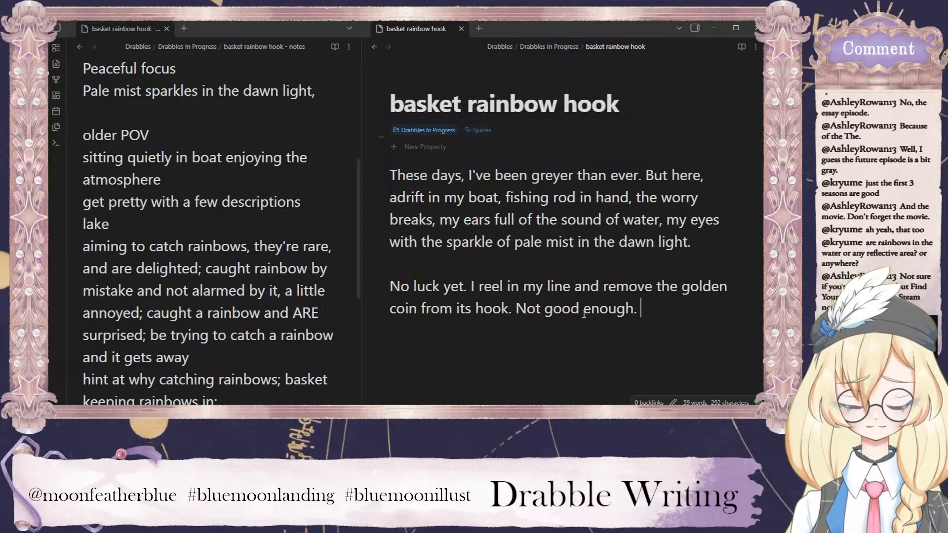
type("M")
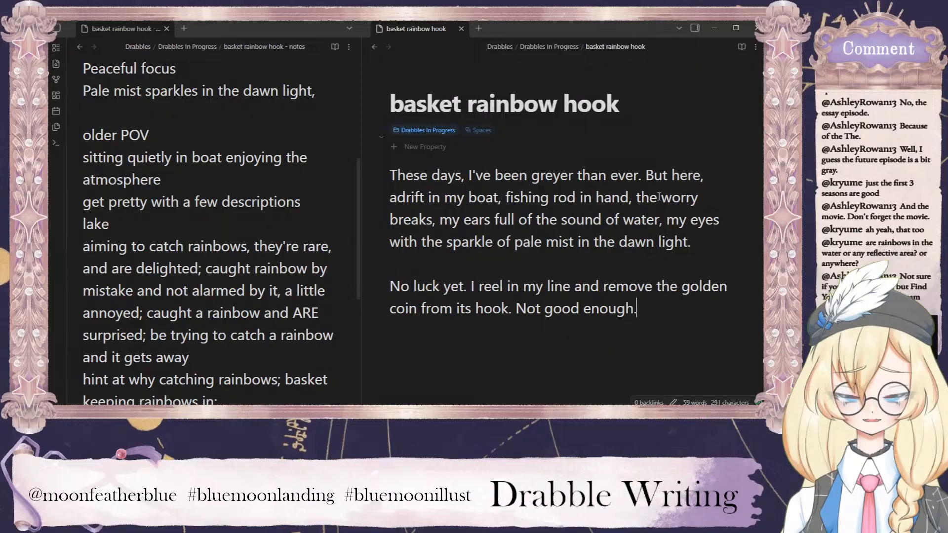
Shorten the first paragraph's second sentence by replacing "here, adrift in my boat, fishing rod in hand," with "out here".
left_click_drag(637, 197, 507, 195)
key("BackSpace")
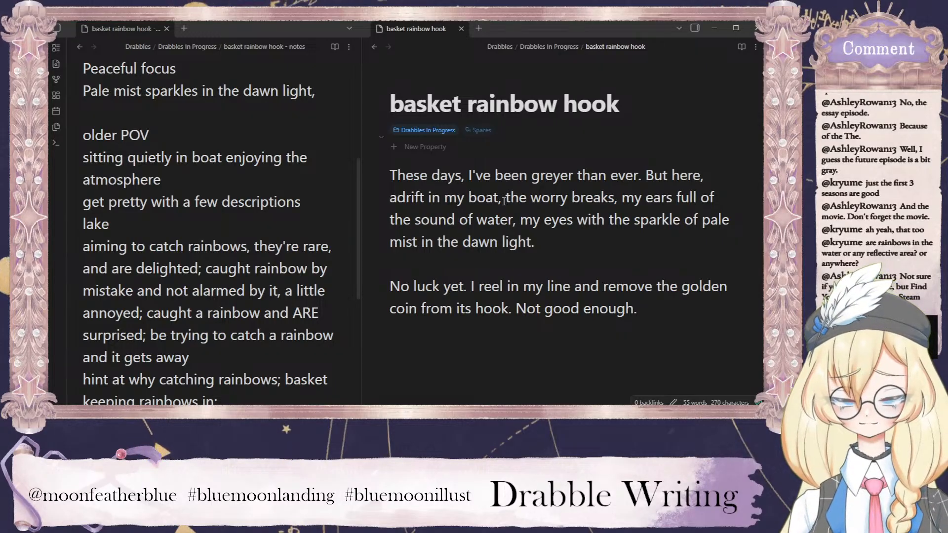
left_click_drag(506, 197, 673, 176)
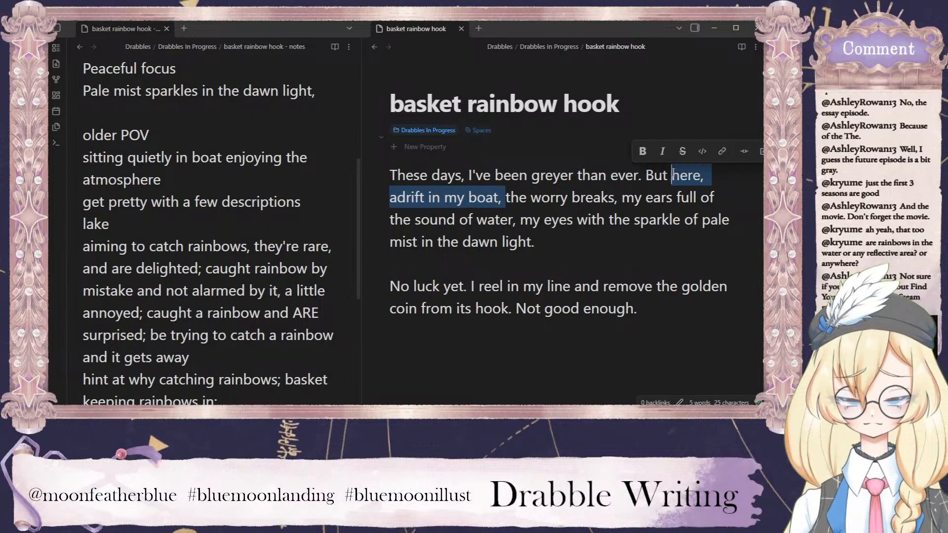
type("out here")
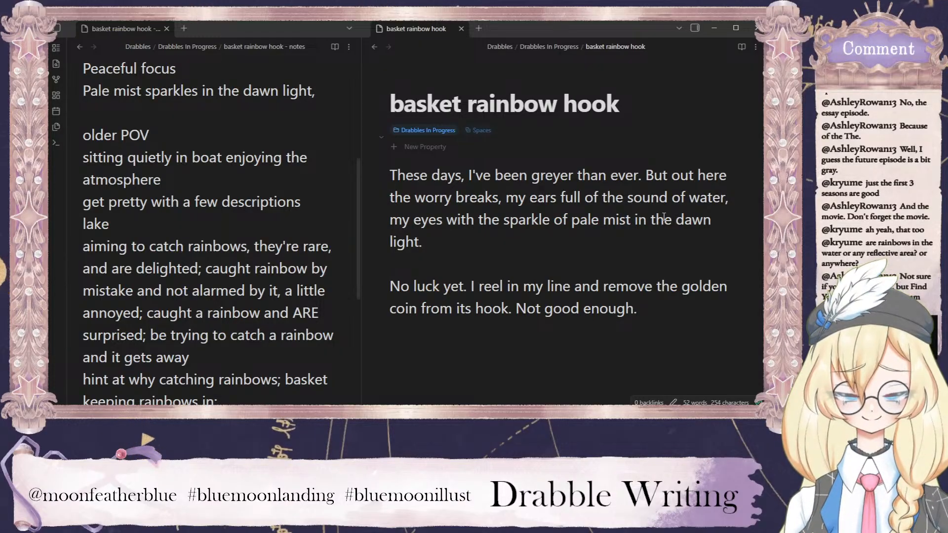
Insert "as it kisses the lake" after "pale mist" in the first paragraph.
left_click(635, 221)
type("as it ")
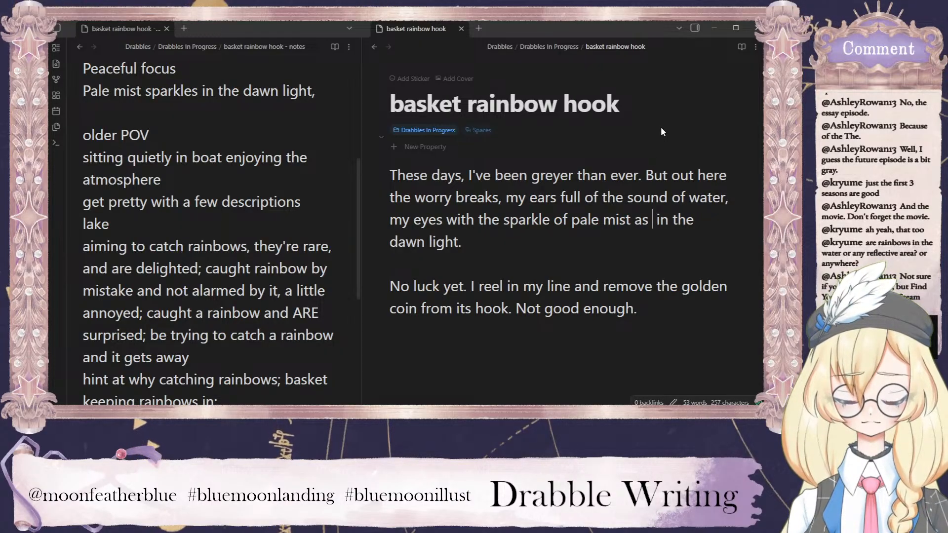
type("kisses the lake i")
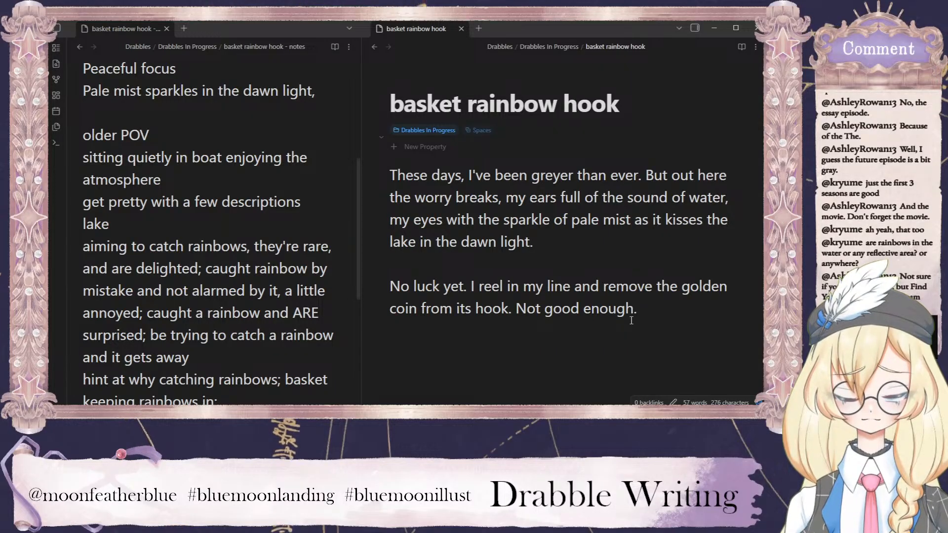
Remove "Not good enough." from the second paragraph and try a replacement sentence starting "Only one".
left_click_drag(637, 309, 516, 309)
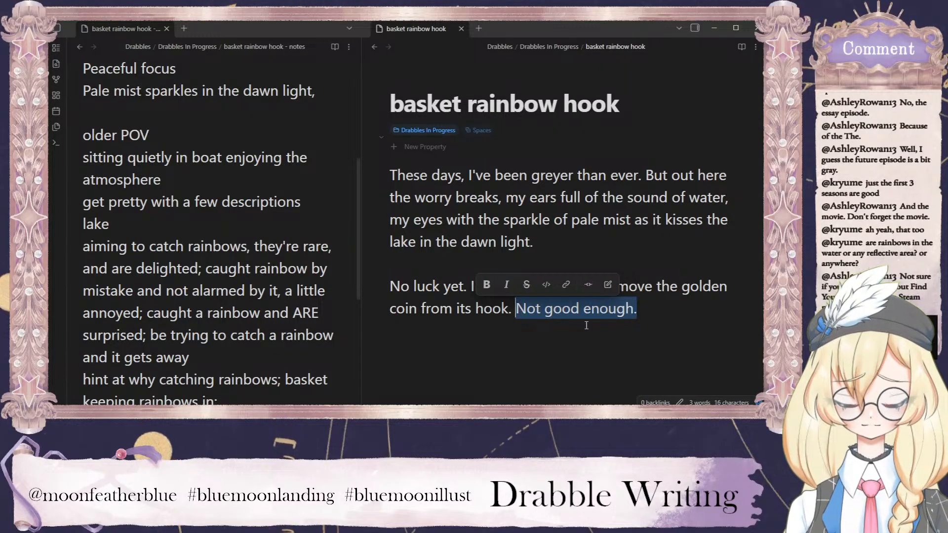
type("Only")
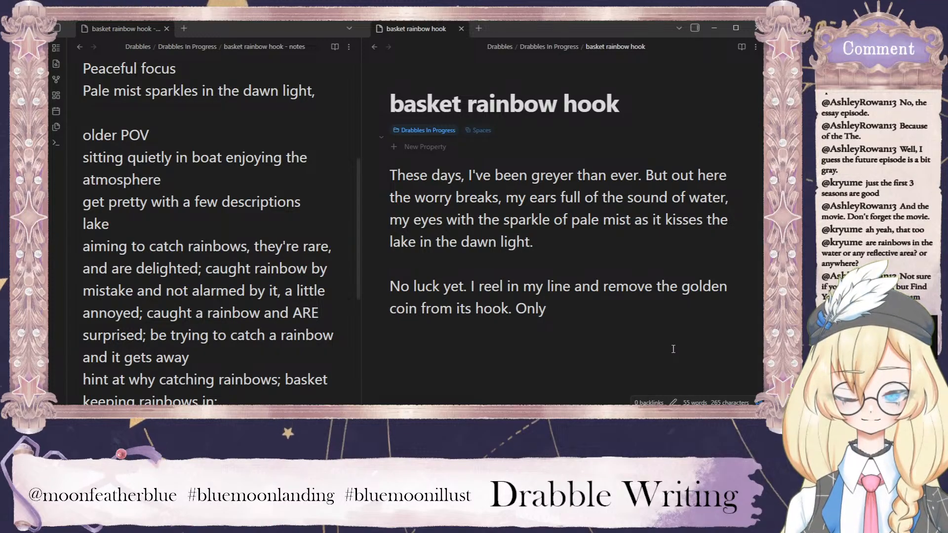
type(" one")
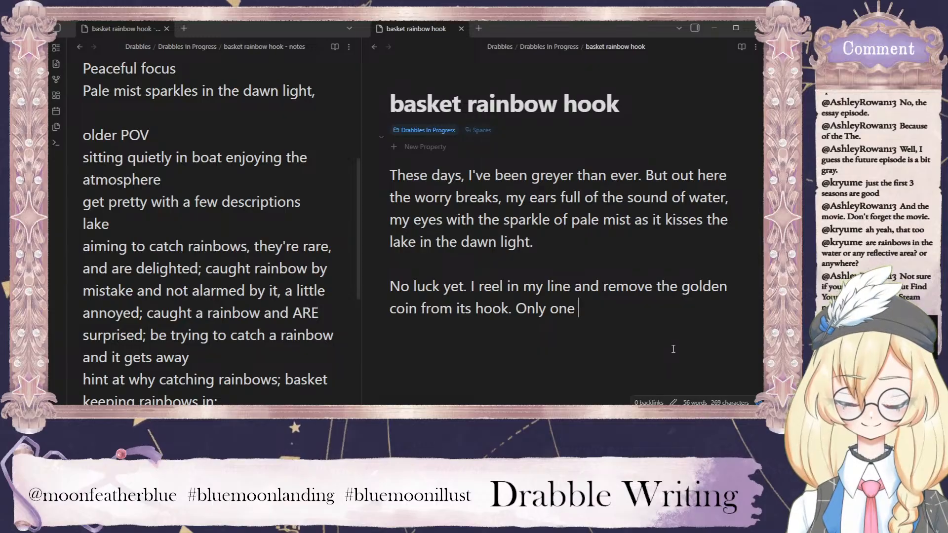
key("BackSpace")
key("BackSpace")
key("BackSpace")
key("BackSpace")
key("BackSpace")
key("BackSpace")
key("BackSpace")
key("BackSpace")
key("BackSpace")
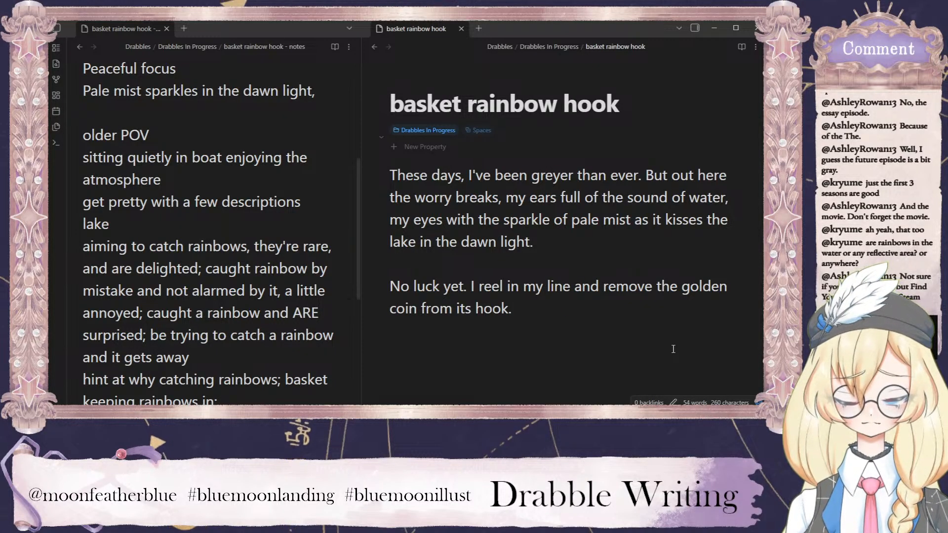
Reword "I reel in my line and remove" in the second paragraph as "Reeling in my line, I remove".
left_click_drag(571, 287, 473, 287)
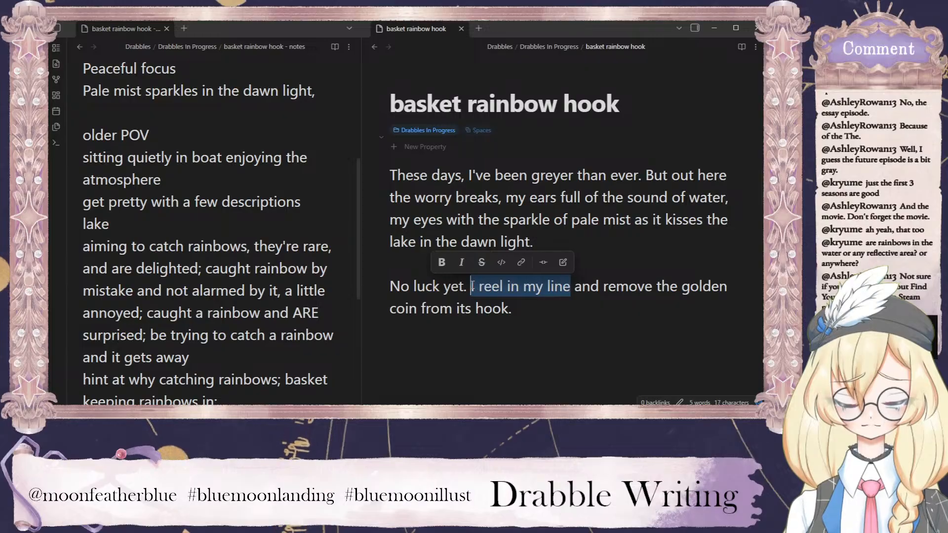
type("Reeling")
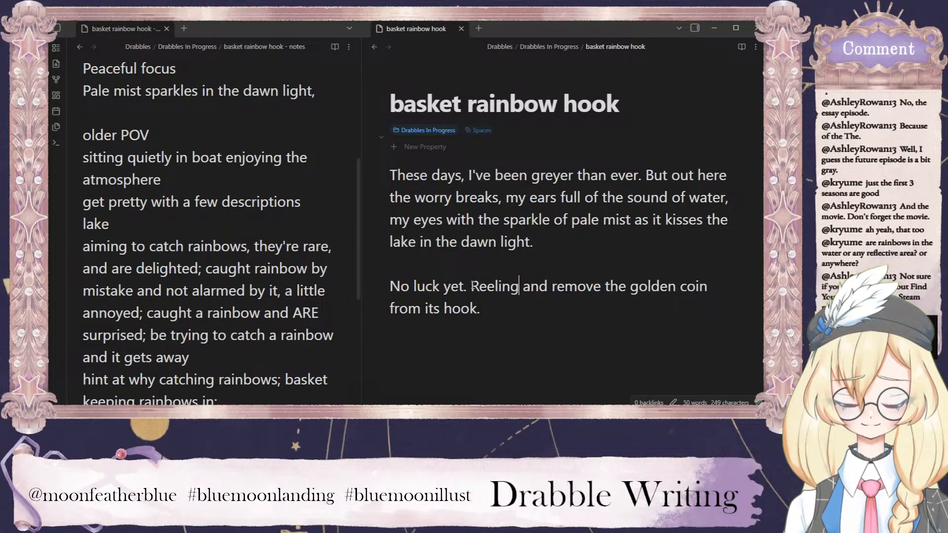
type(" in my line,")
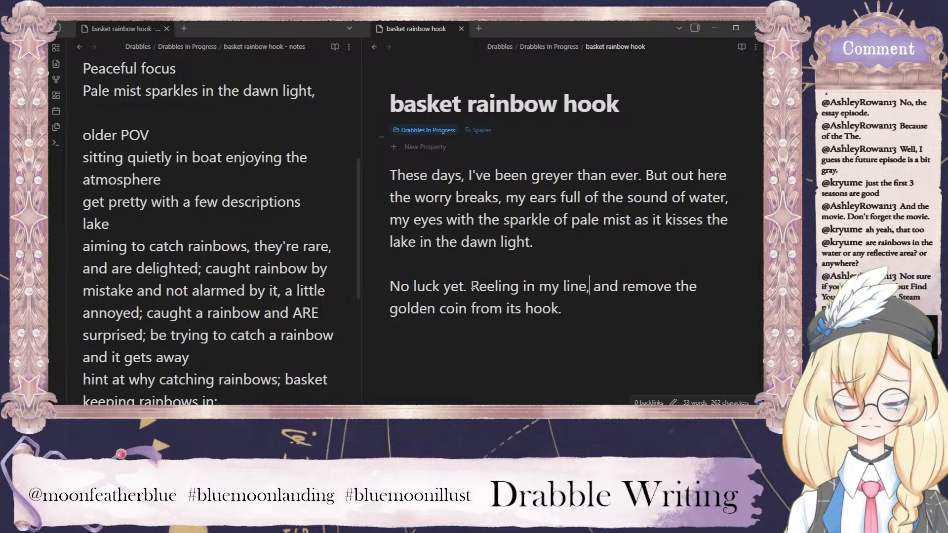
double_click(605, 287)
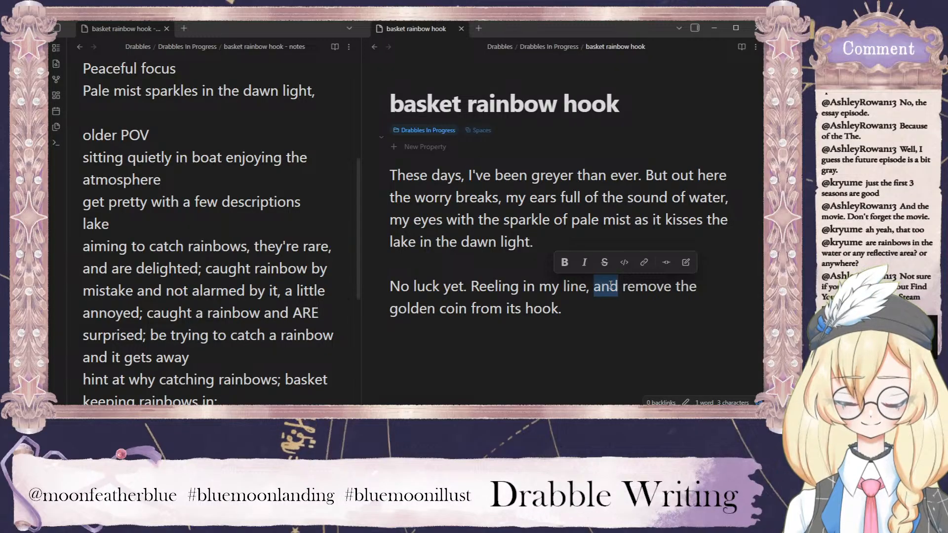
type("I")
left_click(537, 305)
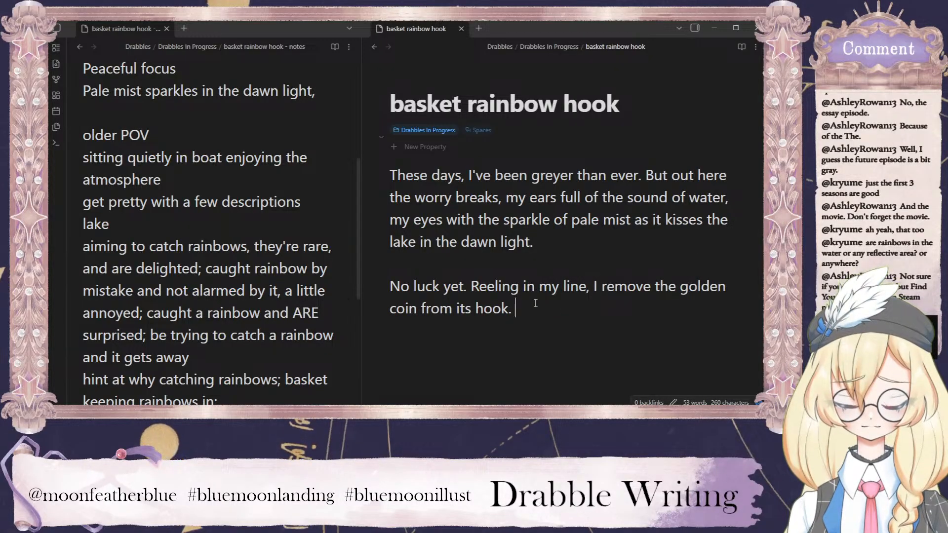
Extend the second paragraph's last sentence after "hook" with "and slip the".
key("BackSpace")
type("and ")
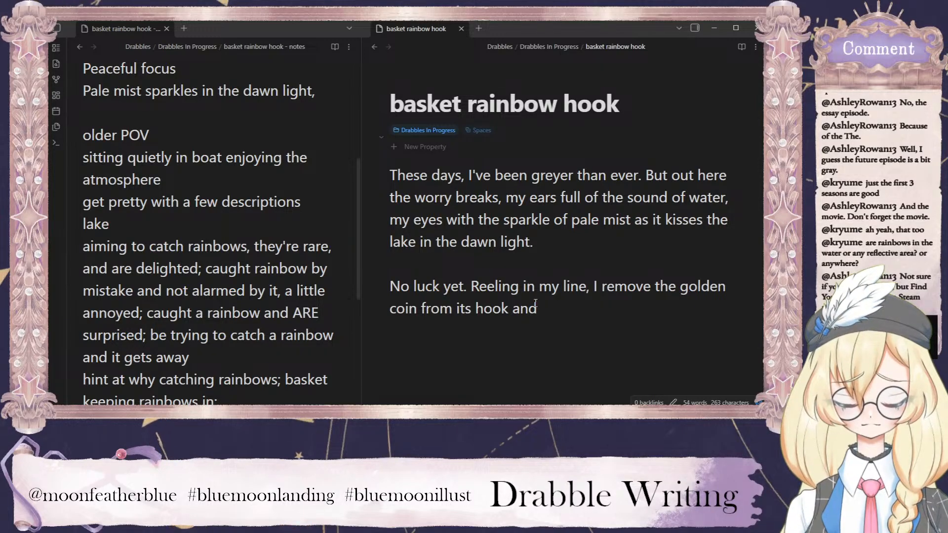
type("slip the")
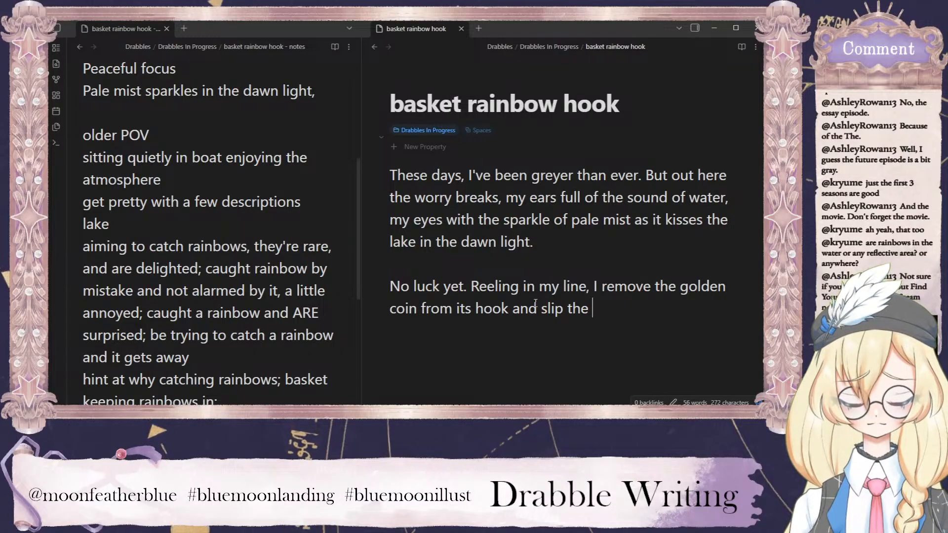
Replace "slip the" at the end of the second paragraph so the sentence continues "and, my hesitation but a flicker,".
left_click_drag(592, 316, 537, 310)
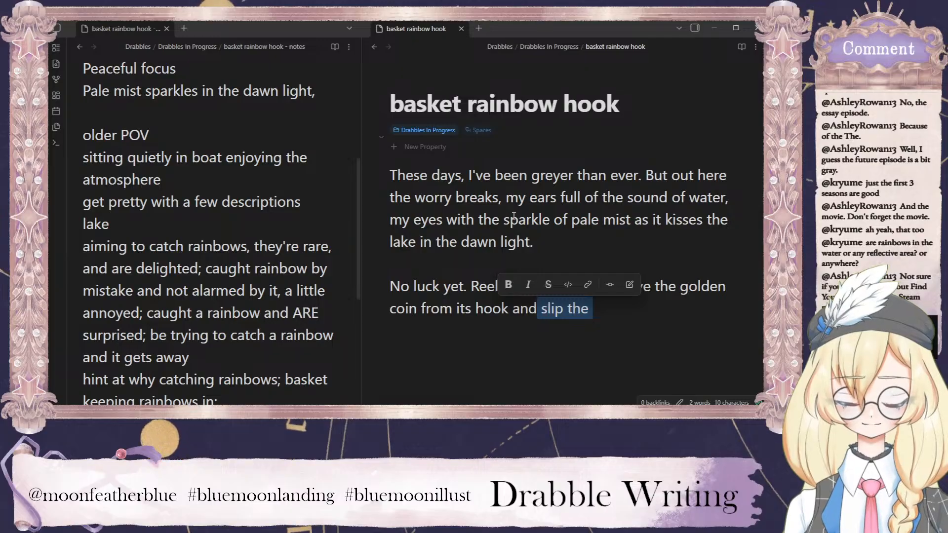
type(", my hesitation ")
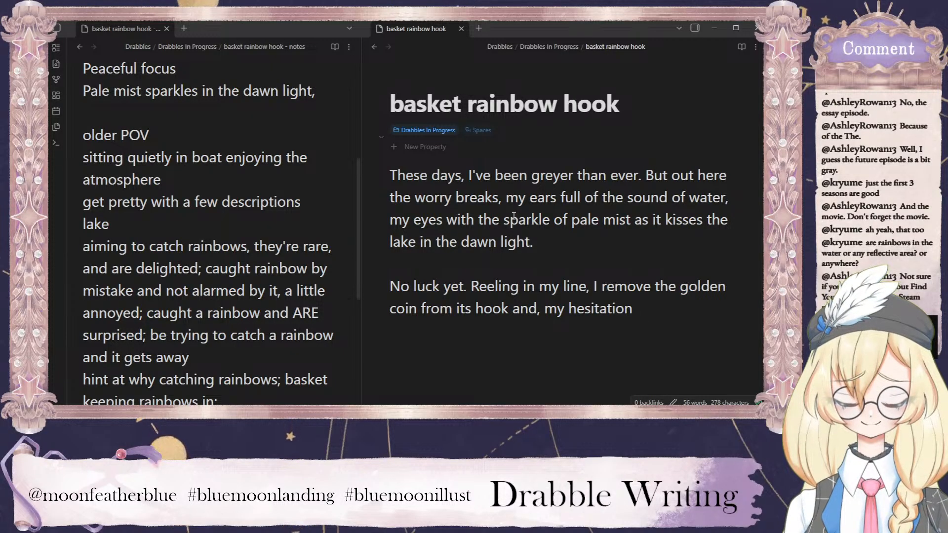
type(" the")
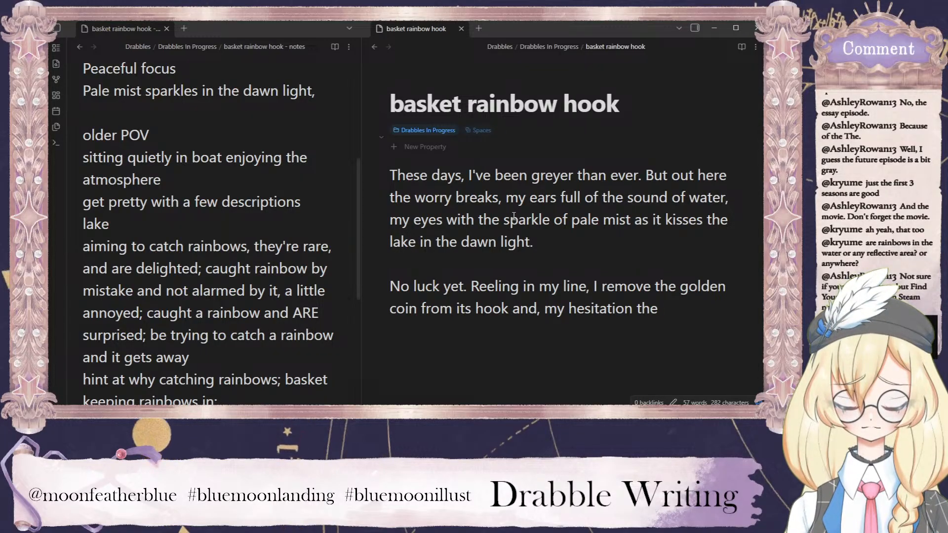
type("bare")
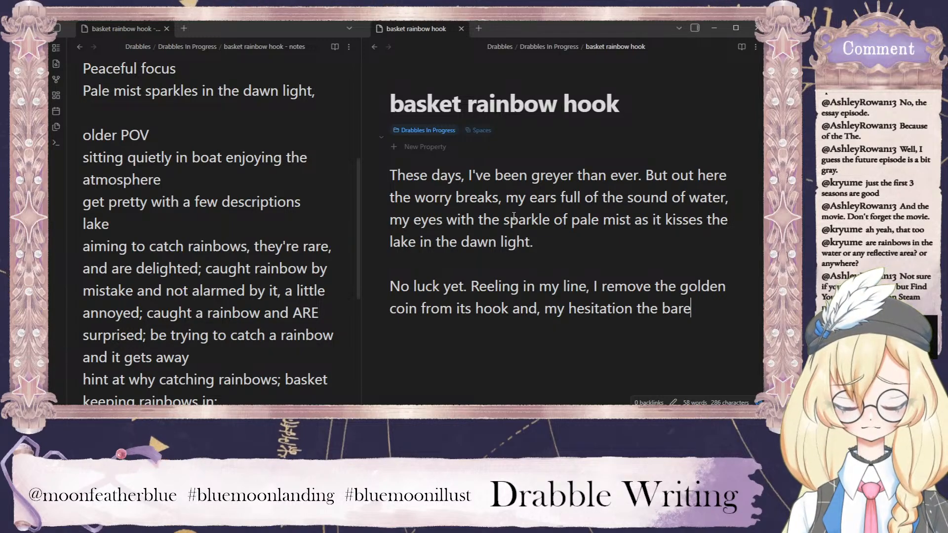
key("BackSpace")
key("BackSpace")
key("BackSpace")
key("BackSpace")
key("BackSpace")
key("BackSpace")
key("BackSpace")
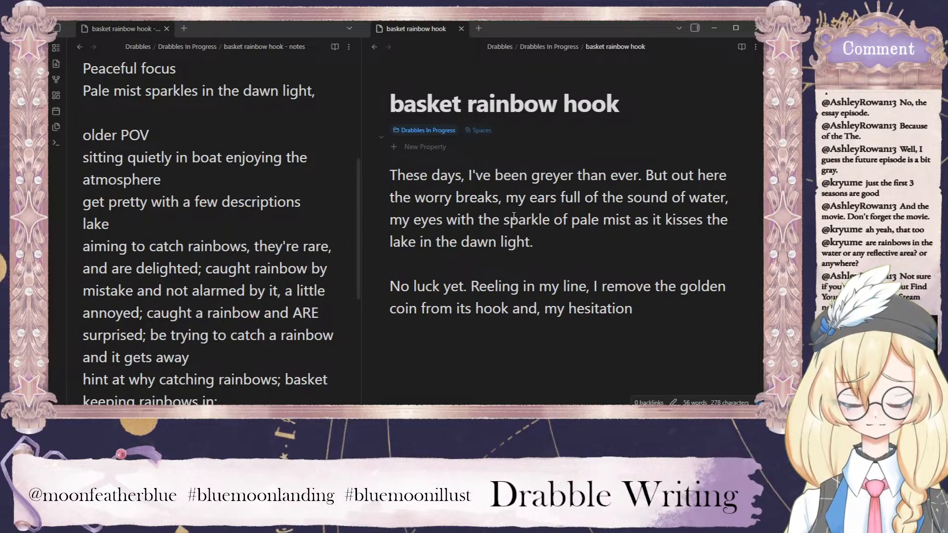
type("but a flicker,")
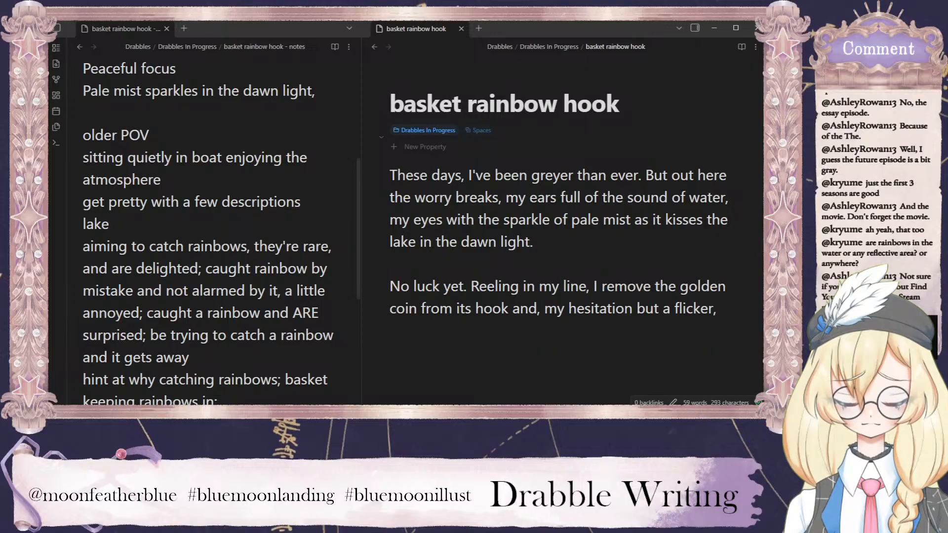
Try continuing the second paragraph with "slip the wedding ring from my finger", and cut the word "wedding".
type("slip")
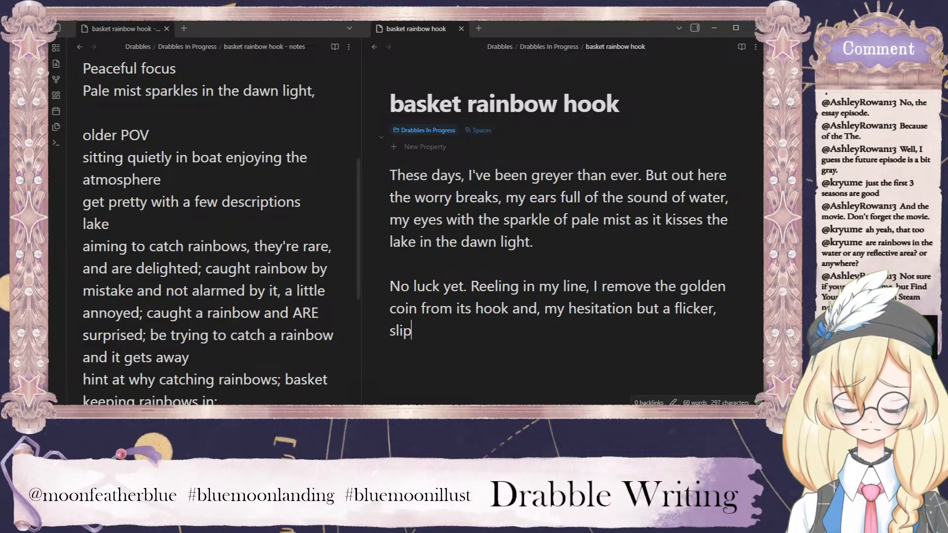
type(" the wedding ")
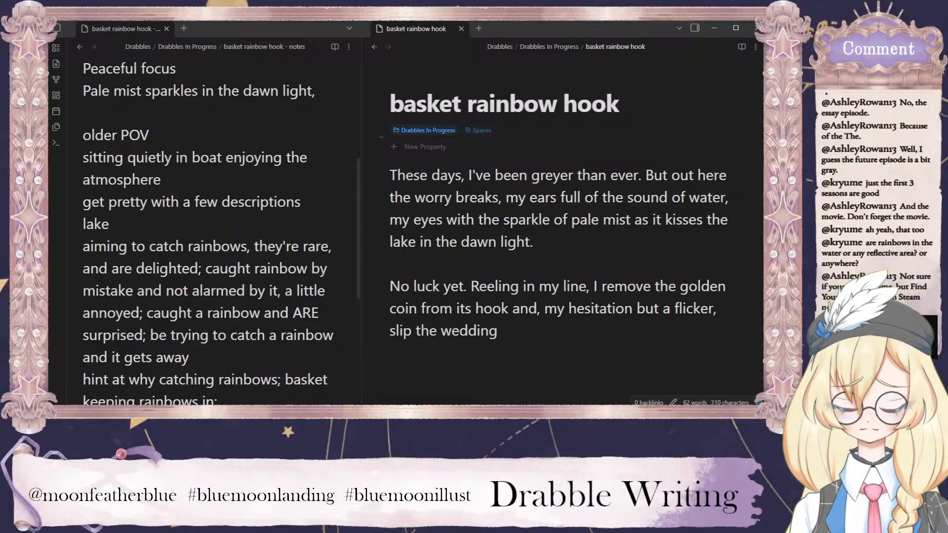
type("ring from my ")
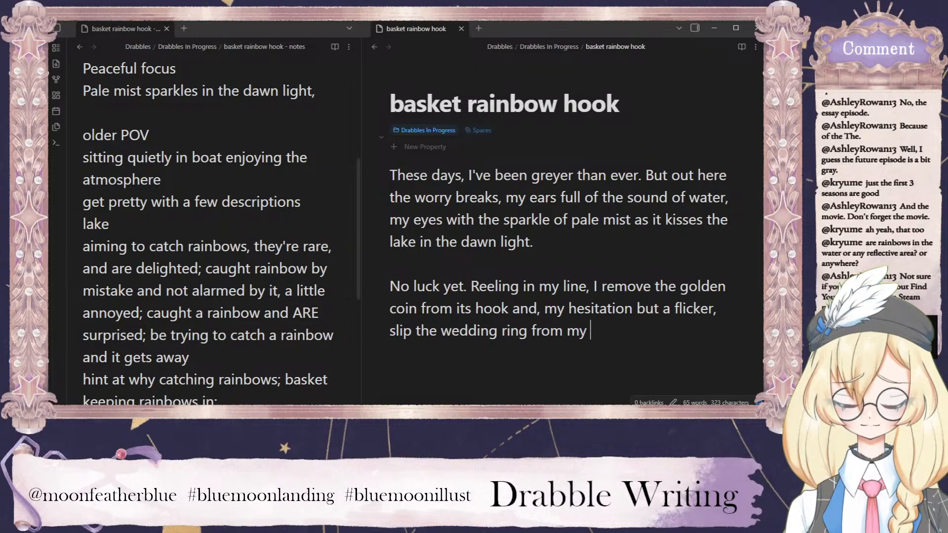
type("finger")
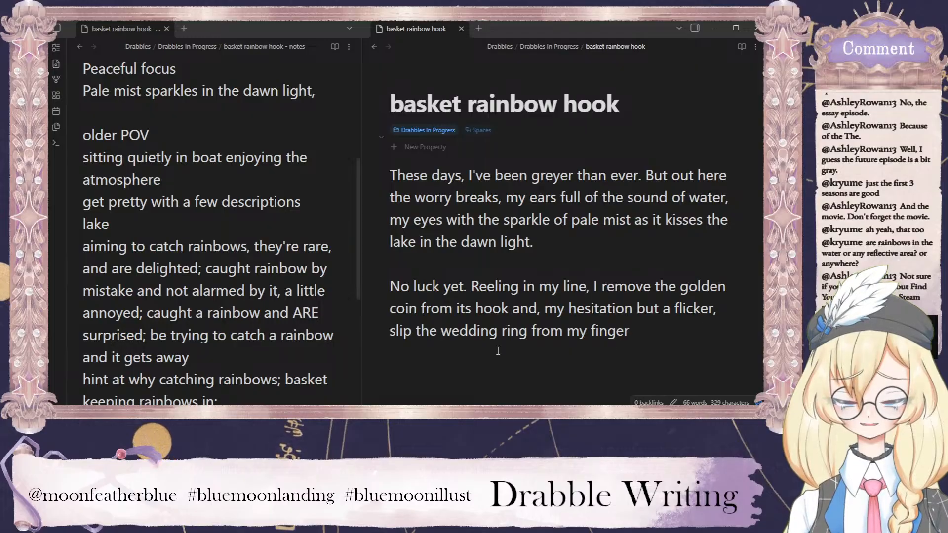
double_click(475, 331)
key("BackSpace")
key("BackSpace")
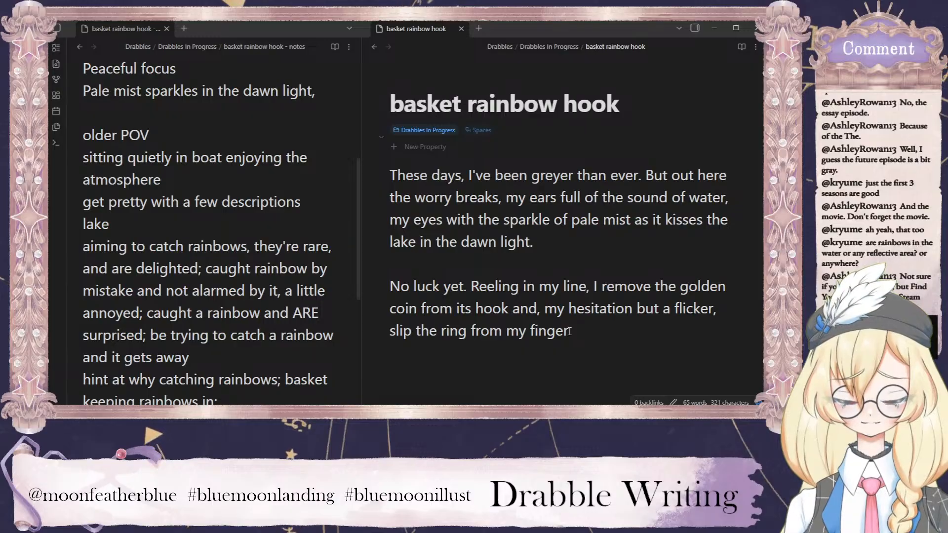
Replace the clause "slip the ring from my finger" with "replace it with the ring from my finger.".
left_click_drag(577, 333, 378, 329)
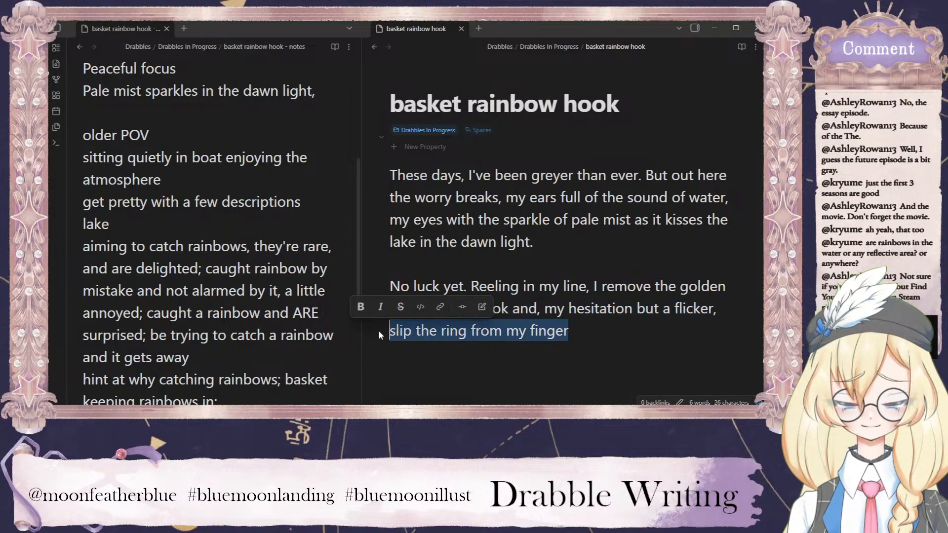
type("repjlac")
key("BackSpace")
key("BackSpace")
key("BackSpace")
key("BackSpace")
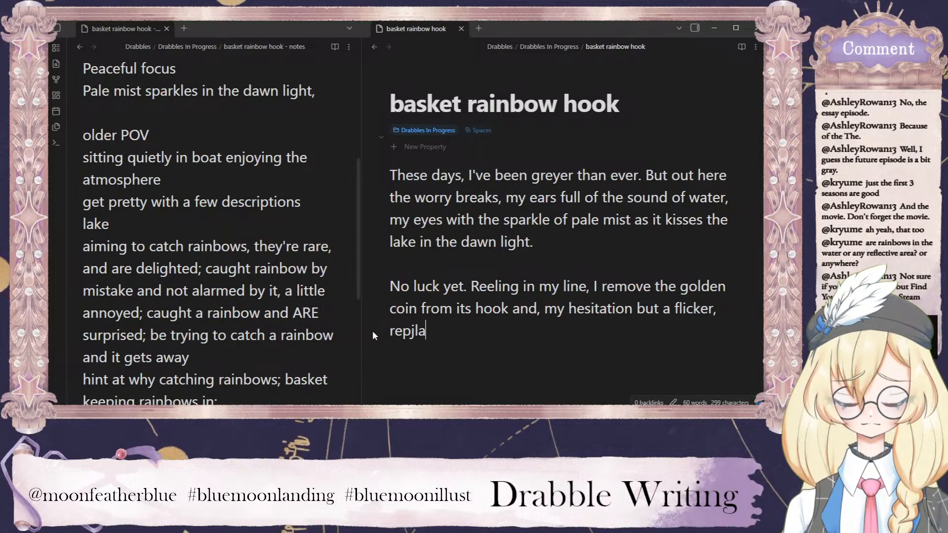
type("lace it with the rig")
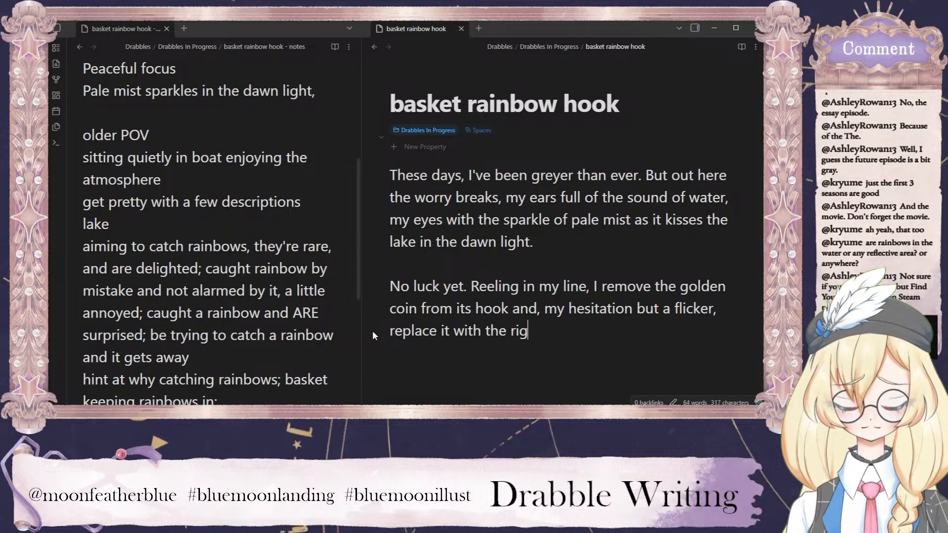
key("BackSpace")
type("ng from my")
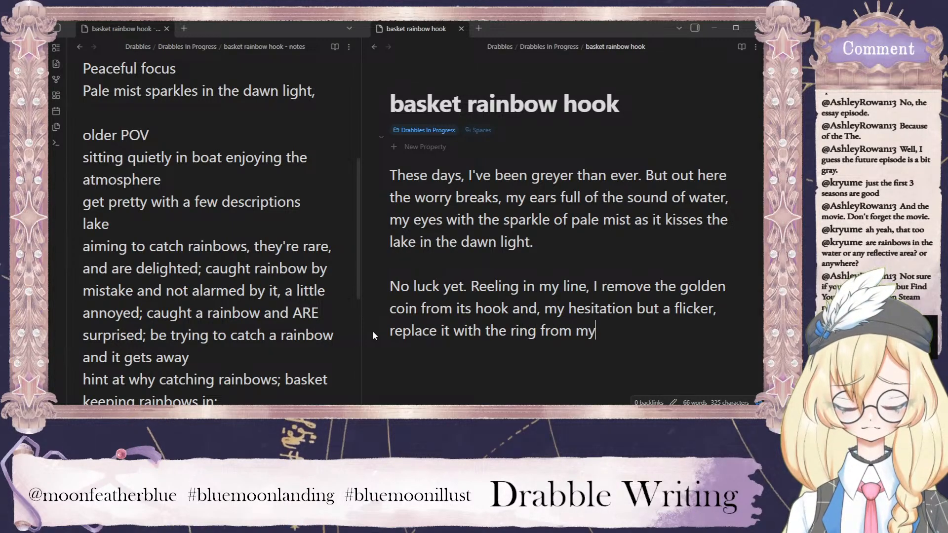
type(" figer.")
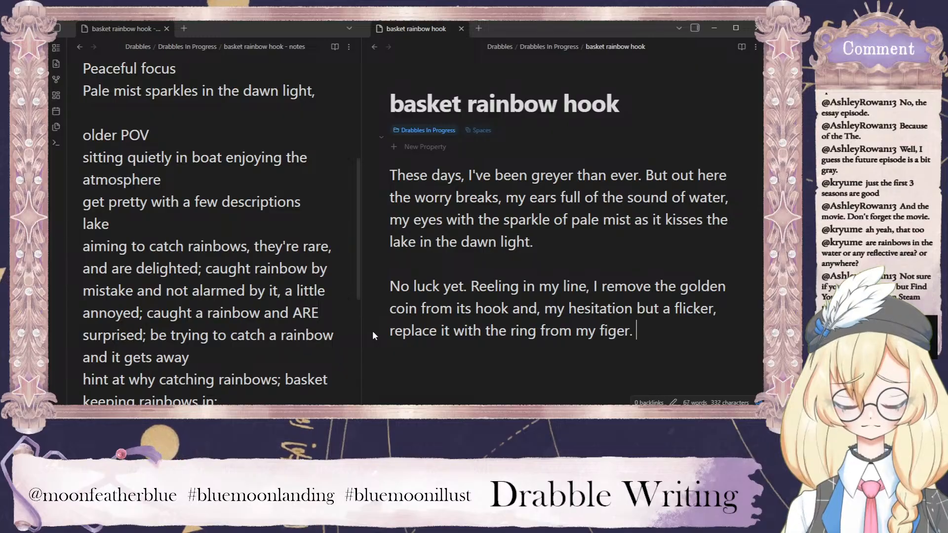
key("BackSpace")
key("BackSpace")
key("BackSpace")
type("nger")
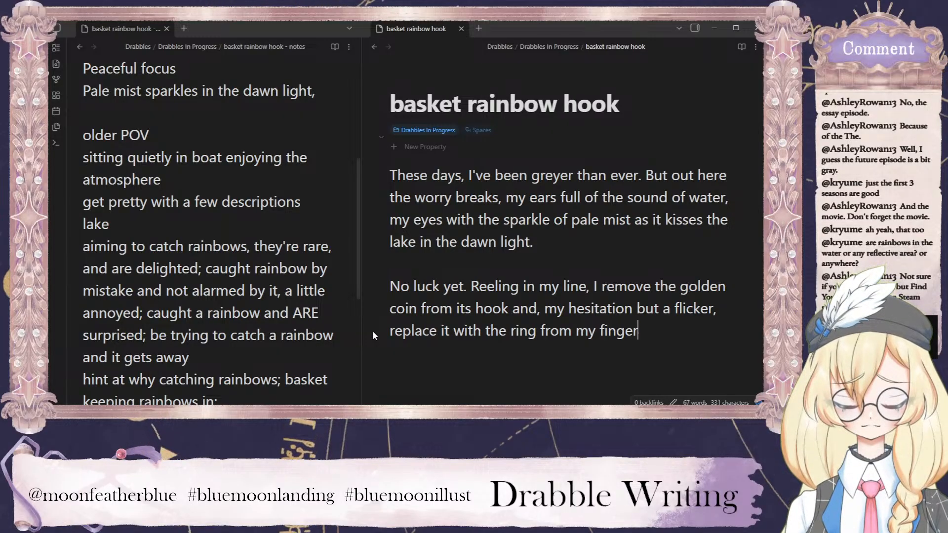
type(".")
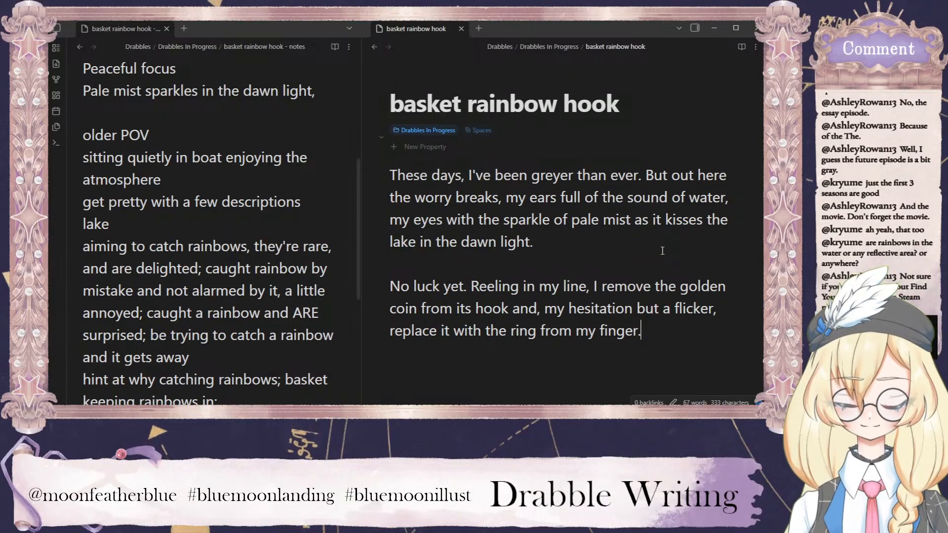
Start a third paragraph with "I cast again and sit", separated from the second by a blank line.
key("Return")
key("Return")
type("I ")
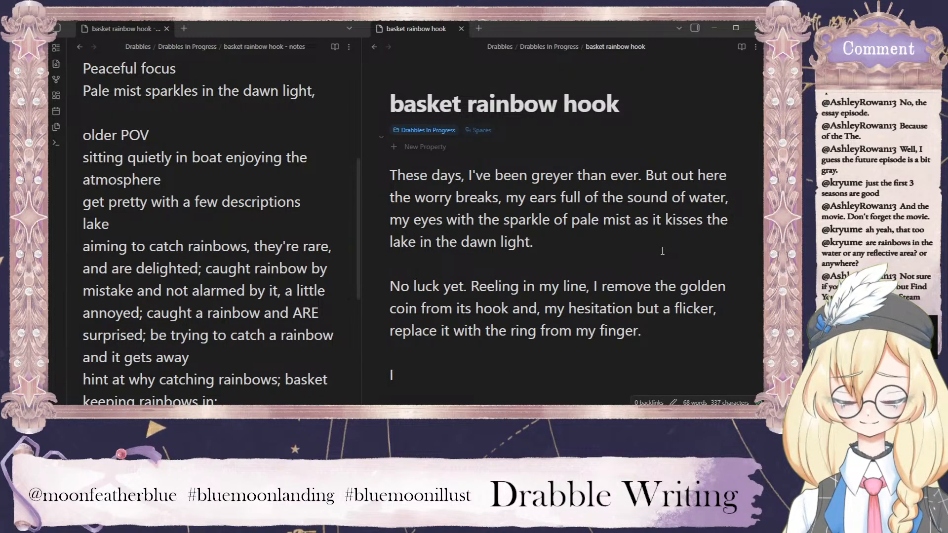
type("cast again")
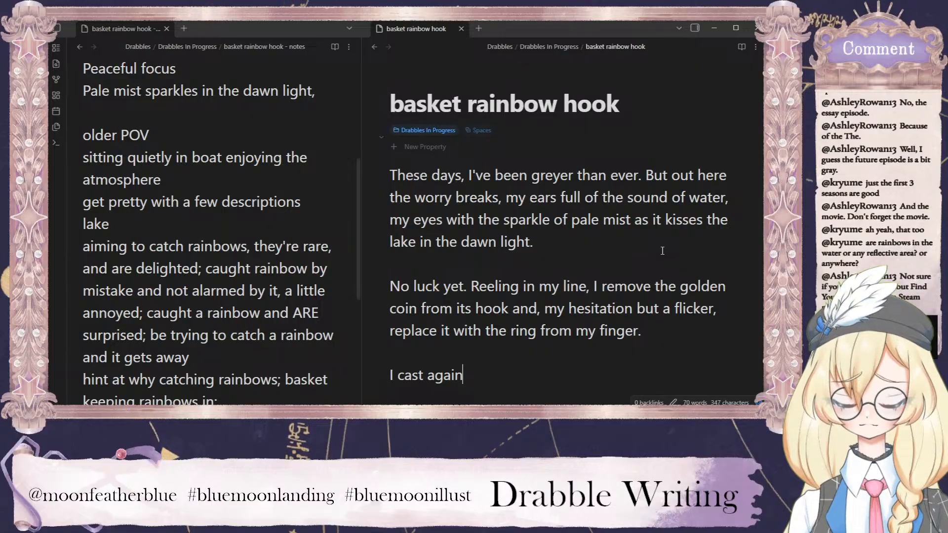
scroll(619, 211, "down", 3)
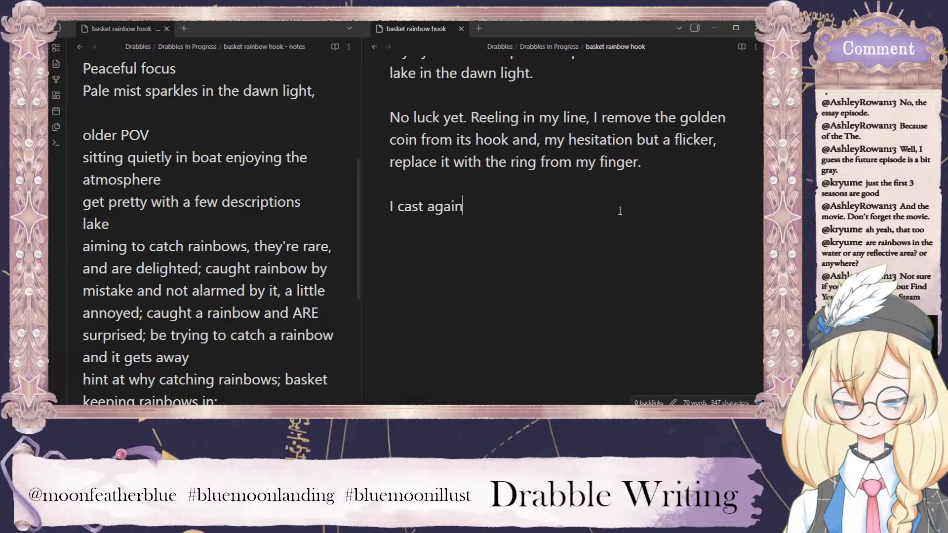
type("and sit ")
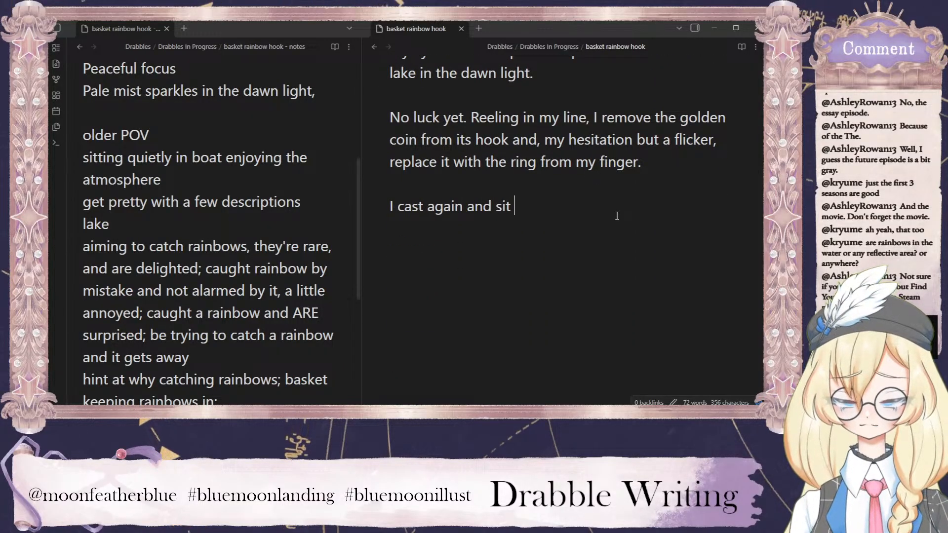
type("i pea")
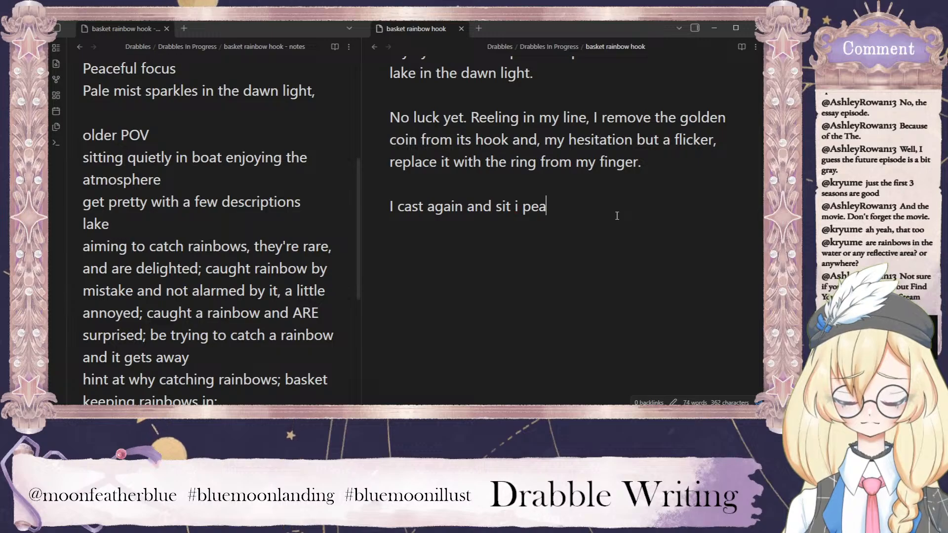
Complete the third paragraph after "sit" with ", my stillness peaceful. Focussed.".
key("BackSpace")
key("BackSpace")
key("BackSpace")
key("BackSpace")
key("BackSpace")
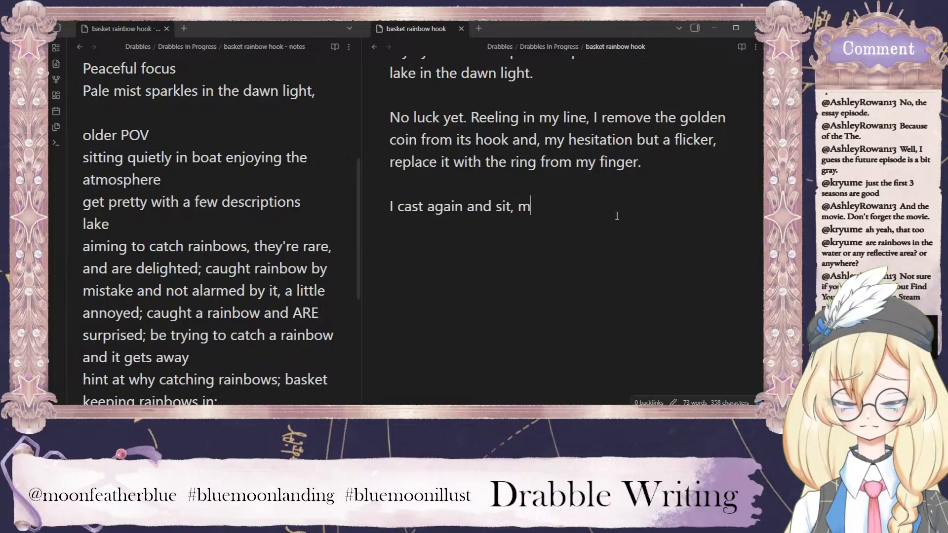
type("illness peace")
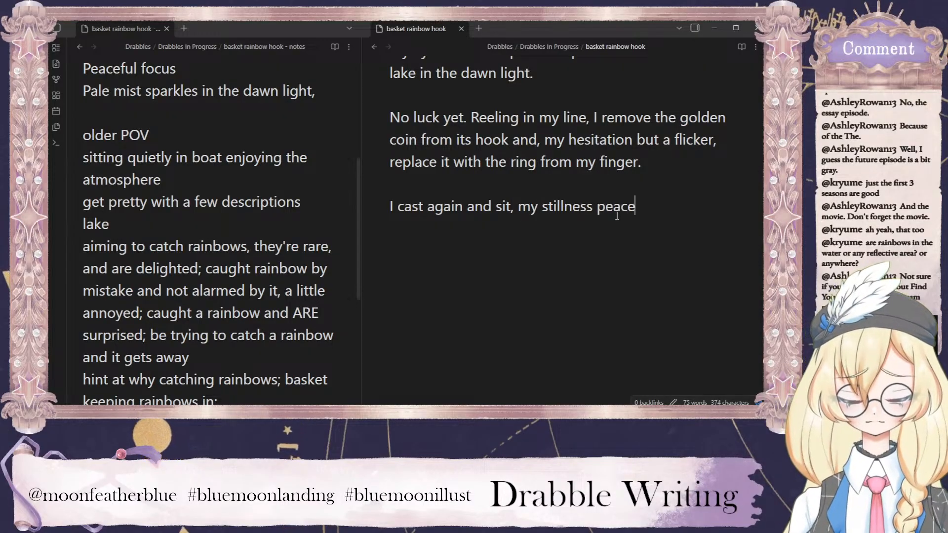
type("ful. Focussed.")
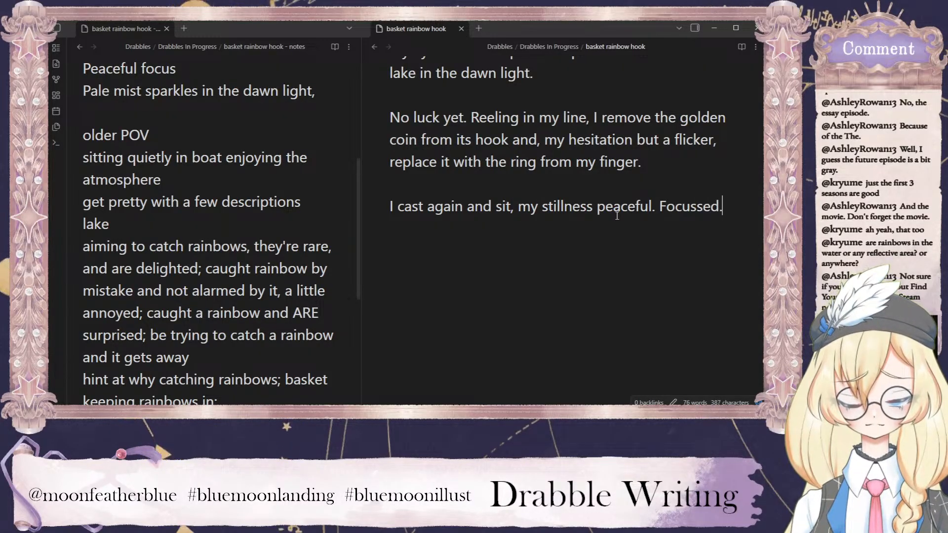
Start a fourth paragraph with "Then colour", separated from the third by a blank line.
scroll(668, 251, "up", 3)
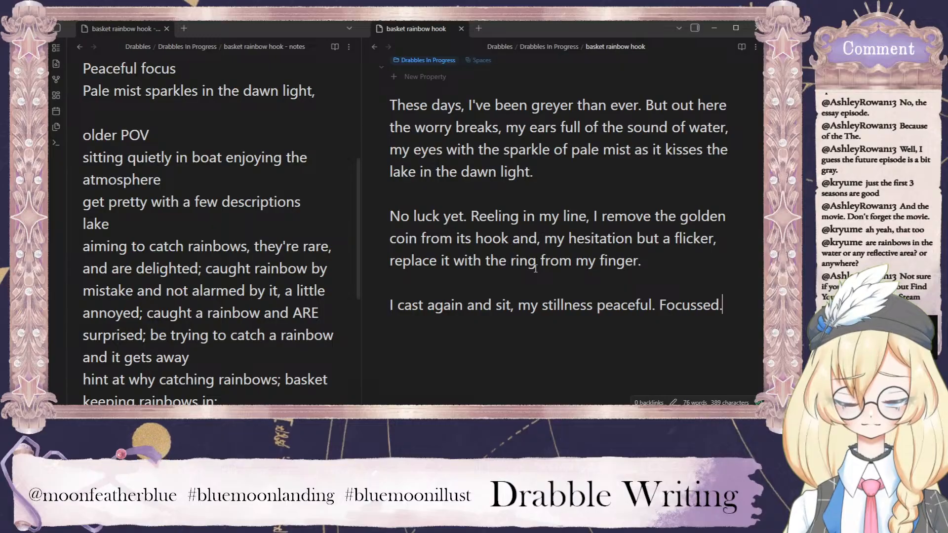
key("Return")
key("Return")
type("Then ")
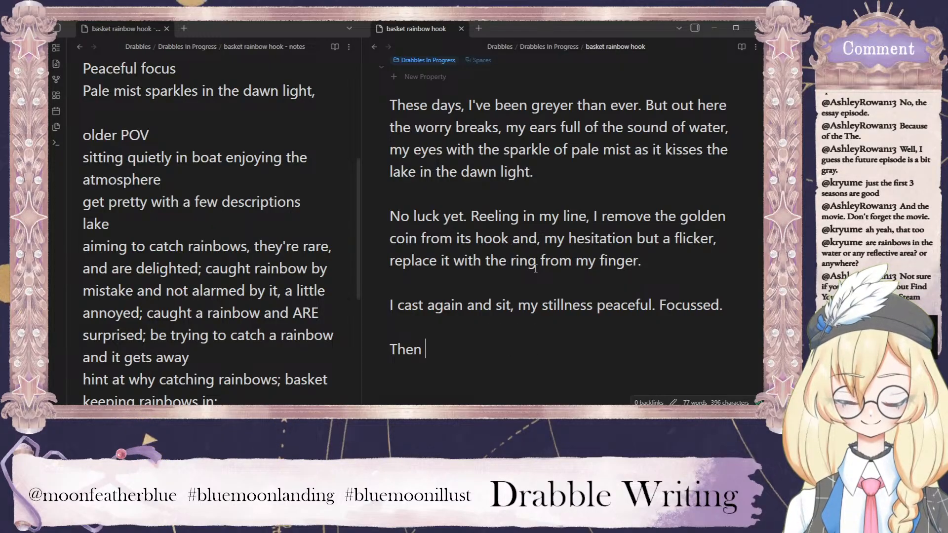
type("c")
key("BackSpace")
key("BackSpace")
key("BackSpace")
key("BackSpace")
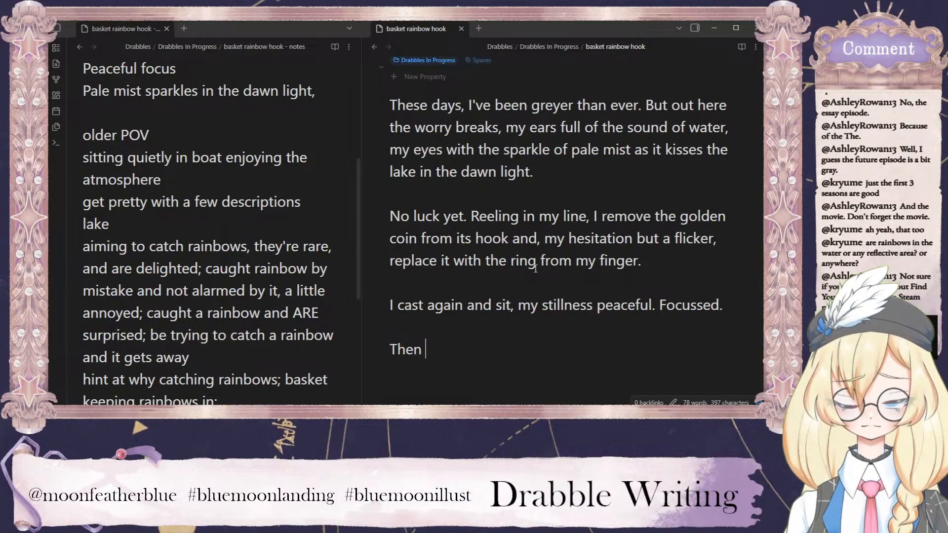
type("en colour f")
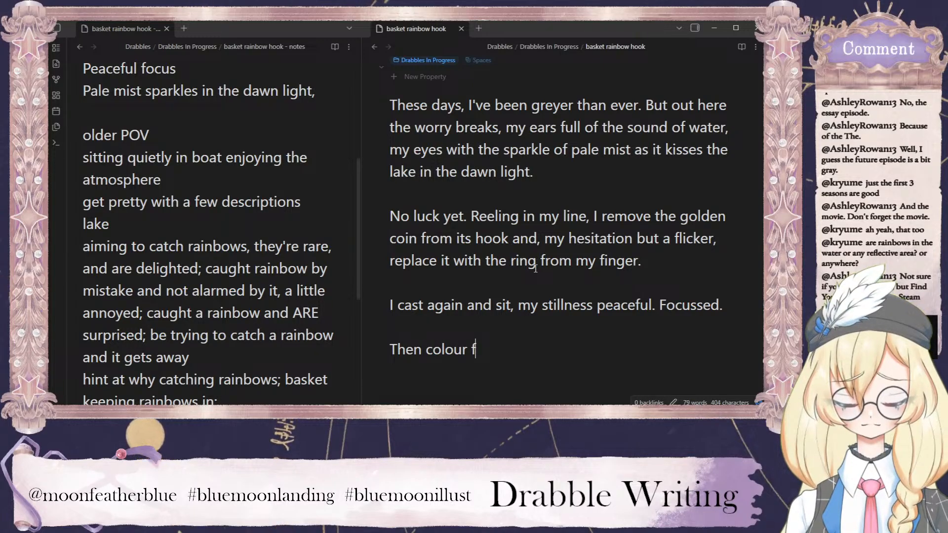
key("BackSpace")
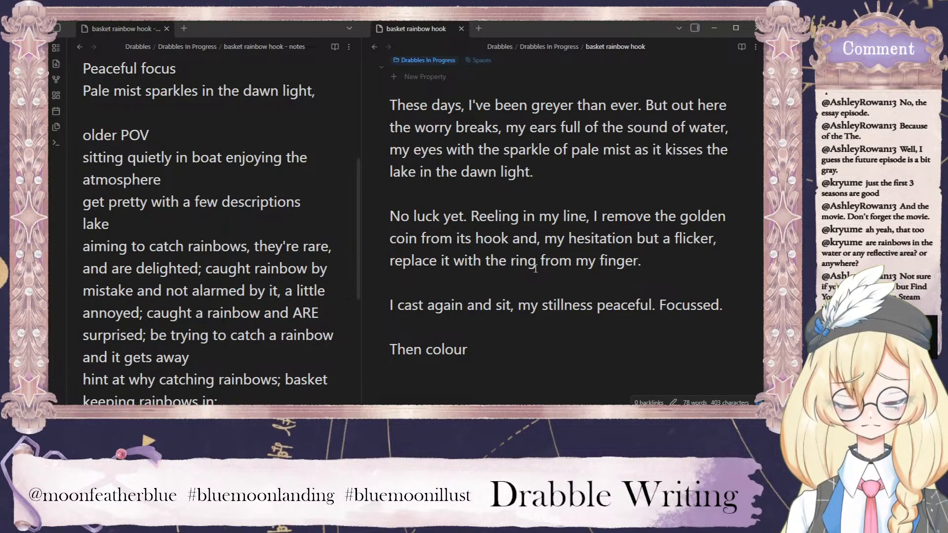
Complete the fourth paragraph after "Then colour" with "catches the edge of my eye.".
type("cat")
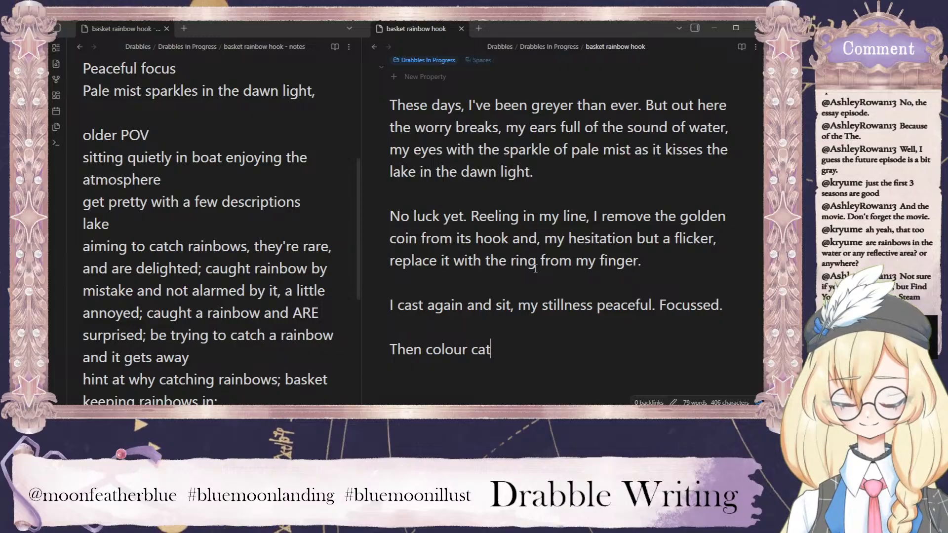
type("ches the edg")
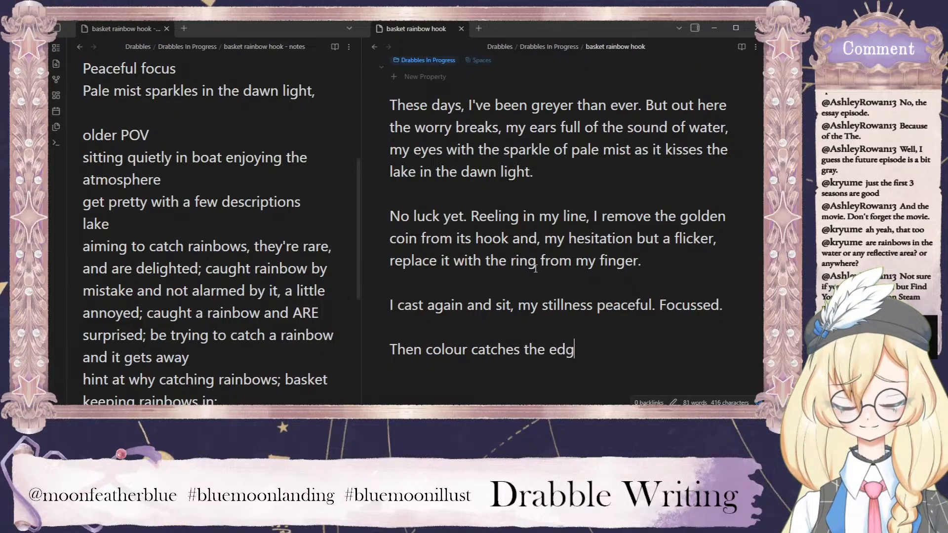
type("e of my eye")
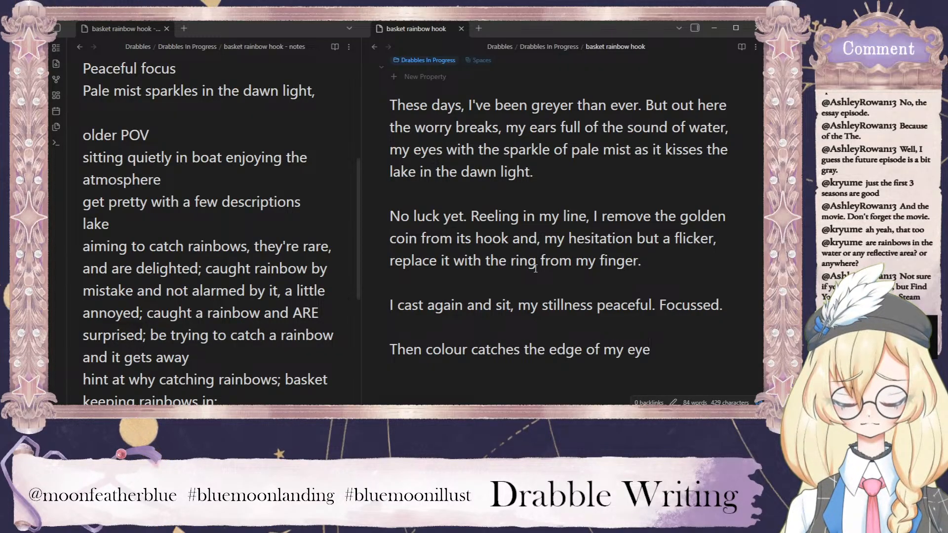
type(".")
Start a fifth paragraph with "Spinning", leaving a blank line after the fourth.
key("Return")
type("Spl")
key("BackSpace")
key("BackSpace")
key("BackSpace")
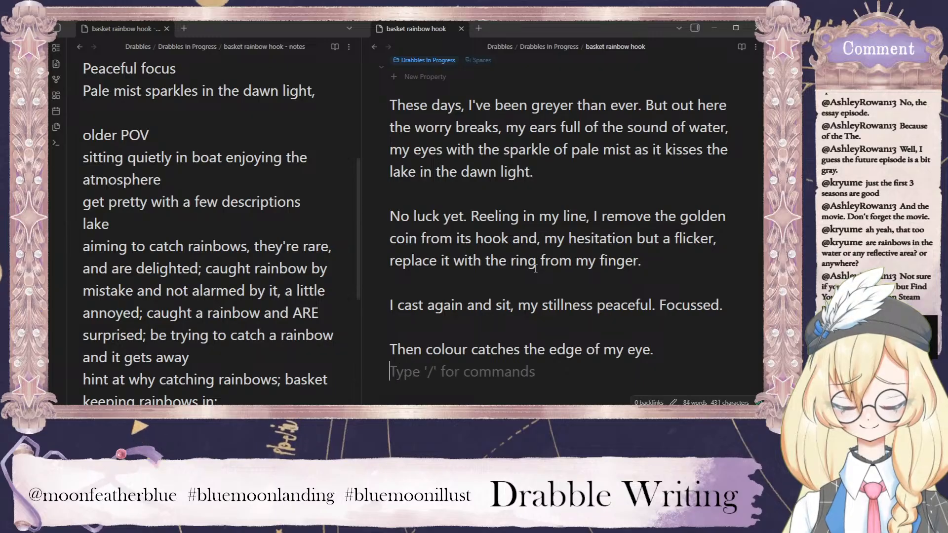
key("Return")
type("Spinniojng")
key("BackSpace")
key("BackSpace")
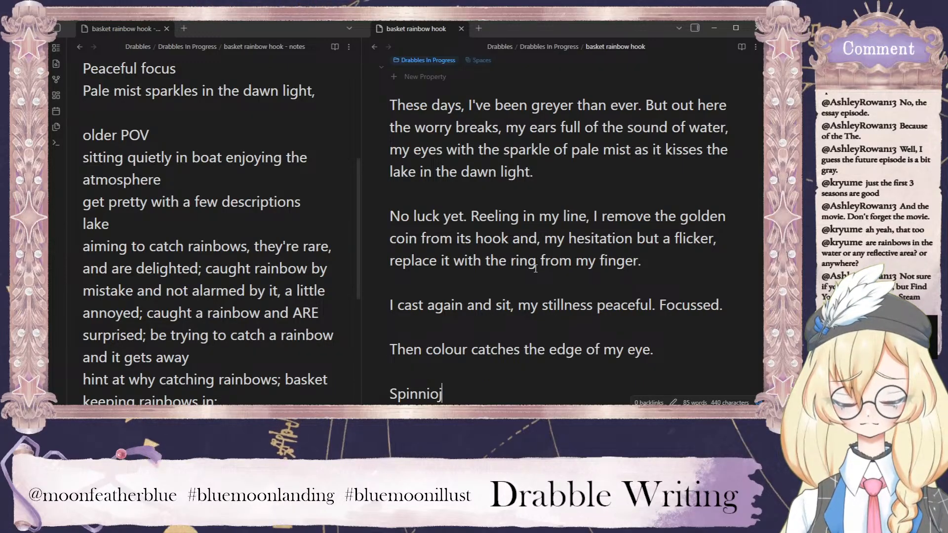
key("BackSpace")
key("BackSpace")
type("ng")
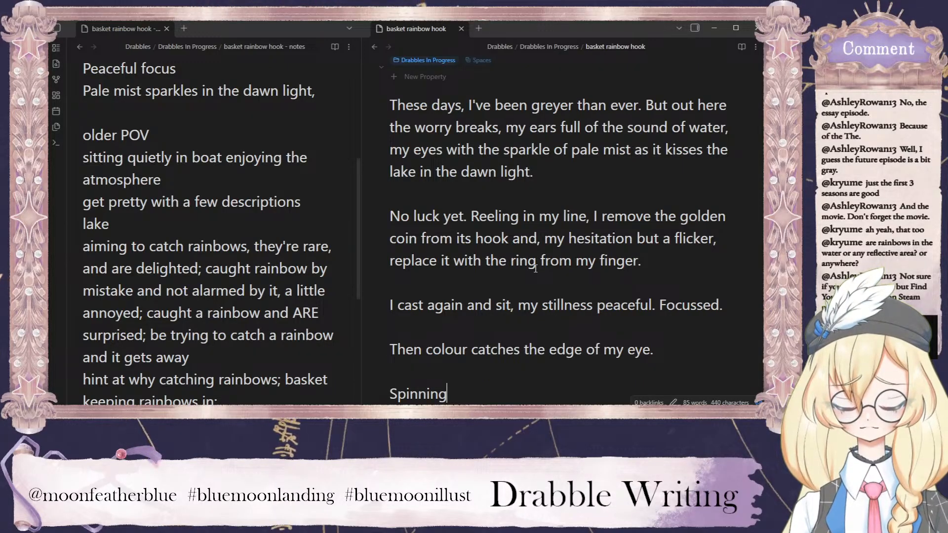
type(", water fl")
Continue the fifth paragraph after "Spinning" with ", water splashing".
key("BackSpace")
key("BackSpace")
key("BackSpace")
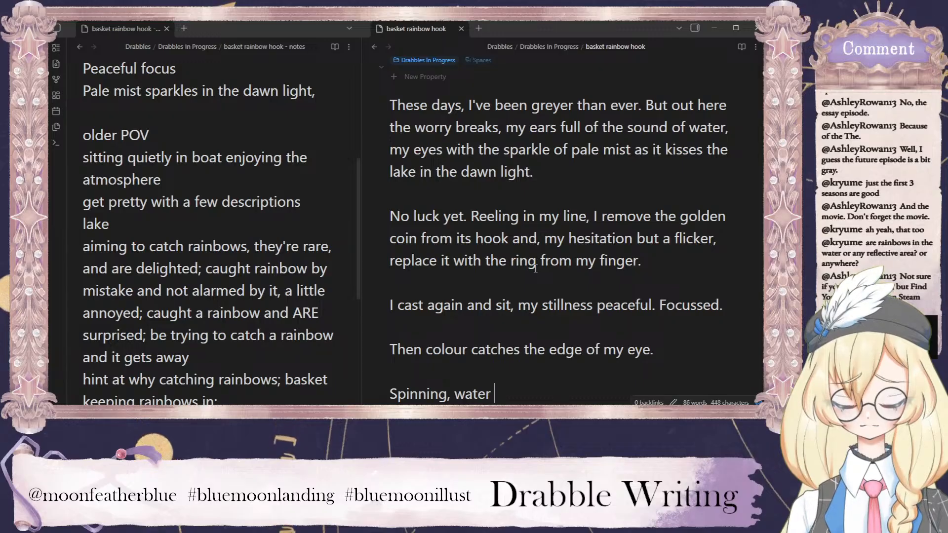
type("spashing wi")
key("BackSpace")
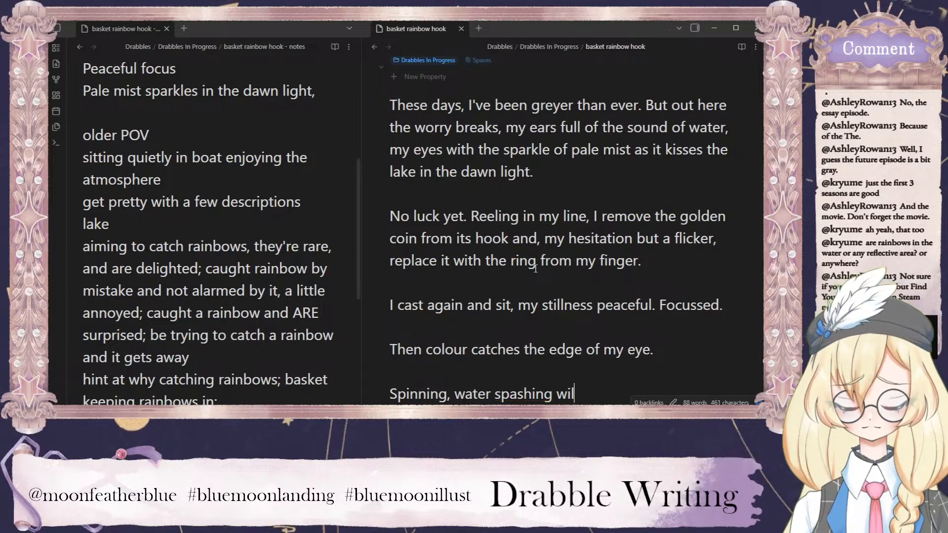
key("BackSpace")
key("BackSpace")
key("BackSpace")
key("BackSpace")
key("BackSpace")
key("BackSpace")
key("BackSpace")
key("BackSpace")
key("BackSpace")
type("plashing")
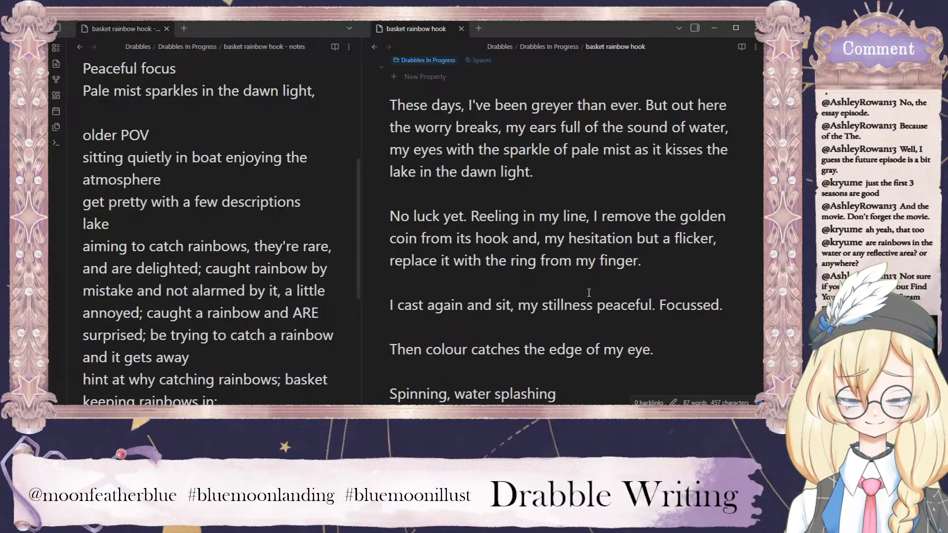
Replace the word "splashing" in the fifth paragraph with "sloshing".
scroll(588, 293, "down", 2)
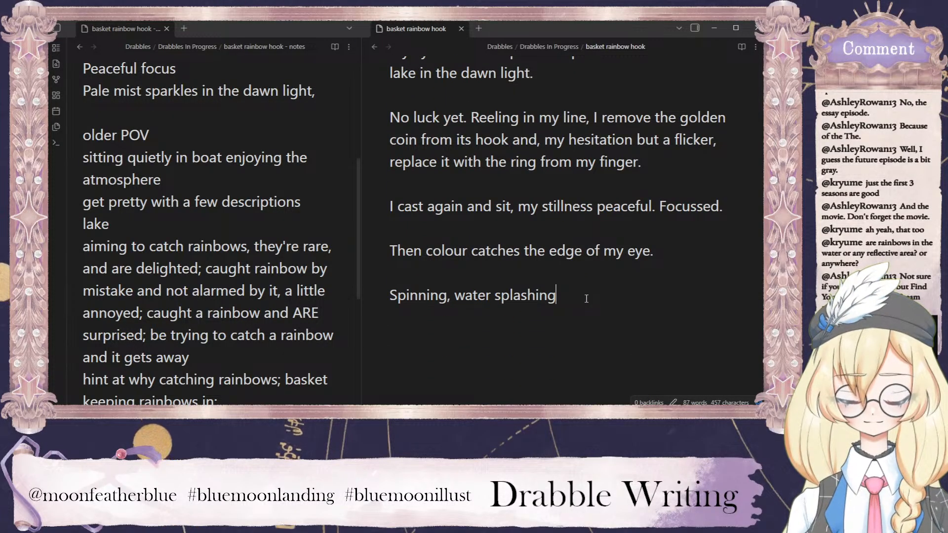
key("BackSpace")
key("BackSpace")
key("BackSpace")
key("BackSpace")
key("BackSpace")
key("BackSpace")
key("BackSpace")
key("BackSpace")
key("BackSpace")
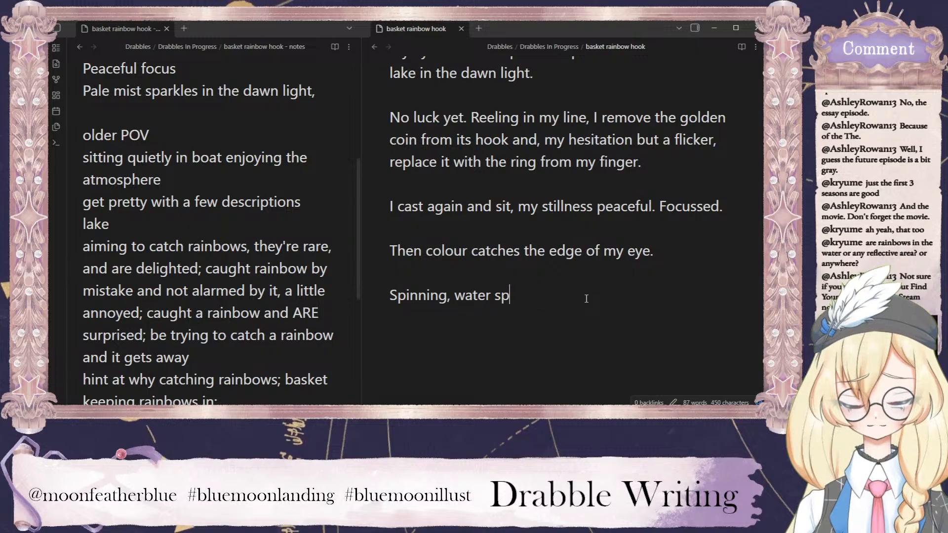
type("sloshing ")
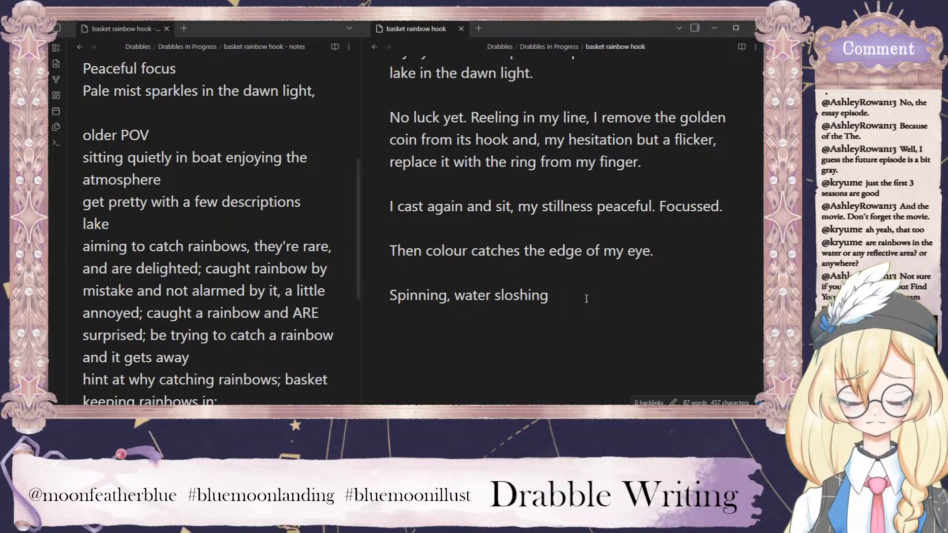
type("as I ")
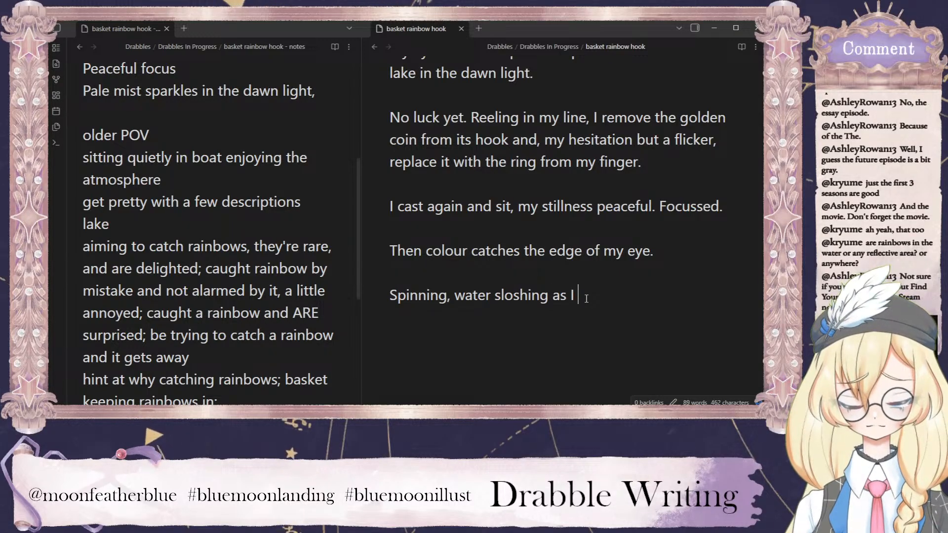
type("destabils")
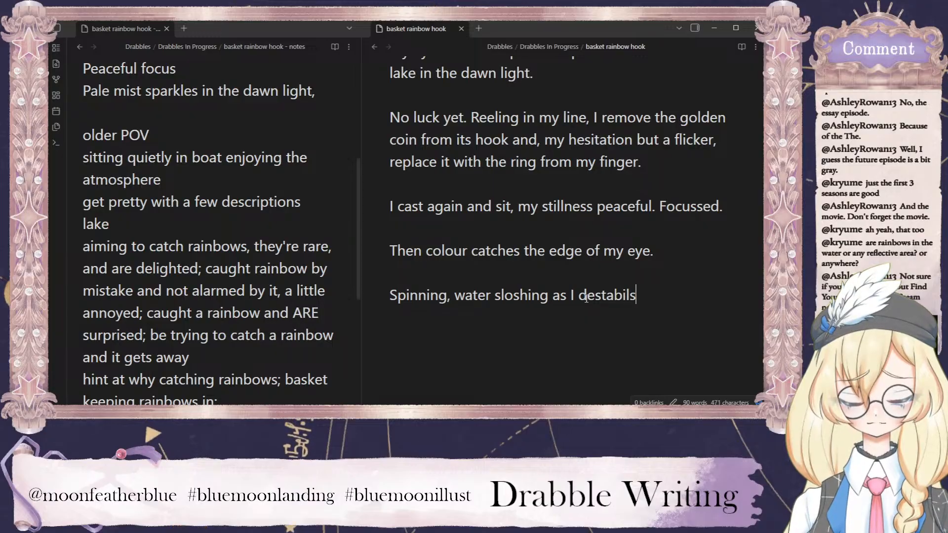
Extend the sentence after "water sloshing" with "as I destabilise my boat".
key("BackSpace")
type("ise ")
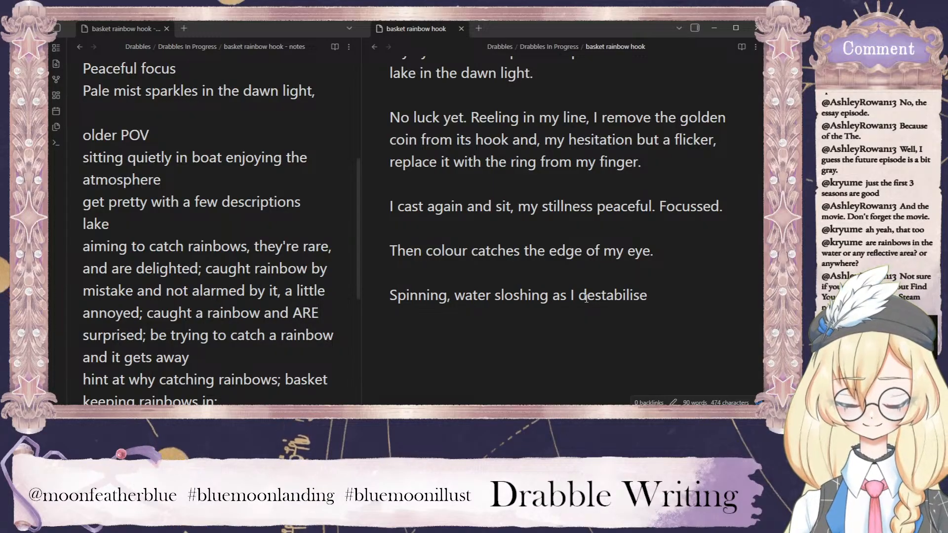
type("my boat, I")
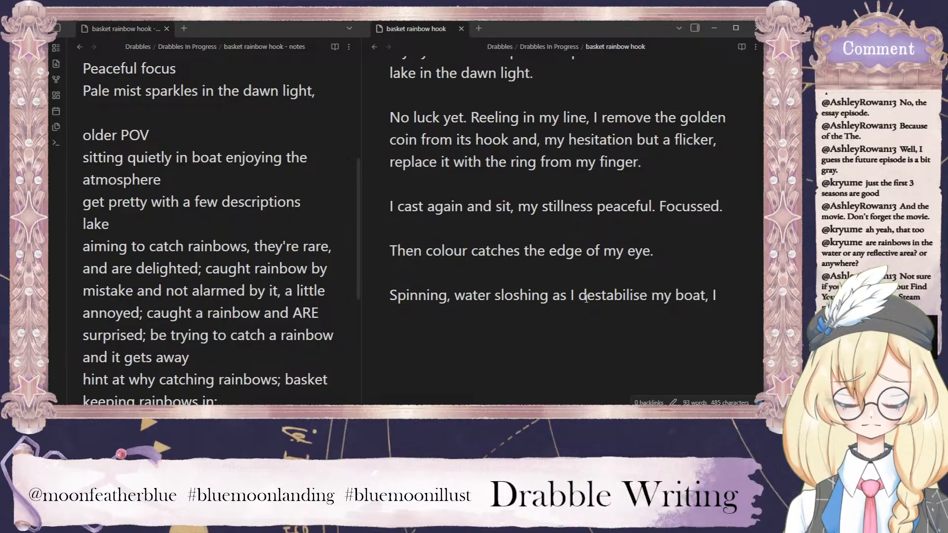
type(" rapid,ly")
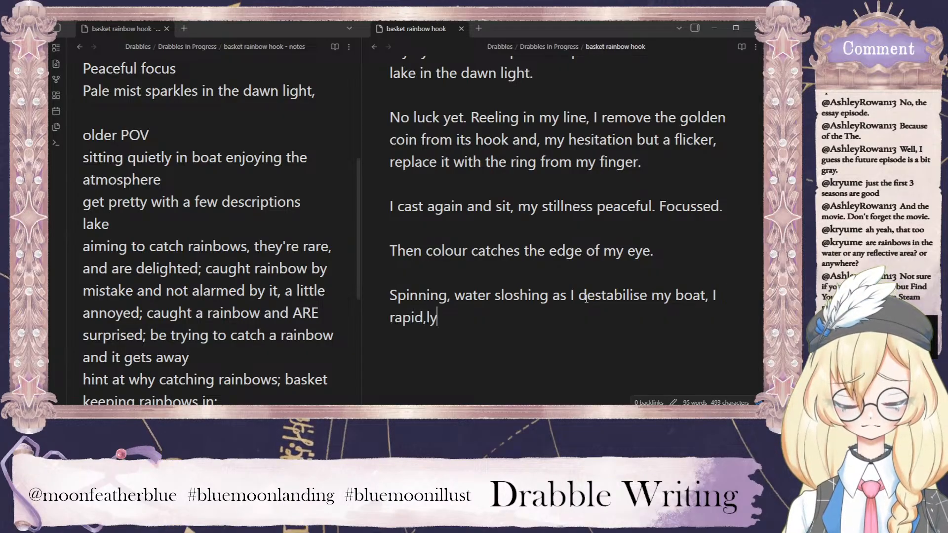
Add the main clause ", I rapidly pull in my line and recast" after "my boat".
key("BackSpace")
key("BackSpace")
type("ly ")
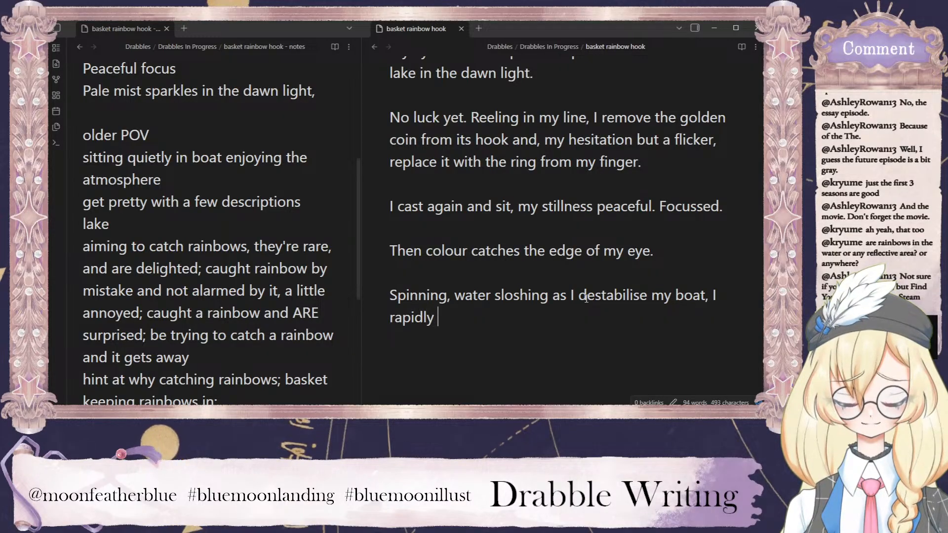
type("pull in my line ")
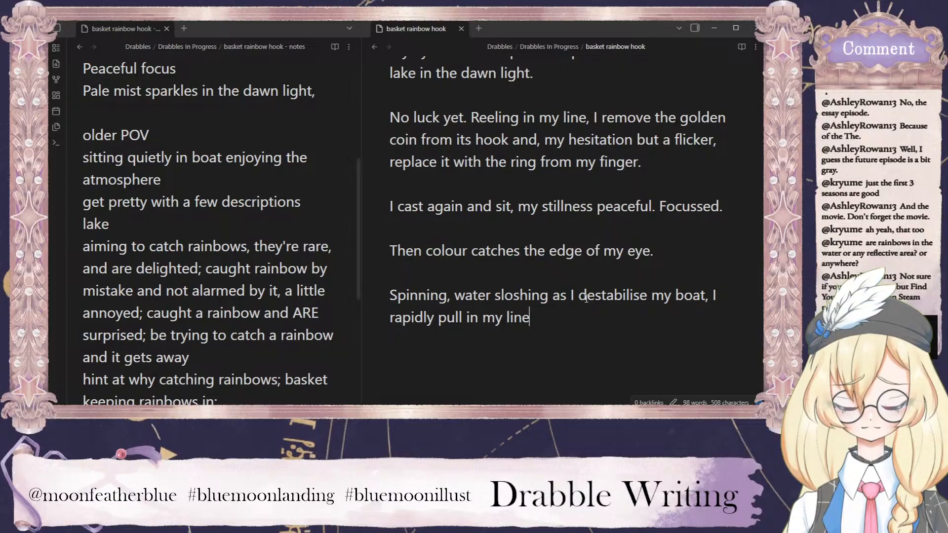
type("and ")
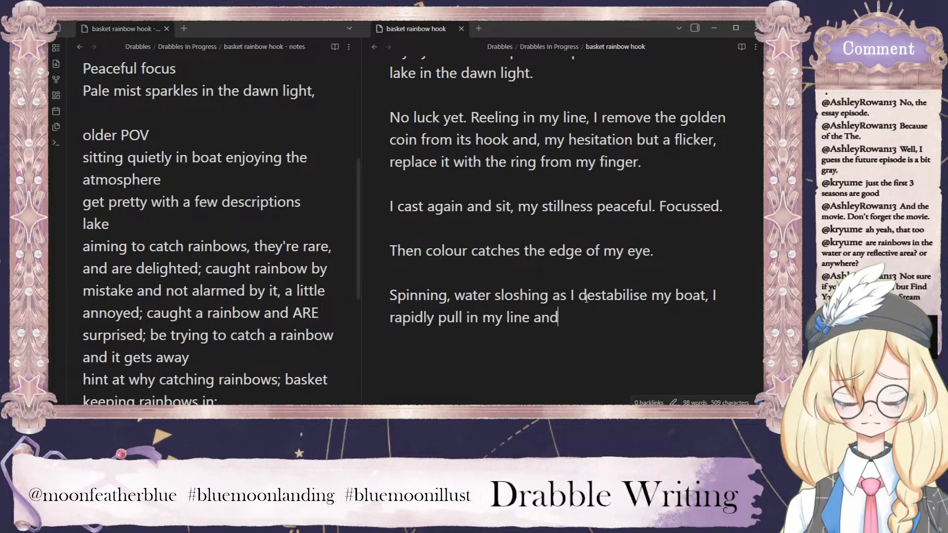
type("recast")
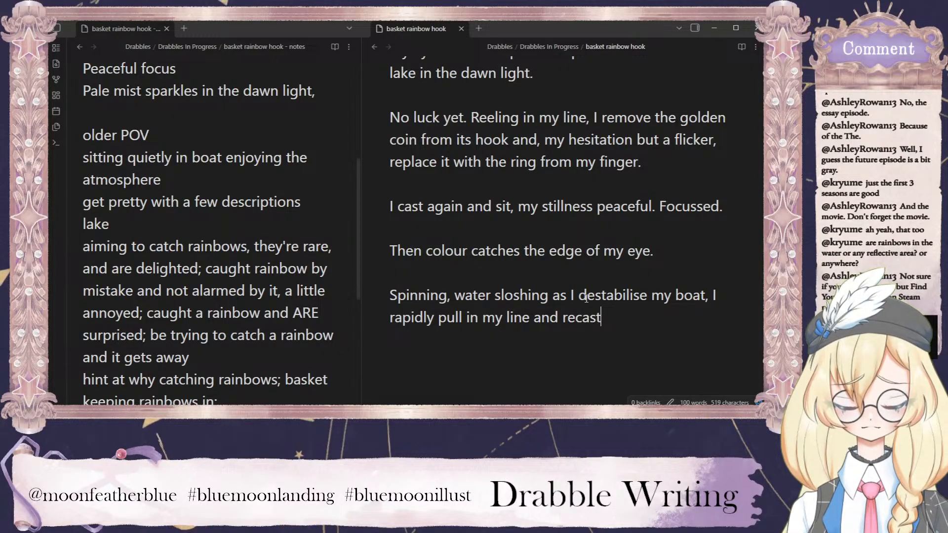
type(" just a")
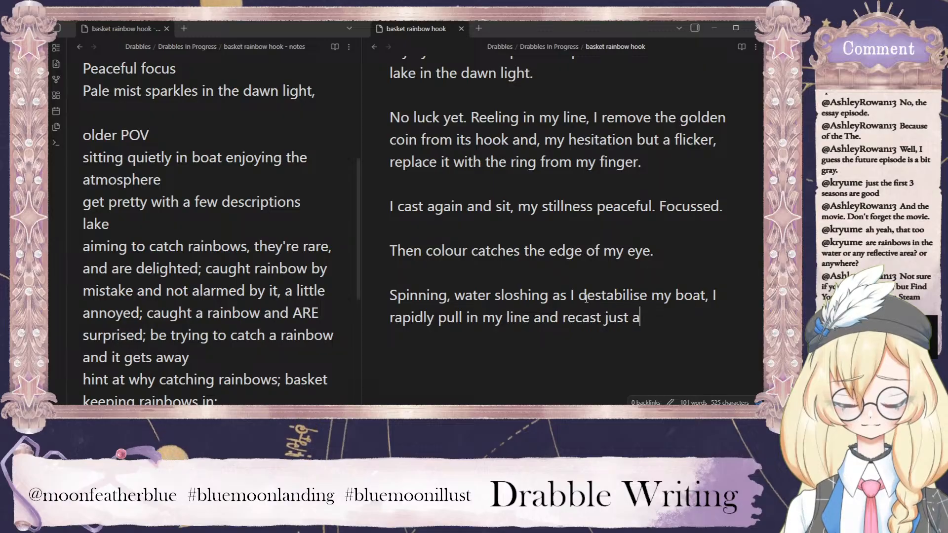
type("s the ")
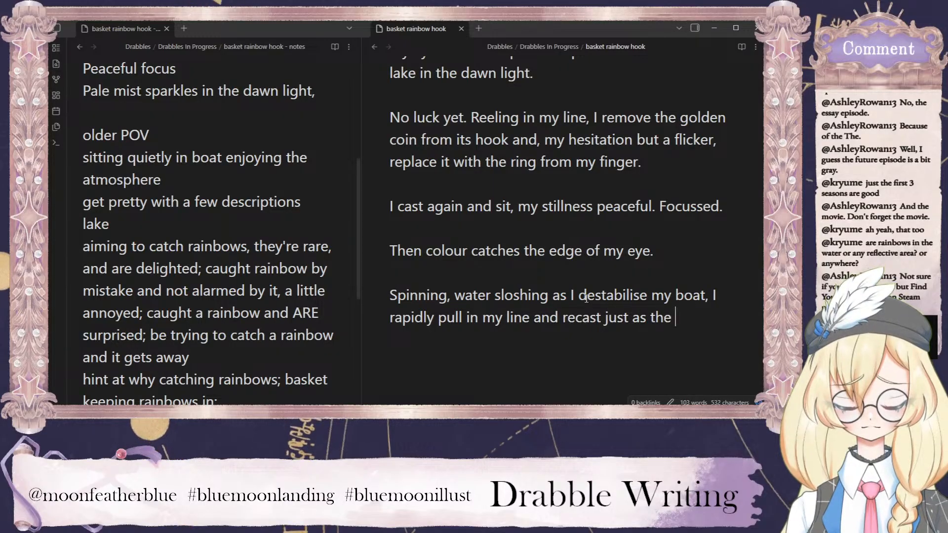
type("colour")
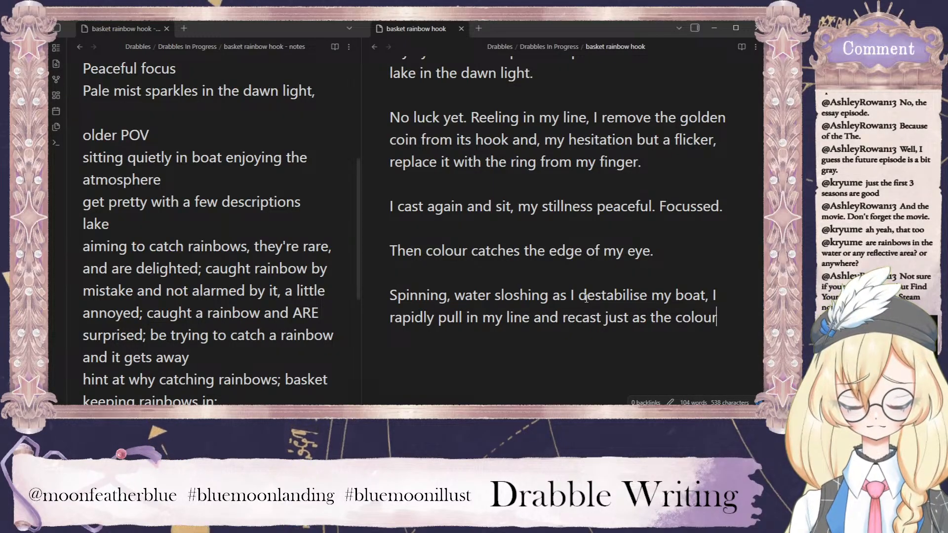
type(" bounces ag")
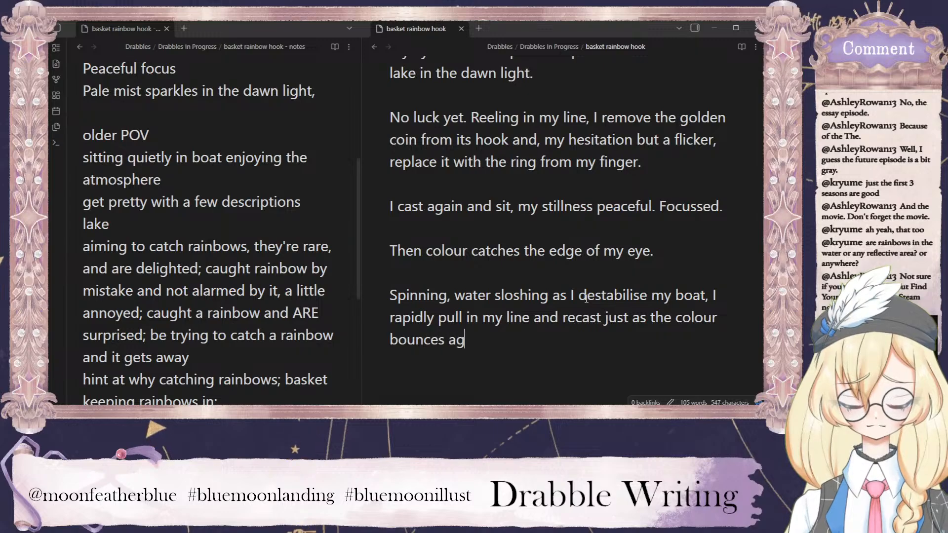
type("ain, an")
type("cing")
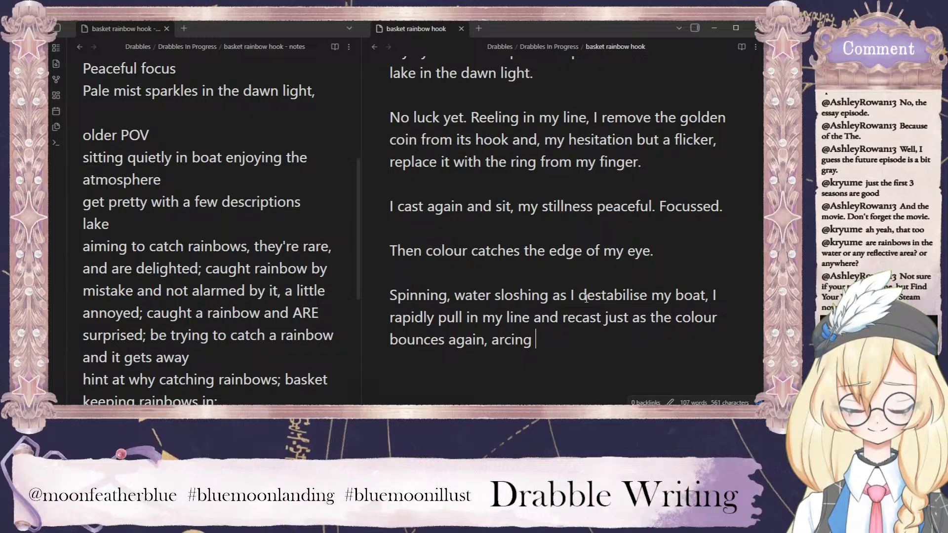
Continue the sentence after "arcing" with "a blur of radience across the lake surface".
type("a ")
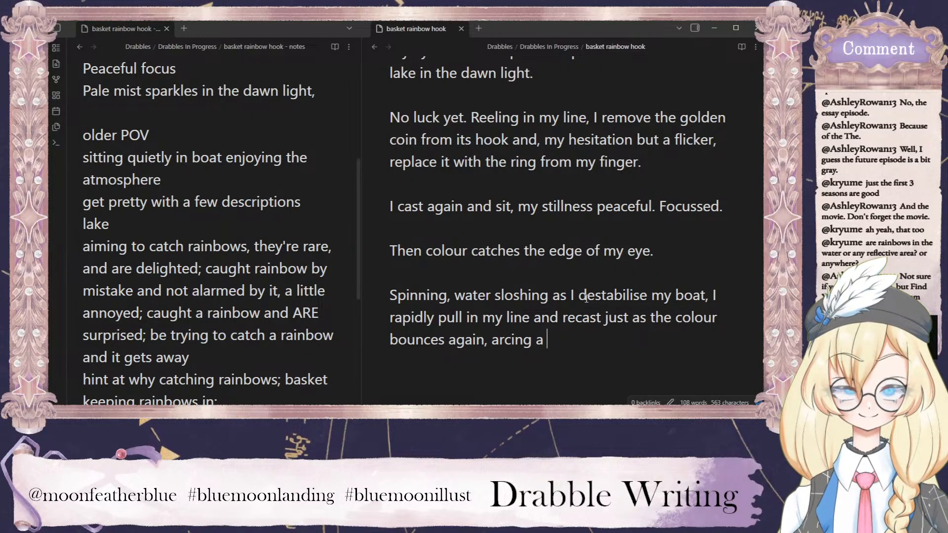
type("blur of ra")
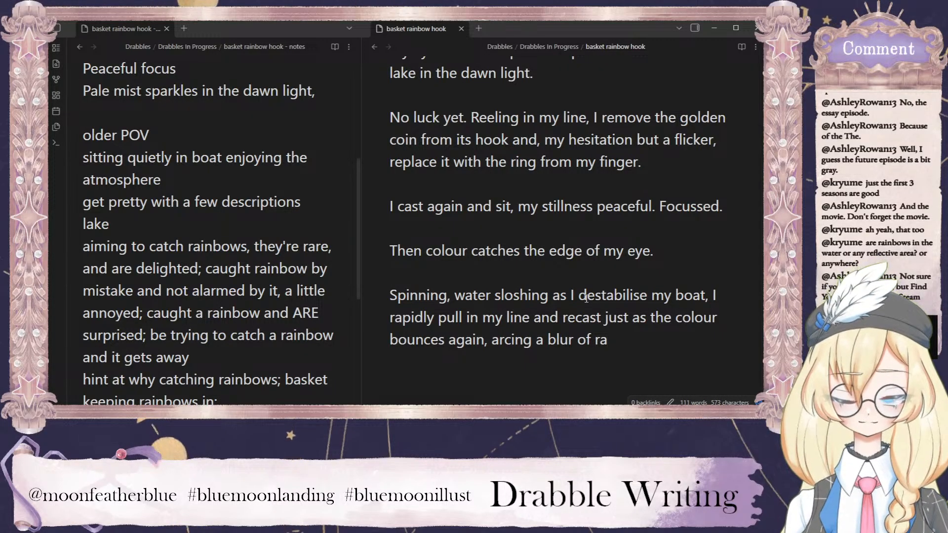
type("dience ac")
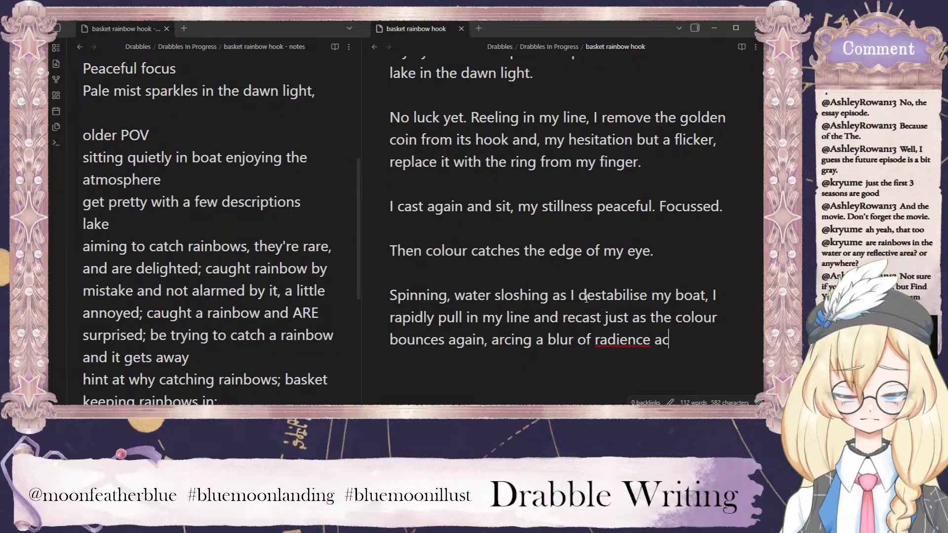
type("ross the lake surface")
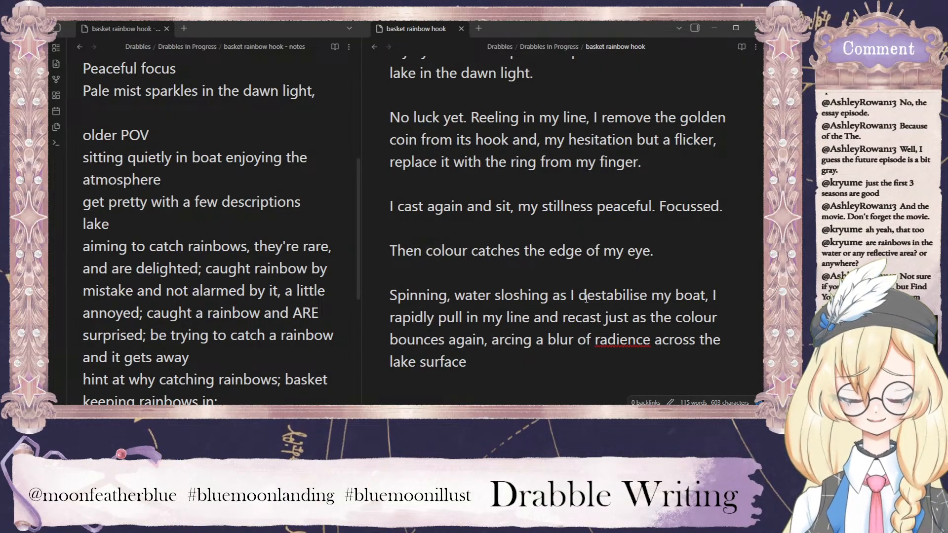
Correct the misspelled "radience" to "radiance" and end the sentence after "lake surface" with a full stop.
right_click(624, 342)
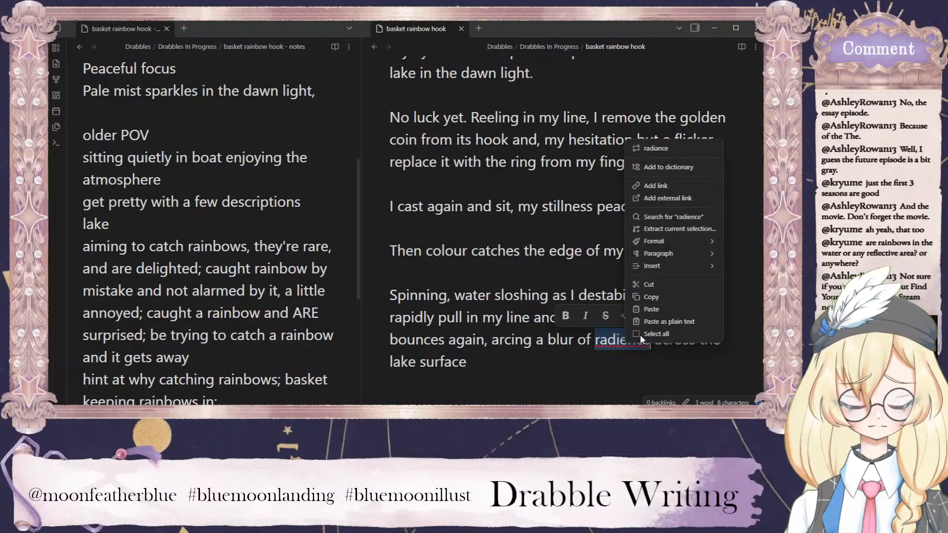
left_click(652, 149)
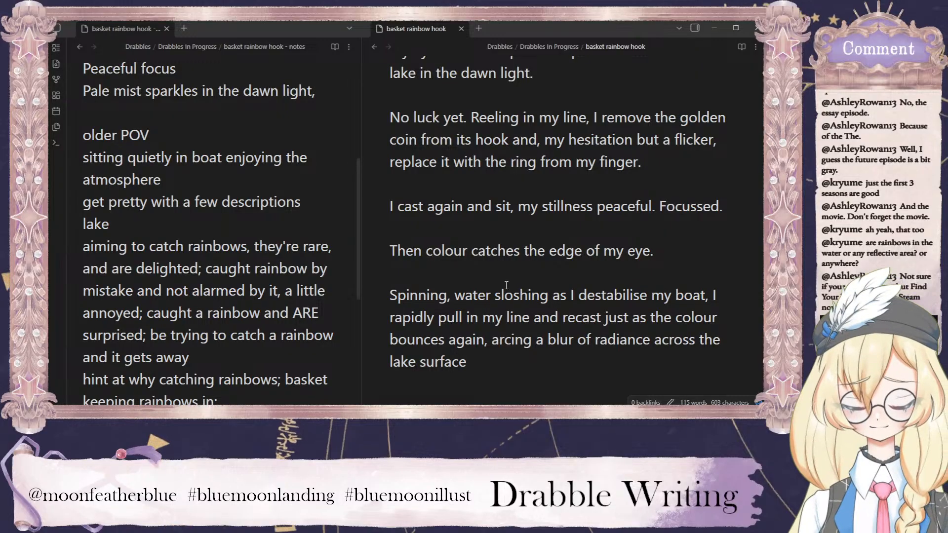
type(".")
Add the spoken line "Yes!" in quotation marks as a new paragraph below the "lake surface." sentence.
key("Return")
key("Return")
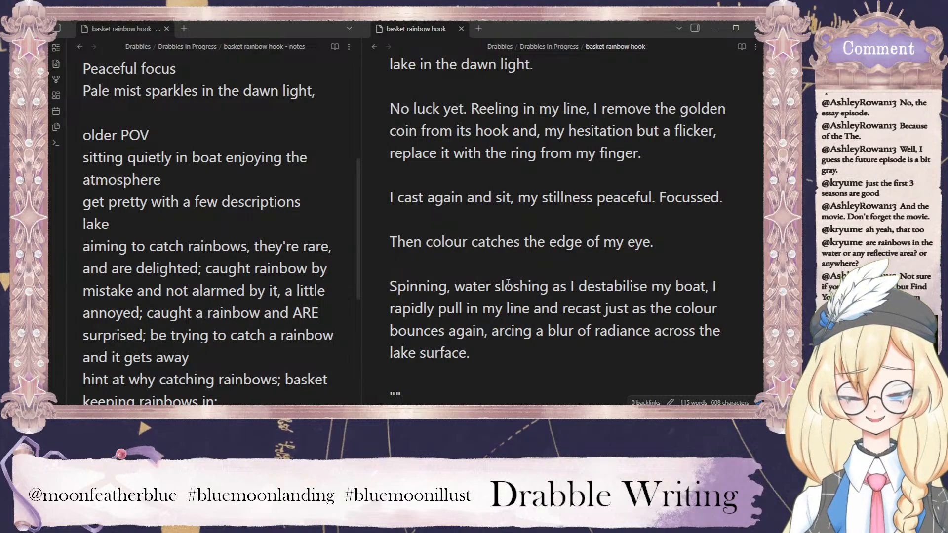
type("Yes")
type("!")
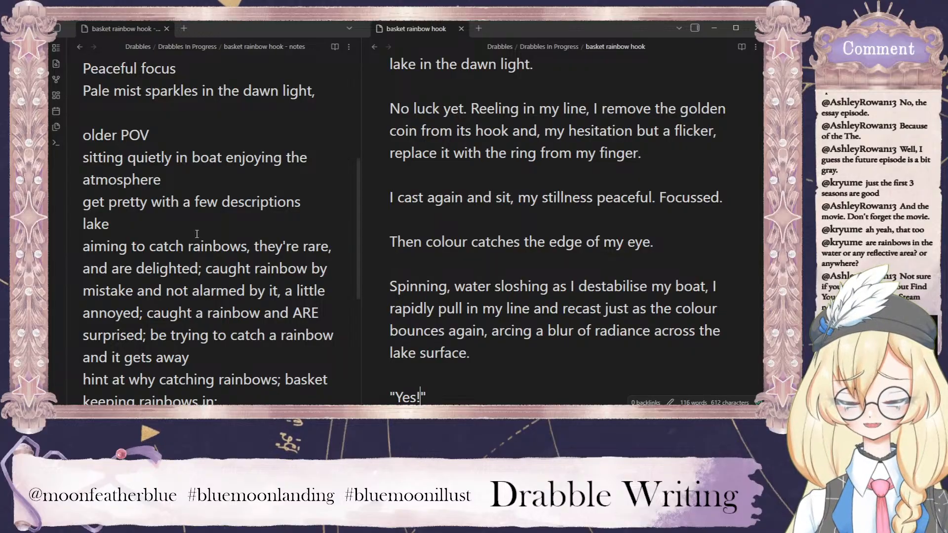
scroll(196, 233, "down", 4)
scroll(203, 297, "up", 2)
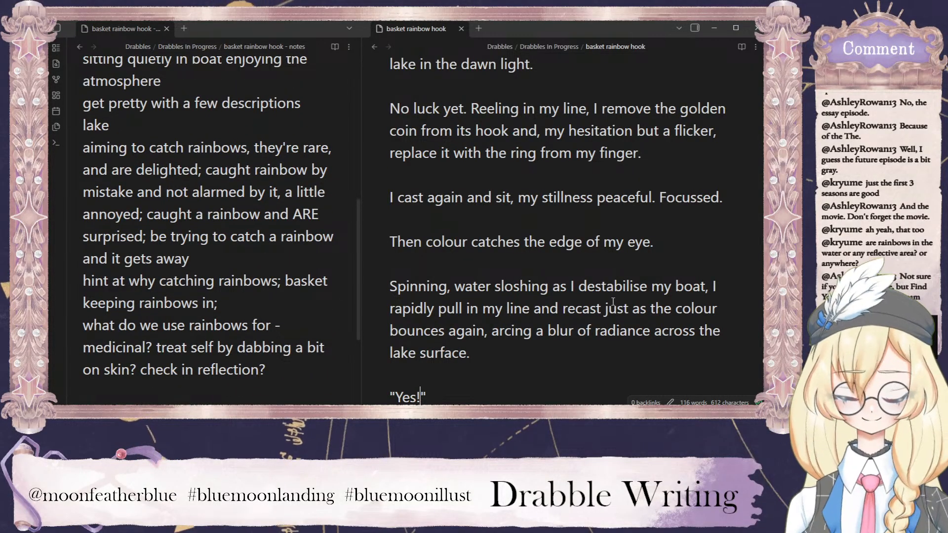
scroll(592, 270, "up", 4)
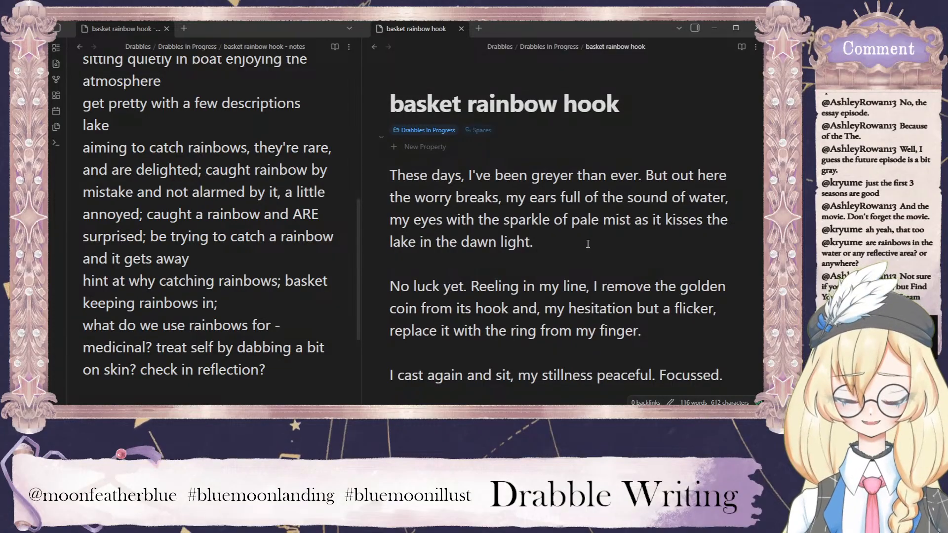
scroll(585, 245, "down", 3)
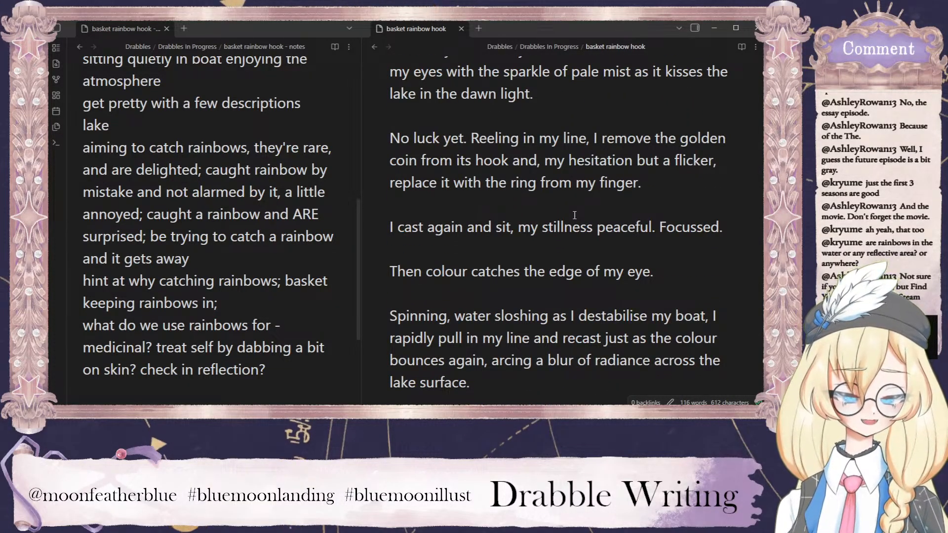
key("Return")
key("Return")
type("\"Yes!")
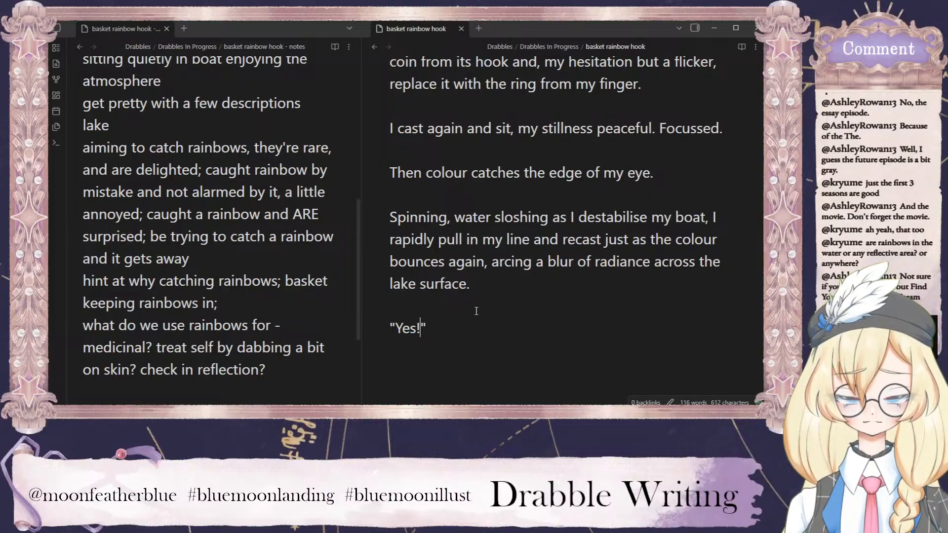
Insert "to keep my quarry in sight" after "destabilise my boat", before the comma.
scroll(494, 314, "up", 3)
scroll(444, 225, "down", 5)
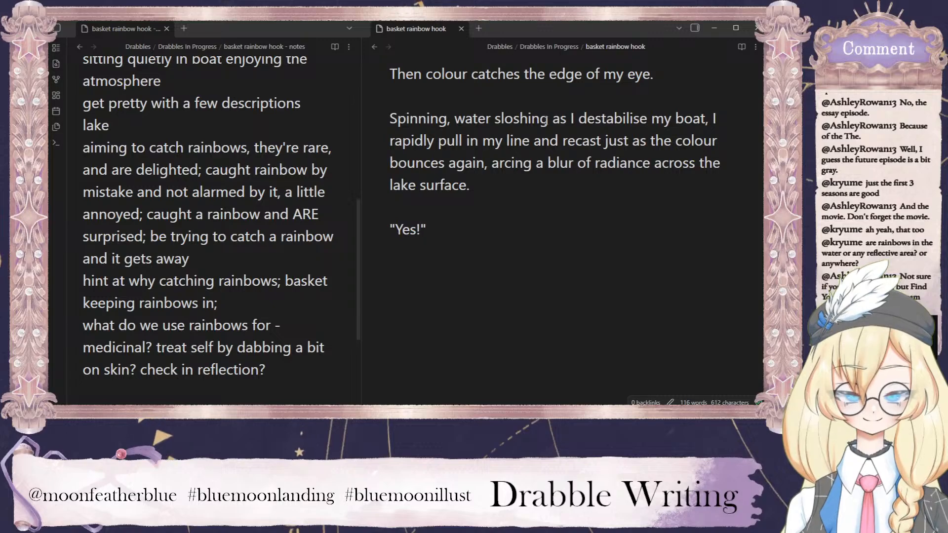
left_click(706, 120)
type("to keep th")
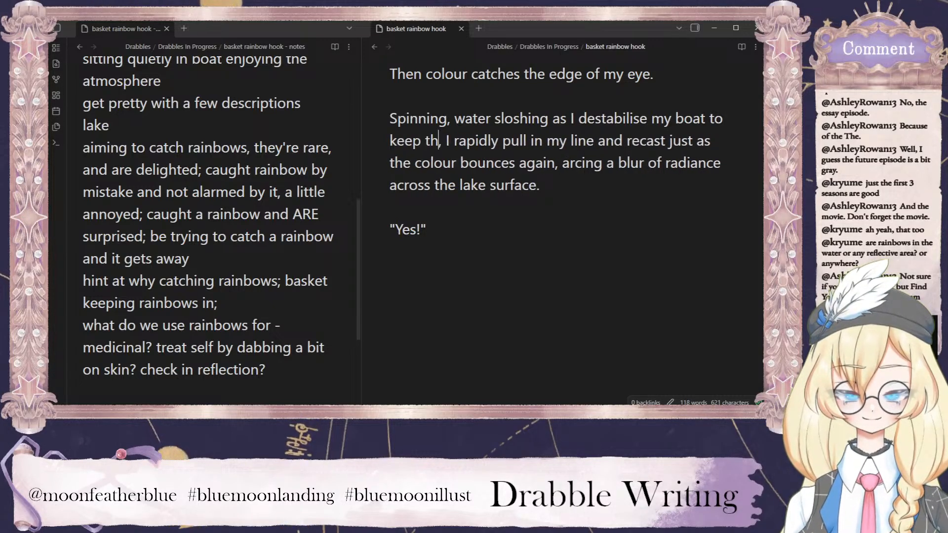
type("e")
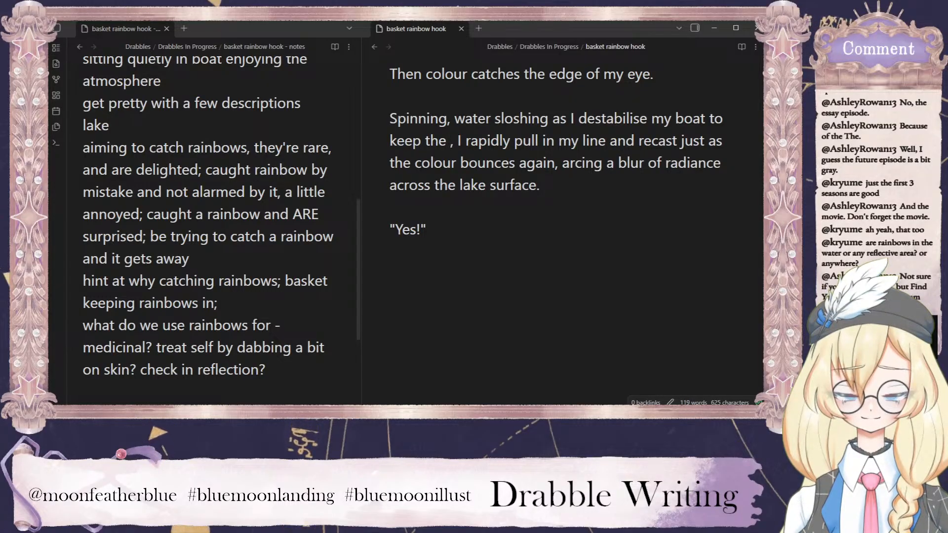
scroll(549, 282, "up", 2)
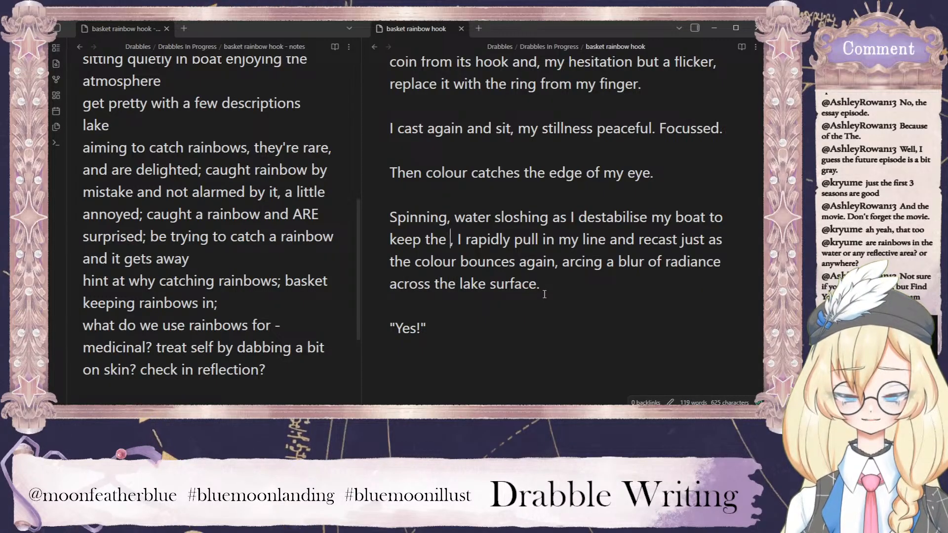
key("BackSpace")
key("BackSpace")
key("BackSpace")
key("BackSpace")
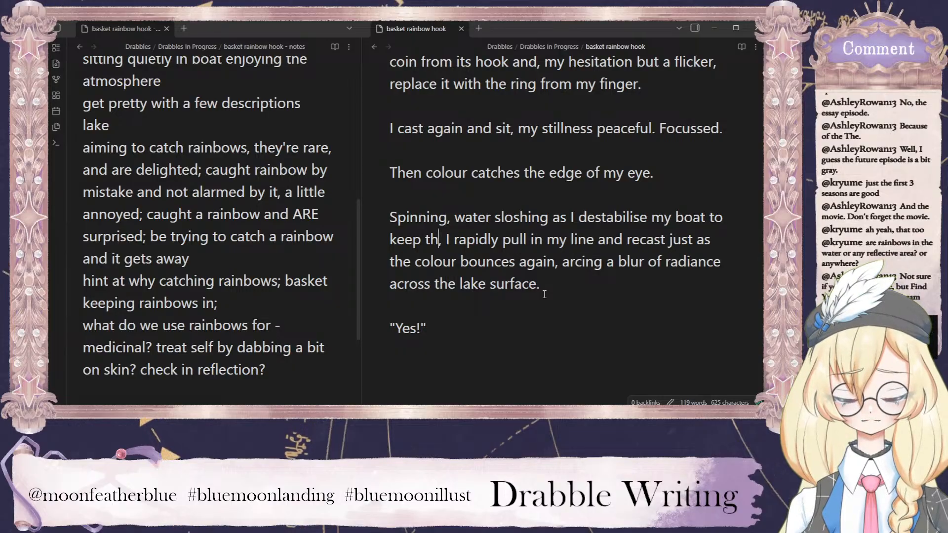
type("my quarry in sight")
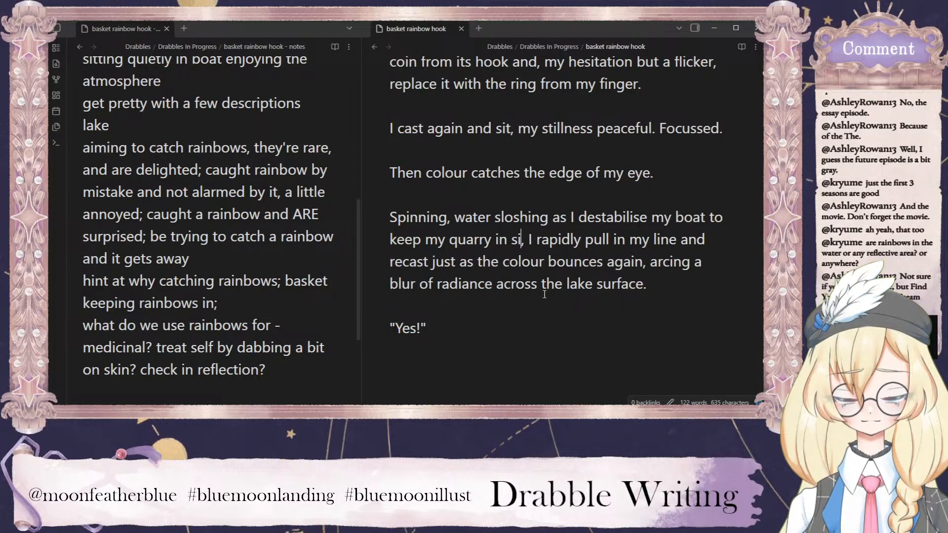
Start a new paragraph after the spoken line "Yes!", separated by a blank line.
scroll(459, 287, "down", 2)
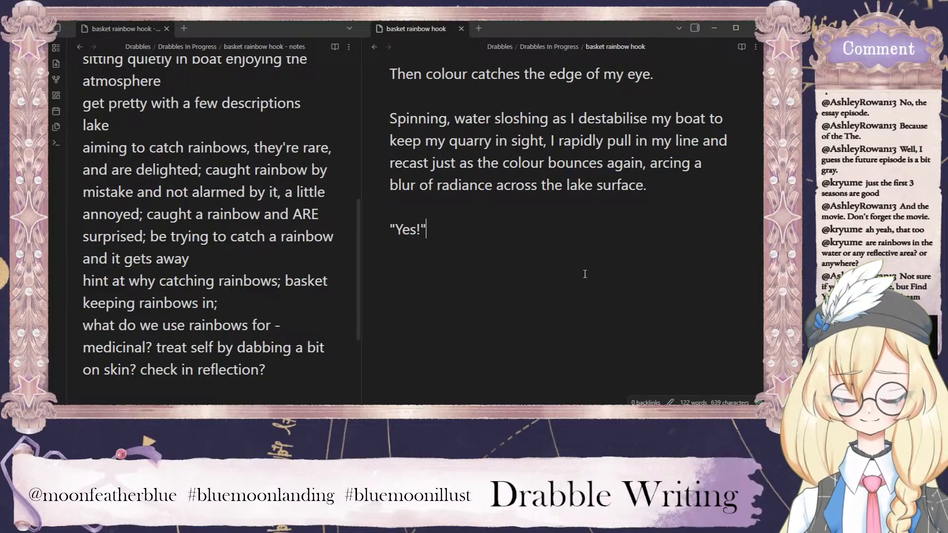
key("Return")
key("Return")
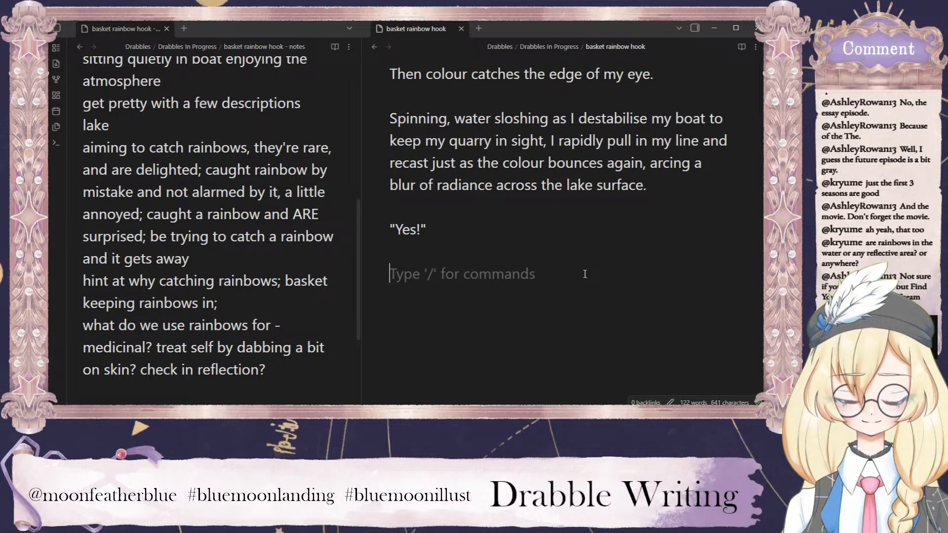
type("Lashing")
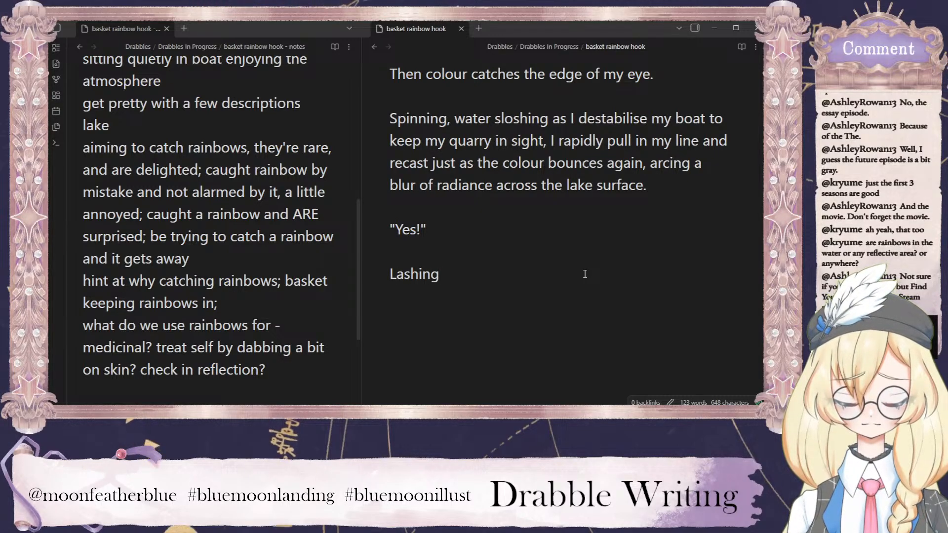
type(" and wriggling")
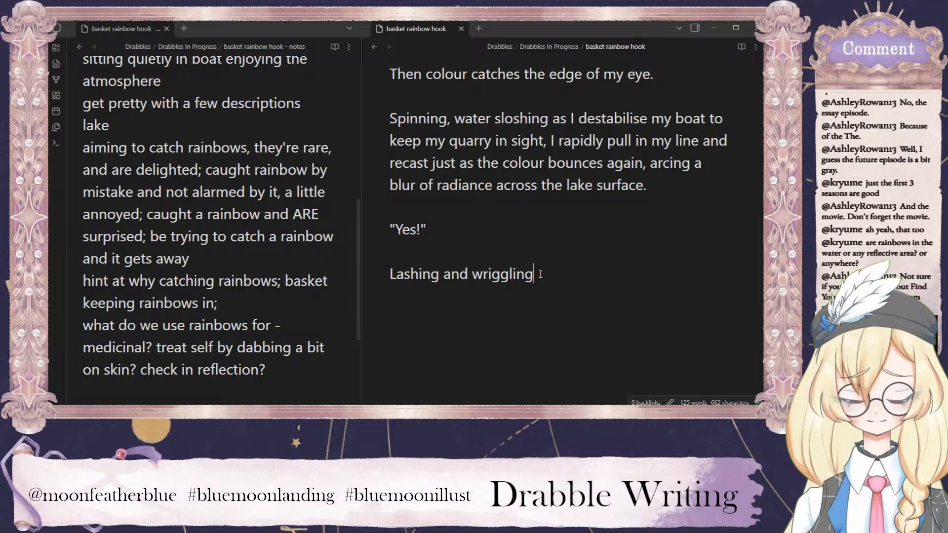
left_click_drag(538, 276, 383, 277)
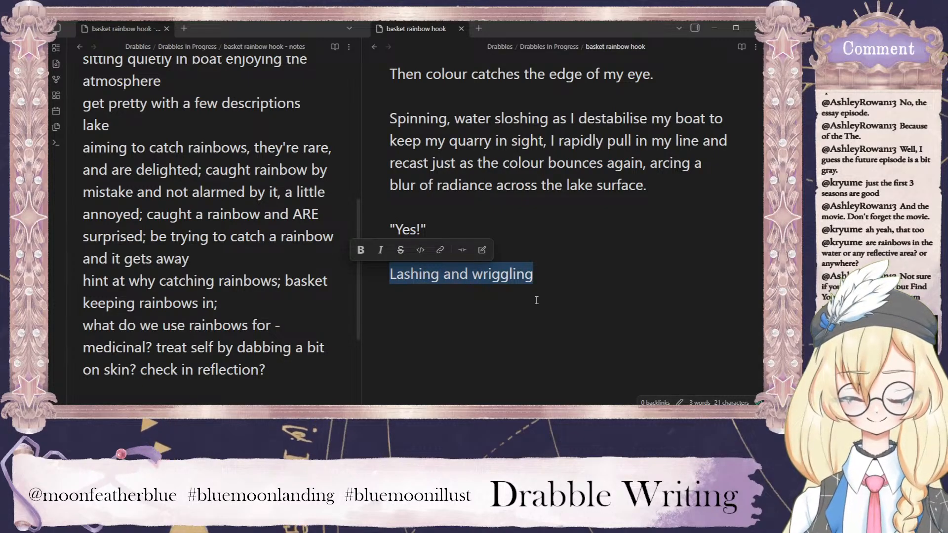
key("BackSpace")
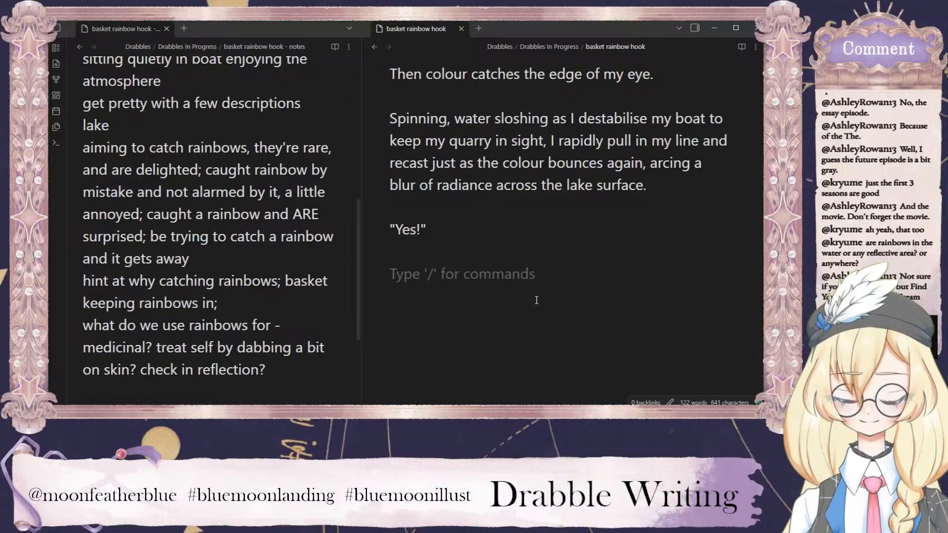
Begin the paragraph below "Yes!" with the phrase "Wriggling and flicking back and forth,".
type("W")
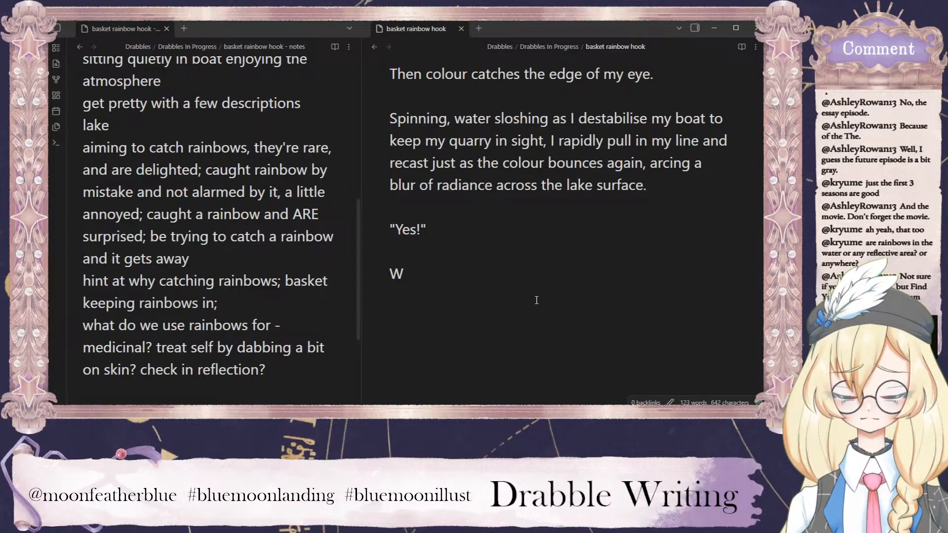
type("riggling")
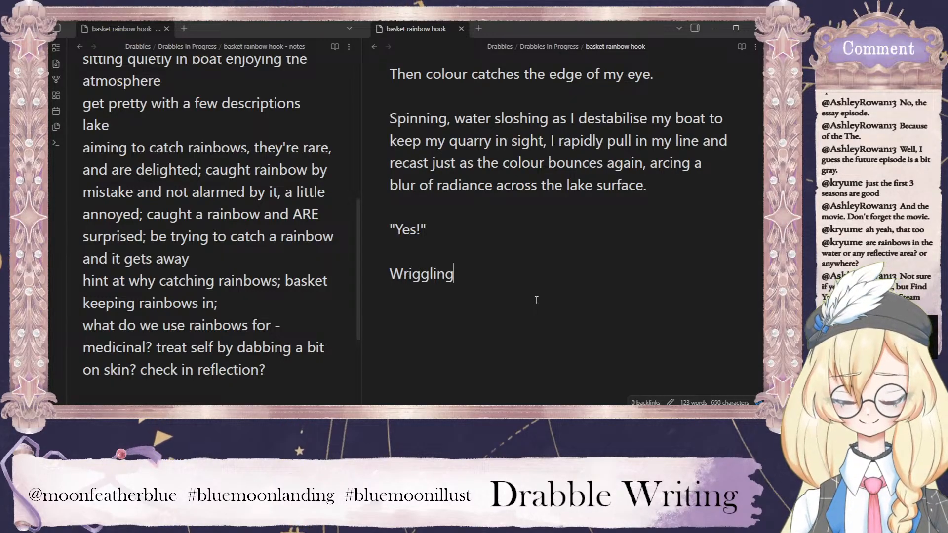
type(" and flickng ba")
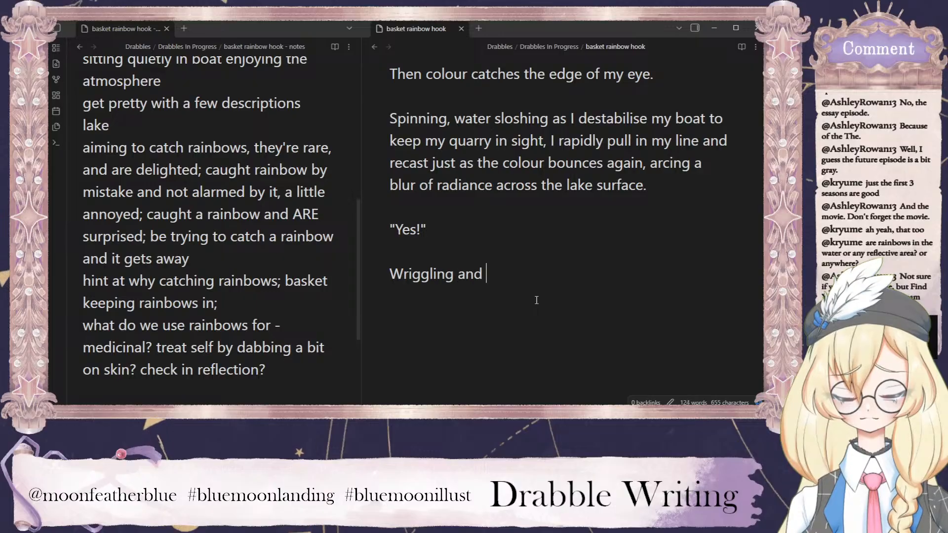
key("BackSpace")
key("BackSpace")
key("BackSpace")
key("BackSpace")
key("BackSpace")
key("BackSpace")
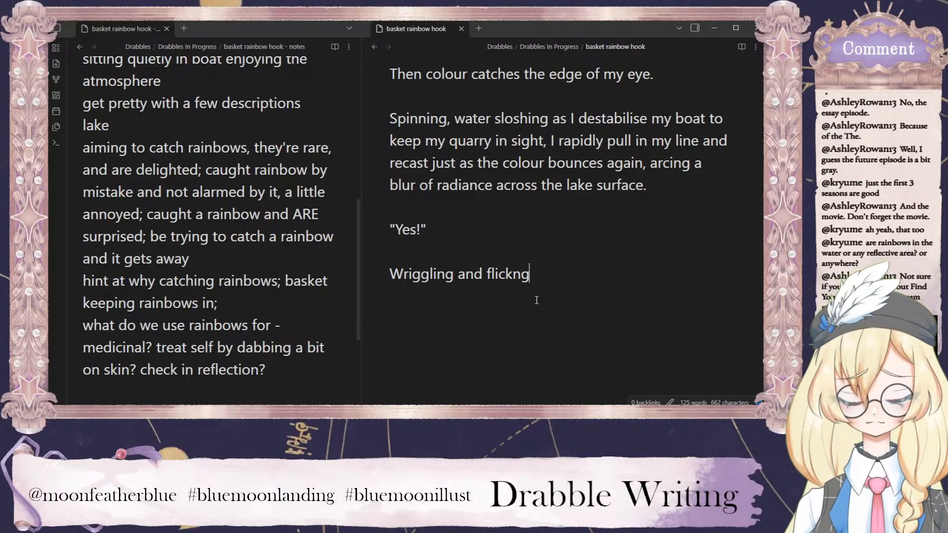
type("ing")
key("BackSpace")
key("BackSpace")
key("BackSpace")
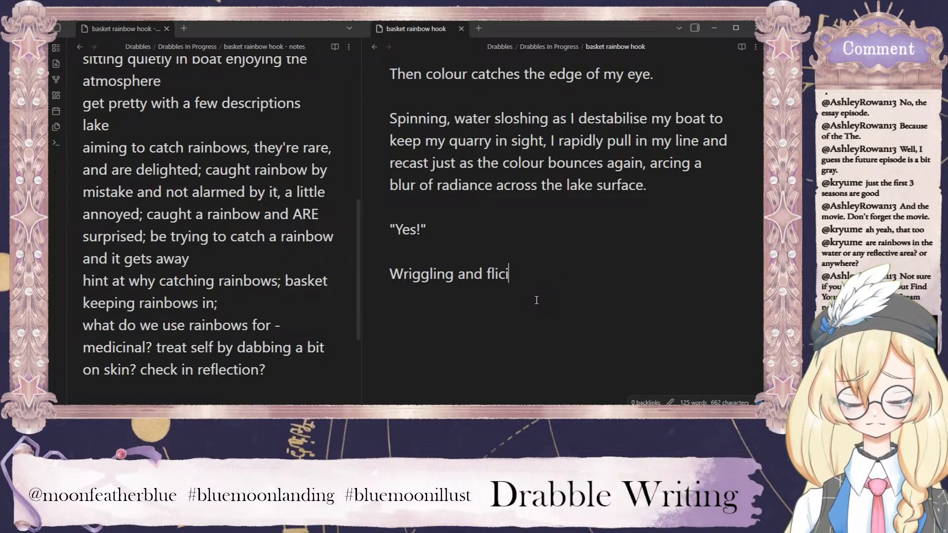
type("king back and worth,")
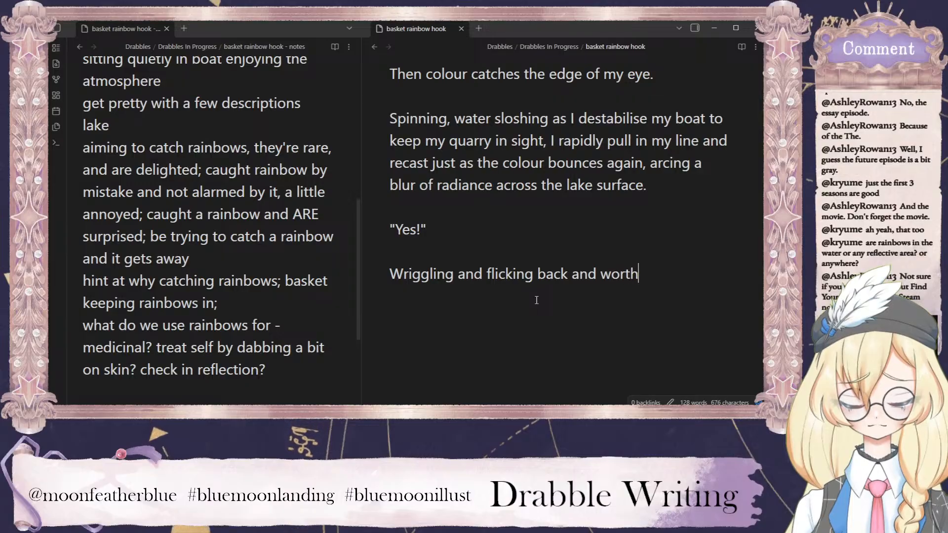
key("BackSpace")
key("BackSpace")
key("BackSpace")
key("BackSpace")
key("BackSpace")
key("BackSpace")
type("forth")
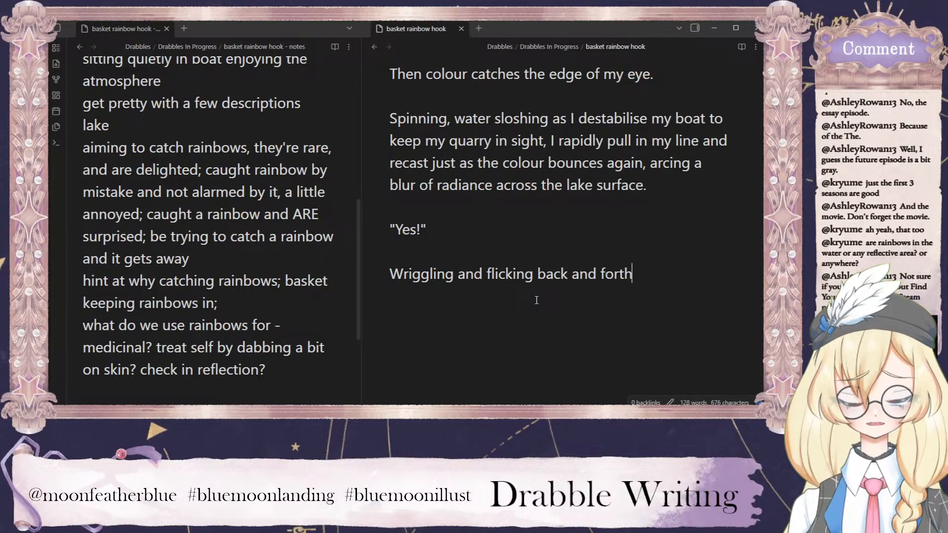
type(", ")
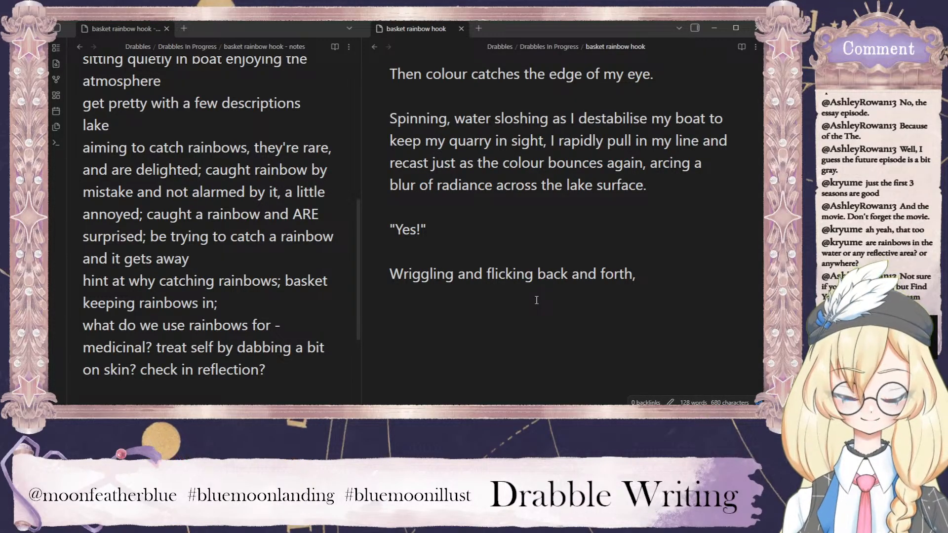
type("the rain")
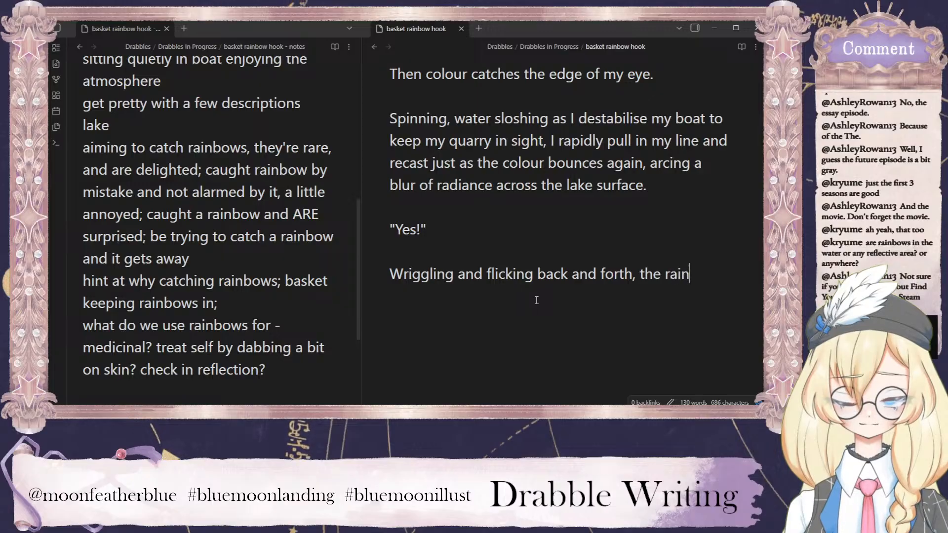
type("bow dances ")
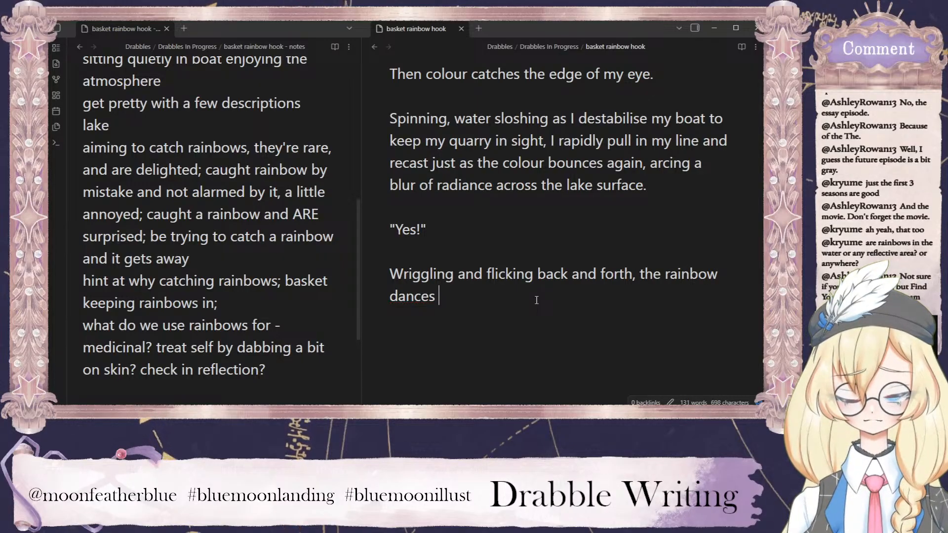
type("on the end of my line")
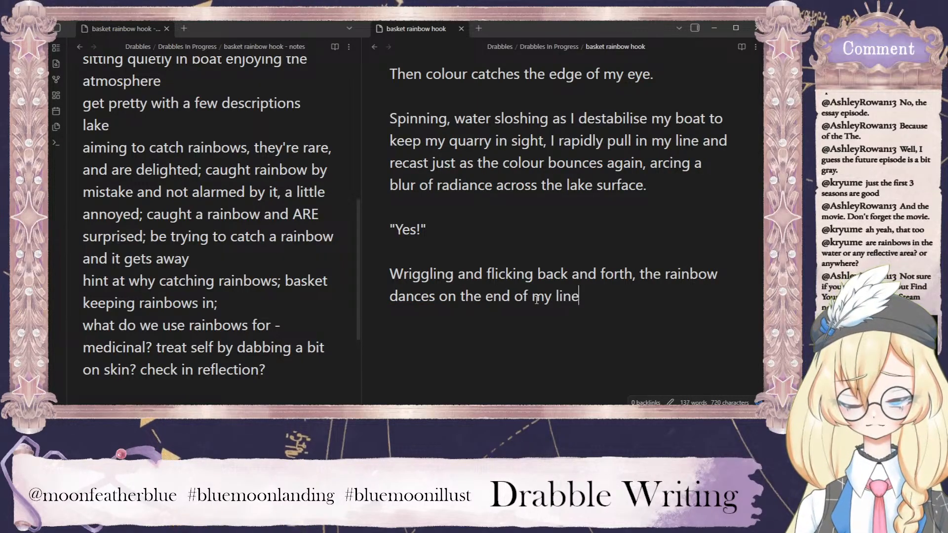
type(".")
Add a new paragraph of quoted dialogue reading "No you don't, you cheeky little... come here".
key("Return")
key("Return")
type("\"")
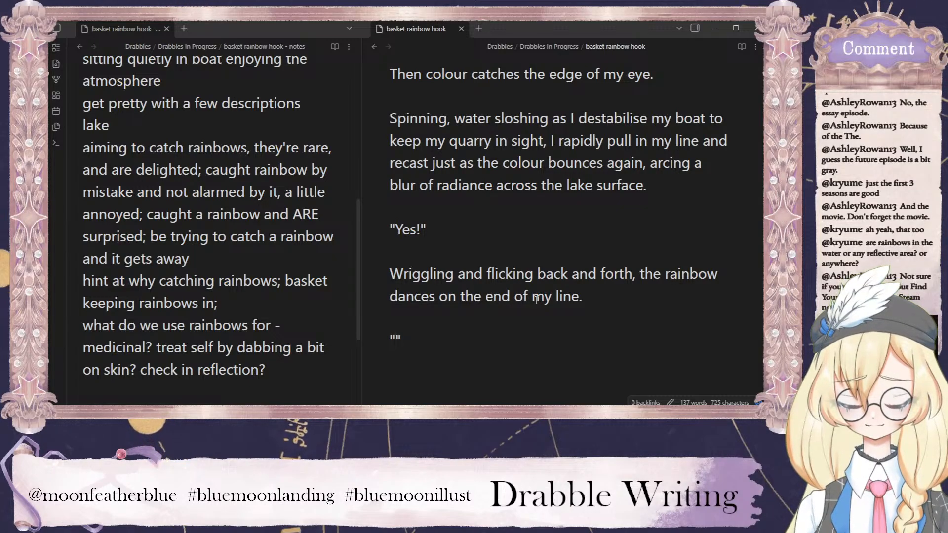
type("No you don't, ")
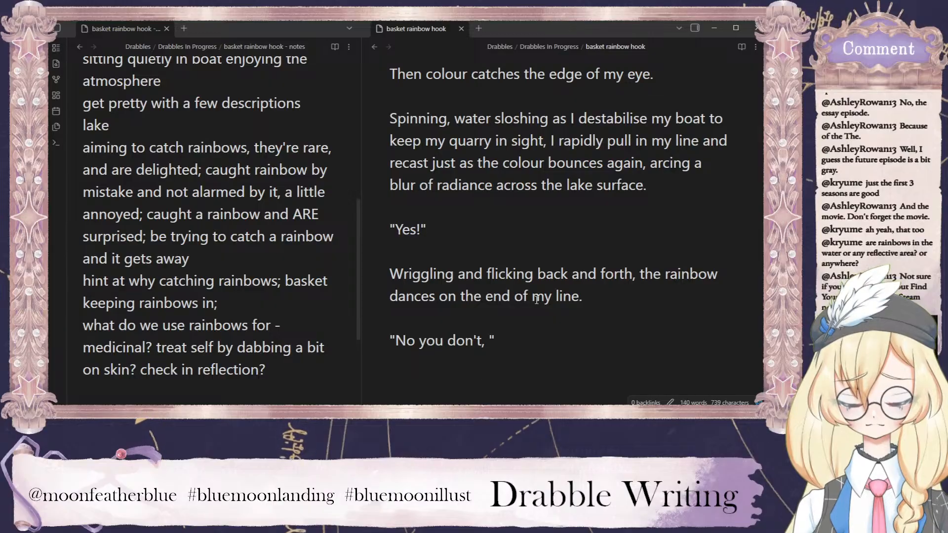
type("you cheeky little..")
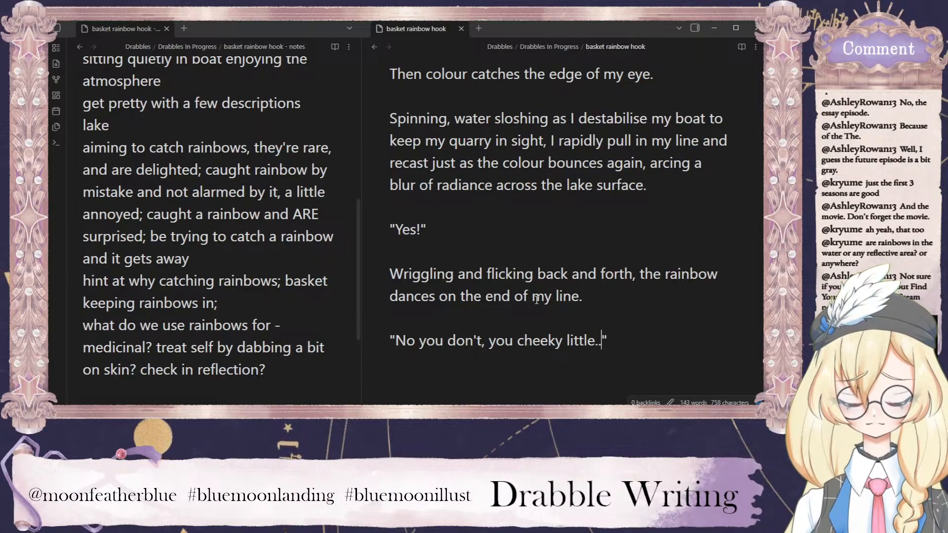
type(". come here")
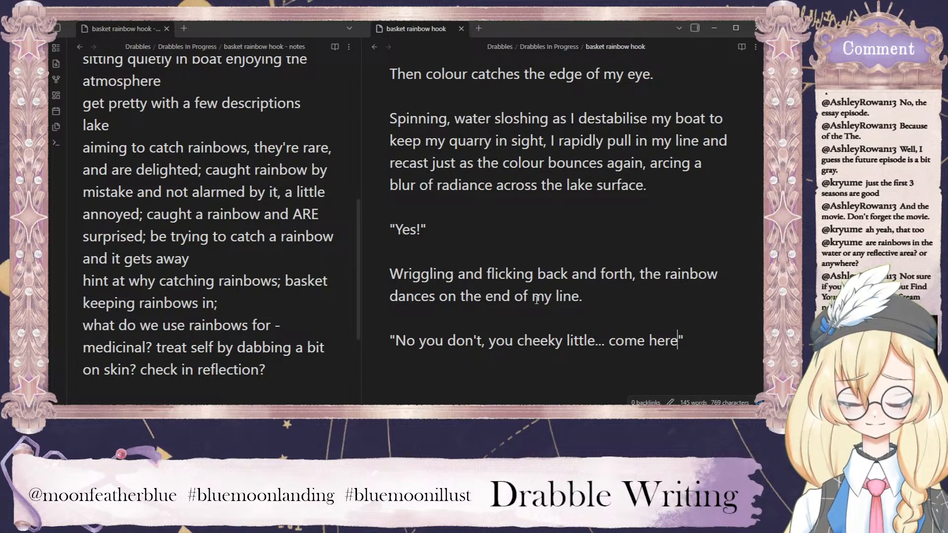
type(".\"")
End the spoken line "come here" with a full stop and start a new paragraph below it, separated by a blank line.
key("Return")
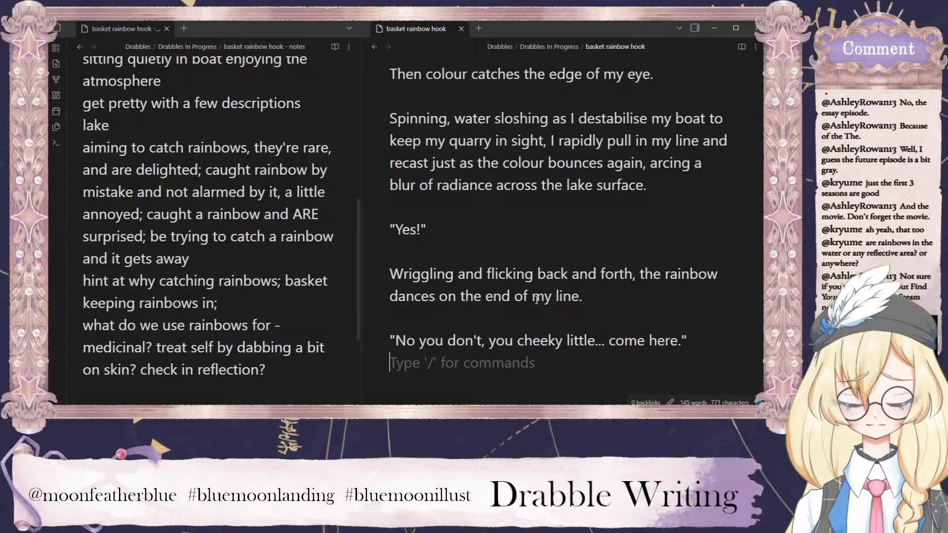
key("Return")
scroll(576, 288, "down", 2)
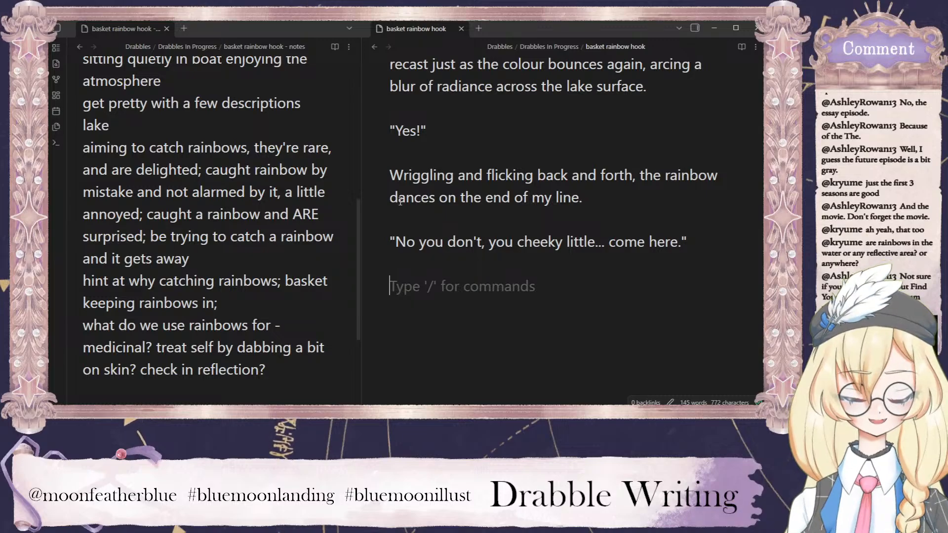
After "the end of my line.", begin a new sentence reading "For a moment, my old breath catches,".
left_click(590, 200)
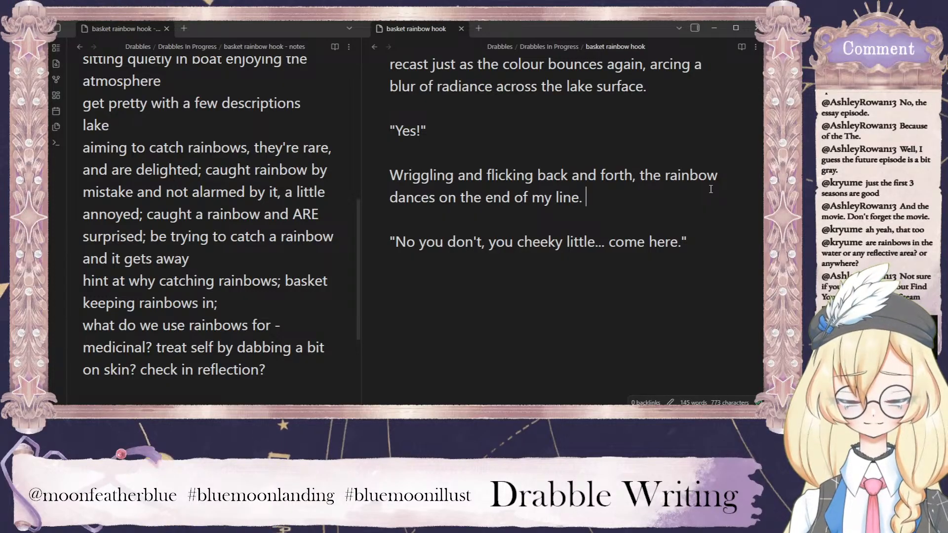
type("For a moment")
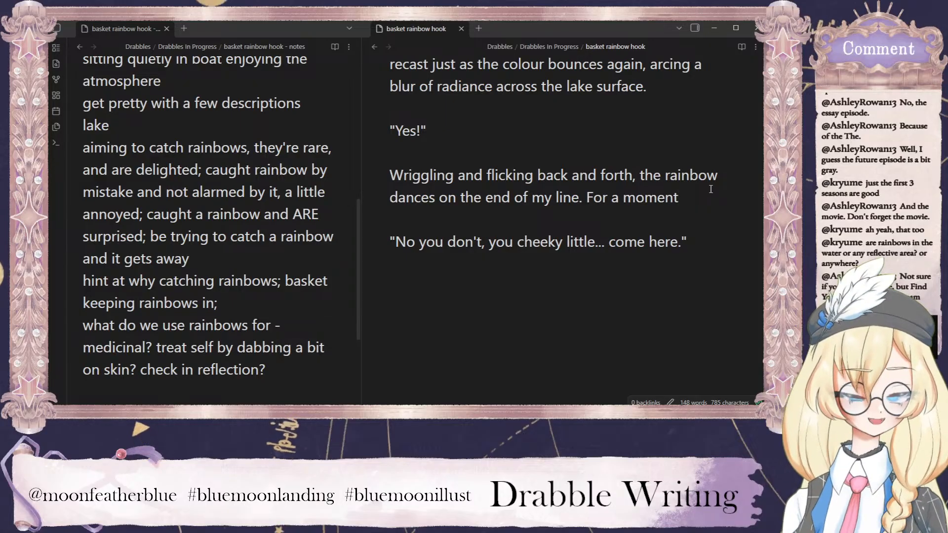
type(",")
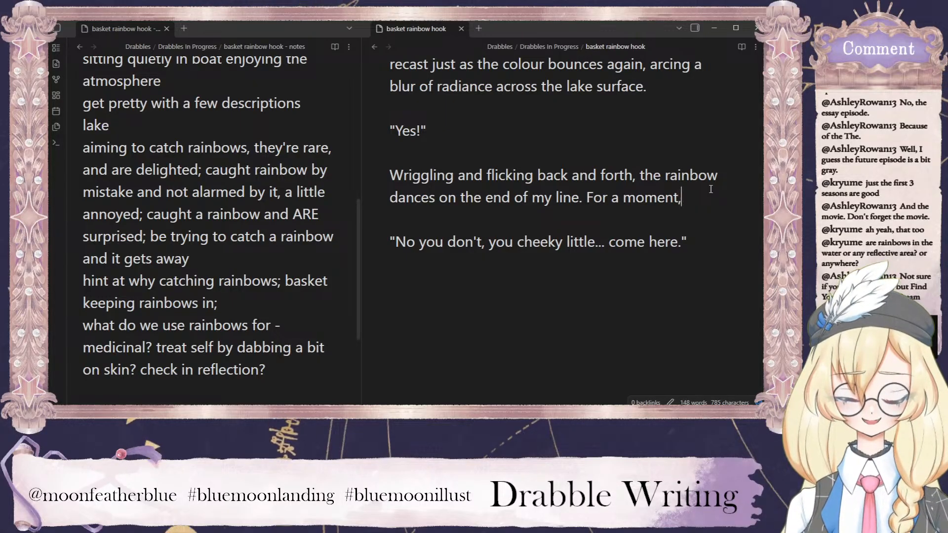
type(" my ")
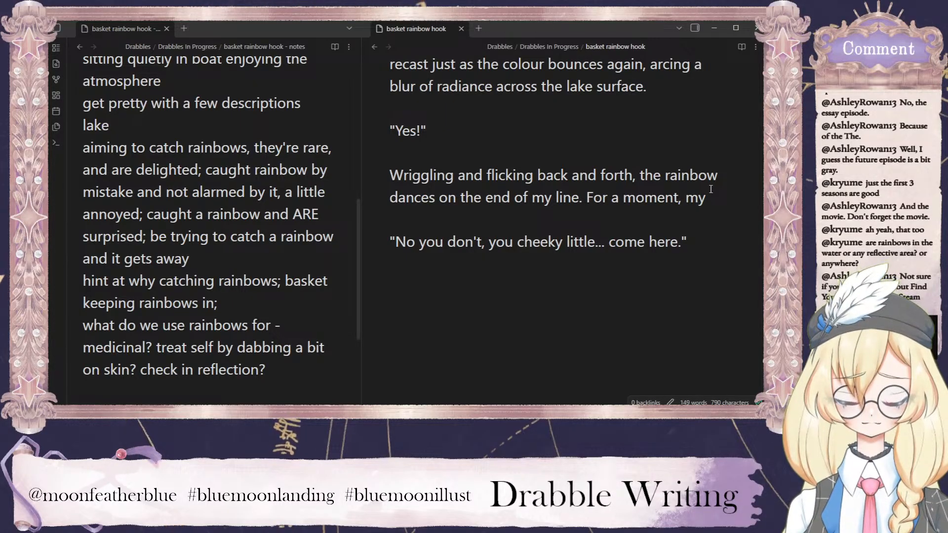
type("old breat")
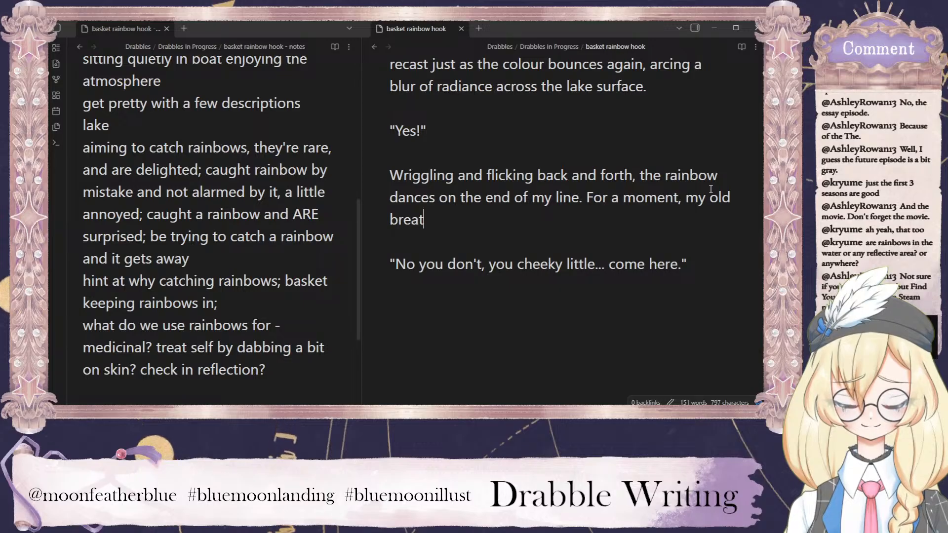
type("h catches in")
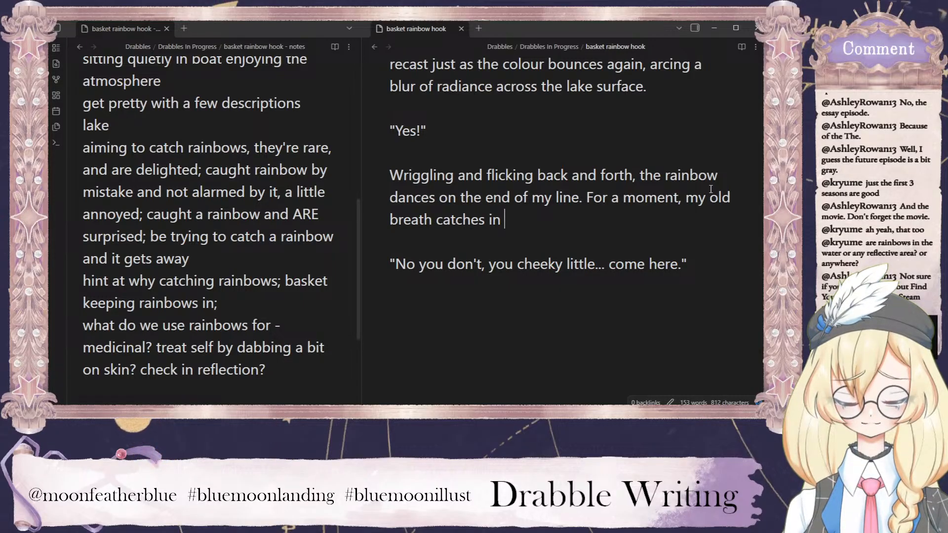
key("BackSpace")
key("BackSpace")
key("BackSpace")
key("BackSpace")
type(", ")
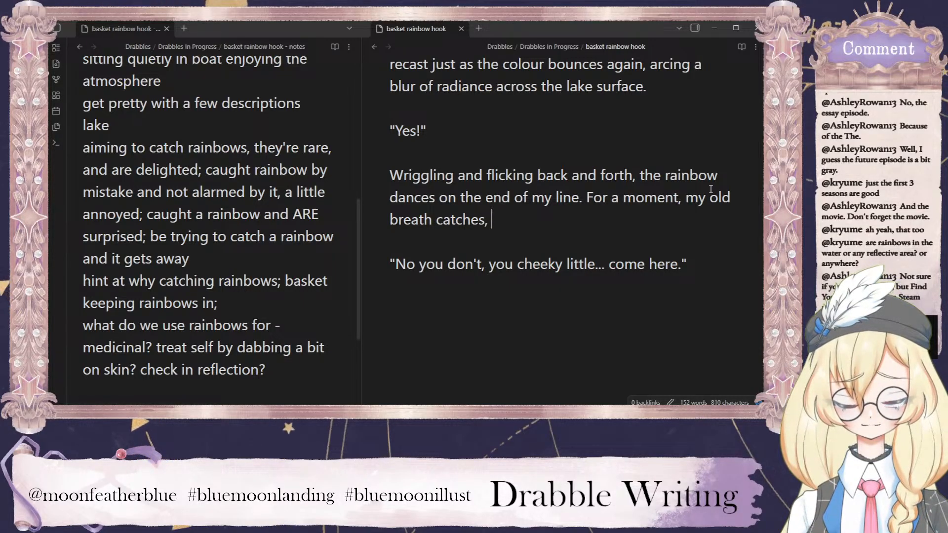
type("the ")
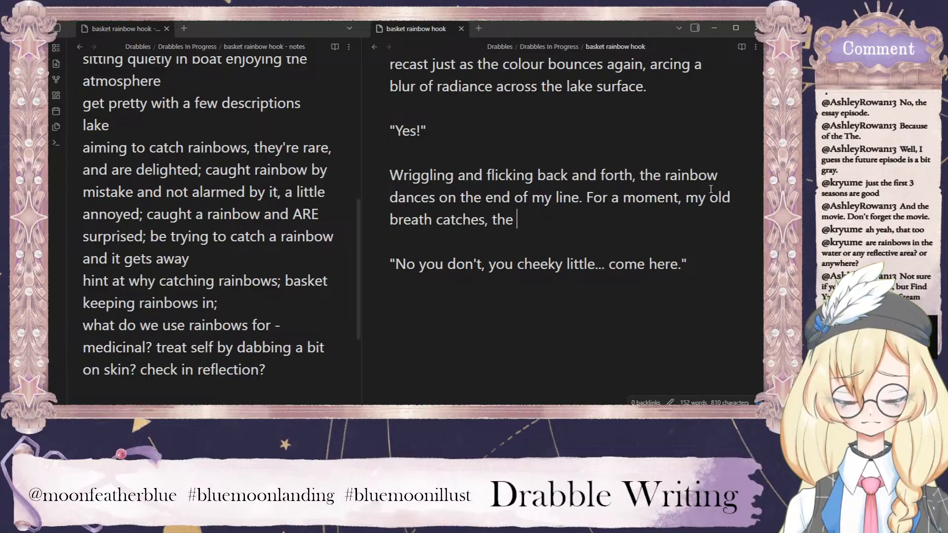
type("thought of losing ")
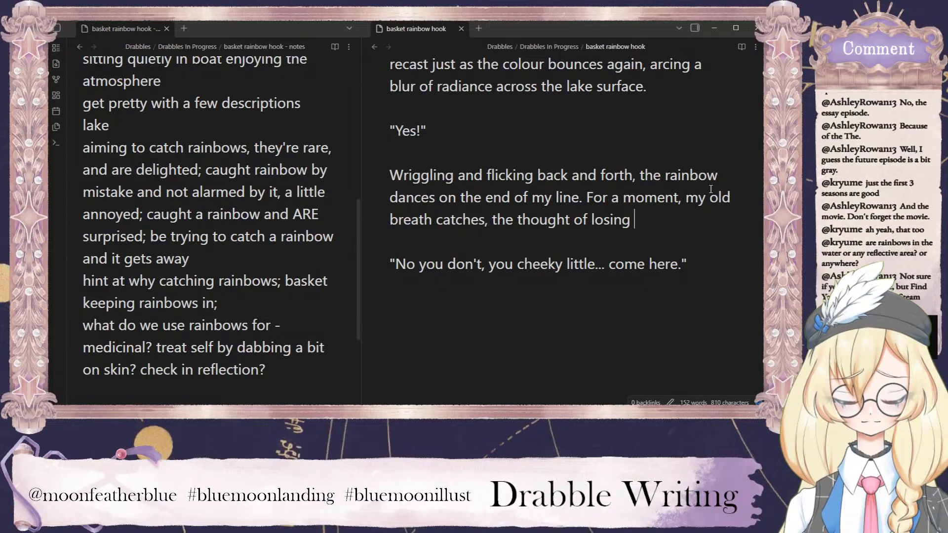
type("it unbearable")
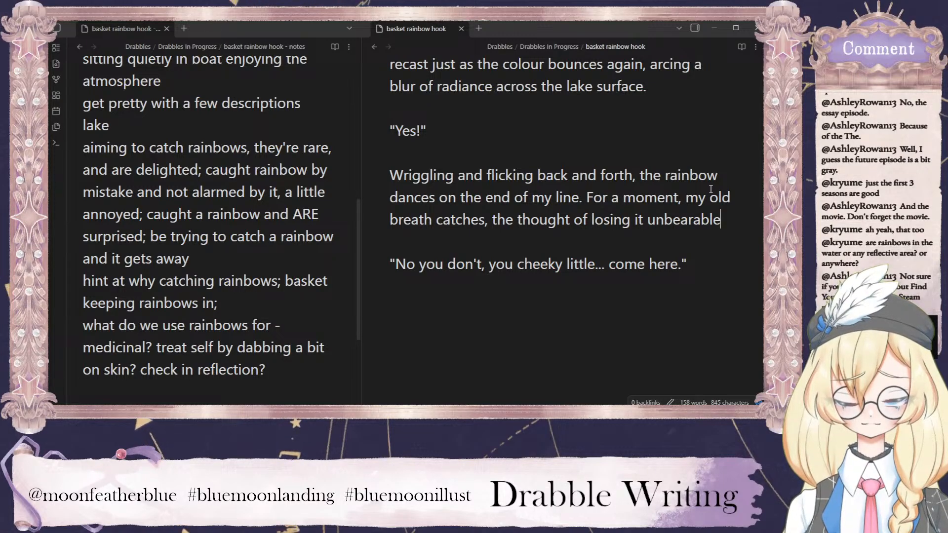
type(".")
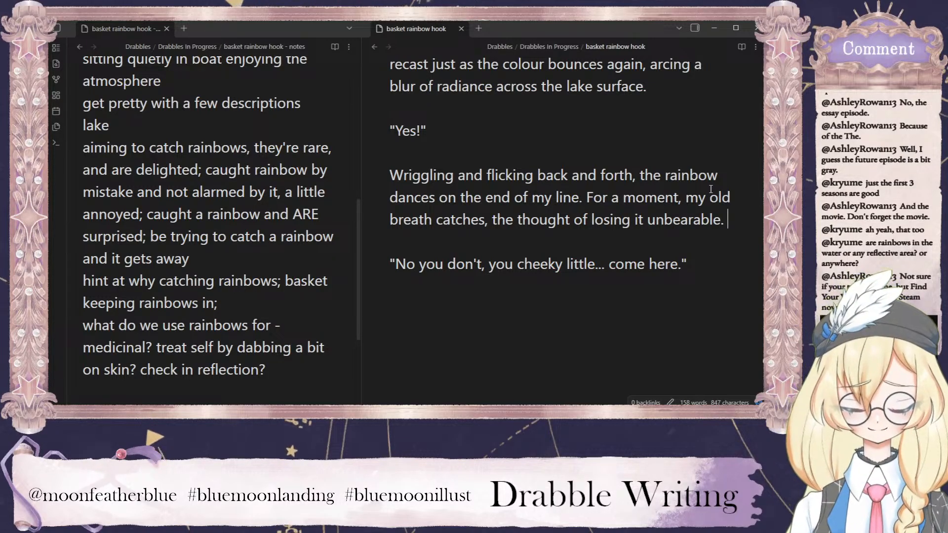
type(" But")
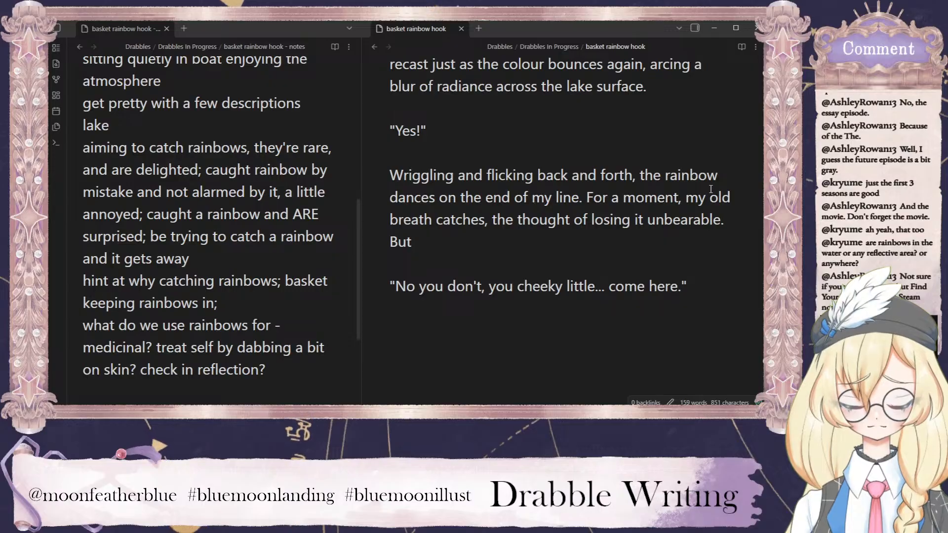
type(" the rainbow s")
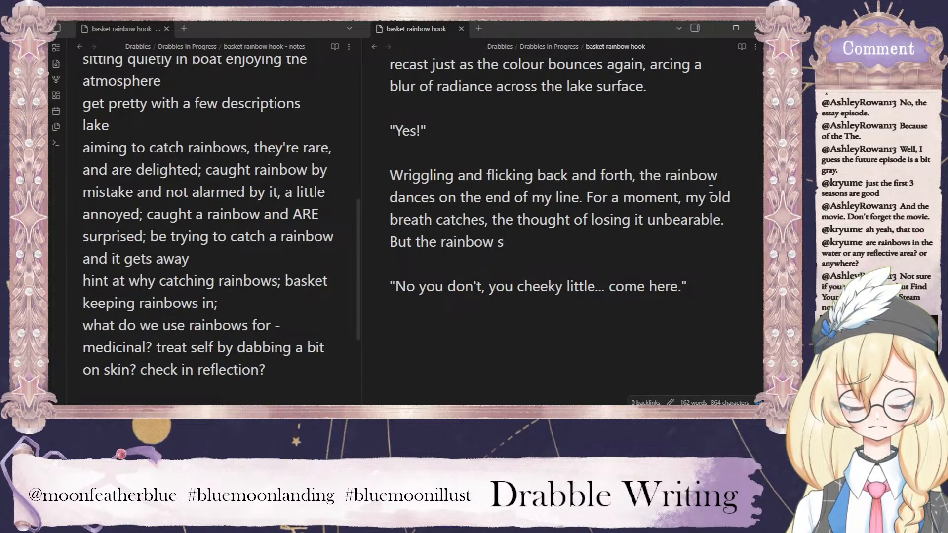
type("eems")
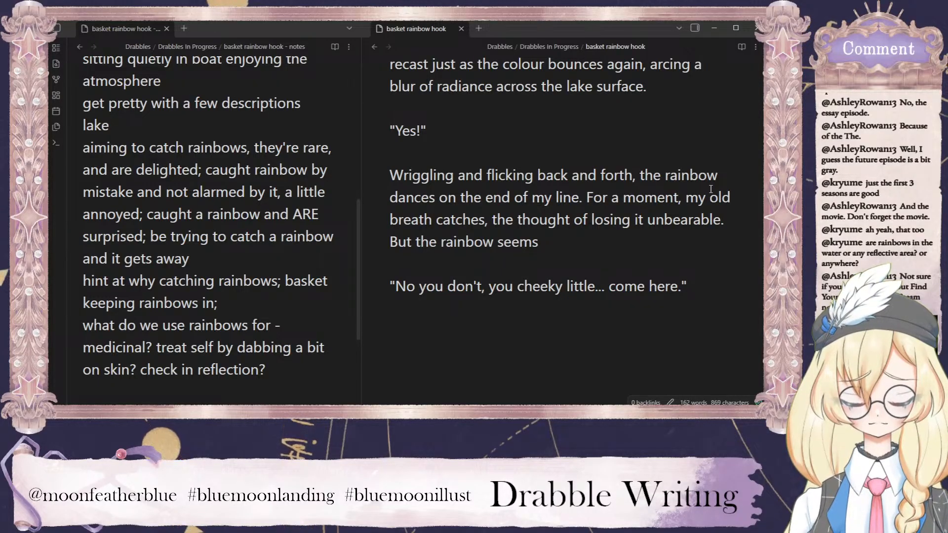
Continue the same paragraph with "But the rainbow seems more than aware of my worries".
type("more than aware of ")
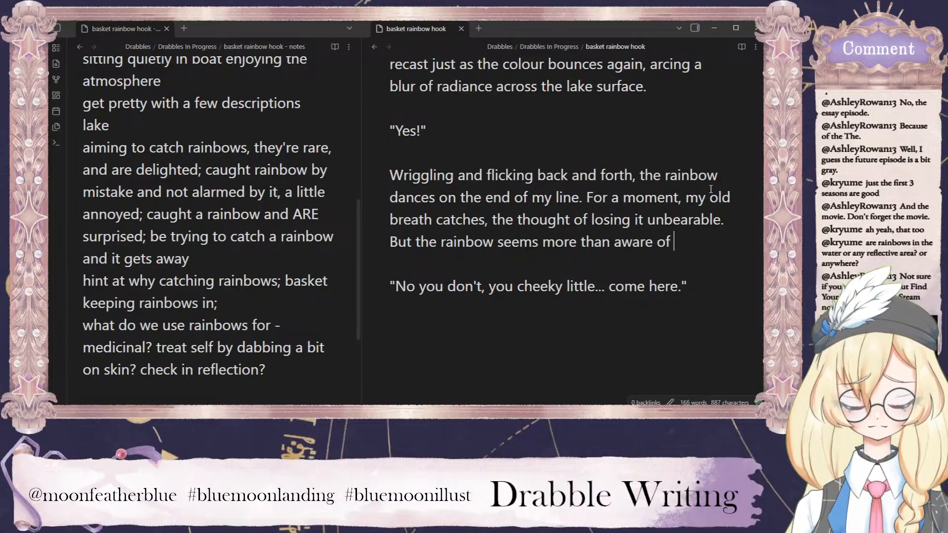
type("my worries")
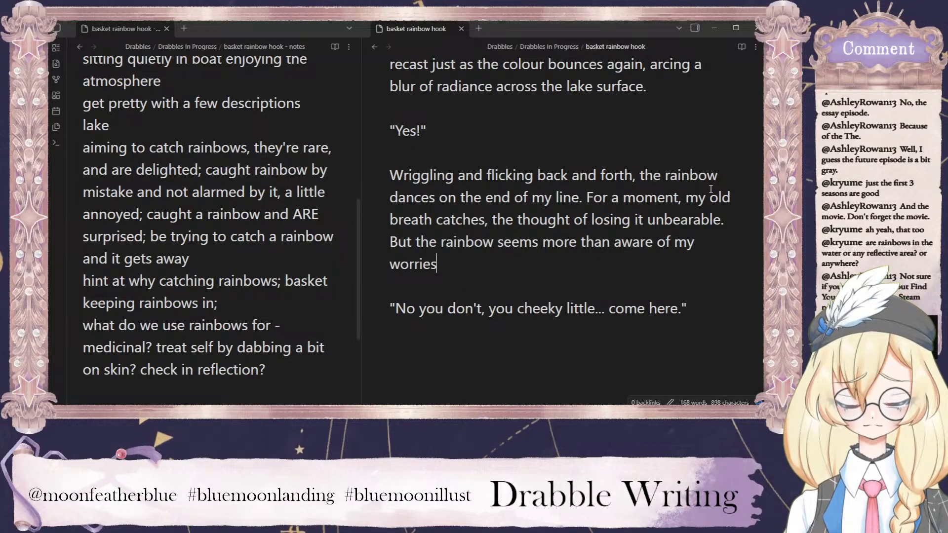
type(" and keeps ")
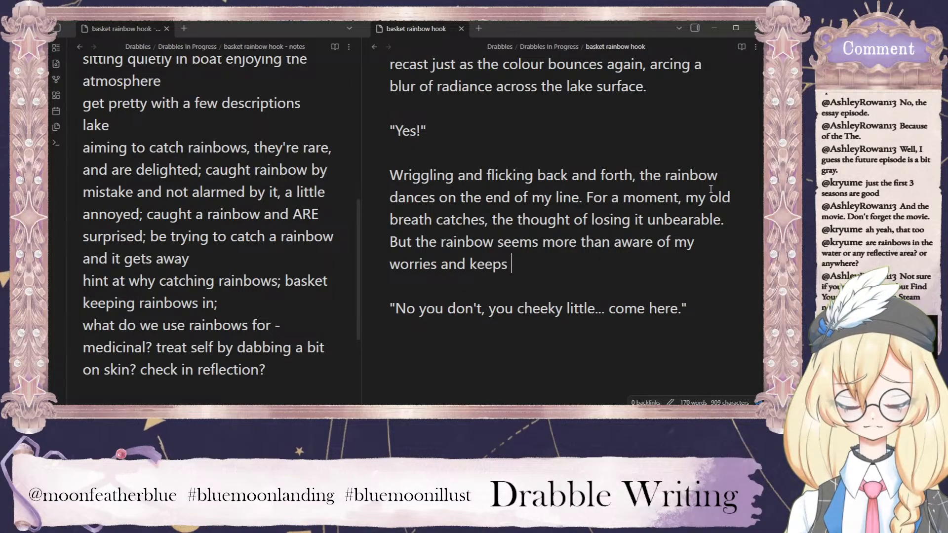
type("its es")
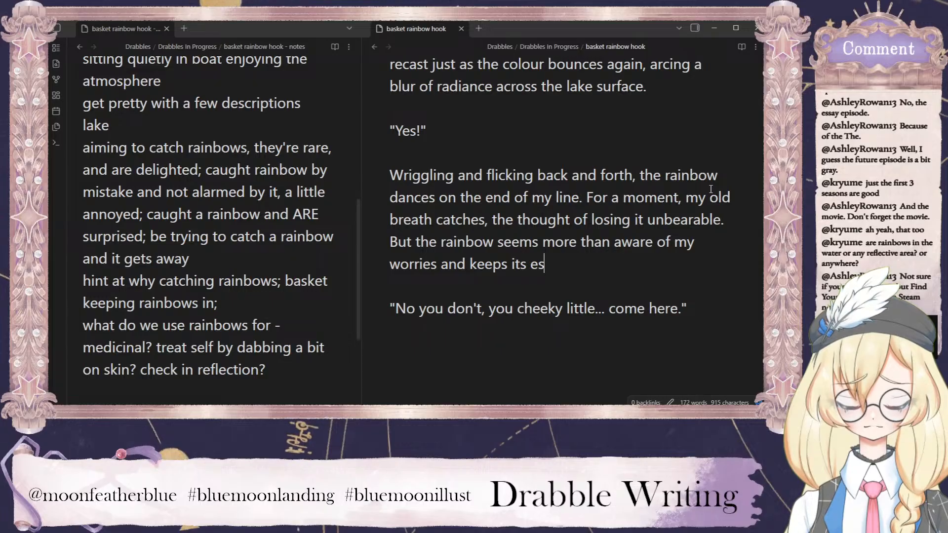
type("cape attempts mis")
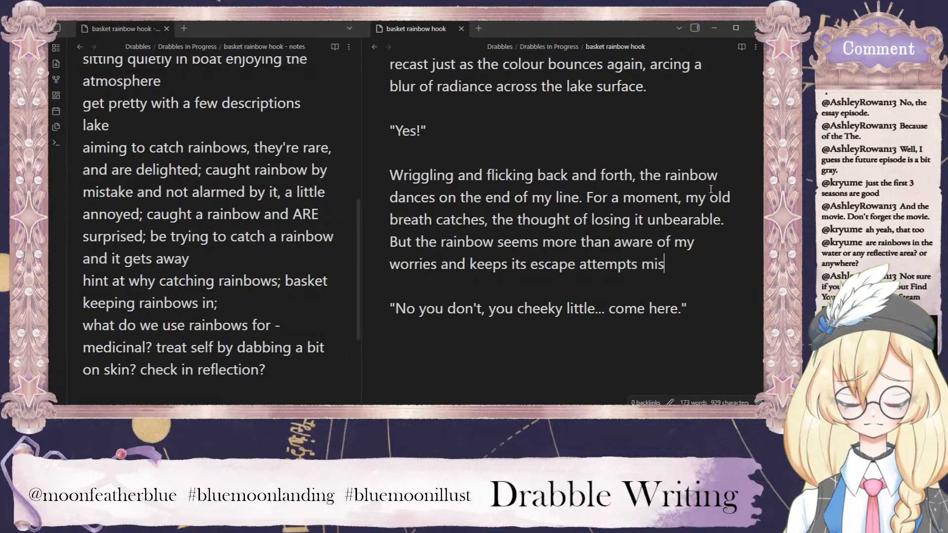
type("chievious")
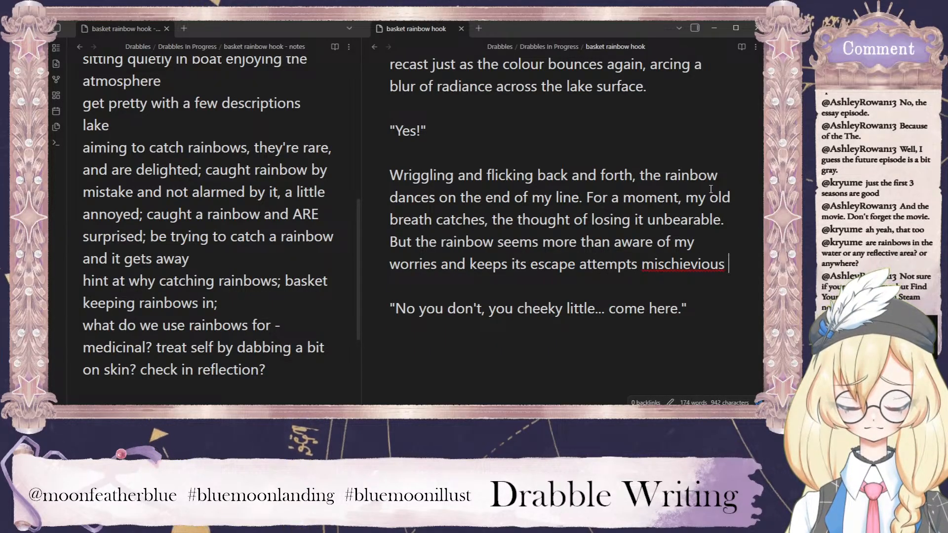
type(" only,")
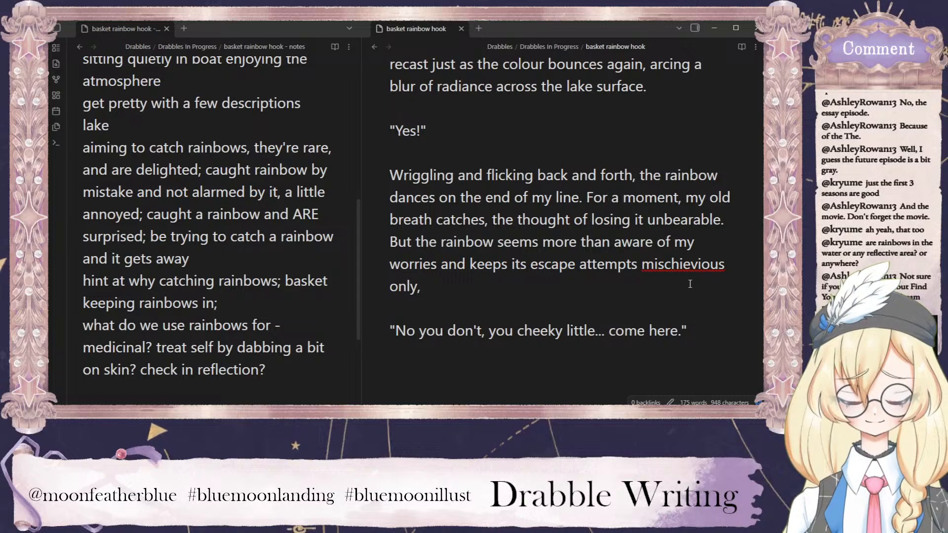
Extend the sentence with "and keeps its escape attempts mischievous only," and correct the flagged spelling of "mischievous".
right_click(699, 264)
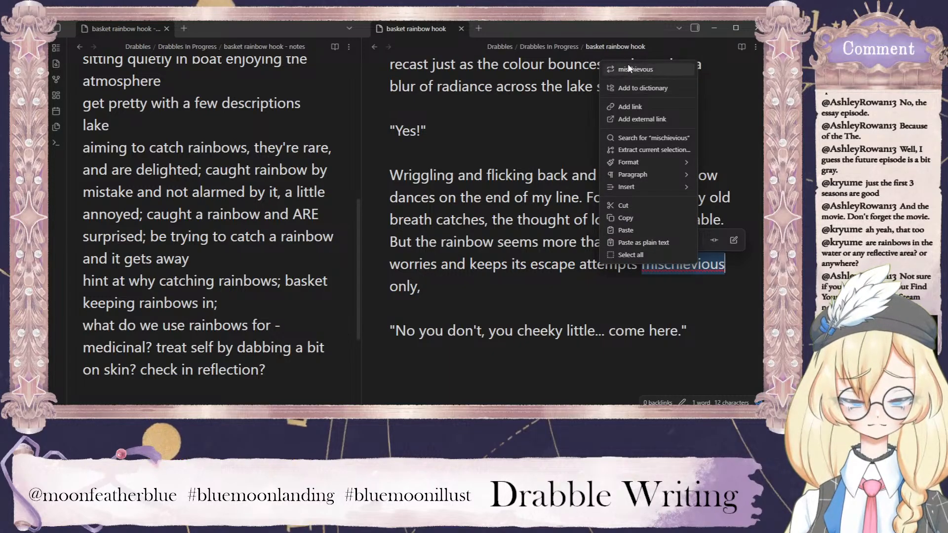
left_click(677, 70)
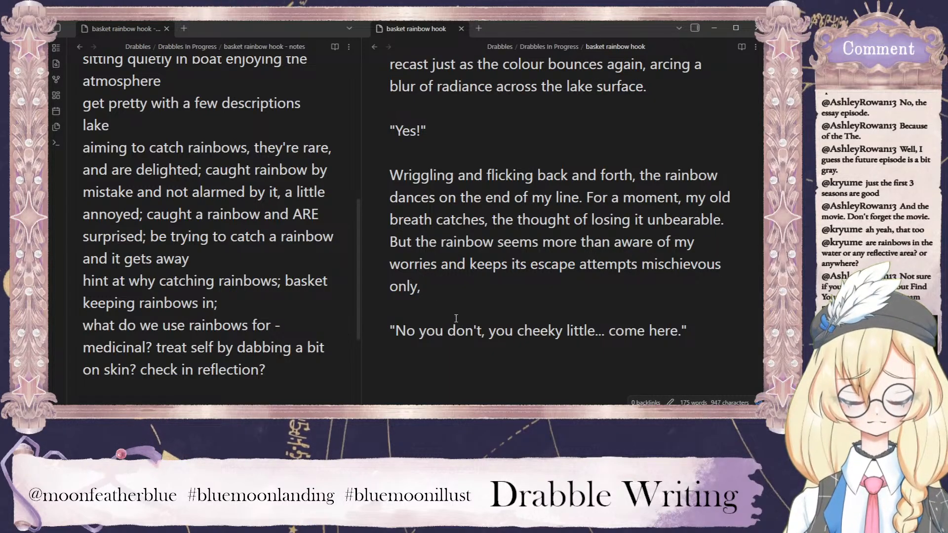
Finish the sentence after "mischievous only," with "nothing threatening about them.", making the word "threatening" bold.
left_click(441, 288)
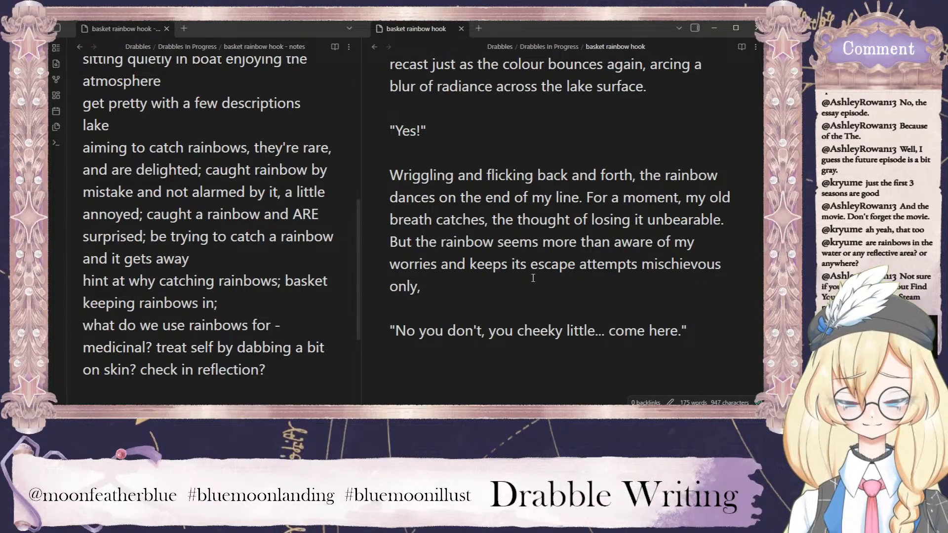
type("nothing")
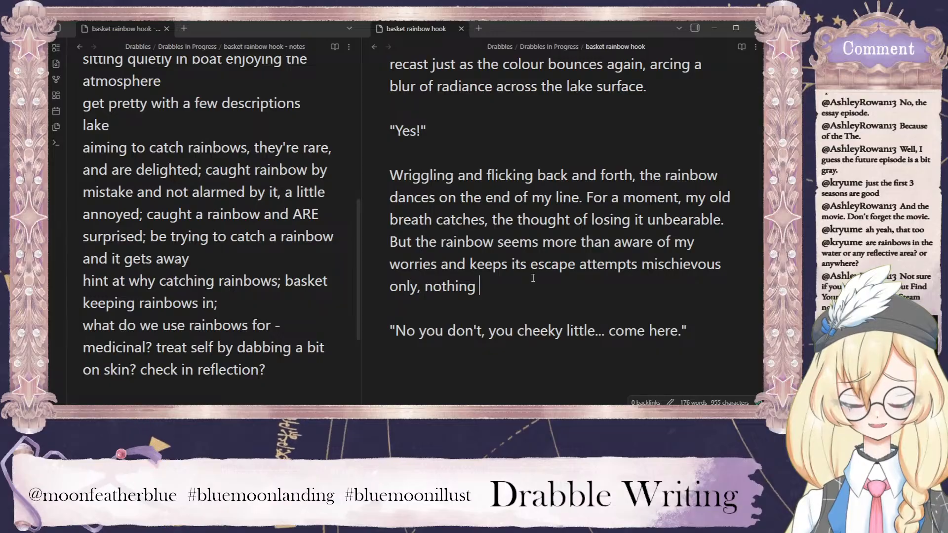
type("threatening")
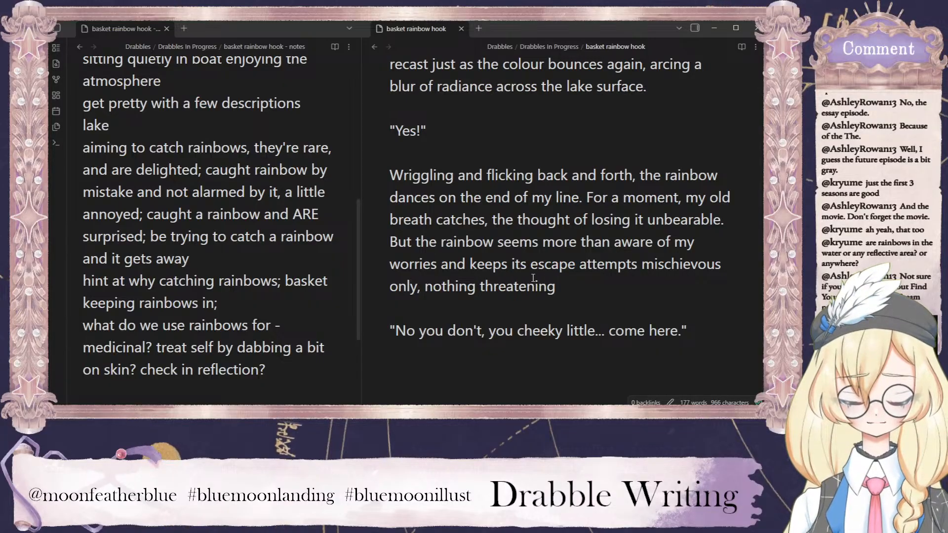
double_click(538, 288)
key("ctrl+b")
left_click(605, 288)
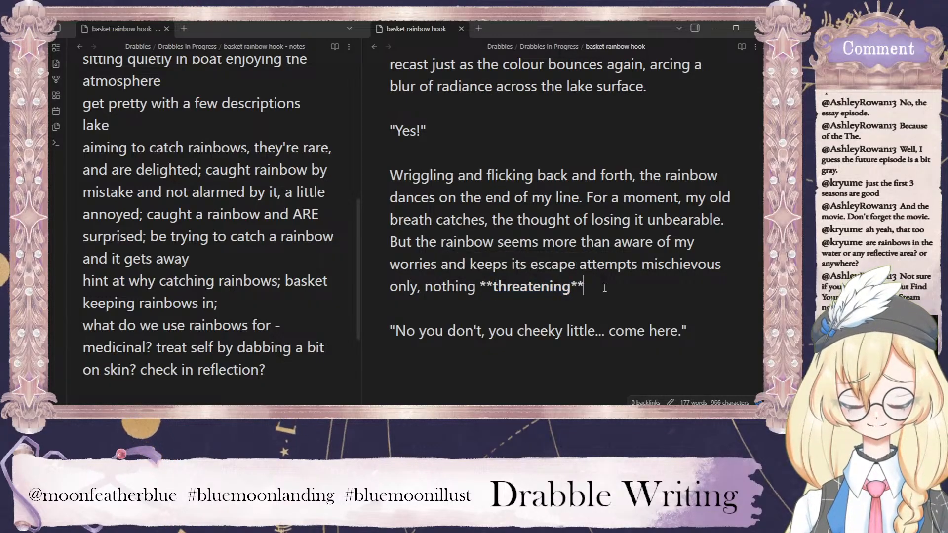
type("about them.")
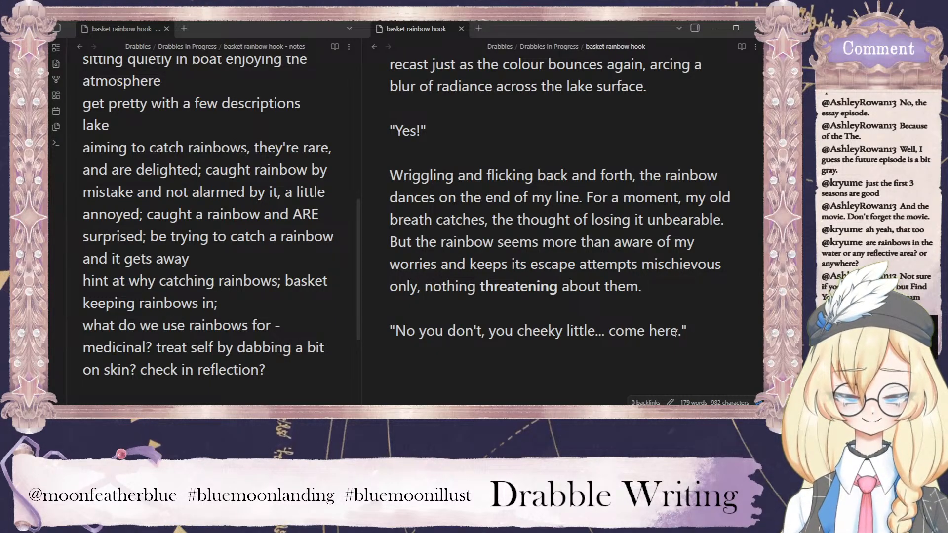
Replace "here" with "to Gramma" in the spoken line and open a new paragraph below it.
left_click_drag(678, 332, 647, 330)
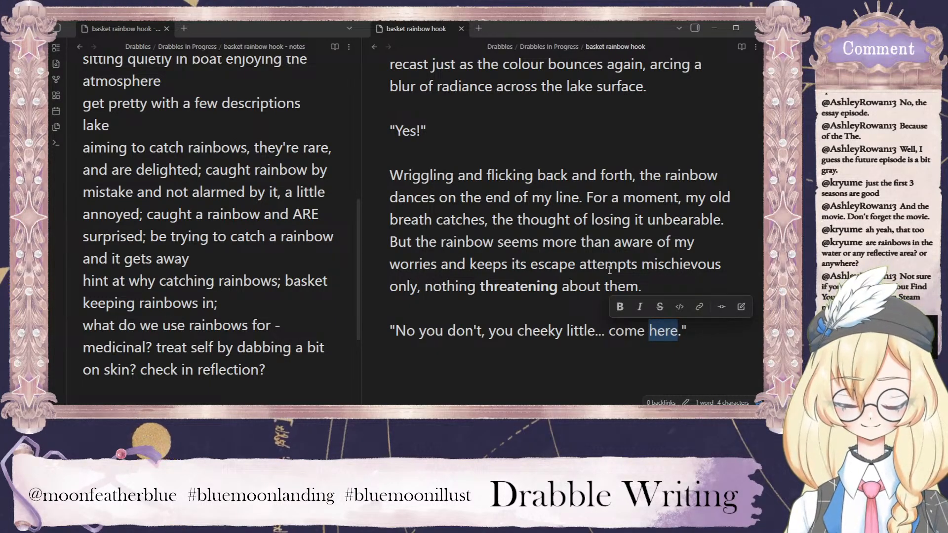
type("to ")
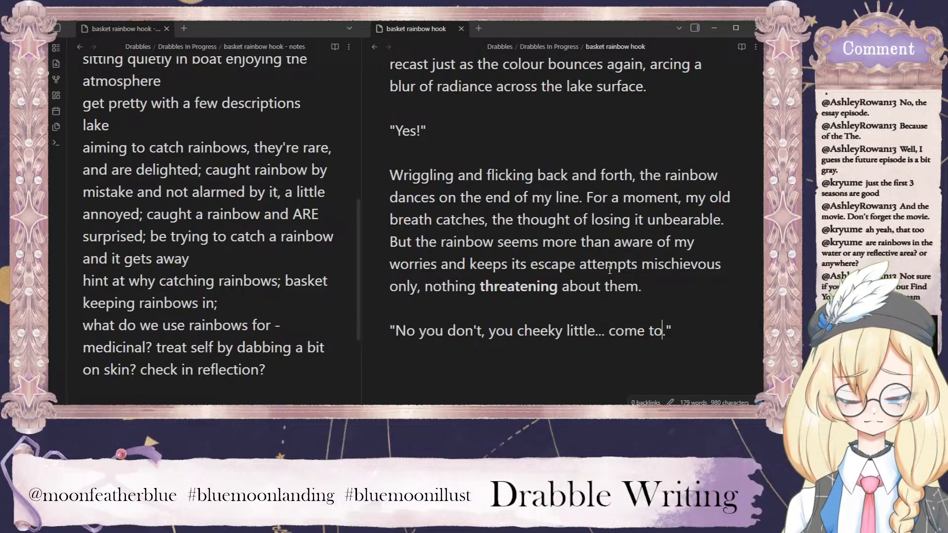
type("Gramma")
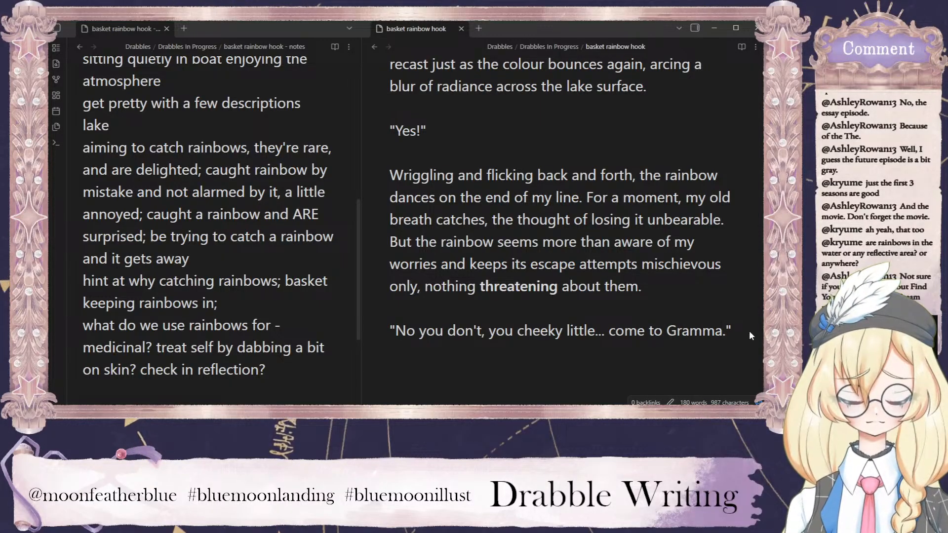
left_click(736, 332)
key("Return")
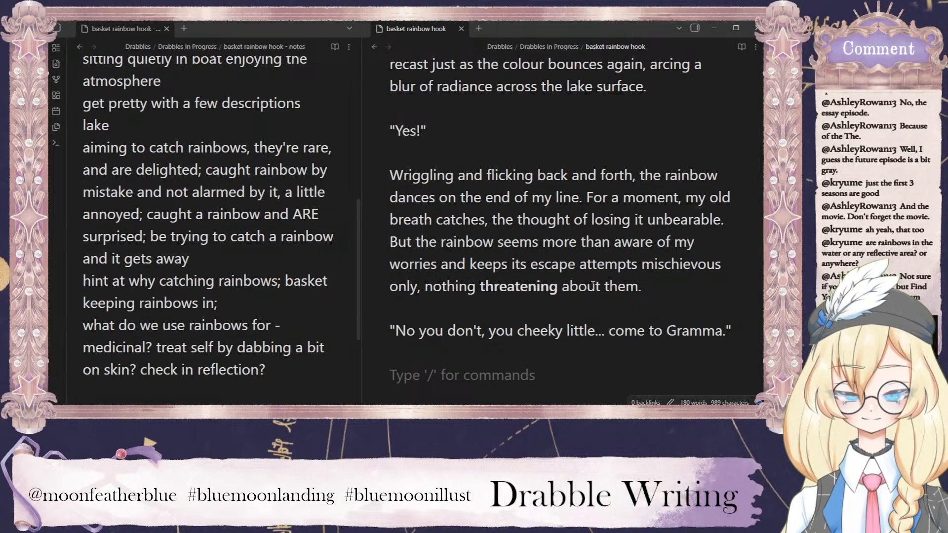
scroll(601, 298, "up", 1)
scroll(601, 297, "up", 10)
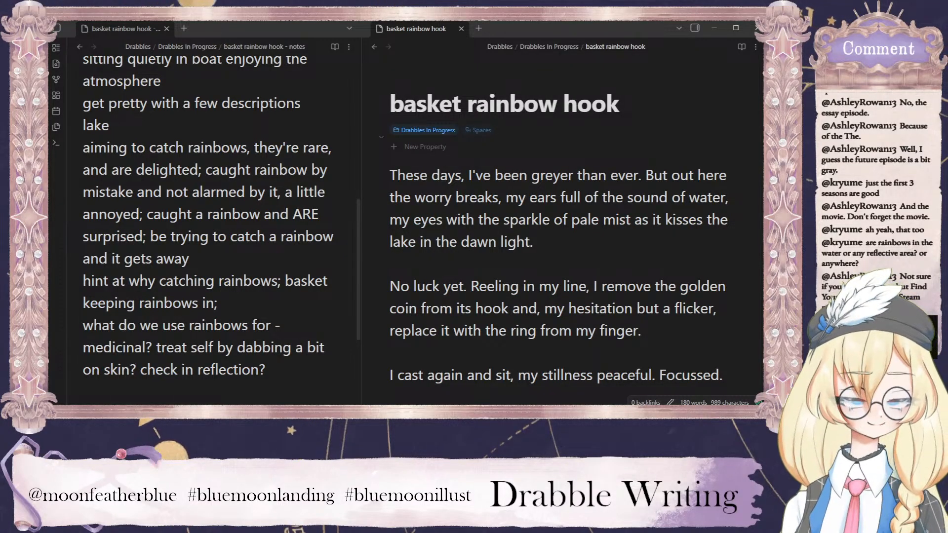
Insert the placeholder "(BACKSTORY)" as its own paragraph after "replace it with the ring from my finger.".
scroll(535, 264, "down", 2)
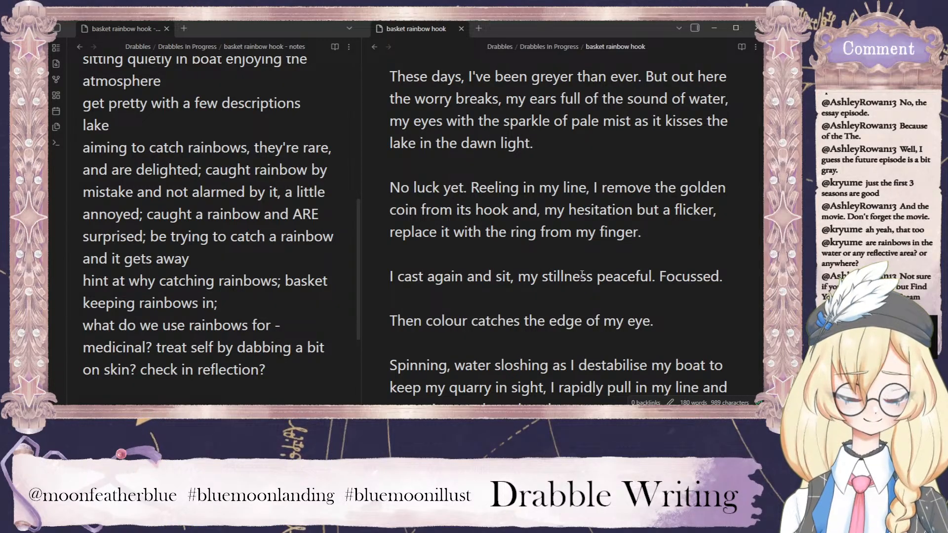
left_click_drag(513, 210, 693, 248)
left_click(696, 237)
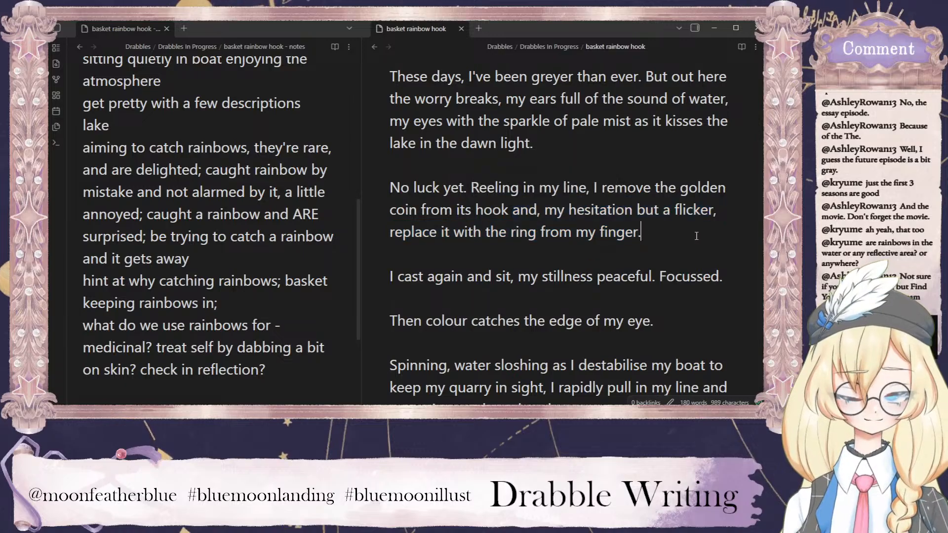
key("Return")
key("Return")
type("(BACKSTORY")
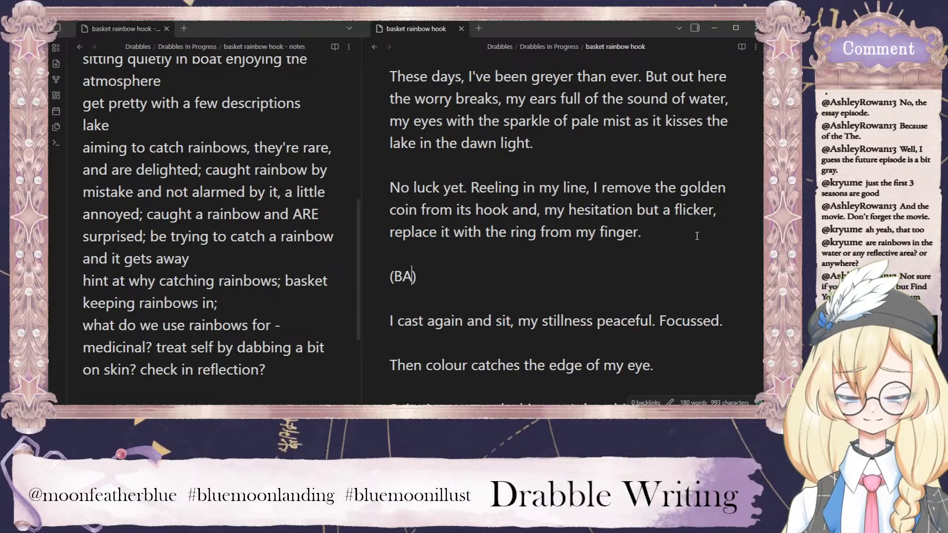
left_click(643, 290)
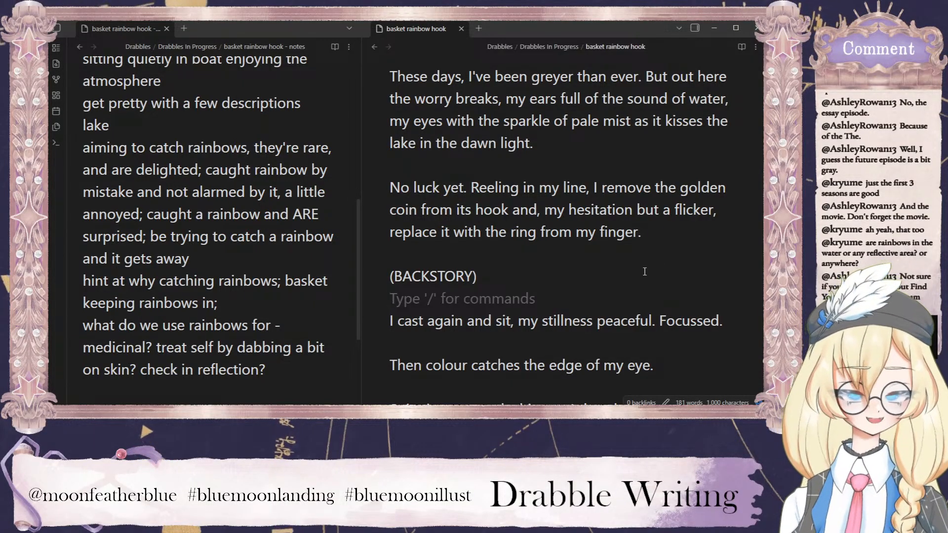
Reread the paragraph beginning "Spinning, water sloshing", checking the repeated uses of "my".
scroll(660, 267, "down", 3)
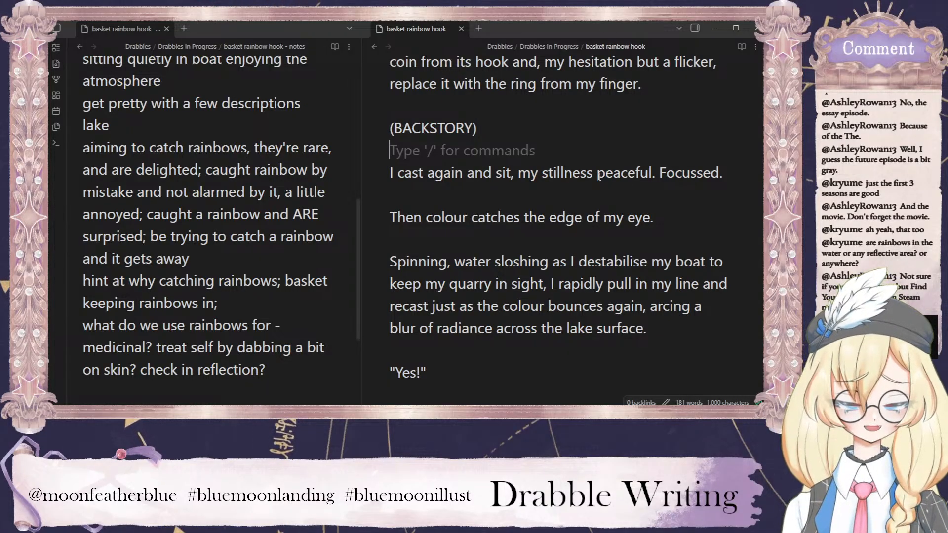
left_click_drag(438, 285, 448, 287)
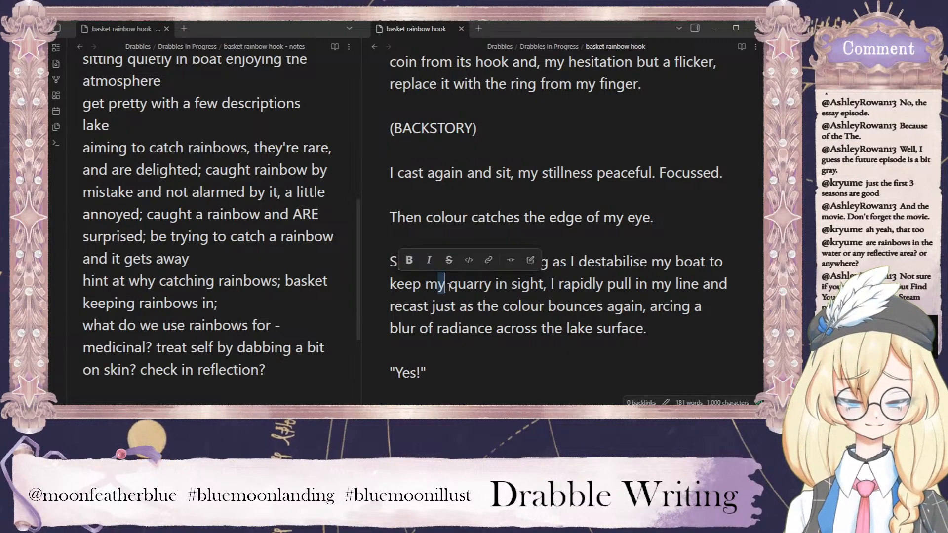
left_click_drag(651, 263, 668, 263)
left_click(656, 304)
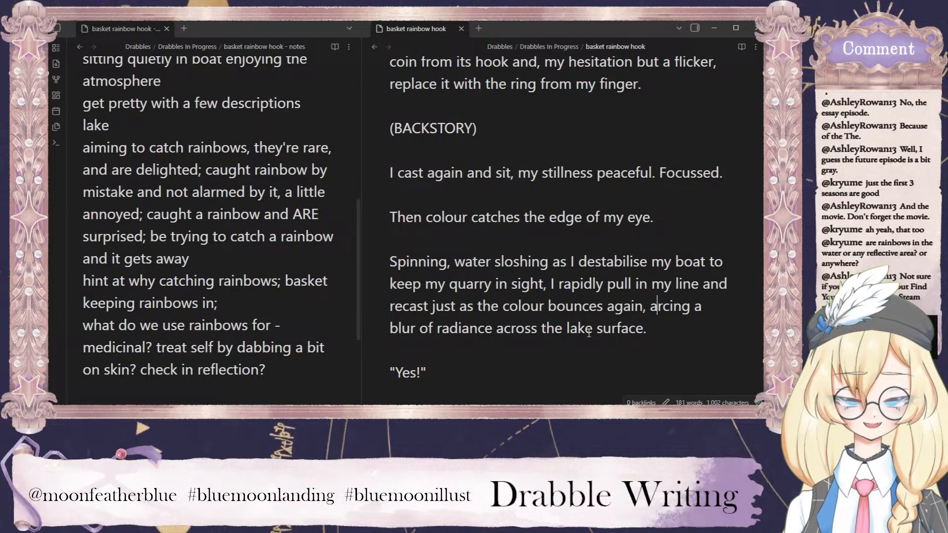
left_click_drag(671, 285, 651, 285)
left_click(676, 335)
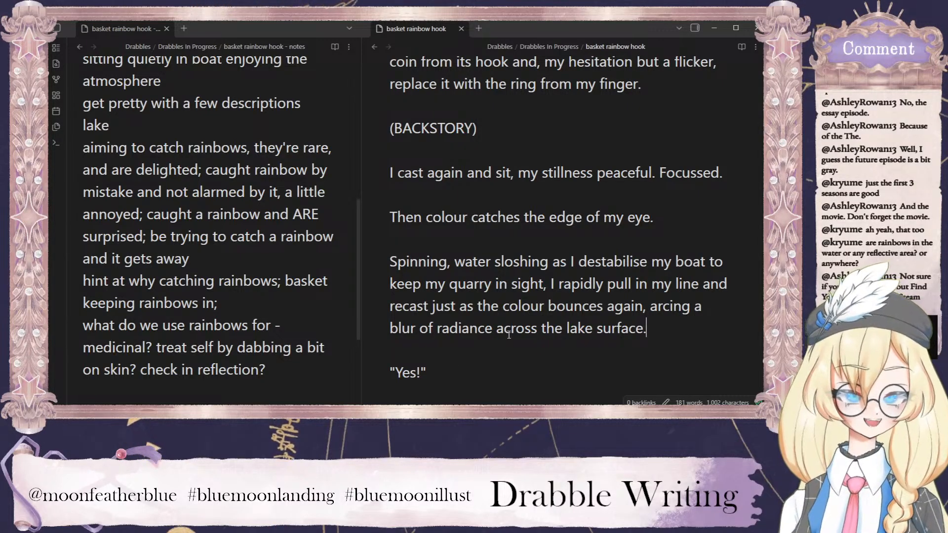
Insert the note "(WHY IS IT UNBEARABLE???)" after the sentence ending "the thought of losing it unbearable.".
scroll(479, 330, "down", 4)
scroll(479, 330, "down", 2)
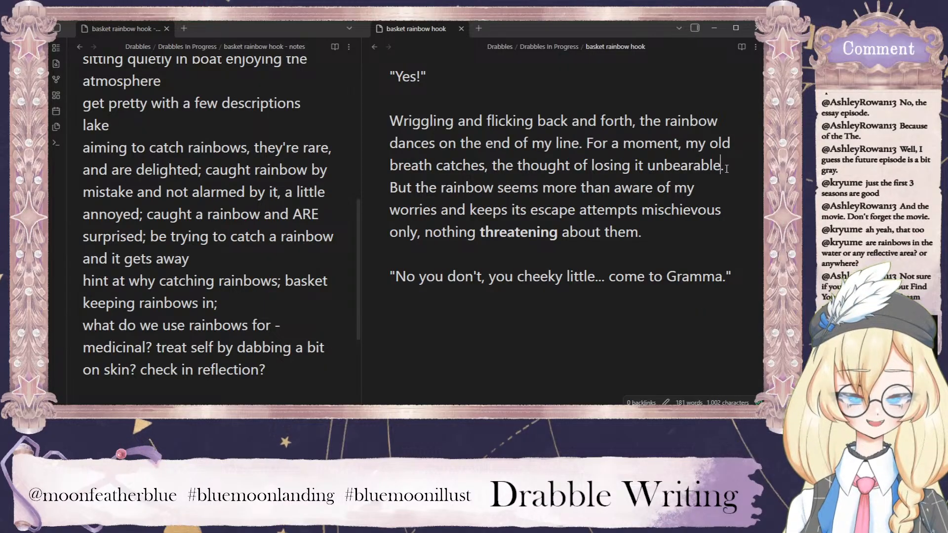
type("(wh")
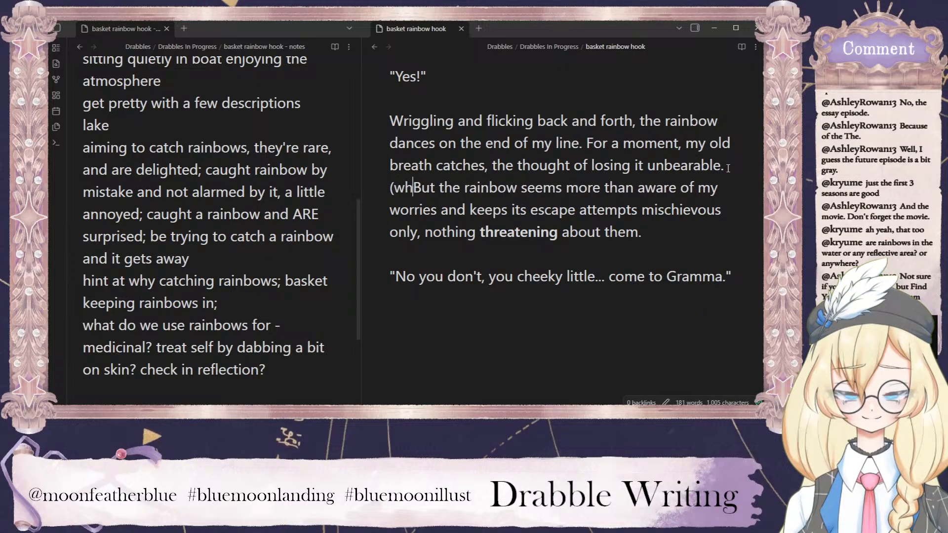
key("BackSpace")
key("BackSpace")
type("WHY IS IT UNBEARABLE")
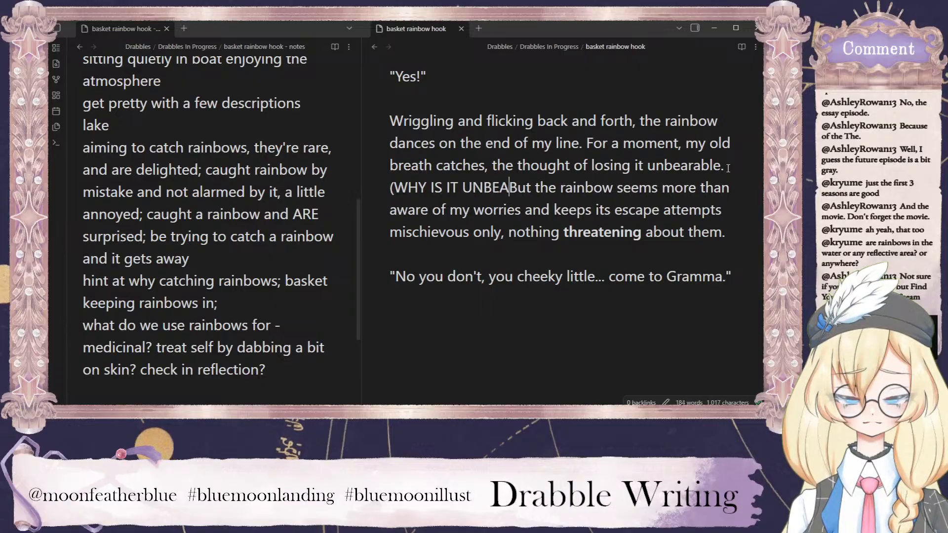
type("???)")
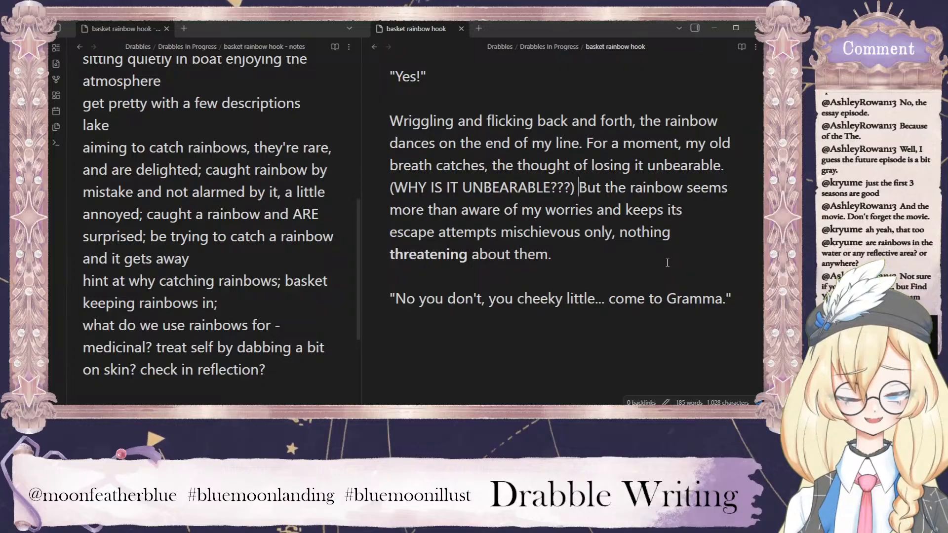
Begin the paragraph below the spoken line ending "come to Gramma." with the words "I coax".
double_click(469, 257)
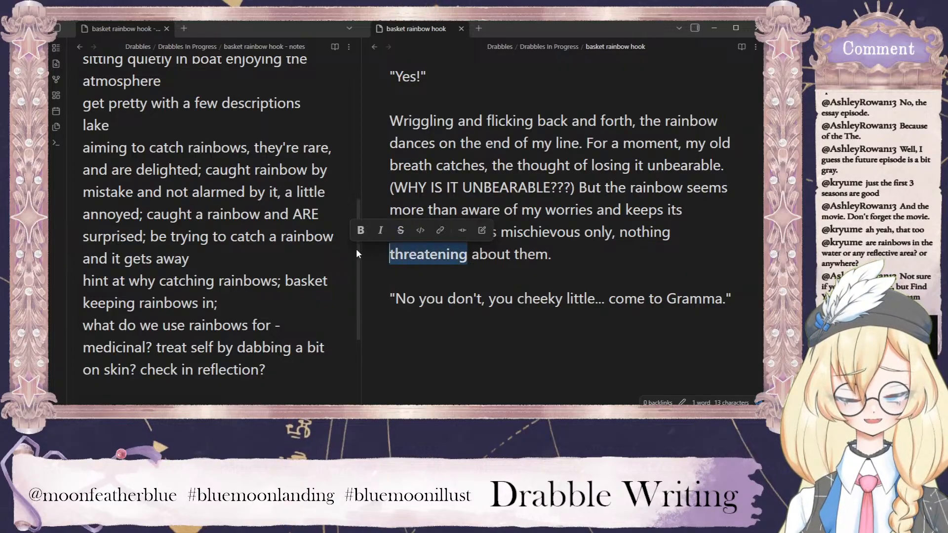
left_click(545, 273)
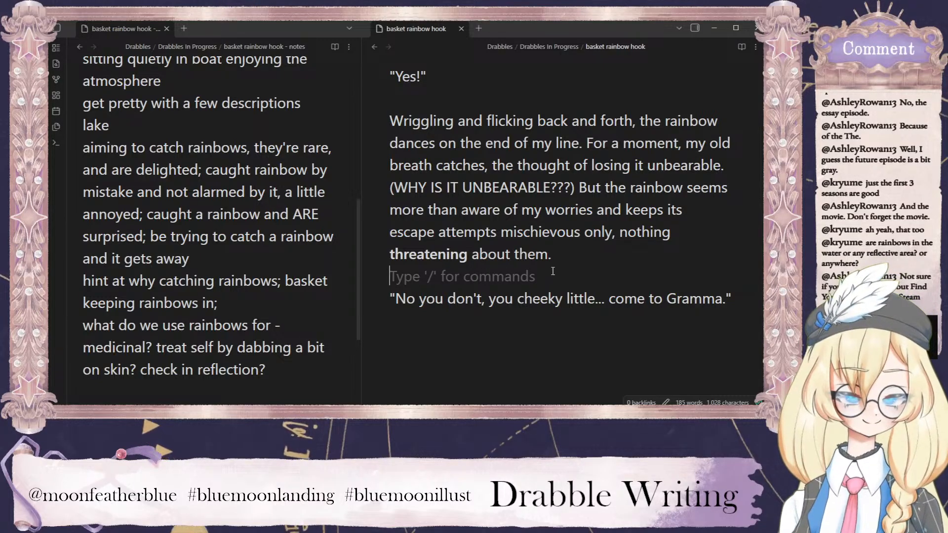
scroll(559, 258, "down", 2)
left_click(557, 256)
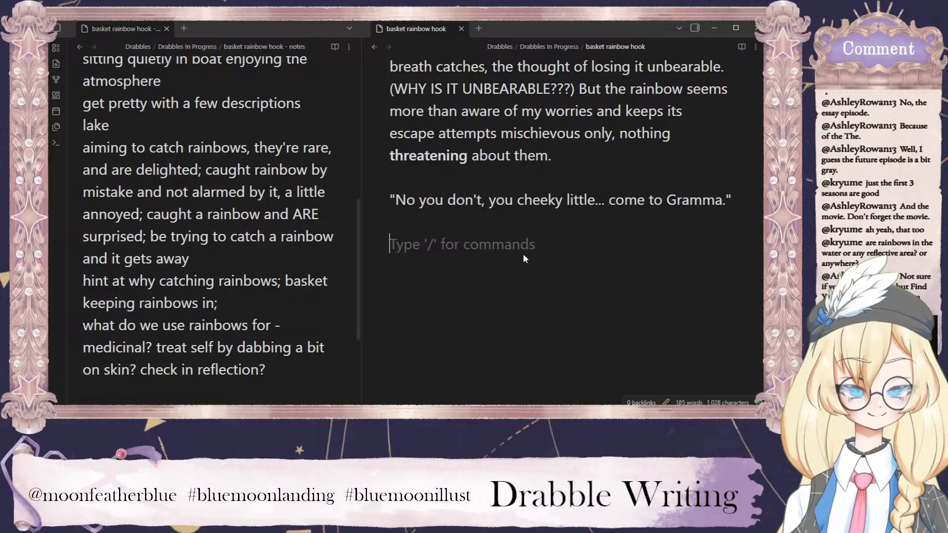
type("my")
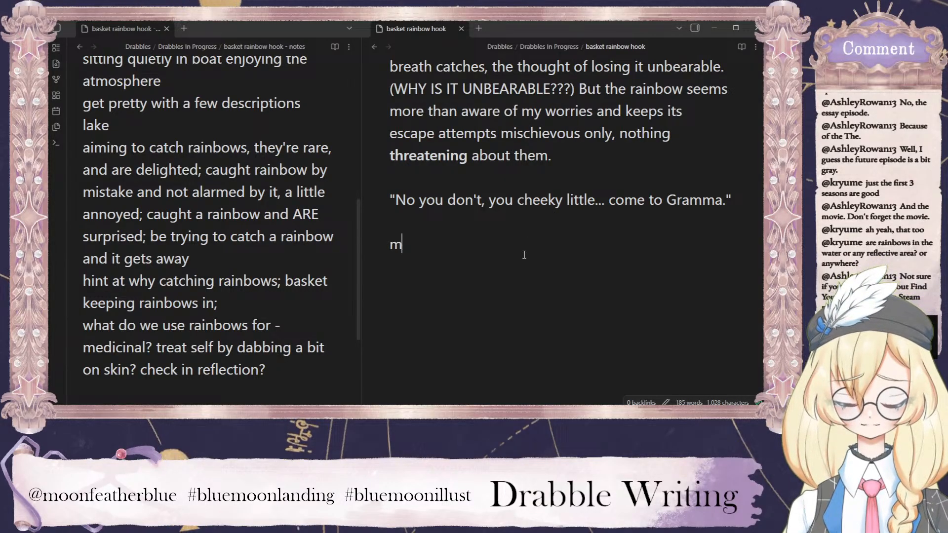
key("BackSpace")
key("BackSpace")
type("My")
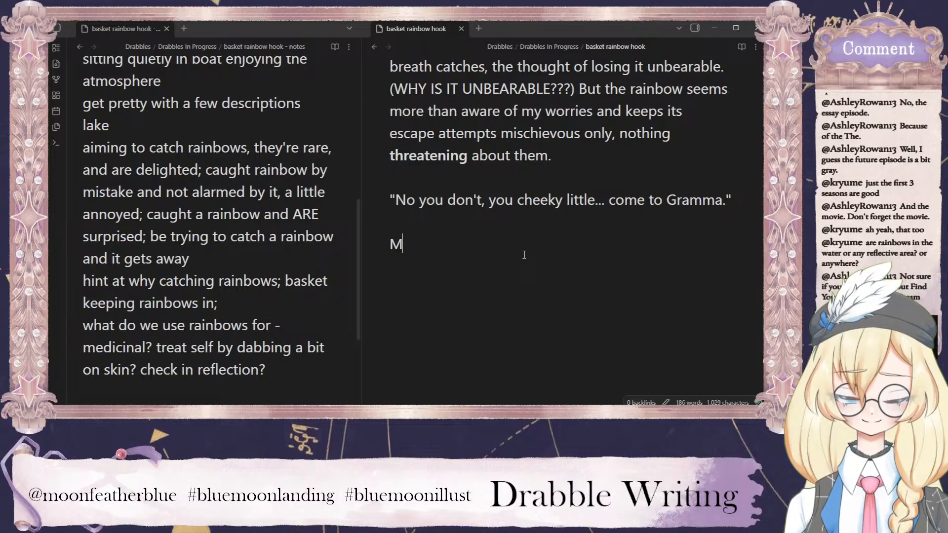
key("BackSpace")
type("I ")
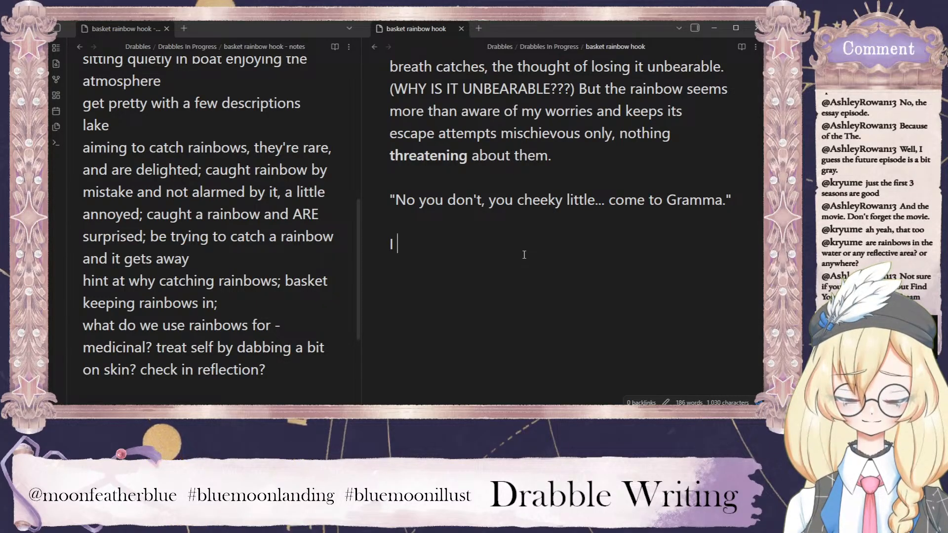
type("coax")
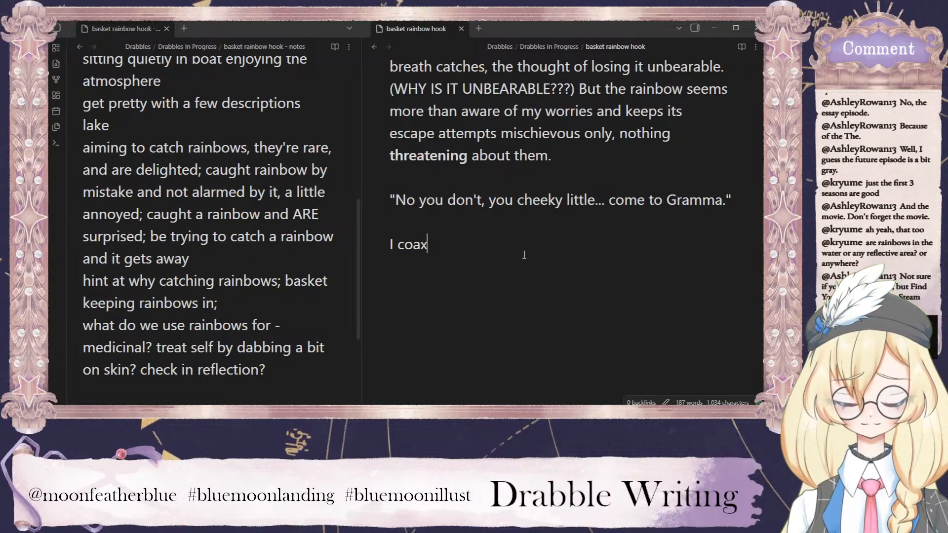
Continue the sentence after "I coax" with "and caress the line as slowly, reverently, I reel in this little miracle".
type("and car")
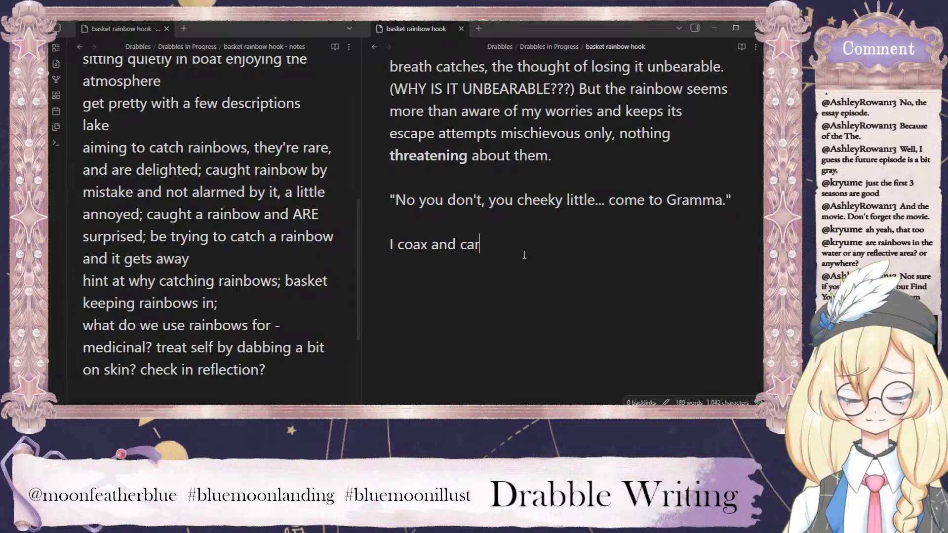
type("ess the line as slowly, re")
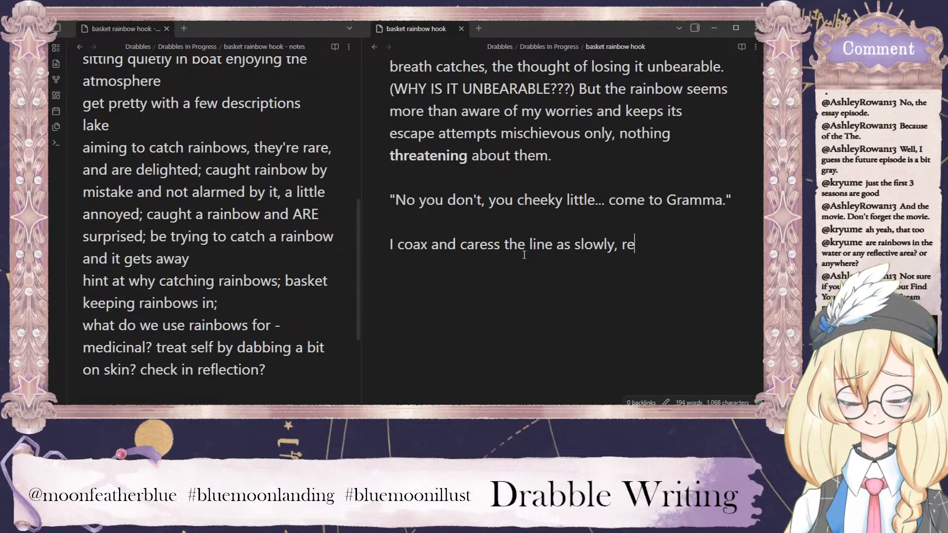
type("verently,")
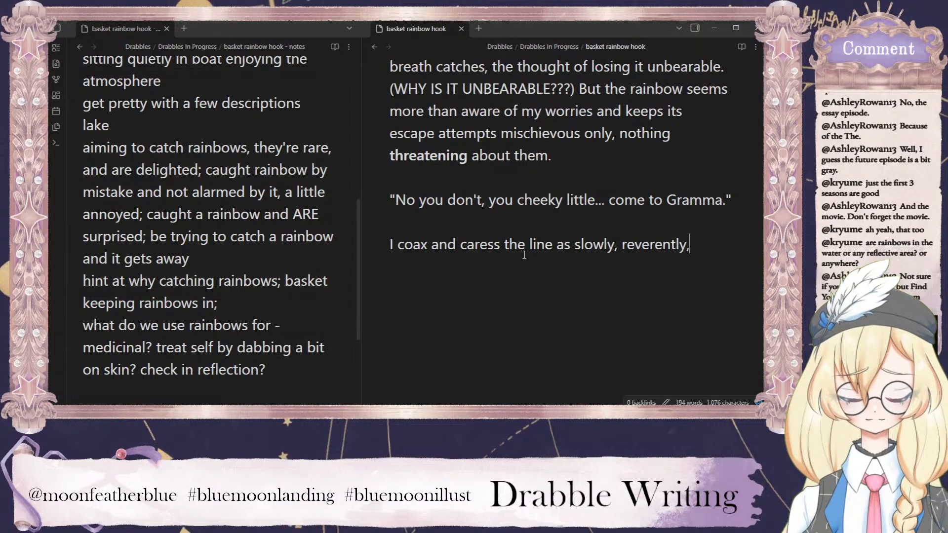
type(" I reel")
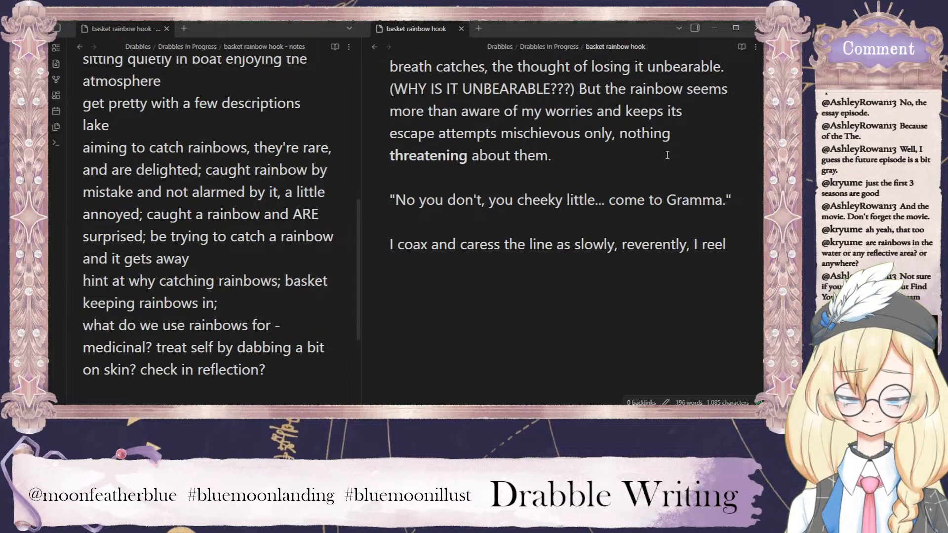
type("in")
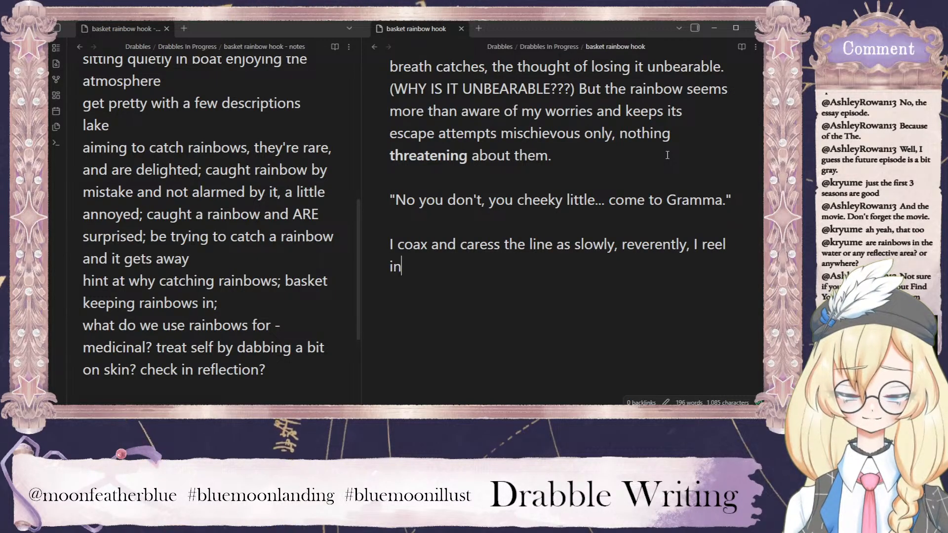
type(" the")
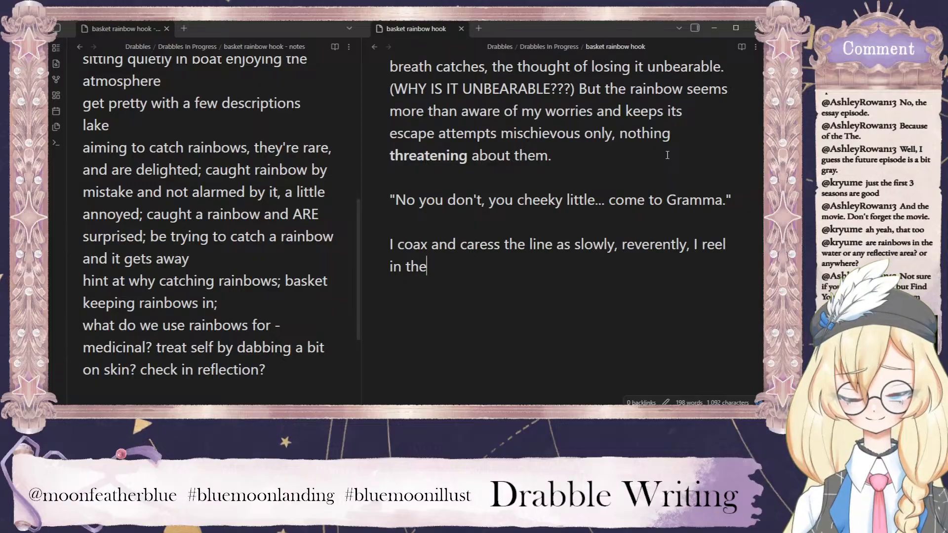
key("BackSpace")
key("BackSpace")
type("is little miracle")
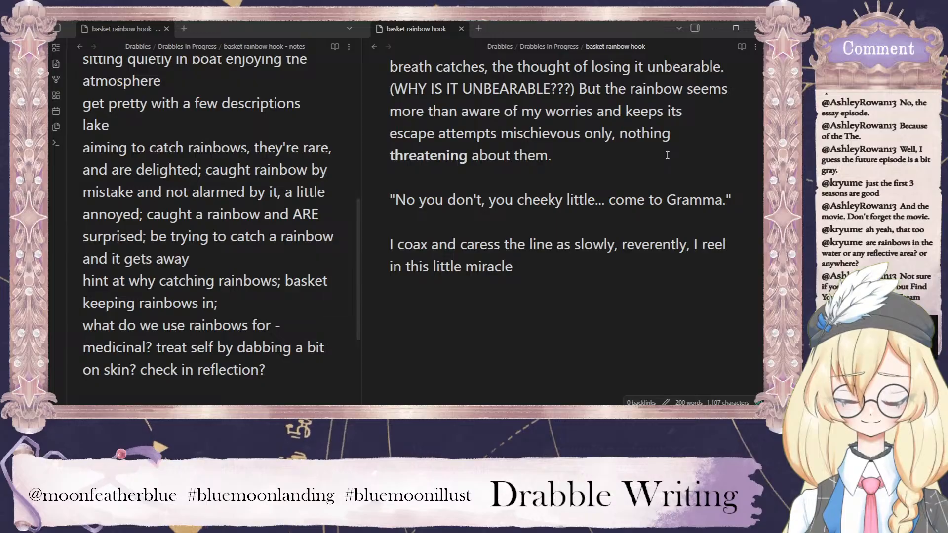
End the sentence at "this little miracle." and continue with "Taking it in my hands, I let out a breathy gasp--".
type(". Ta")
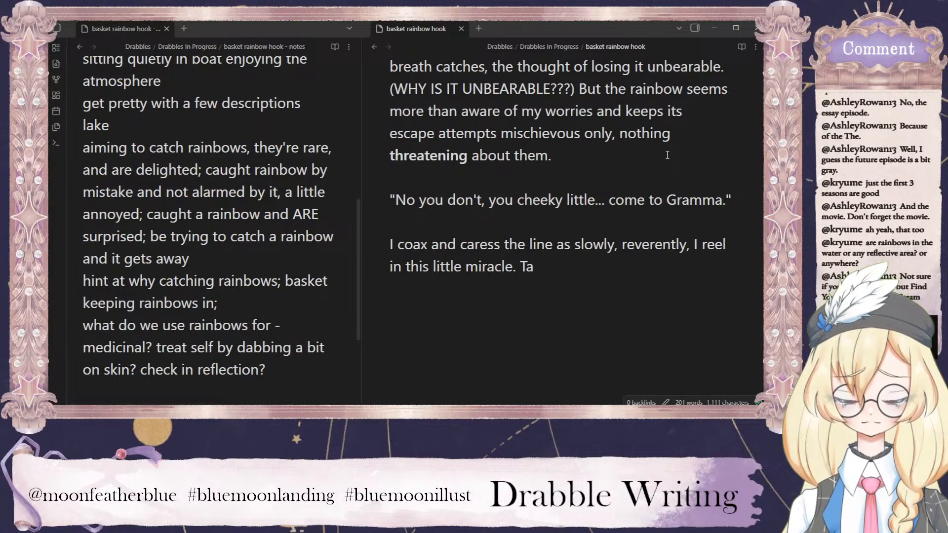
type("king ")
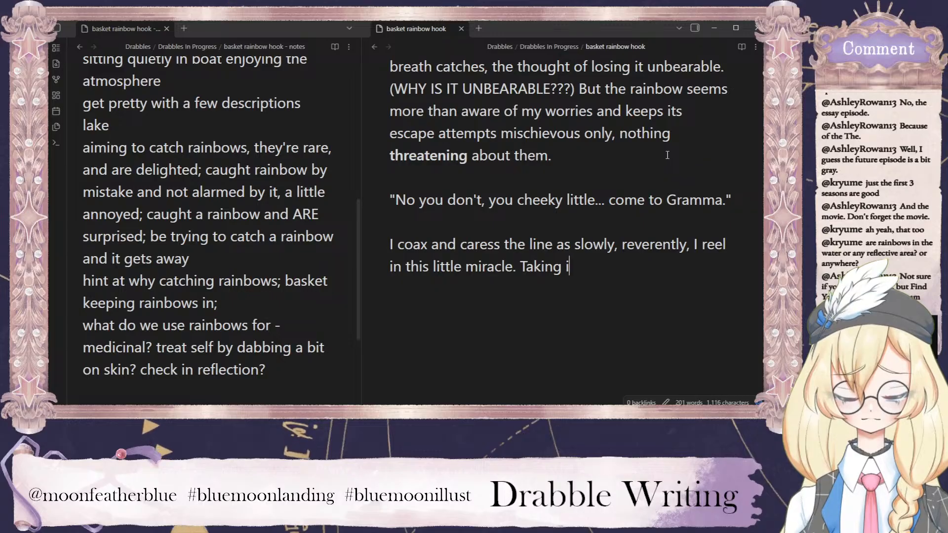
type("it in my hand")
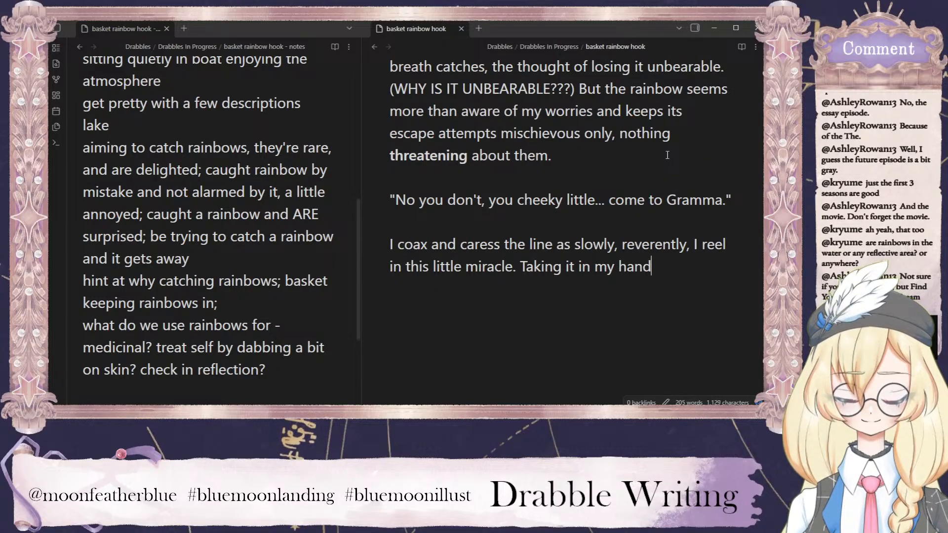
type("s, ")
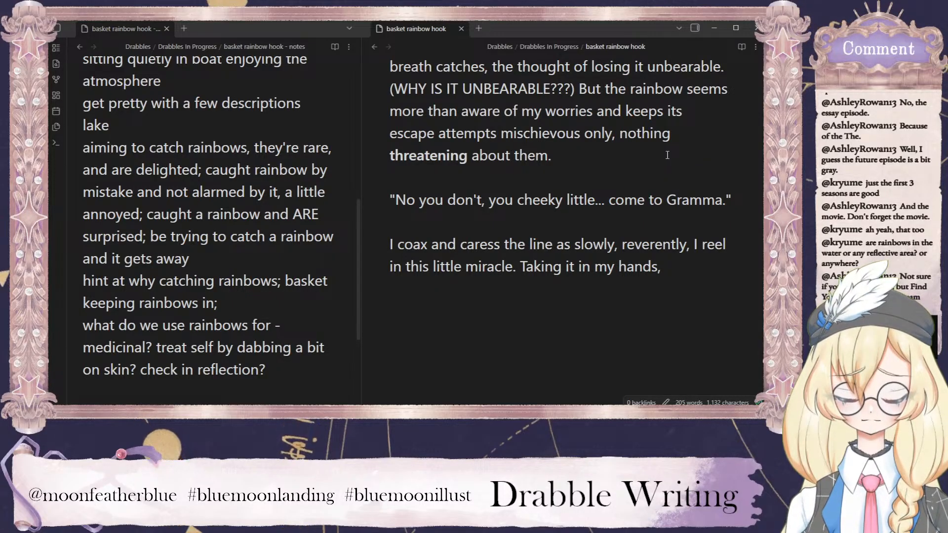
type("I")
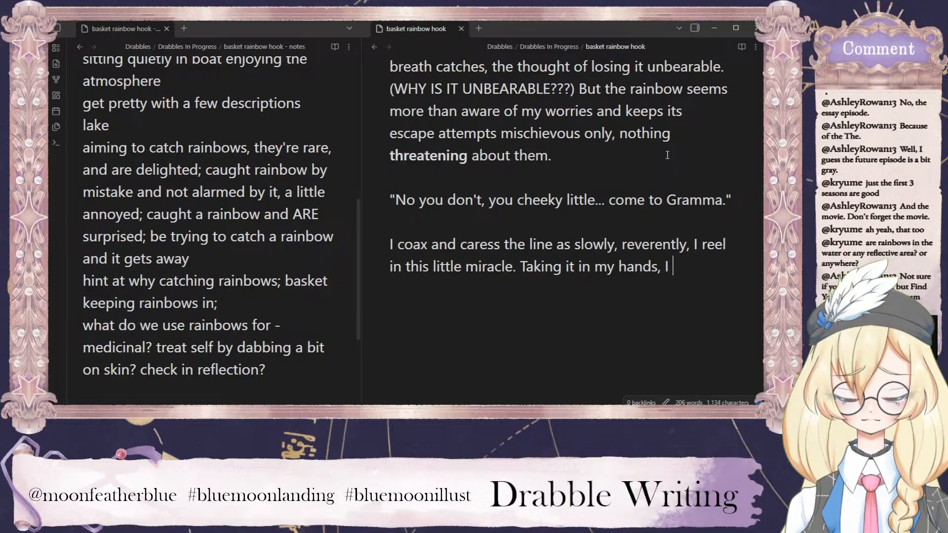
type(" let out a ")
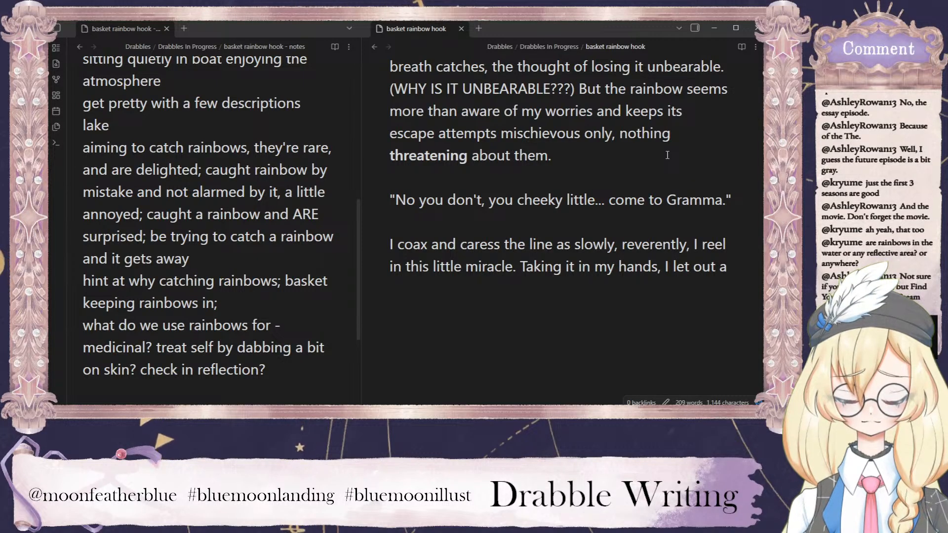
type("breathy gasp")
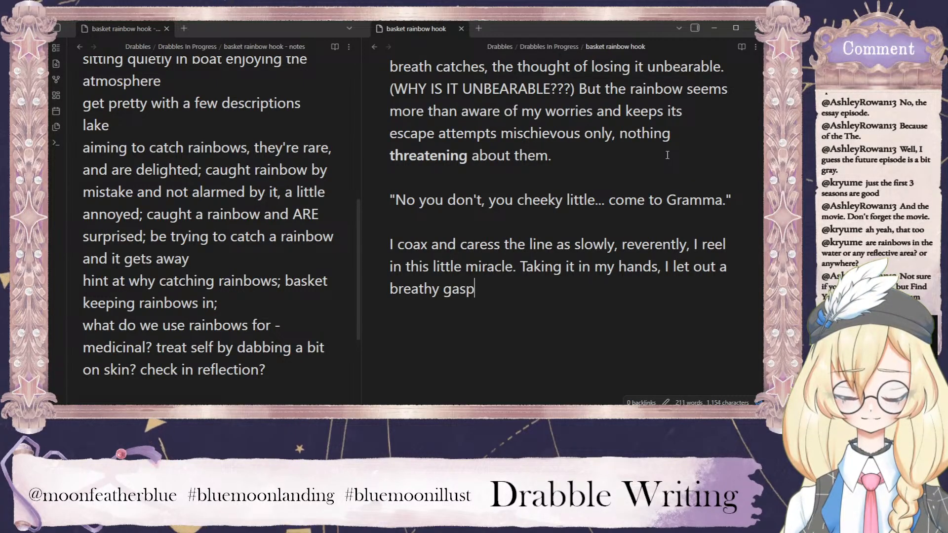
type("--")
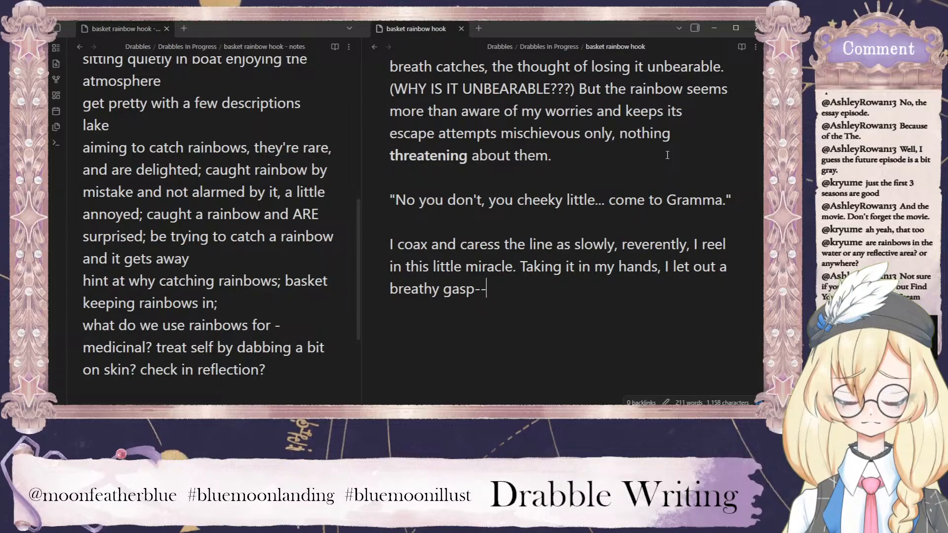
type("it's")
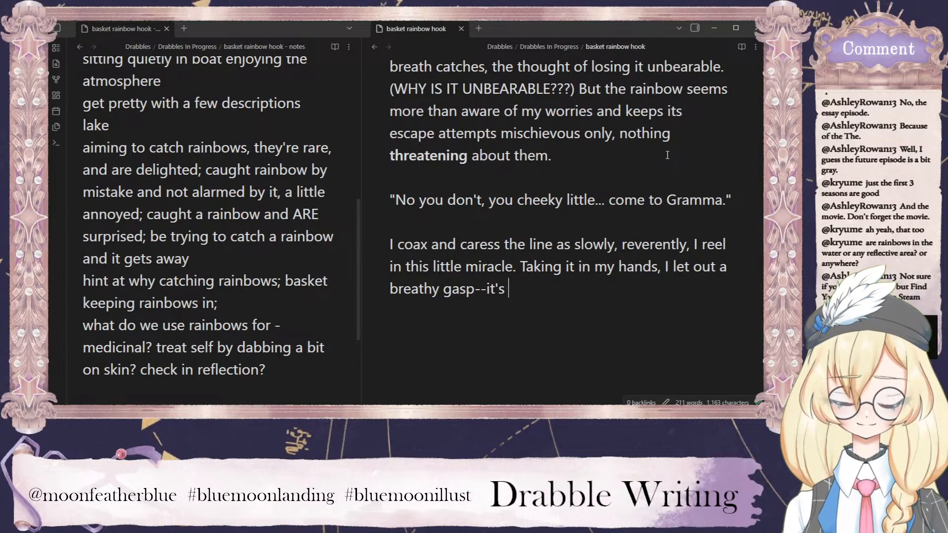
Add the aside "it's so warm, satiny against my skin--" after "breathy gasp--".
type("so warm")
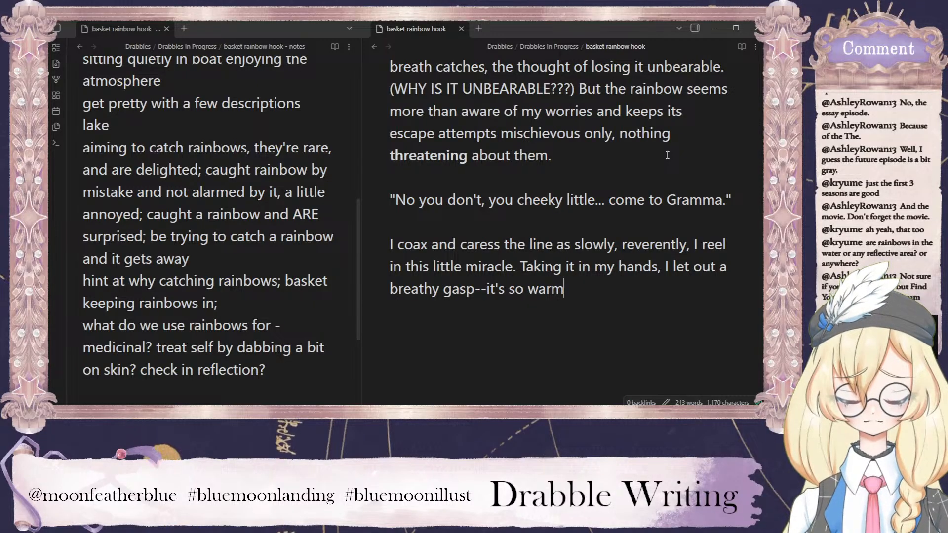
type(", suade-li")
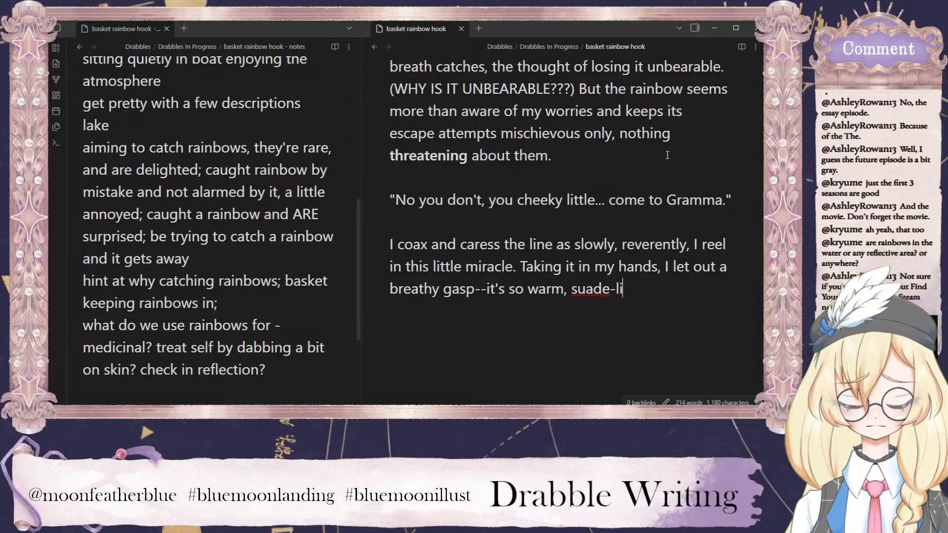
key("BackSpace")
key("BackSpace")
key("BackSpace")
key("BackSpace")
key("BackSpace")
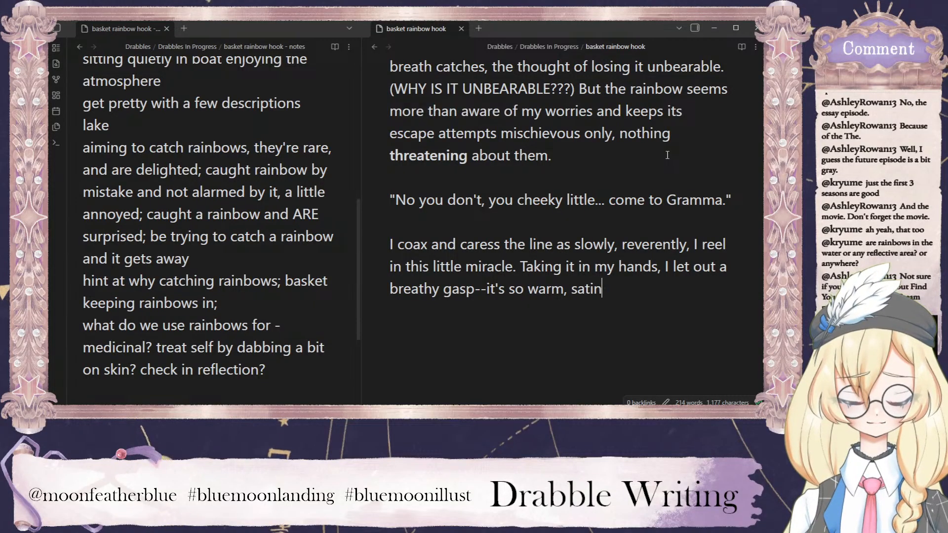
type("y against my s")
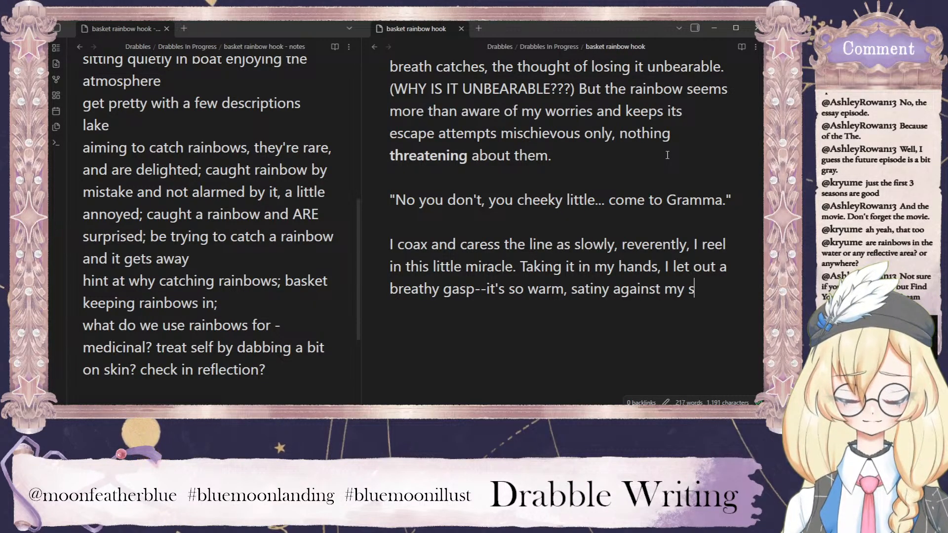
type("kin")
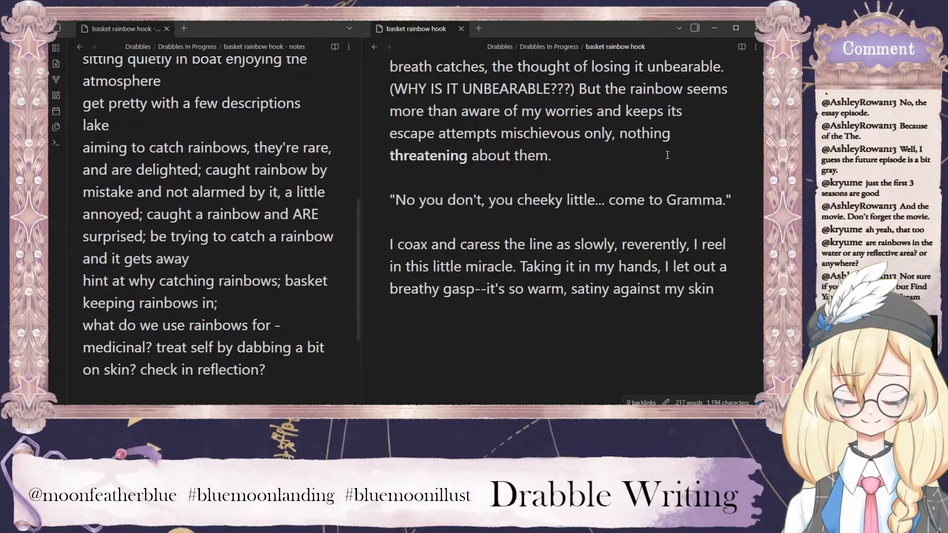
type("-=")
key("BackSpace")
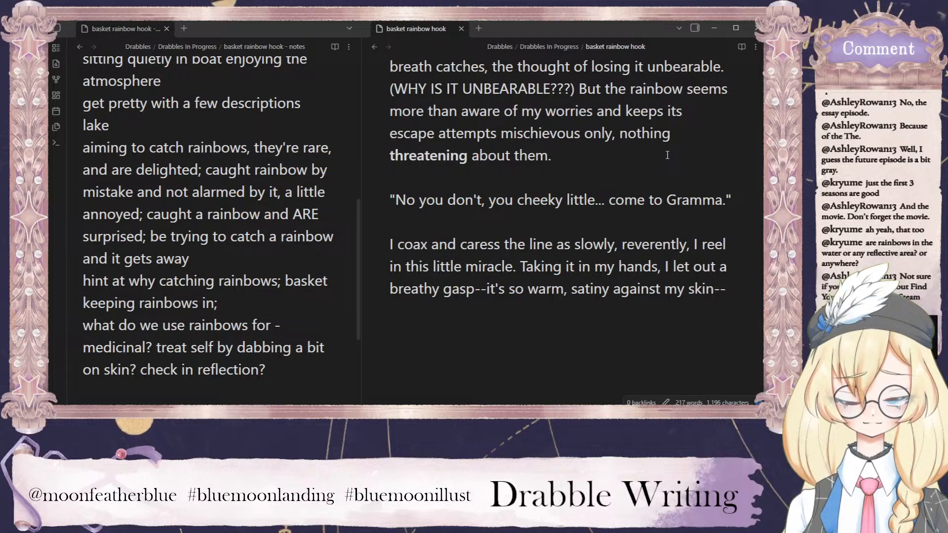
Finish the sentence after "my skin--" with "and, without hesitation, press my weathered face into it wriggles.".
type("and, without ")
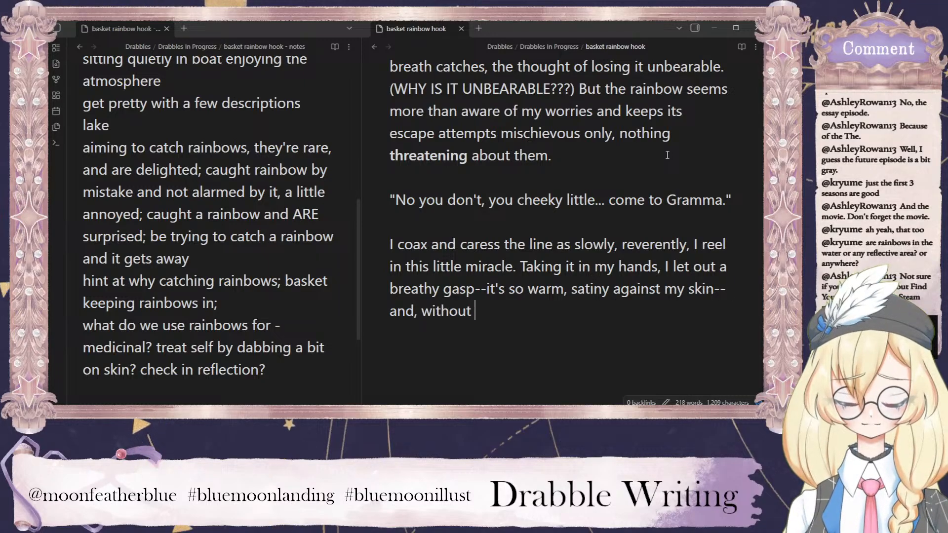
type("hesitation, press my fac")
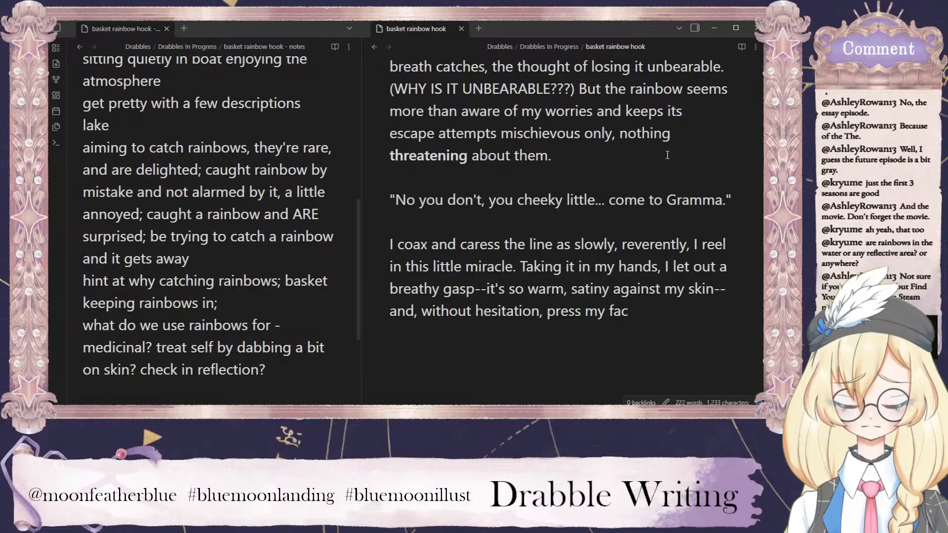
key("BackSpace")
key("BackSpace")
key("BackSpace")
type("we")
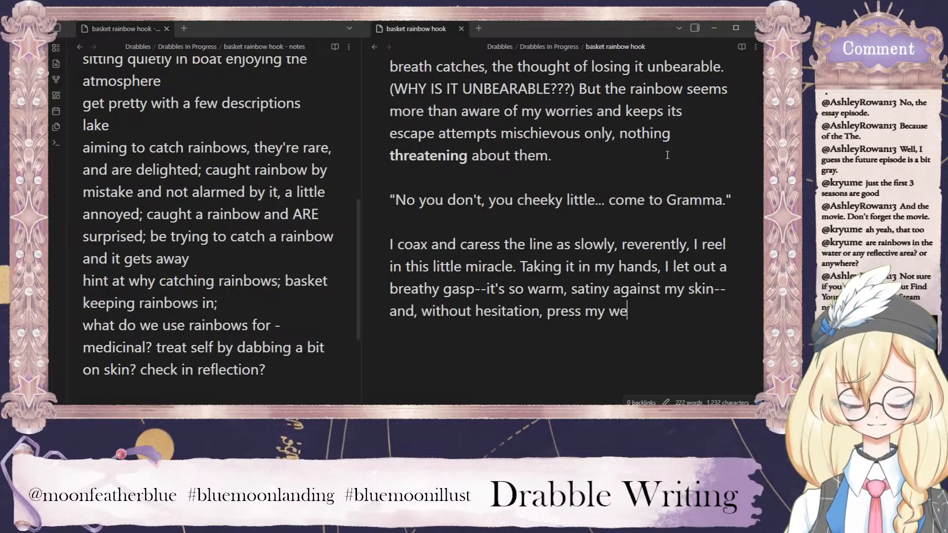
type("athered face ")
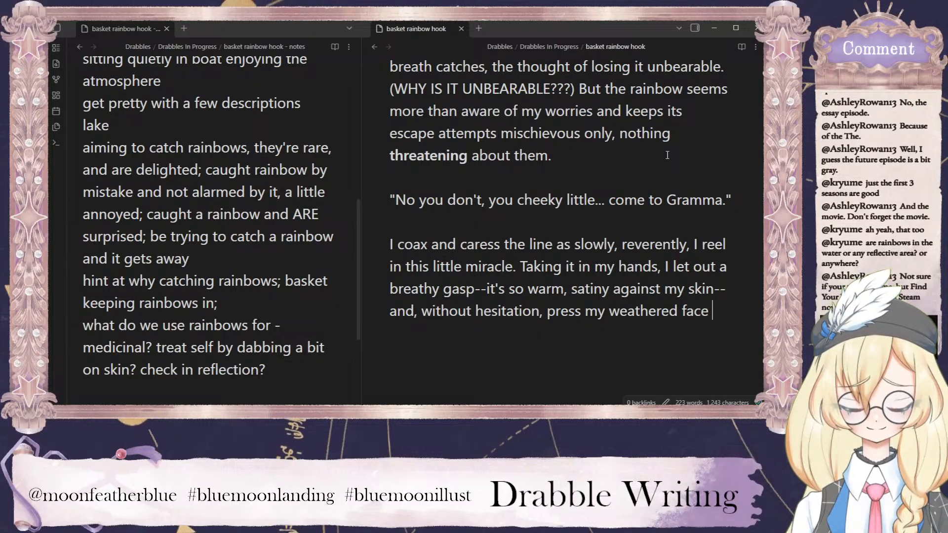
type("into ")
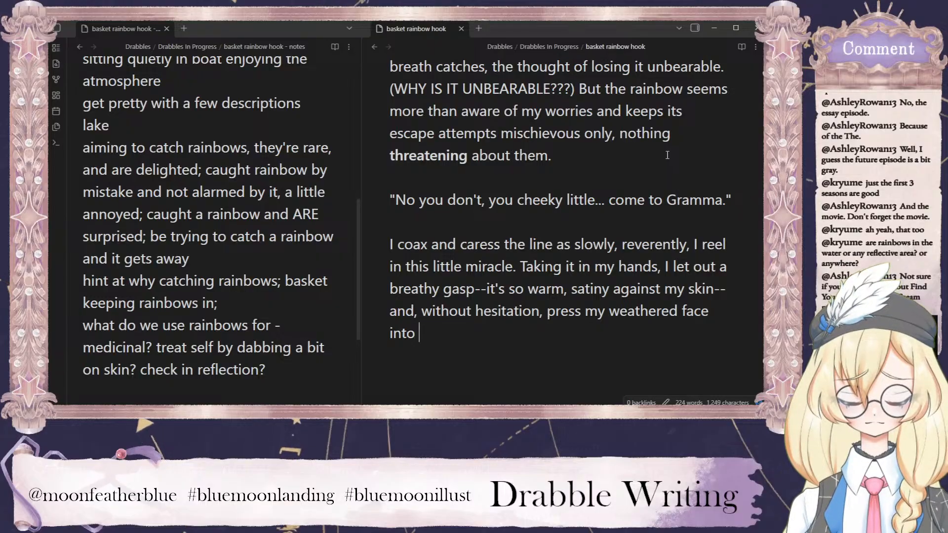
type("it")
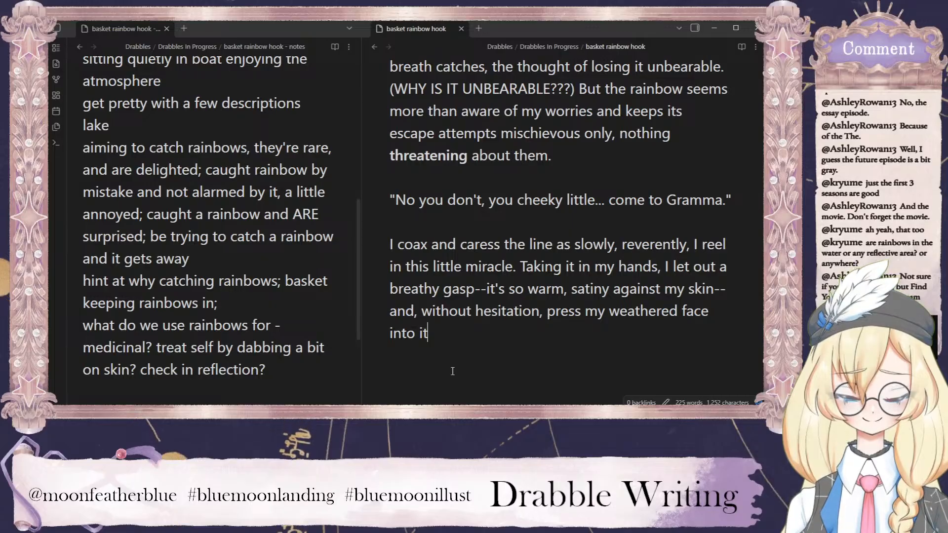
type("wriggles.")
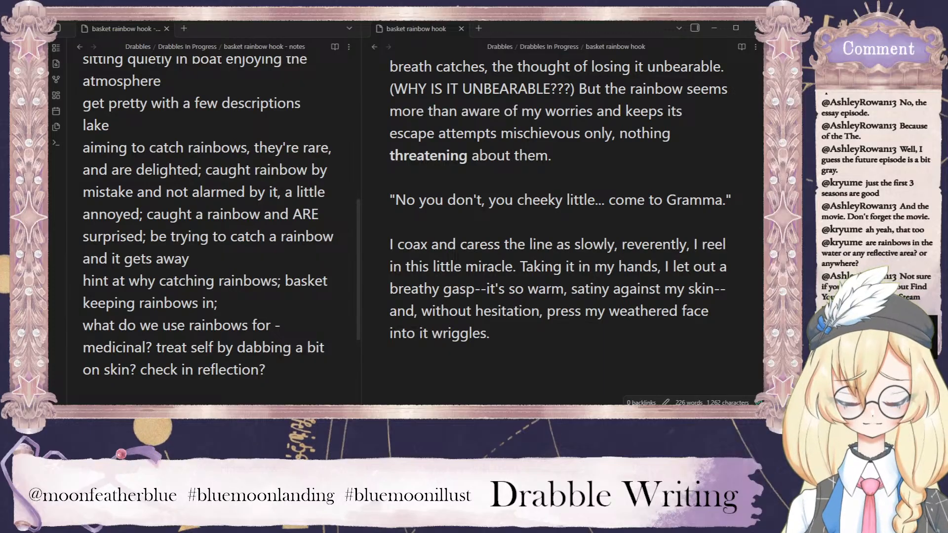
Add a separate paragraph reading "One... two... three..." below the line ending "into it wriggles.".
left_click(505, 333)
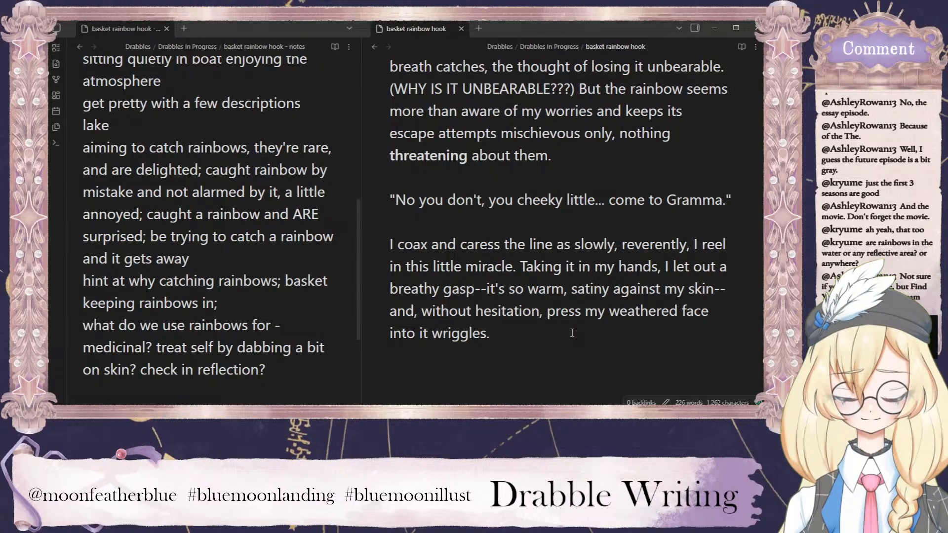
key("Return")
type("On")
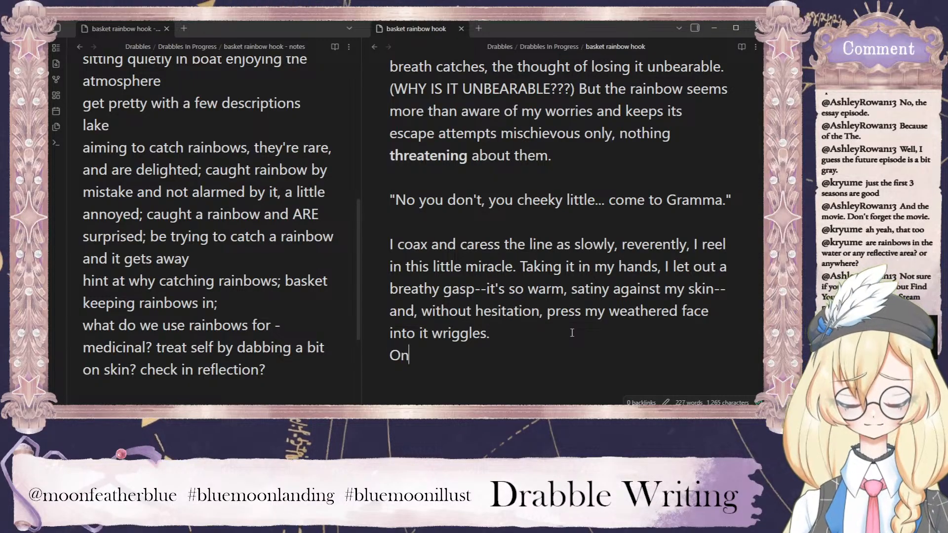
key("BackSpace")
key("BackSpace")
key("Return")
type("One... t")
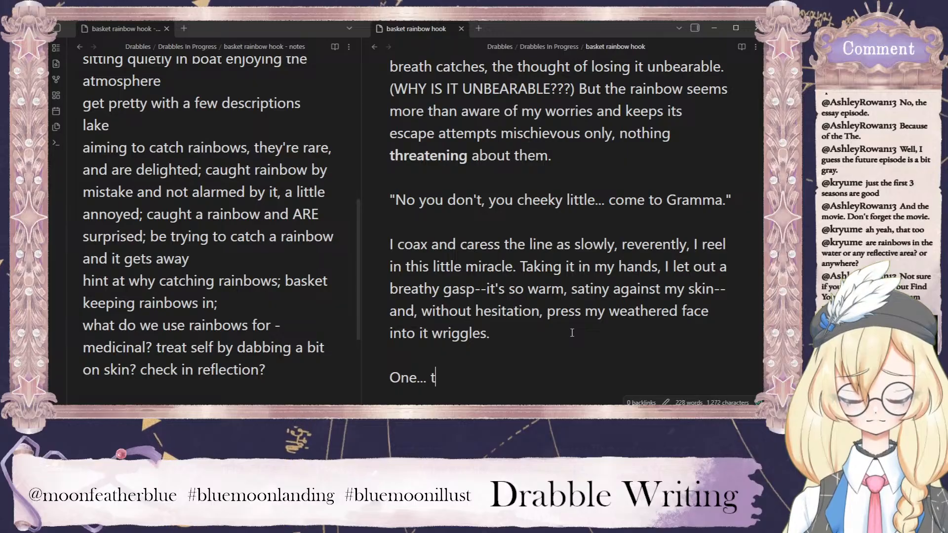
type("wo... ther")
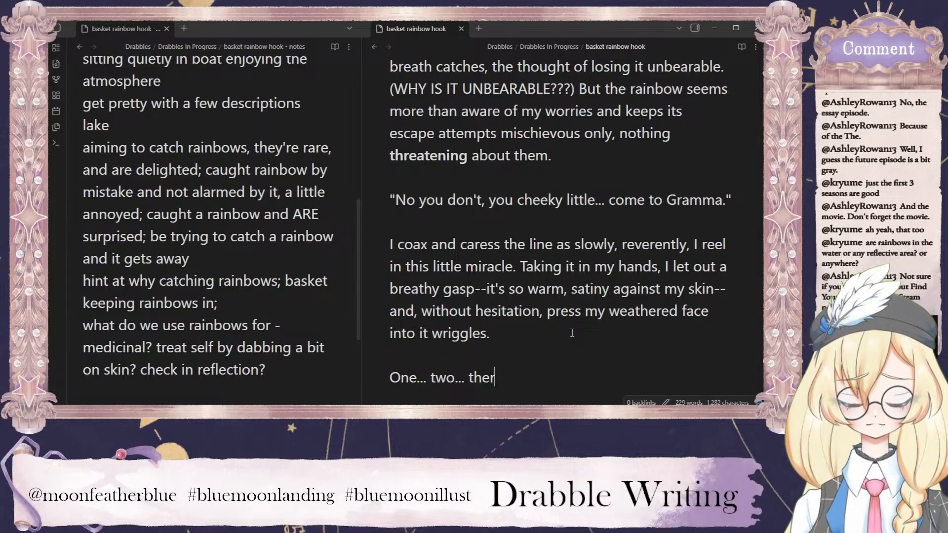
key("BackSpace")
key("BackSpace")
type("ree...")
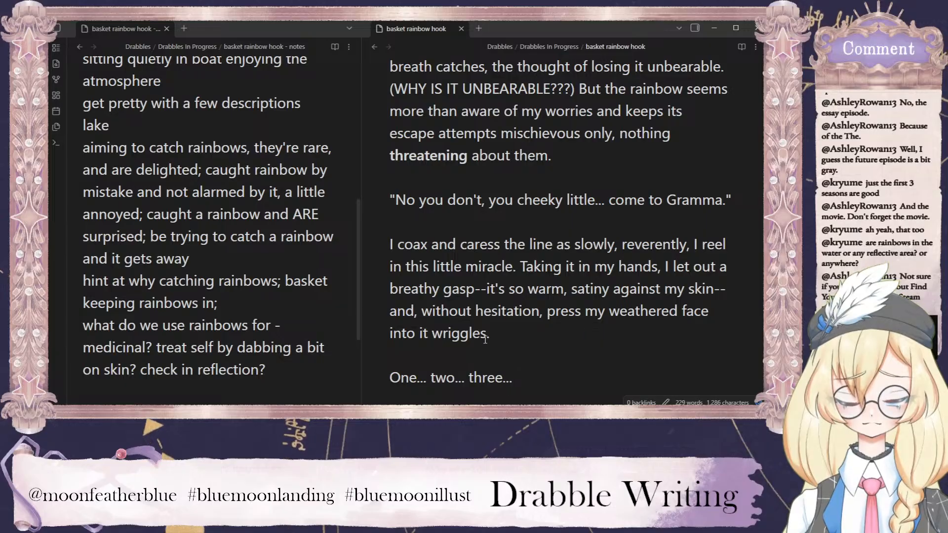
Start a new paragraph below the counting line with "I release the breath I'd forgotten to let out and".
scroll(500, 343, "down", 3)
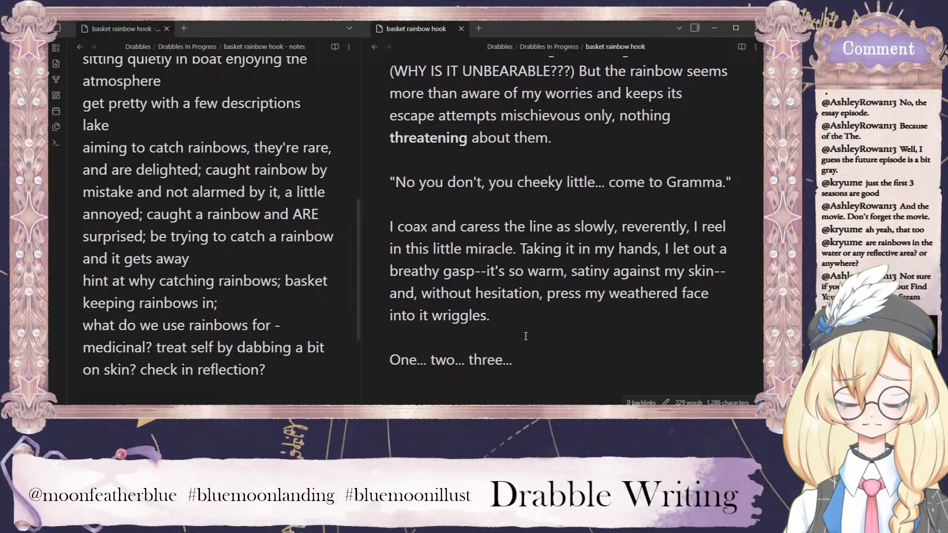
left_click(498, 261)
type("I release the ")
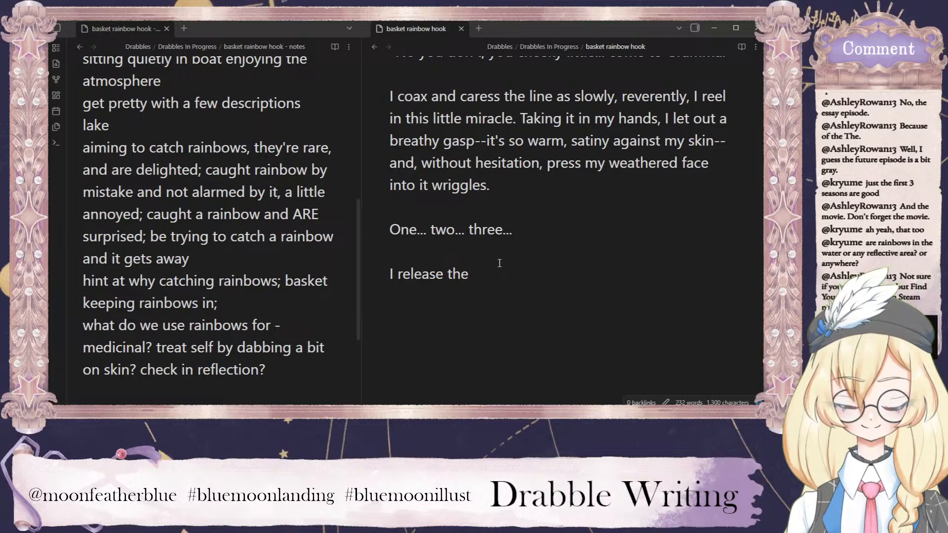
type("breath")
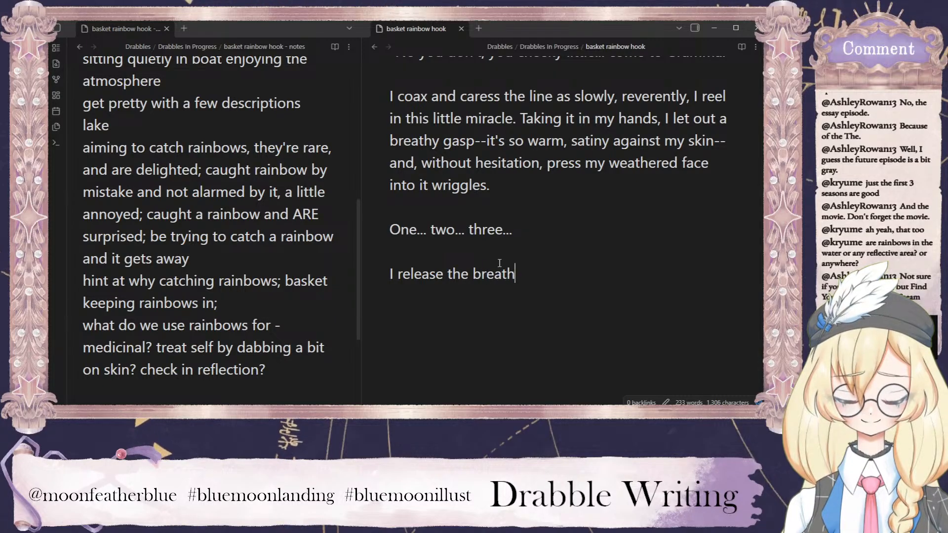
type(" I'd forgotten to ")
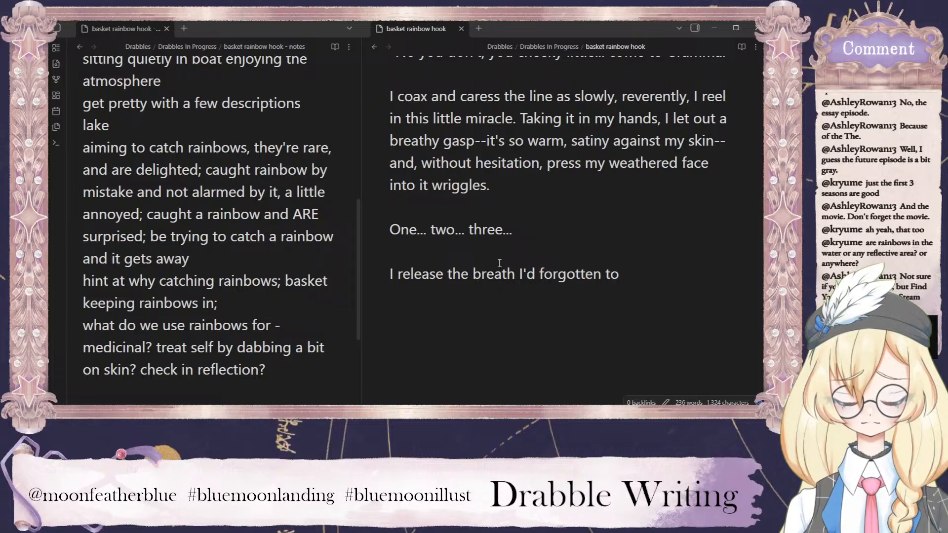
type("let out and")
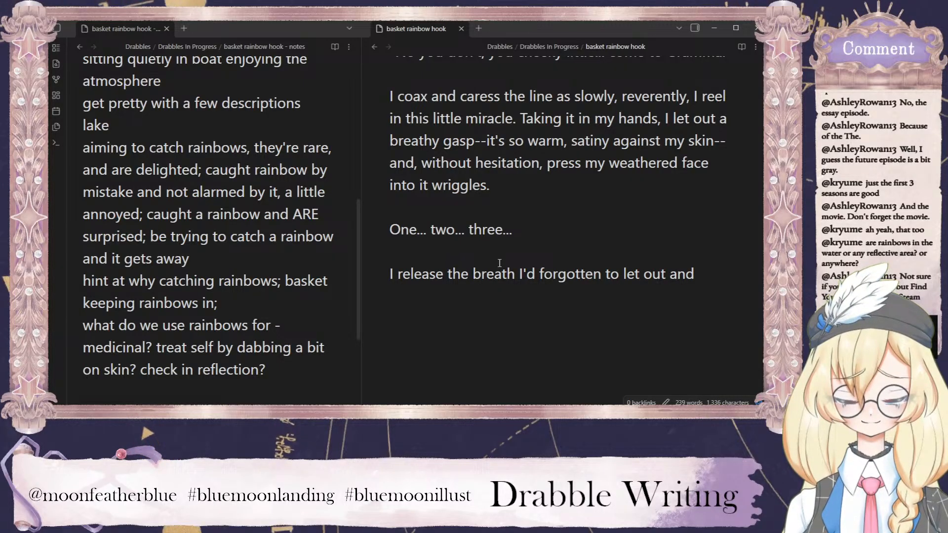
Replace "the" with "a" before "breath" in the last paragraph and return to the end of that line.
double_click(461, 274)
type("a")
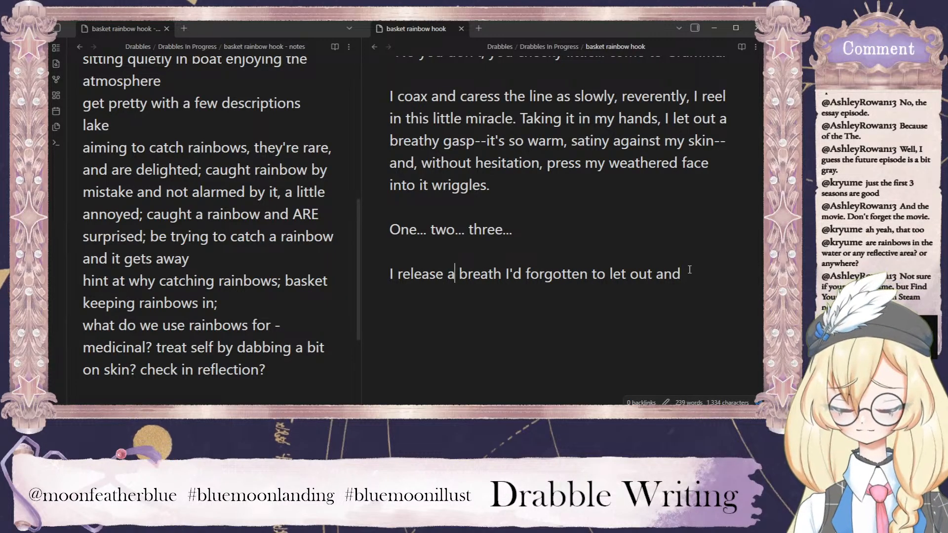
left_click(704, 276)
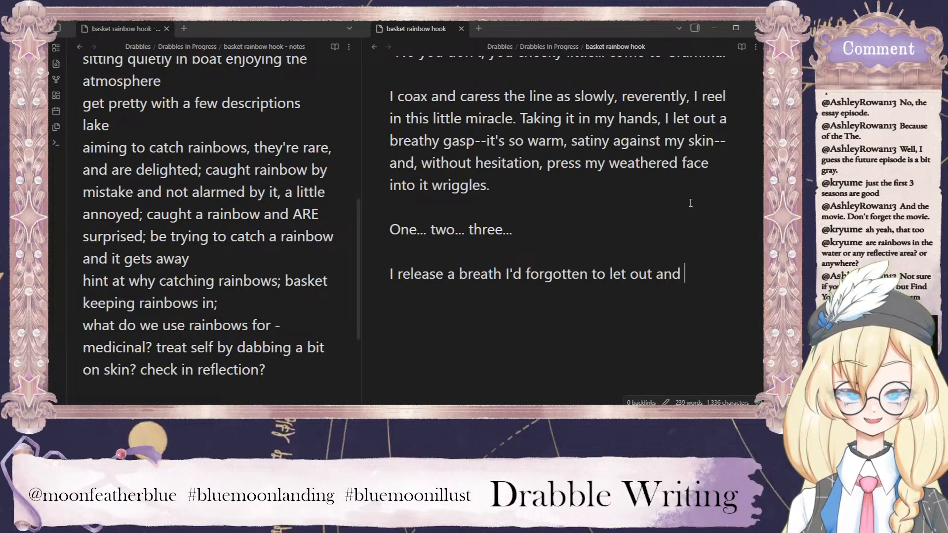
scroll(586, 219, "up", 1)
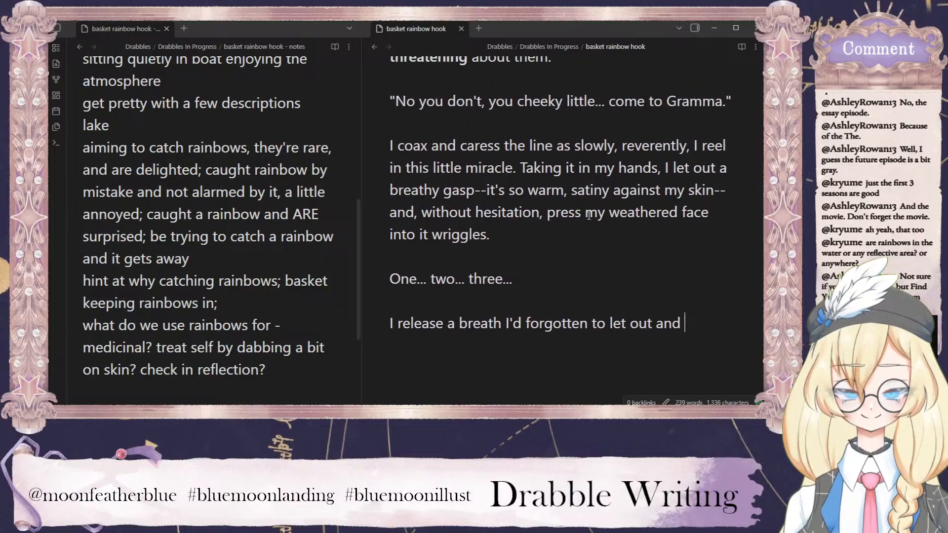
Insert "and malleable, compressing lightly like" after "satiny against my skin", before the double dash.
left_click(716, 191)
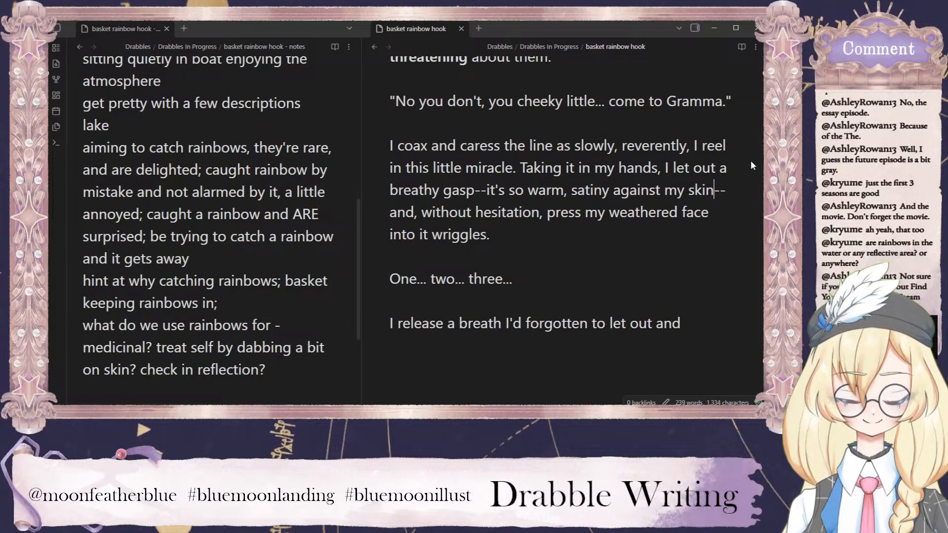
type("and malleable,")
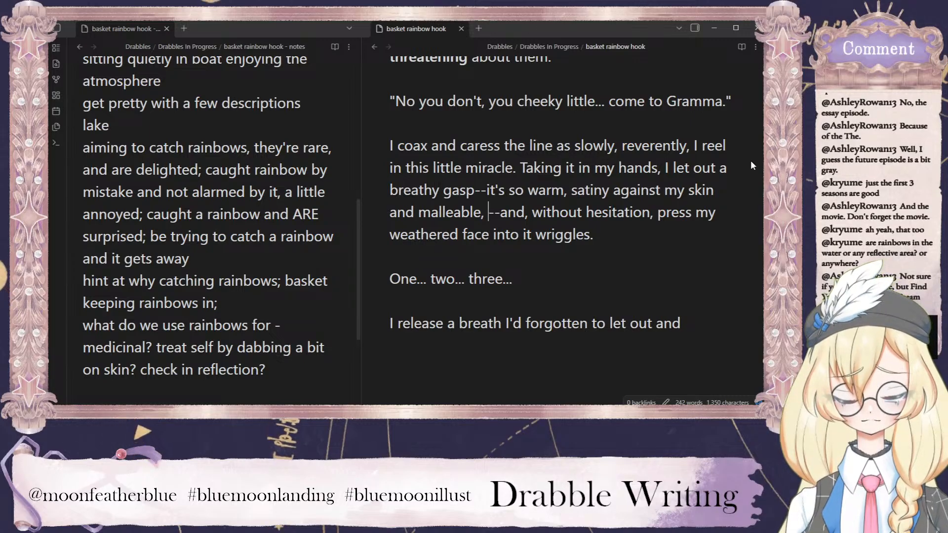
type("compre")
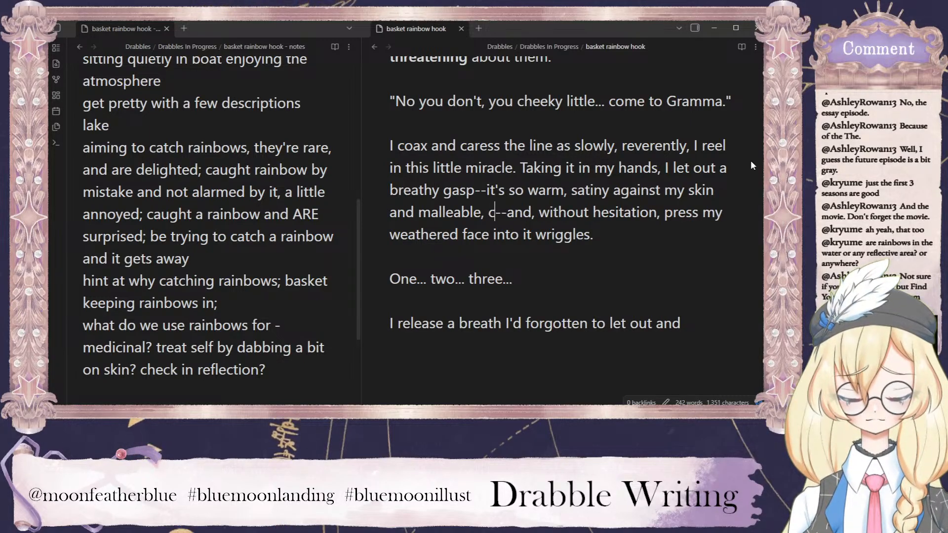
type("ssing light")
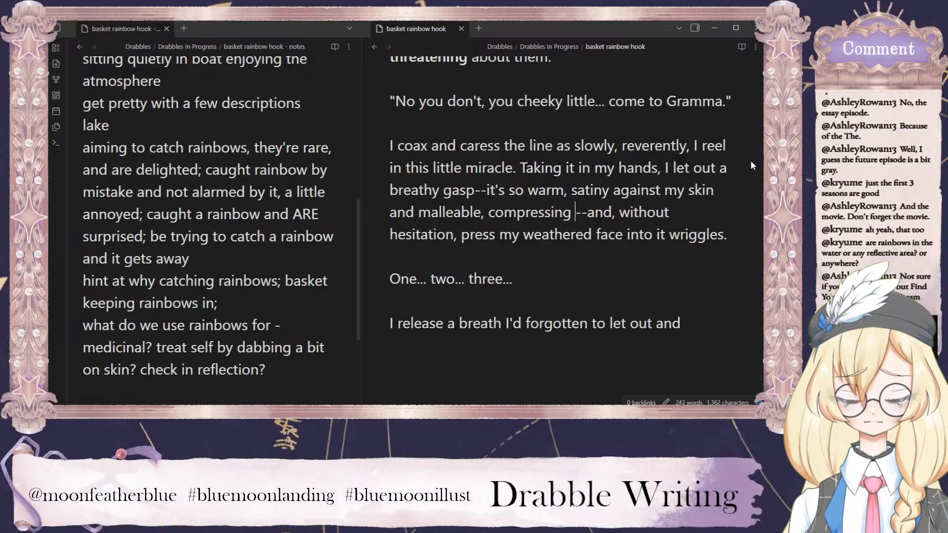
type("ly")
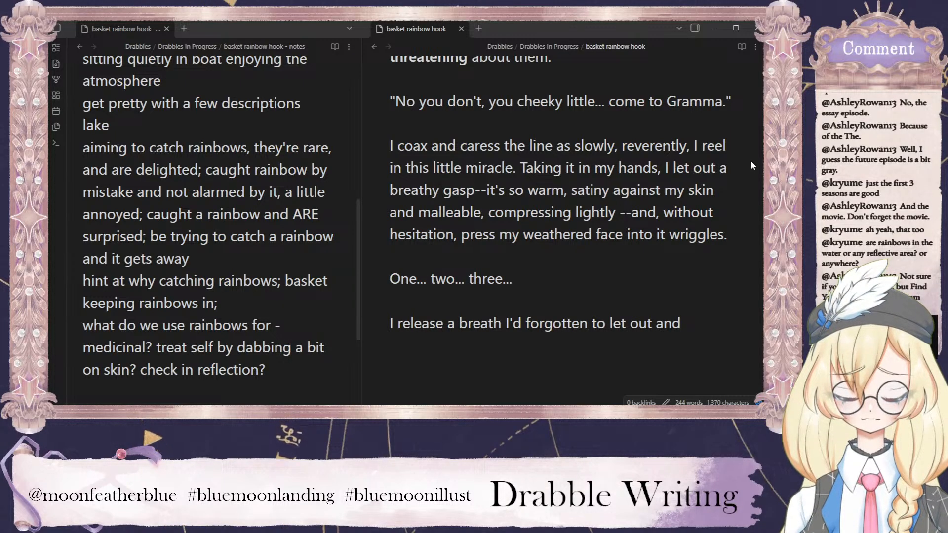
type("like")
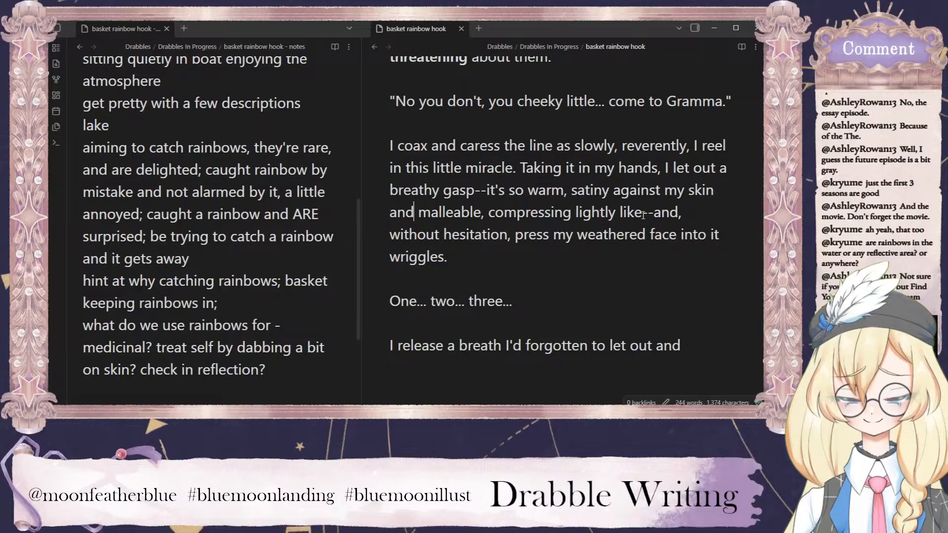
Replace "lightly like" with "beneath the feather-like pressure of my hands" in the sentence describing the caught rainbow.
left_click_drag(643, 214, 576, 214)
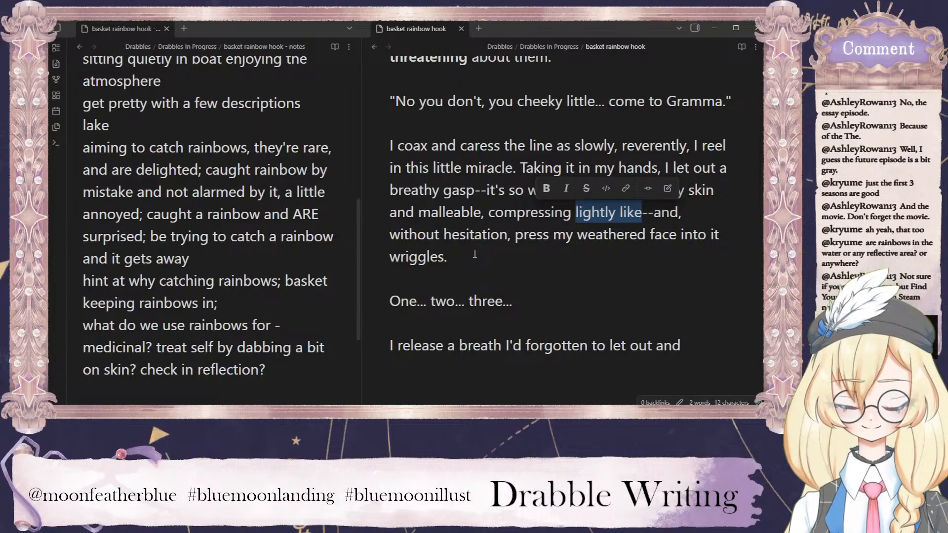
type("beneath my")
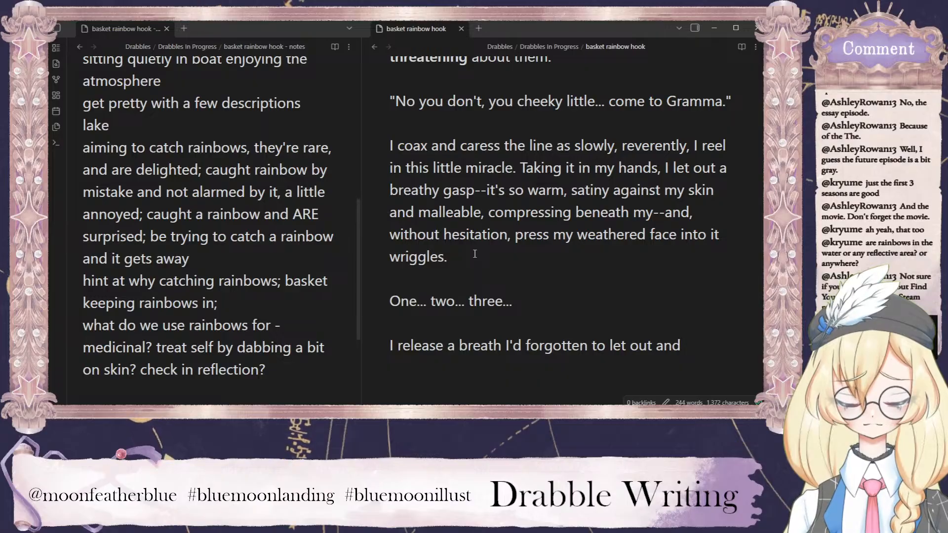
key("BackSpace")
key("BackSpace")
key("BackSpace")
type("the feather-lik")
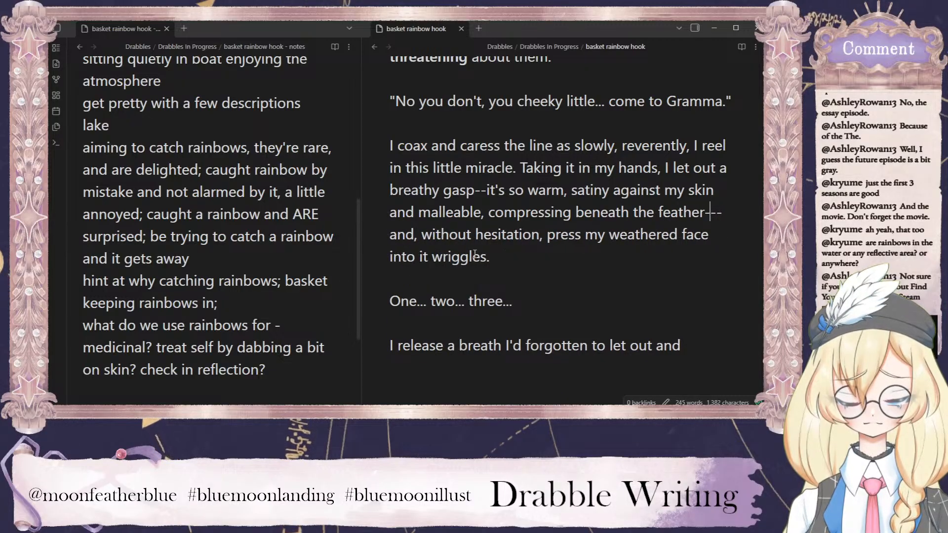
type("e pressure of m")
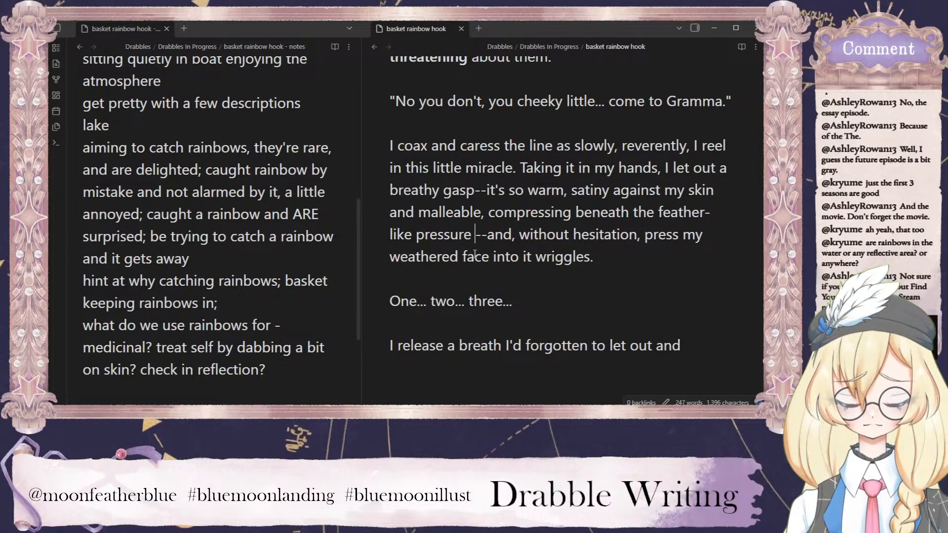
type("y")
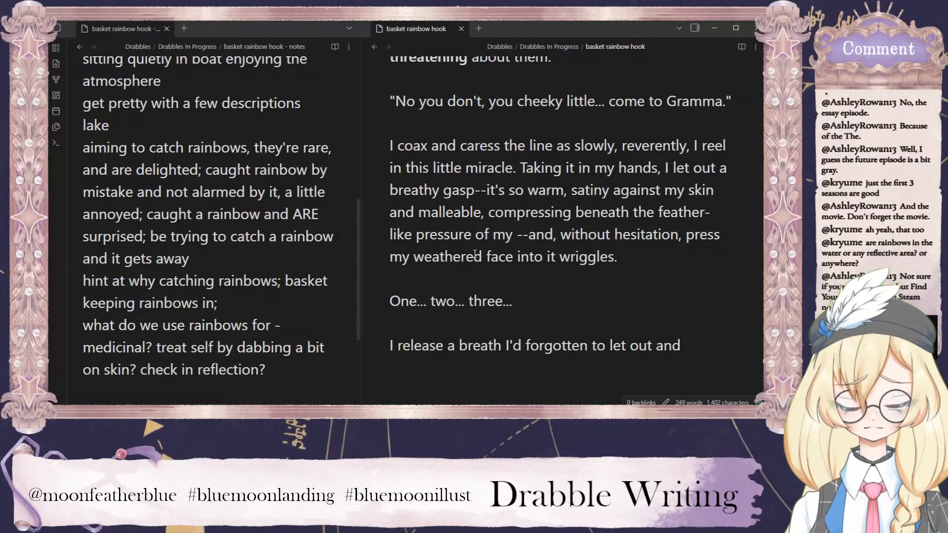
type("hands")
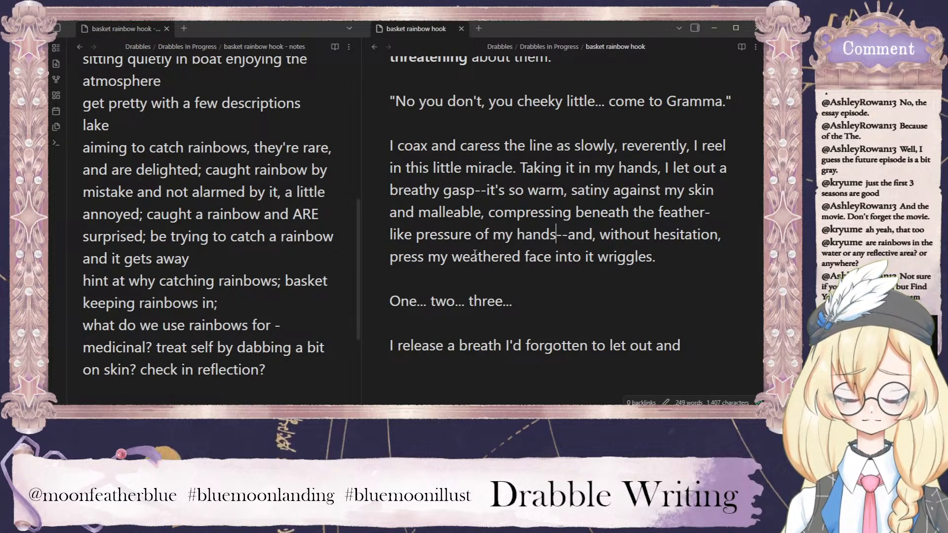
Reread the draft, comparing "without hesitation" in the rainbow paragraph with the earlier "my hesitation but a flicker" sentence.
scroll(474, 254, "up", 1)
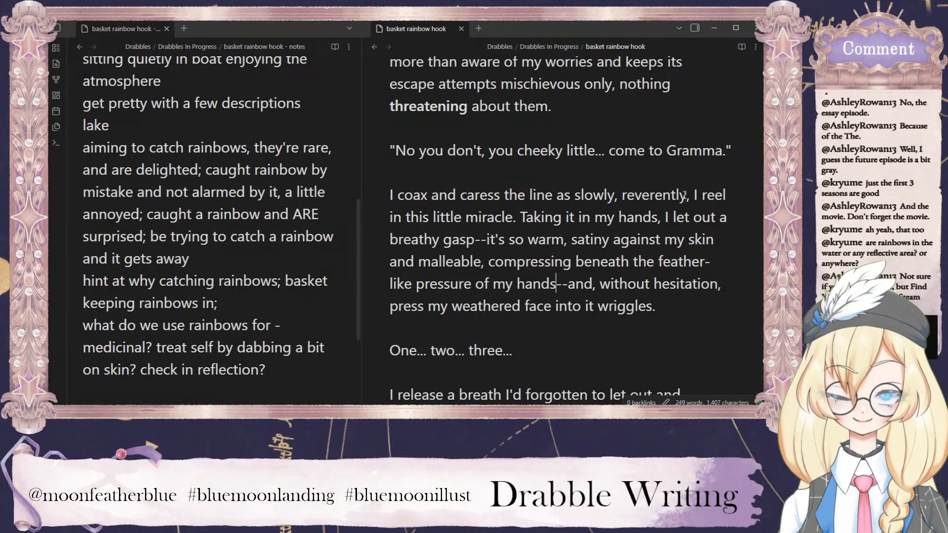
scroll(648, 247, "down", 2)
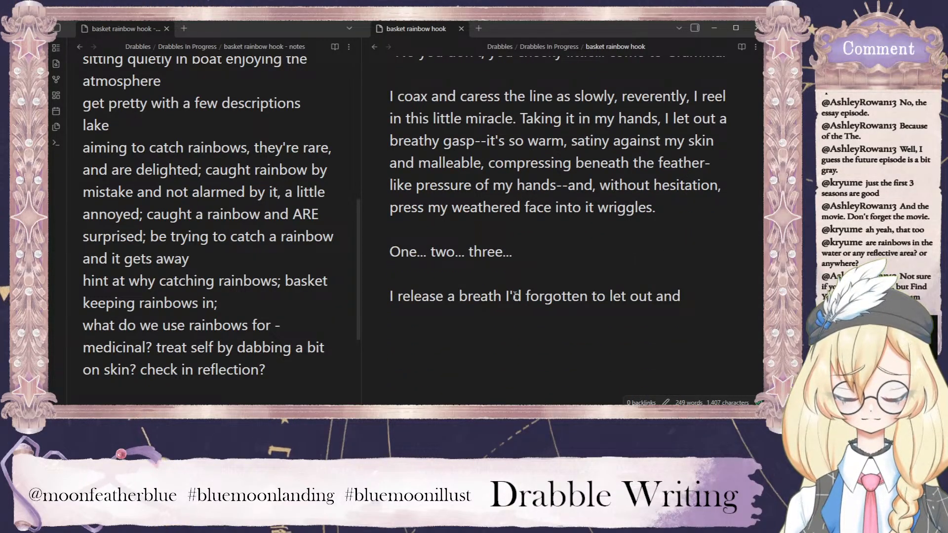
double_click(678, 187)
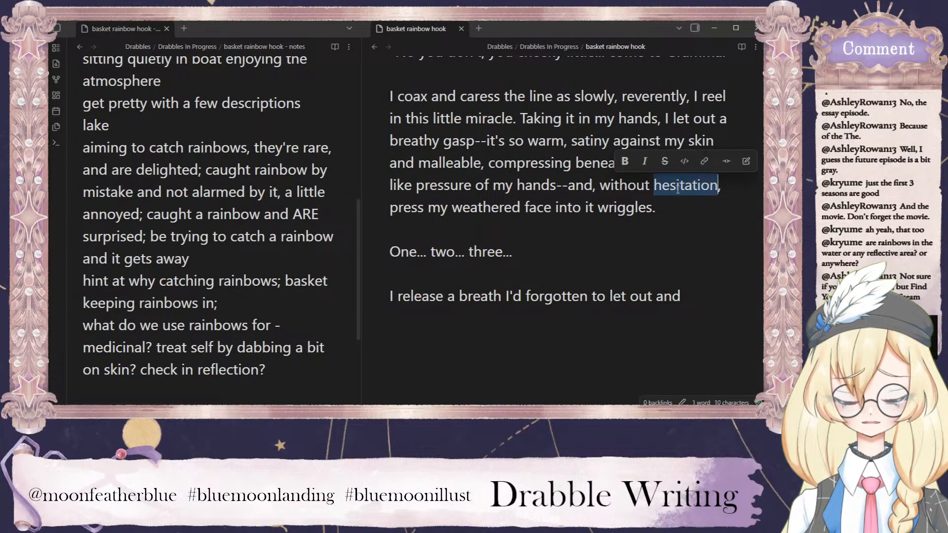
scroll(657, 190, "up", 15)
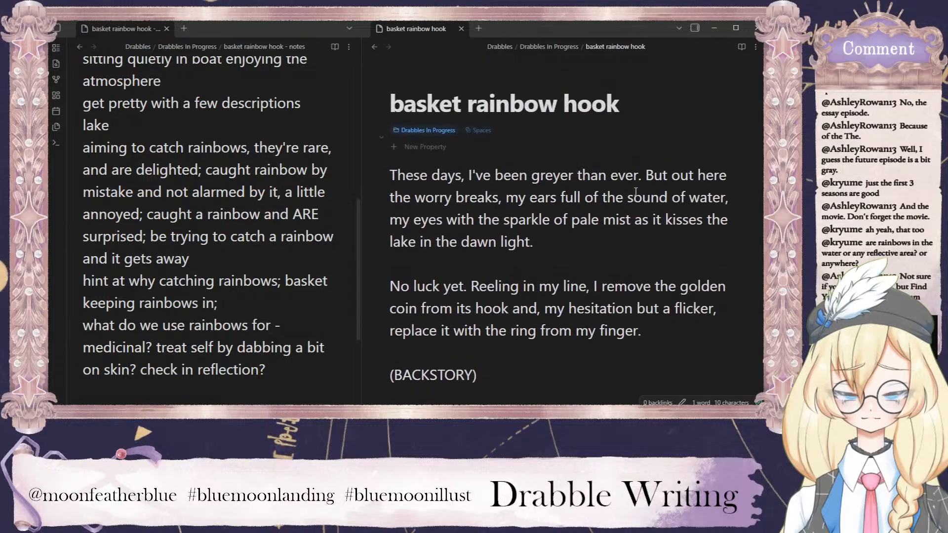
left_click_drag(545, 309, 663, 371)
left_click(689, 345)
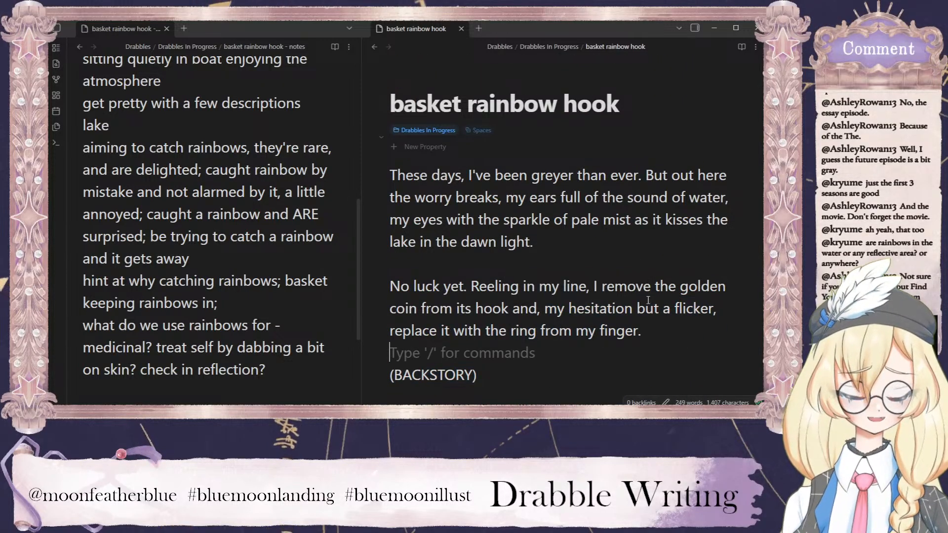
scroll(647, 287, "down", 20)
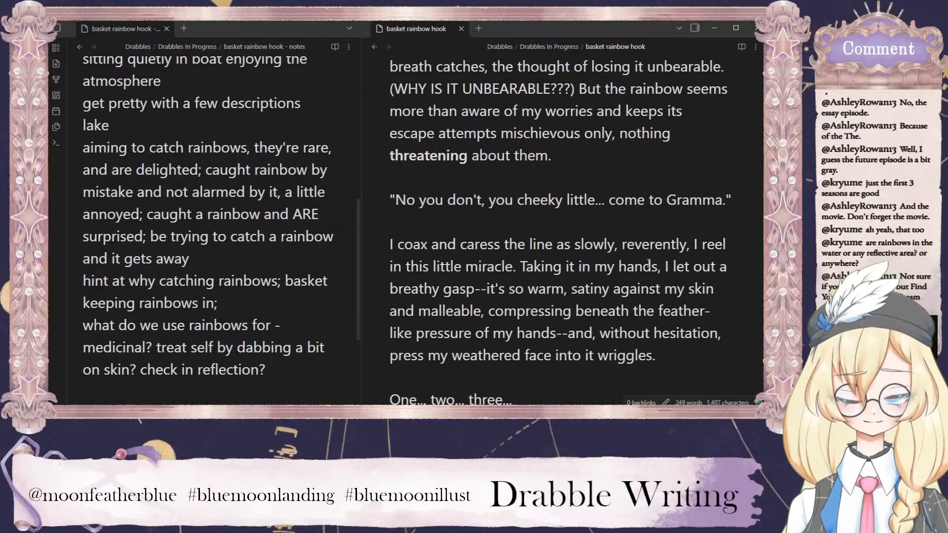
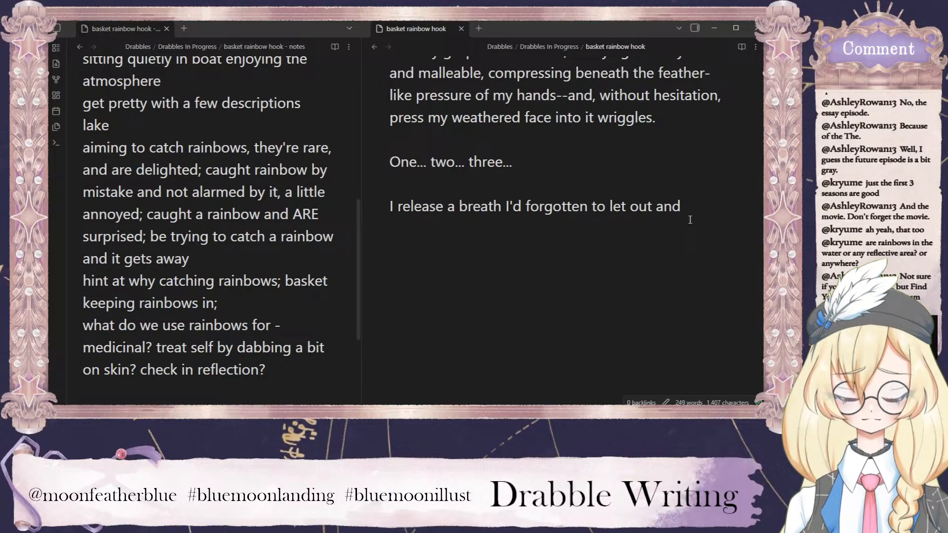
Continue the last paragraph after "let out and" with "hurriedly peer over", correcting the misspelled adverb.
type("hurridely")
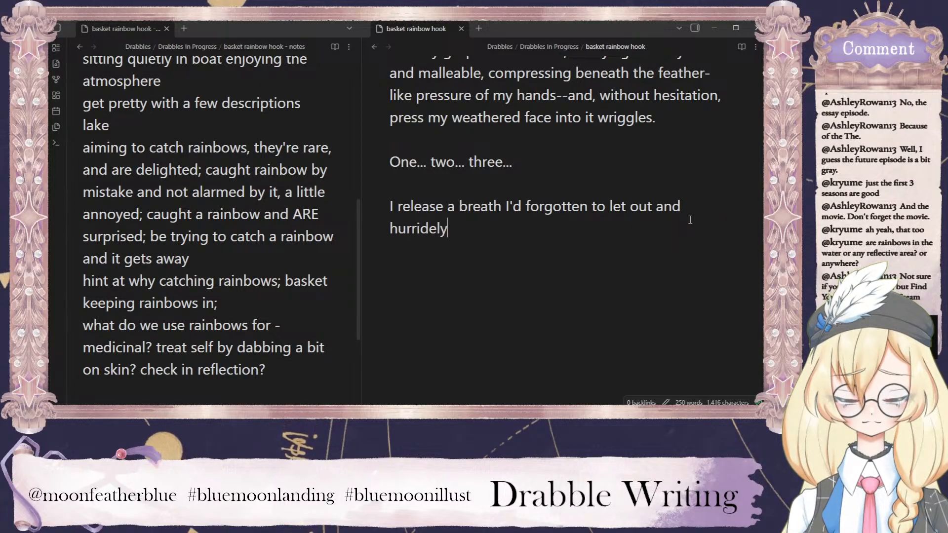
right_click(416, 231)
left_click(457, 39)
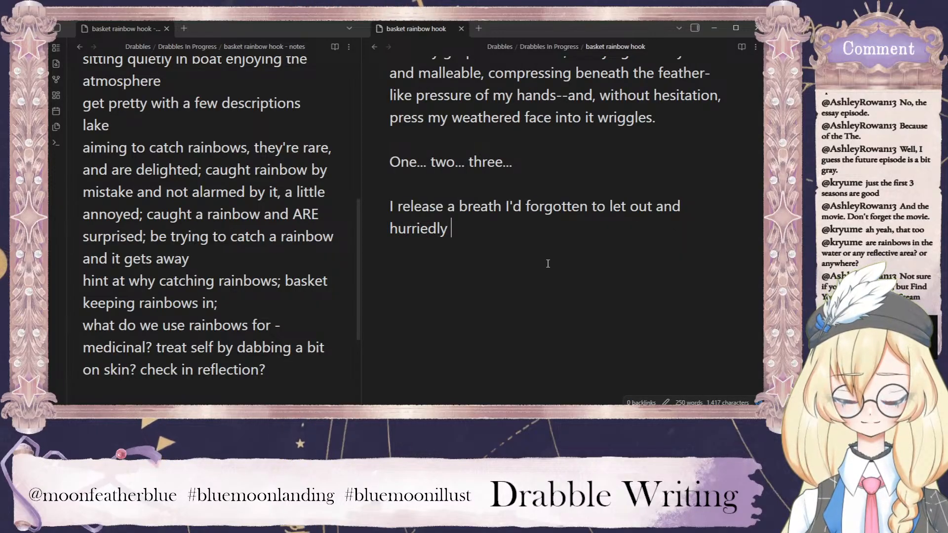
type("peer over ")
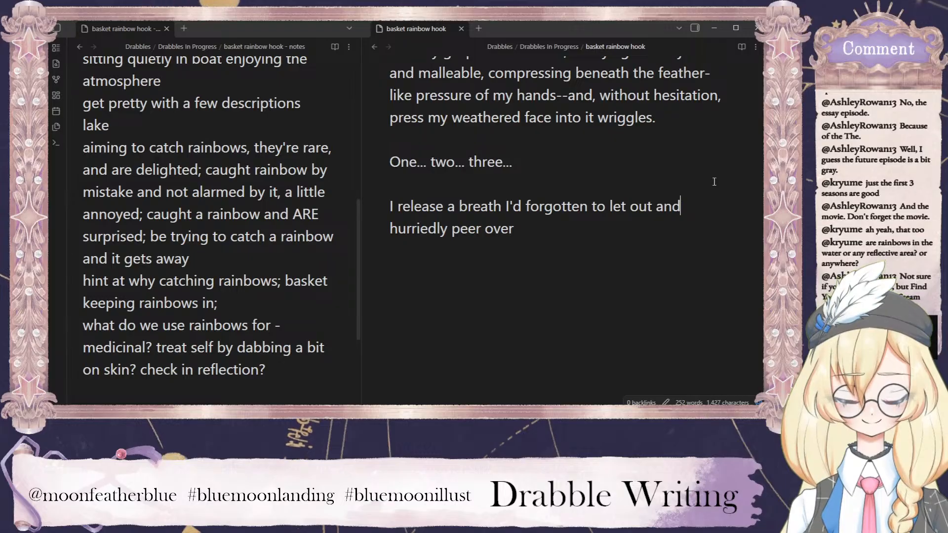
type(" the rainb")
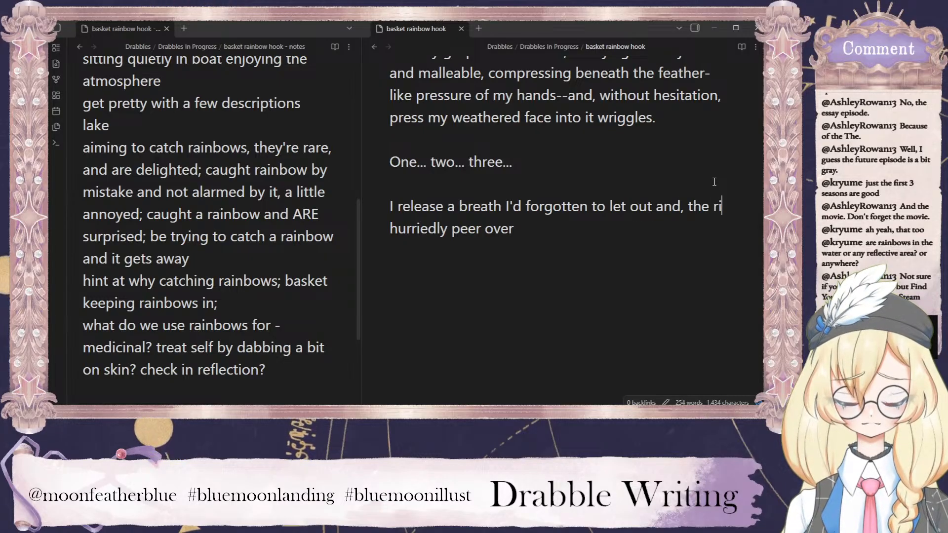
type("ow")
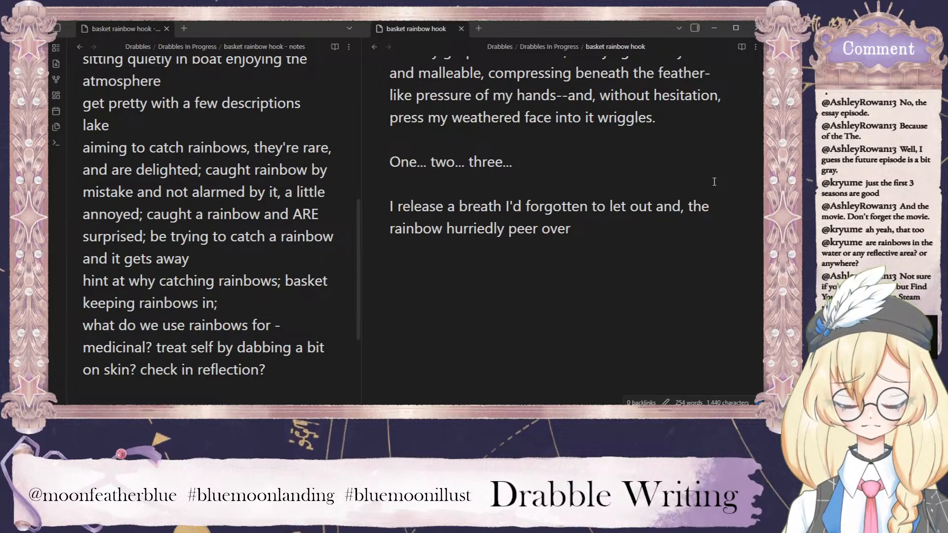
key("BackSpace")
key("BackSpace")
key("BackSpace")
key("BackSpace")
key("BackSpace")
key("BackSpace")
key("BackSpace")
key("BackSpace")
key("BackSpace")
key("BackSpace")
key("BackSpace")
key("BackSpace")
key("BackSpace")
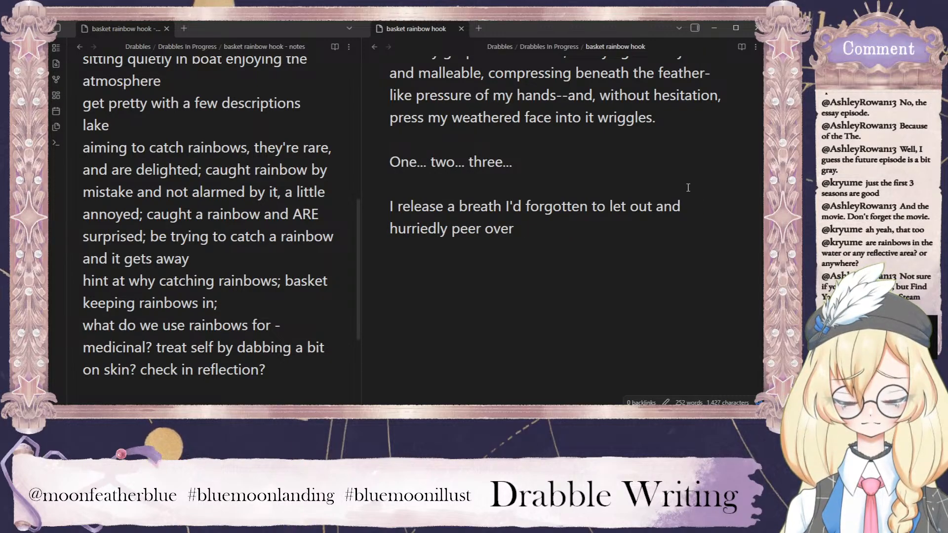
Finish the sentence after "hurriedly peer over" with "the edge of my boat into the reflective waters.".
type("the edge ")
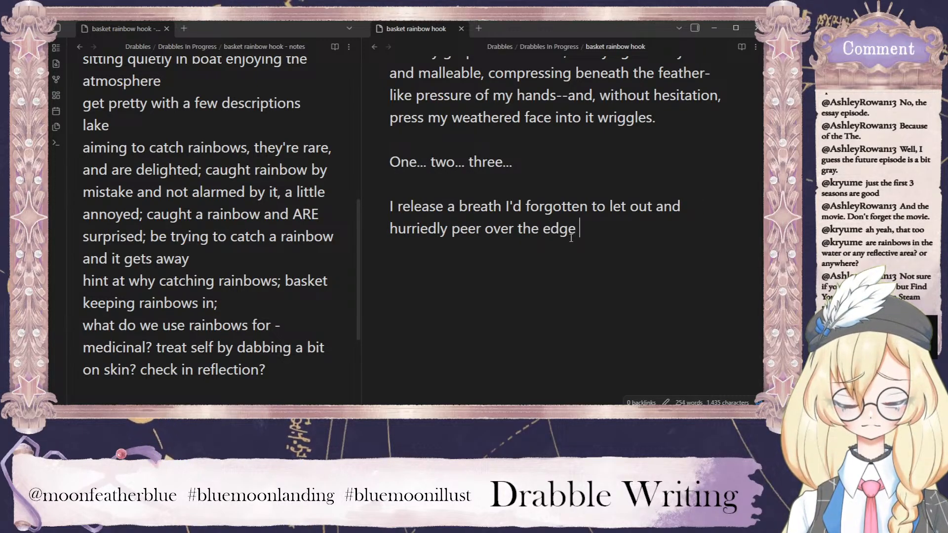
type("of my ")
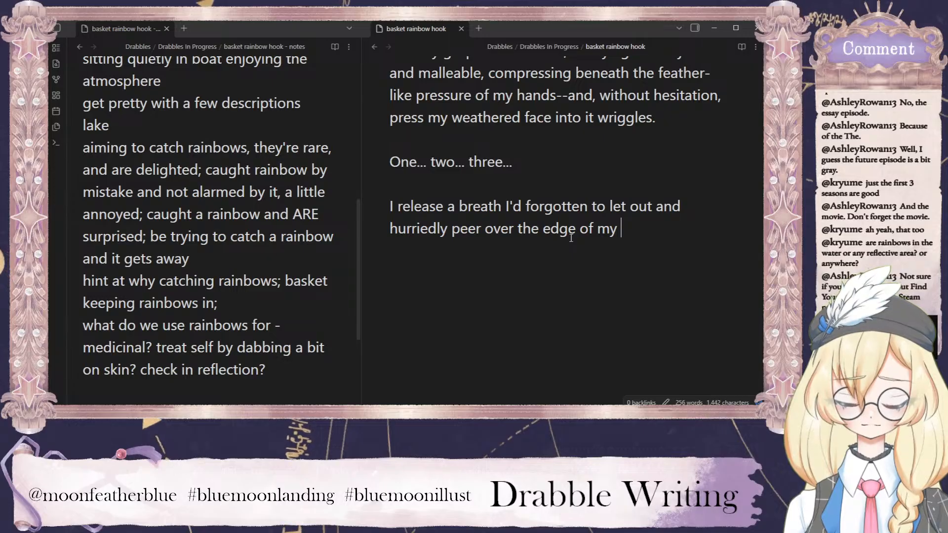
type("boat ")
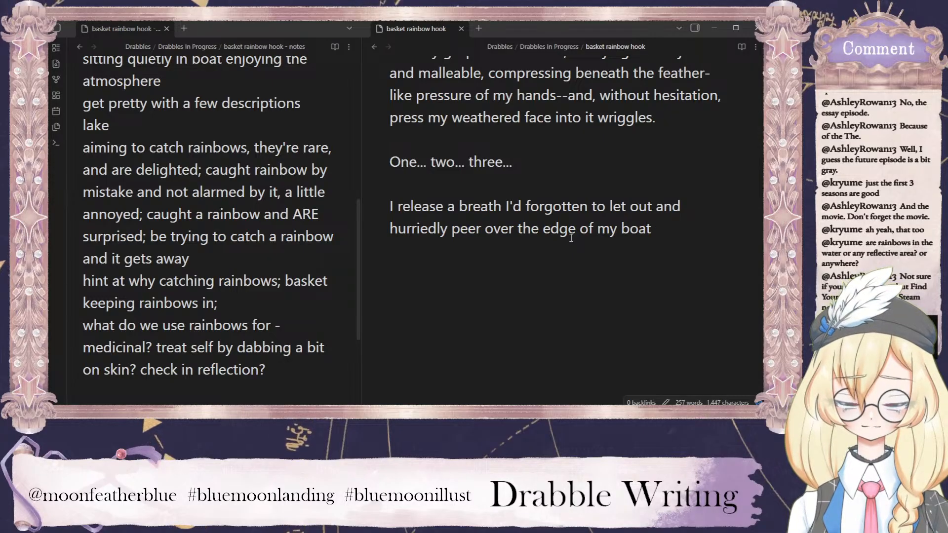
type("into the reflecti")
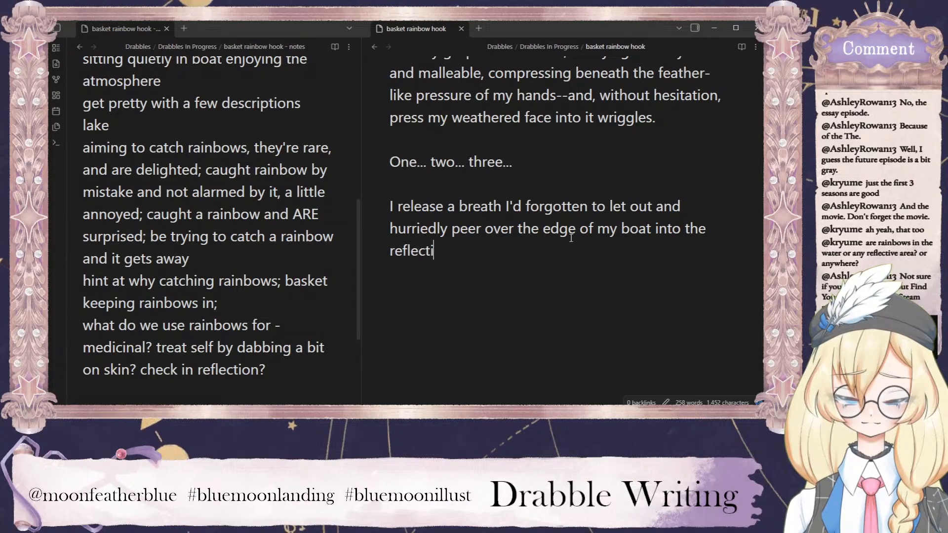
type("ve waters")
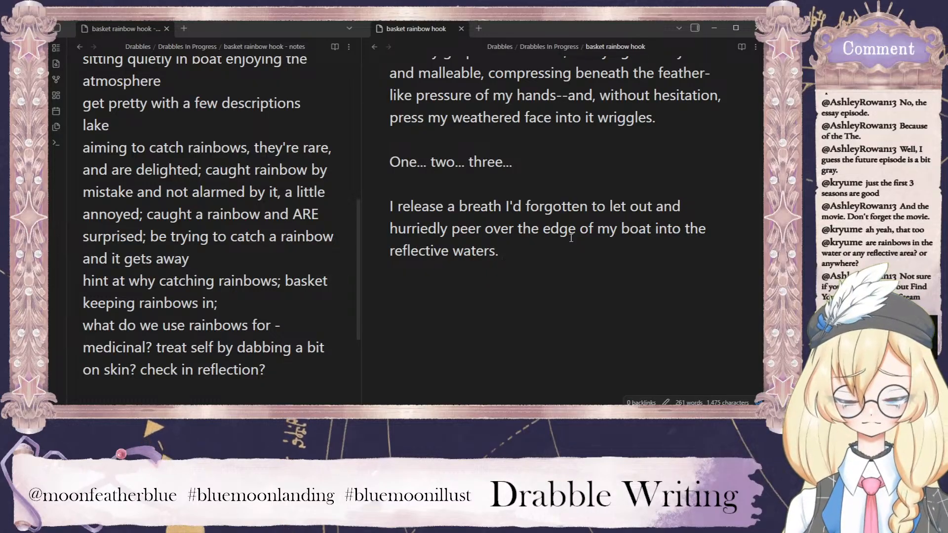
type(". My own face")
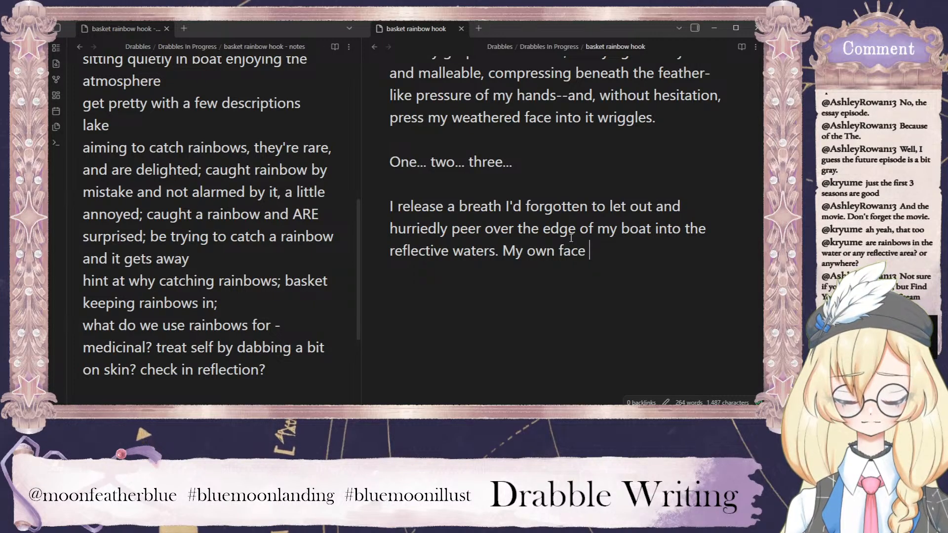
Add "My own face looks back" after the sentence about the reflective waters.
type("looks fac")
key("BackSpace")
key("BackSpace")
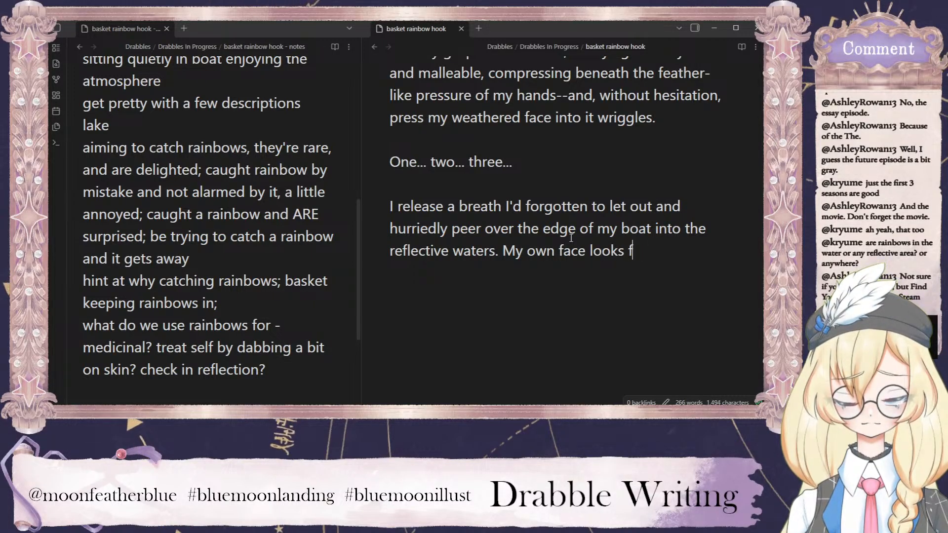
key("BackSpace")
type("back")
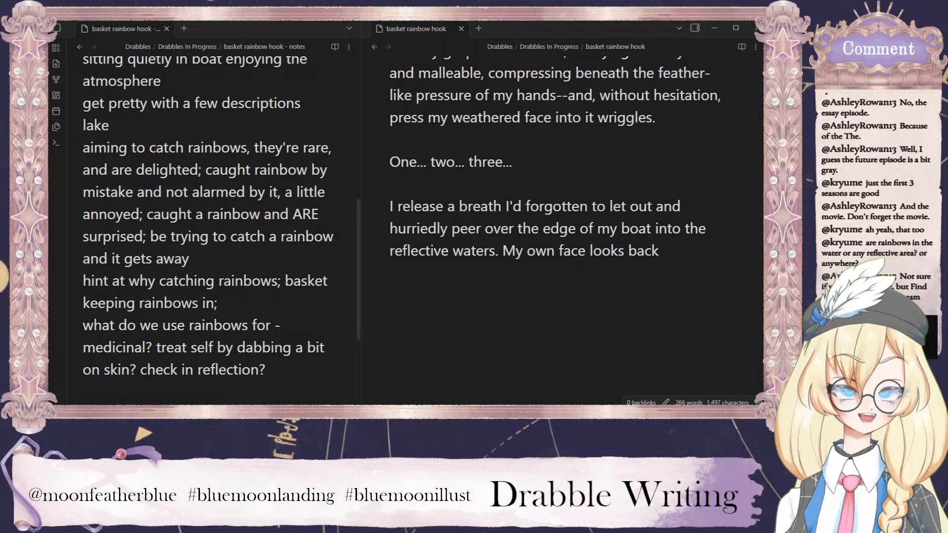
End the sentence about the narrator's own face with a period and continue with "So does the rainbow".
left_click(725, 264)
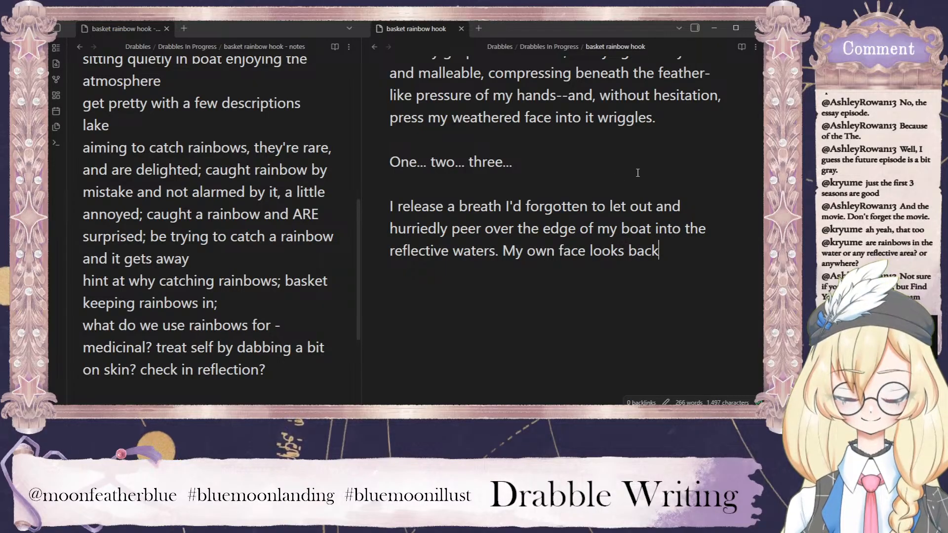
type(". So does the raibo")
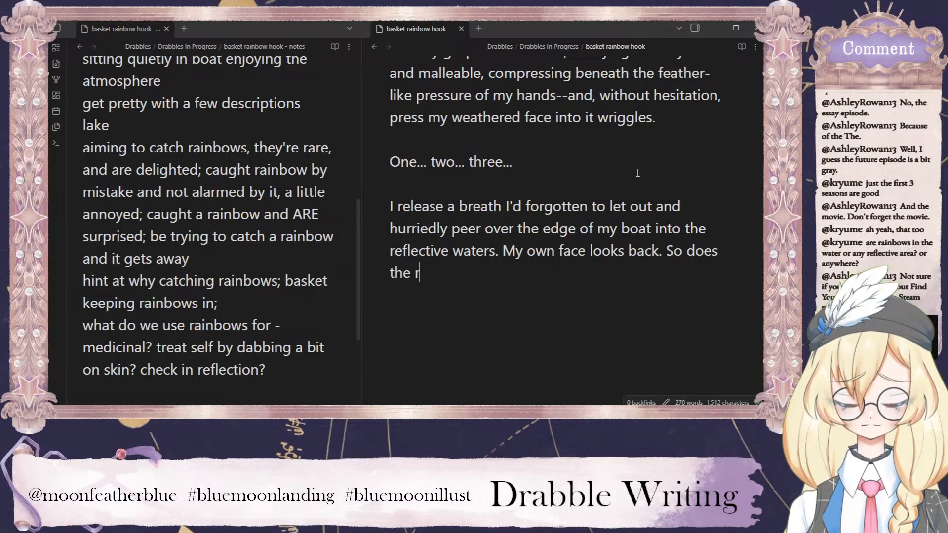
key("BackSpace")
key("BackSpace")
type("nbow")
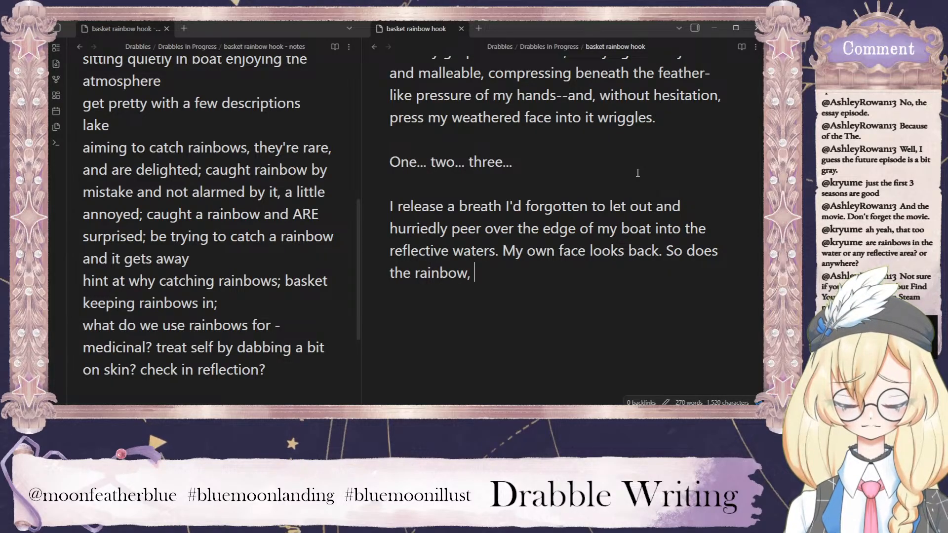
type(", the ")
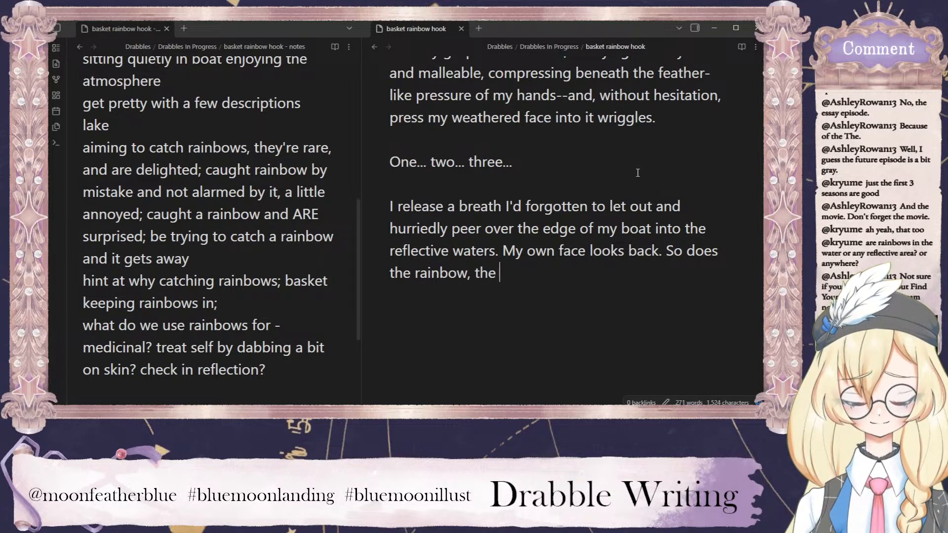
type("entity cu")
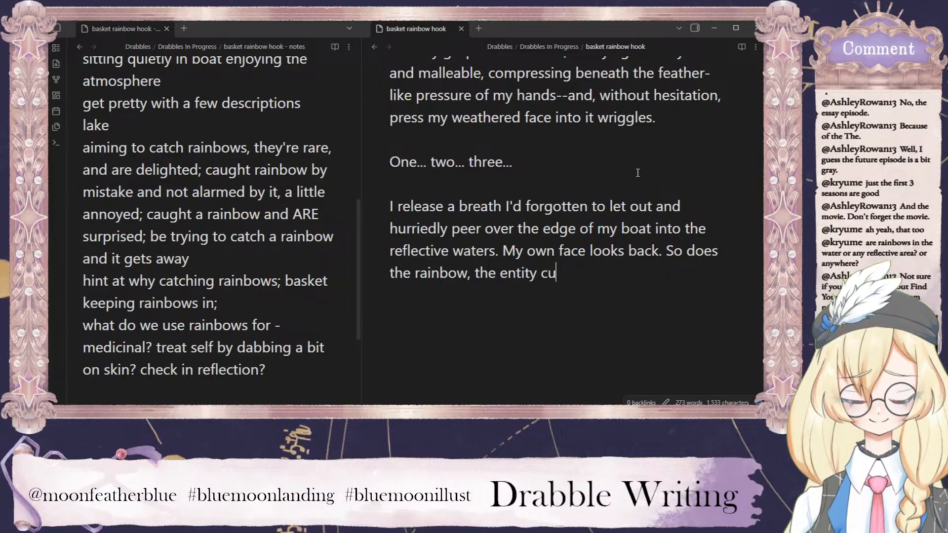
Complete the rainbow sentence with ", the entity so curious it stretches halfway to the water's surface.".
key("BackSpace")
key("BackSpace")
type("so curious it ")
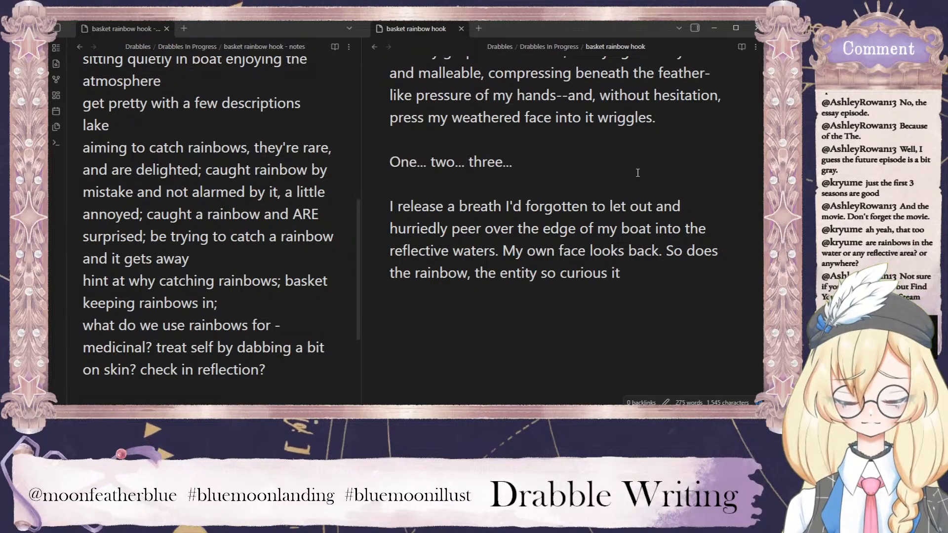
type("s")
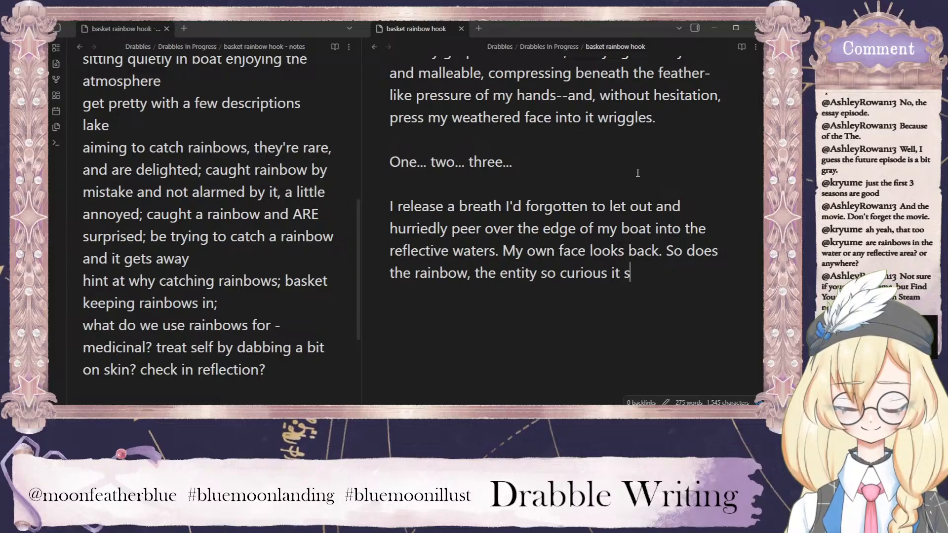
type("tretches")
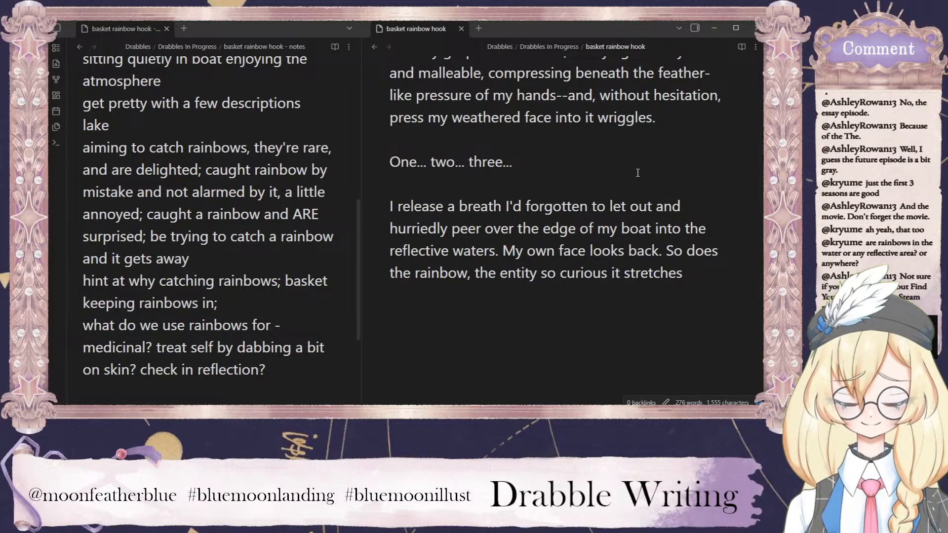
type(" halfway to the ")
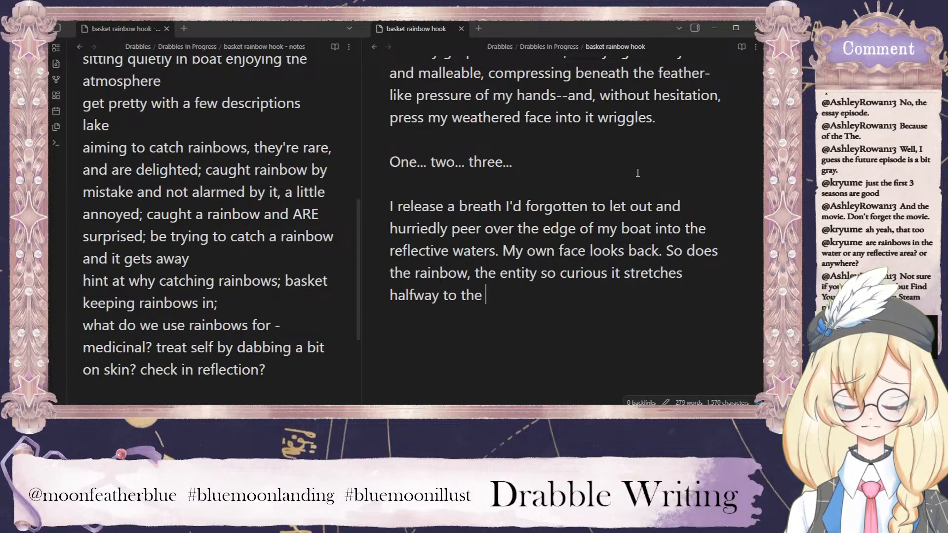
type("water's surfac")
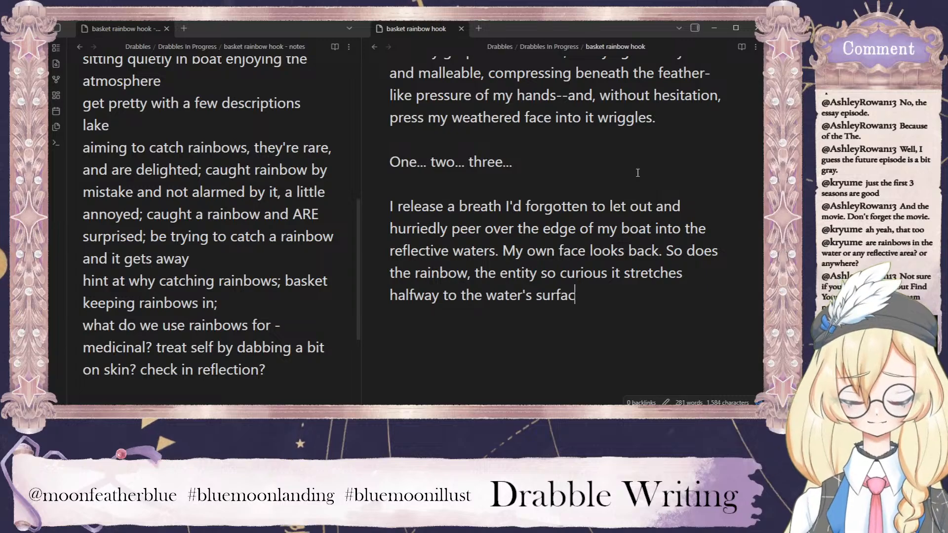
type("e. ")
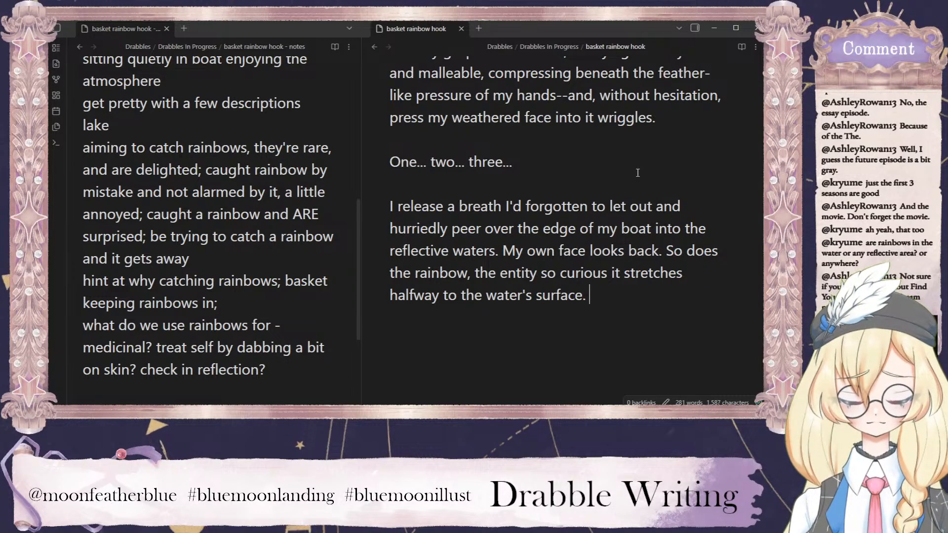
type("I ")
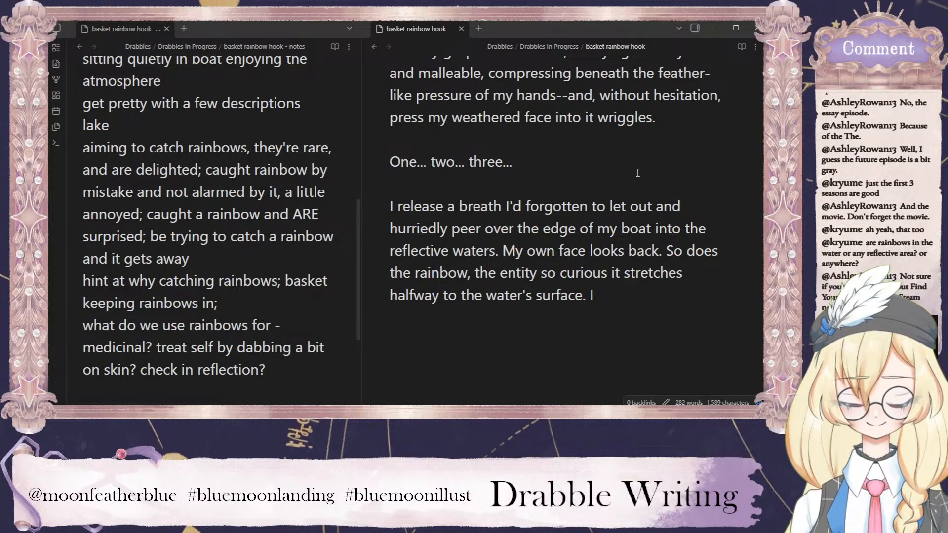
type("resettle m")
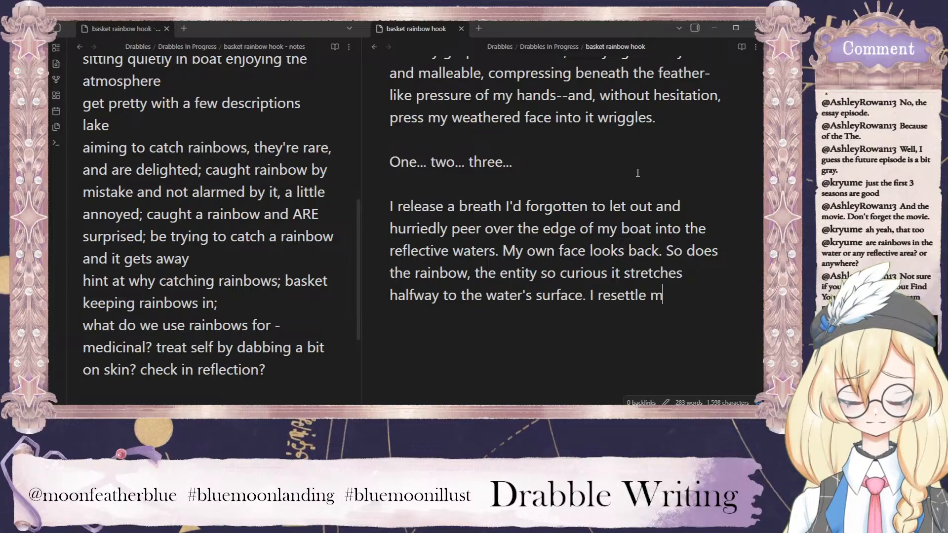
type("y grip ")
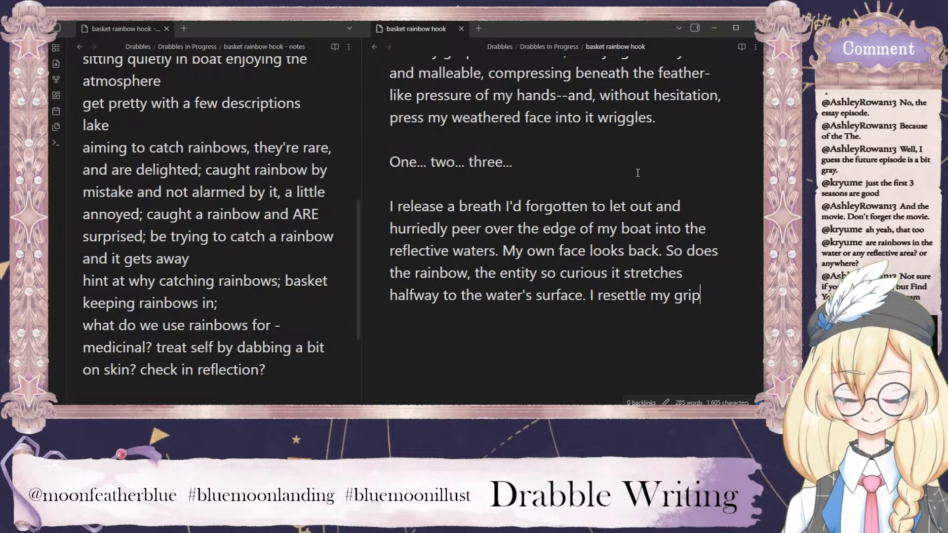
type(" and take a ")
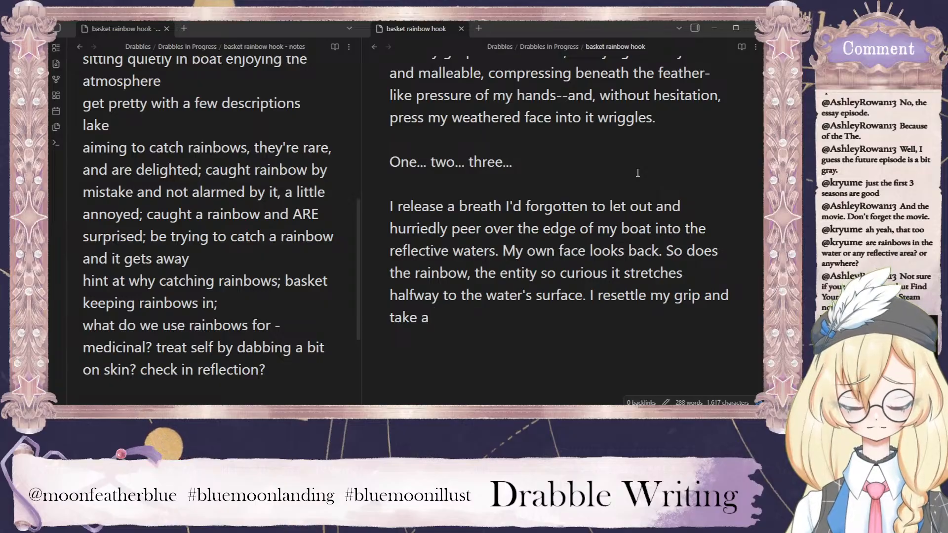
type("closer look")
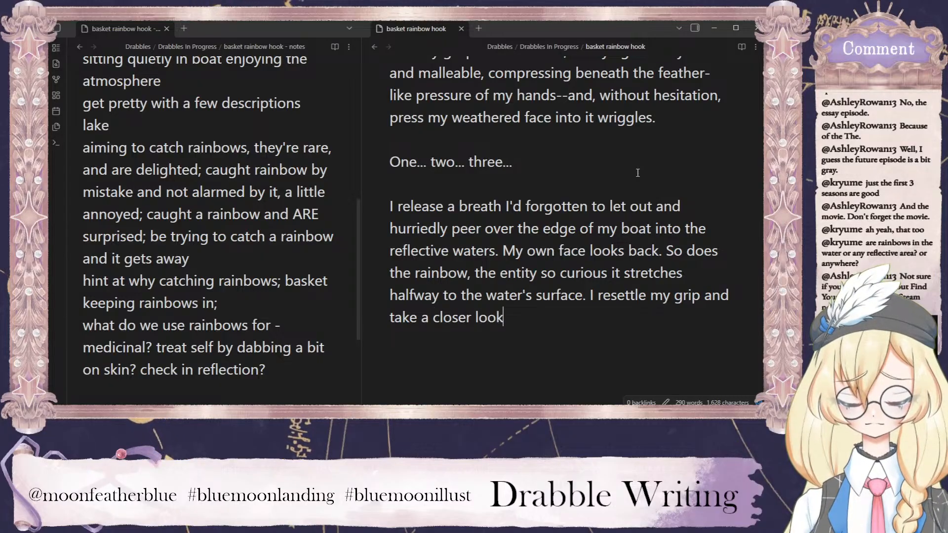
type(".")
Write "My greyness fades." as a new paragraph of its own, set off by a blank line.
key("Return")
key("Return")
type("My gr")
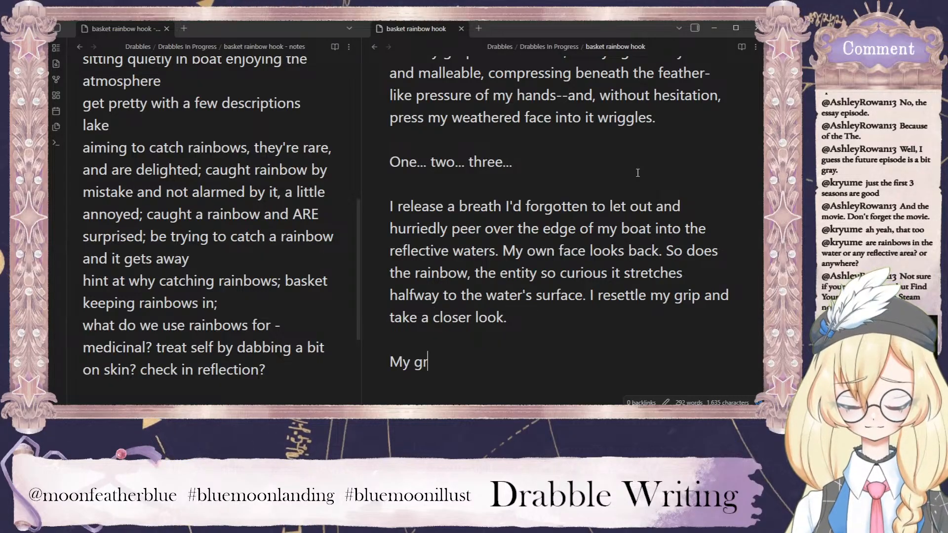
type("eyness face")
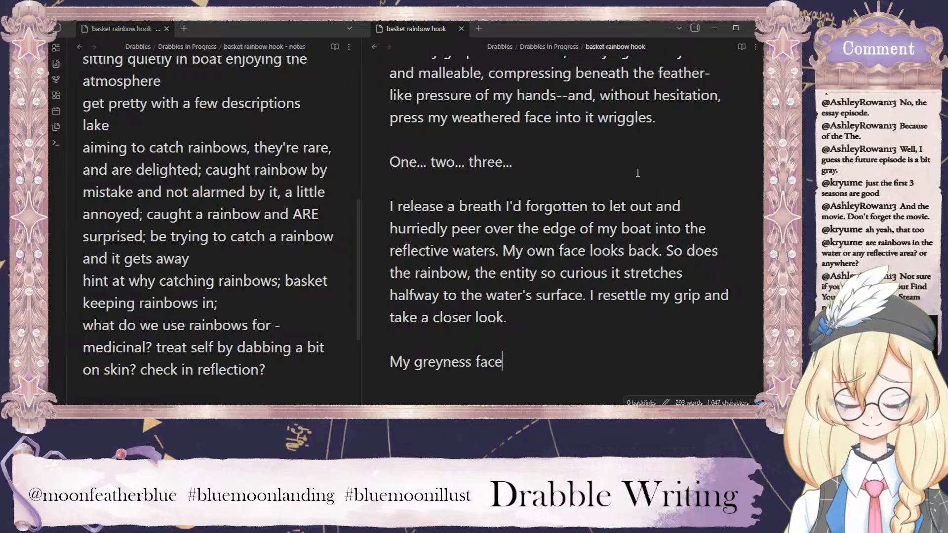
key("BackSpace")
key("BackSpace")
type("des")
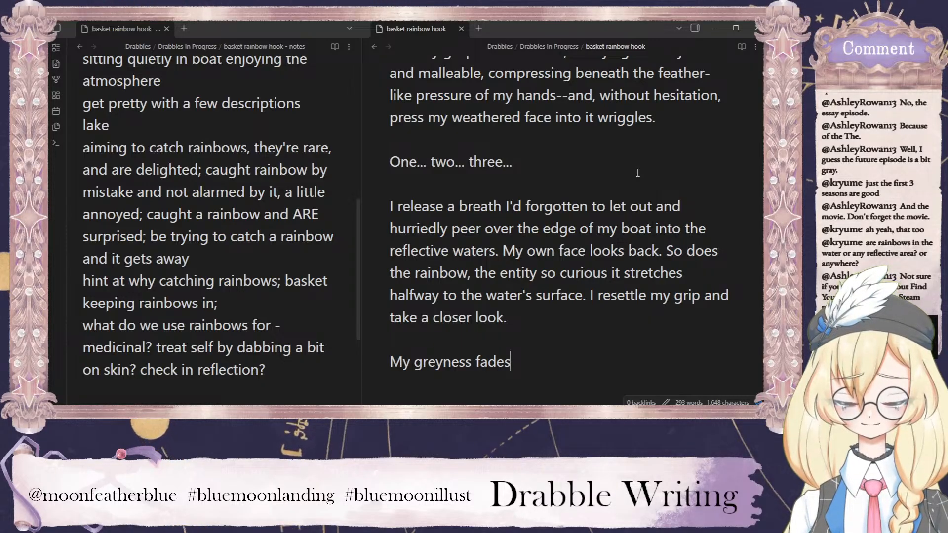
Add "Thank God." as a paragraph of its own below "My greyness fades.", leaving a blank line after it.
key("Return")
key("Return")
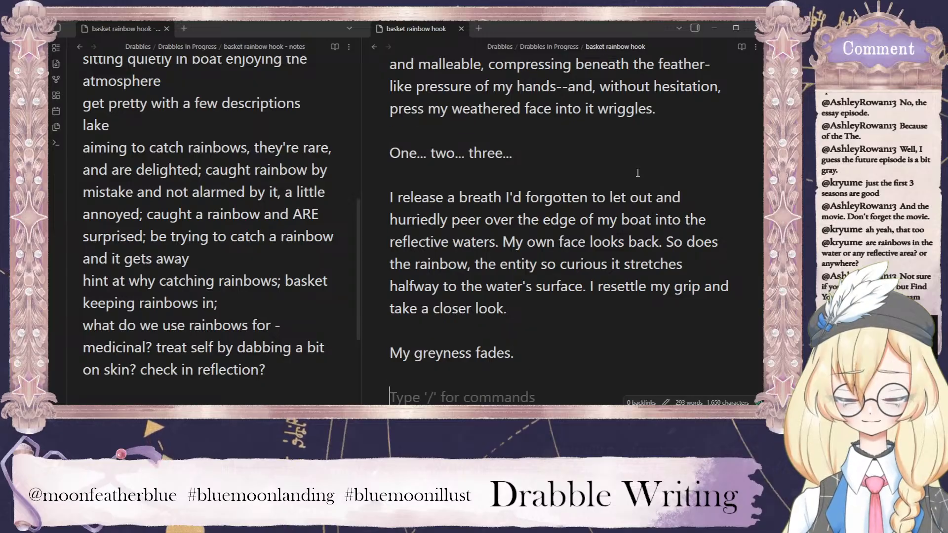
type("Thank God")
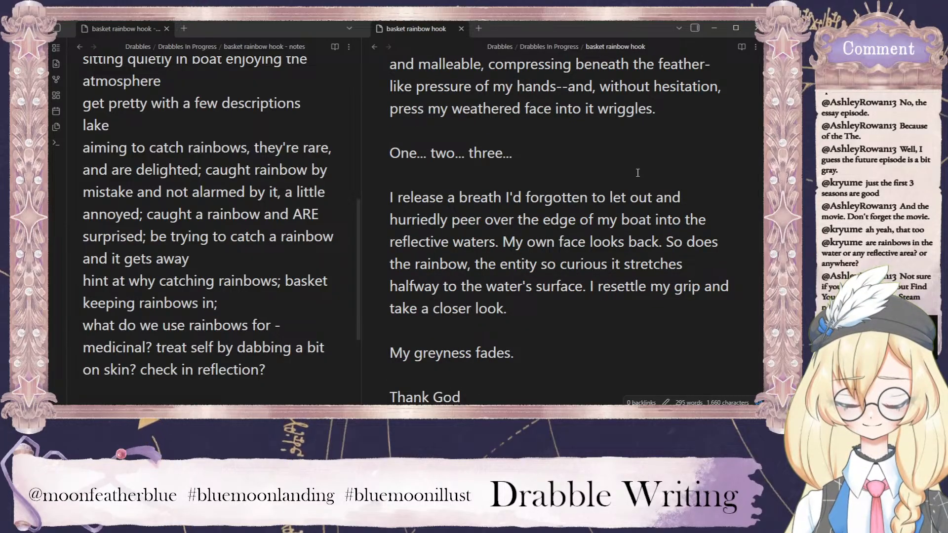
type(".")
key("Return")
key("Return")
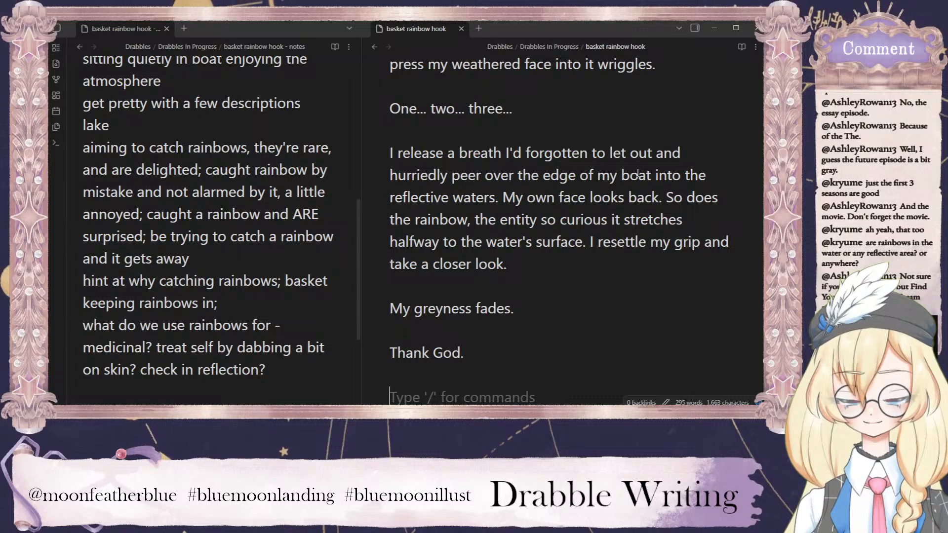
Continue the "My greyness fades." paragraph with "Colour blossoms at my cheekbones and washes the brown back through my eyes.".
scroll(507, 213, "down", 3)
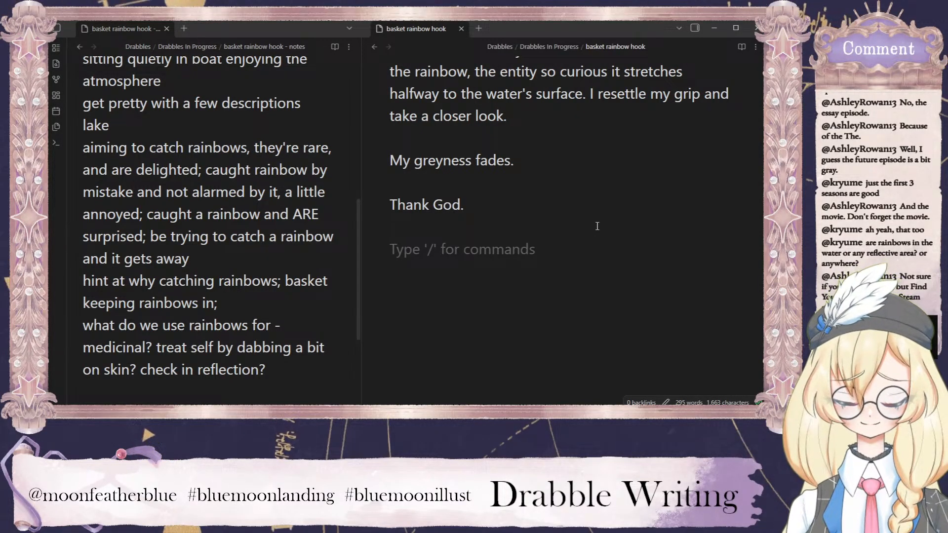
left_click(525, 167)
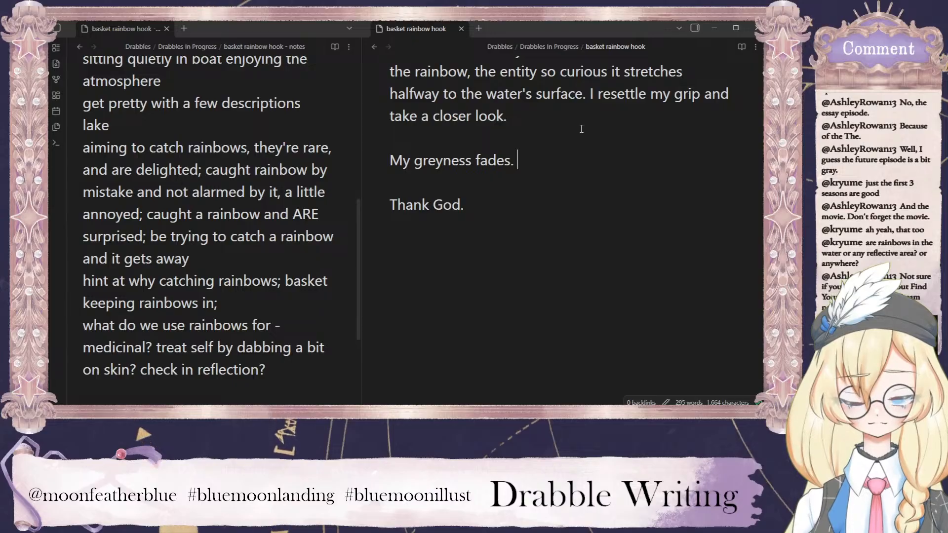
type("Col")
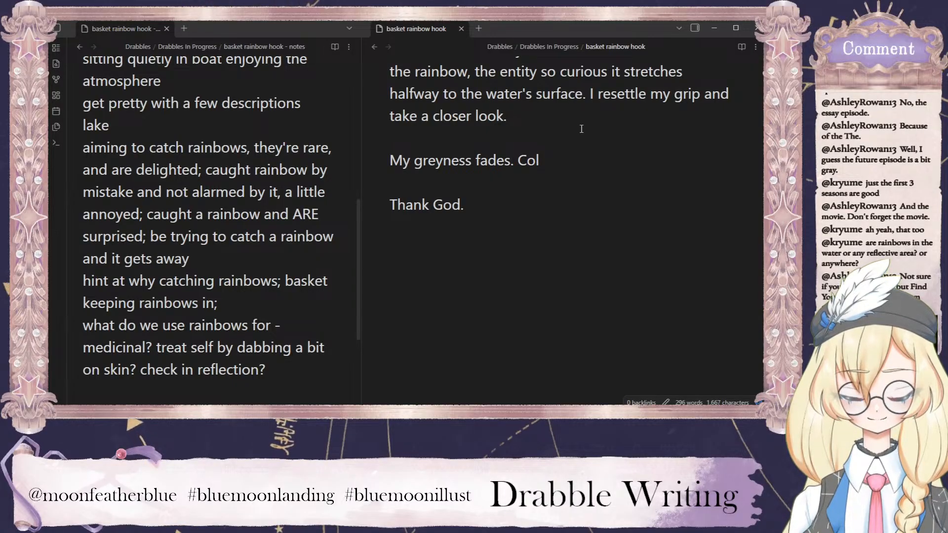
type("our b")
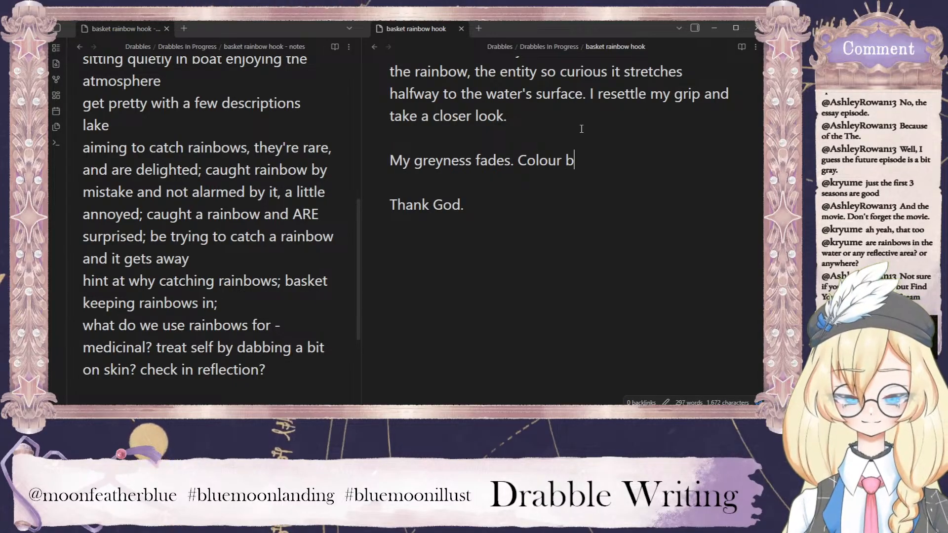
type("lossoms ")
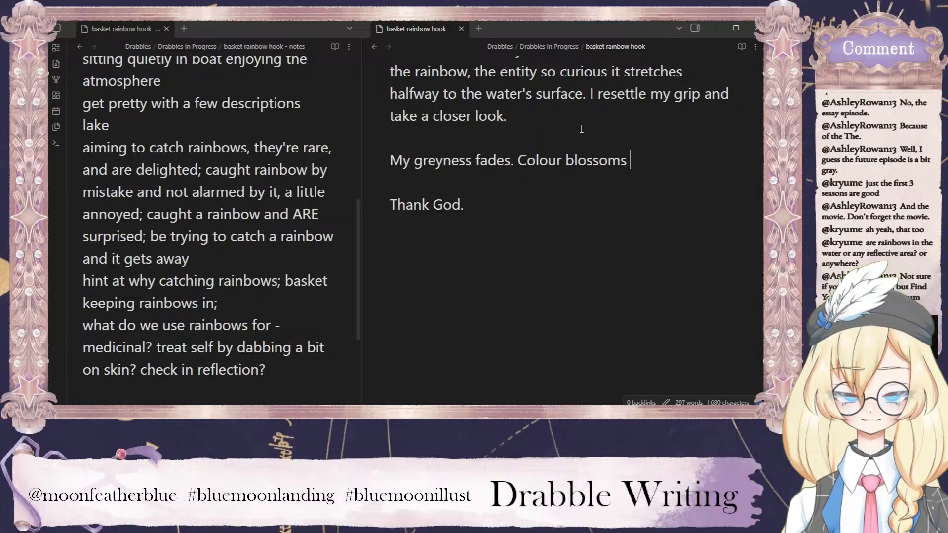
type("at")
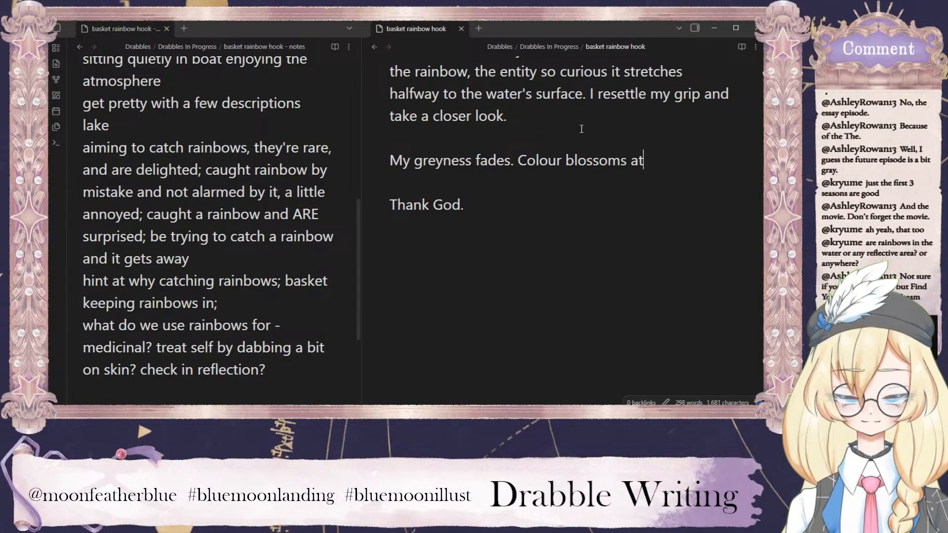
type(" my che")
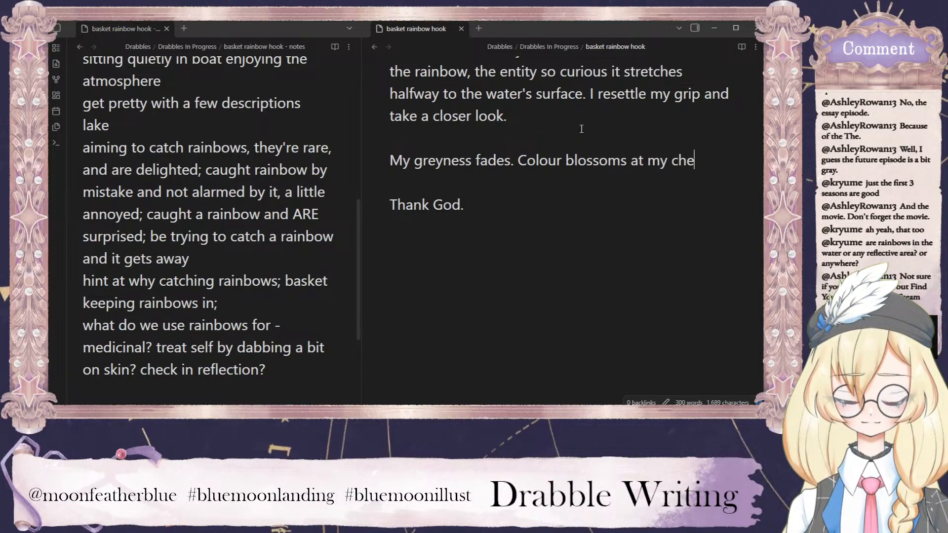
type("ekbones and was")
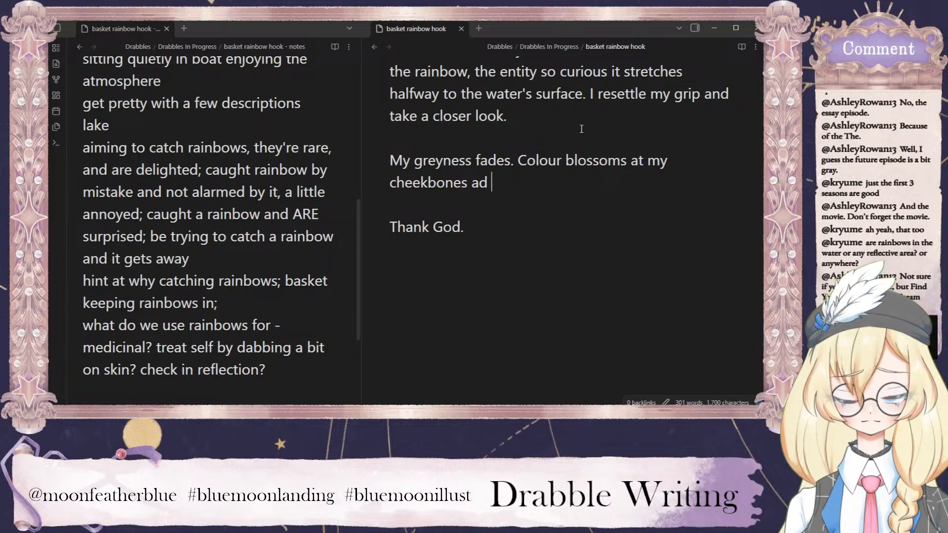
type("hes ")
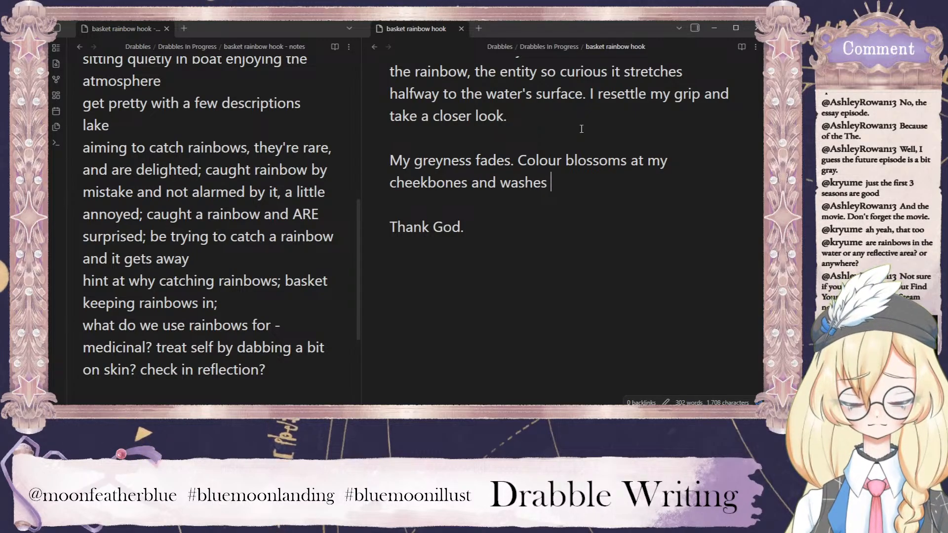
type("the brown back through my ")
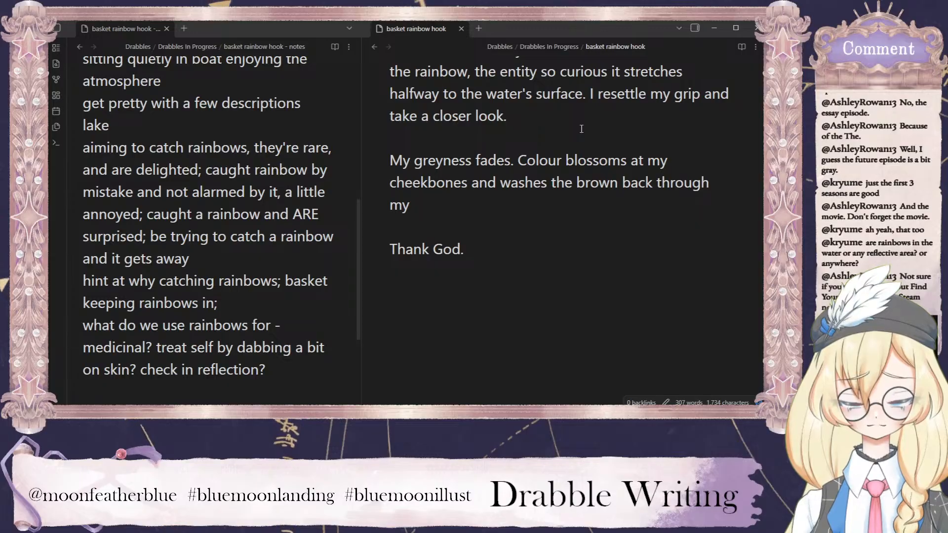
type("eyes.")
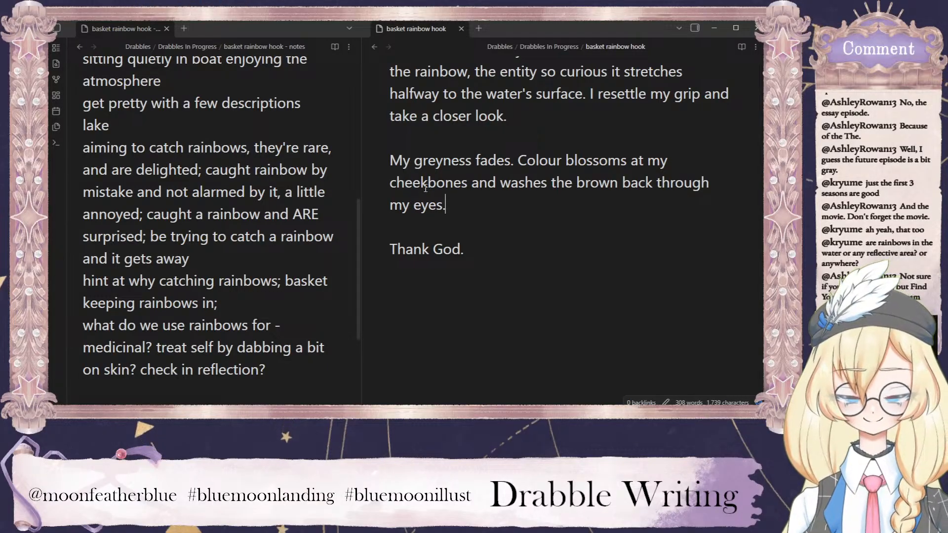
Insert "once-tranlucent" before "eyes" at the end of the sentence about colour returning.
left_click(411, 206)
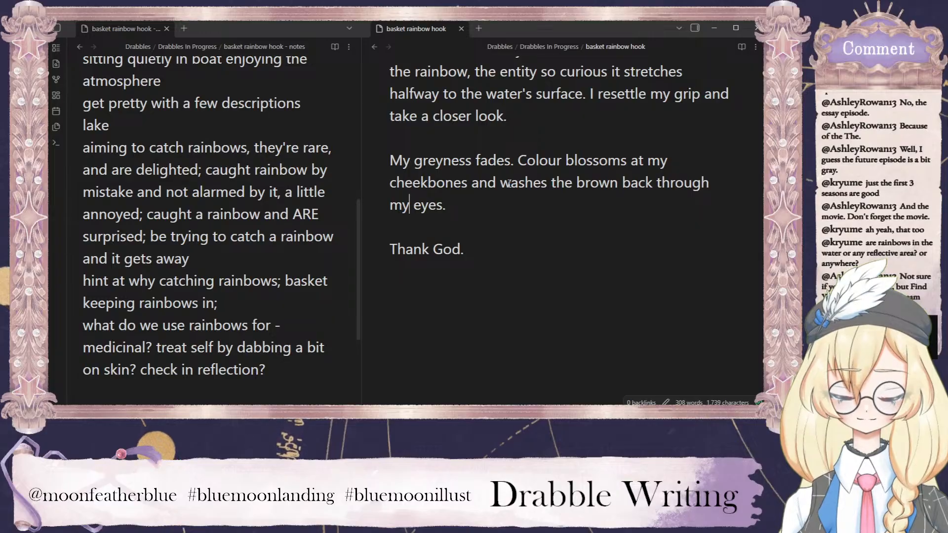
type("once-tran")
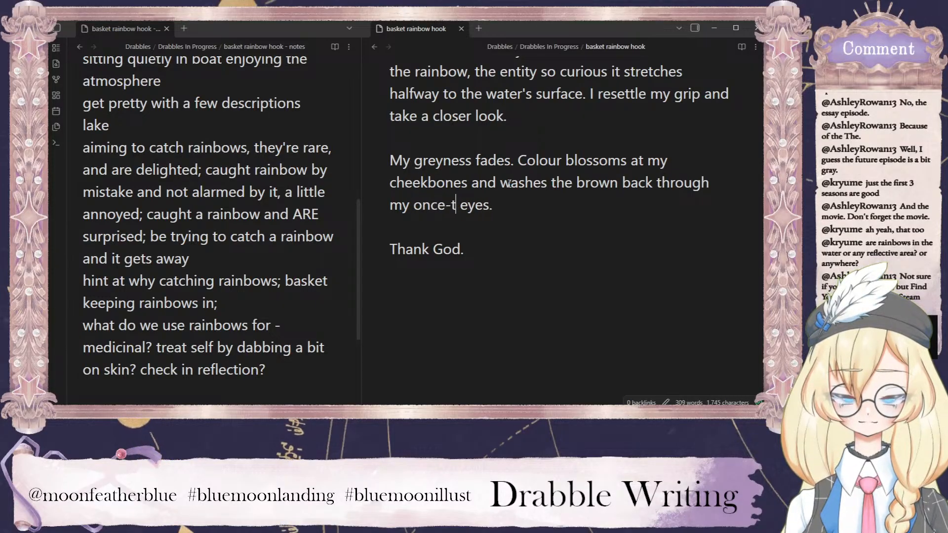
type("lucent")
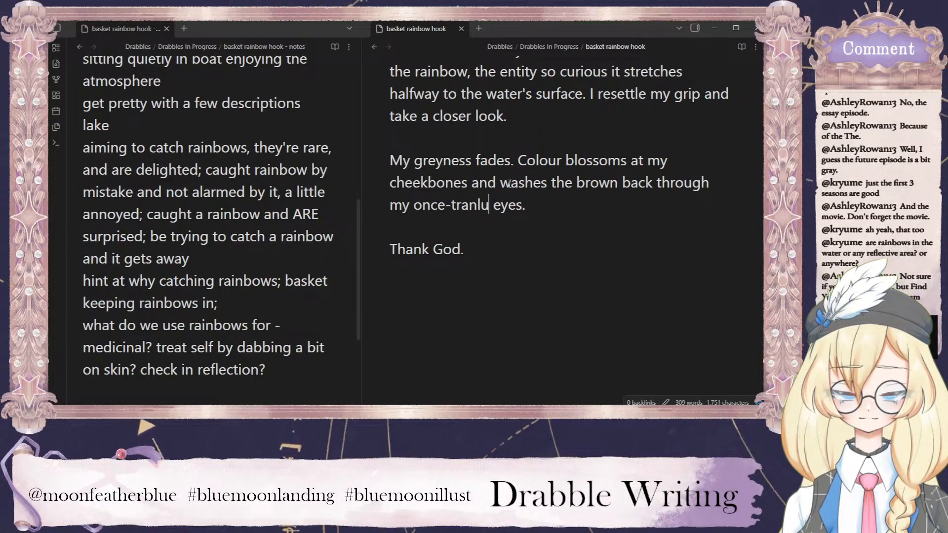
key("BackSpace")
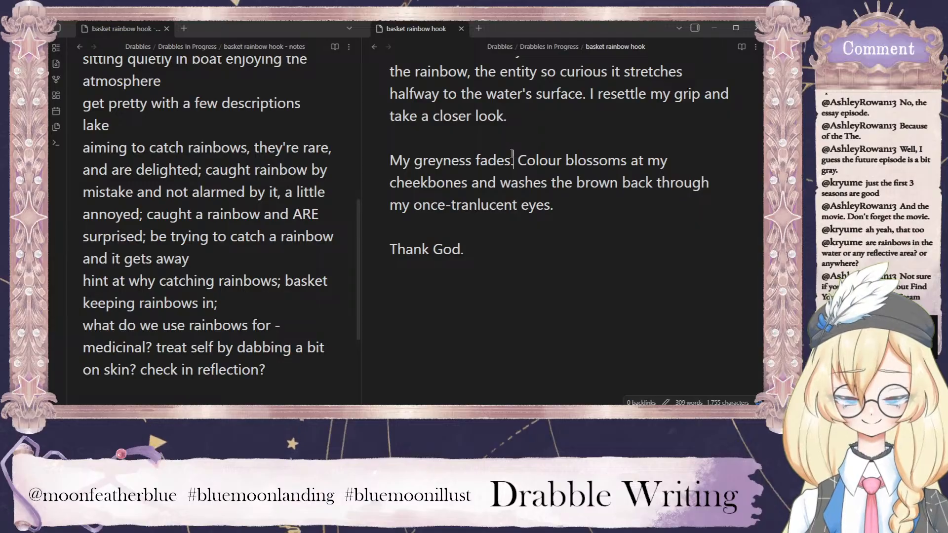
Start a new paragraph below "Thank God." with the sentence "Weight ascends from my shoulders, my weariness with it.".
left_click(525, 248)
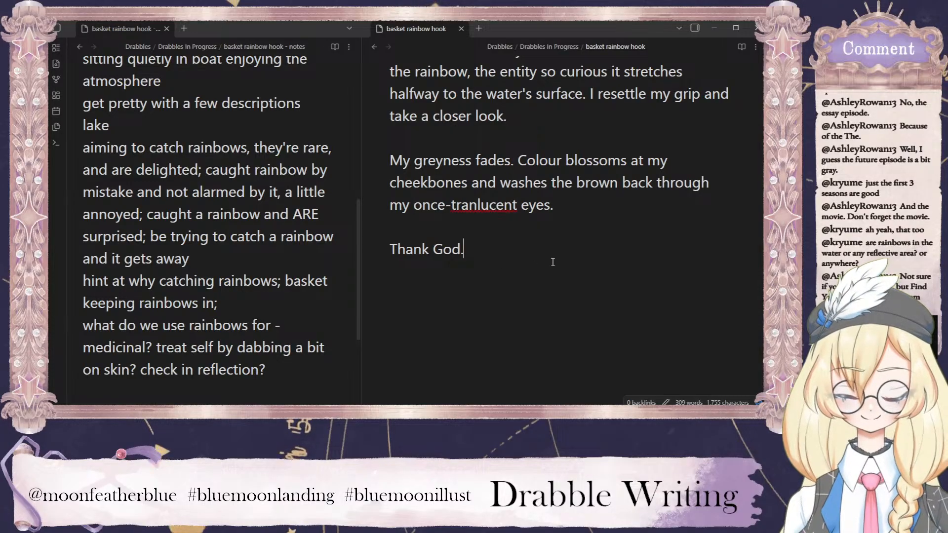
key("Return")
key("Return")
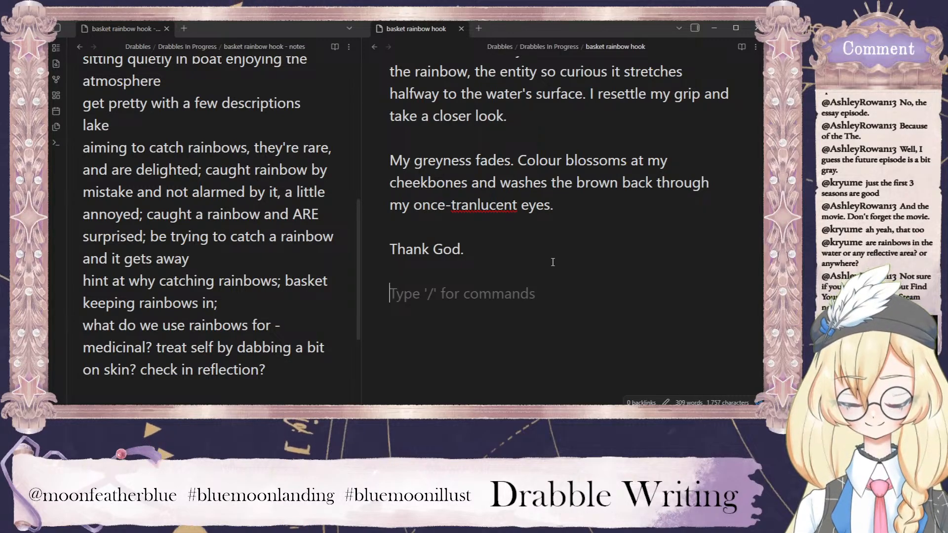
type("Weight")
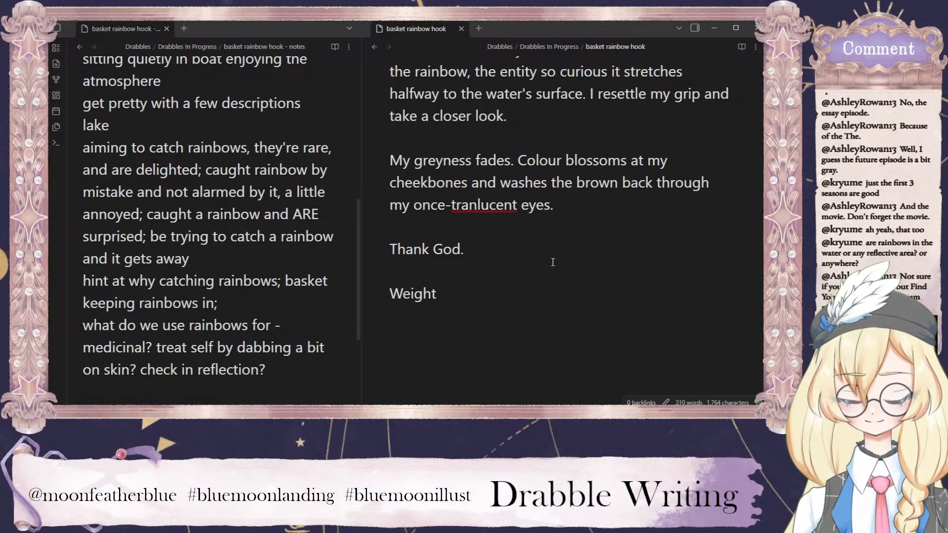
type("ascends from ")
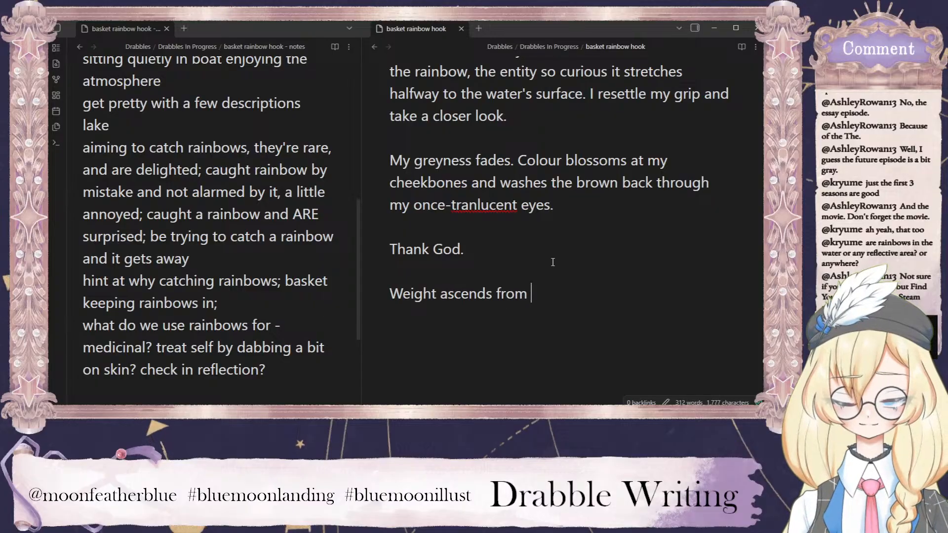
type("my shoulders")
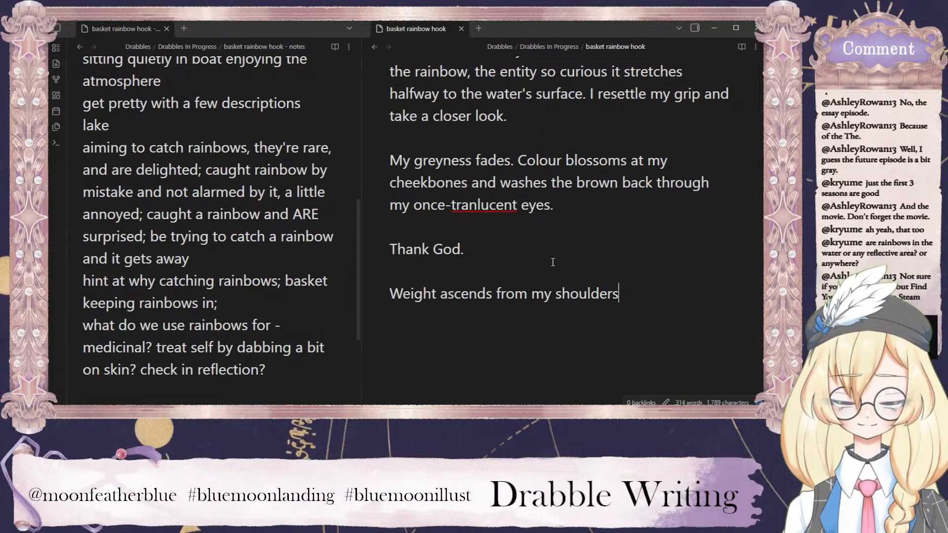
type(", my we")
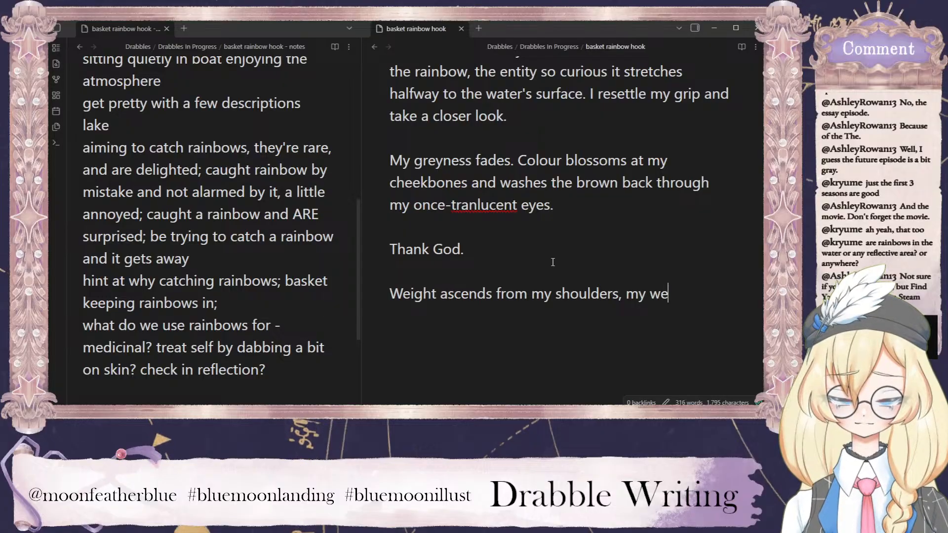
type("ariness ")
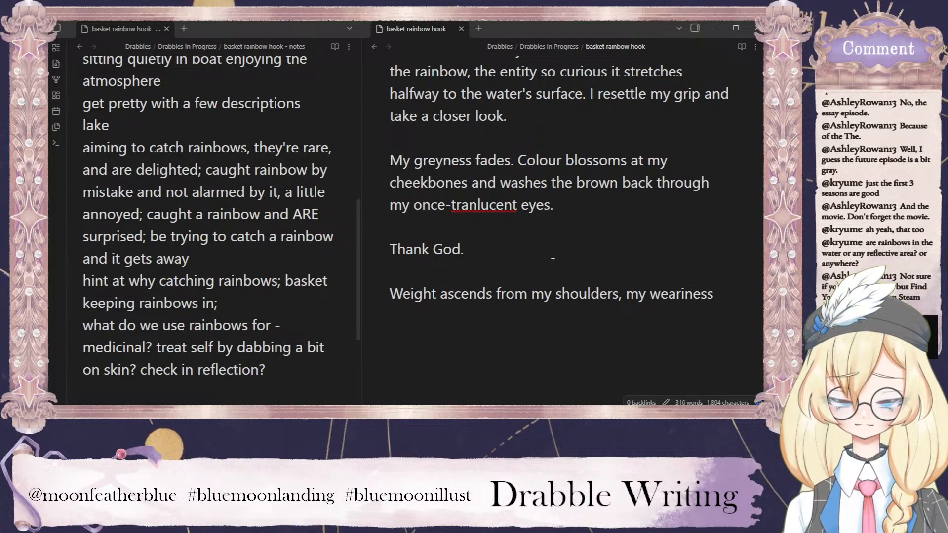
type("with it")
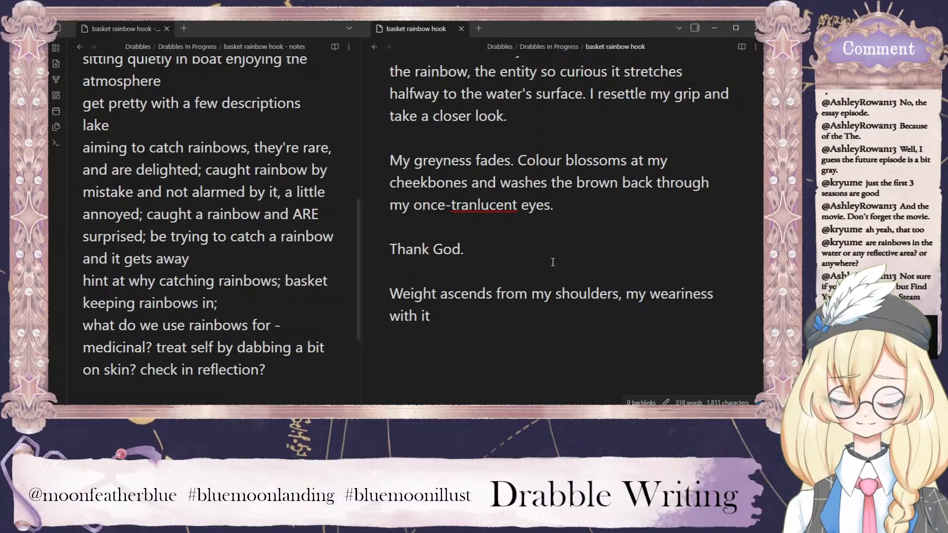
type(". ")
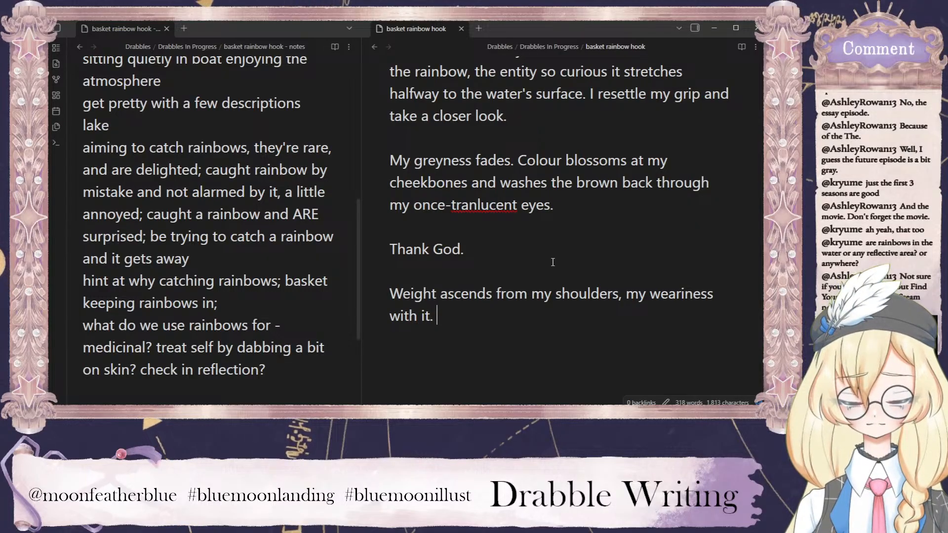
type("Lighter and br")
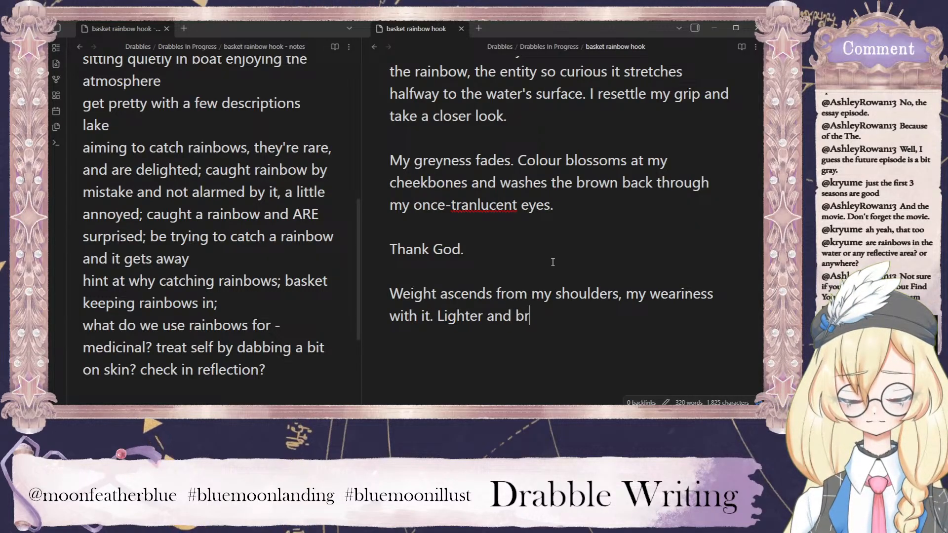
type("ighter than I'd")
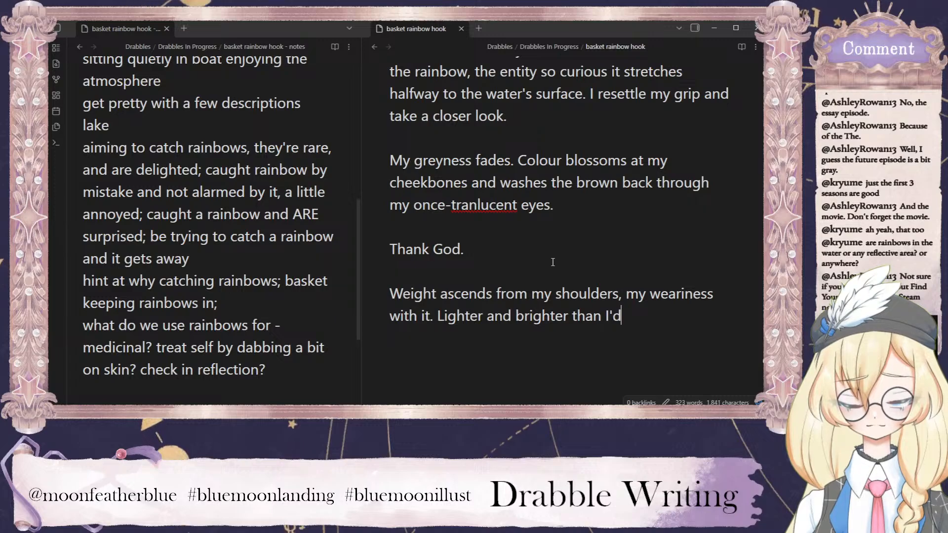
type(" been in weeks, I st")
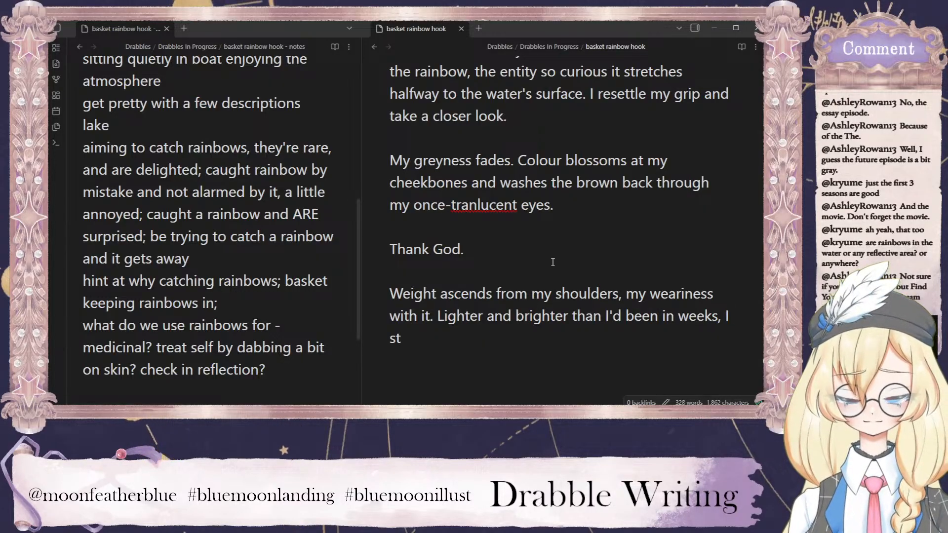
Continue the last paragraph with "Lighter and brighter than I'd been in weeks, I stroke the rainbow in".
type("ro")
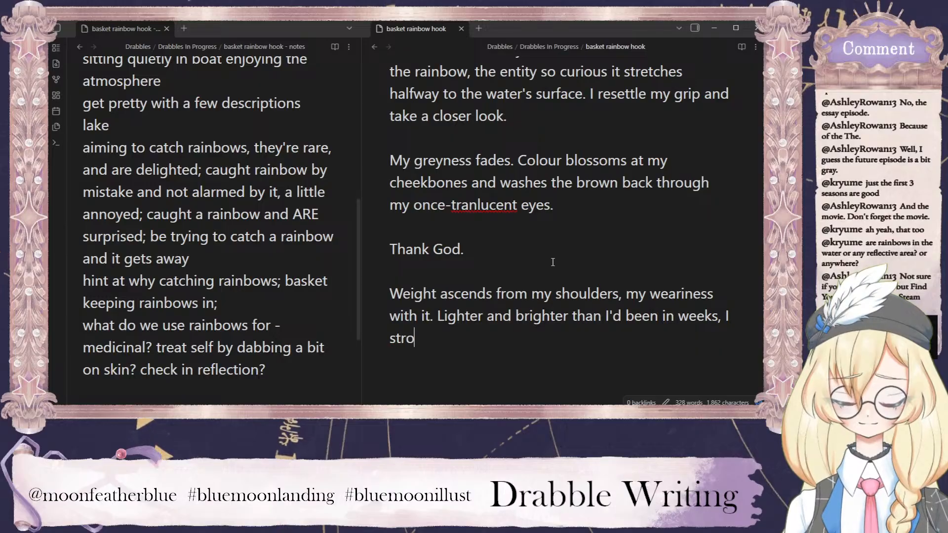
type("ke the rainbow in ")
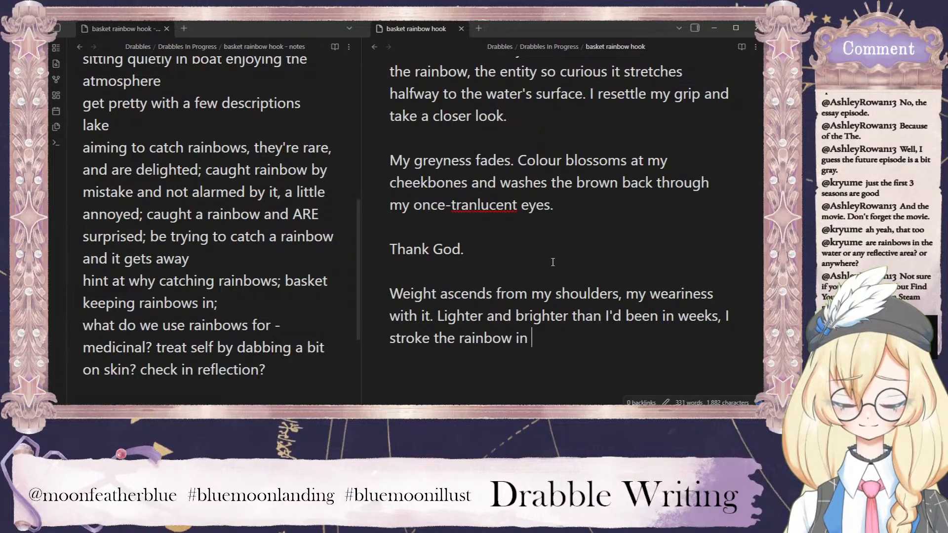
type("fervetn tha")
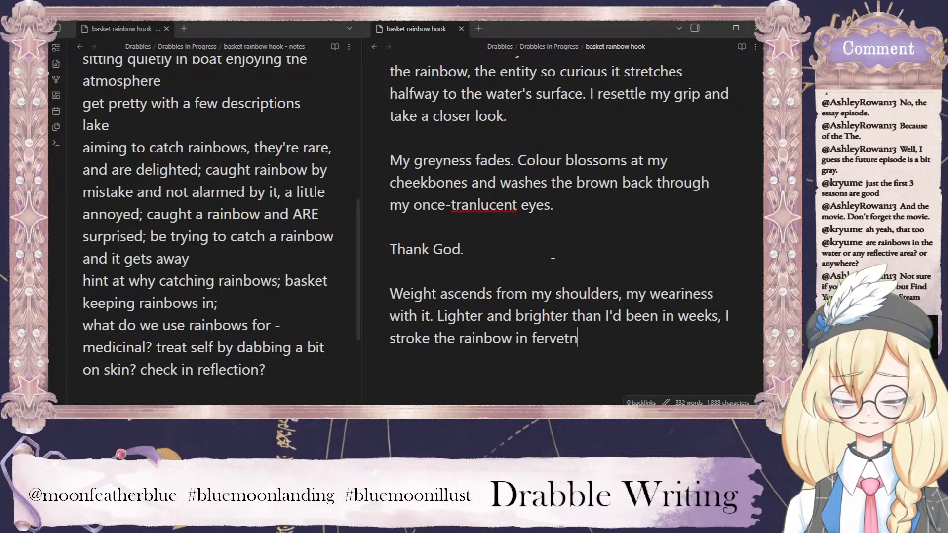
Follow "I stroke the rainbow in" with the words "fervent thanks".
key("BackSpace")
key("BackSpace")
key("BackSpace")
key("BackSpace")
key("BackSpace")
key("BackSpace")
type("nt thanks")
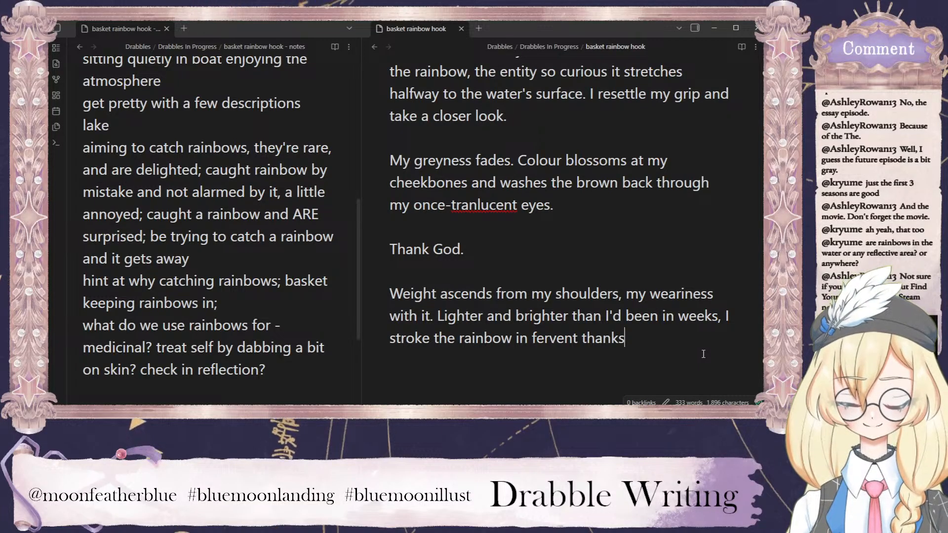
Reword the end of the sentence about stroking the rainbow from "fervent thanks" to just "thanks".
key("BackSpace")
key("BackSpace")
key("BackSpace")
key("BackSpace")
key("BackSpace")
key("BackSpace")
key("BackSpace")
key("BackSpace")
key("BackSpace")
key("BackSpace")
key("BackSpace")
key("BackSpace")
key("BackSpace")
key("BackSpace")
type("thanks")
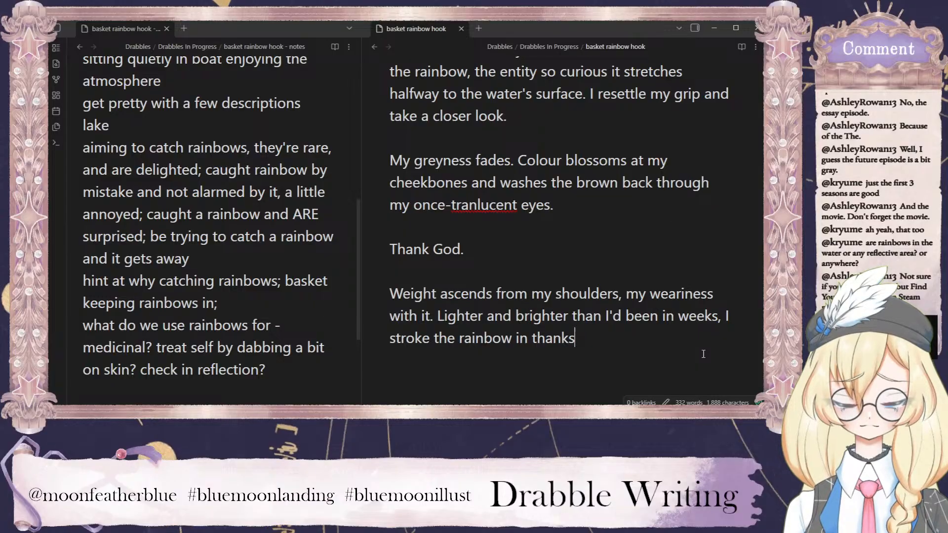
type(" before op")
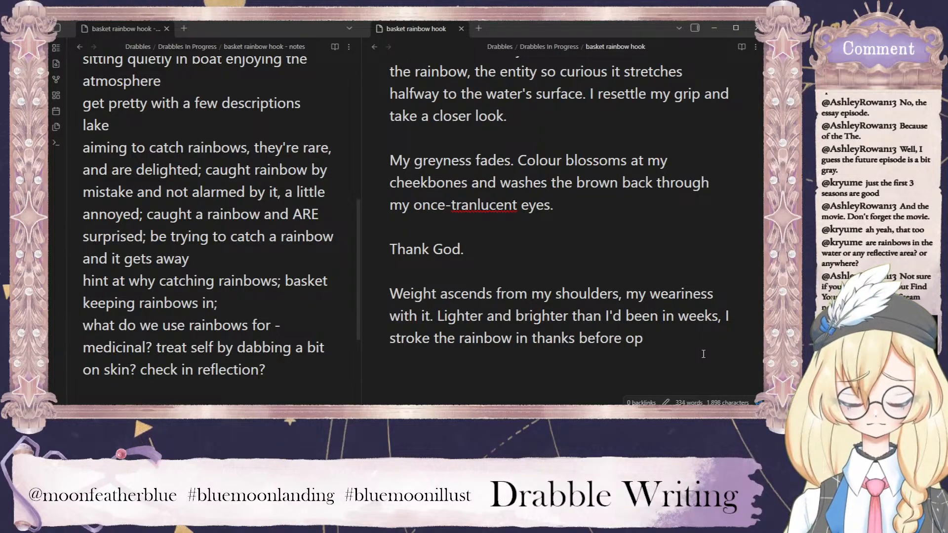
key("BackSpace")
key("BackSpace")
key("BackSpace")
key("BackSpace")
key("BackSpace")
key("BackSpace")
key("BackSpace")
key("BackSpace")
key("BackSpace")
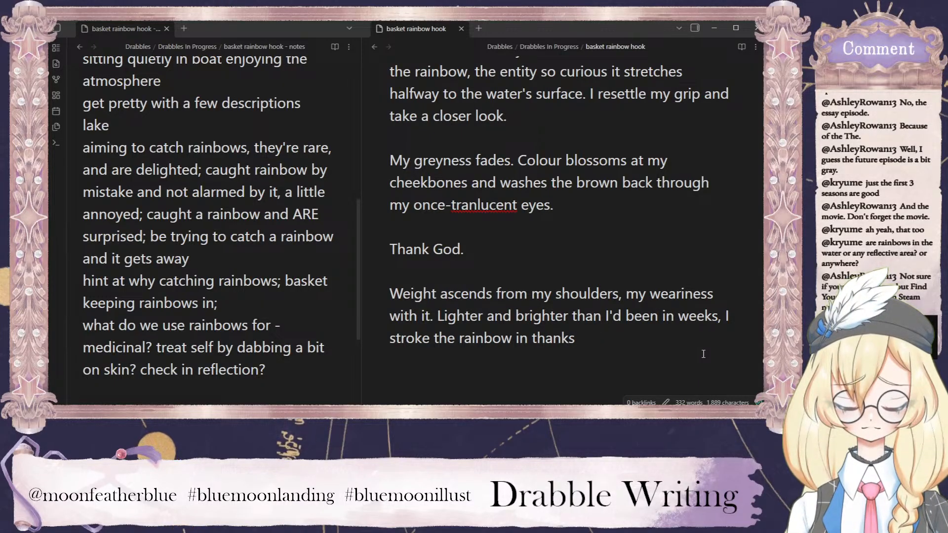
Continue the sentence after "stroke the rainbow in thanks" with "and place it carefully in the basket at my feet".
type("and ")
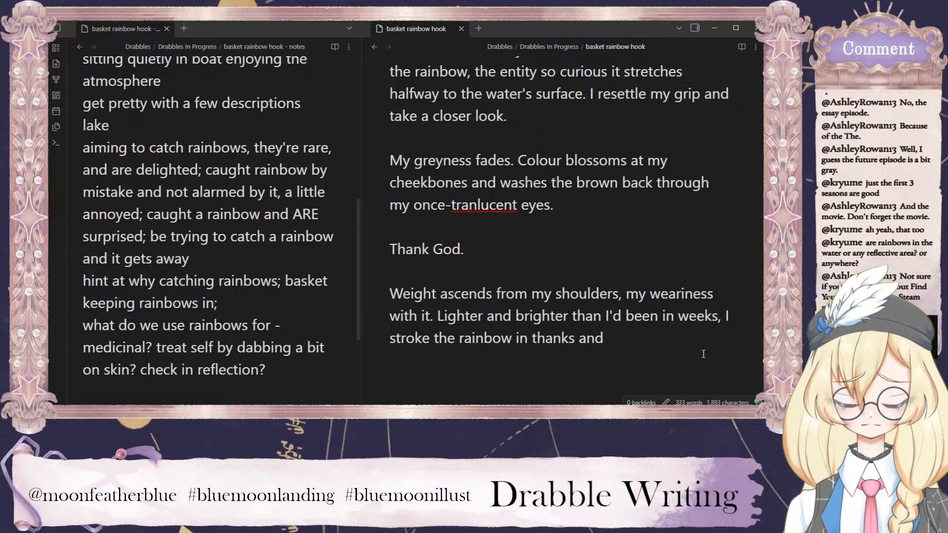
type("place it")
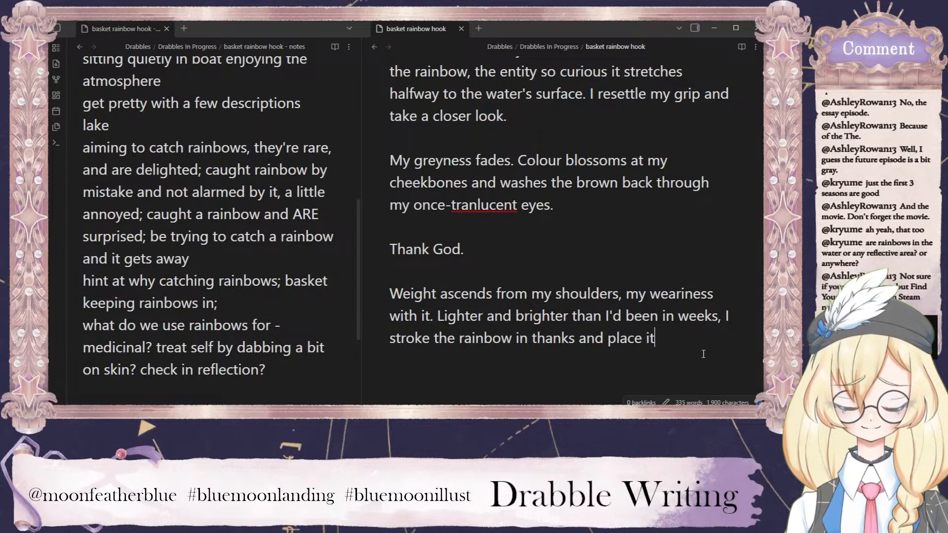
type(" carefully ")
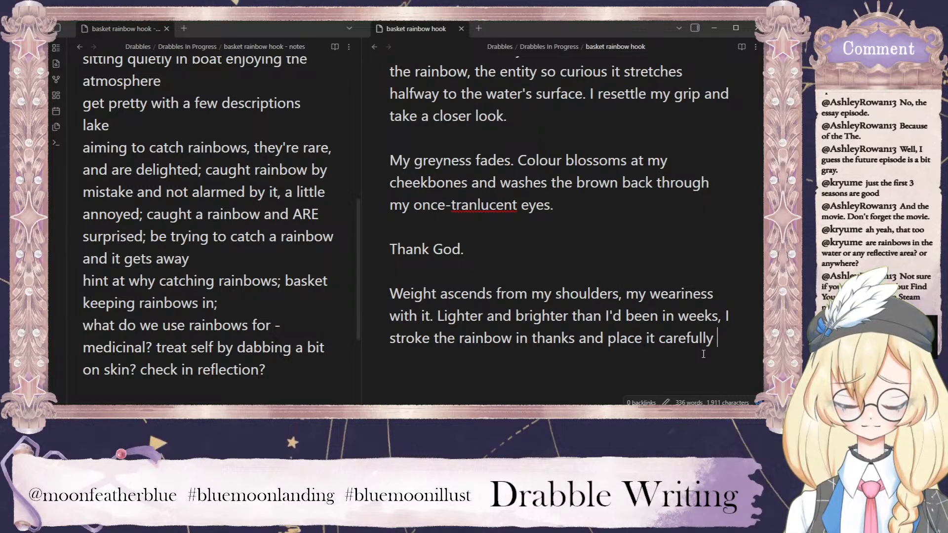
type("in the bas")
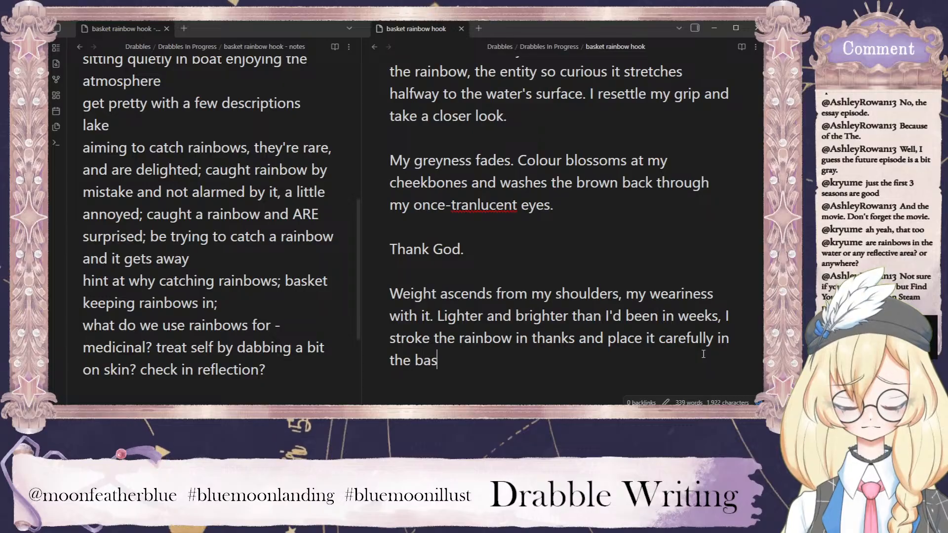
type("ket at my feet")
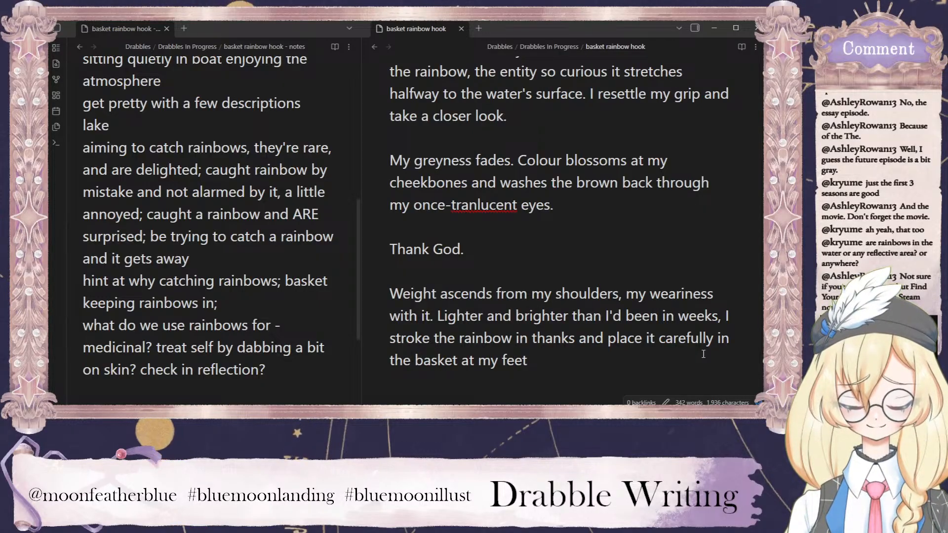
type(". It ")
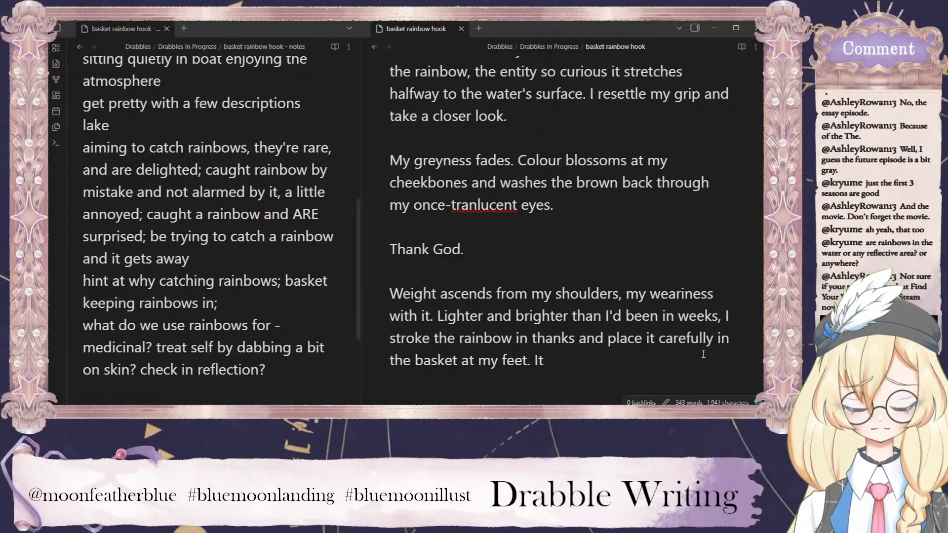
type("spreads out in")
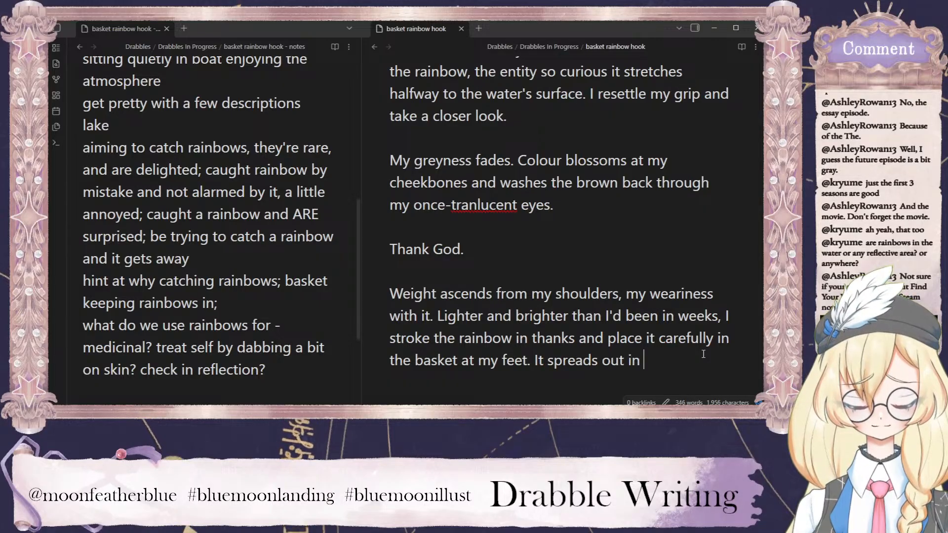
End the sentence after "at my feet" and begin the next one with "It spreads out as its form brushes the".
key("BackSpace")
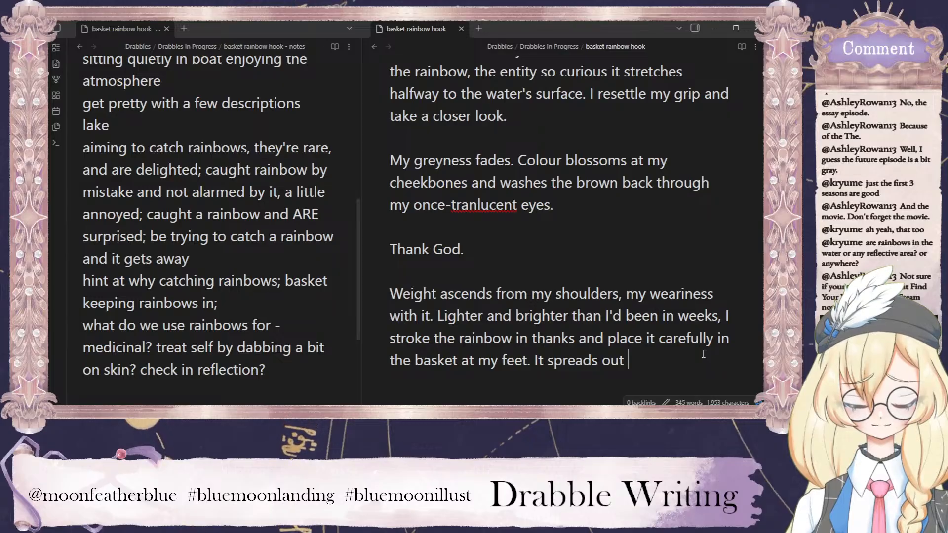
type("as its for")
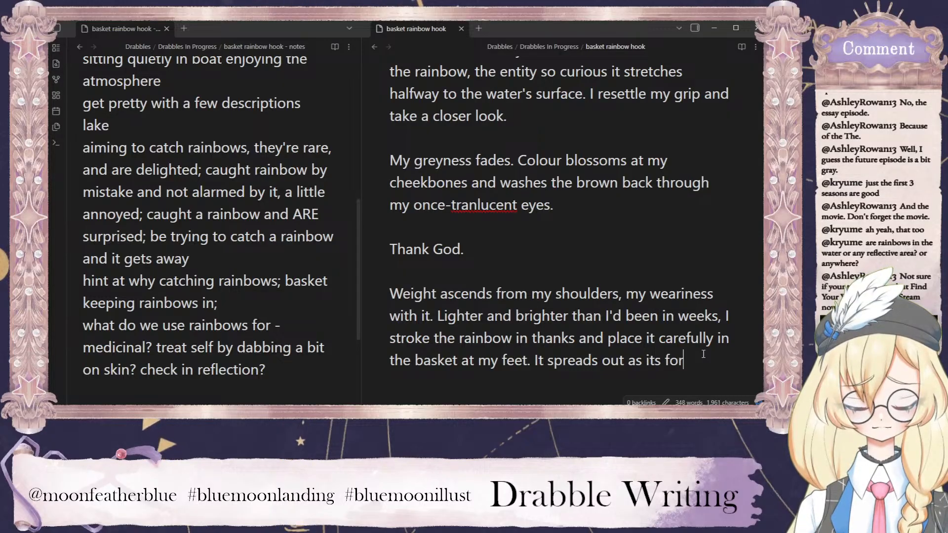
type("m brushes the ")
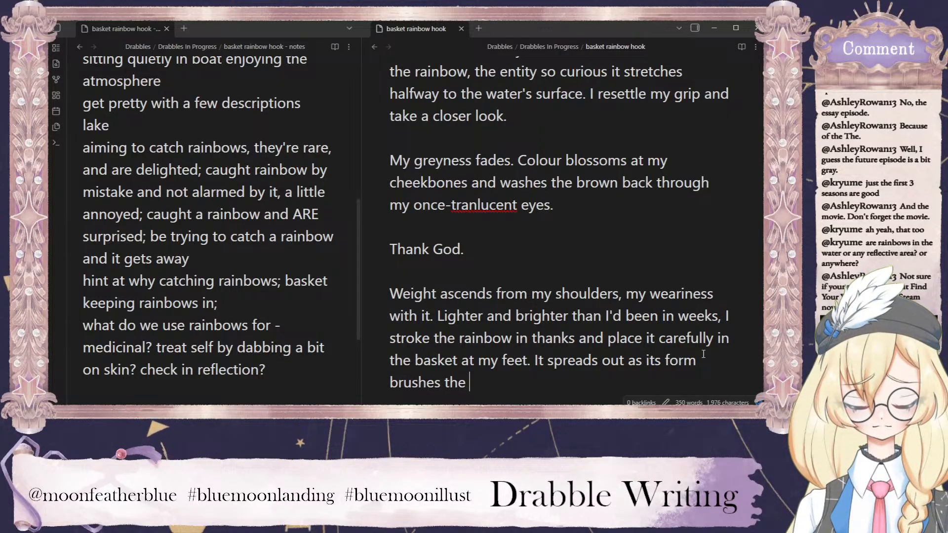
type("patchwo")
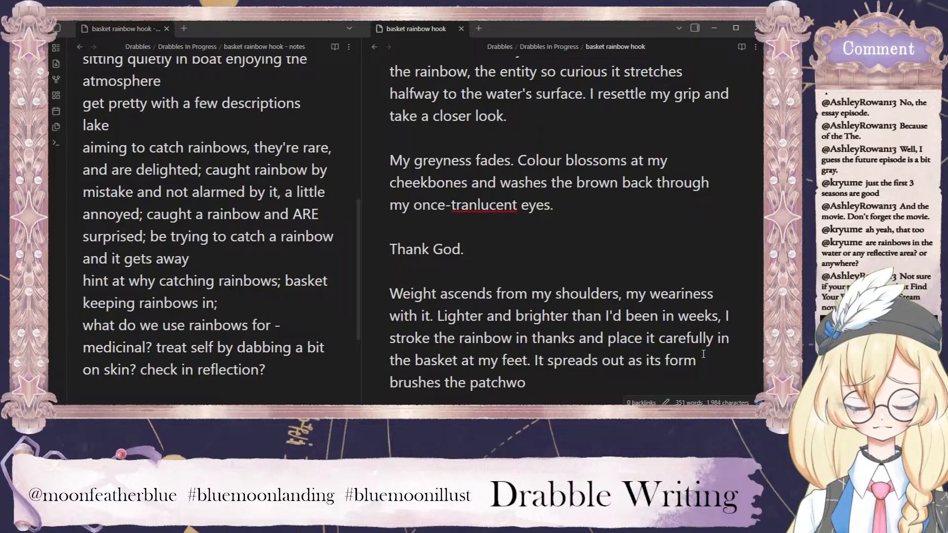
type("rk plush")
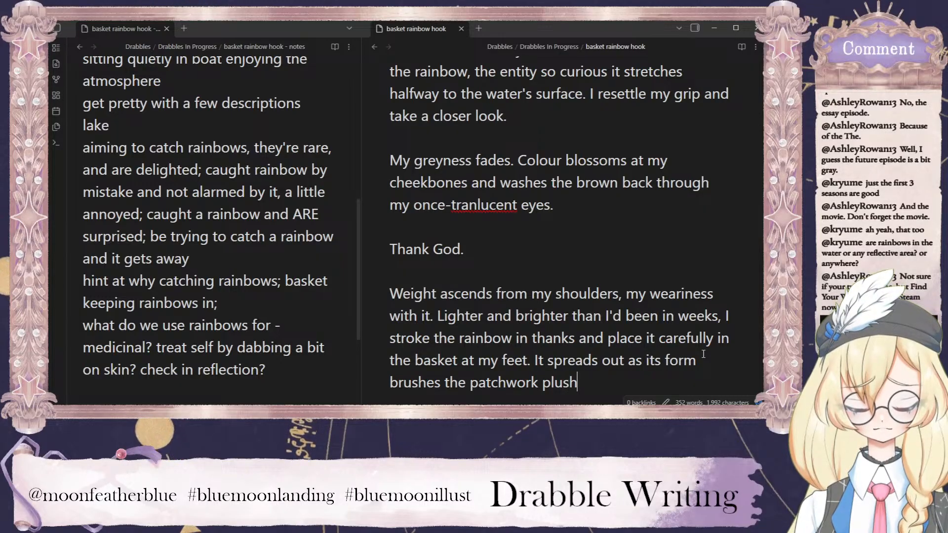
type("ess of th")
Continue the sentence about the rainbow spreading out with "patchwork plushness of the blankets I'd lined the".
key("BackSpace")
key("BackSpace")
key("BackSpace")
key("BackSpace")
key("BackSpace")
key("BackSpace")
key("BackSpace")
key("BackSpace")
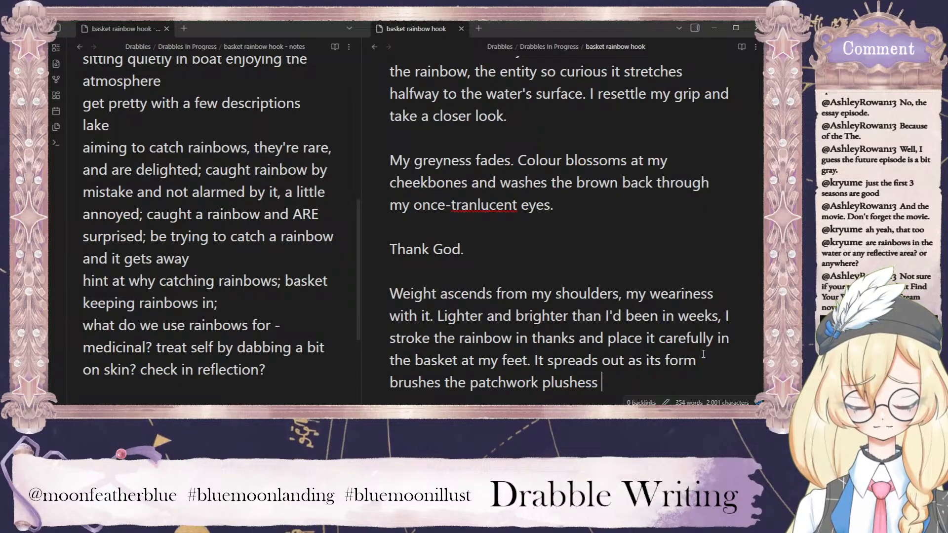
key("BackSpace")
type("ness of the")
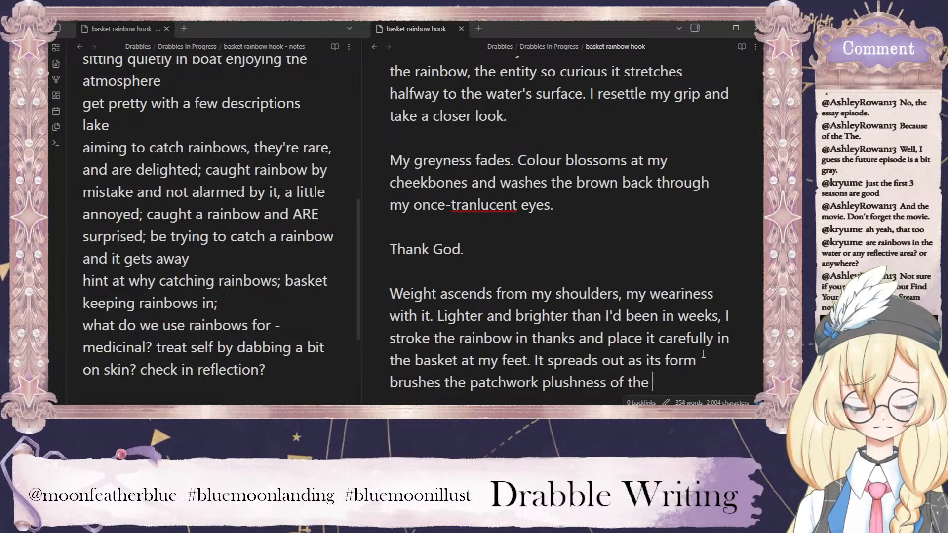
scroll(703, 354, "down", 2)
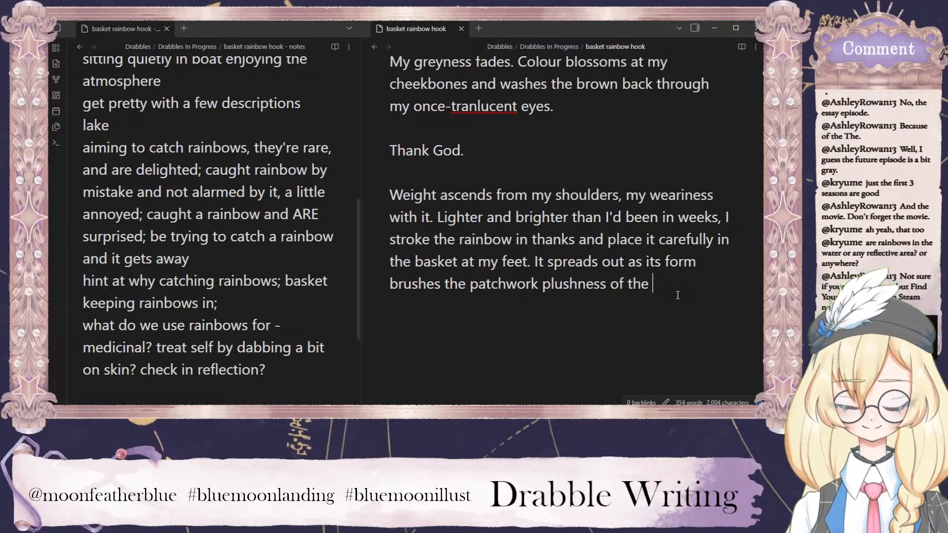
type("blankets I'd ")
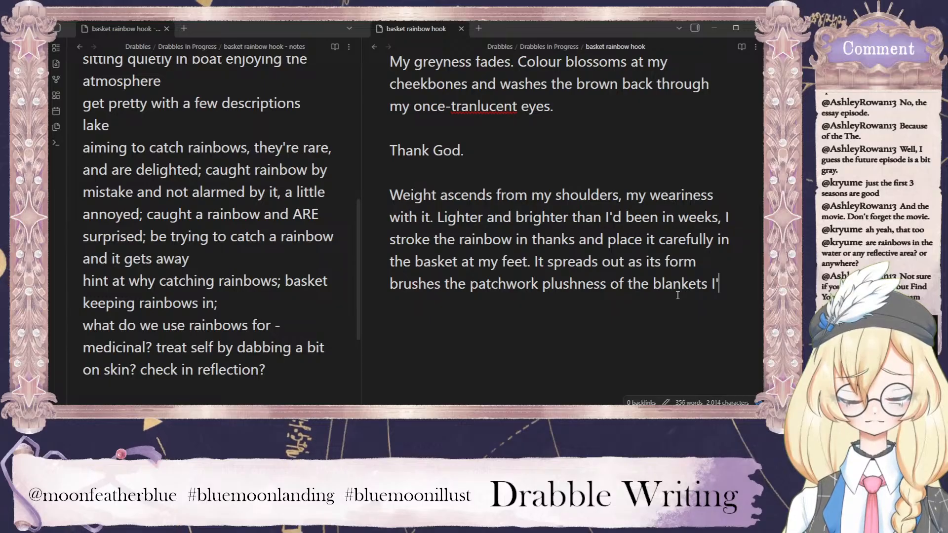
type("lined the")
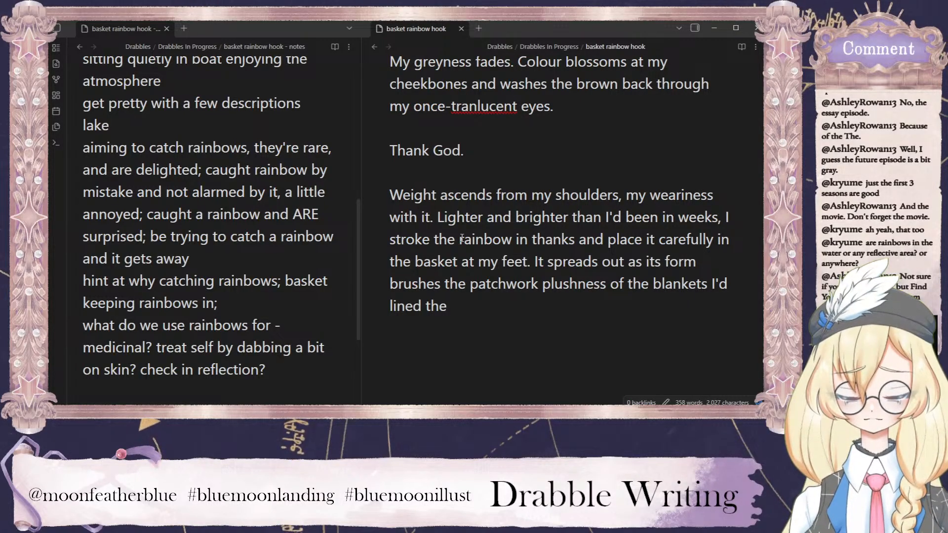
Add "reed" before "basket at my feet" and replace the closing "the" after "lined" with "it with.".
type("reed")
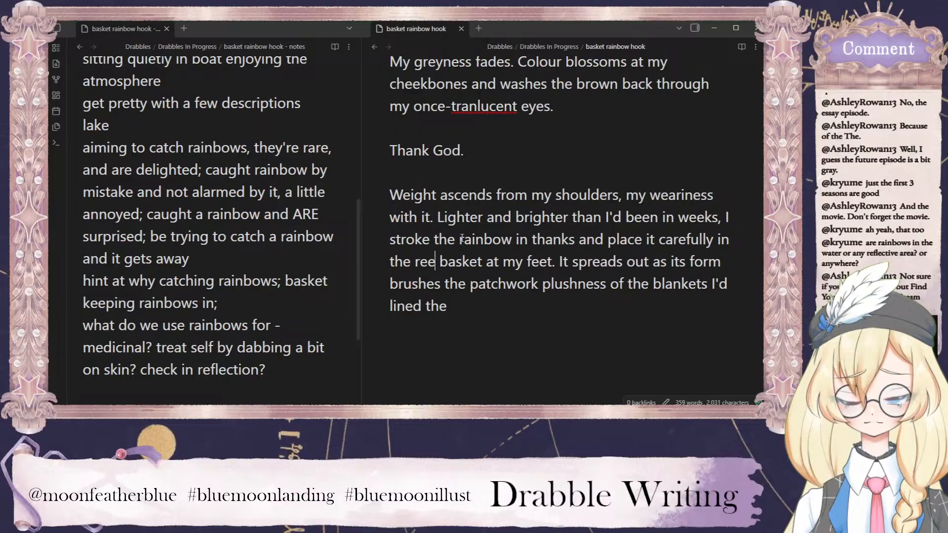
double_click(435, 306)
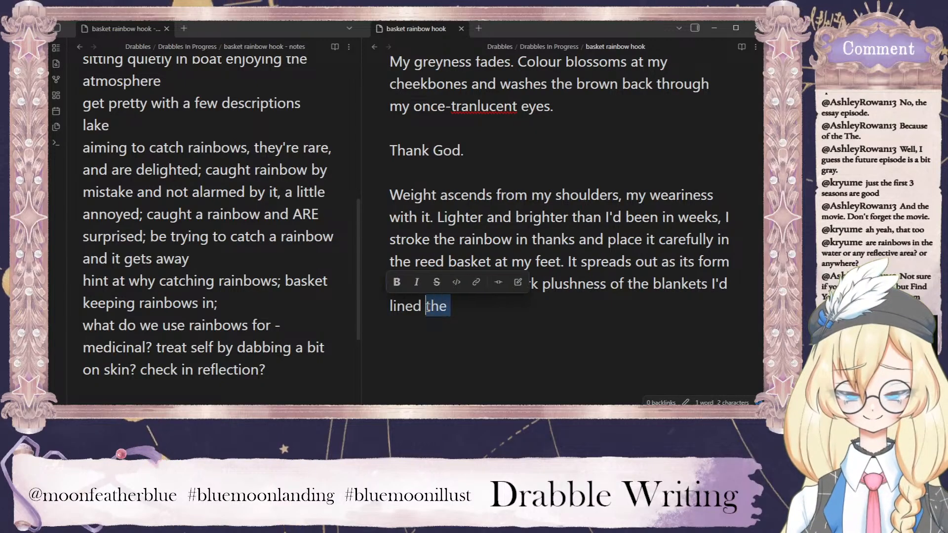
type("it with.")
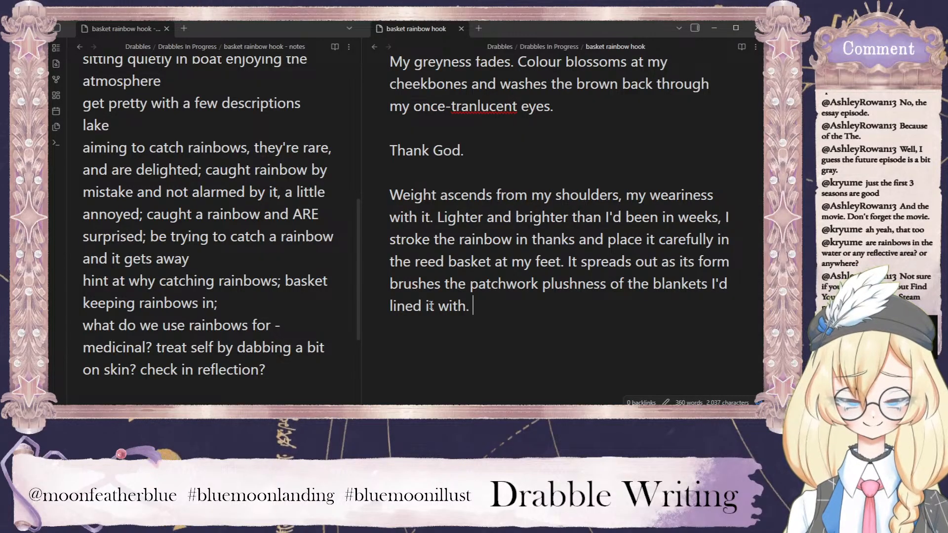
key("BackSpace")
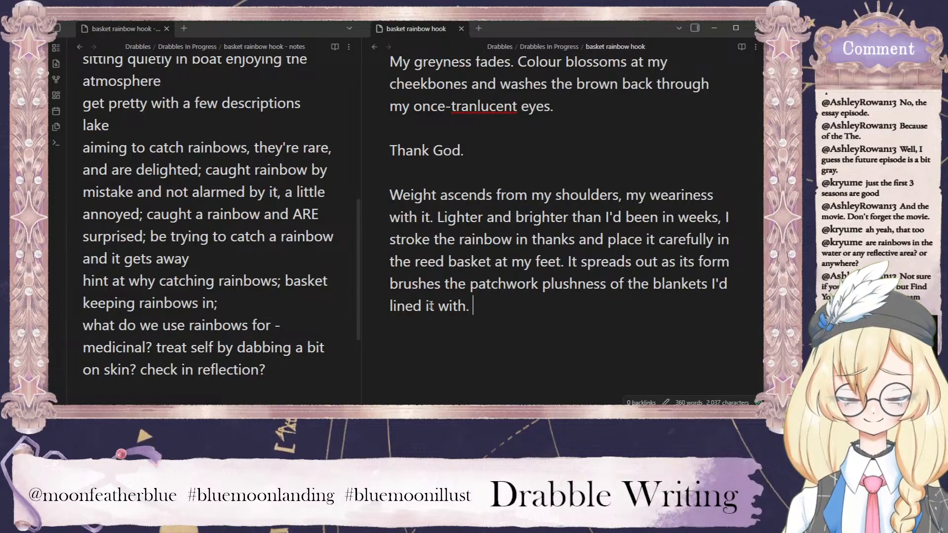
Insert ", content," after "It spreads out" and start a new paragraph below the one ending "lined it with.".
left_click(659, 261)
type(", content,")
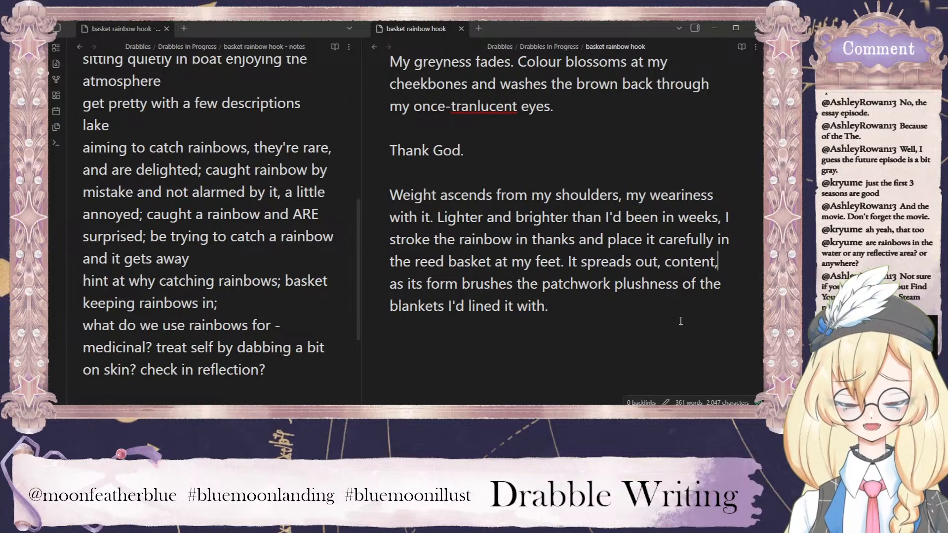
left_click(557, 307)
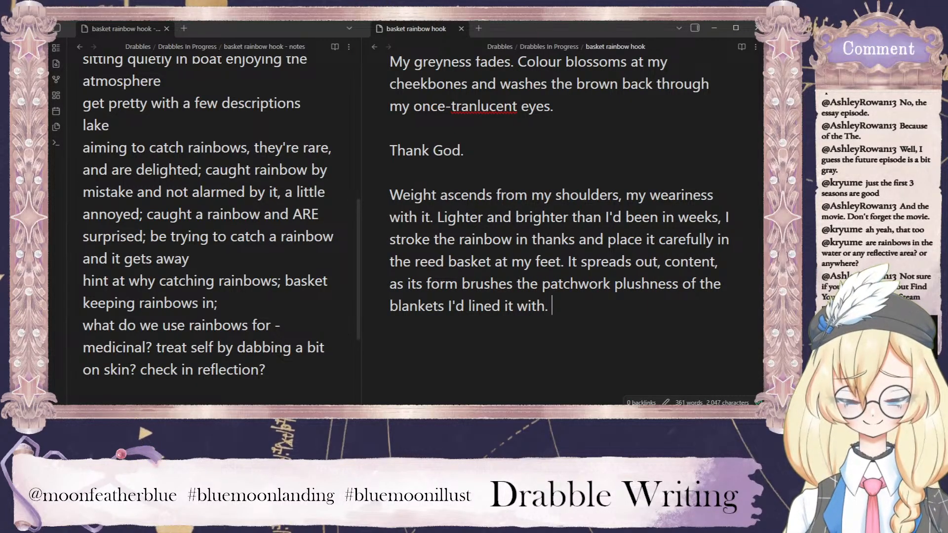
key("Return")
key("Return")
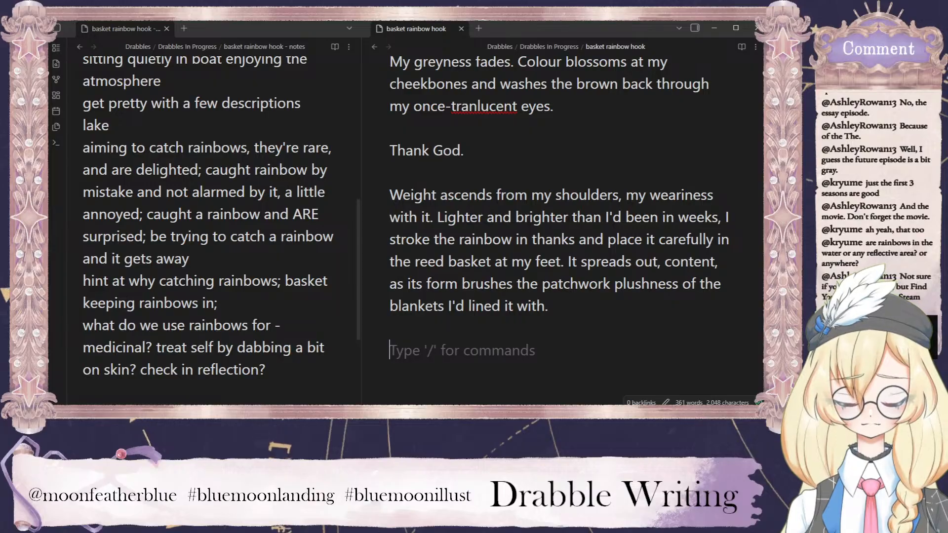
type("Almost ")
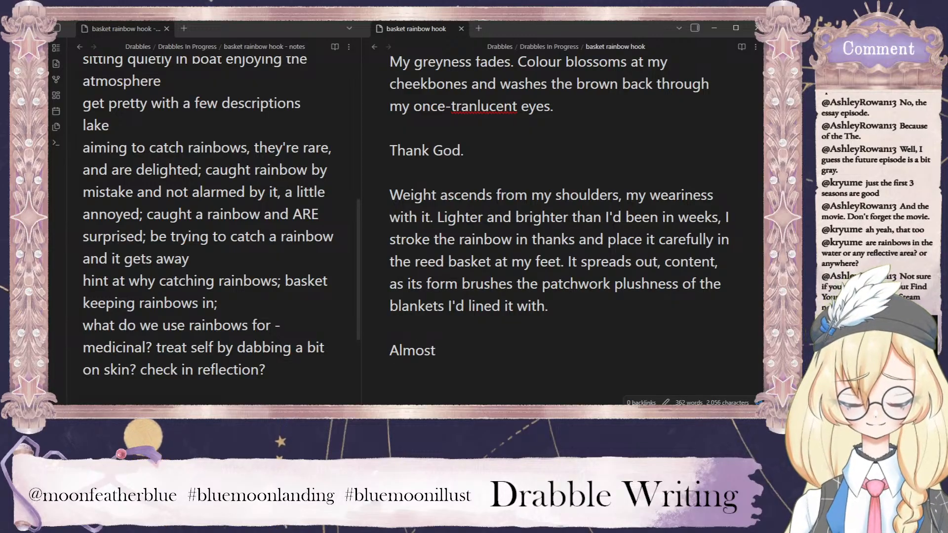
type("heari")
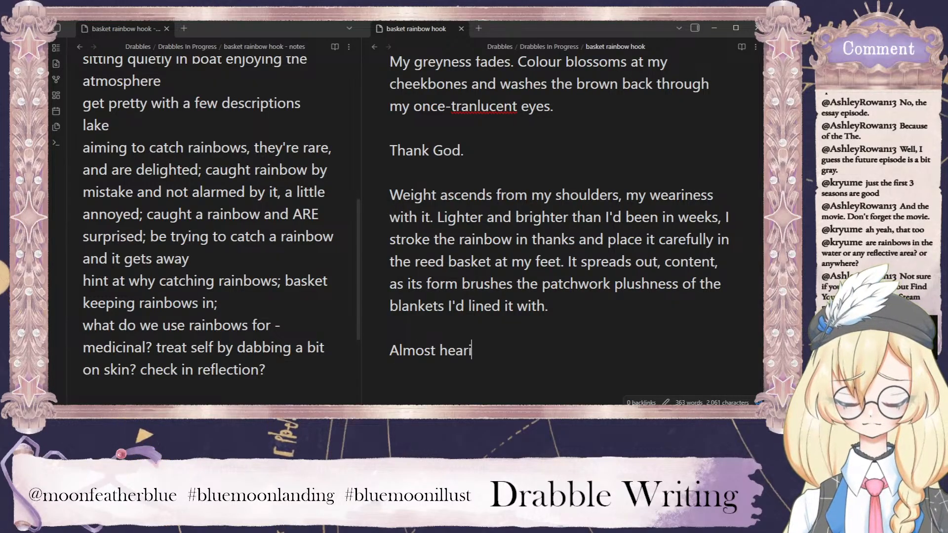
type("ng")
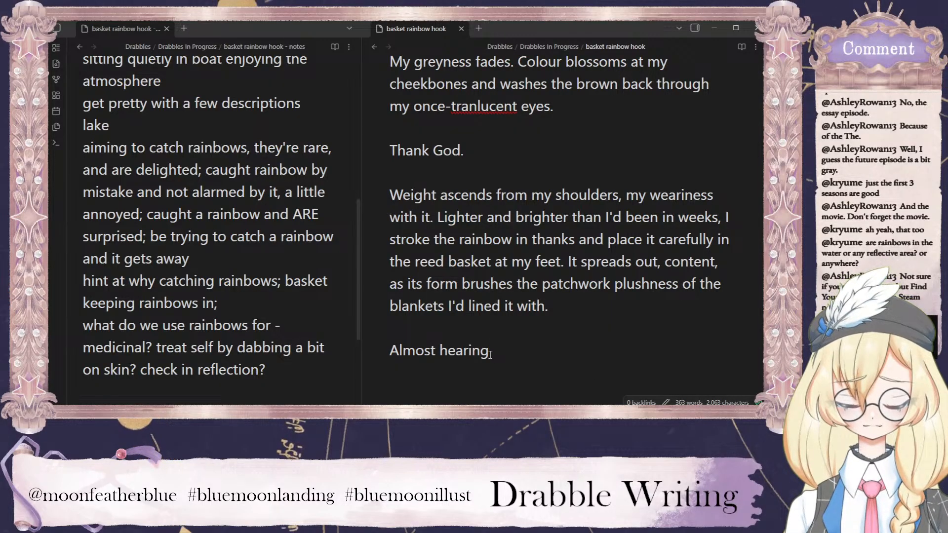
left_click_drag(490, 352, 400, 353)
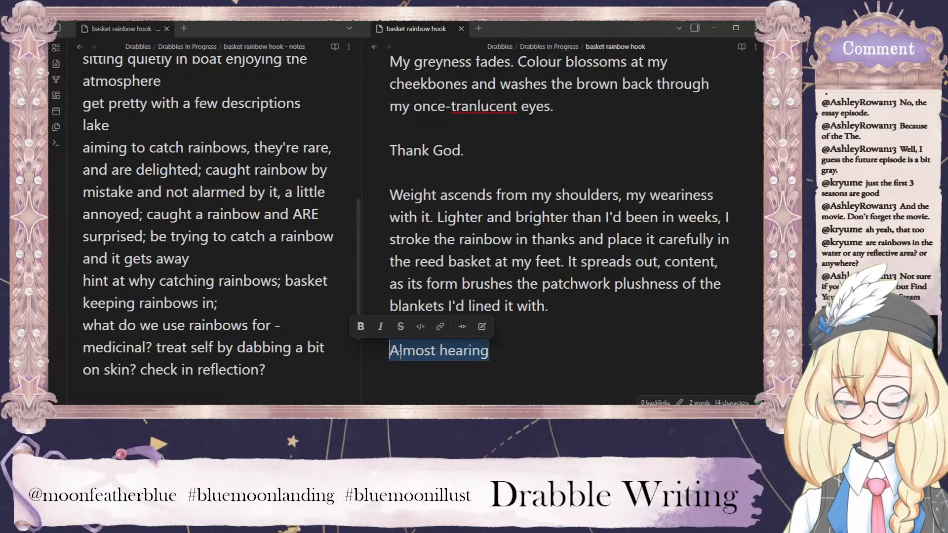
key("BackSpace")
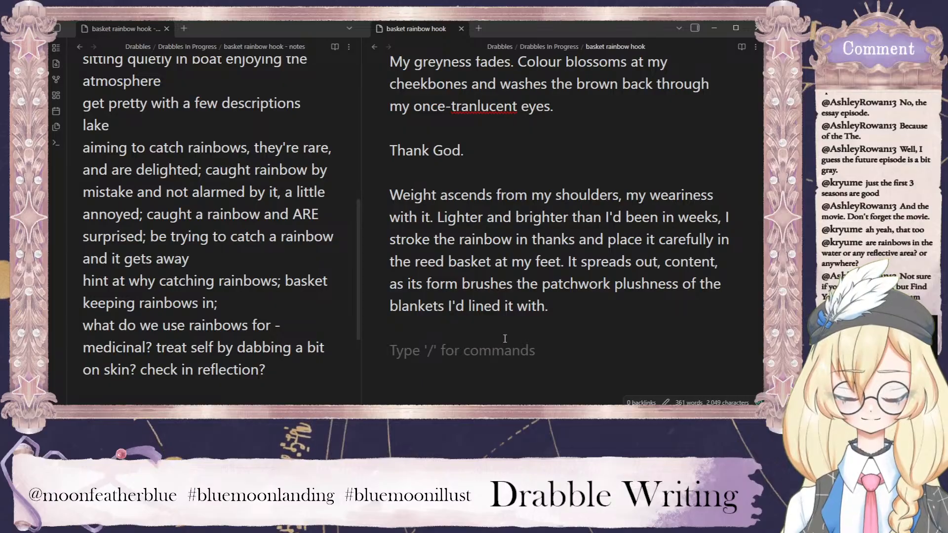
Open the new last paragraph with "A silent entity, I".
type("A siletn")
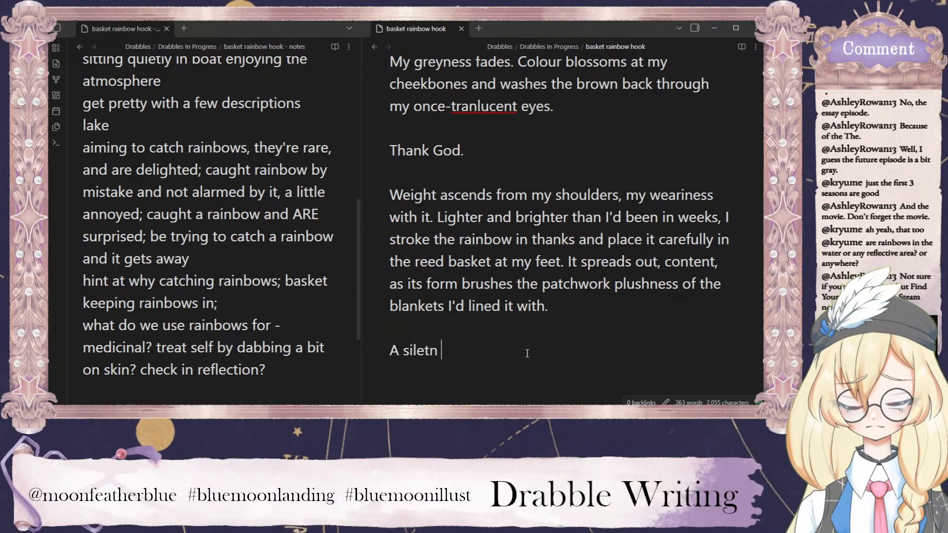
key("BackSpace")
key("BackSpace")
key("BackSpace")
type("nt e")
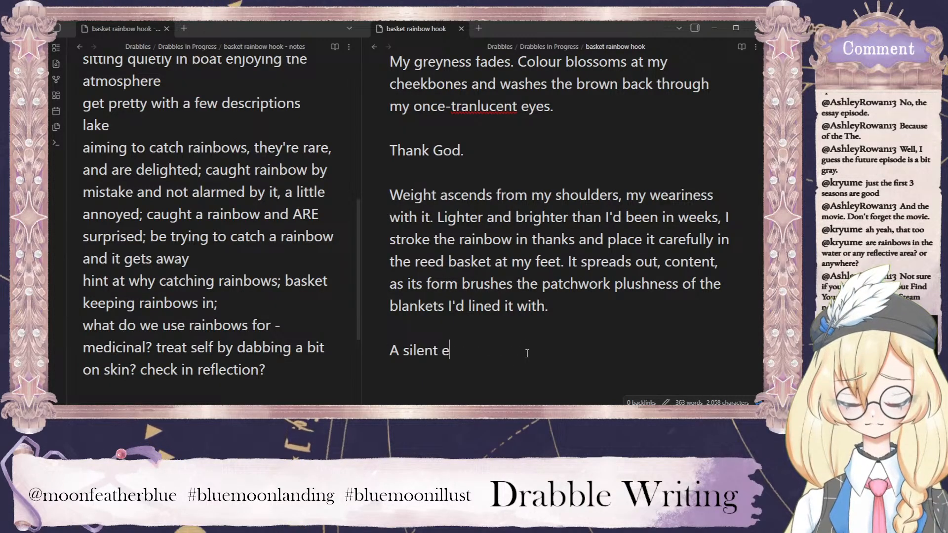
type("ntity, I ")
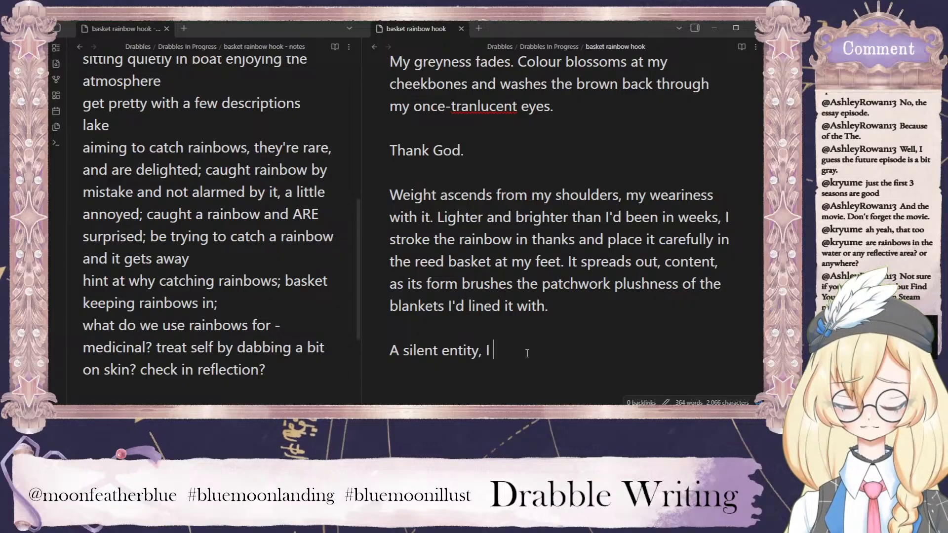
type("still imagie")
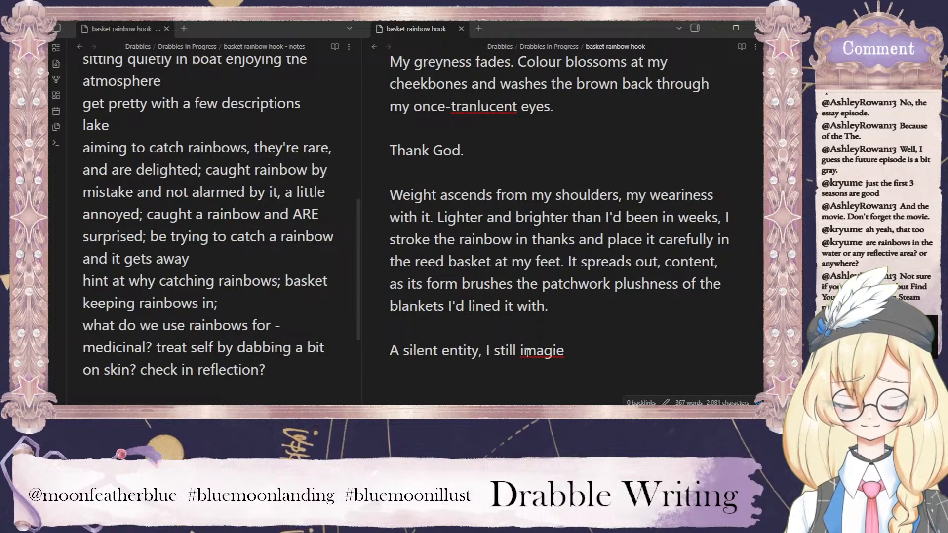
Continue the sentence after "A silent entity, I" with "still imagine".
key("BackSpace")
key("BackSpace")
type("ien")
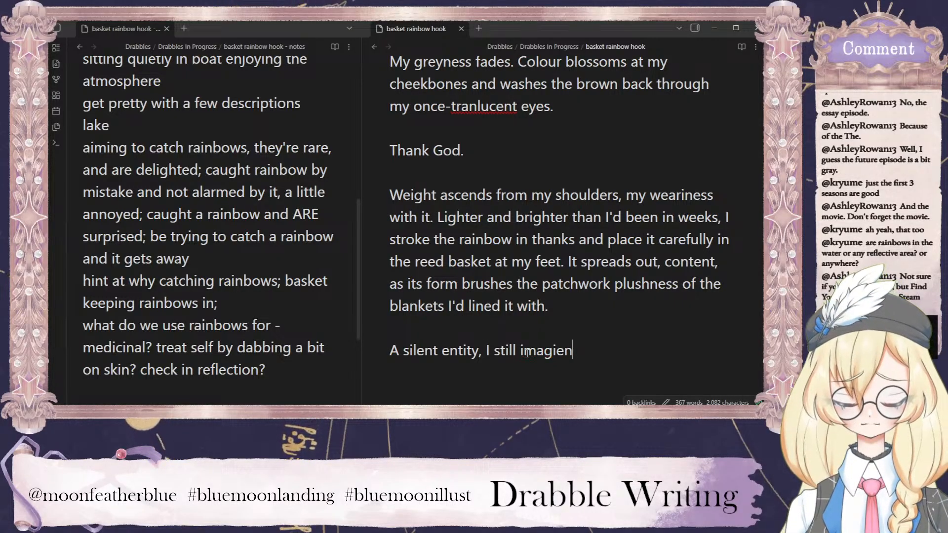
key("BackSpace")
key("BackSpace")
key("BackSpace")
type("ie")
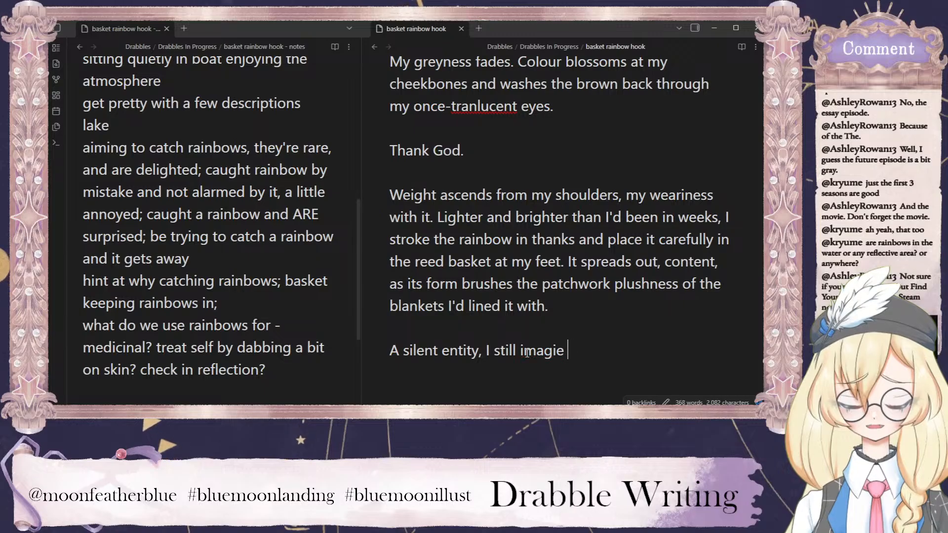
key("BackSpace")
key("BackSpace")
key("BackSpace")
key("BackSpace")
key("BackSpace")
key("BackSpace")
type("magie")
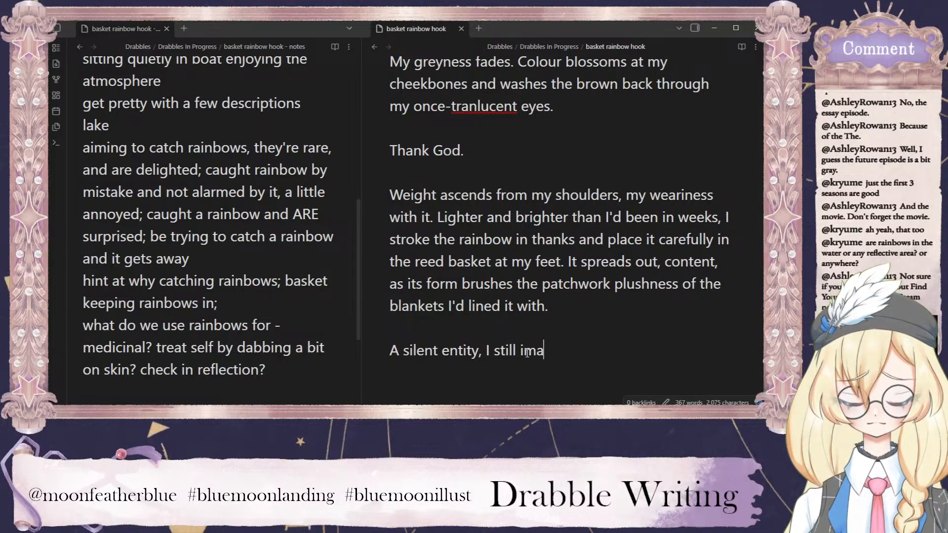
key("BackSpace")
key("BackSpace")
key("BackSpace")
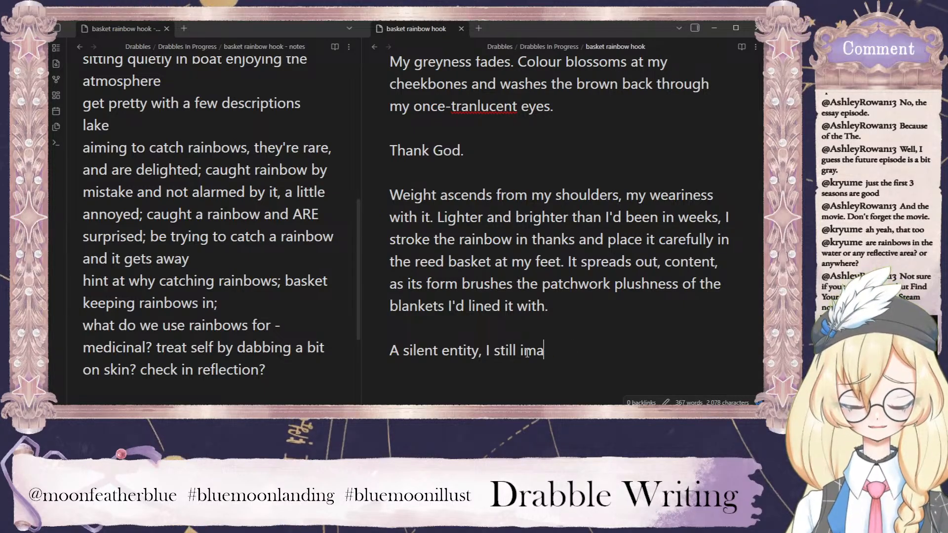
type("gine")
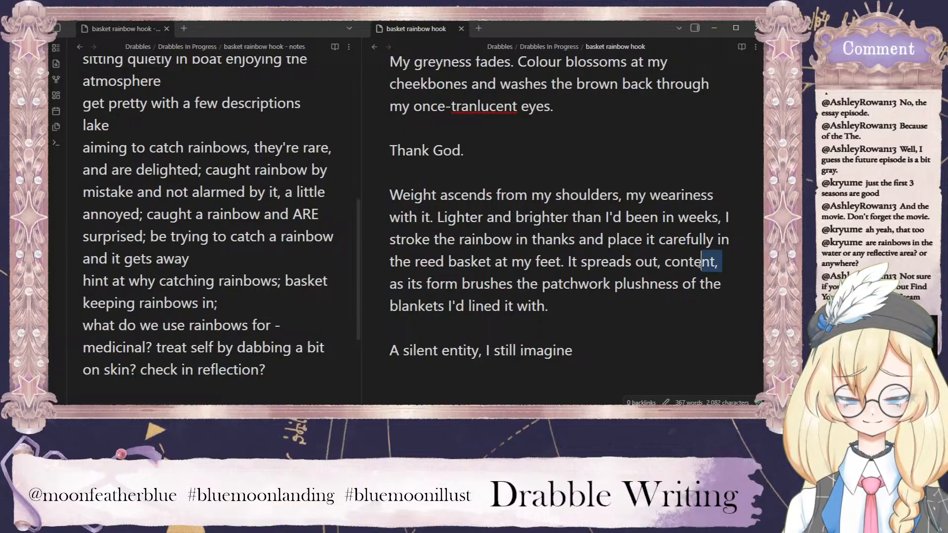
Remove ", content," after "It spreads out" in the preceding paragraph.
left_click_drag(725, 262, 658, 262)
key("BackSpace")
type("imagine")
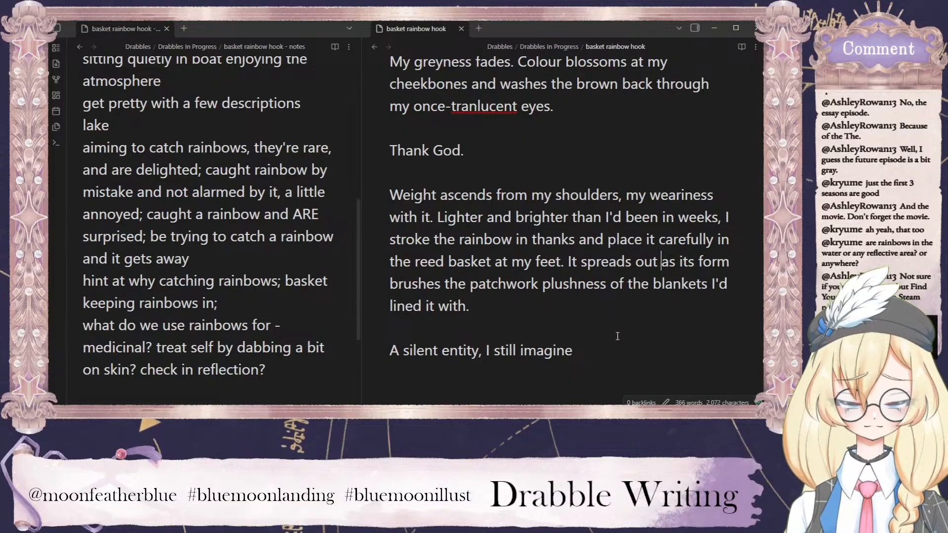
type(" purs of")
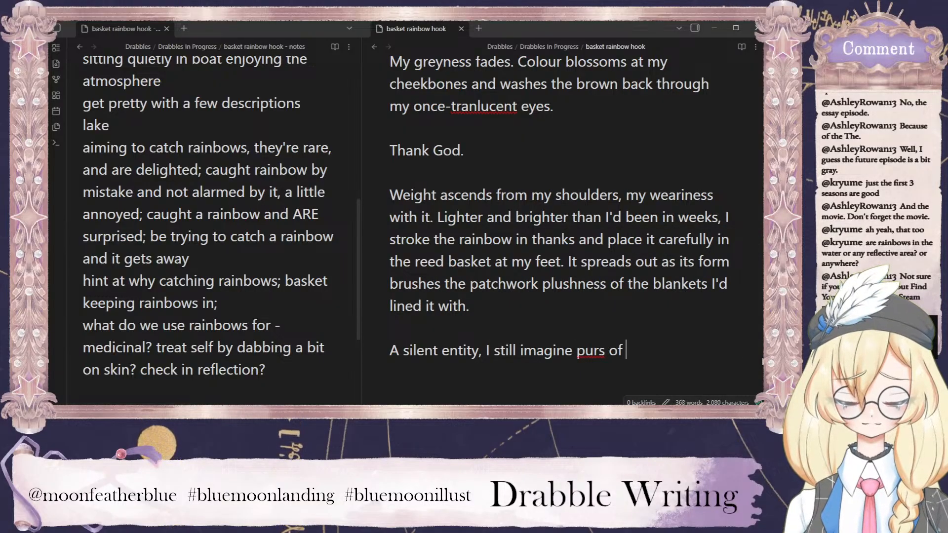
Extend the last sentence after "still imagine" with "purrs of".
key("BackSpace")
key("BackSpace")
key("BackSpace")
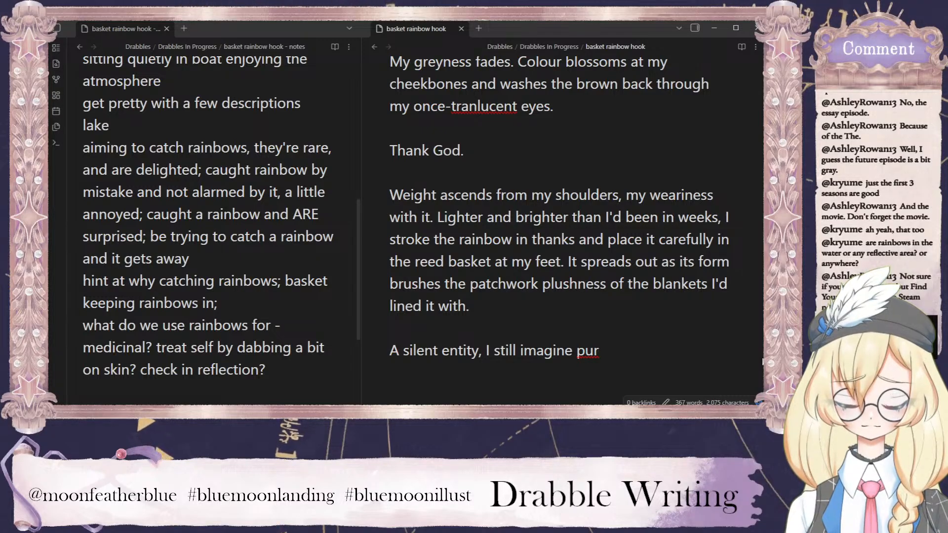
type("rs of")
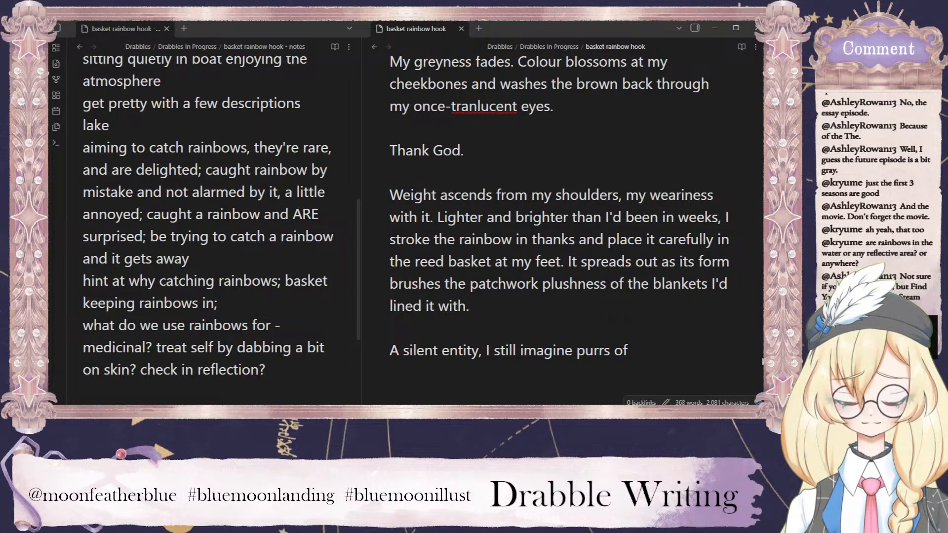
Replace the words after "A silent entity, I" with "imagine its purrs of content".
key("BackSpace")
key("BackSpace")
key("BackSpace")
key("BackSpace")
key("BackSpace")
key("BackSpace")
key("BackSpace")
key("BackSpace")
key("BackSpace")
key("BackSpace")
key("BackSpace")
key("BackSpace")
key("BackSpace")
key("BackSpace")
key("BackSpace")
key("BackSpace")
key("BackSpace")
key("BackSpace")
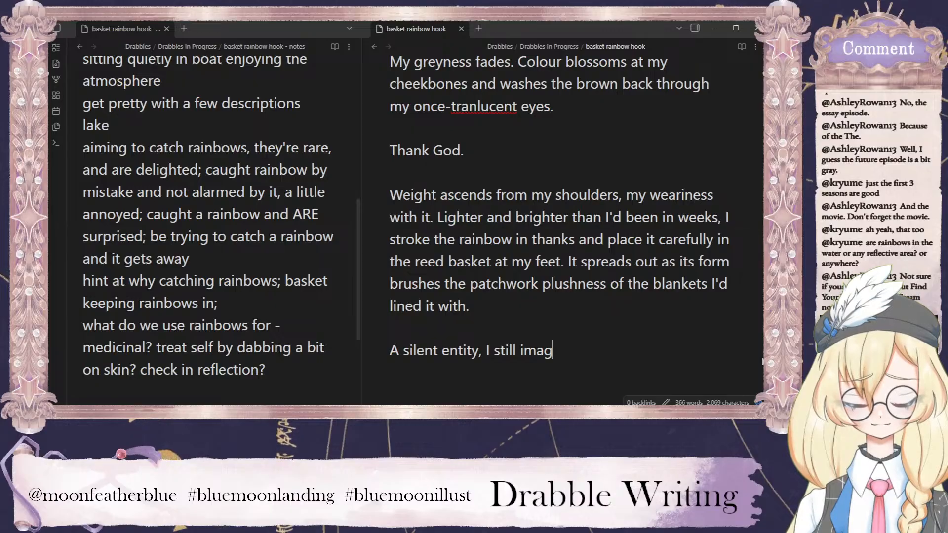
key("BackSpace")
key("BackSpace")
key("BackSpace")
key("BackSpace")
type("imagine i")
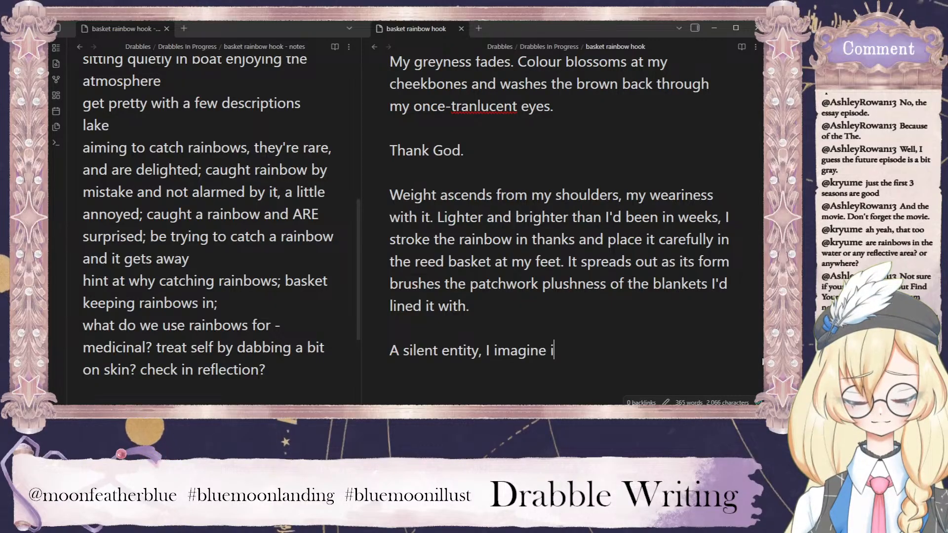
type("ts purrs of conent")
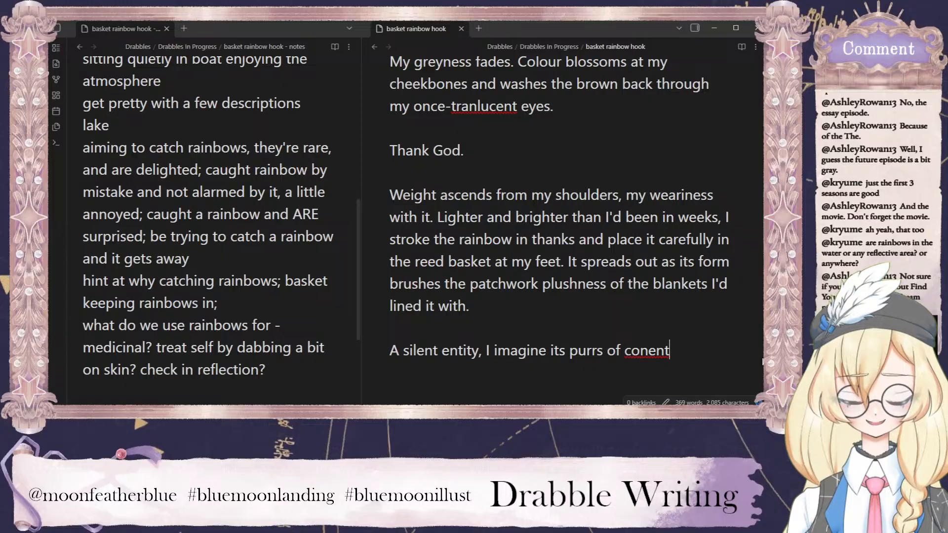
key("BackSpace")
key("BackSpace")
key("BackSpace")
type("tent")
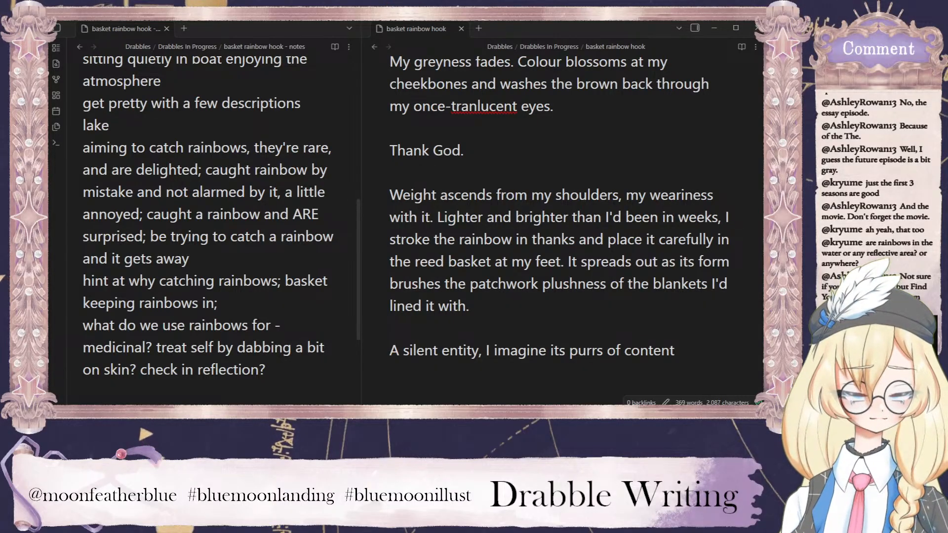
Continue the sentence after "purrs of content" with "as I carefully".
key("alt+Tab")
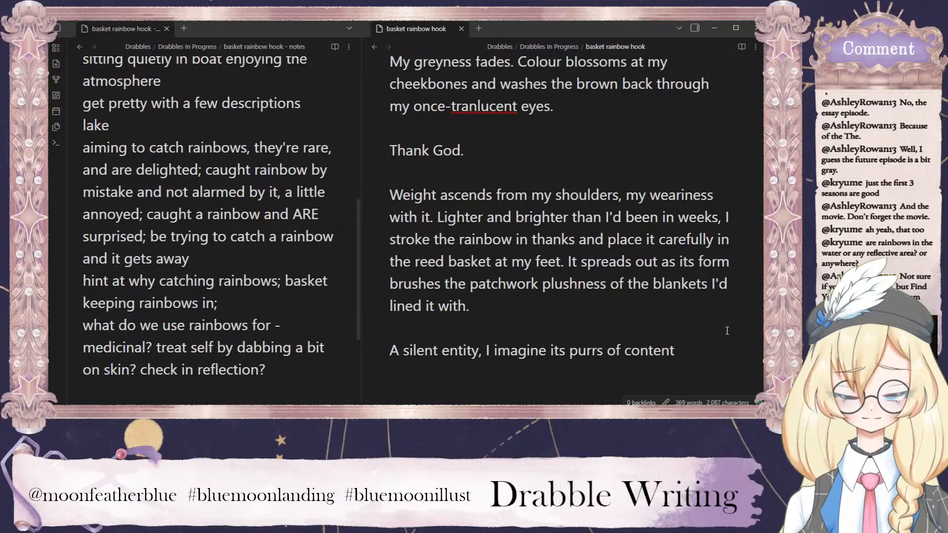
type("a")
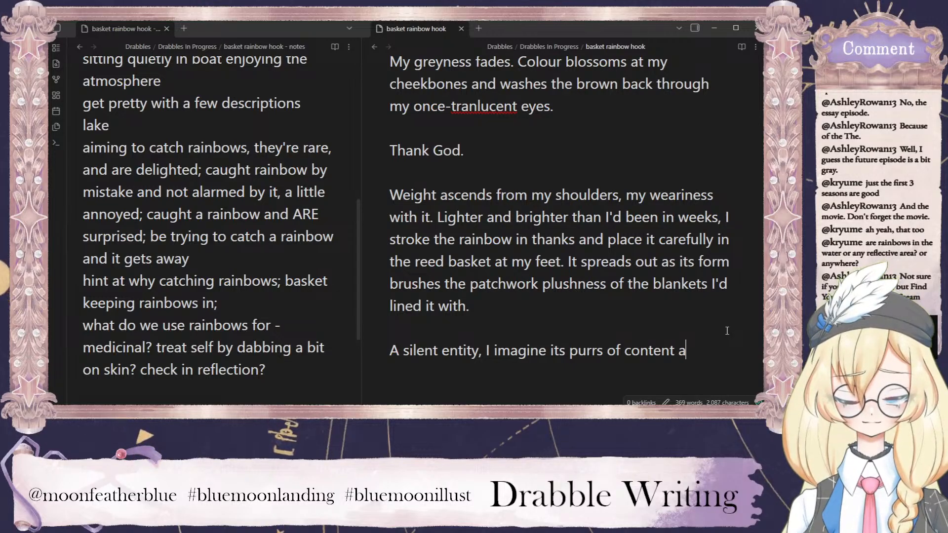
type("s it")
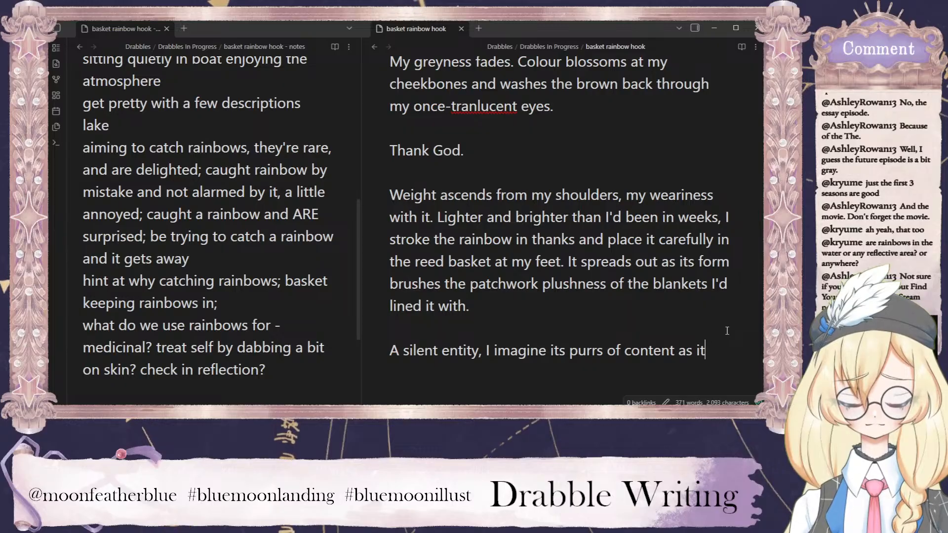
key("BackSpace")
key("BackSpace")
key("BackSpace")
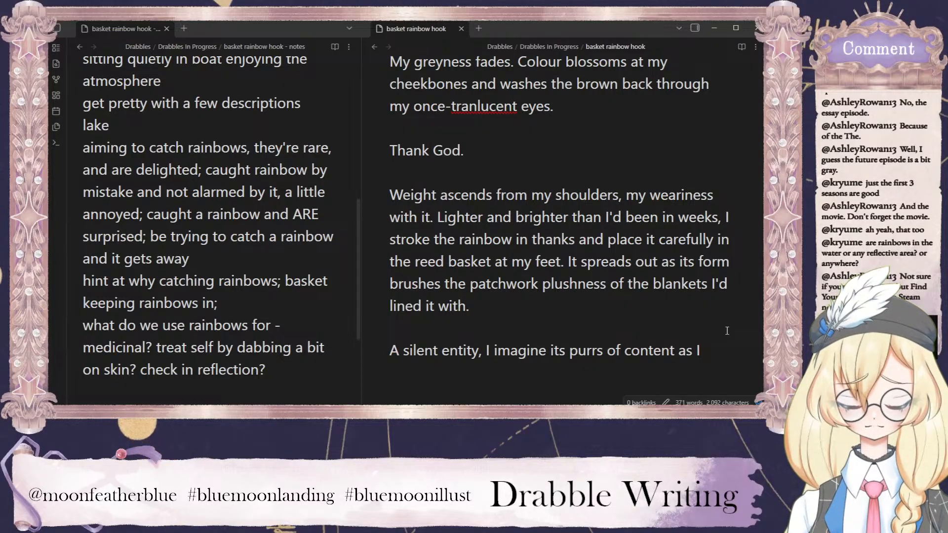
type("c")
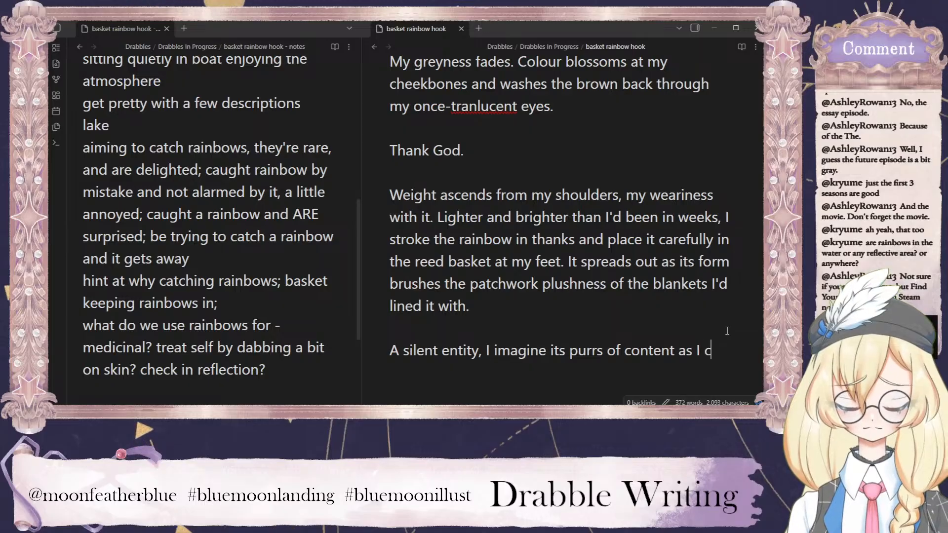
type("arefully ")
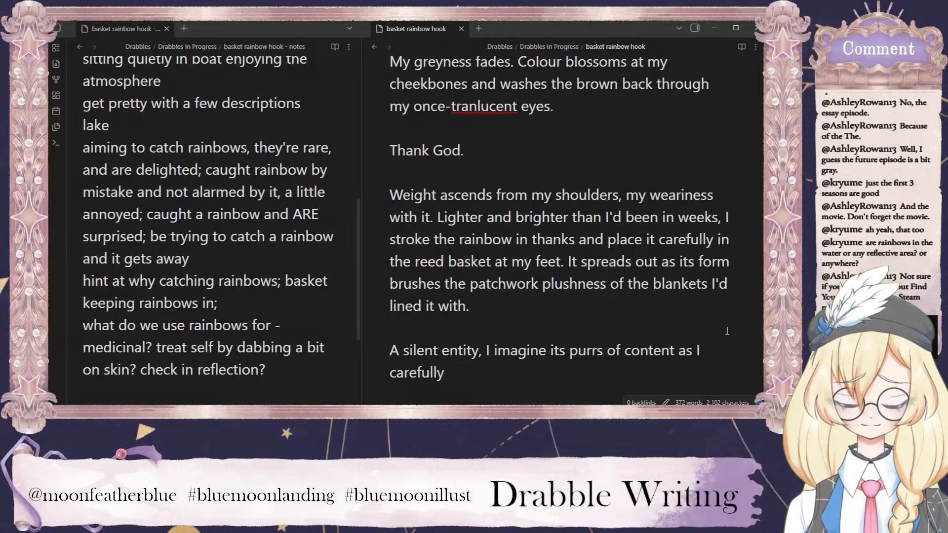
type("close the ")
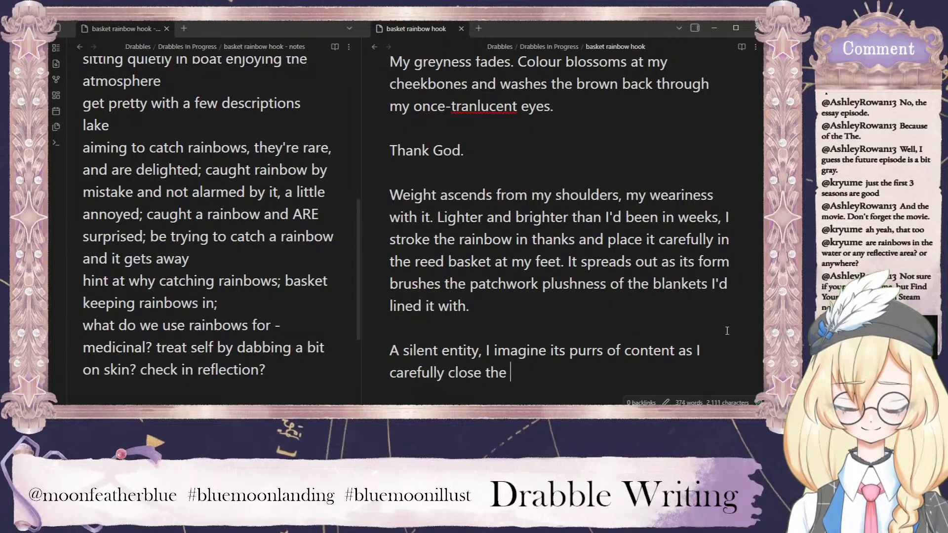
type("lid ad")
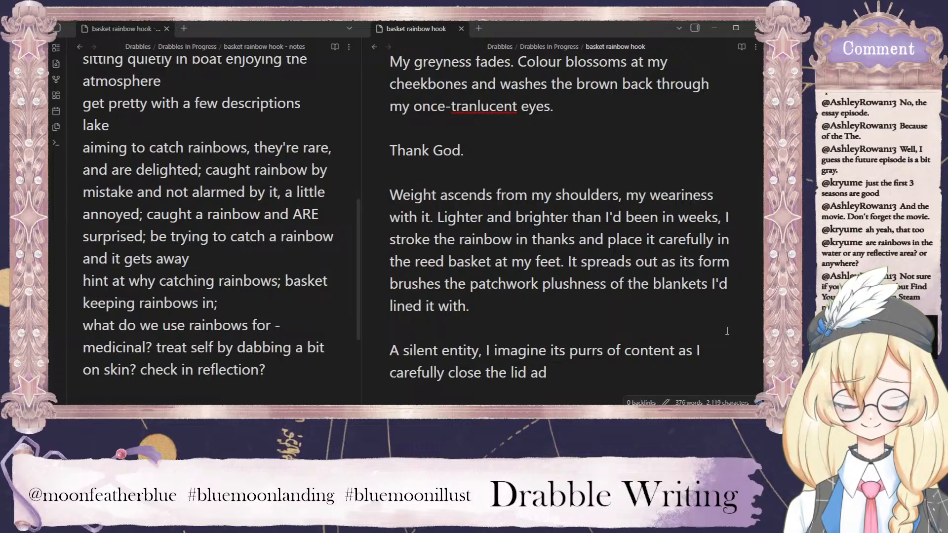
Extend the sentence after "as I carefully" with "close the lid and latch".
key("BackSpace")
key("BackSpace")
type("nd ")
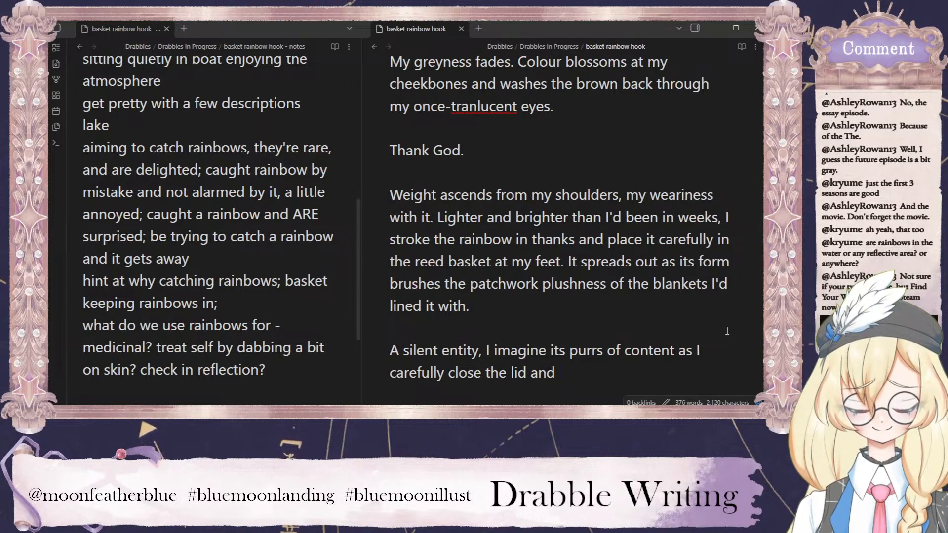
type("latch")
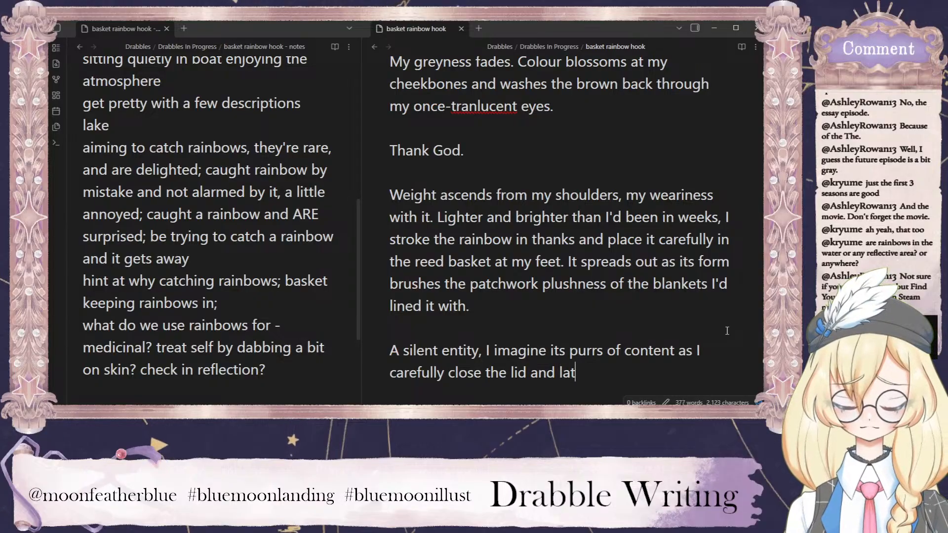
Replace the wording about closing the lid after "carefully" with "latch the lid".
key("BackSpace")
key("BackSpace")
key("BackSpace")
key("BackSpace")
key("BackSpace")
key("BackSpace")
key("BackSpace")
key("BackSpace")
key("BackSpace")
key("BackSpace")
key("BackSpace")
key("BackSpace")
key("BackSpace")
key("BackSpace")
key("BackSpace")
key("BackSpace")
key("BackSpace")
key("BackSpace")
key("BackSpace")
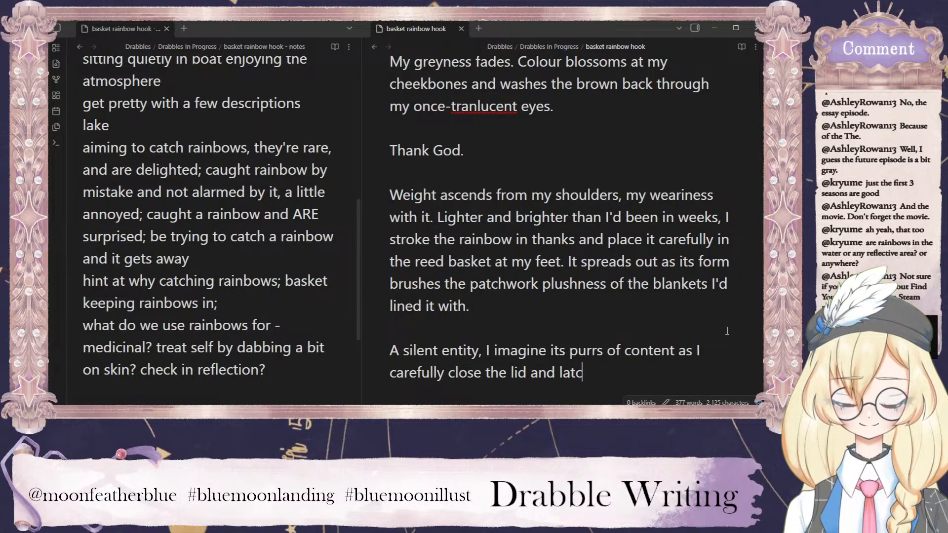
key("BackSpace")
key("BackSpace")
key("BackSpace")
key("BackSpace")
type("la")
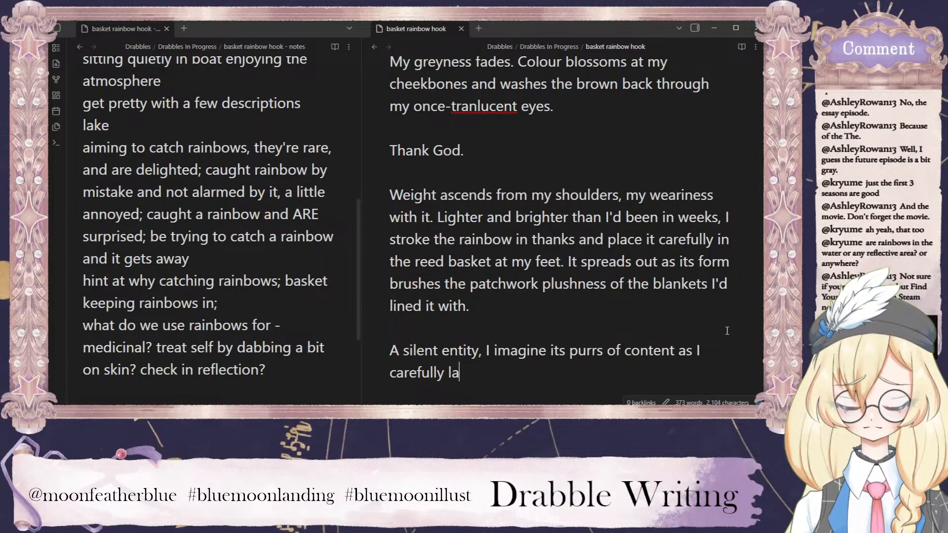
type("tch the lid i plac")
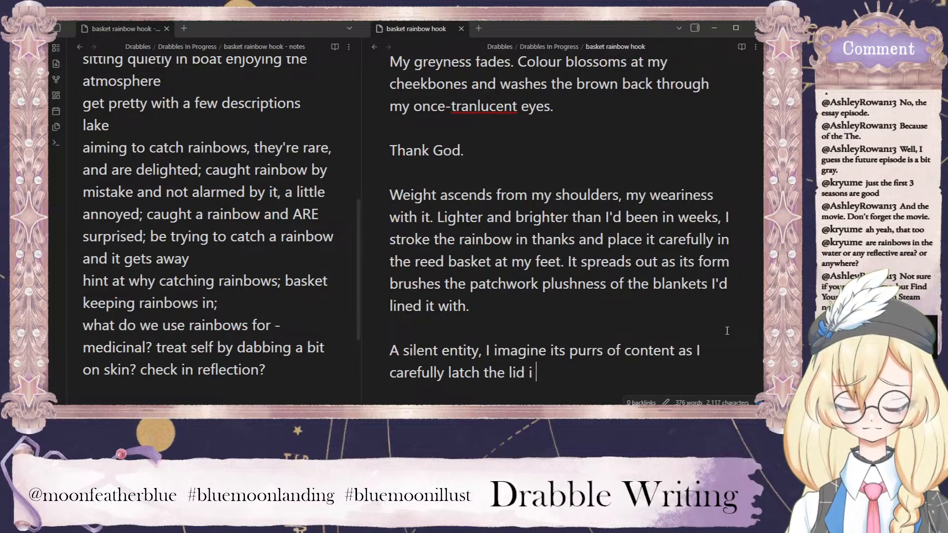
End the sentence after "latch the lid" with "in place.".
key("BackSpace")
key("BackSpace")
key("BackSpace")
key("BackSpace")
key("BackSpace")
key("BackSpace")
type("in place.")
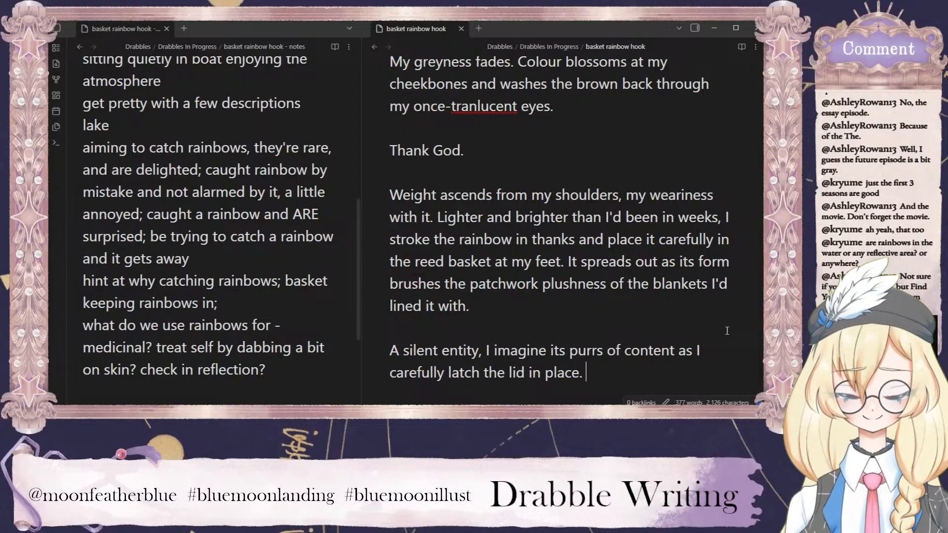
Correct the misspelled "tranlucent" to "translucent" in the phrase about the narrator's eyes.
right_click(511, 106)
left_click(437, 91)
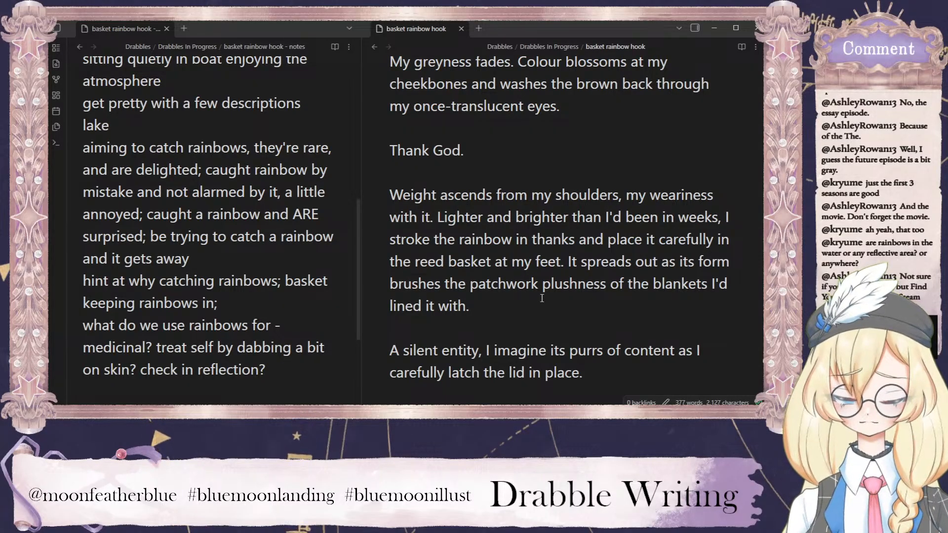
Start a new sentence with "Then" after "carefully latch the lid in place.".
scroll(221, 350, "down", 2)
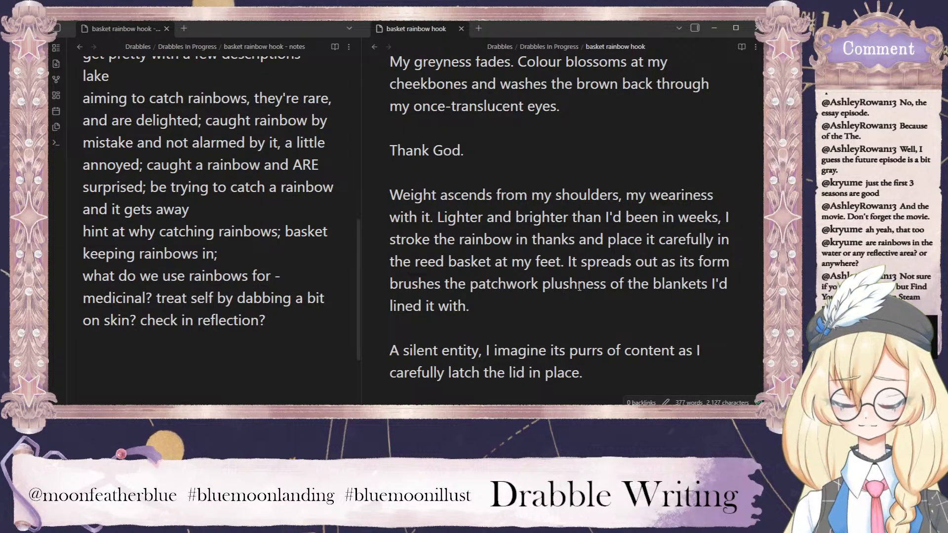
scroll(580, 288, "down", 4)
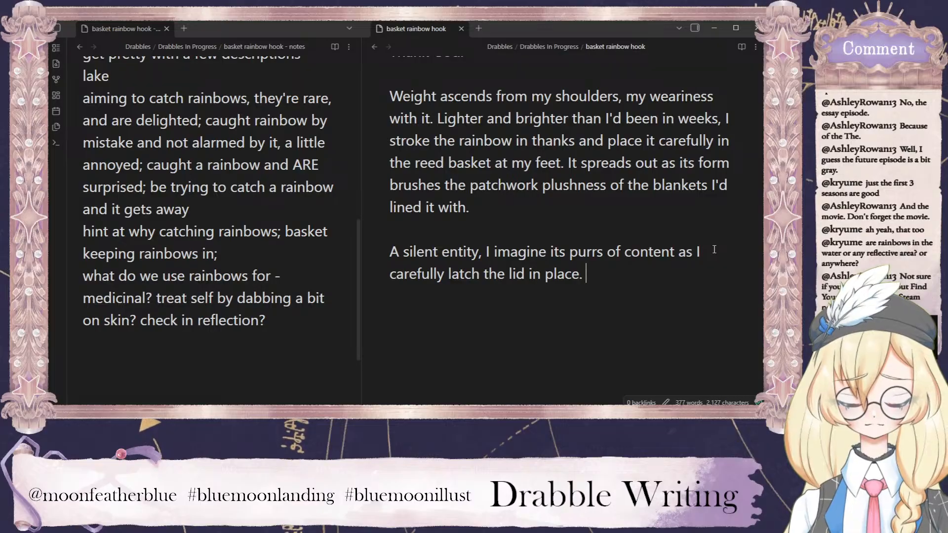
type("The")
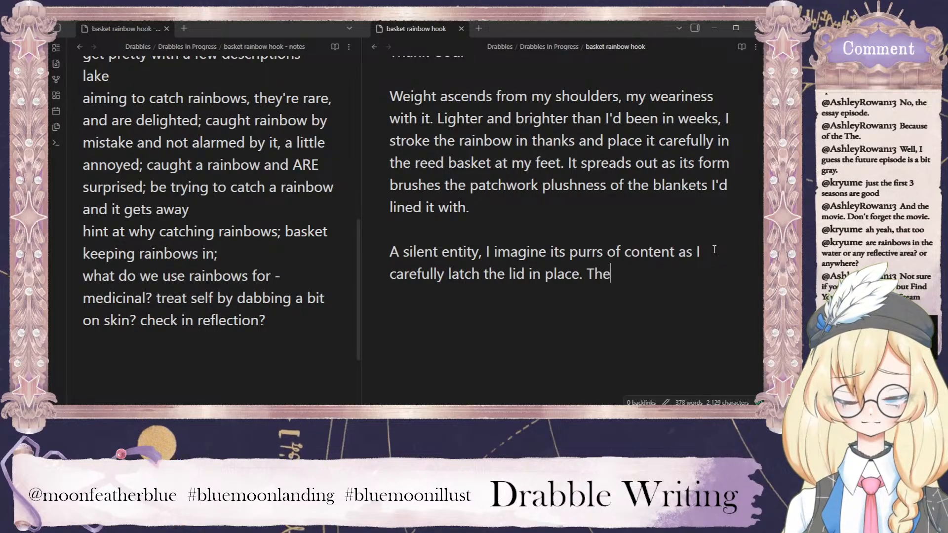
type(" I")
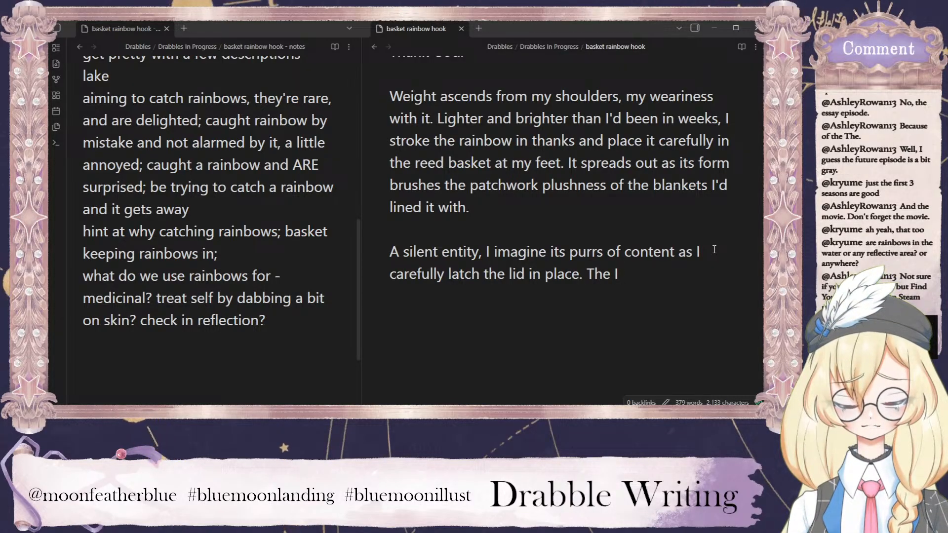
key("BackSpace")
key("BackSpace")
key("BackSpace")
type("n")
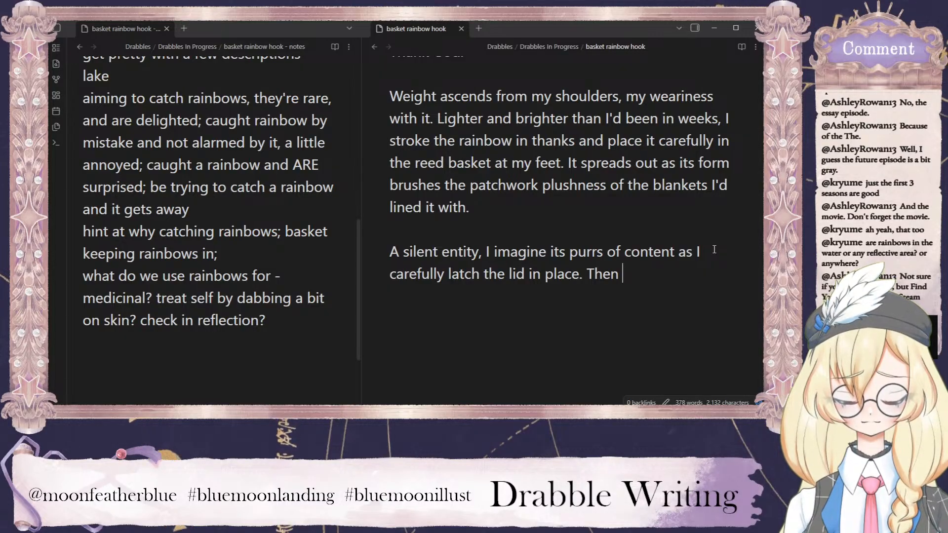
After "in this little miracle", insert the placeholder note "(something here about how pluck the ring from the rainbow".
scroll(583, 241, "up", 5)
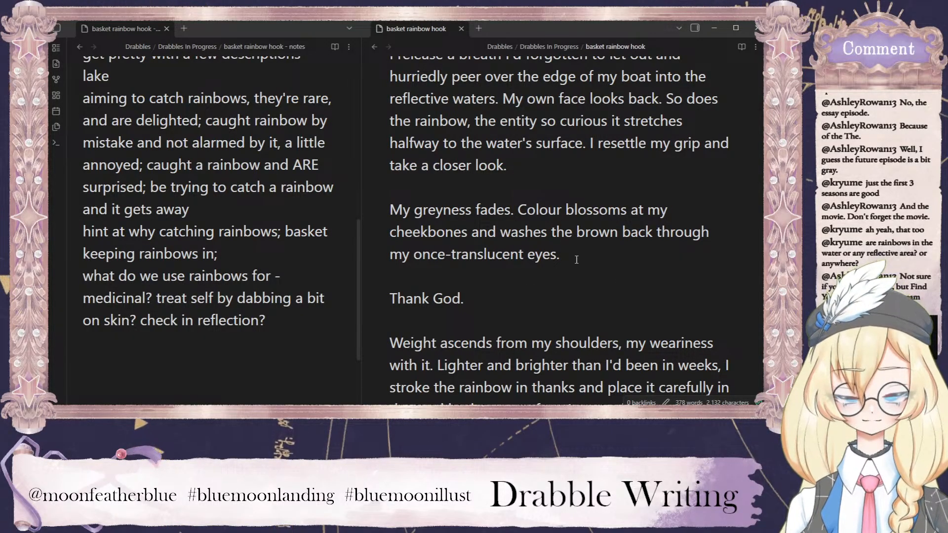
scroll(576, 278, "up", 5)
scroll(539, 289, "up", 2)
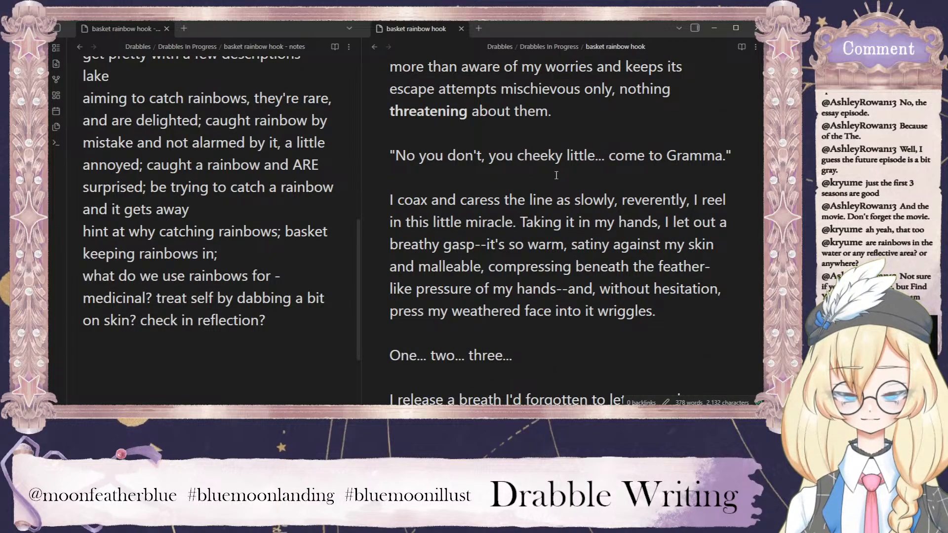
left_click(514, 225)
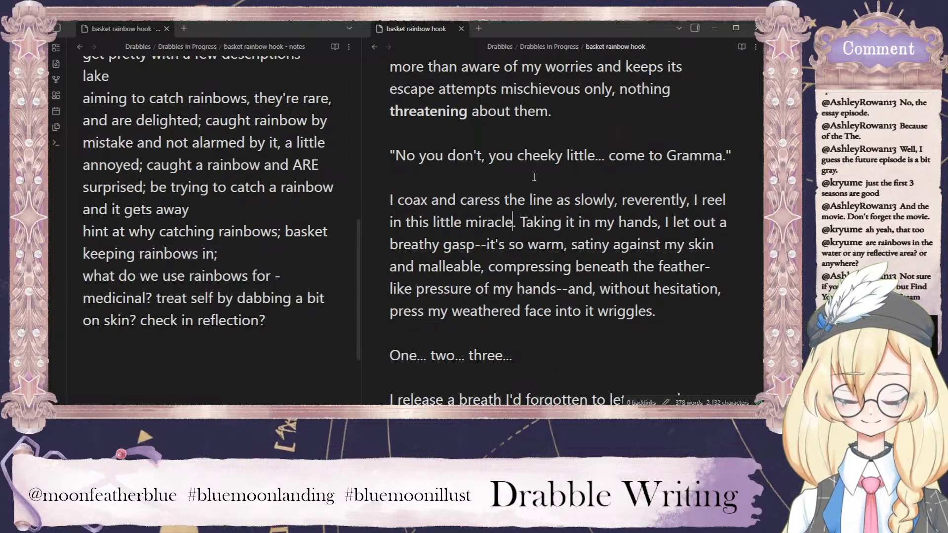
type("(something here about how ")
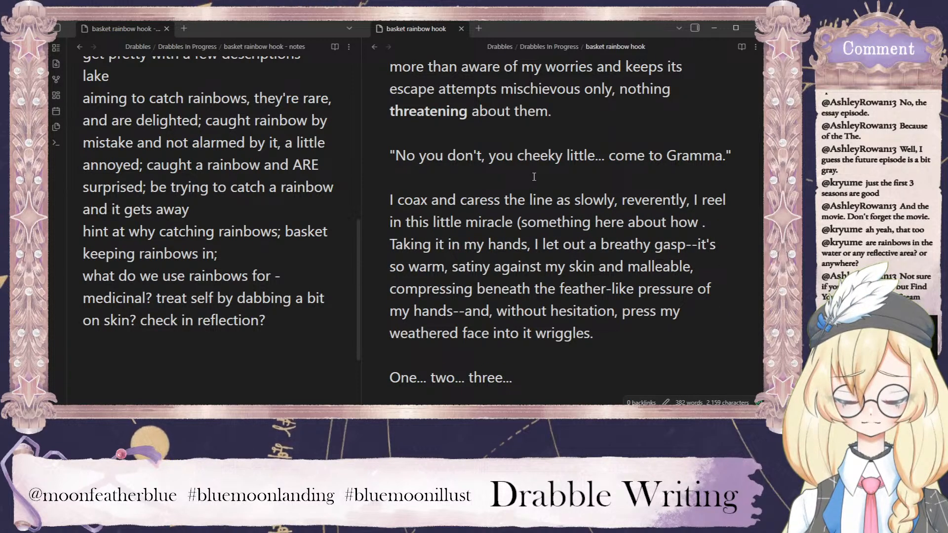
type("pluck the rin")
type("g from the rainbow")
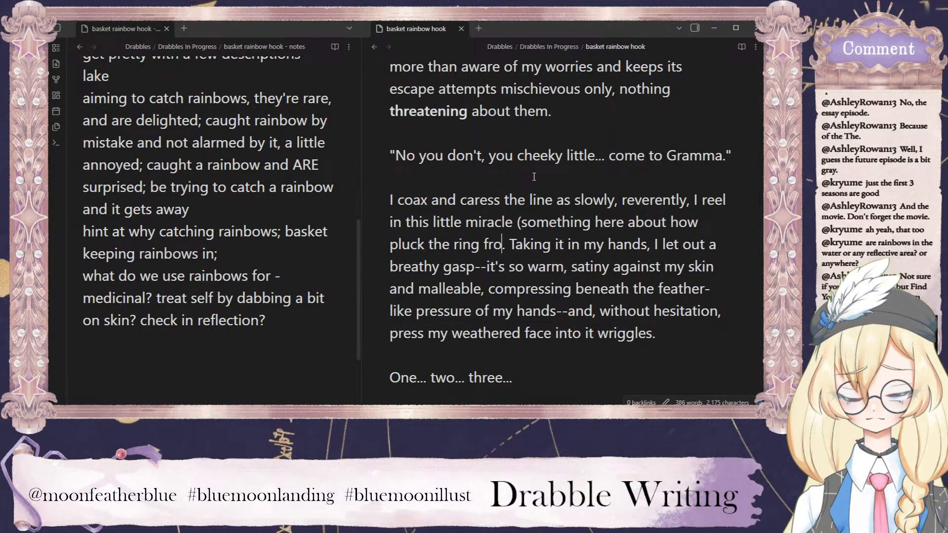
type("; what")
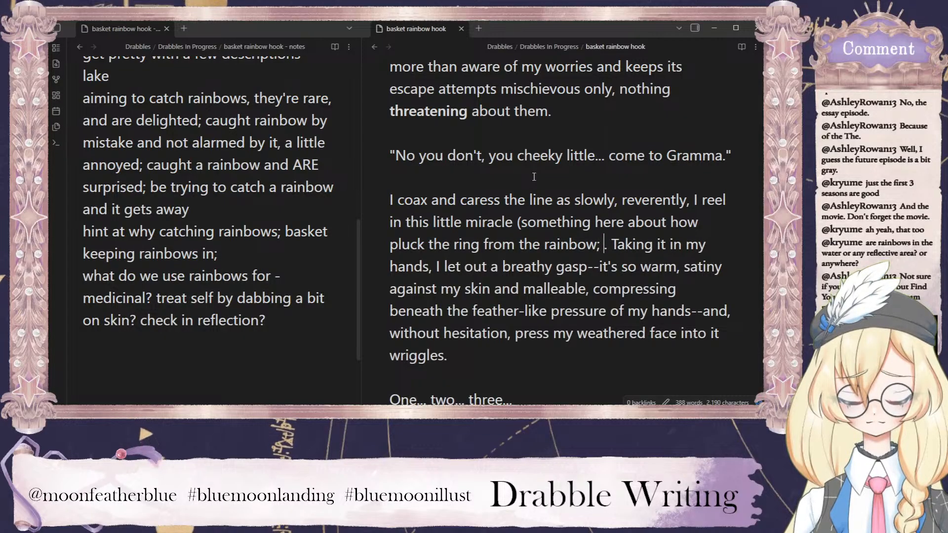
type(" this does to the rai")
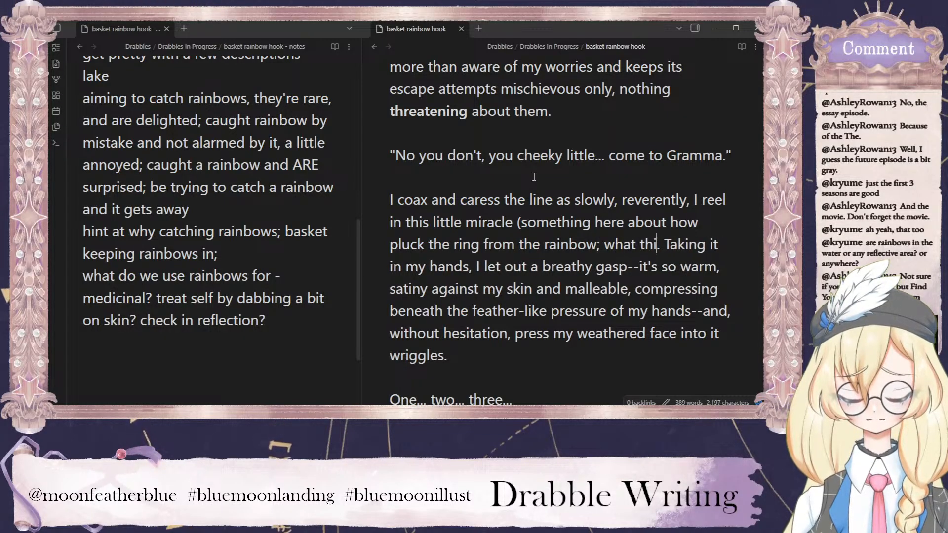
type("bow's sur")
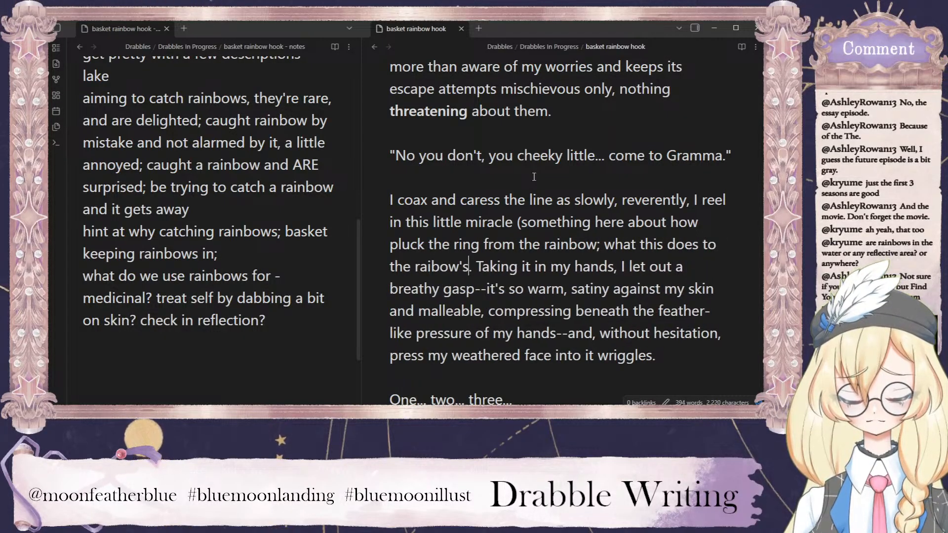
Complete the placeholder note with "; what this does to the rainbow's surface - puckered around the ring)".
key("BackSpace")
key("BackSpace")
key("BackSpace")
key("BackSpace")
key("BackSpace")
key("BackSpace")
key("BackSpace")
key("BackSpace")
key("BackSpace")
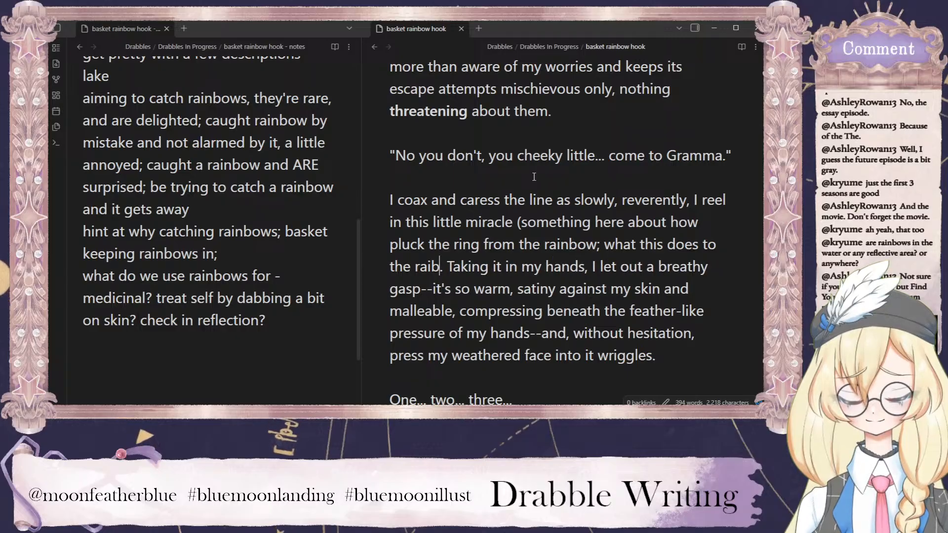
type("nbow's surface")
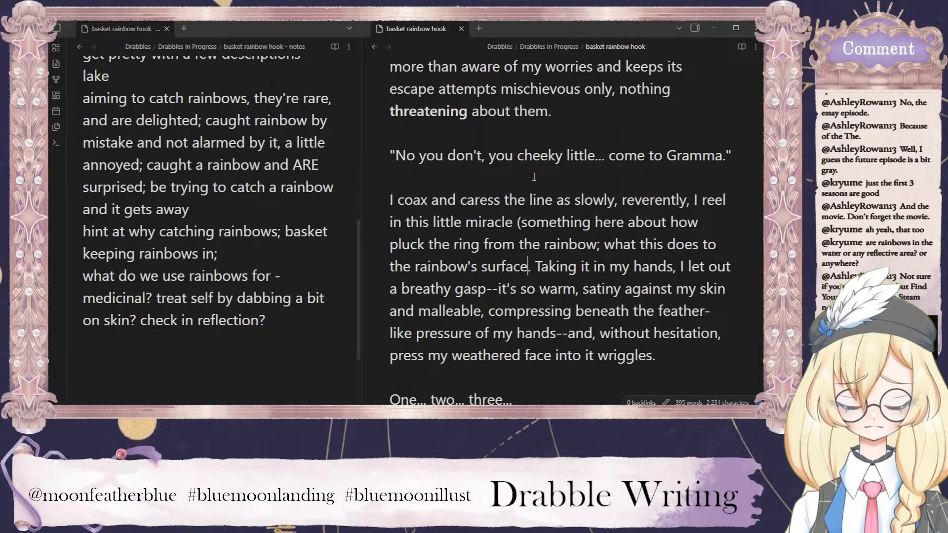
type("- puckere")
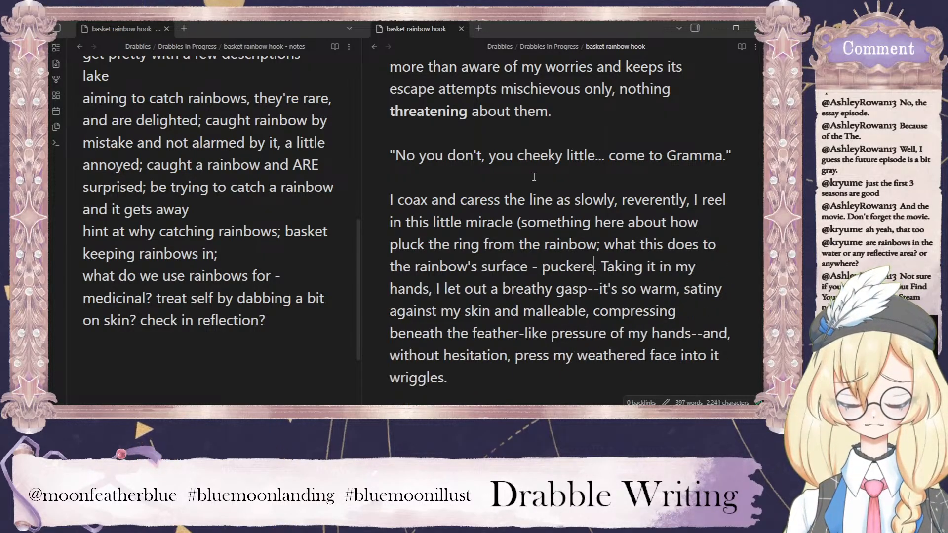
type("d around the ring")
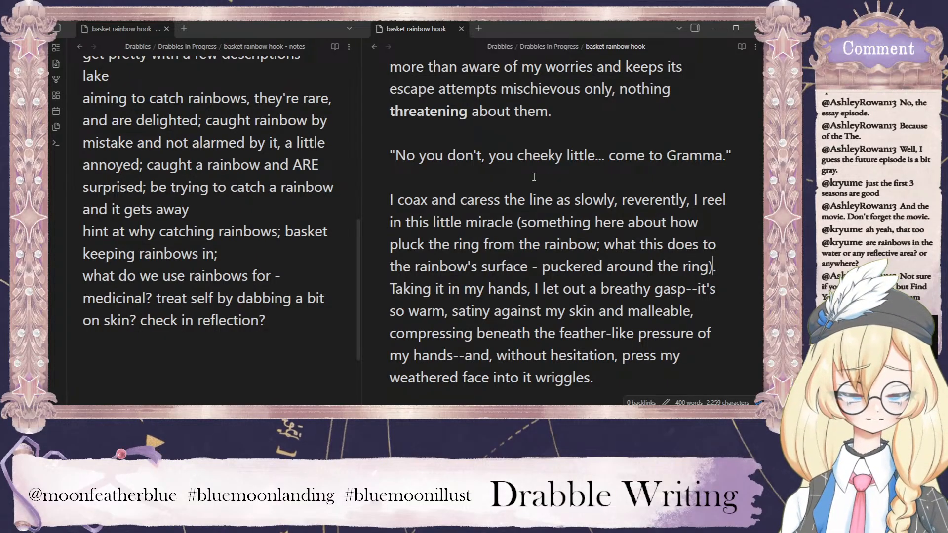
Review the story's unfinished ending alongside the planning notes on rainbow bait, mist and the older point of view.
scroll(626, 194, "down", 15)
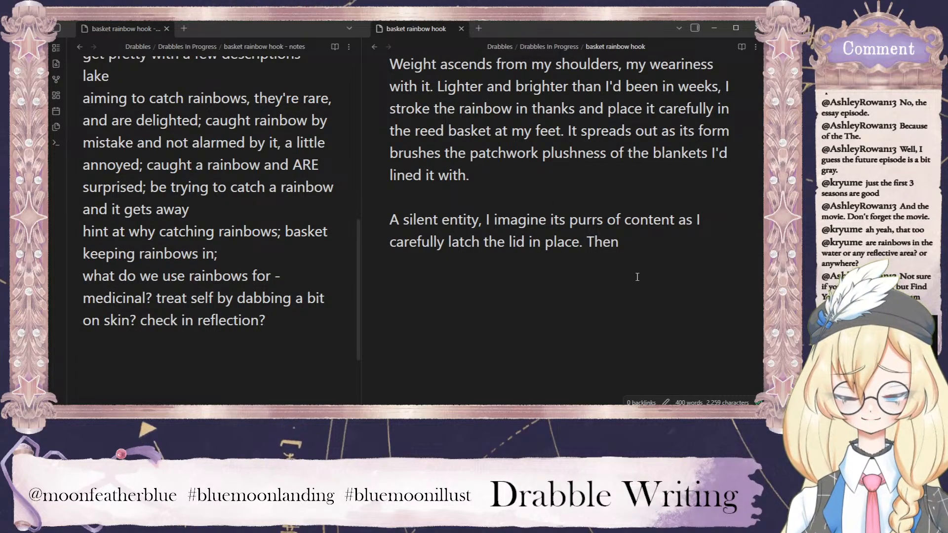
left_click(641, 239)
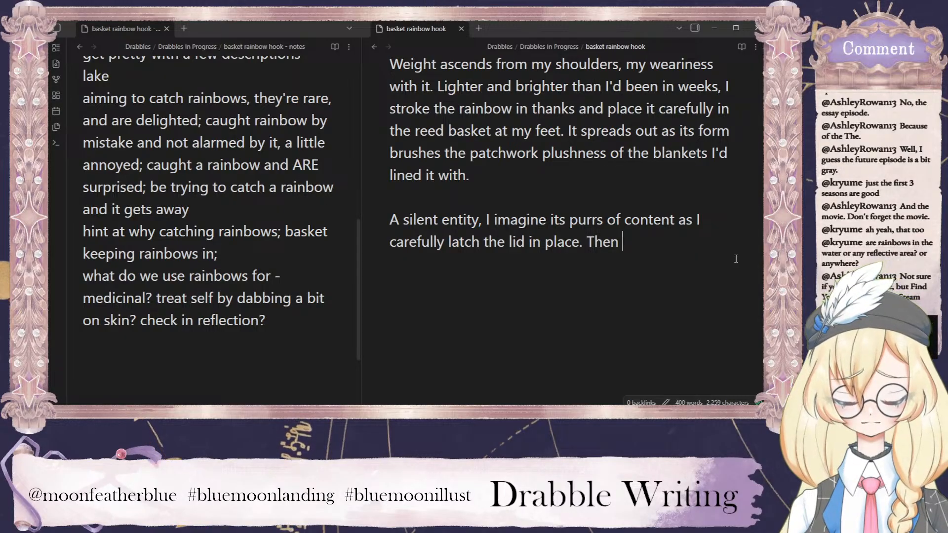
key("BackSpace")
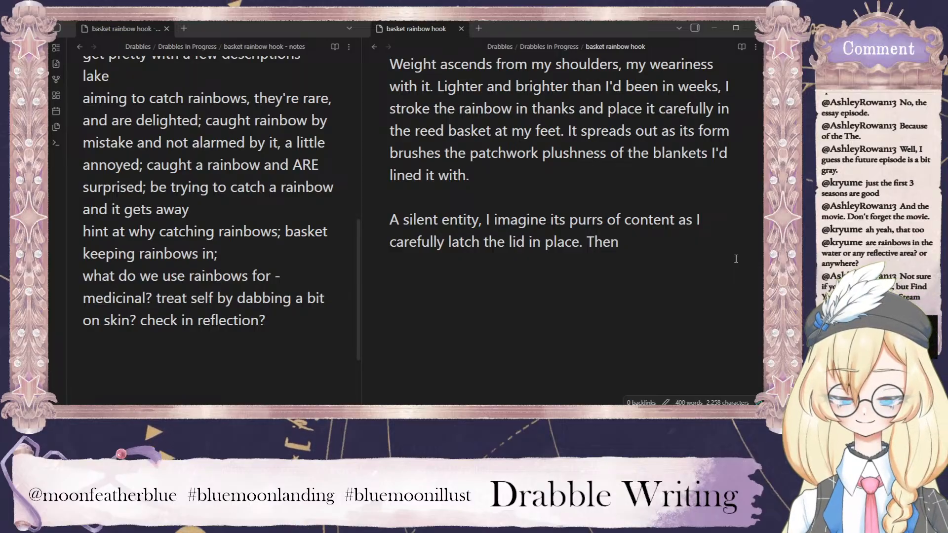
scroll(125, 237, "up", 10)
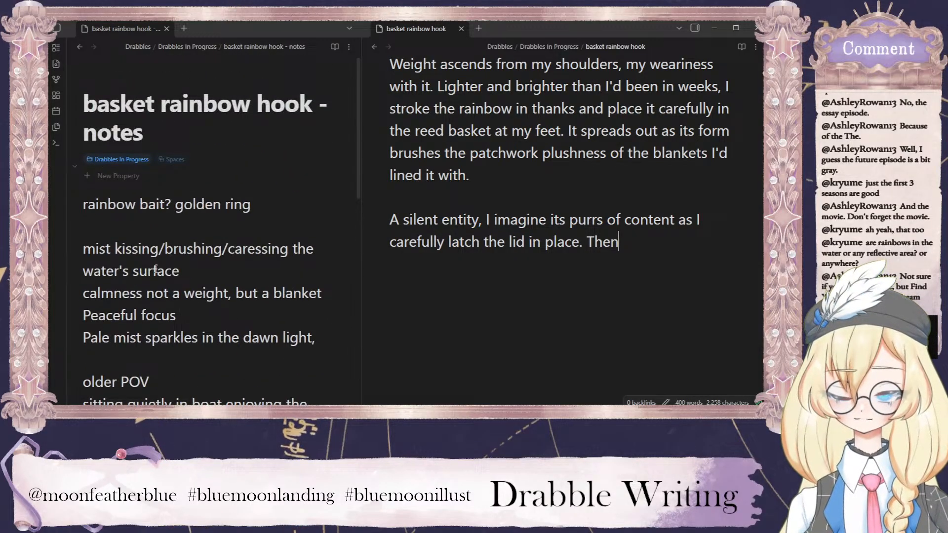
scroll(156, 267, "down", 2)
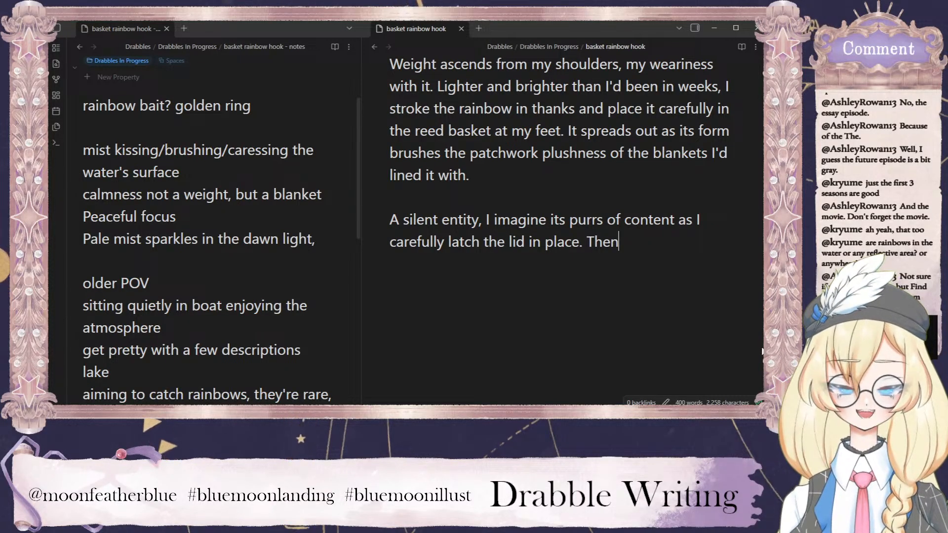
mouse_move(765, 353)
left_mouse_down()
mouse_move(765, 91)
mouse_move(765, 353)
left_mouse_up()
left_click(635, 194)
left_click(661, 273)
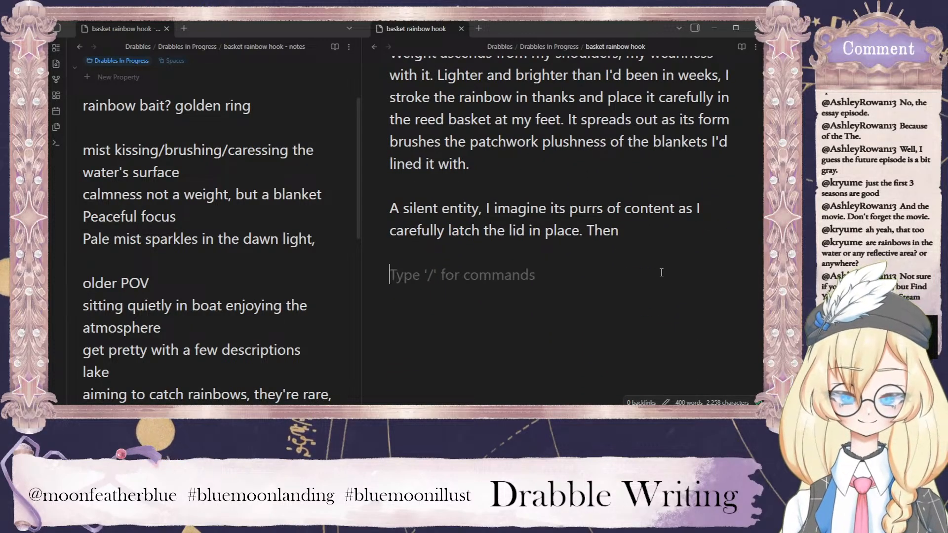
left_click(671, 250)
left_click(663, 227)
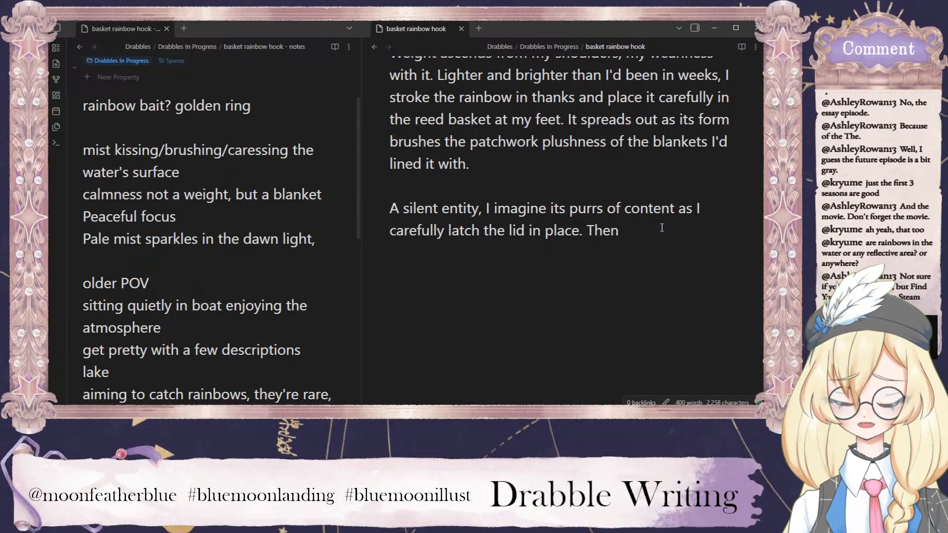
Insert "in comfort" after "It spreads out" in the sentence about the rainbow settling into the basket.
scroll(637, 240, "up", 3)
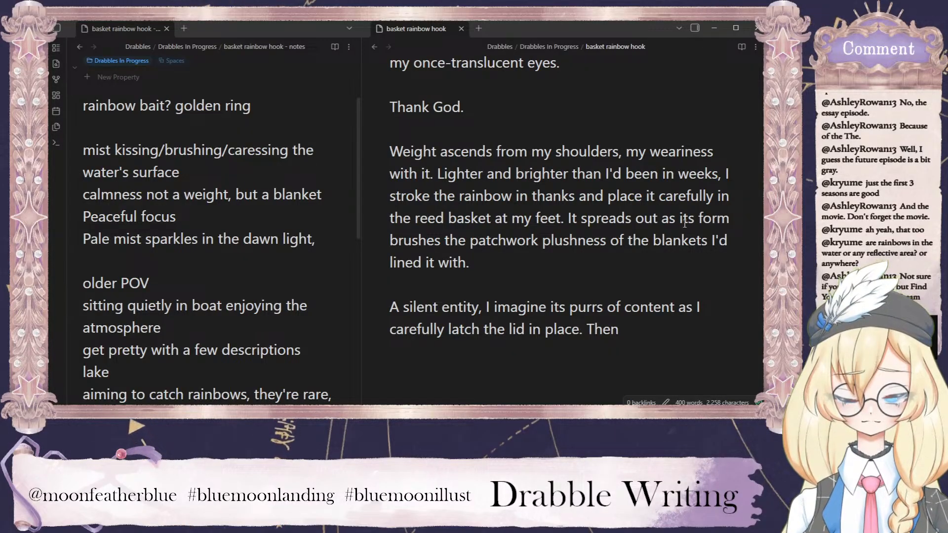
left_click(657, 218)
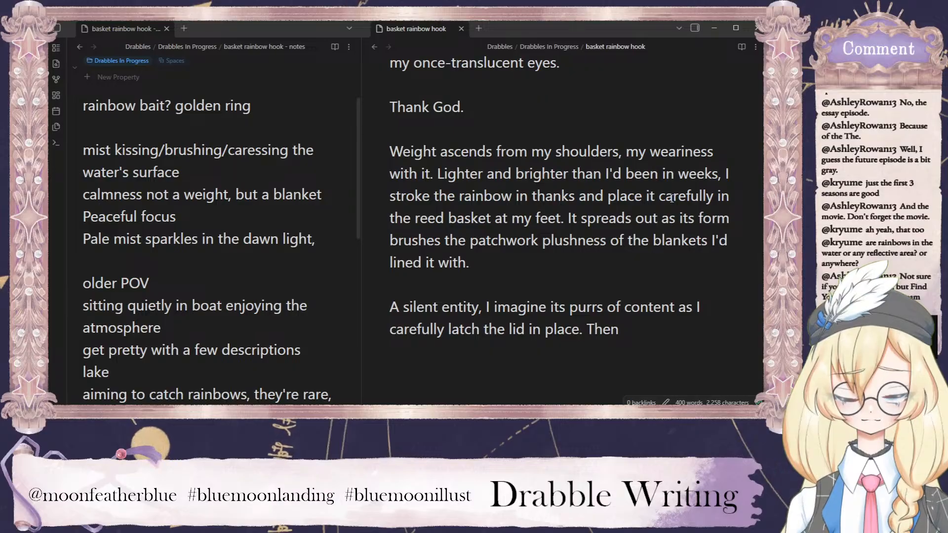
type("in ncomfor")
key("BackSpace")
key("BackSpace")
key("BackSpace")
key("BackSpace")
key("BackSpace")
key("BackSpace")
key("BackSpace")
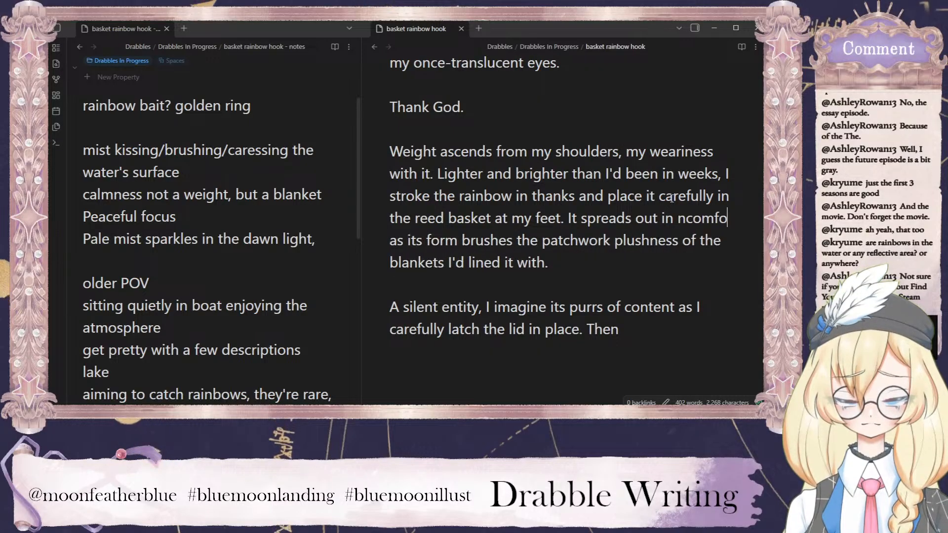
type("comfort")
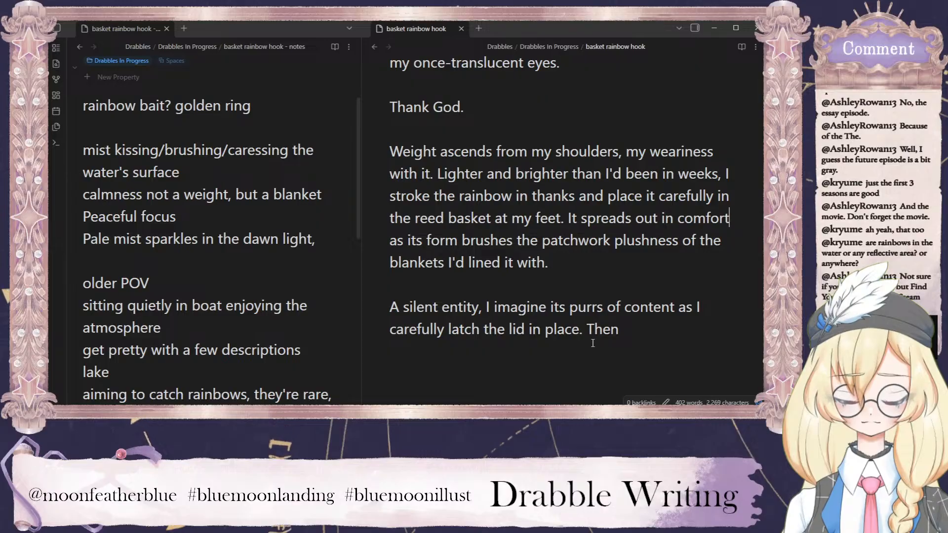
Replace the trailing "Then" in the last paragraph with "But I do not kid myself: its".
left_click_drag(621, 335, 587, 330)
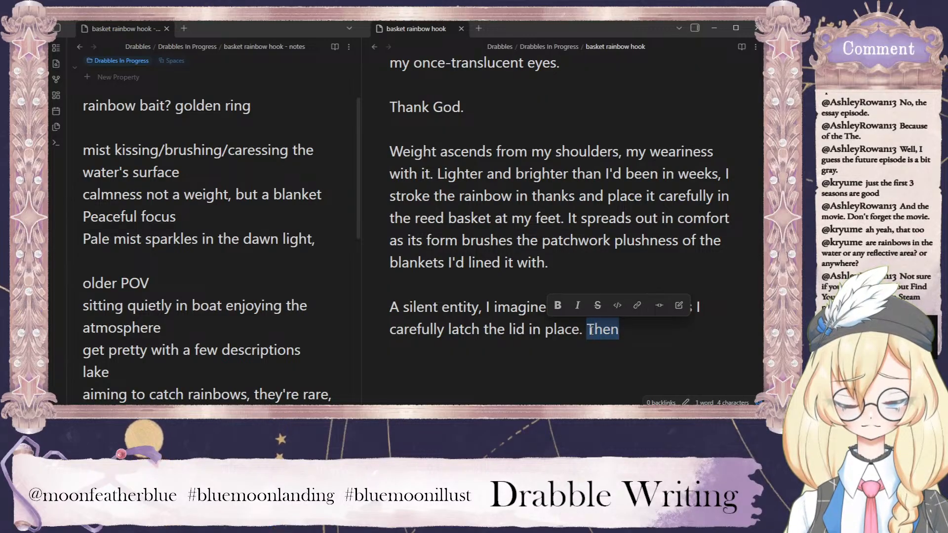
type("But I do ")
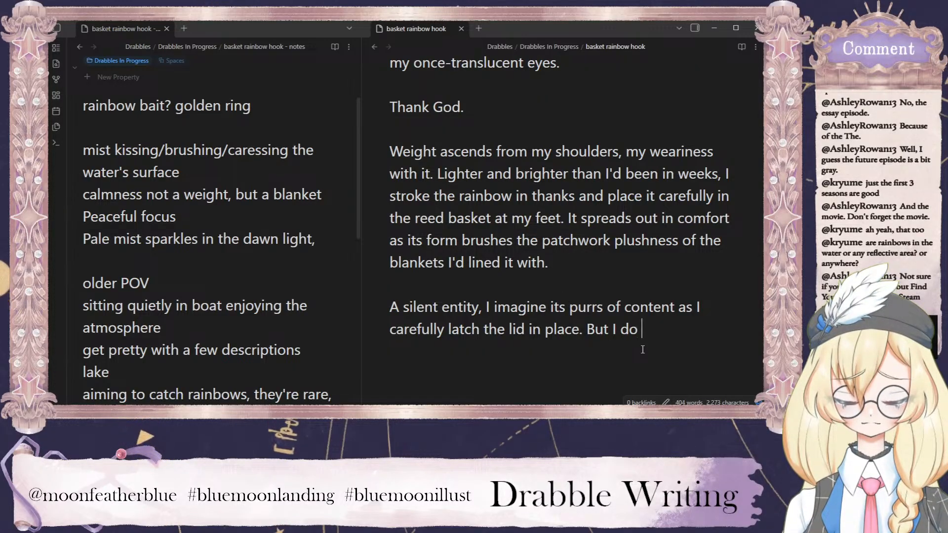
type("not")
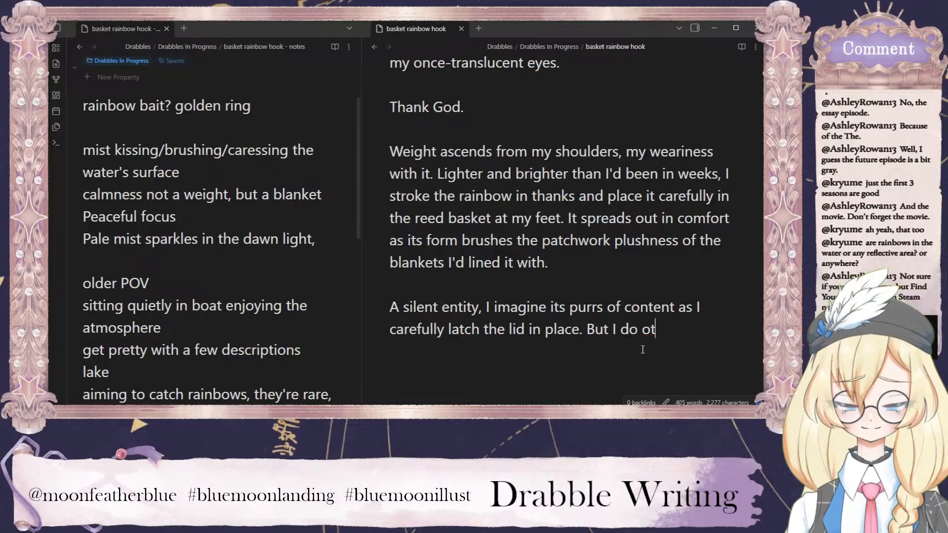
key("BackSpace")
key("BackSpace")
type("not kid myself: its ")
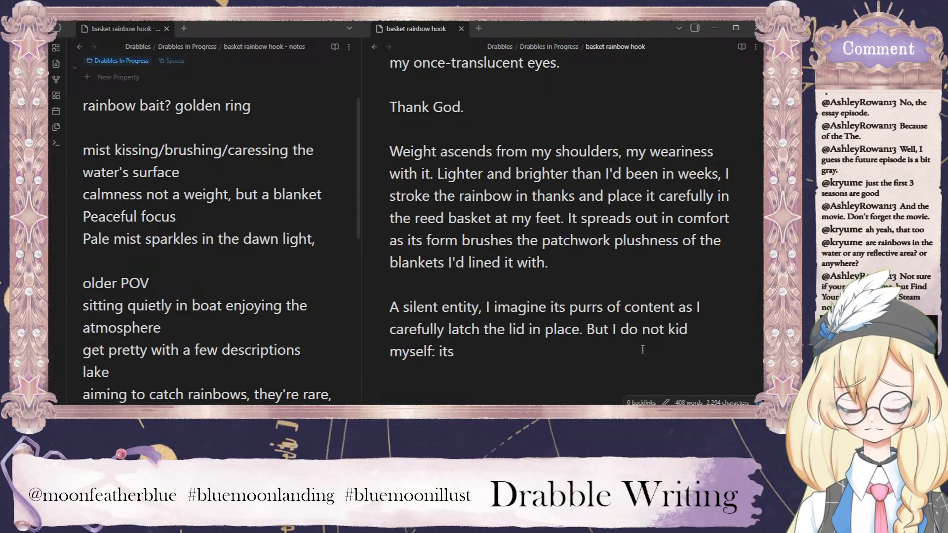
type("colour ")
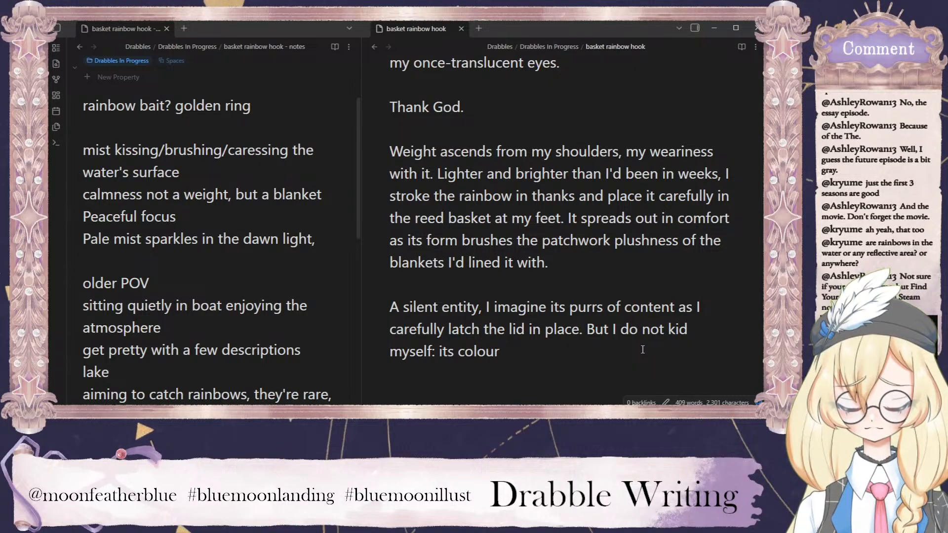
type("ha")
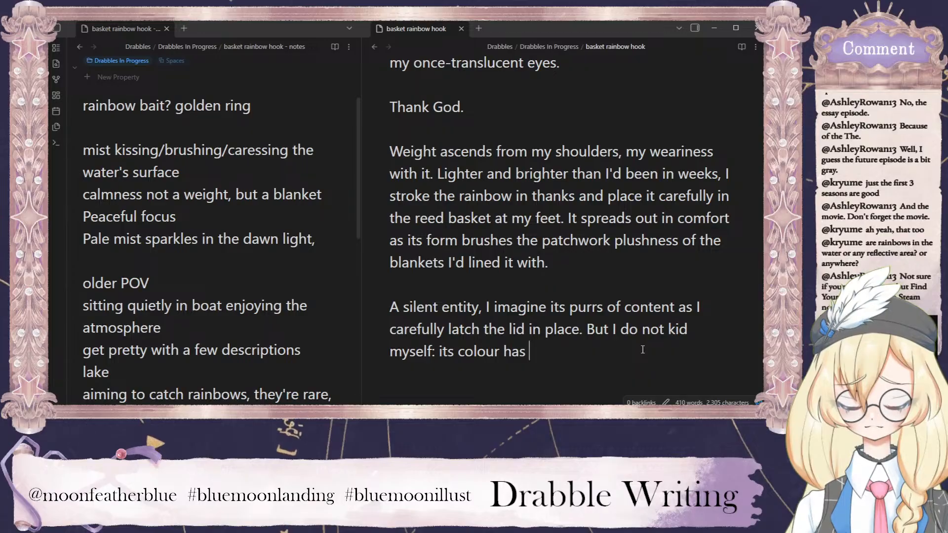
type("s")
key("BackSpace")
key("BackSpace")
key("BackSpace")
key("BackSpace")
key("BackSpace")
key("BackSpace")
key("BackSpace")
key("BackSpace")
key("BackSpace")
key("BackSpace")
key("BackSpace")
key("BackSpace")
key("BackSpace")
key("BackSpace")
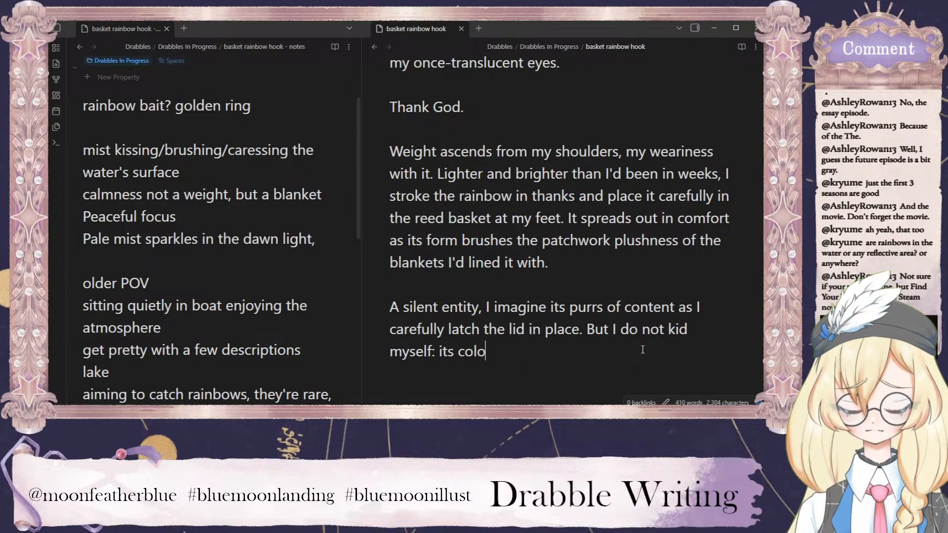
type("now its ")
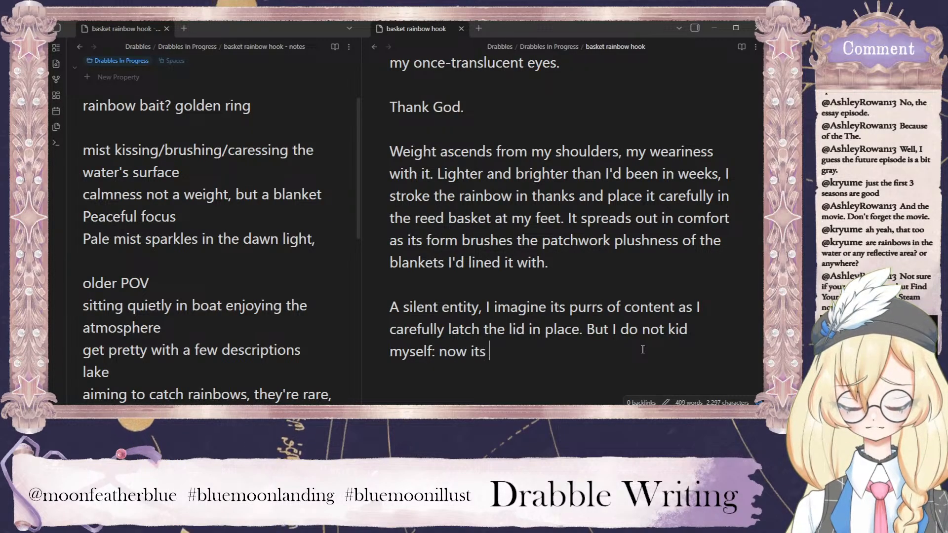
type("own colour has fadede")
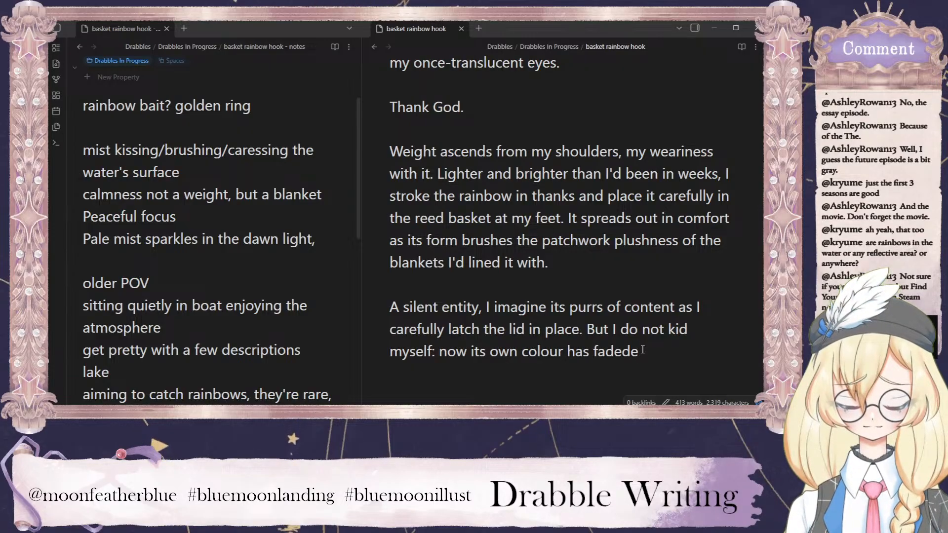
key("BackSpace")
key("BackSpace")
key("BackSpace")
key("BackSpace")
key("BackSpace")
key("BackSpace")
key("BackSpace")
key("BackSpace")
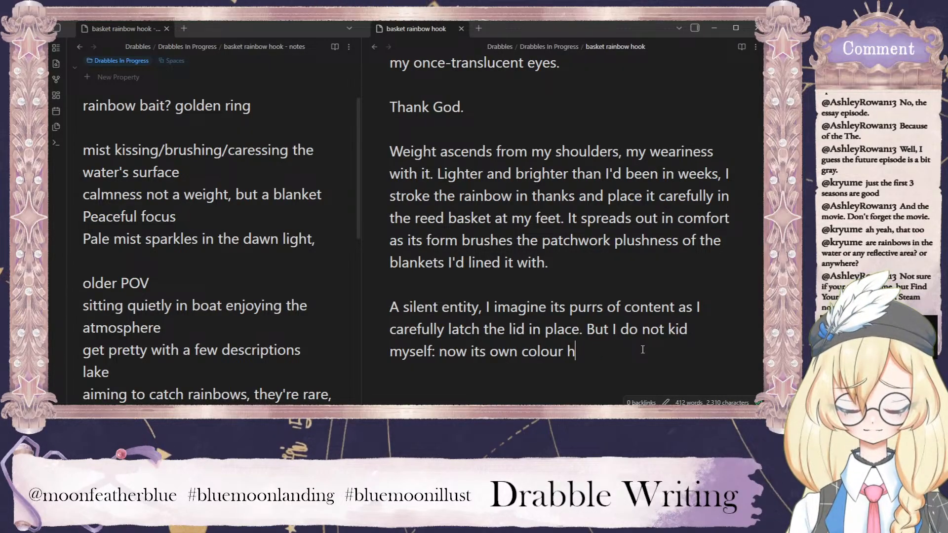
key("BackSpace")
key("BackSpace")
key("BackSpace")
key("BackSpace")
key("BackSpace")
key("BackSpace")
key("BackSpace")
key("BackSpace")
key("BackSpace")
key("BackSpace")
key("BackSpace")
key("BackSpace")
key("BackSpace")
key("BackSpace")
key("BackSpace")
key("BackSpace")
key("BackSpace")
key("BackSpace")
key("BackSpace")
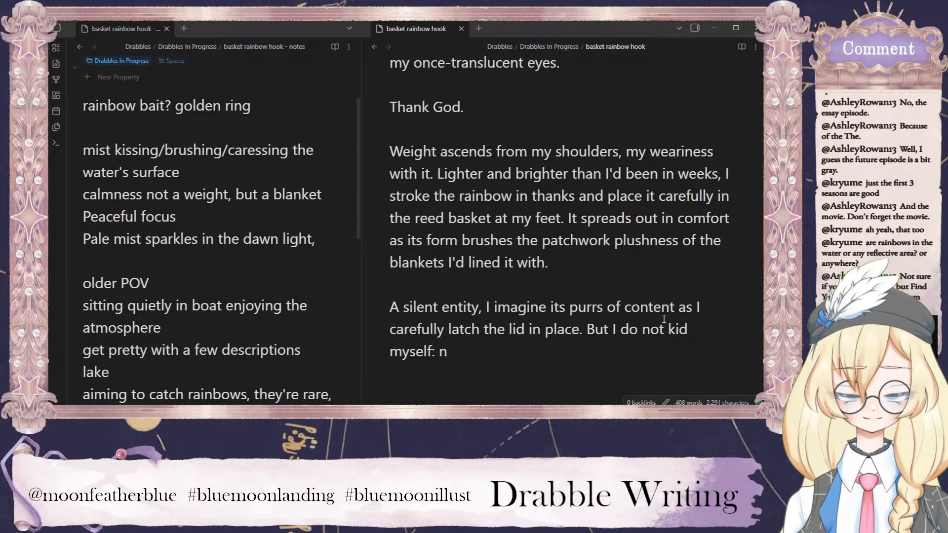
Replace "kid myself" and the leftover letter after it with "fool myself:" at the end of the last paragraph.
double_click(678, 329)
left_click(466, 355)
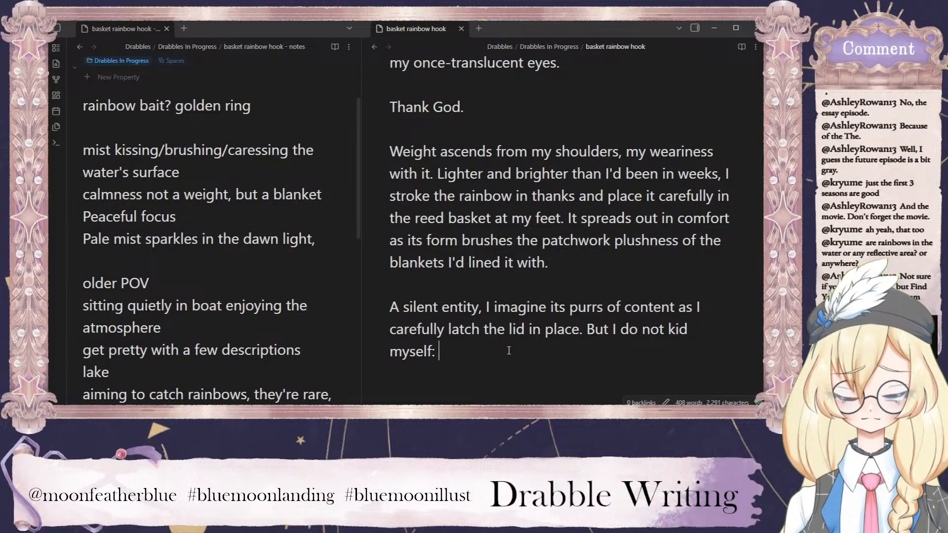
key("BackSpace")
key("BackSpace")
key("BackSpace")
key("BackSpace")
key("BackSpace")
key("BackSpace")
key("BackSpace")
key("BackSpace")
key("BackSpace")
key("BackSpace")
key("BackSpace")
key("BackSpace")
type("fo")
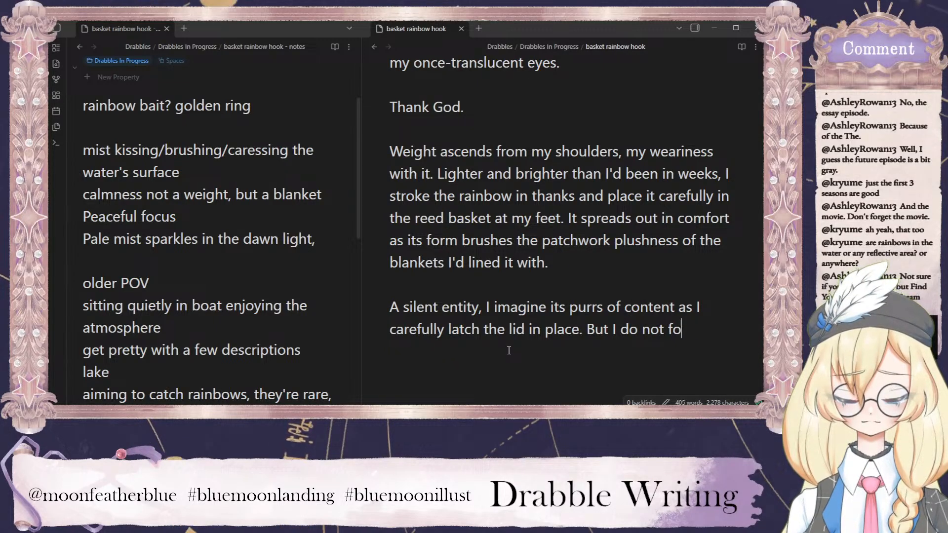
type("ol myself")
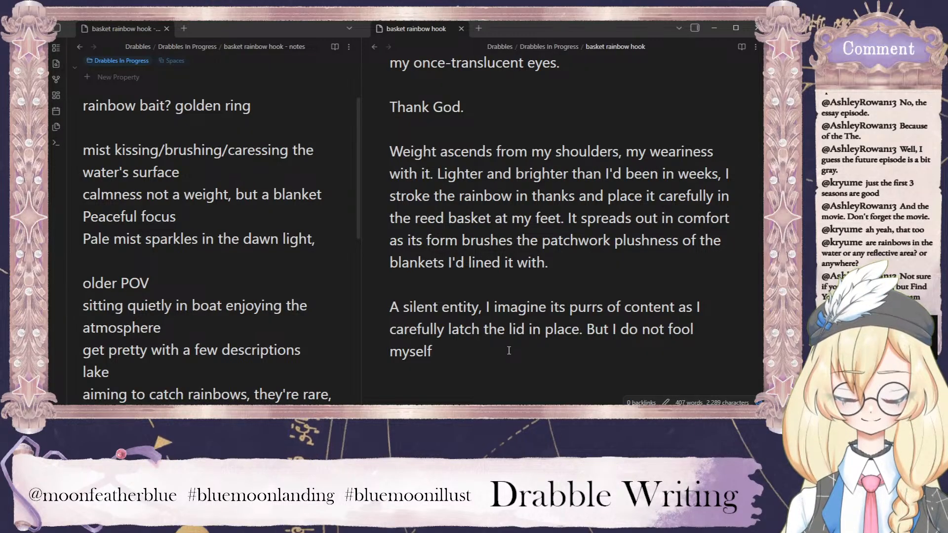
type(" as")
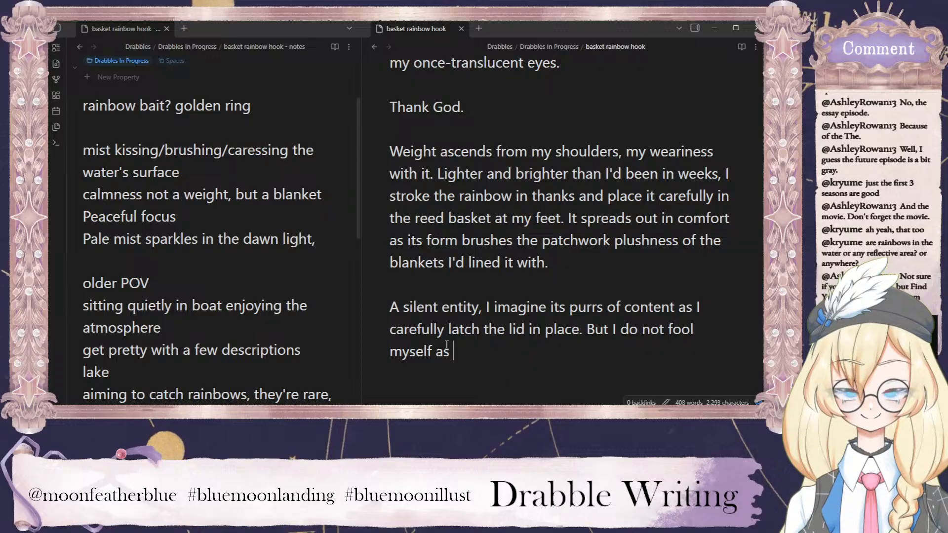
left_click_drag(453, 352, 436, 352)
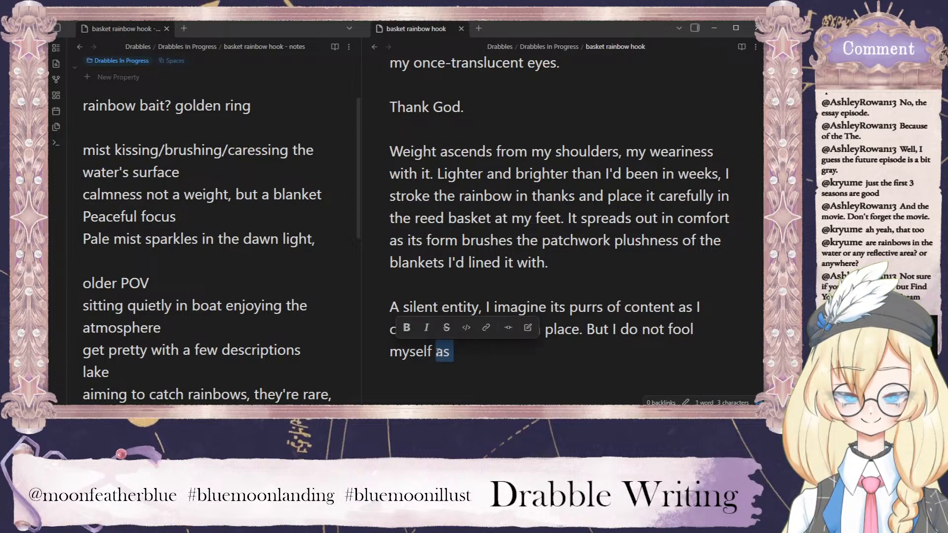
key("BackSpace")
key("BackSpace")
type(": ")
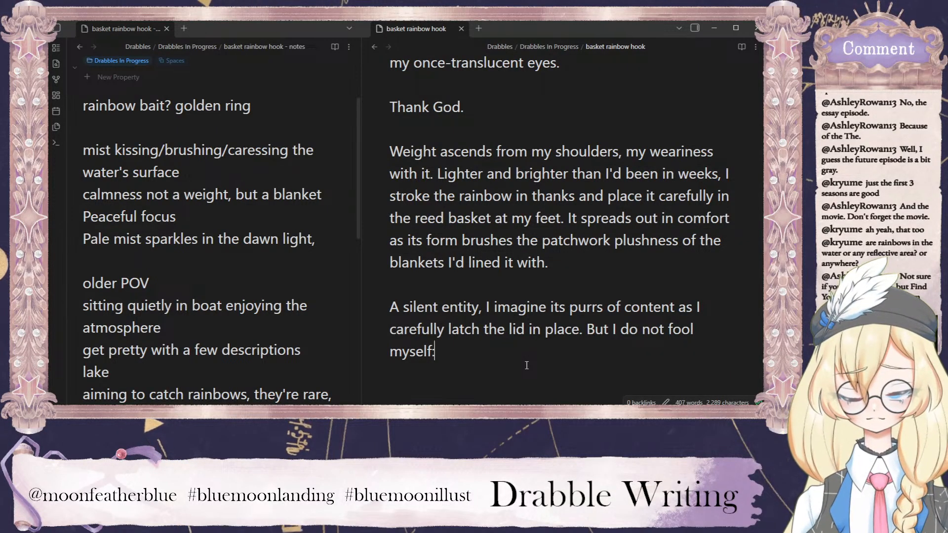
type("the ")
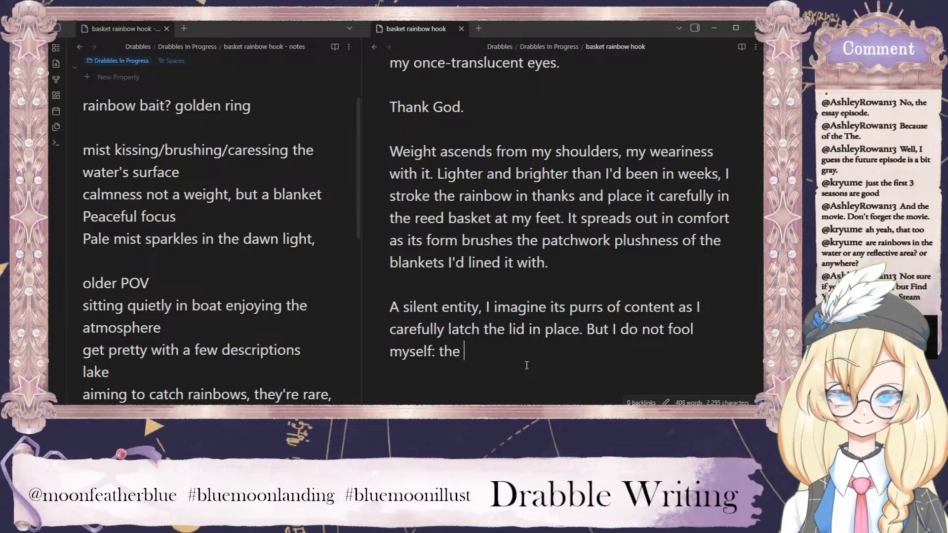
type("rainbow")
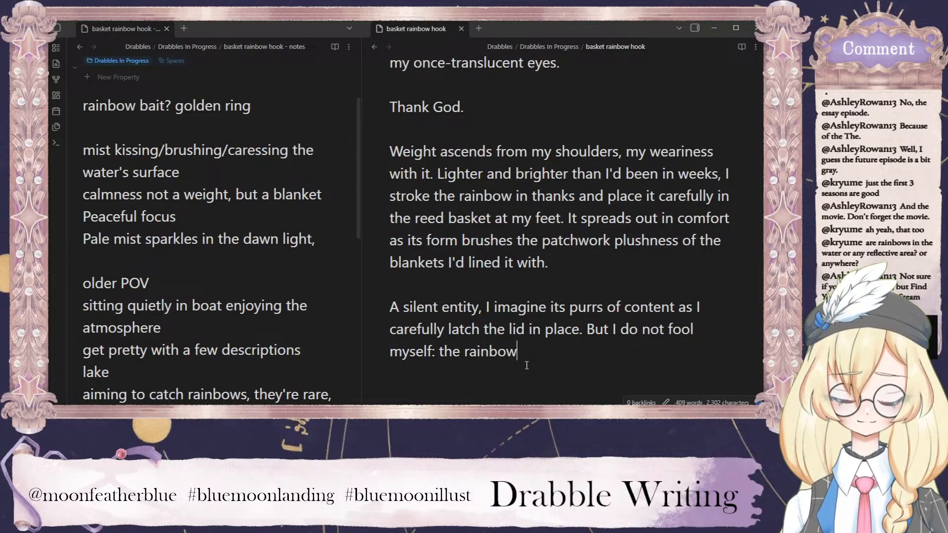
type(" s ")
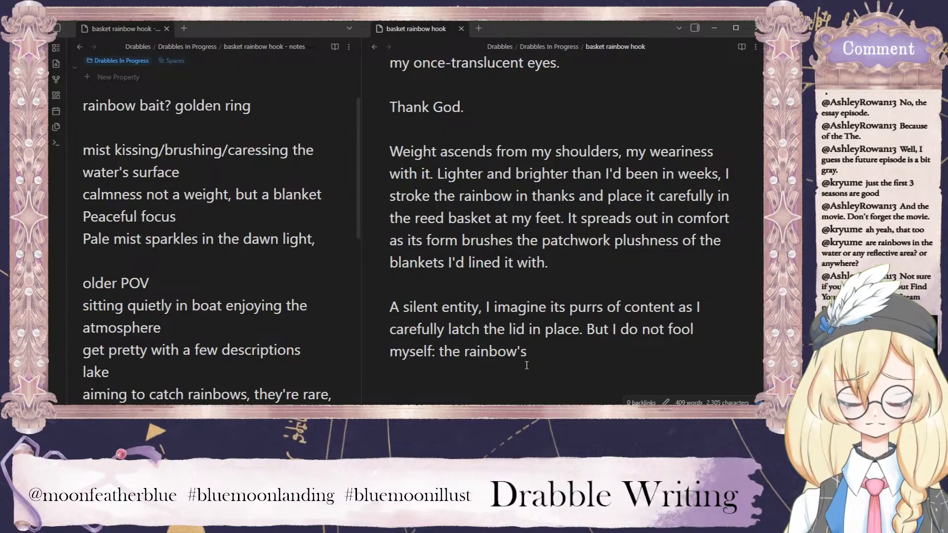
type("own")
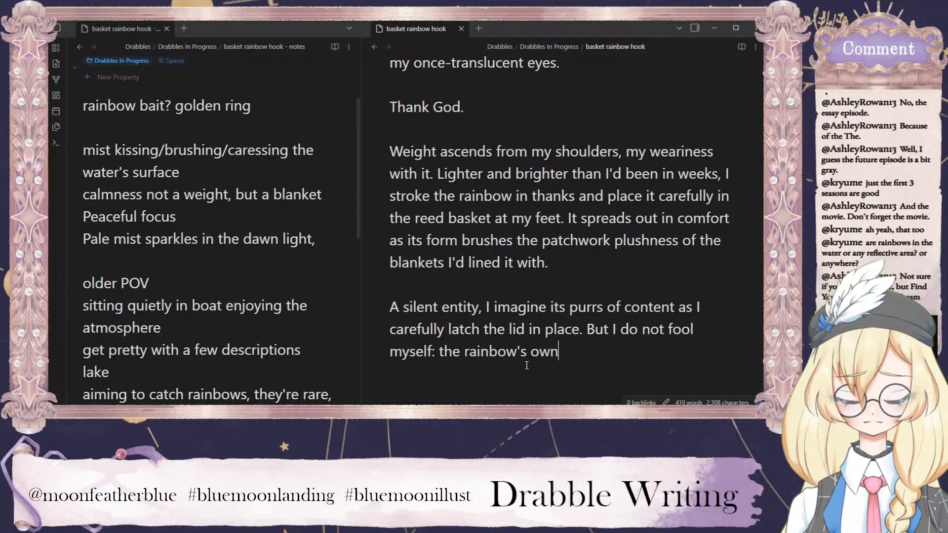
Continue the last sentence after the colon with "the rainbow's".
key("BackSpace")
key("BackSpace")
key("BackSpace")
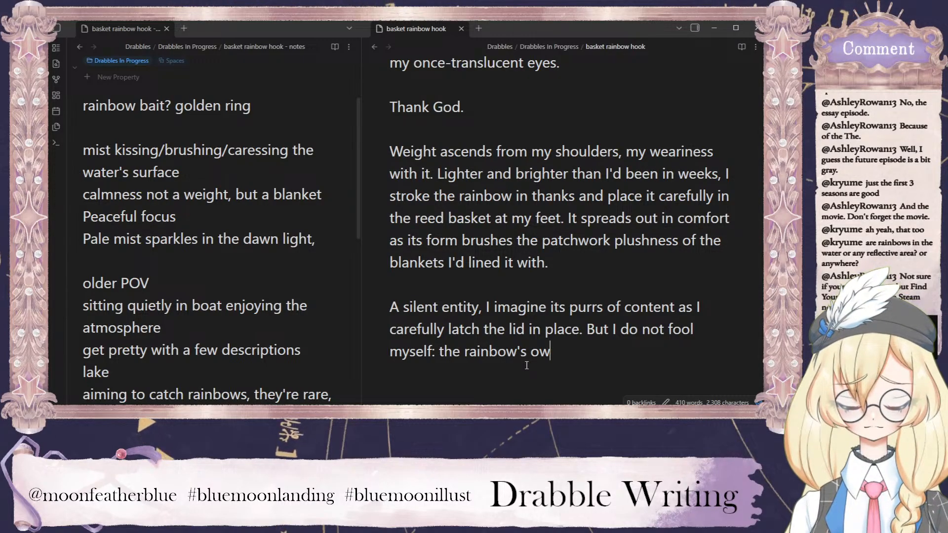
Add "colour has faded. Just a smidge. But" to the end of the last paragraph.
type("co")
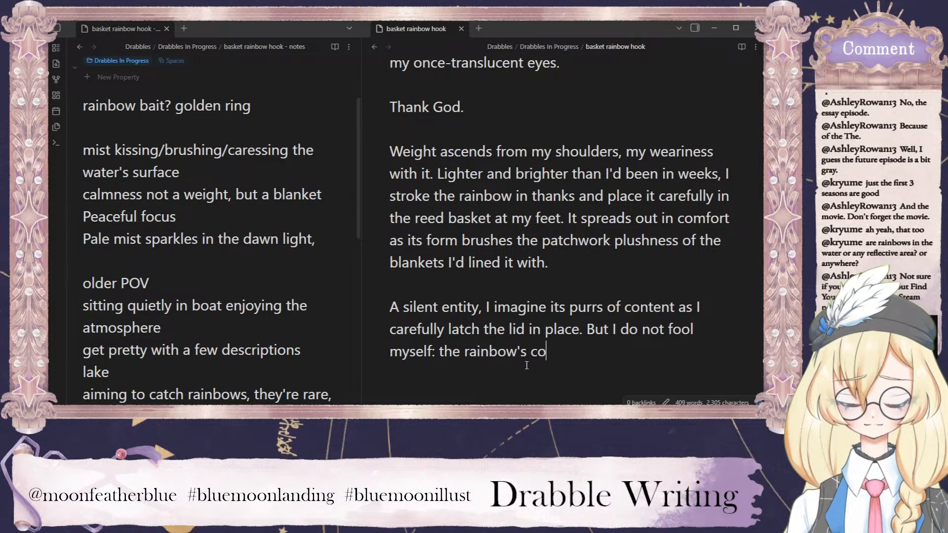
type("lou")
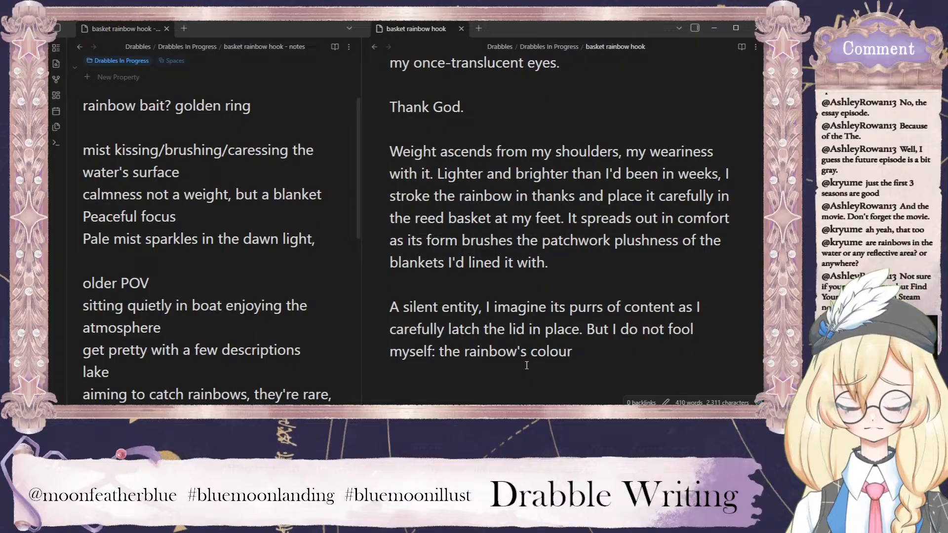
type("r")
type(" has fa")
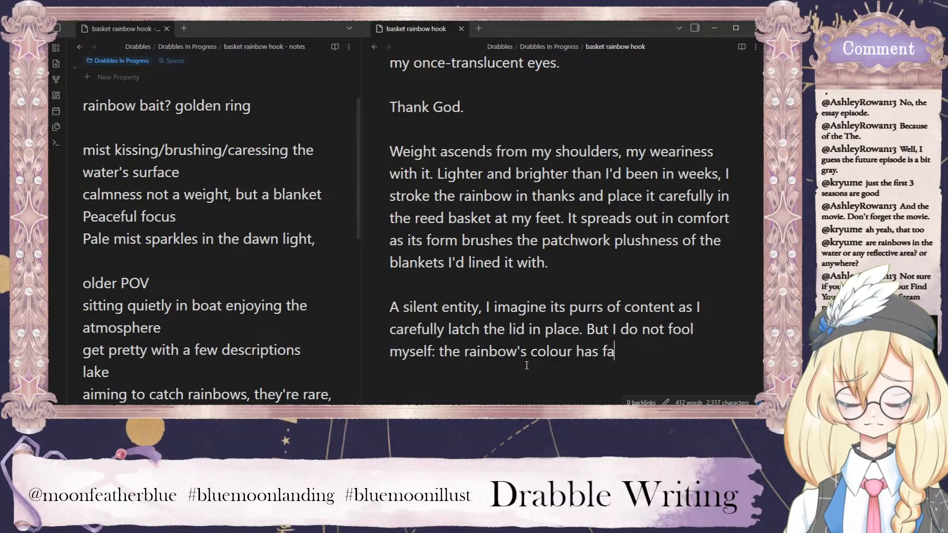
type("ded. Just a smid")
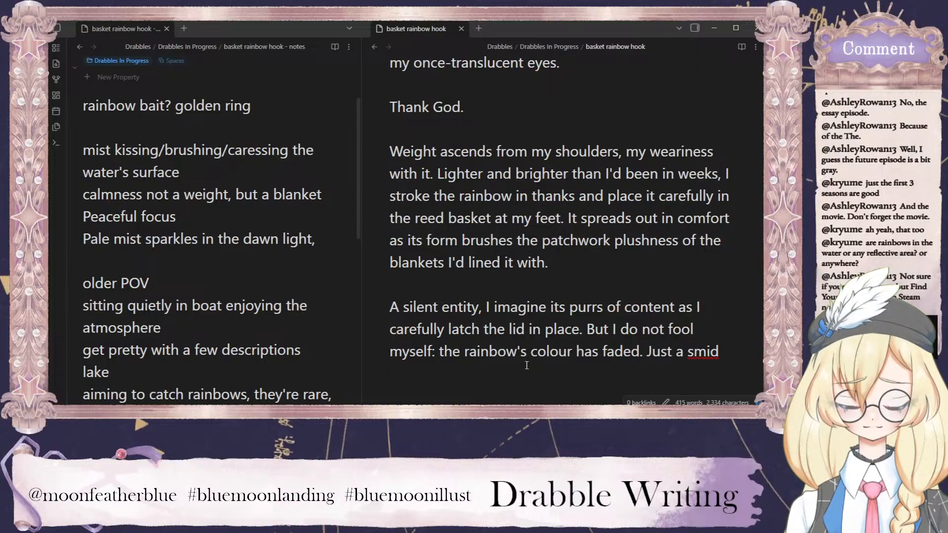
type("ge. But")
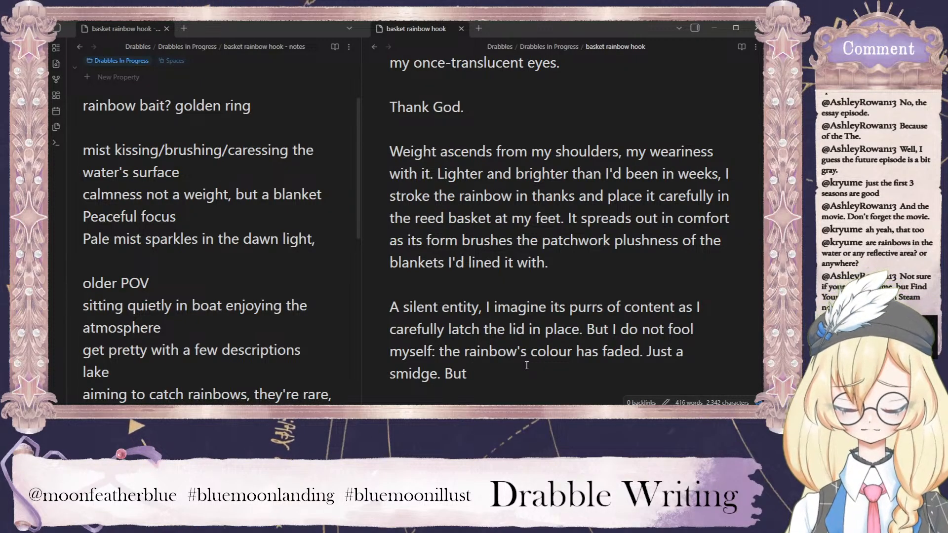
Continue the new sentence after "But" with "if I'm to treat my whole family".
type("if ")
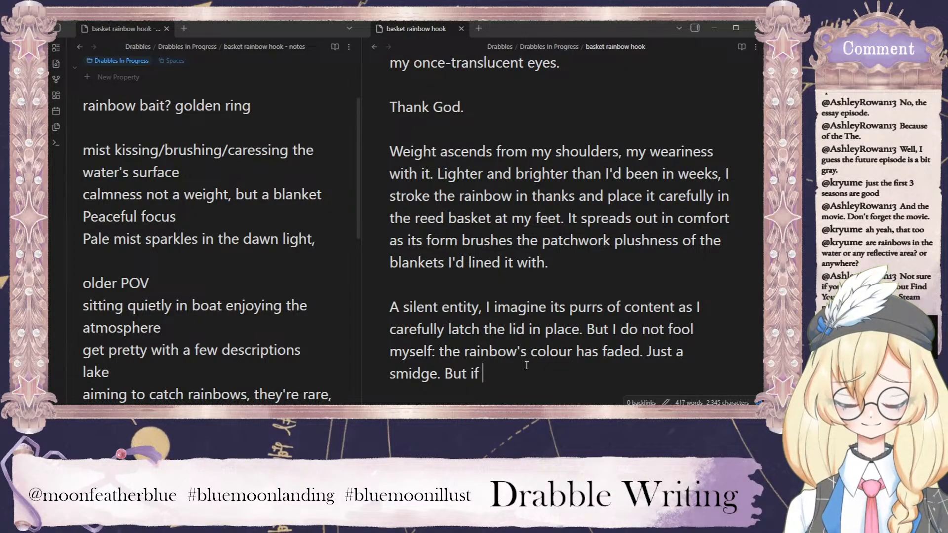
type("I'm to treat my ")
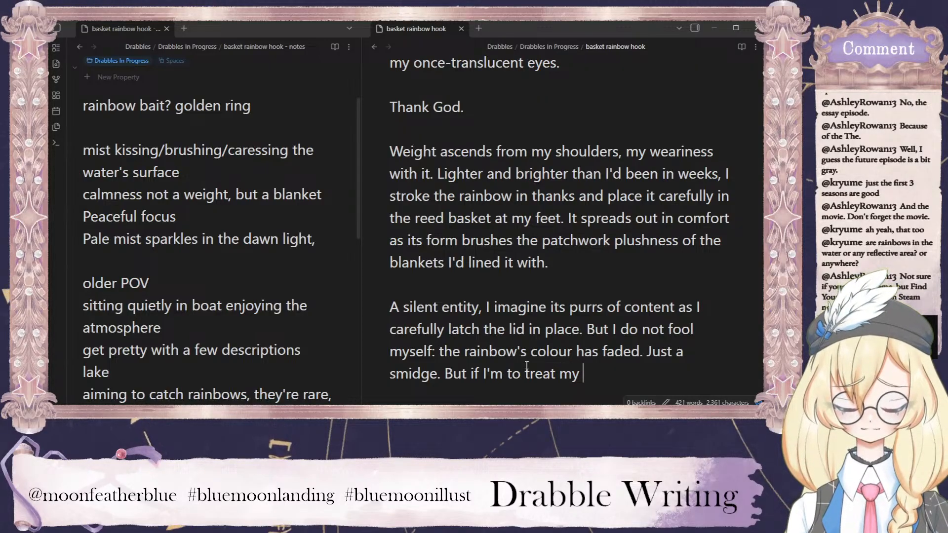
type("whole family")
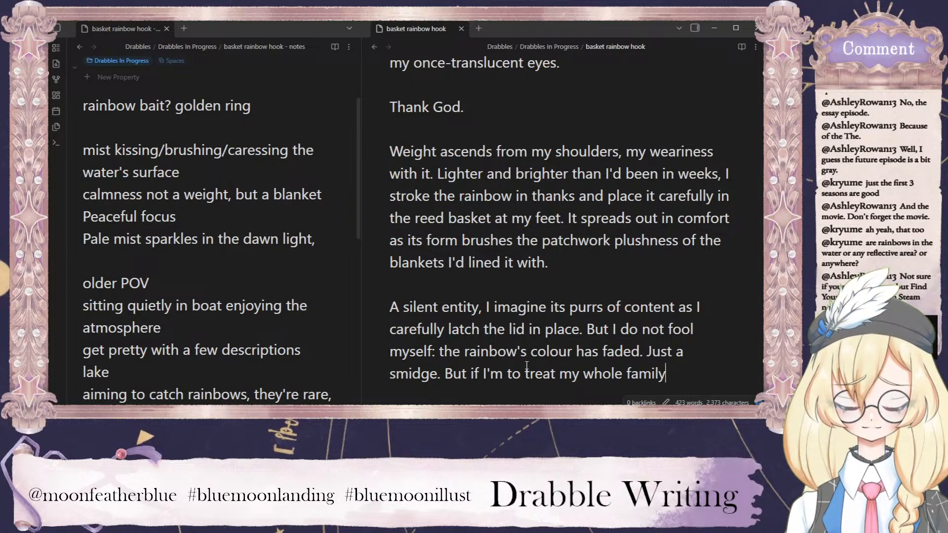
type(", ")
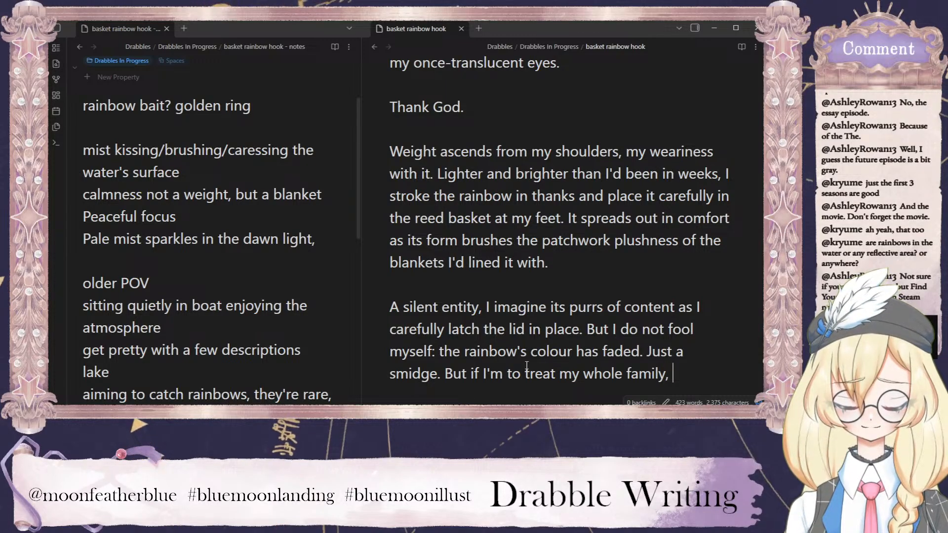
type("we'")
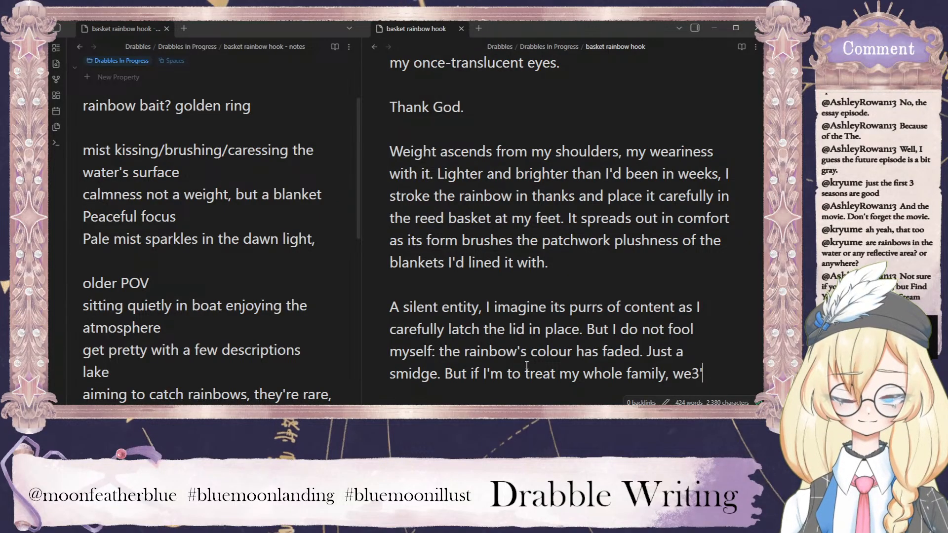
key("BackSpace")
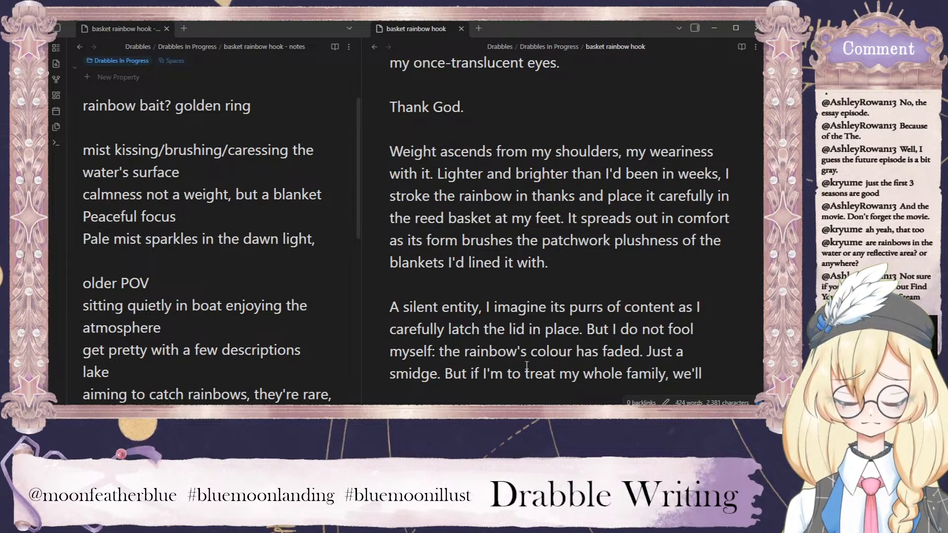
key("BackSpace")
key("BackSpace")
key("BackSpace")
key("BackSpace")
key("BackSpace")
key("BackSpace")
key("BackSpace")
Extend the clause about treating the family with "without bleeding these miracle entities dry,".
type("without")
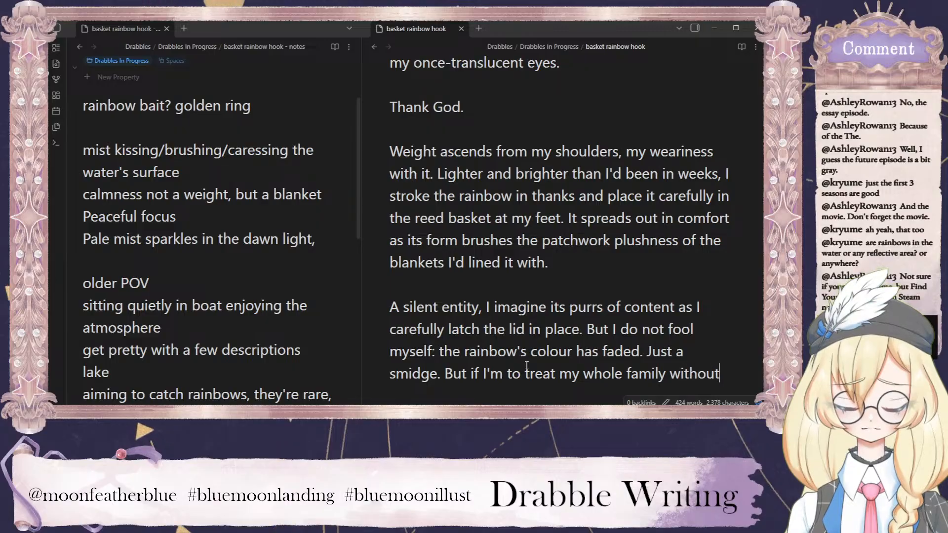
type(" bleedig")
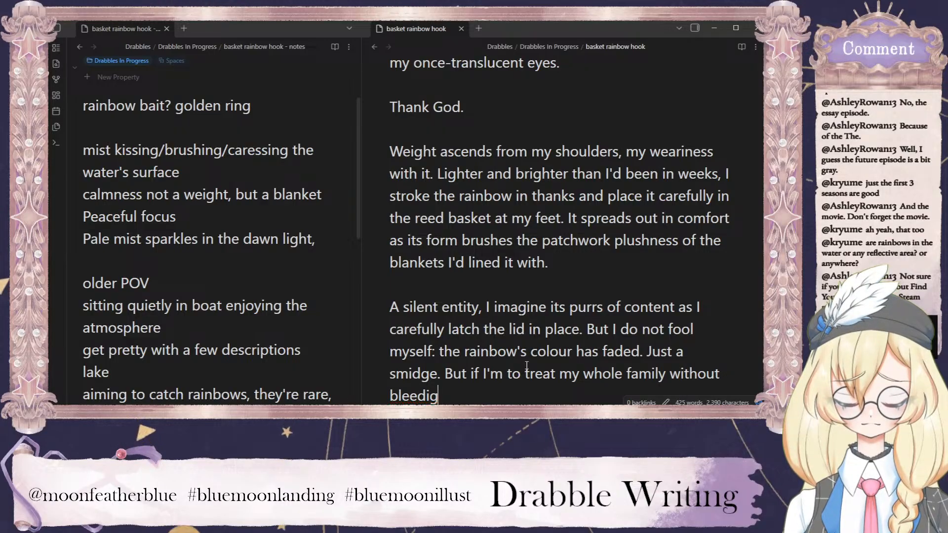
key("BackSpace")
key("BackSpace")
type("ing")
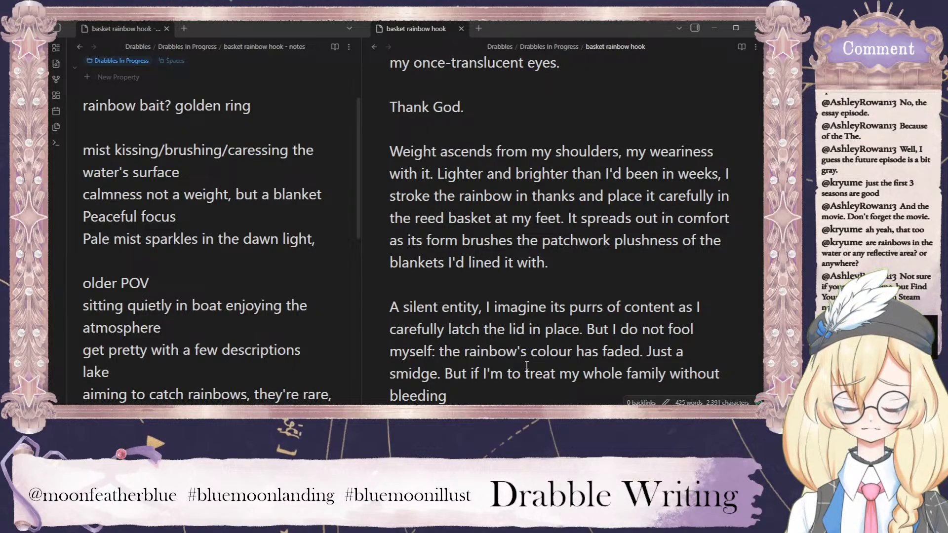
scroll(562, 346, "down", 2)
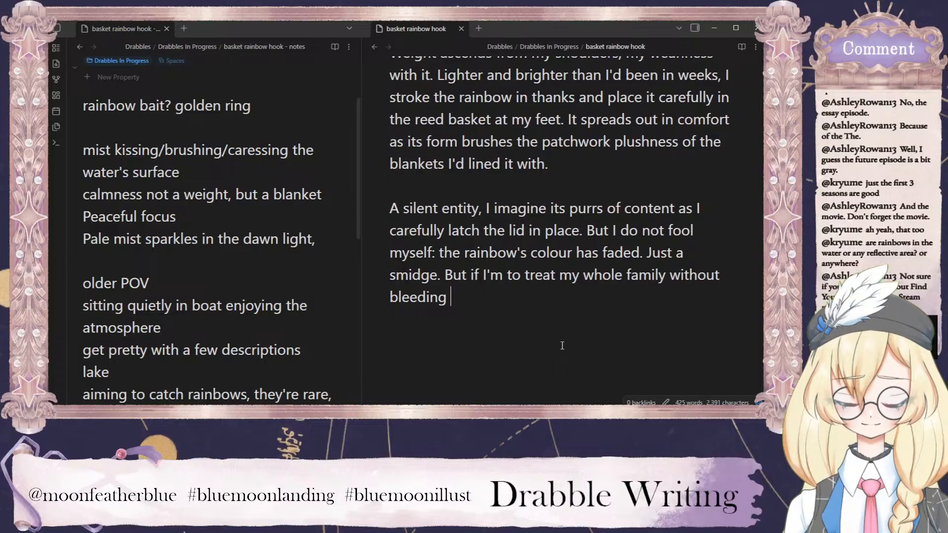
type("these miracle entit")
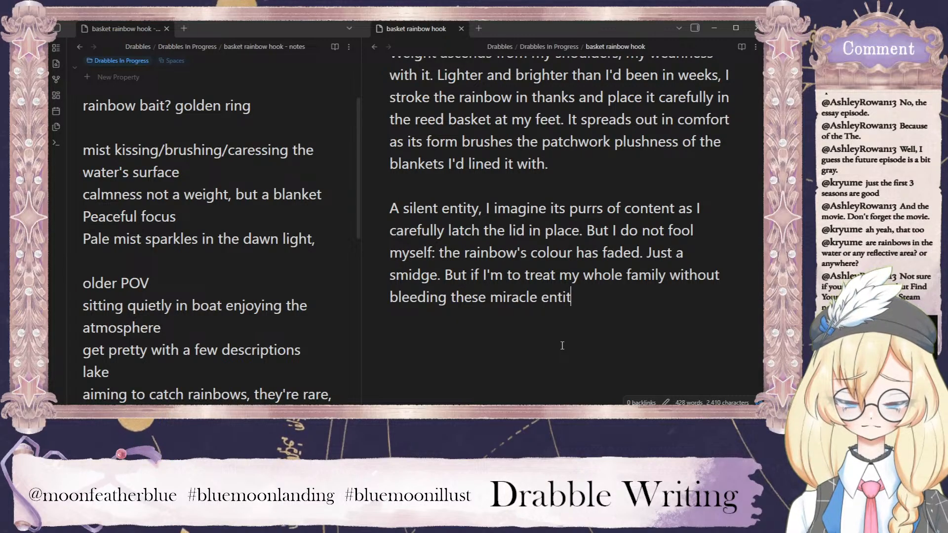
type("ies dry,")
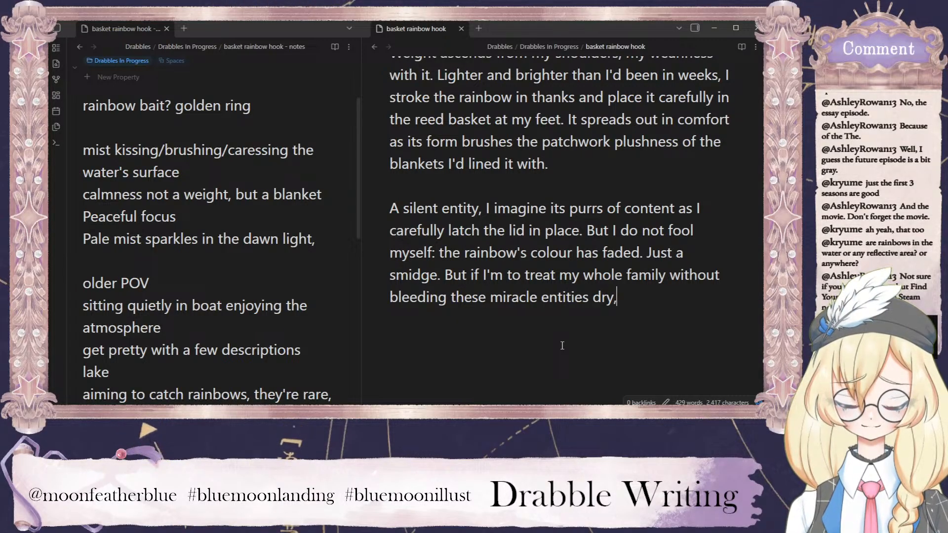
type(" we'll eed a")
Finish the sentence about treating the family with "we'll need at least seven more.".
key("BackSpace")
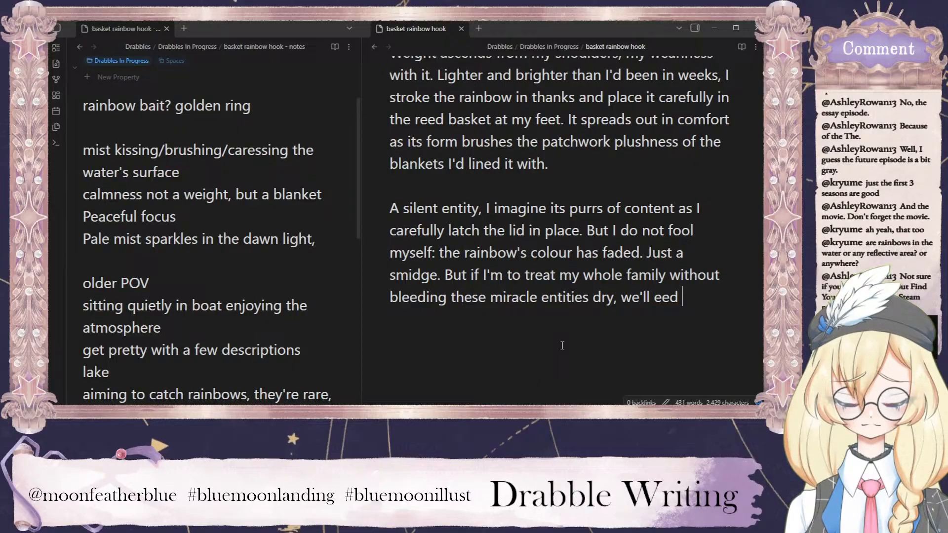
key("BackSpace")
key("BackSpace")
key("BackSpace")
key("BackSpace")
type("need at least ")
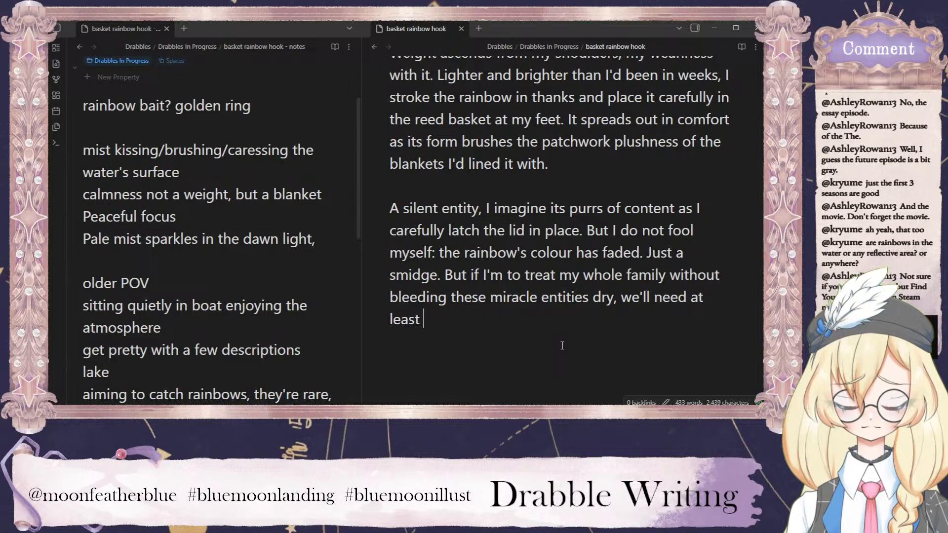
type("seven mnore")
key("BackSpace")
key("BackSpace")
key("BackSpace")
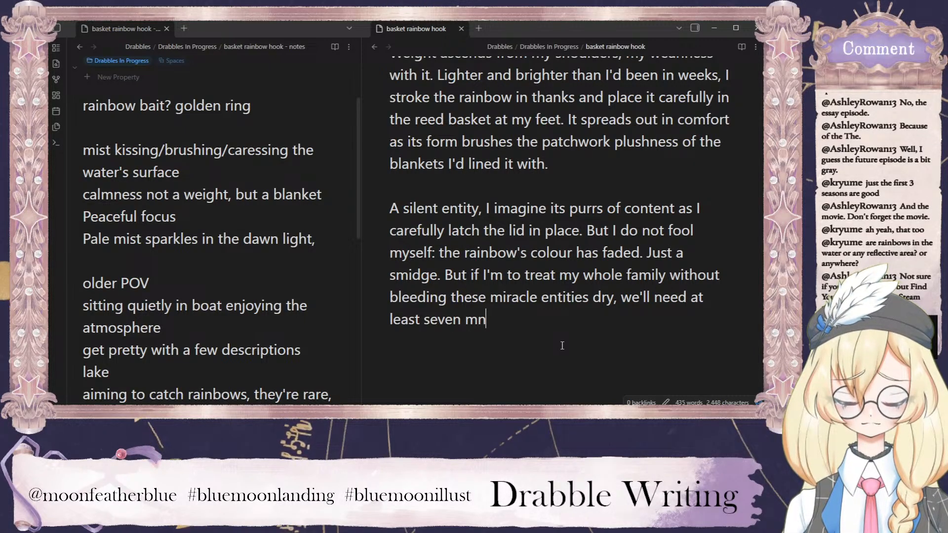
key("BackSpace")
type("ore")
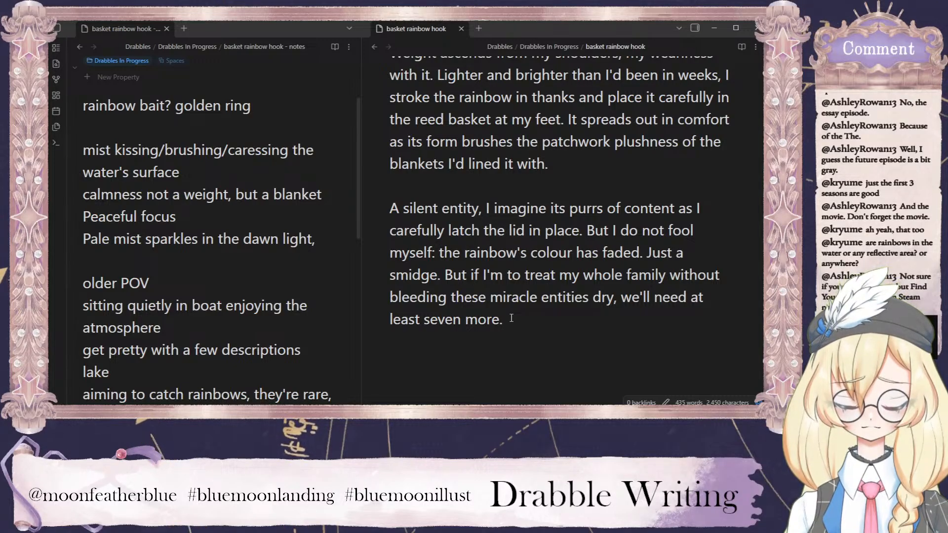
type(".")
Add a new paragraph reading "But it's possible." and start another empty paragraph below it.
key("Return")
key("Return")
type("But it's ")
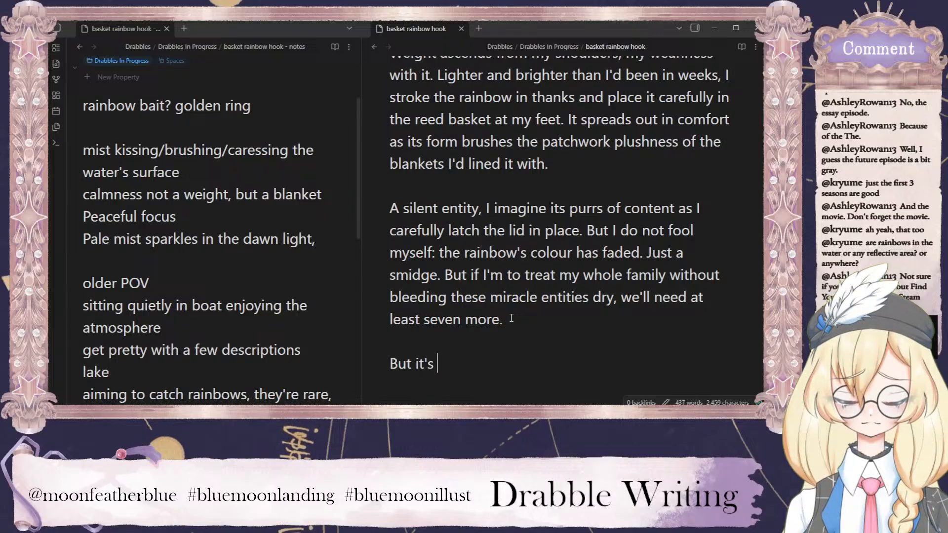
type("possible")
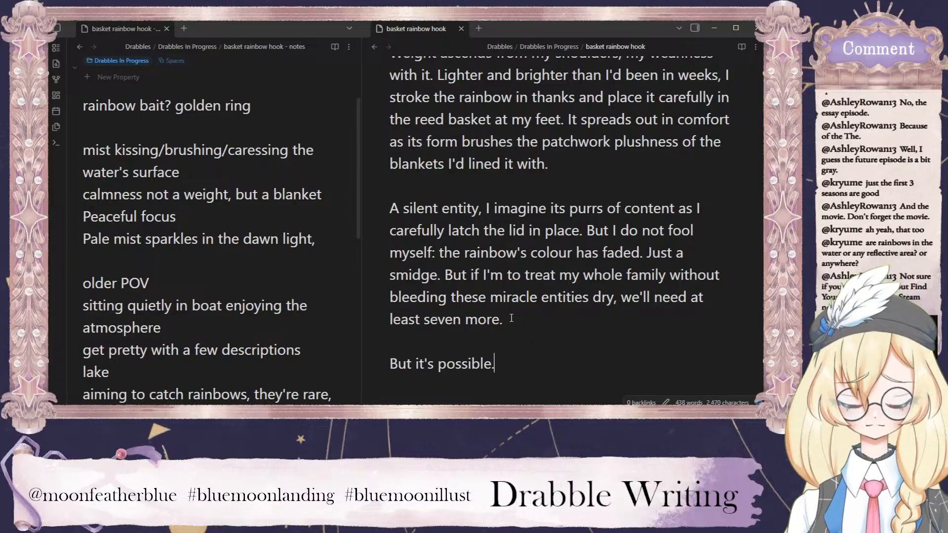
type(".")
key("Return")
key("Return")
scroll(521, 310, "down", 2)
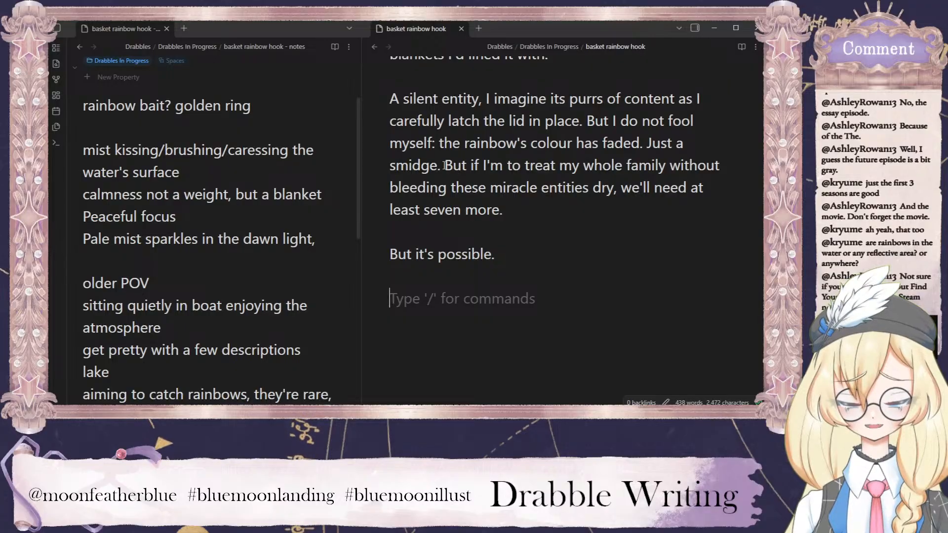
Replace everything from "But if I'm to treat" through "But it's possible." with "I don't want to bleed any rainbow dry.".
left_click_drag(445, 165, 601, 272)
left_click(548, 297)
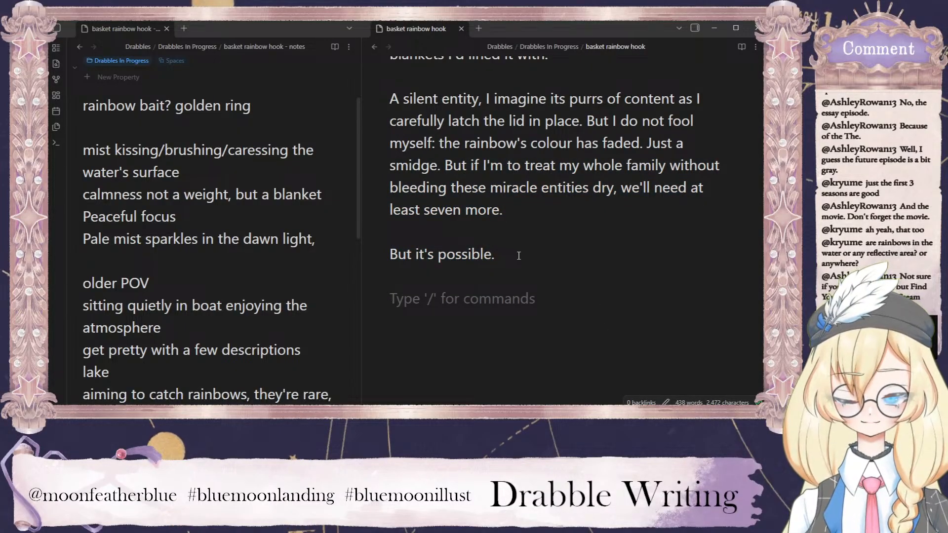
left_click_drag(513, 254, 444, 165)
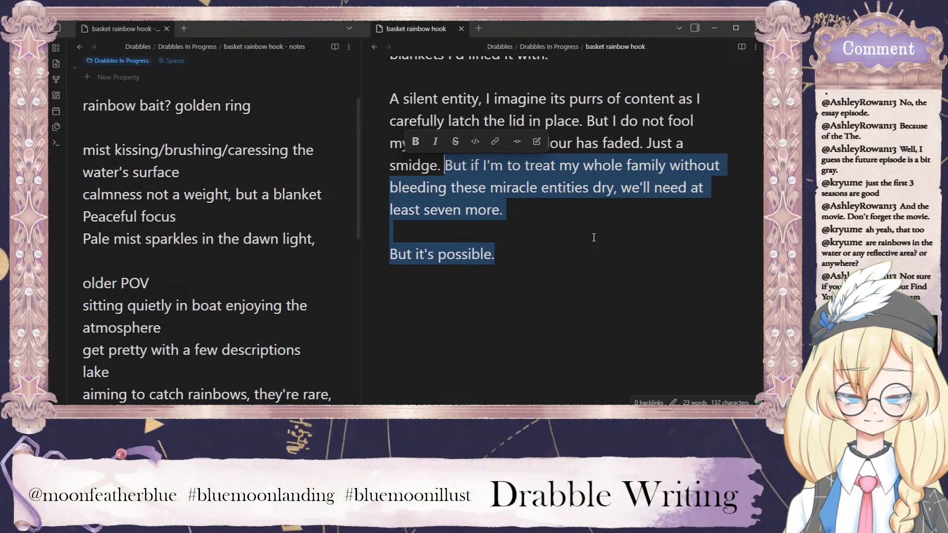
type("I don't want to")
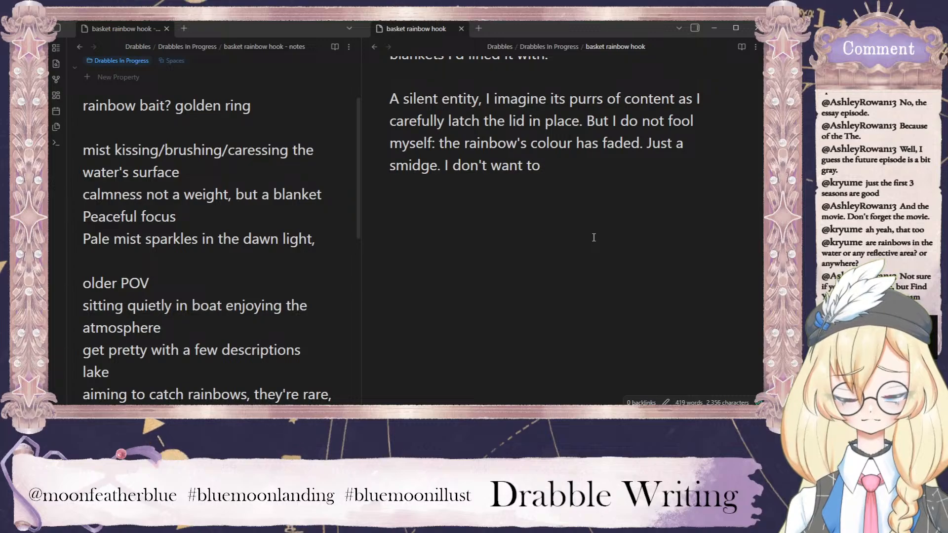
type(" bleed any one of")
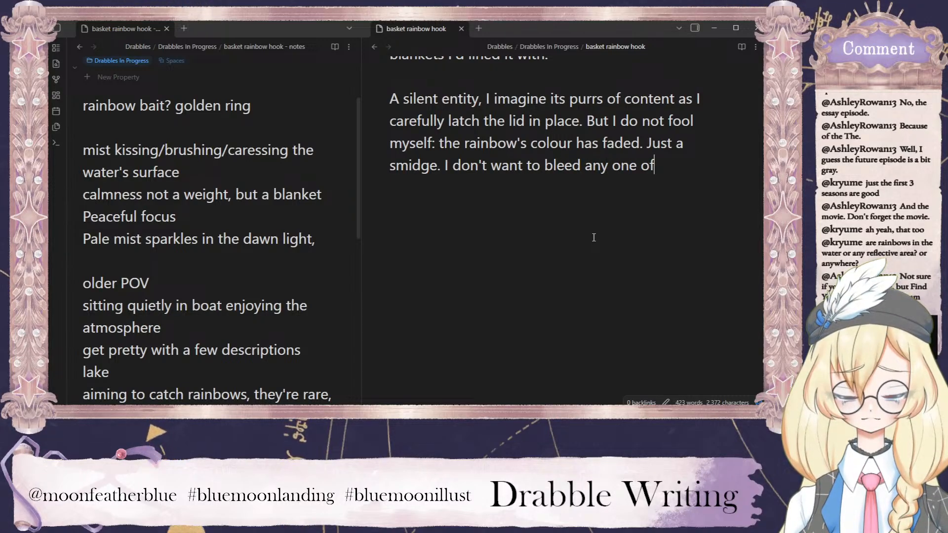
key("BackSpace")
key("BackSpace")
key("BackSpace")
key("BackSpace")
key("BackSpace")
key("BackSpace")
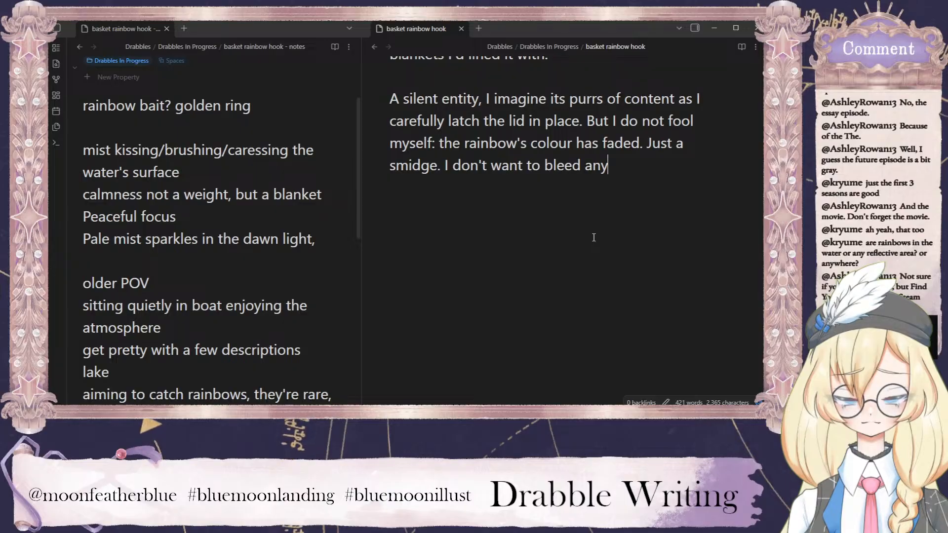
type("rainbow dry.")
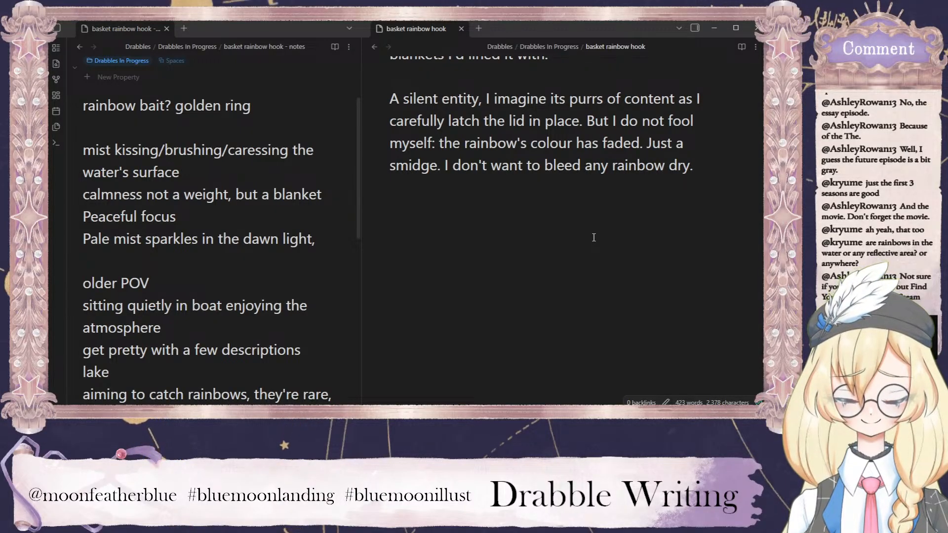
Replace the sentence after "Just a smidge." with "It felt like a sin, to bleed any rainbow dry.".
scroll(614, 229, "up", 2)
left_click_drag(693, 264, 446, 264)
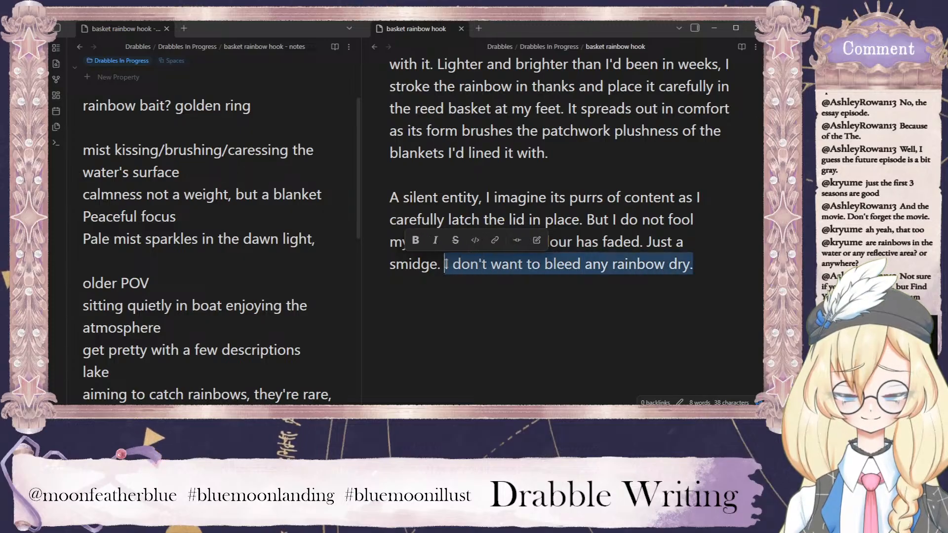
left_click(568, 302)
left_click_drag(694, 264, 444, 266)
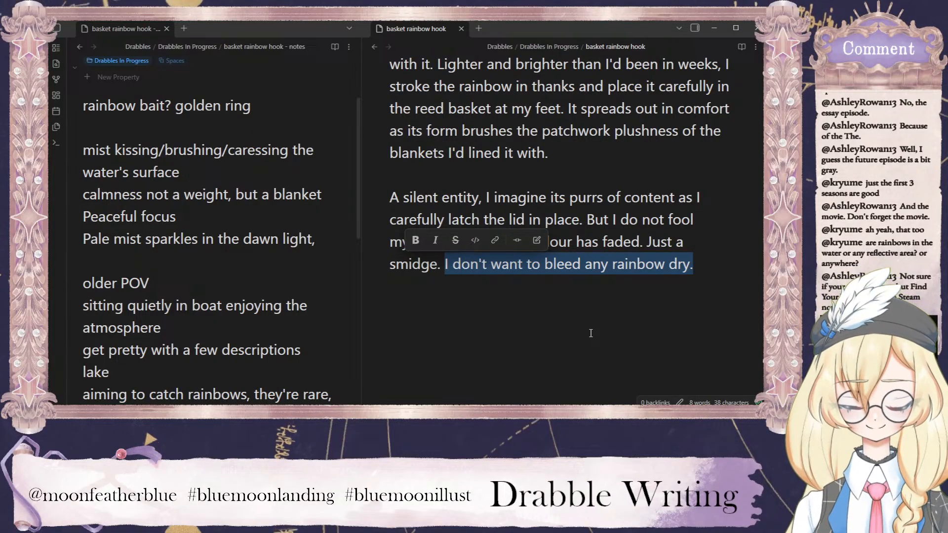
type("It f")
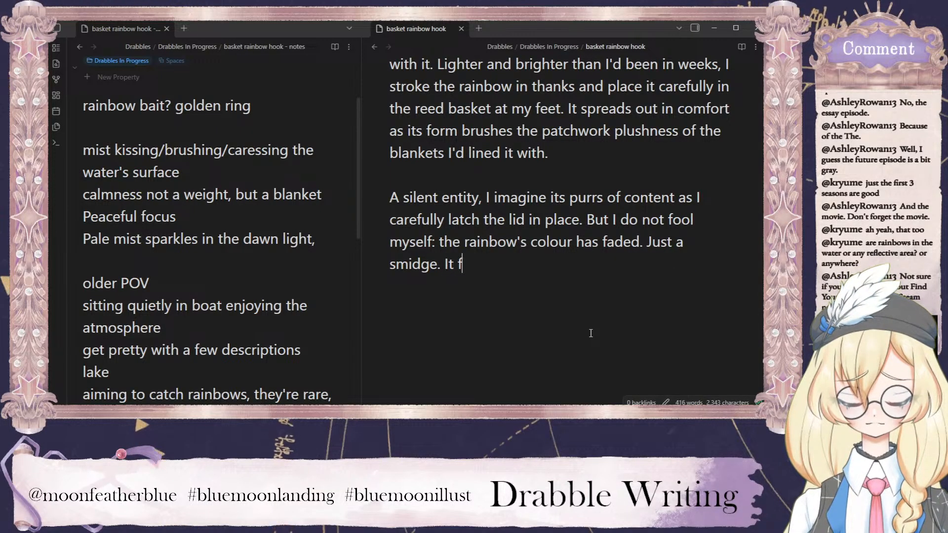
type("elt like a sin, to ")
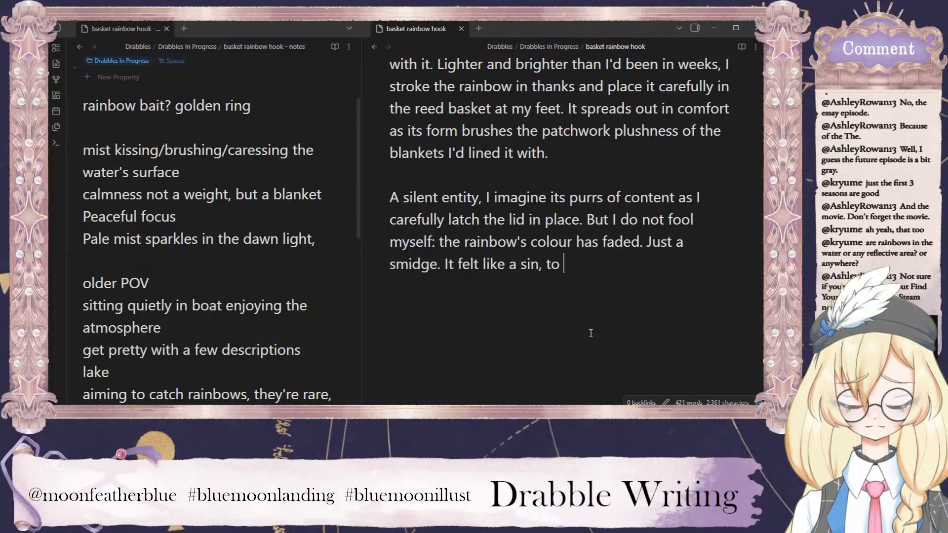
type("bleed ay rainbow")
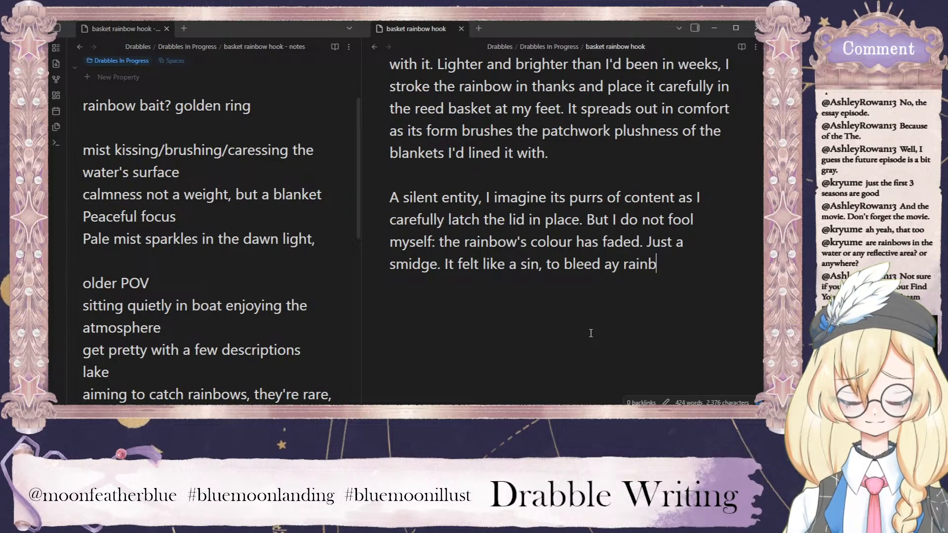
key("BackSpace")
key("BackSpace")
key("BackSpace")
key("BackSpace")
key("BackSpace")
key("BackSpace")
type("ny rainbow dry")
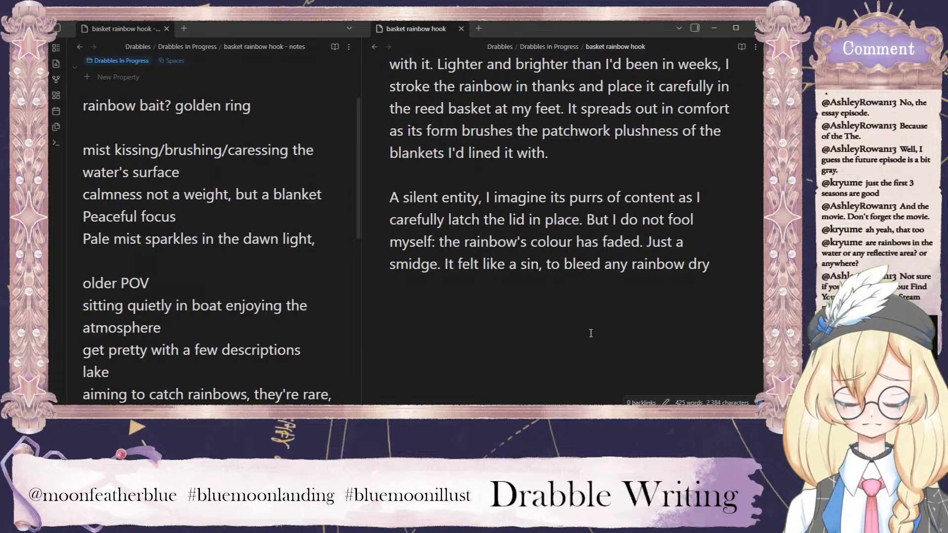
type(".")
Add a new paragraph reading "I give the basket a pat, settle back and re-cast.".
key("Return")
key("Return")
type("I ")
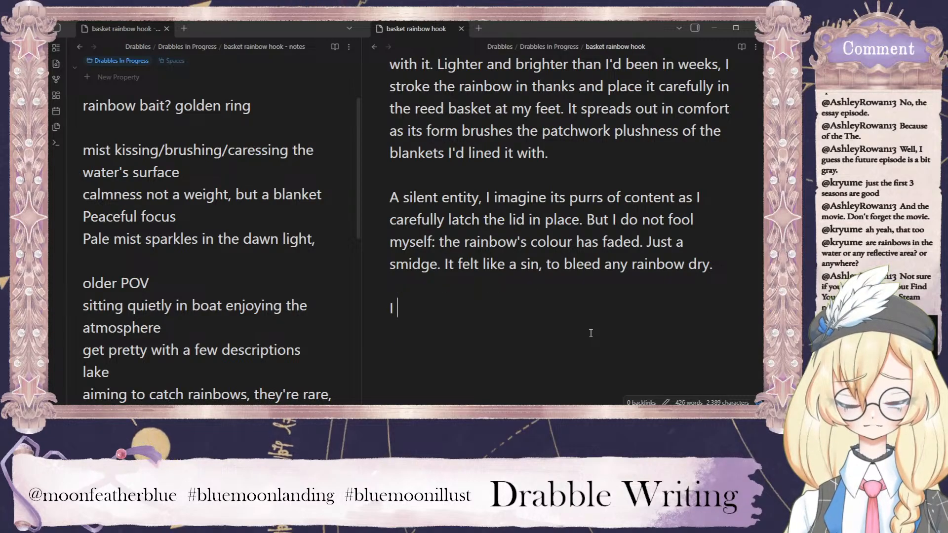
type("give the basket a b")
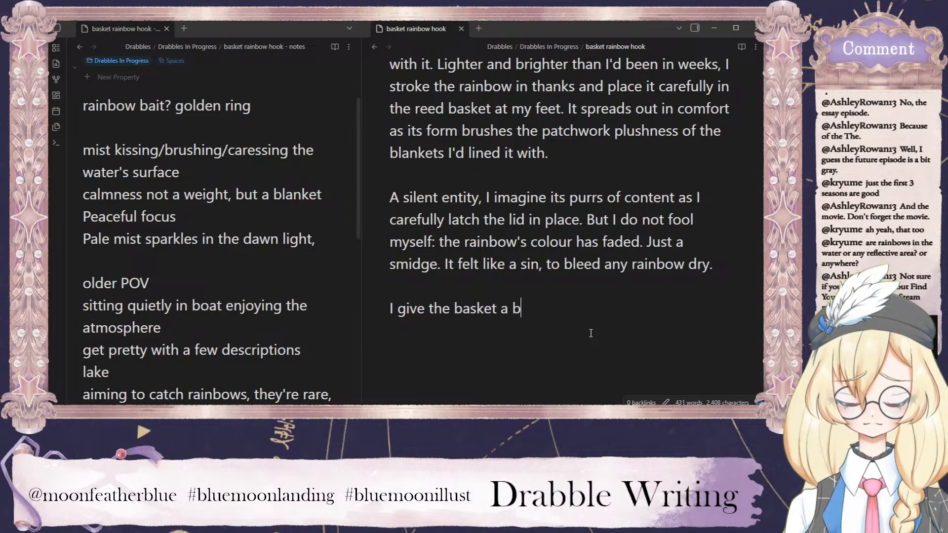
key("BackSpace")
type("pat, settle back")
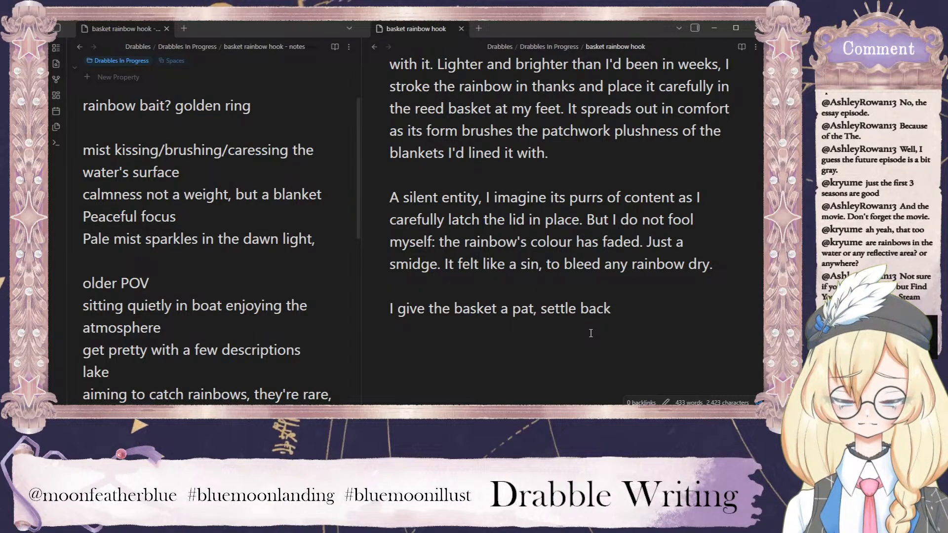
type("and re-cast")
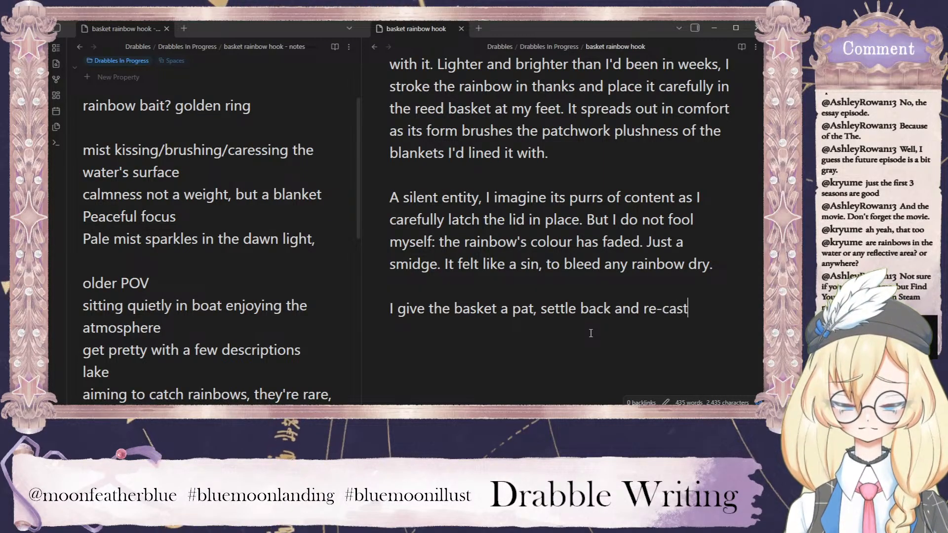
type(".")
End the drabble with a separate closing line, "It's going to be a long day.".
key("Return")
key("Return")
type("It's goign to")
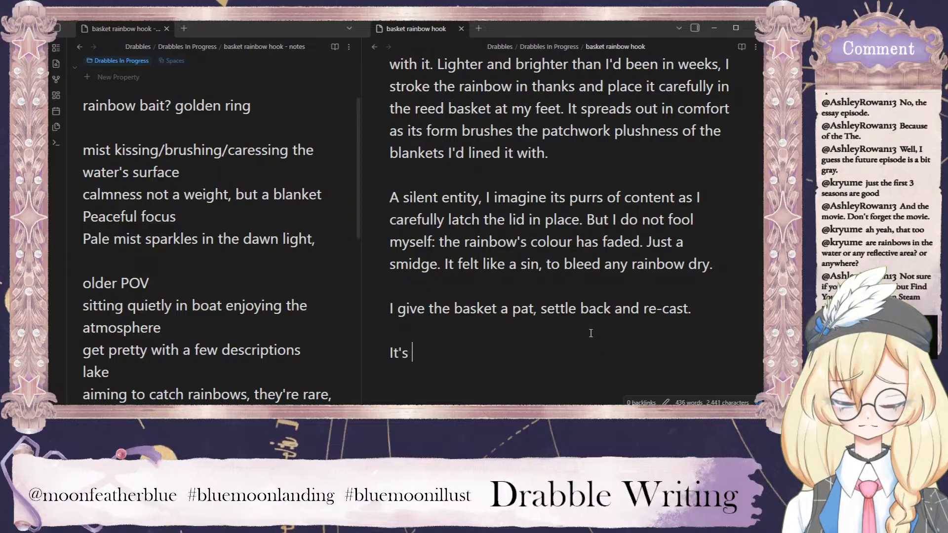
key("BackSpace")
key("BackSpace")
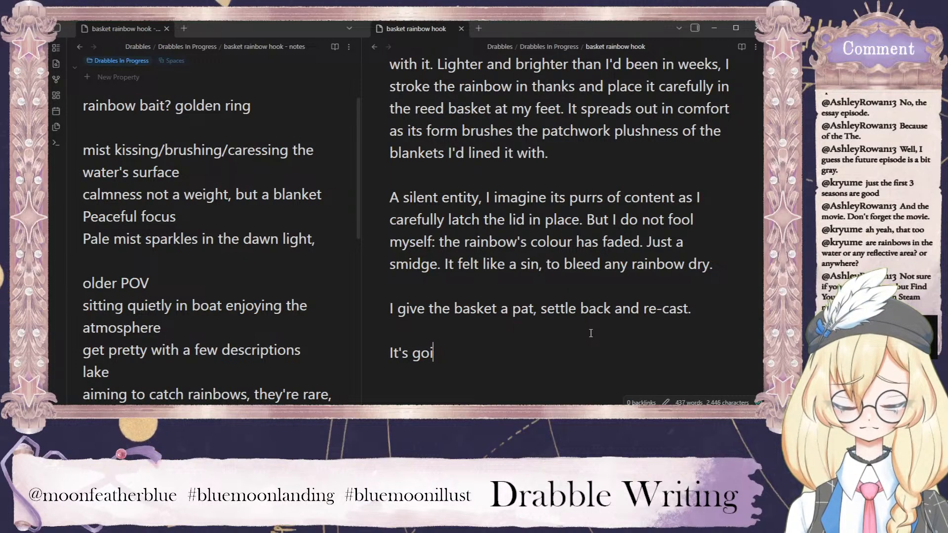
type("ng to be a long d")
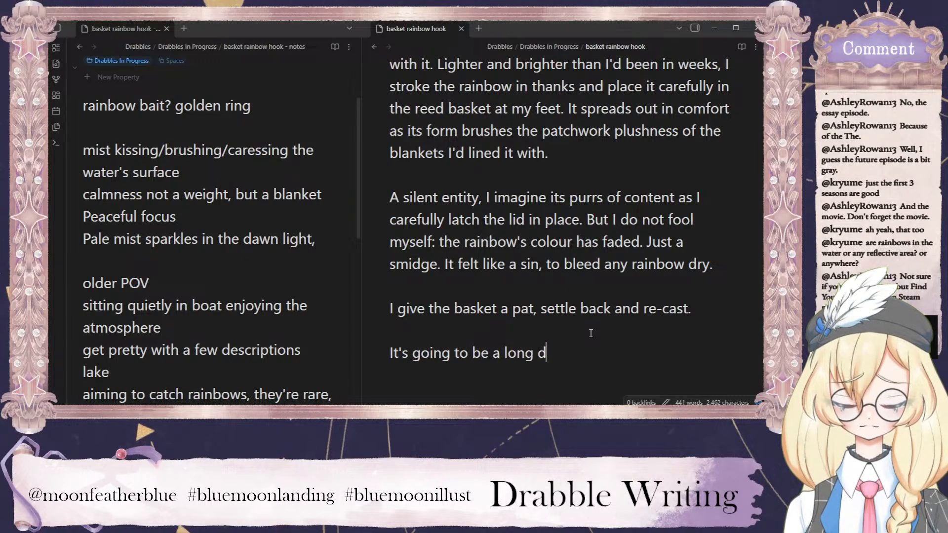
type("ay")
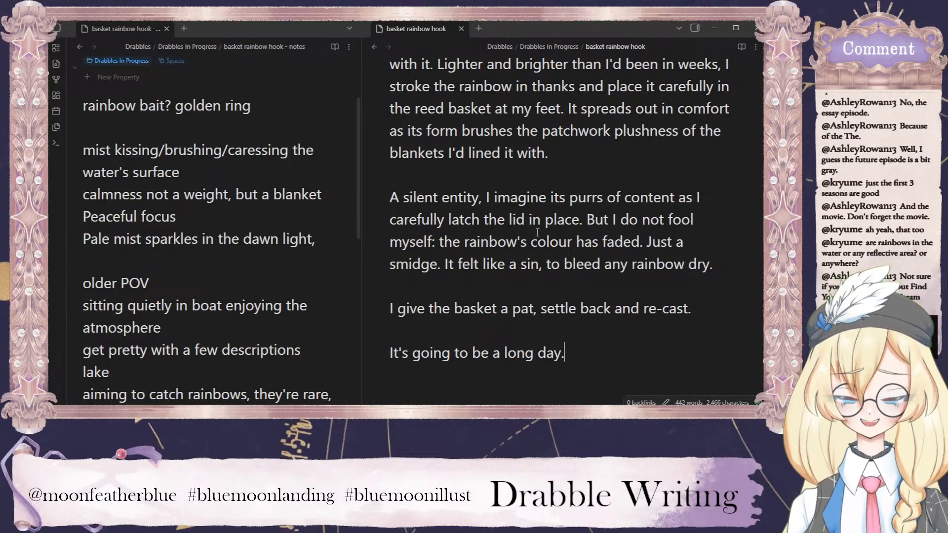
Return to the beginning of the drabble and close the pane beside it, leaving only the basket rainbow hook note open.
scroll(543, 222, "up", 6)
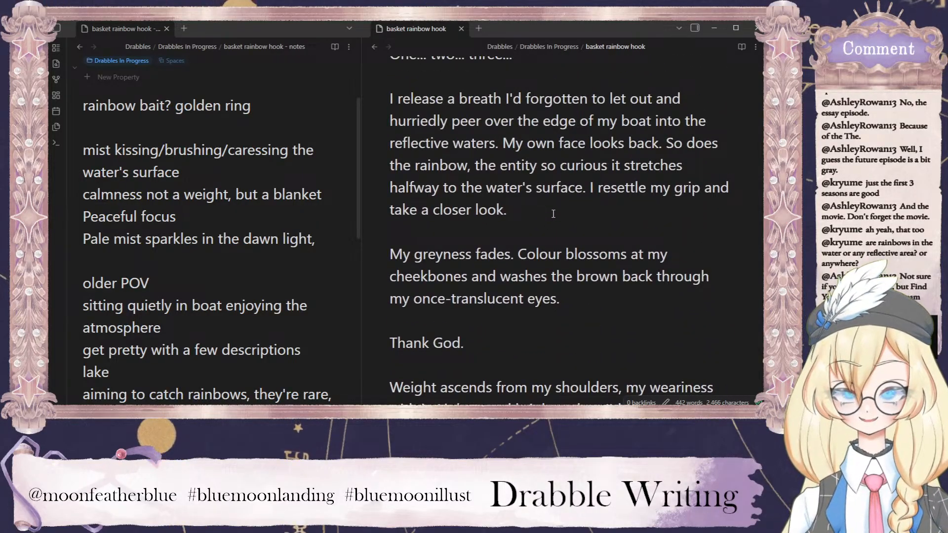
scroll(554, 214, "up", 2)
scroll(541, 199, "up", 12)
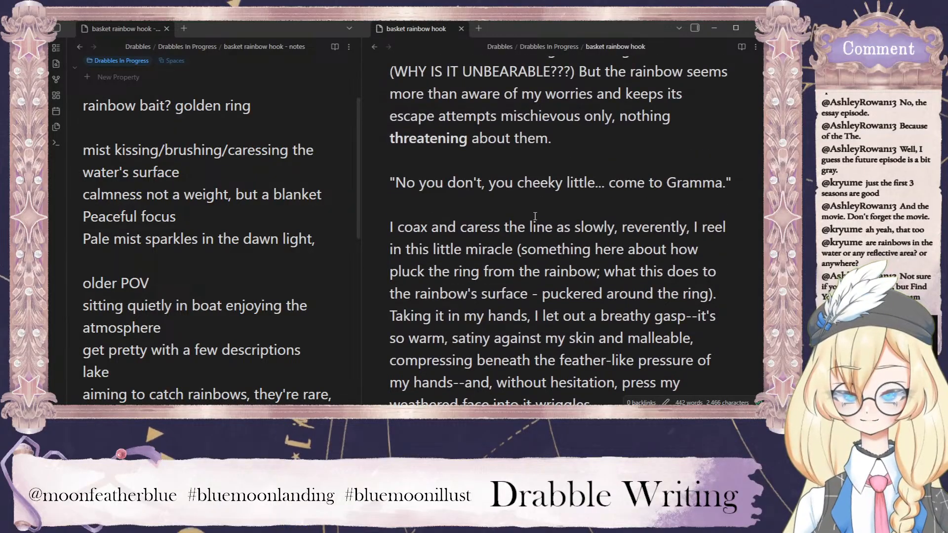
scroll(538, 222, "up", 6)
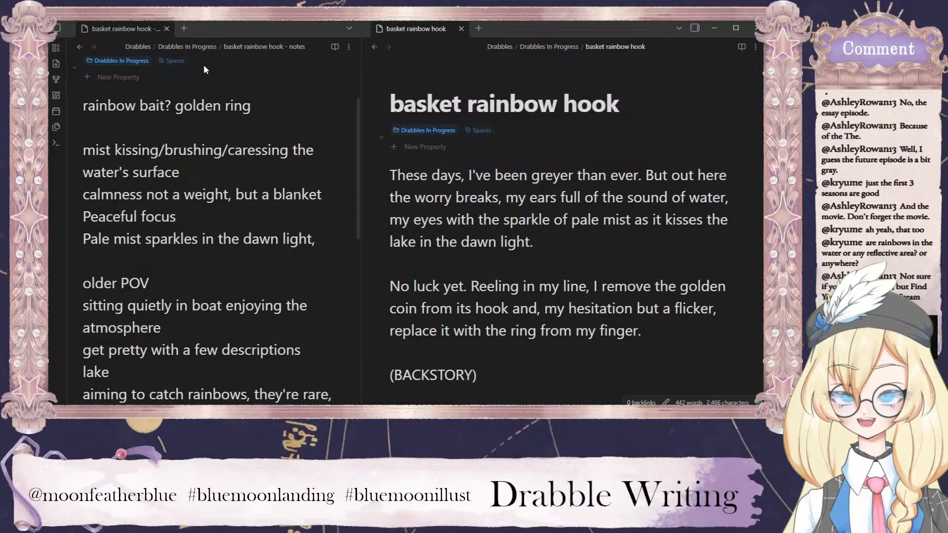
left_click(203, 46)
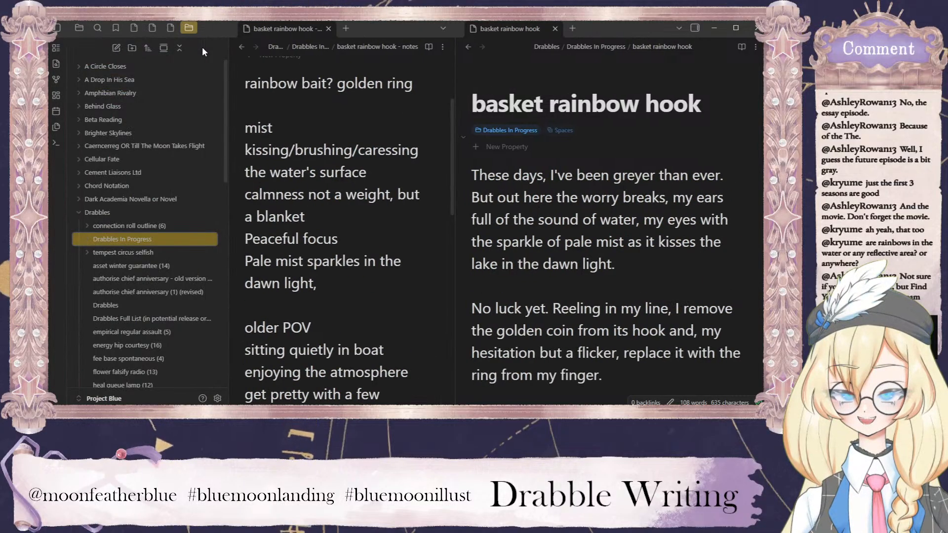
left_click(57, 48)
left_click(55, 29)
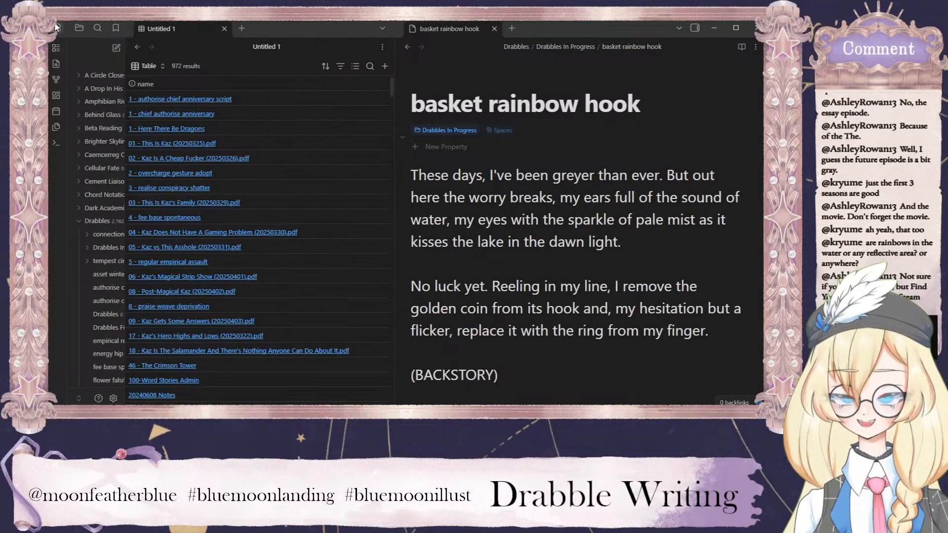
left_click(167, 28)
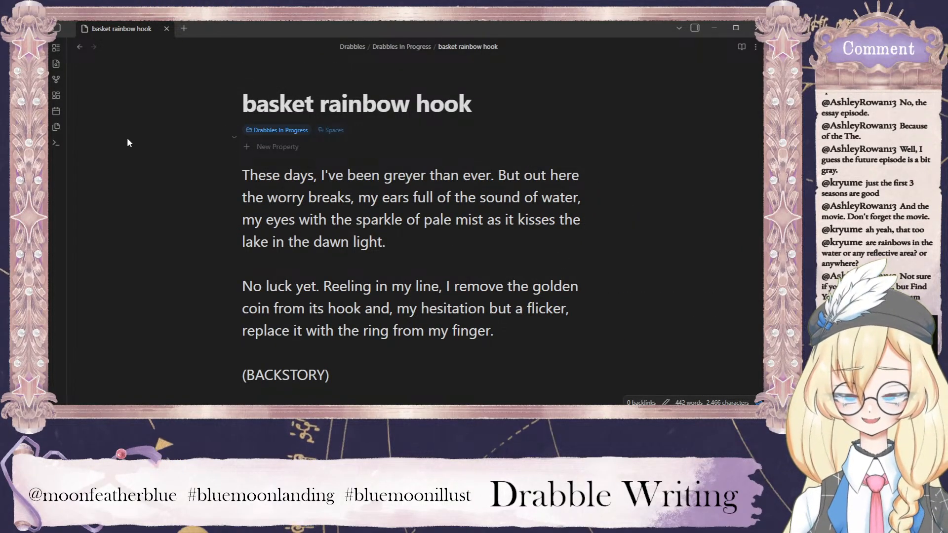
Go back from the drabble note to the Drabbles In Progress folder page.
left_click(55, 29)
left_click(56, 30)
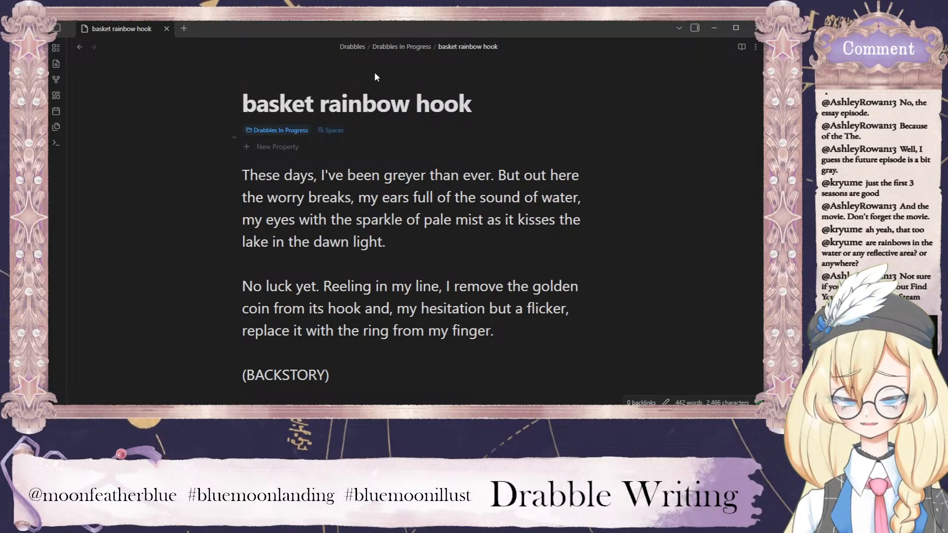
left_click(79, 47)
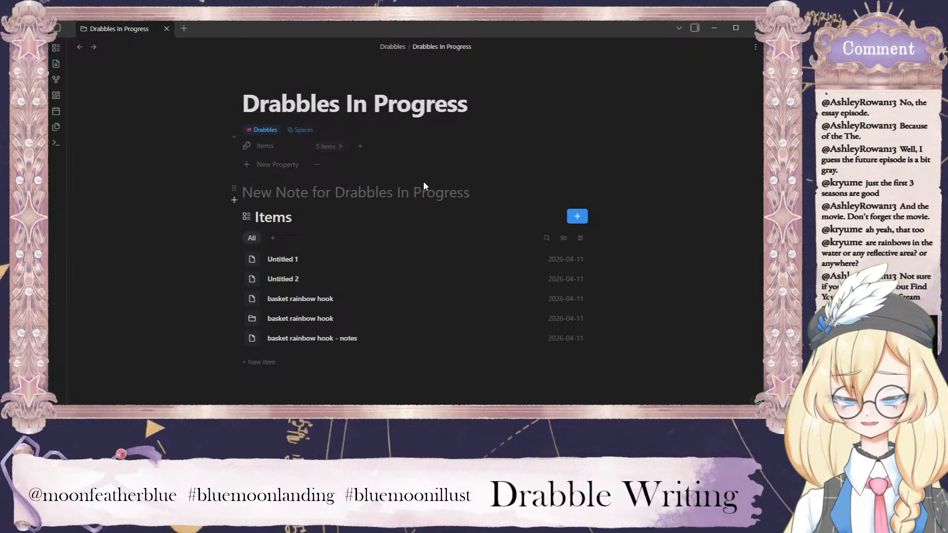
Check the Untitled 1 note and return to the Drabbles In Progress folder page.
left_click(284, 258)
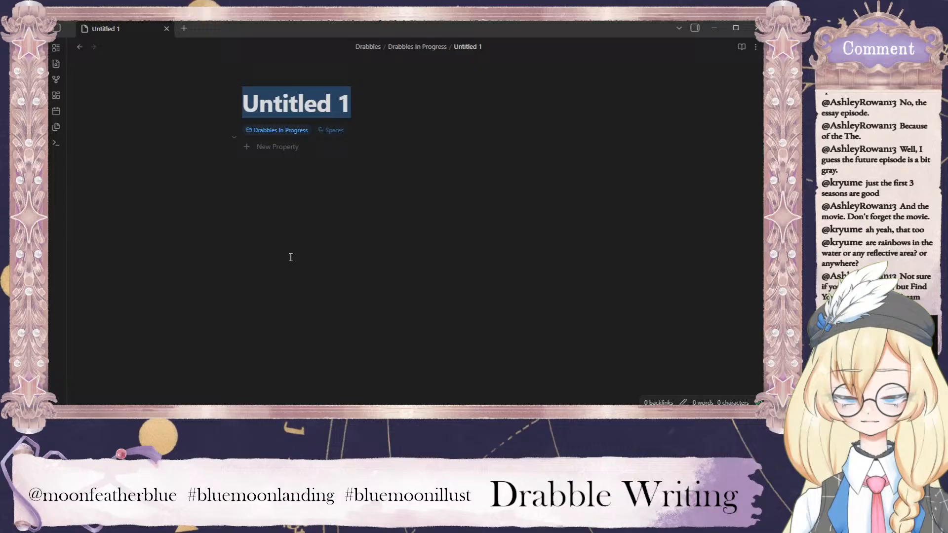
left_click(341, 179)
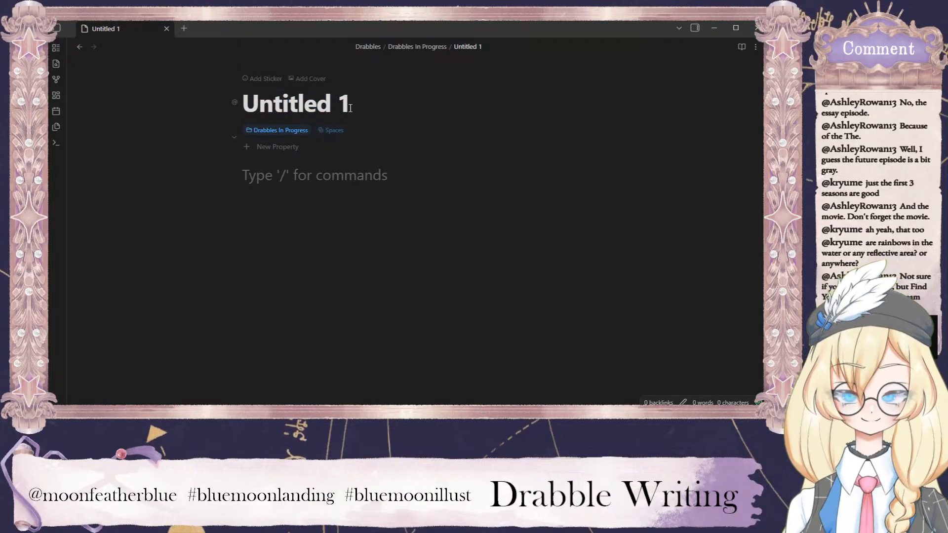
left_click_drag(350, 107, 230, 109)
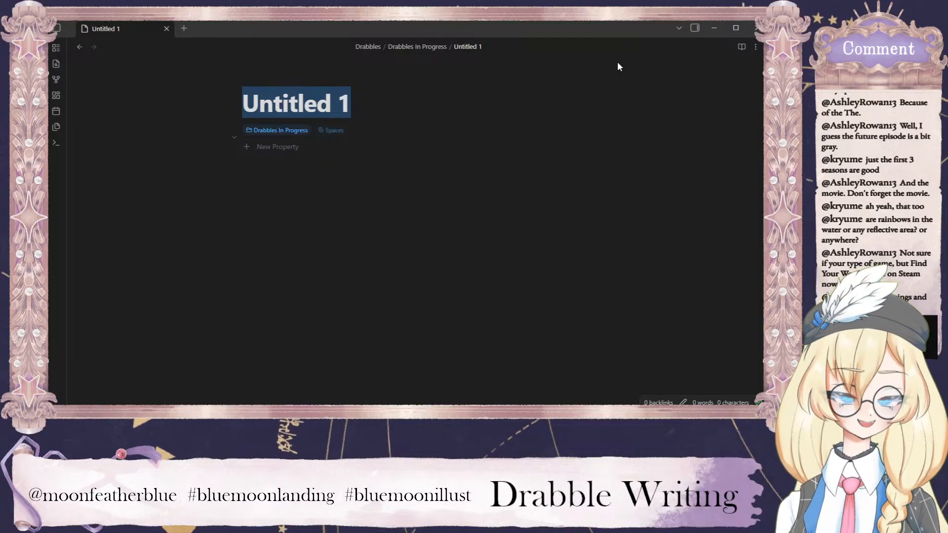
left_click(79, 48)
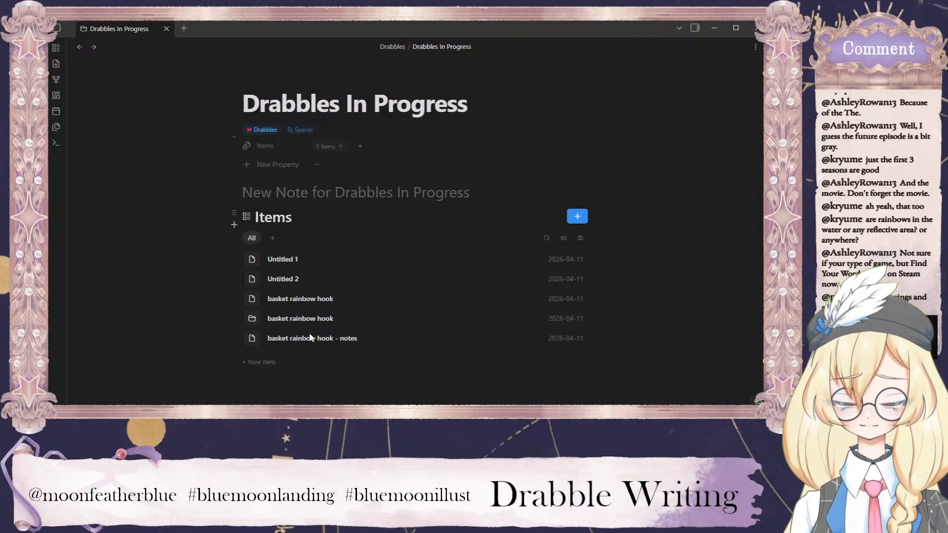
Open the basket rainbow hook note and review its opening paragraphs down to the (BACKSTORY) placeholder.
left_click(316, 299)
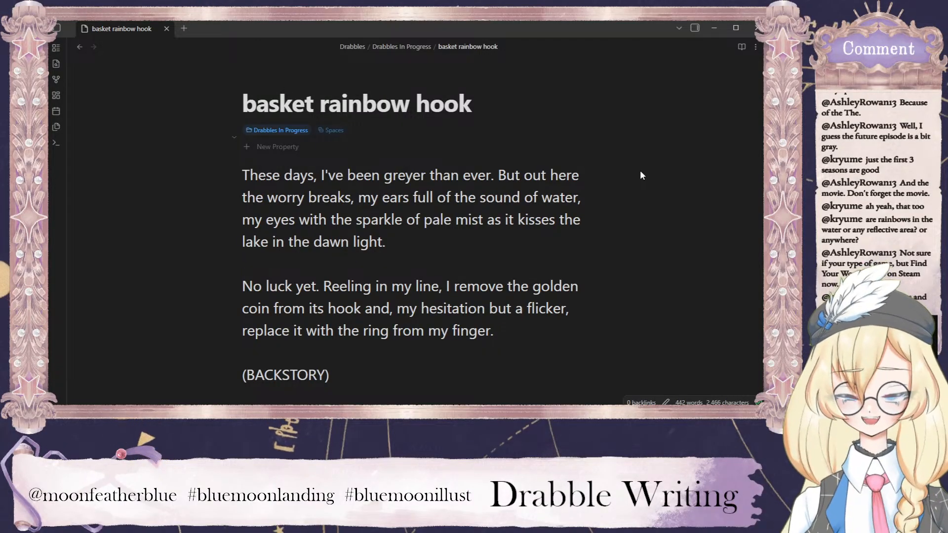
left_click(525, 176)
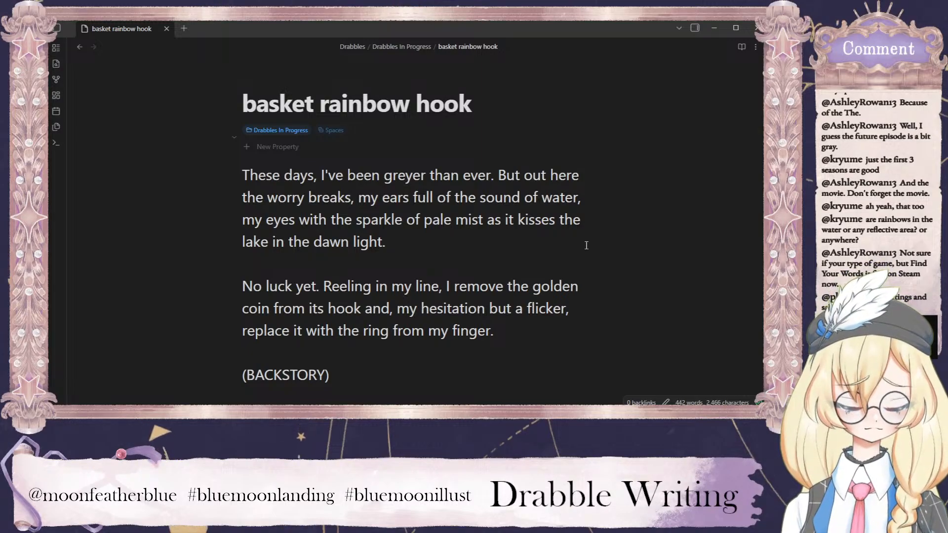
left_click_drag(330, 376, 232, 292)
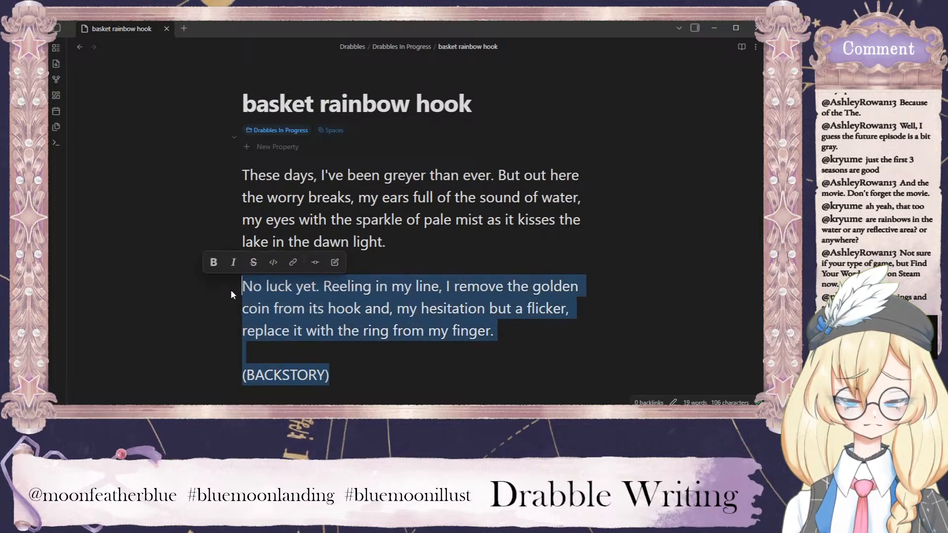
left_click(521, 330)
Change "my eye" to "my greyed vision" in the line about colour catching the edge of sight.
scroll(522, 316, "down", 6)
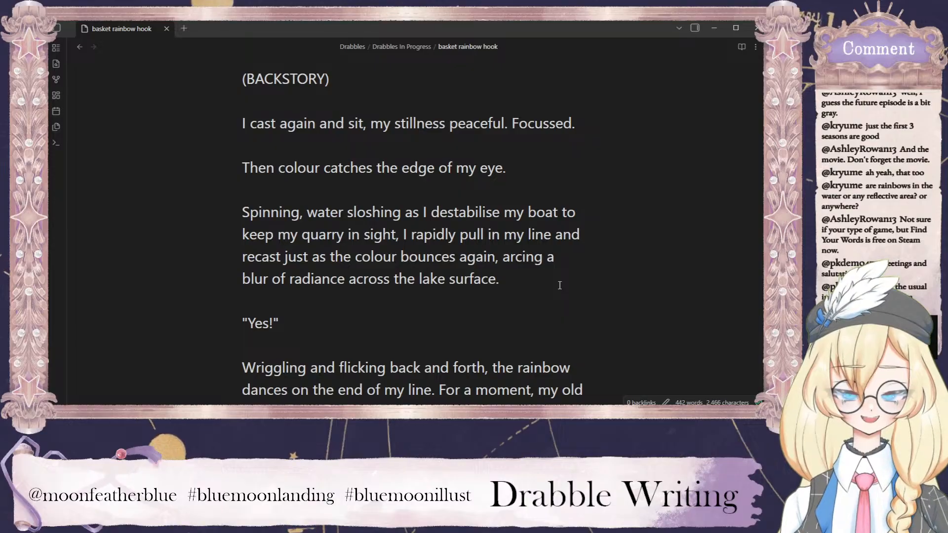
left_click_drag(506, 168, 482, 167)
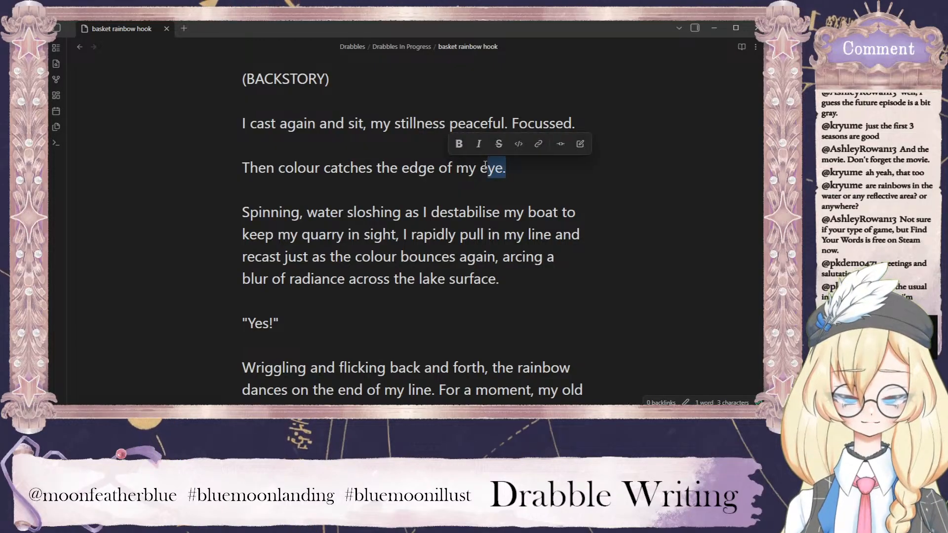
type("visio")
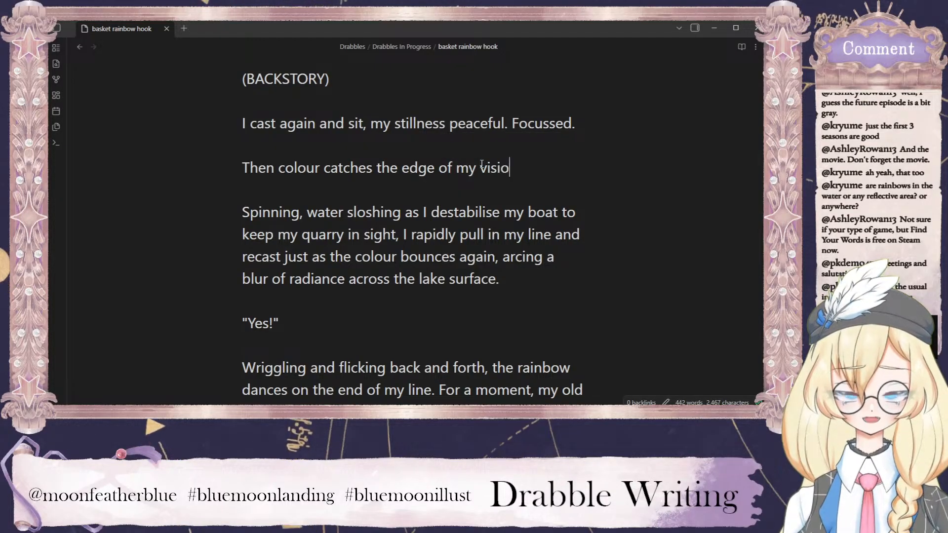
type("n.")
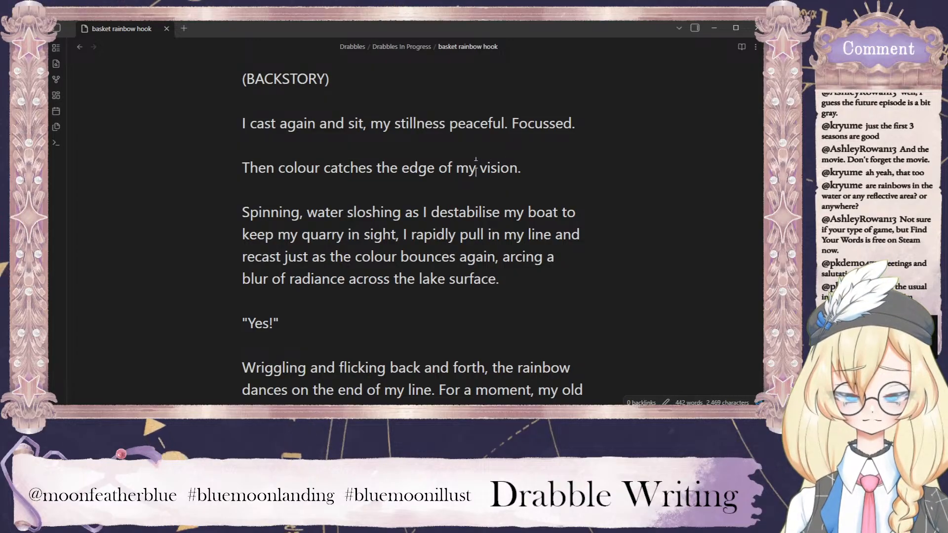
type(" gr")
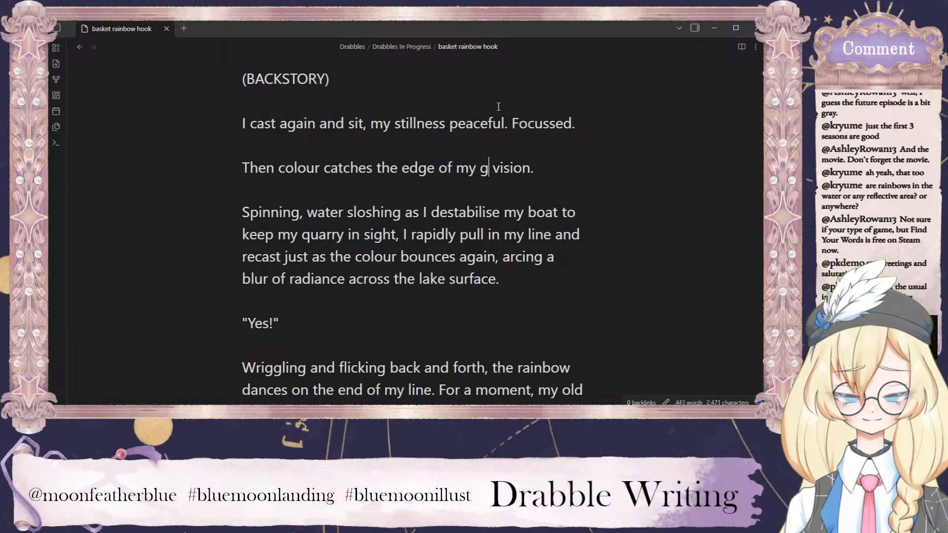
type("eyed")
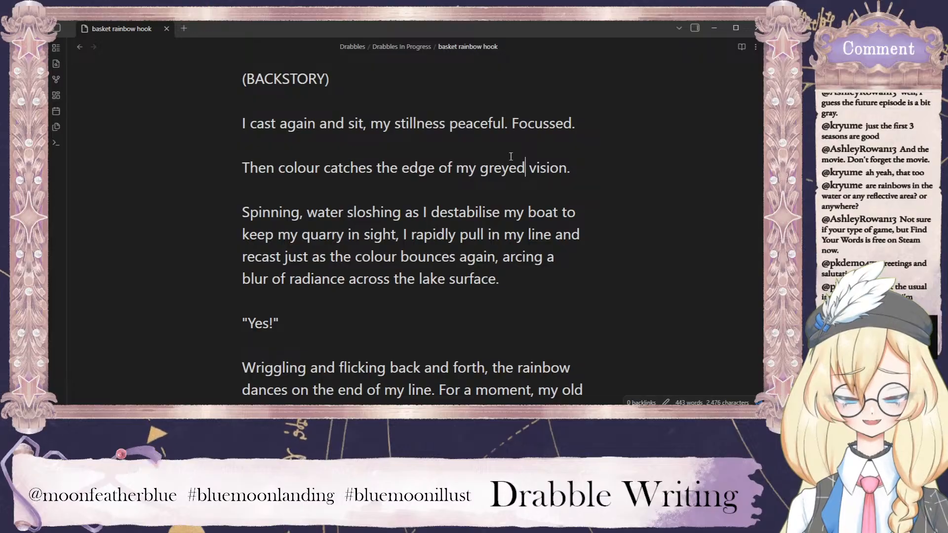
Make the word "greyed" bold in the line about colour catching the edge of vision.
double_click(501, 174)
key("ctrl+b")
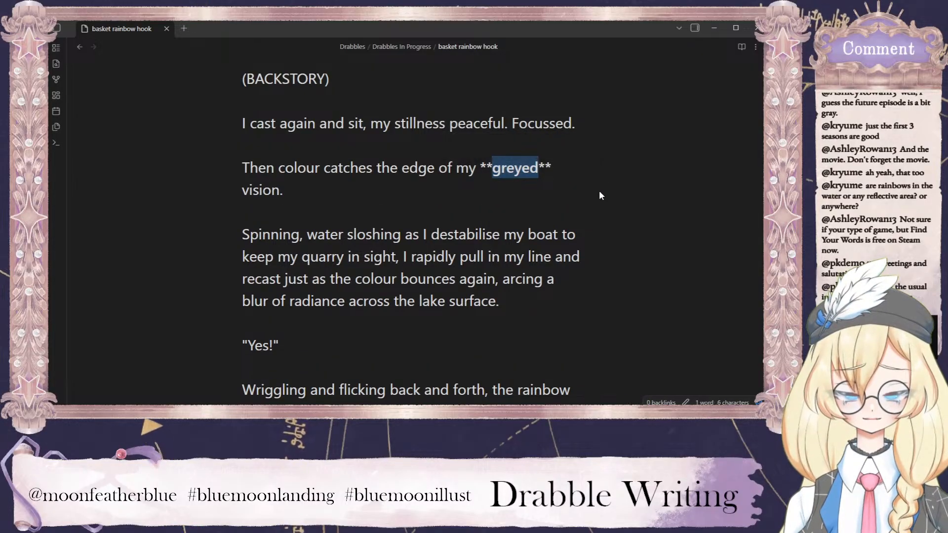
left_click(552, 236)
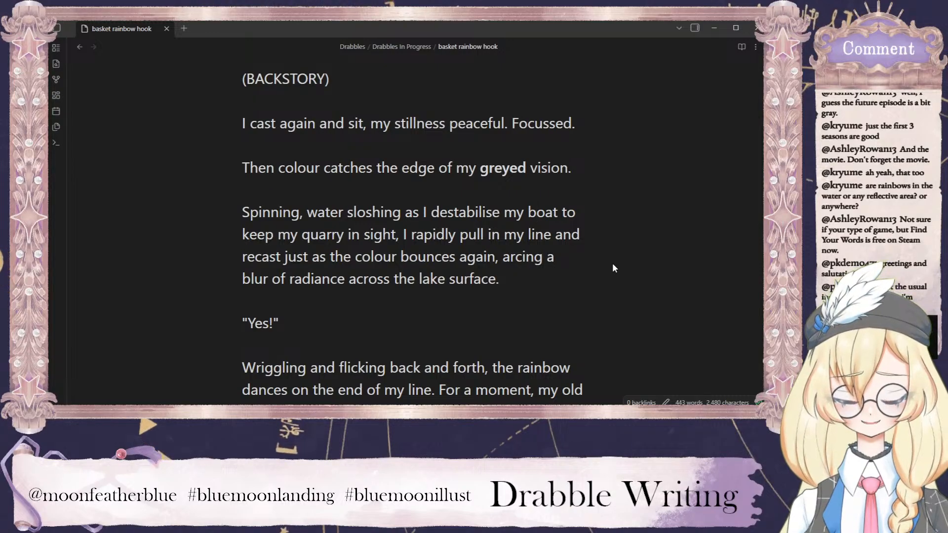
Review the repeated "my" in the boat paragraph, the (WHY IS IT UNBEARABLE???) placeholder and the bolded word "threatening".
left_click(288, 236)
double_click(288, 236)
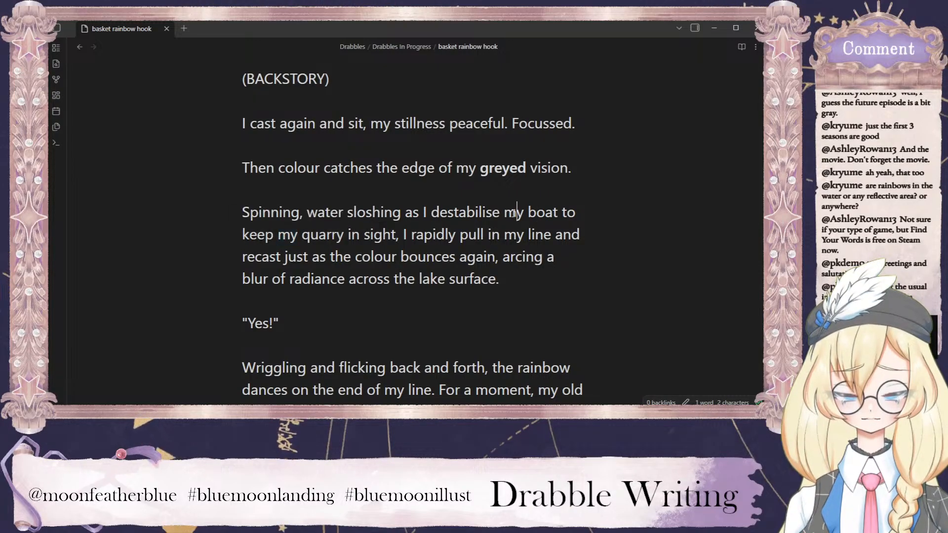
double_click(513, 212)
double_click(513, 236)
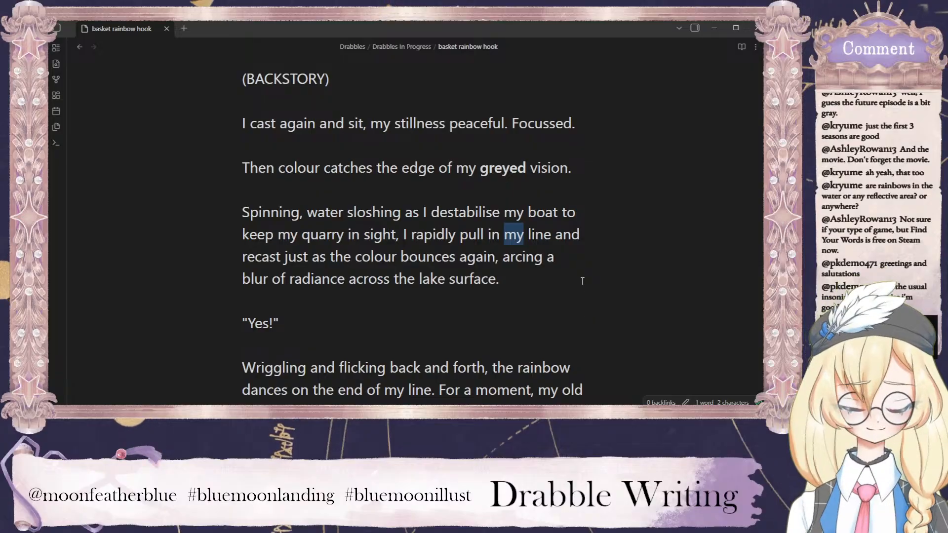
scroll(589, 285, "down", 5)
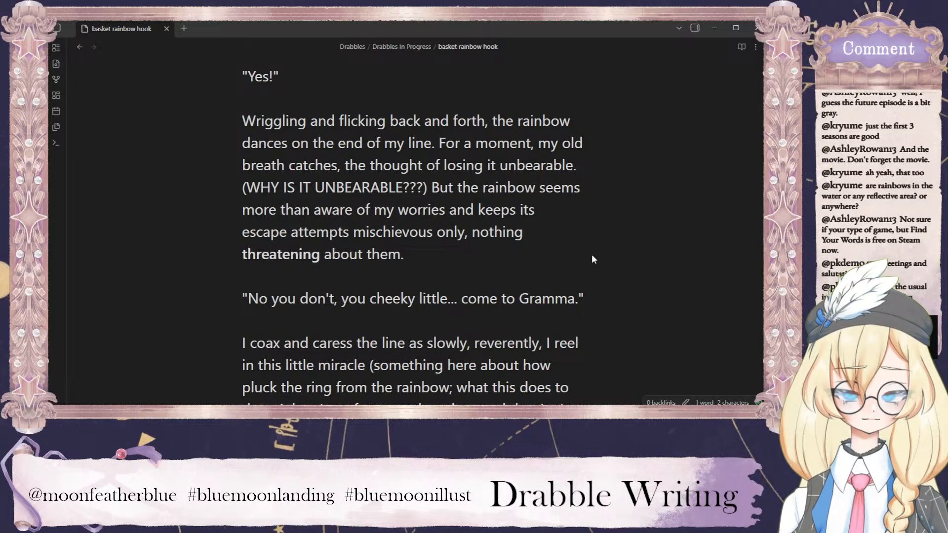
left_click_drag(428, 188, 246, 188)
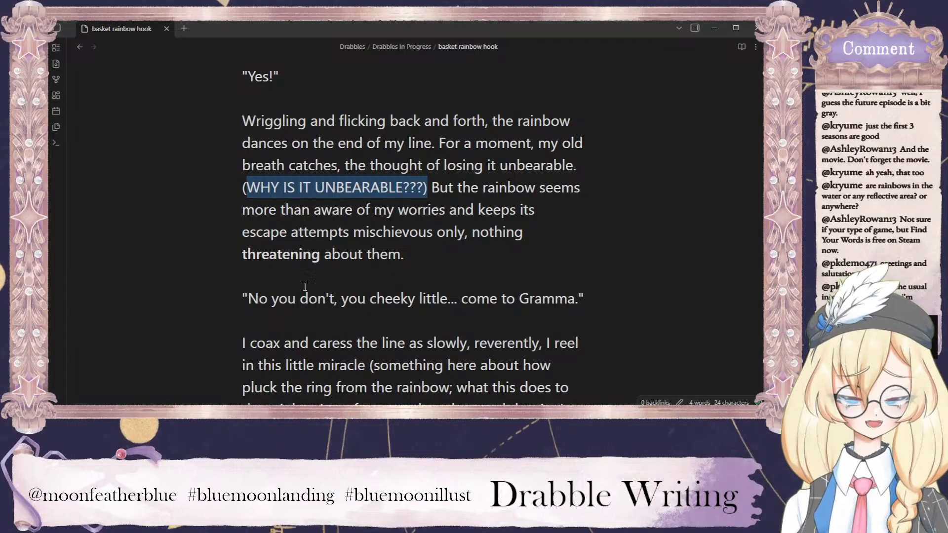
left_click_drag(320, 255, 232, 262)
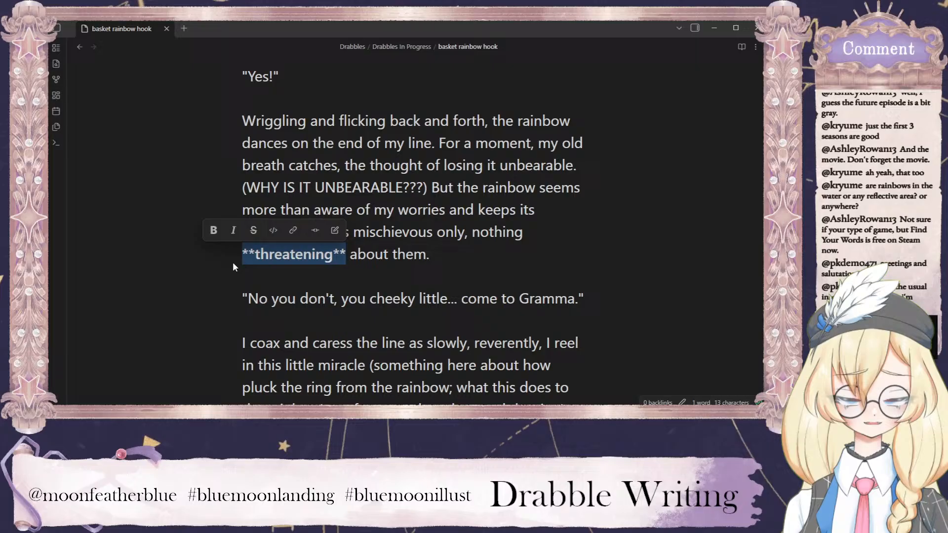
left_click(483, 255)
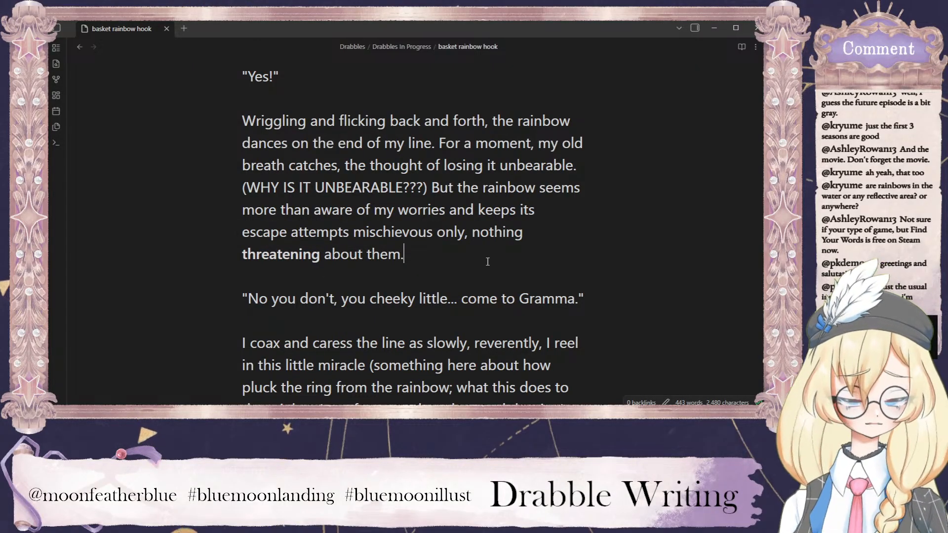
Make the word "reverently" bold in the paragraph beginning "I coax and caress the line".
scroll(494, 227, "down", 2)
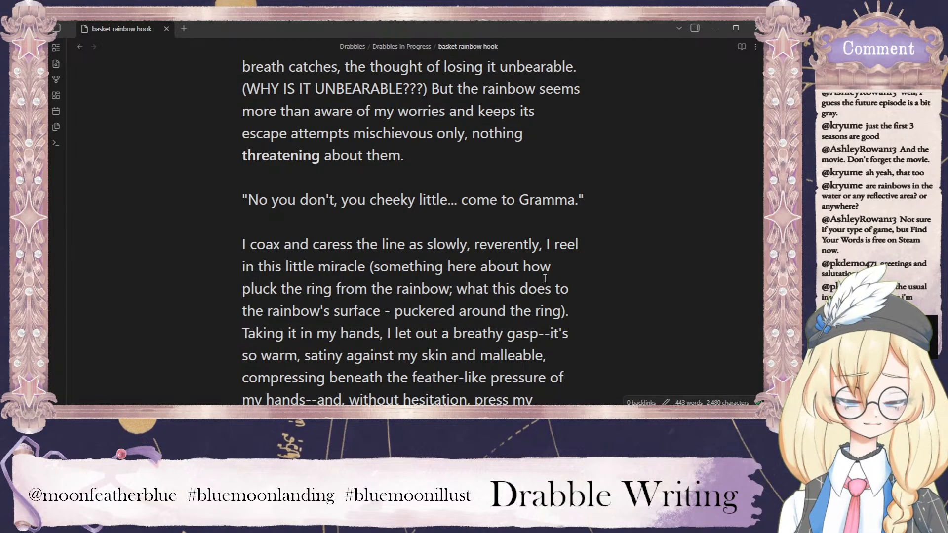
triple_click(511, 247)
left_click(512, 246)
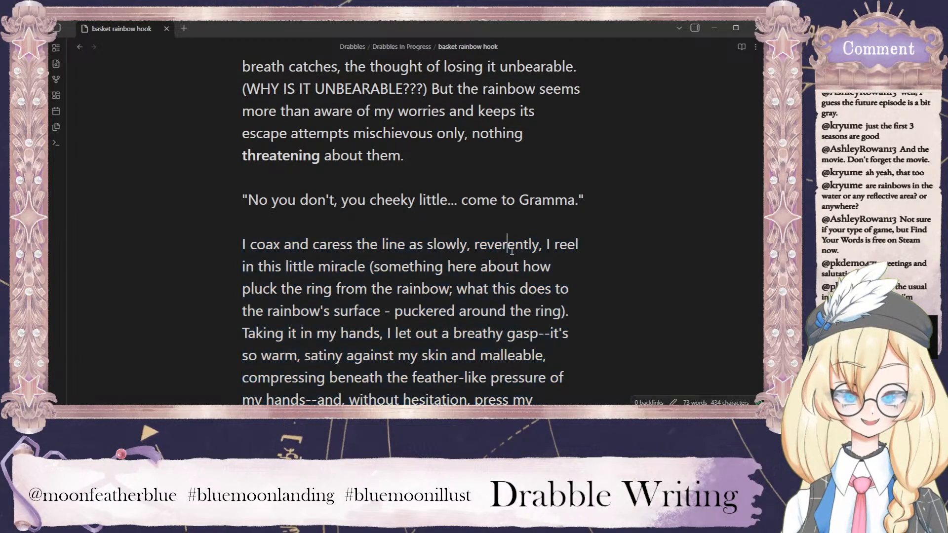
double_click(539, 245)
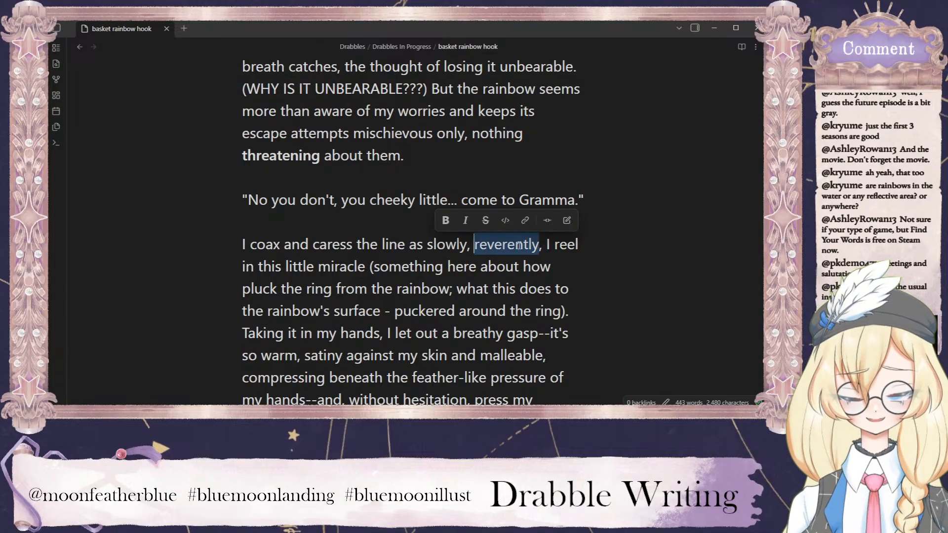
key("ctrl+b")
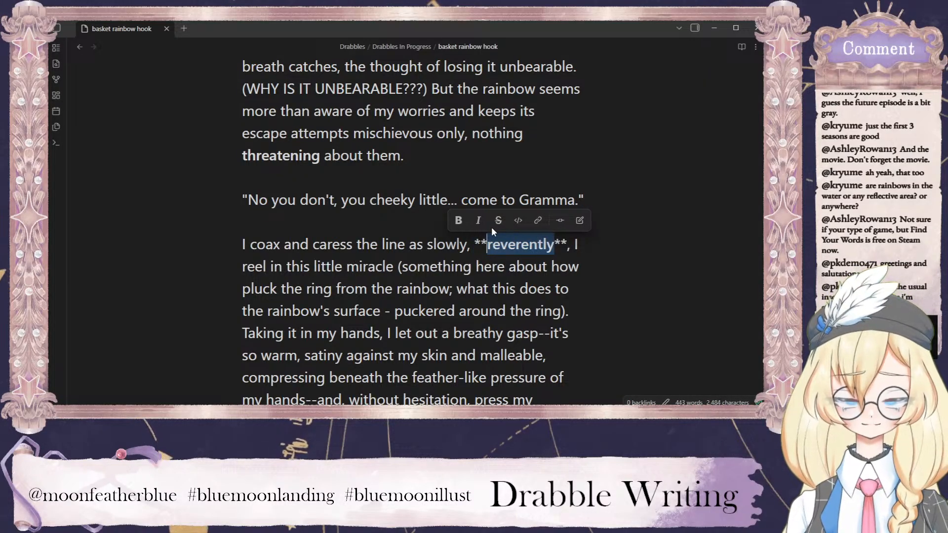
left_click(509, 289)
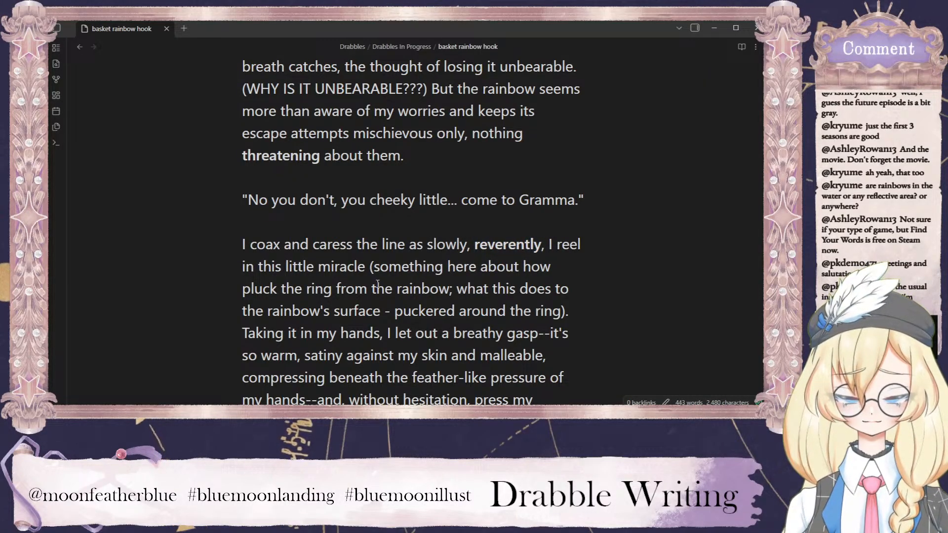
Review the ring placeholder and the gasp sentence, and bold "Wriggling" at the start of the paragraph where the rainbow dances on the line.
left_click_drag(374, 269, 565, 311)
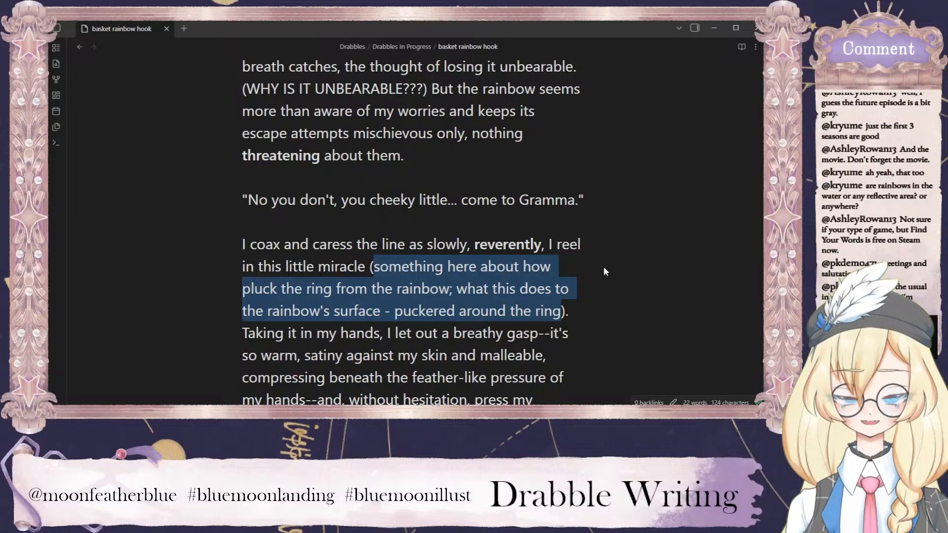
scroll(542, 222, "down", 2)
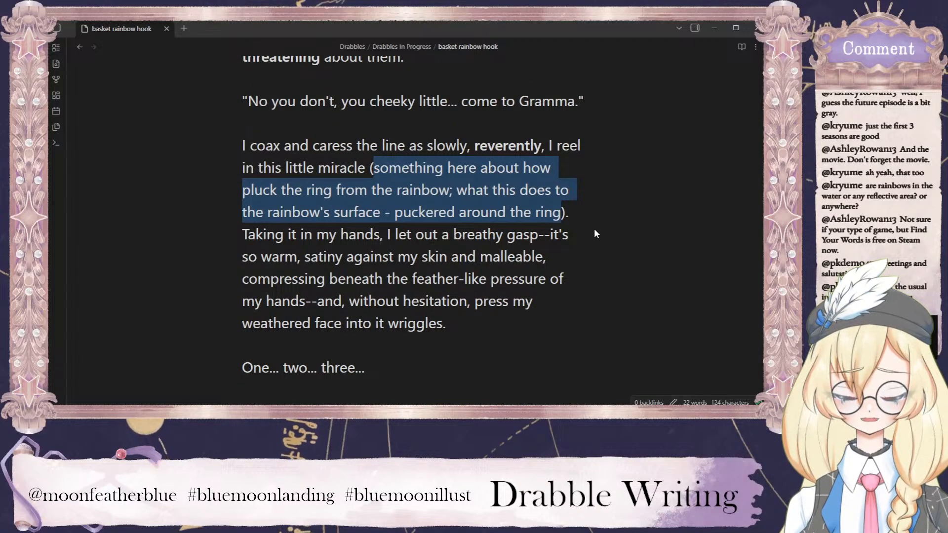
left_click_drag(544, 238, 388, 237)
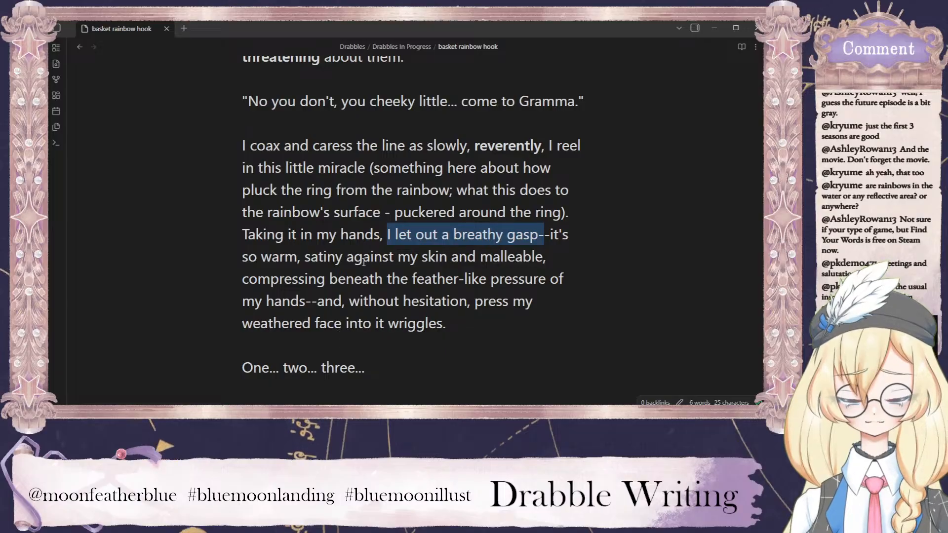
left_click(417, 329)
scroll(411, 313, "up", 5)
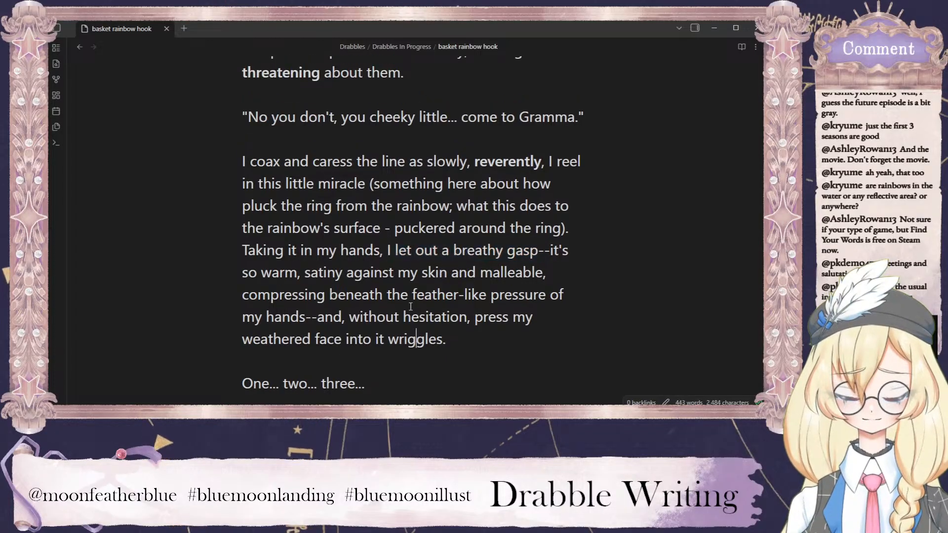
double_click(283, 176)
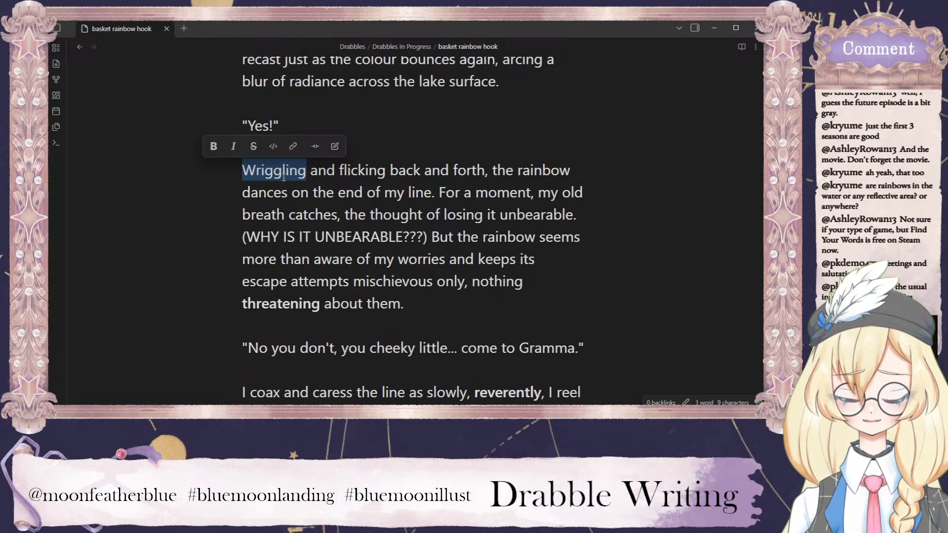
key("ctrl+b")
left_click(416, 200)
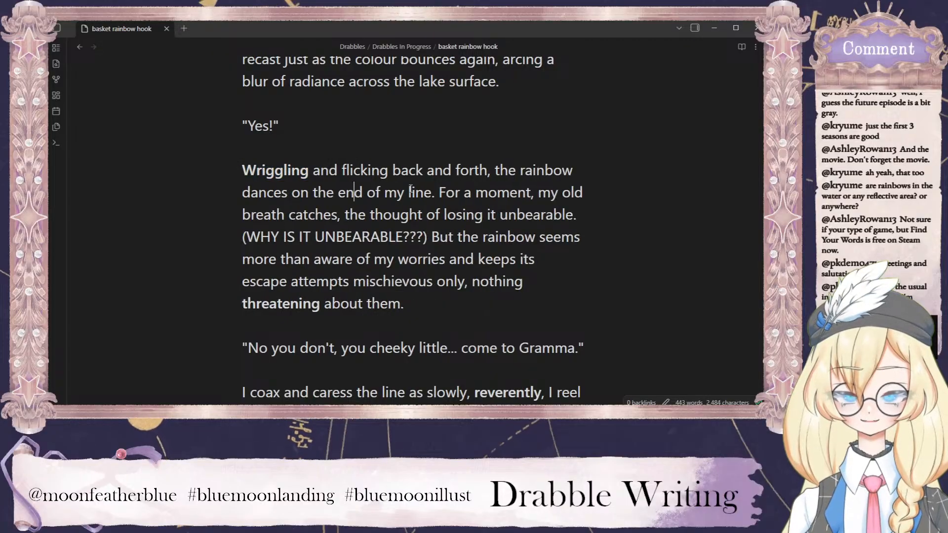
Reread the drabble from the "weathered face" sentence to the paragraph placing the rainbow in the reed basket.
scroll(416, 200, "down", 6)
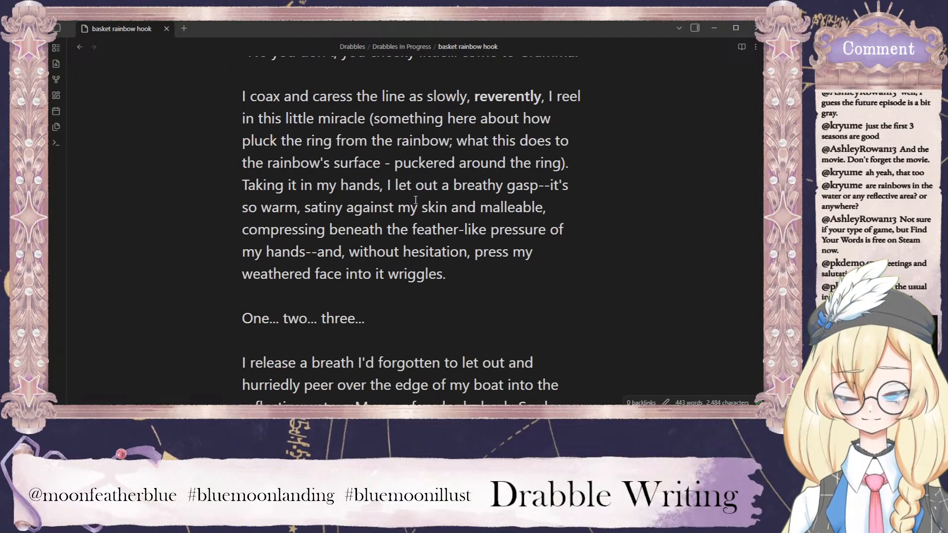
left_click(448, 282)
scroll(491, 248, "down", 2)
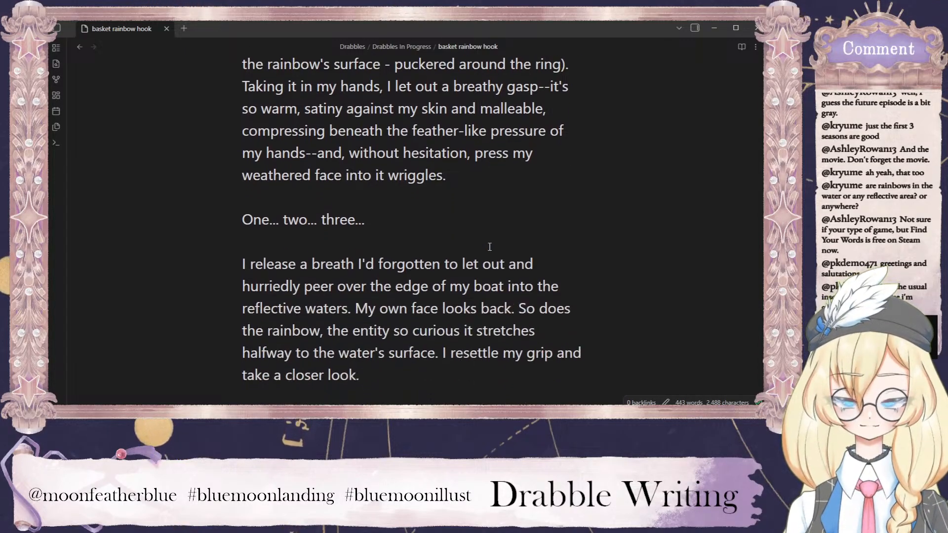
scroll(514, 232, "down", 2)
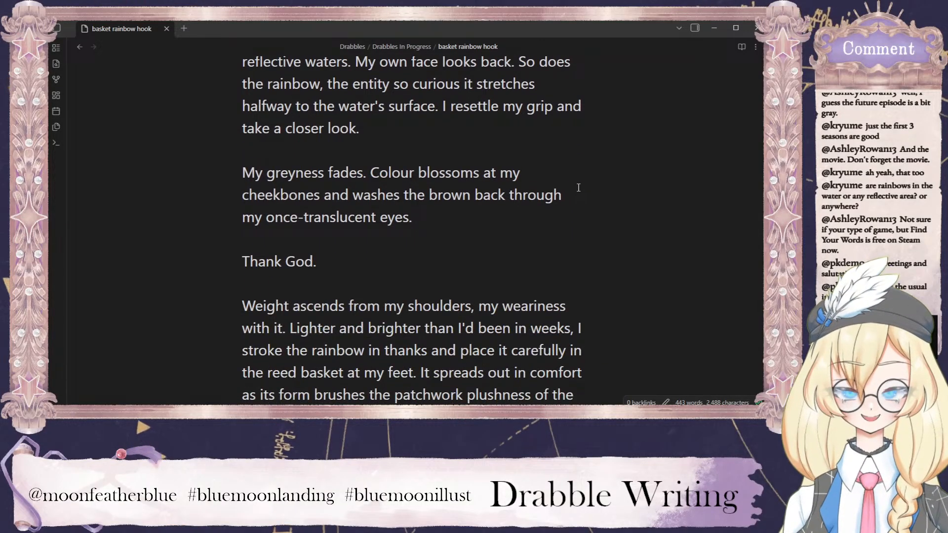
Reword the end of the reed basket paragraph from "I'd lined it with" to "with which I'd lined it".
scroll(559, 178, "down", 3)
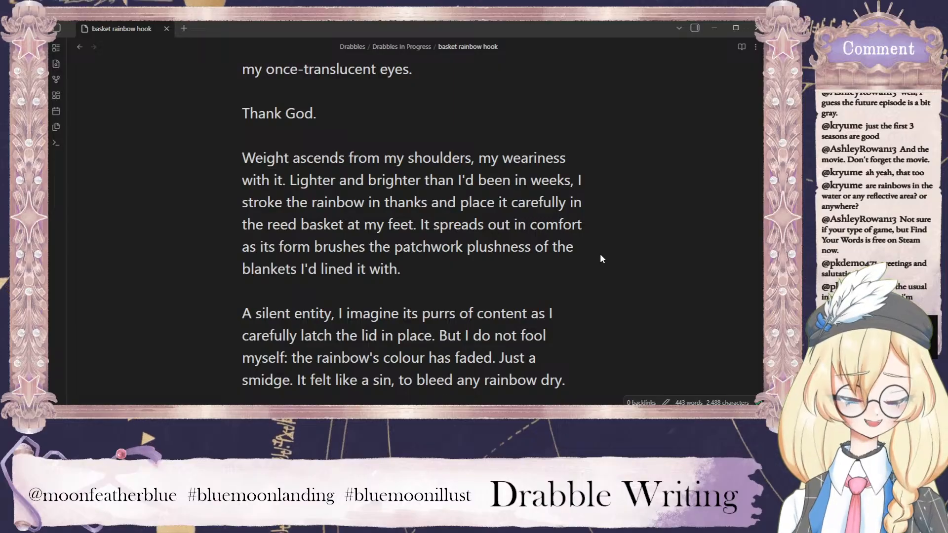
scroll(600, 213, "down", 2)
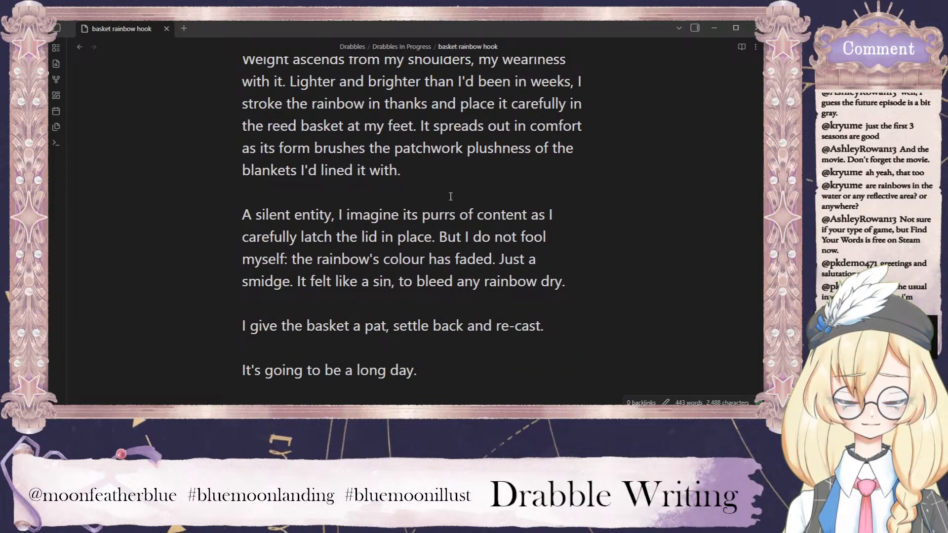
left_click_drag(397, 170, 381, 170)
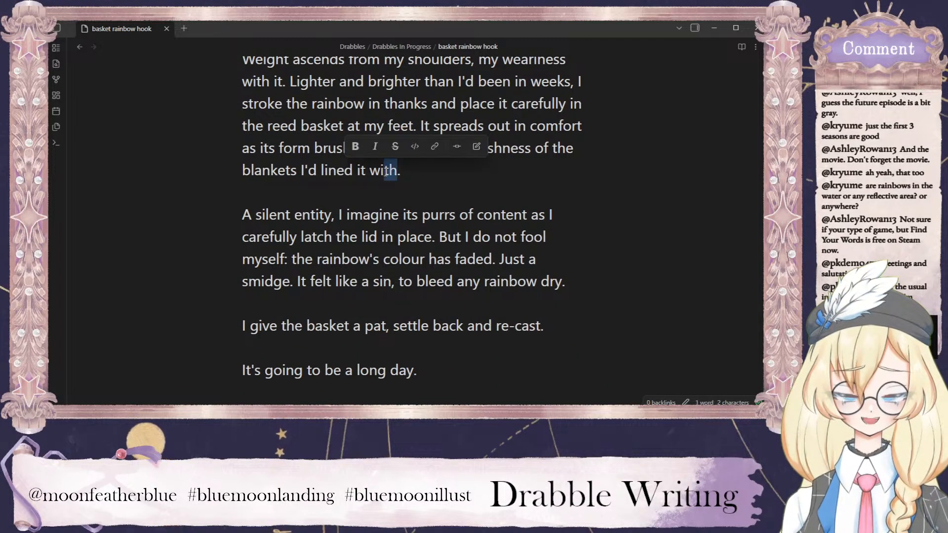
left_click(412, 178)
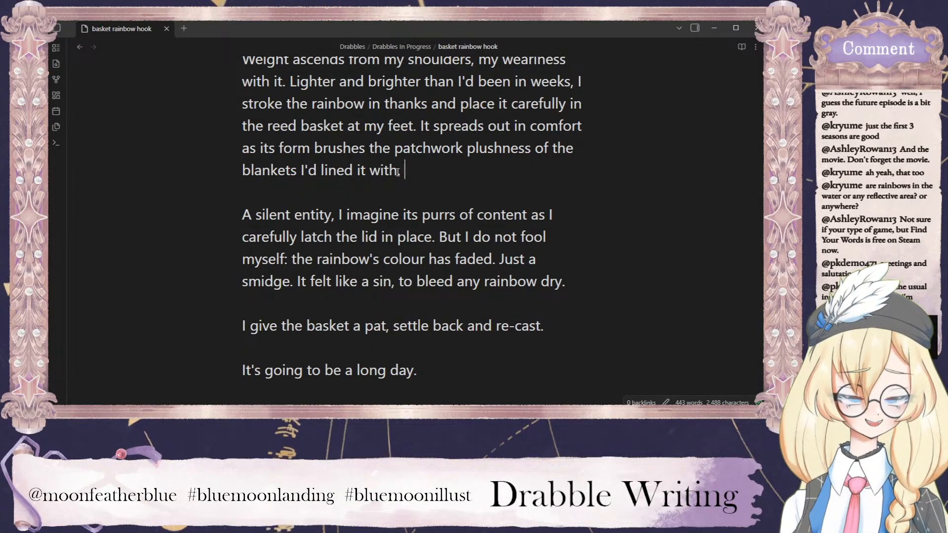
left_click_drag(398, 171, 299, 170)
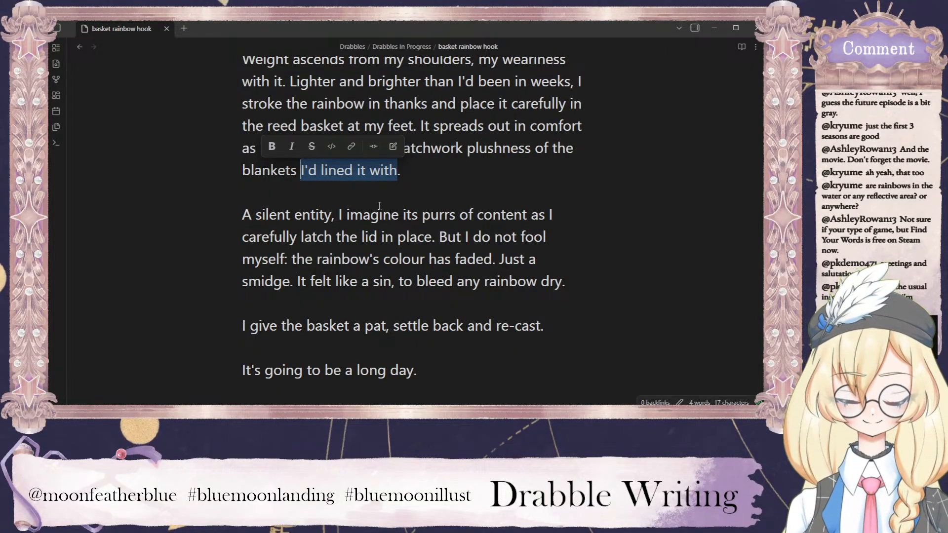
type("with which I'd l")
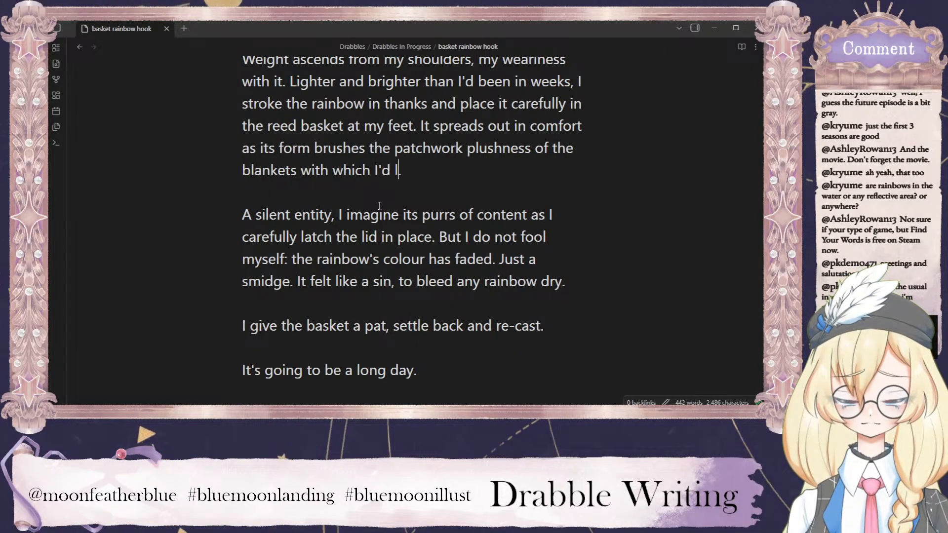
type("ined ")
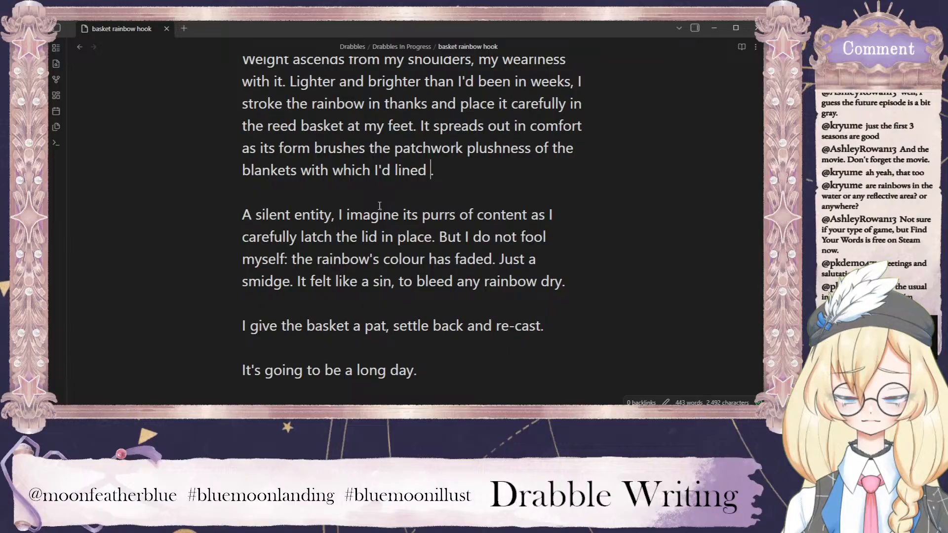
type("it")
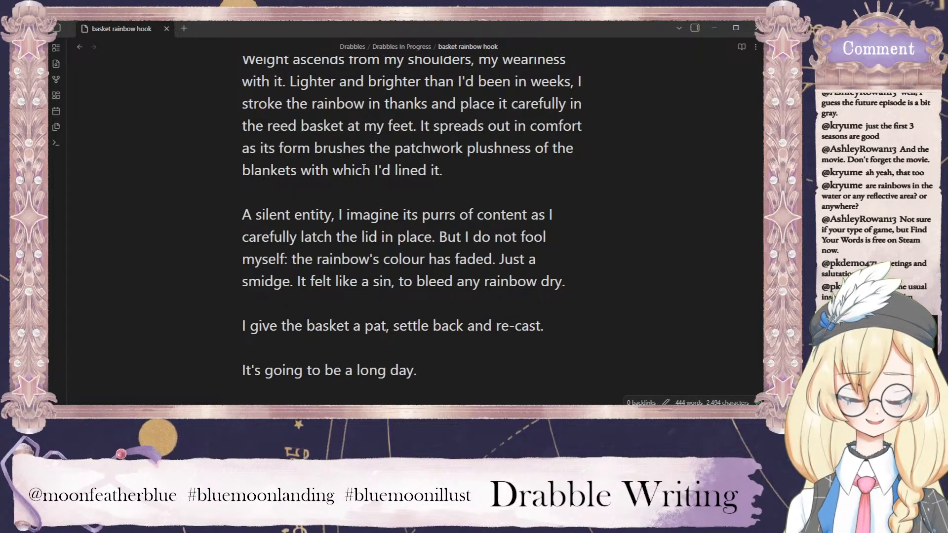
left_click(440, 170)
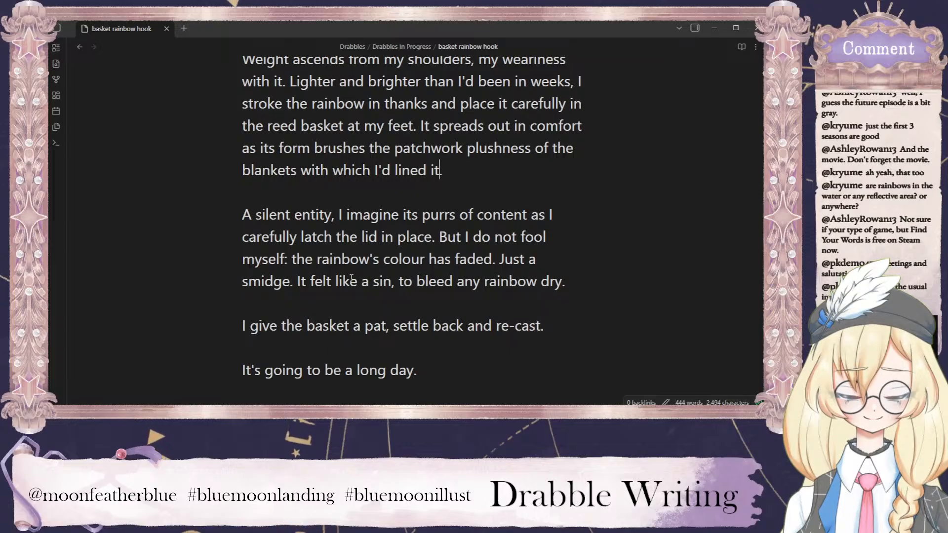
Replace "It felt like a sin" with "Such a sin" in the sentence about bleeding any rainbow dry.
left_click_drag(391, 281, 298, 280)
type("Such a sin")
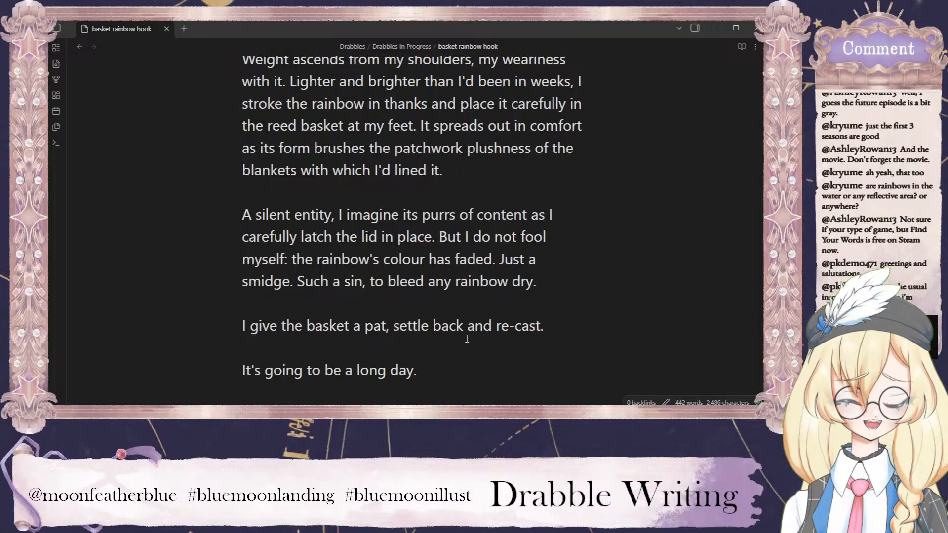
left_click(434, 343)
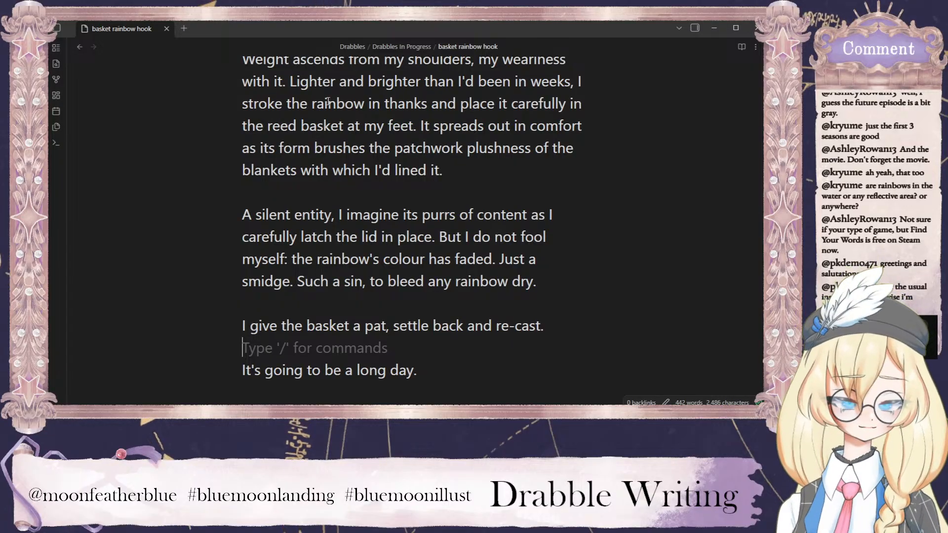
Return to the Drabbles In Progress folder and open the Untitled 1 note.
left_click(81, 48)
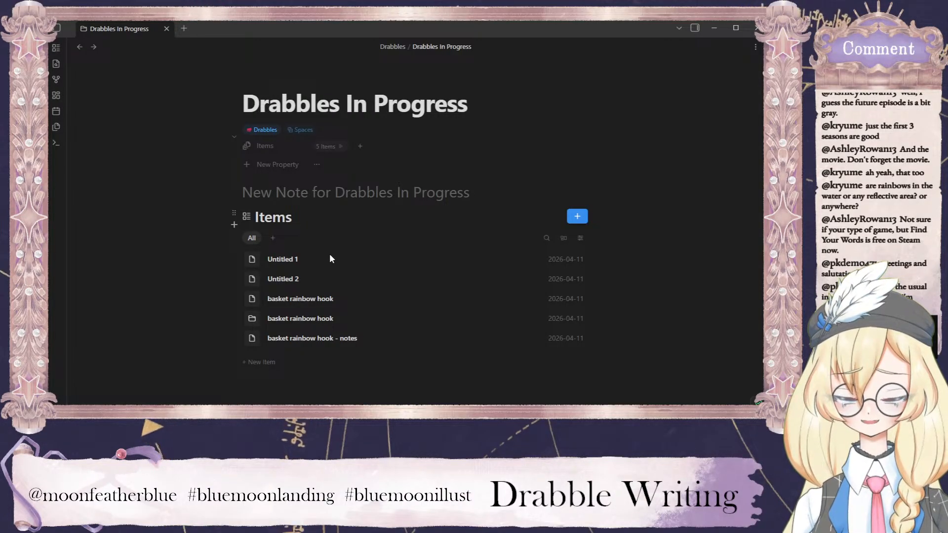
left_click(298, 257)
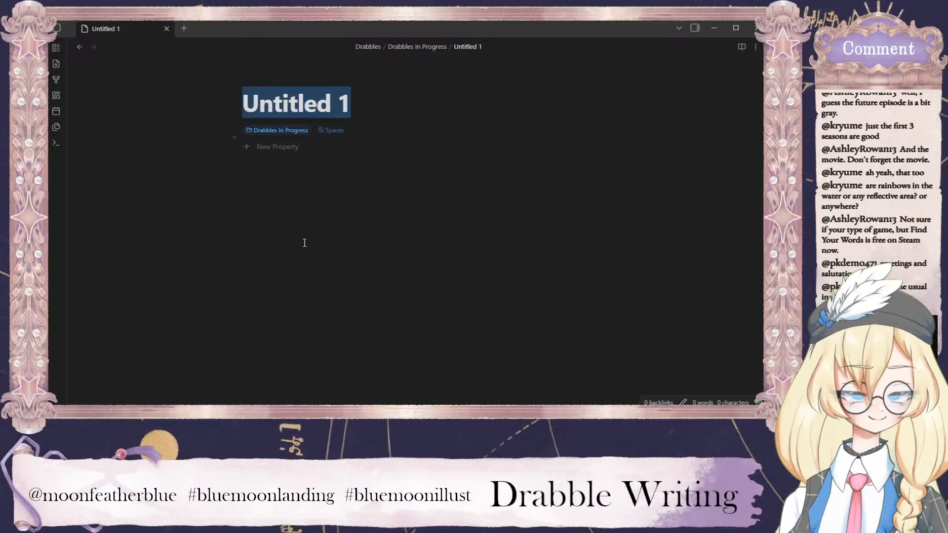
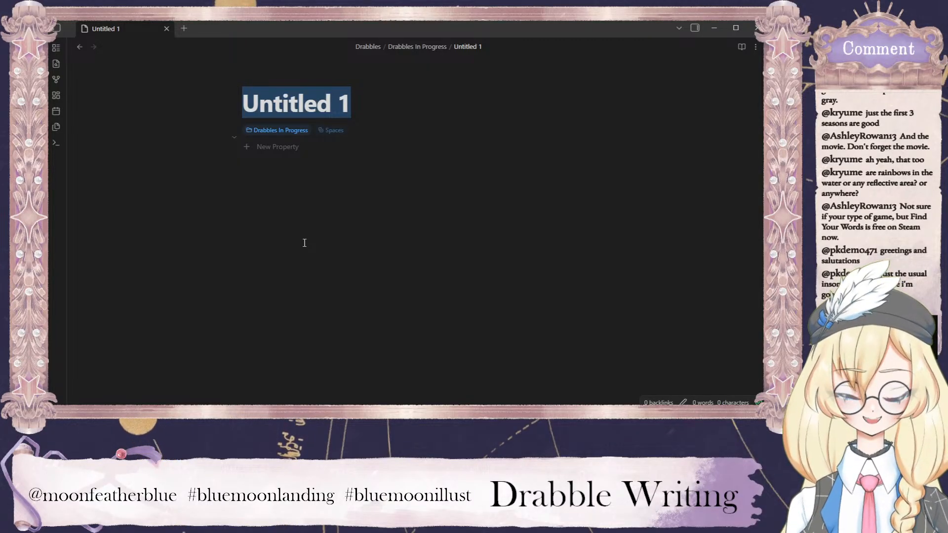
Title the Untitled 1 note "myriad mask ballad smog".
type("myriad")
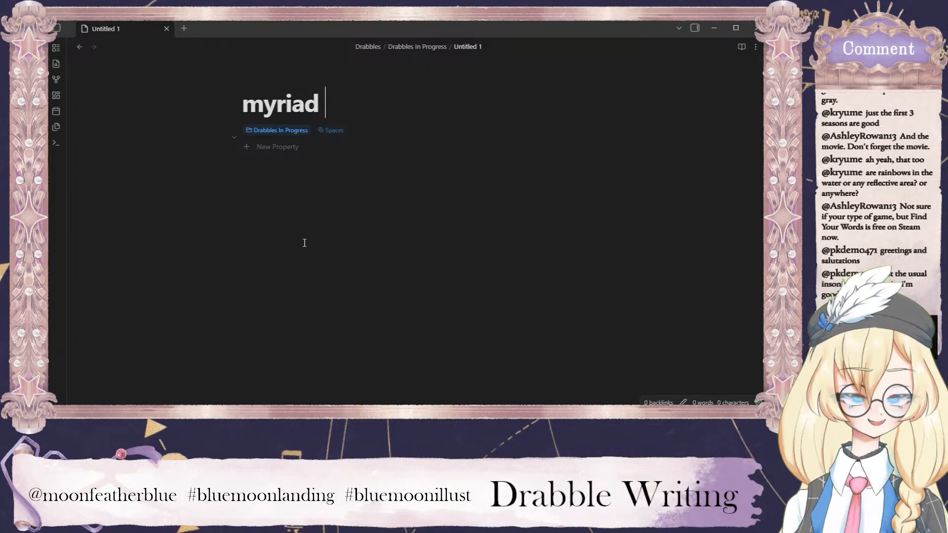
type("maks")
key("BackSpace")
key("BackSpace")
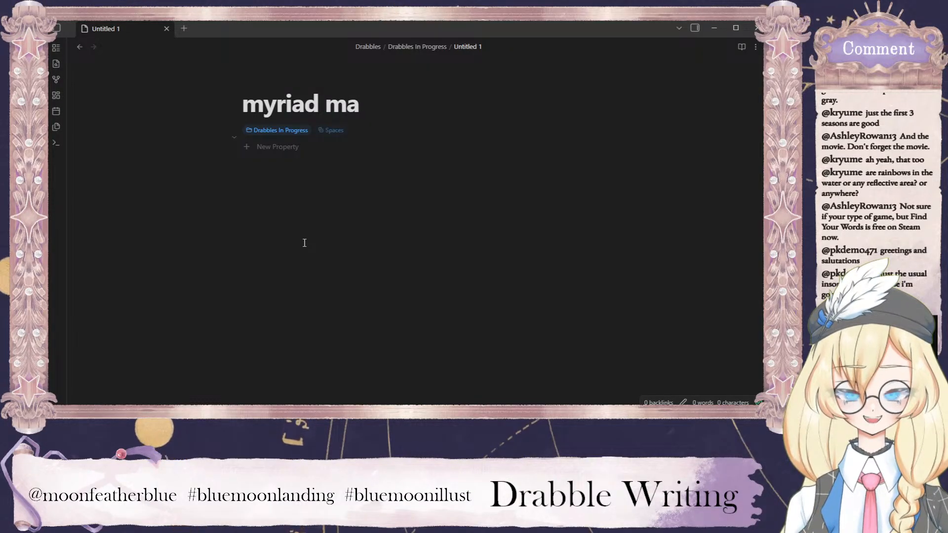
type("sk")
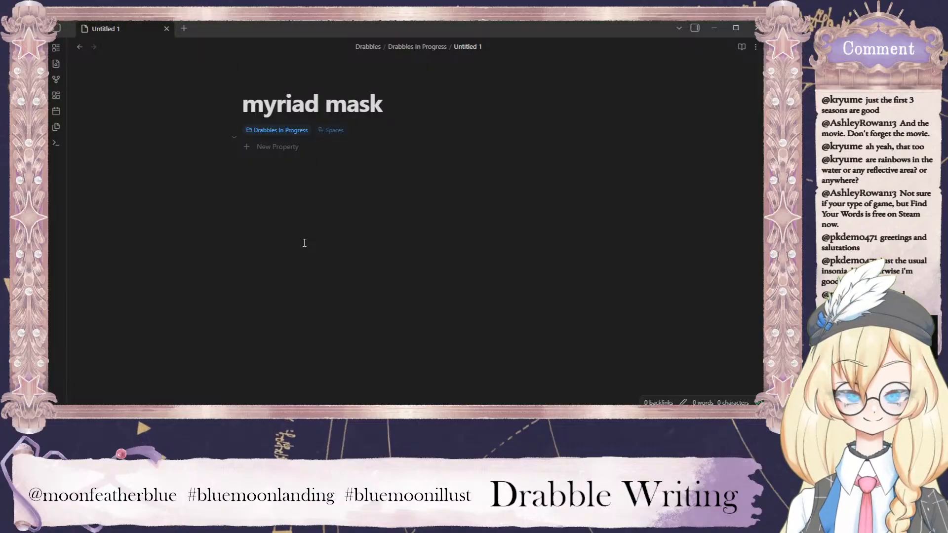
type("ballad")
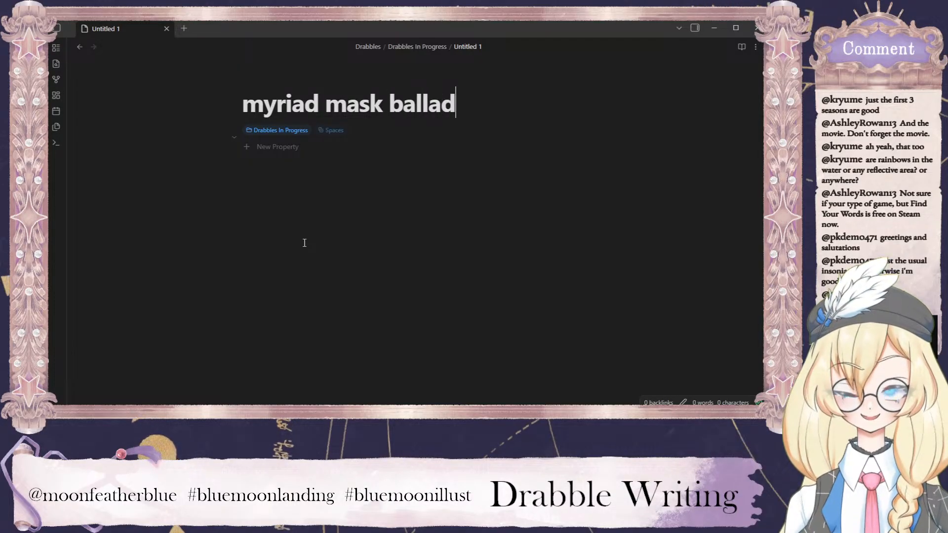
key("Return")
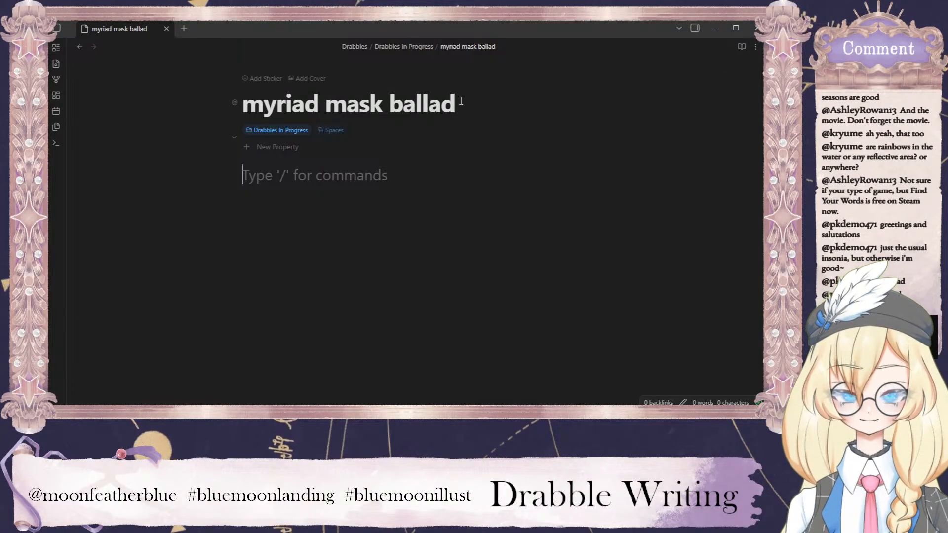
left_click(563, 108)
type("sm")
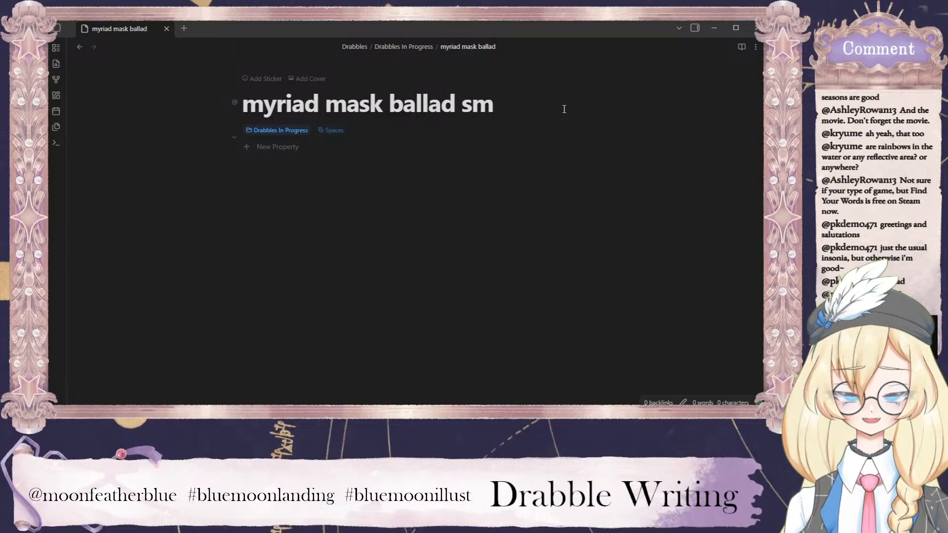
type("og")
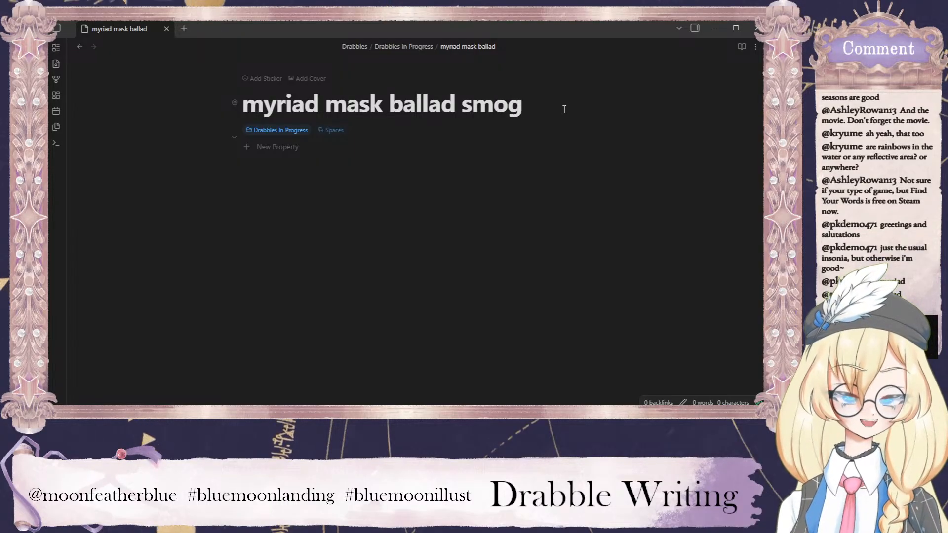
Try to open the Untitled 2 note in a split pane beside the myriad mask ballad smog note.
left_click(756, 47)
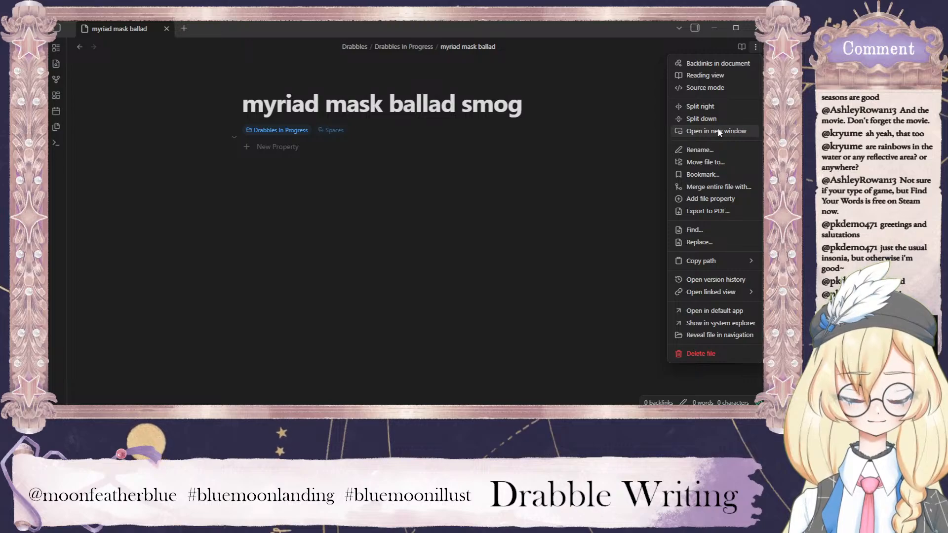
left_click(713, 105)
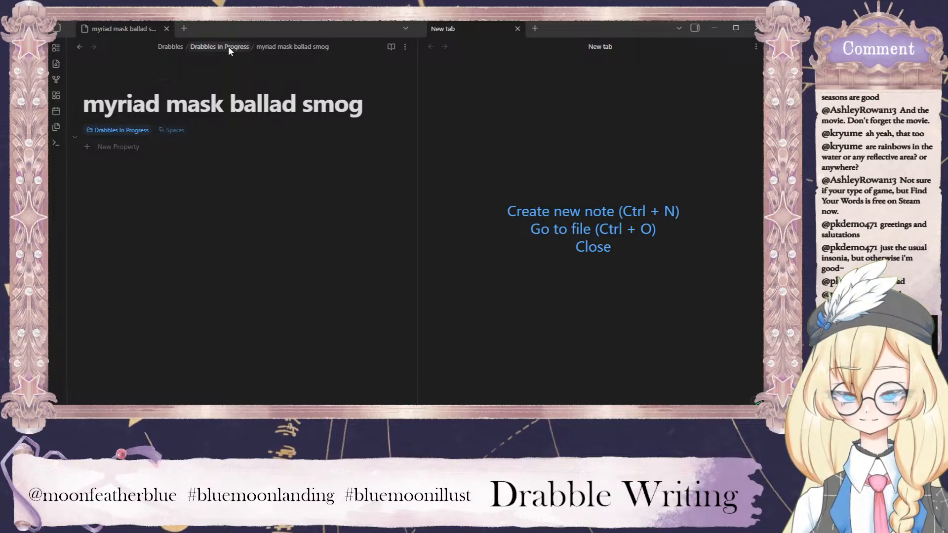
left_click(181, 28)
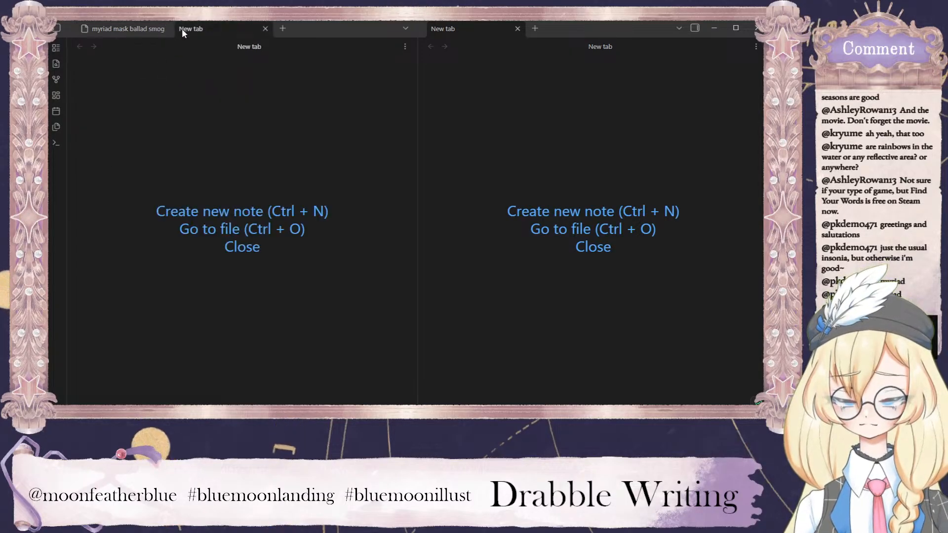
left_click(265, 28)
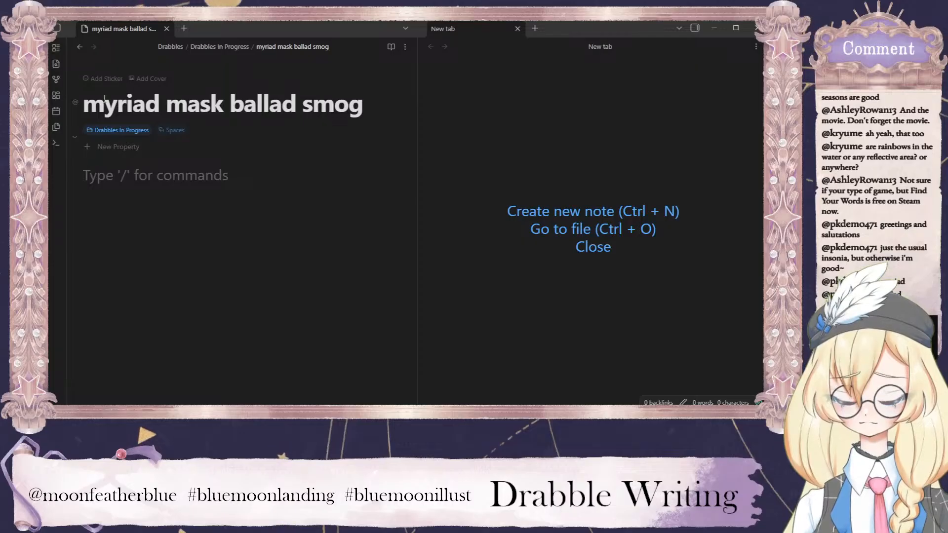
left_click(79, 47)
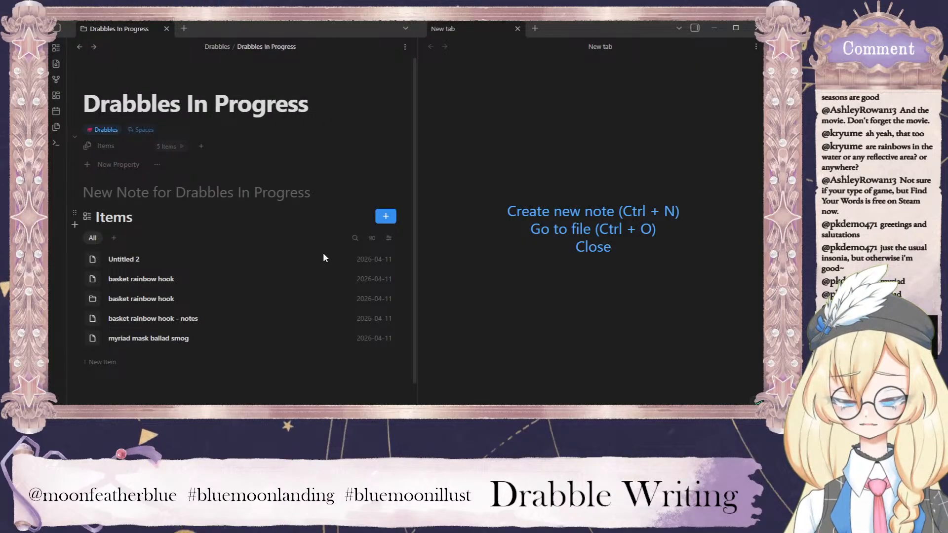
left_click_drag(149, 259, 479, 95)
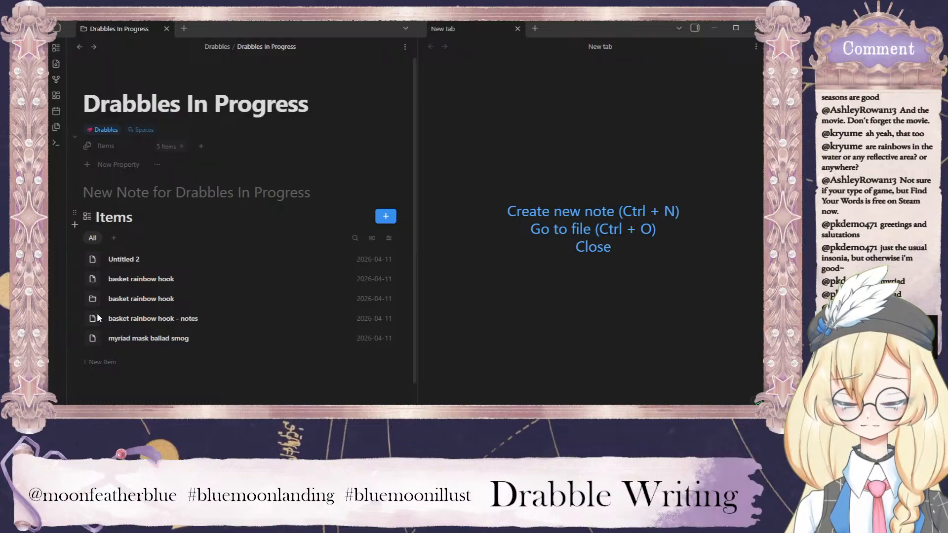
left_click(140, 256)
left_click_drag(124, 32, 529, 33)
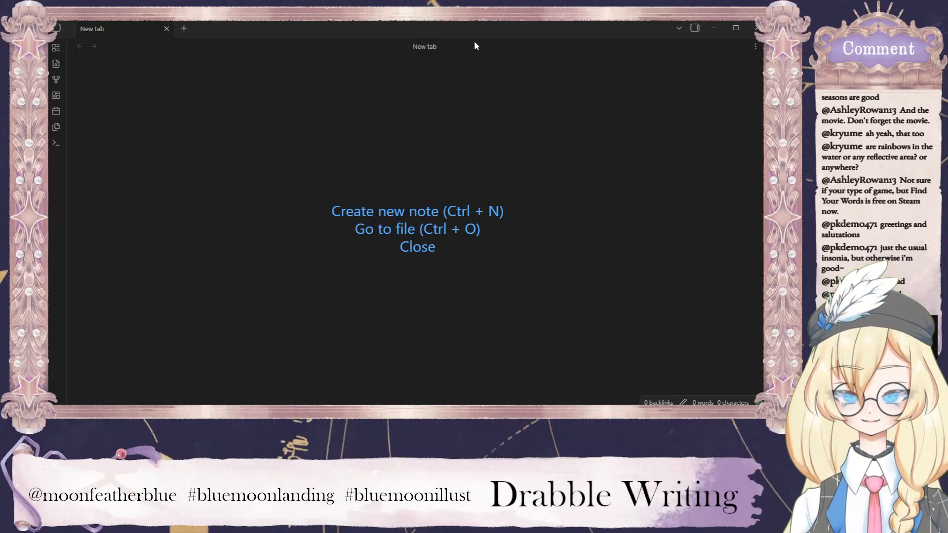
left_click(643, 43)
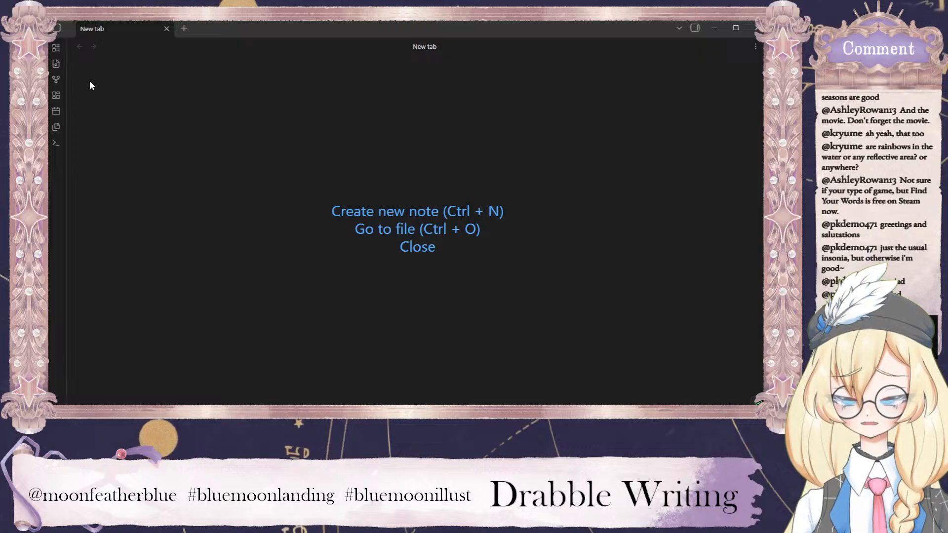
Open the myriad mask ballad smog note with Untitled 2 in a split pane beside it, and hide the file list.
left_click(57, 28)
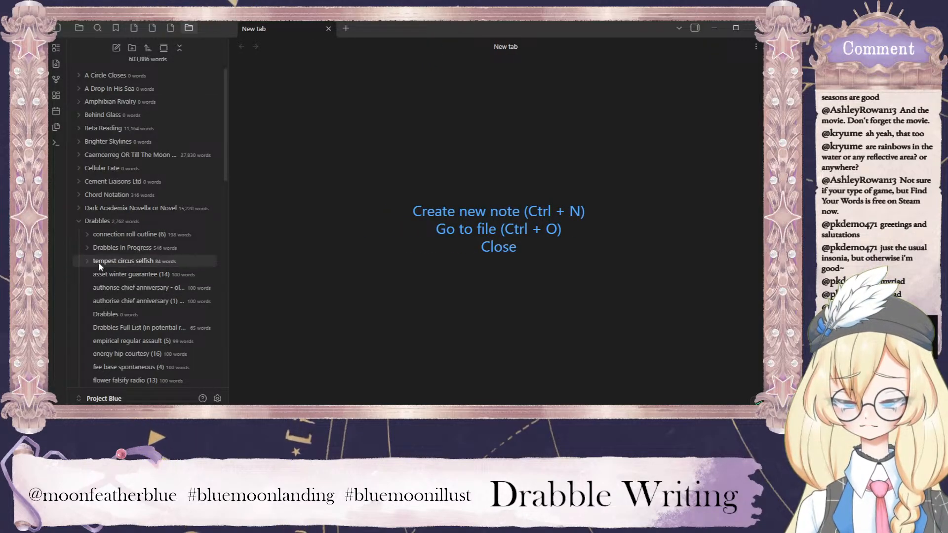
left_click(135, 250)
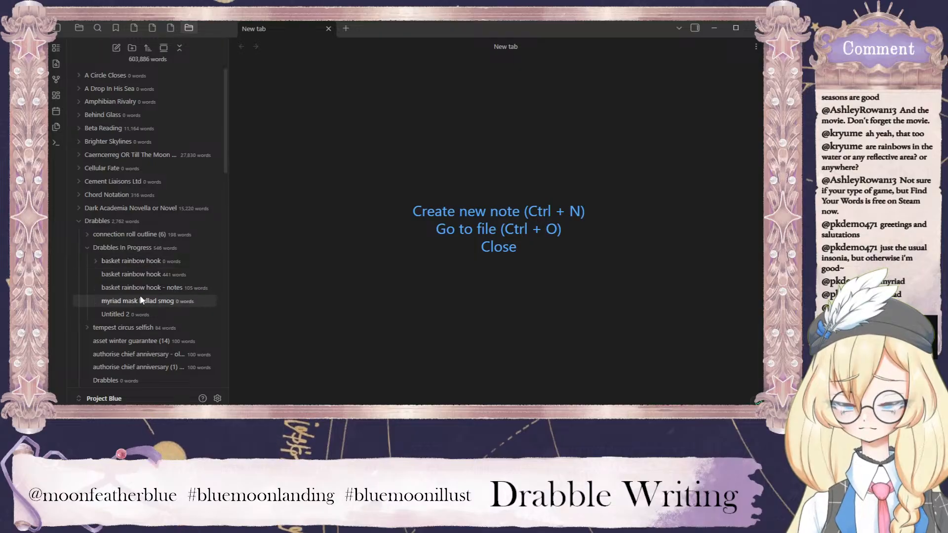
left_click(163, 301)
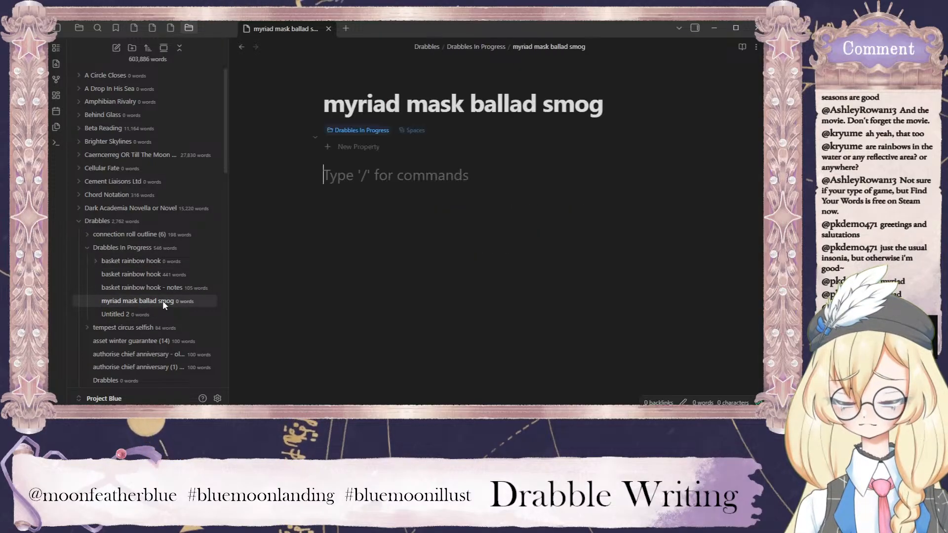
left_click(755, 48)
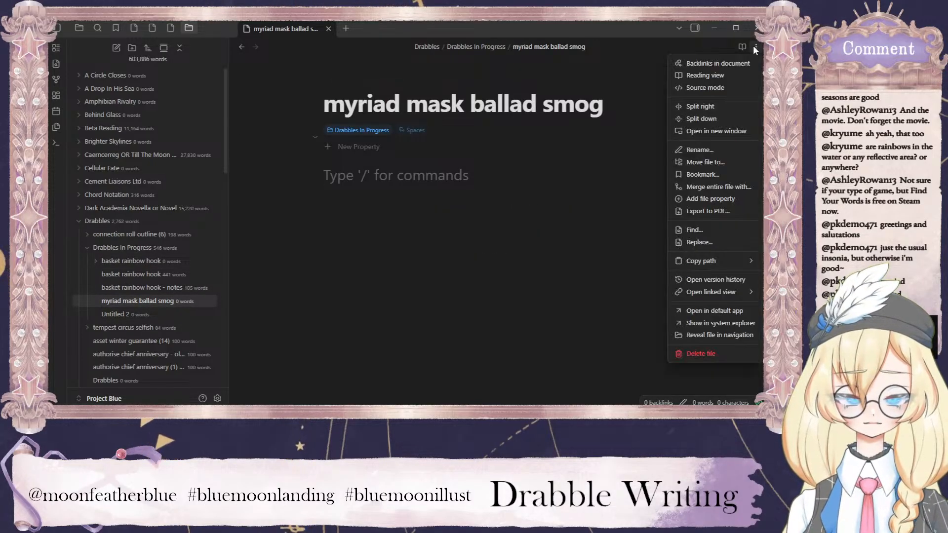
left_click(709, 111)
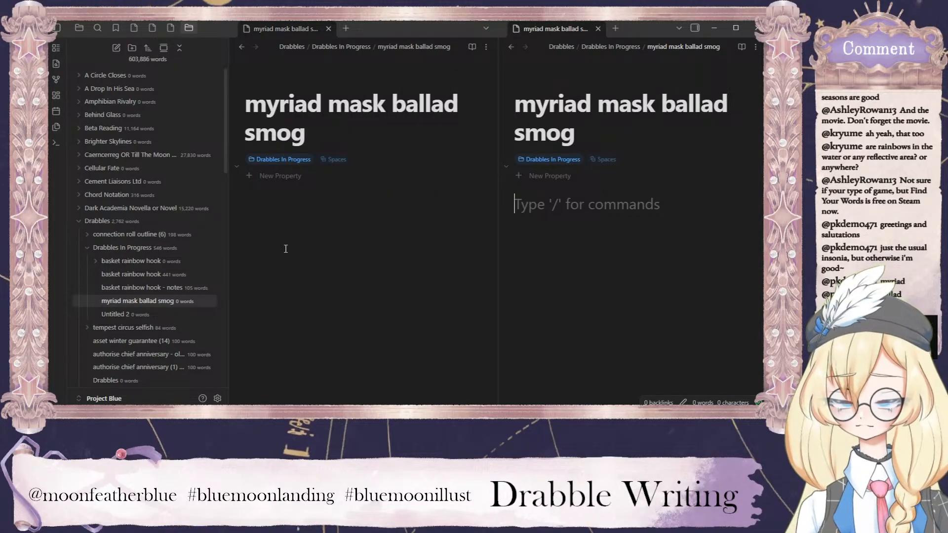
left_click(141, 315)
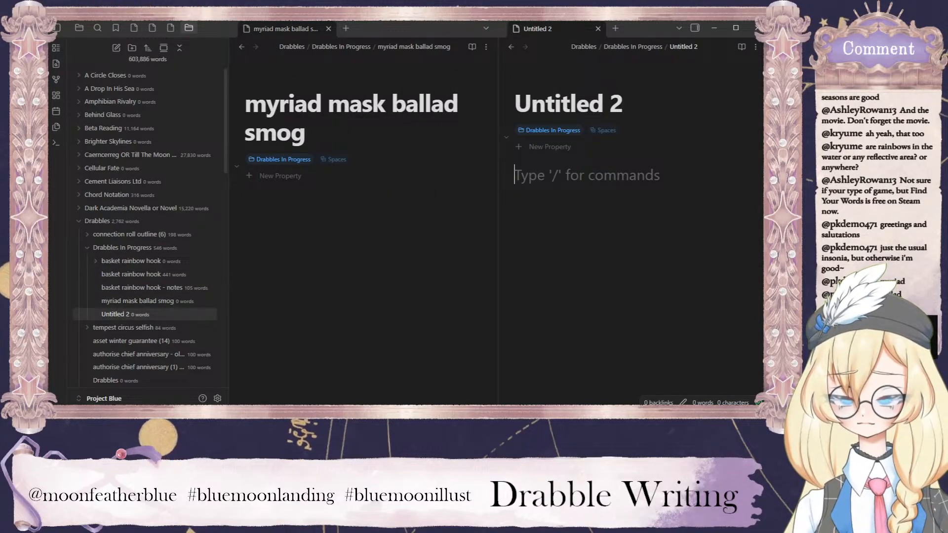
left_click(57, 28)
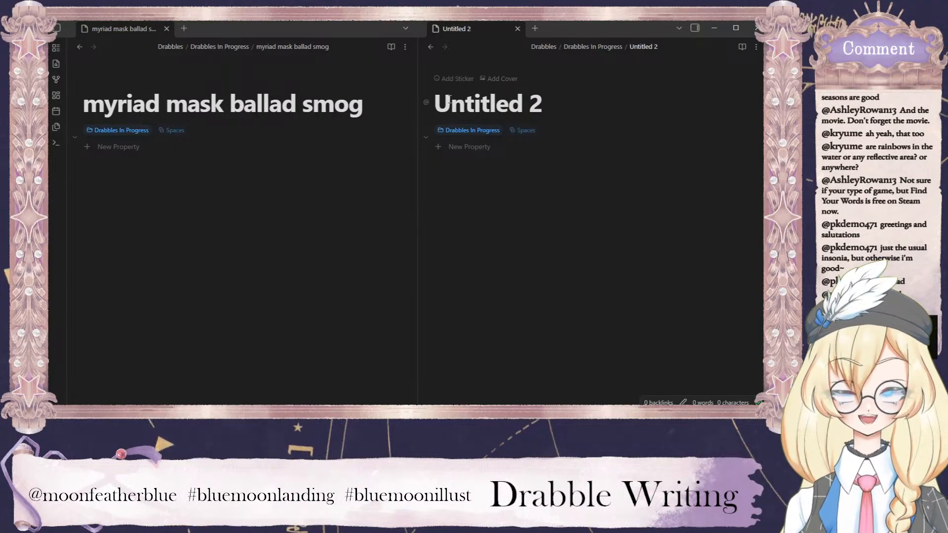
Add "notes" to the myriad mask ballad smog title and paste "myriad mask ballad smog notes" as the title of Untitled 2.
left_click(370, 107)
type("notes")
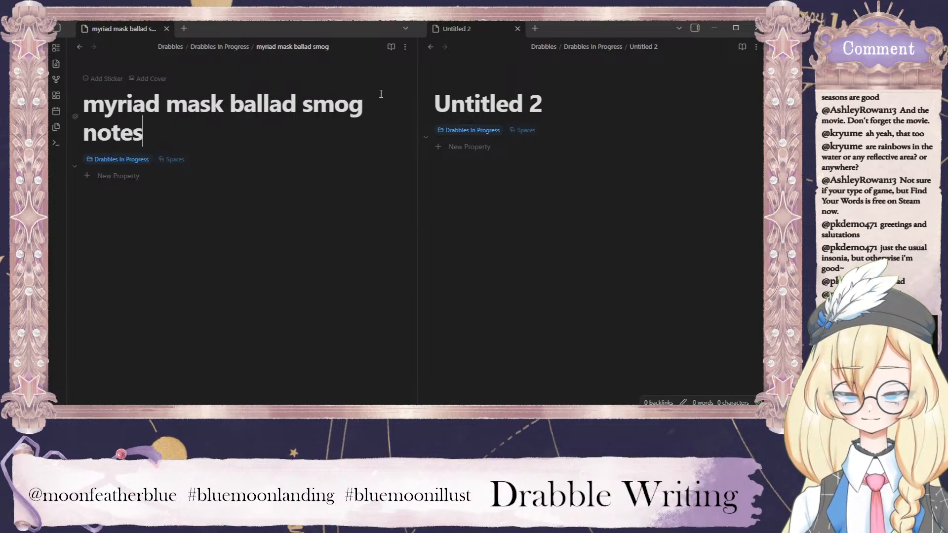
left_click_drag(545, 105, 434, 105)
type("myriad mask ballad smog notes")
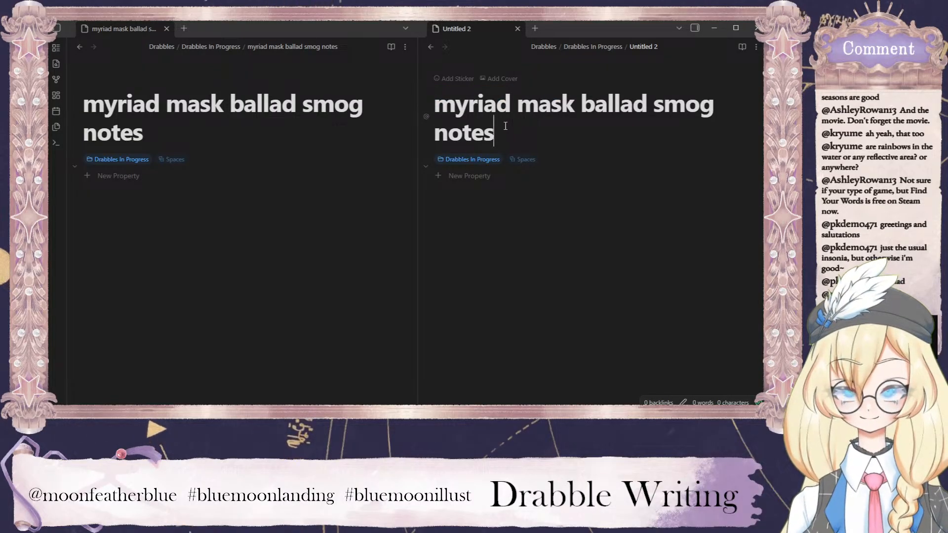
left_click(395, 247)
left_click(493, 216)
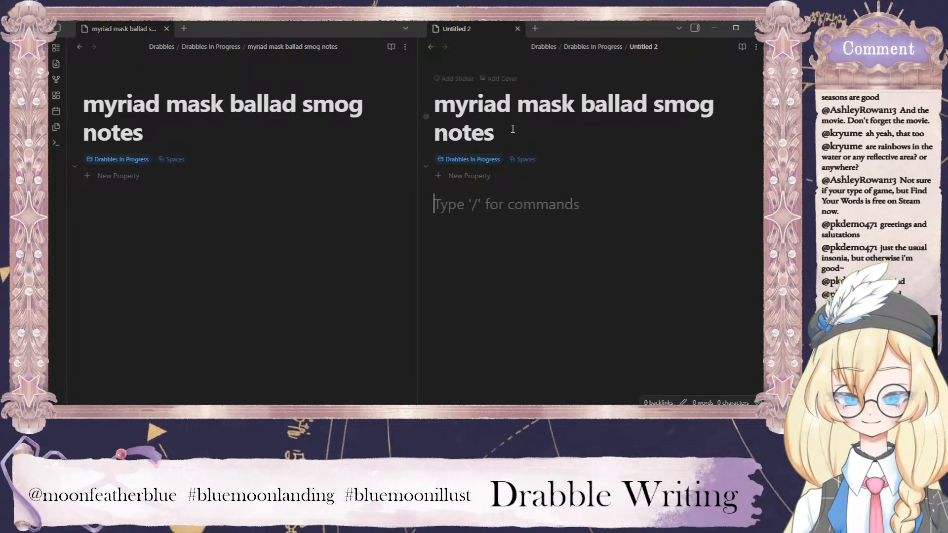
Remove the word "notes" from the title pasted into the Untitled 2 note.
left_click_drag(511, 130, 436, 120)
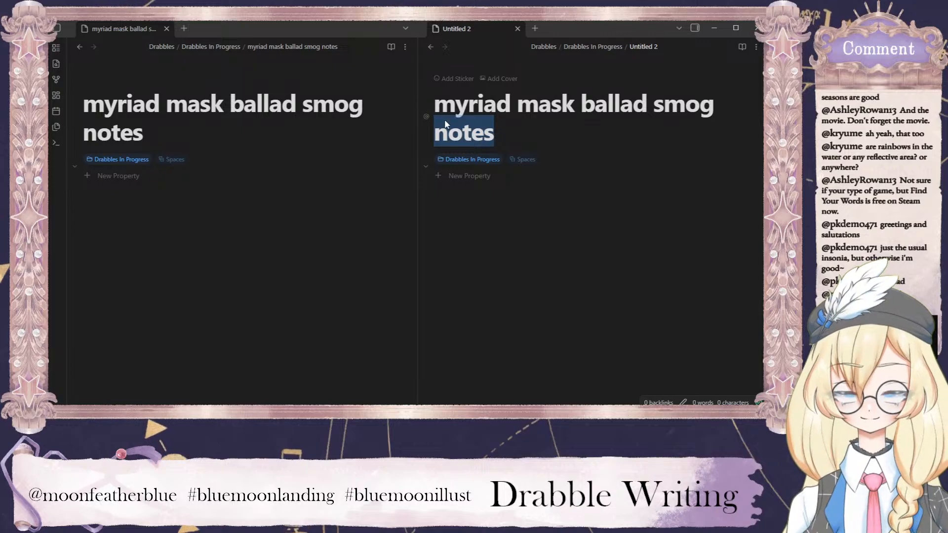
key("BackSpace")
left_click(531, 244)
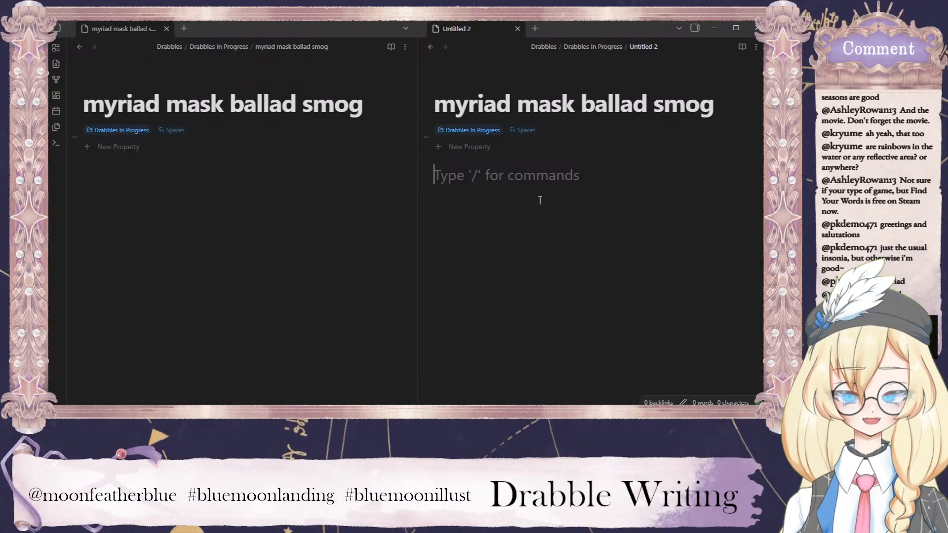
Open the Untitled 2 note from the file list in a separate tab to check its title, and close that tab.
left_click(78, 48)
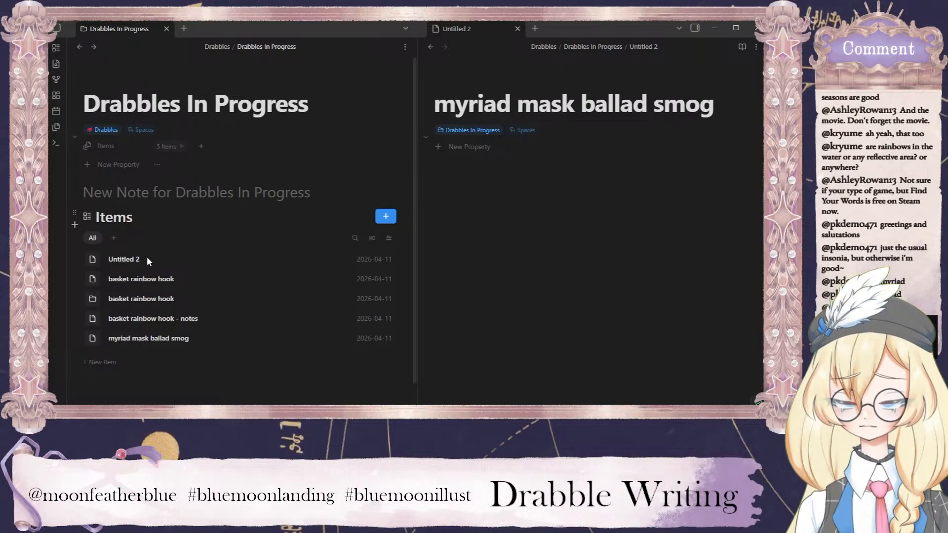
left_click(185, 29)
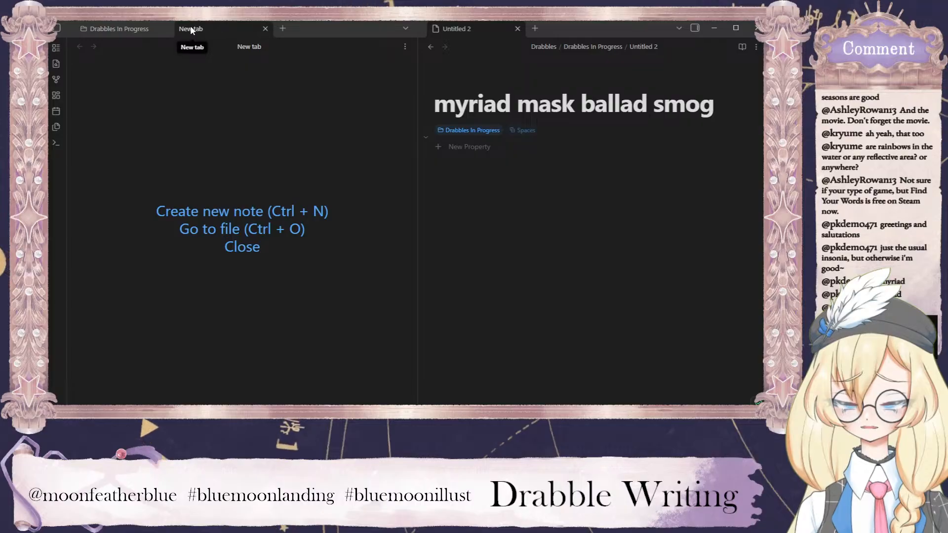
left_click(57, 28)
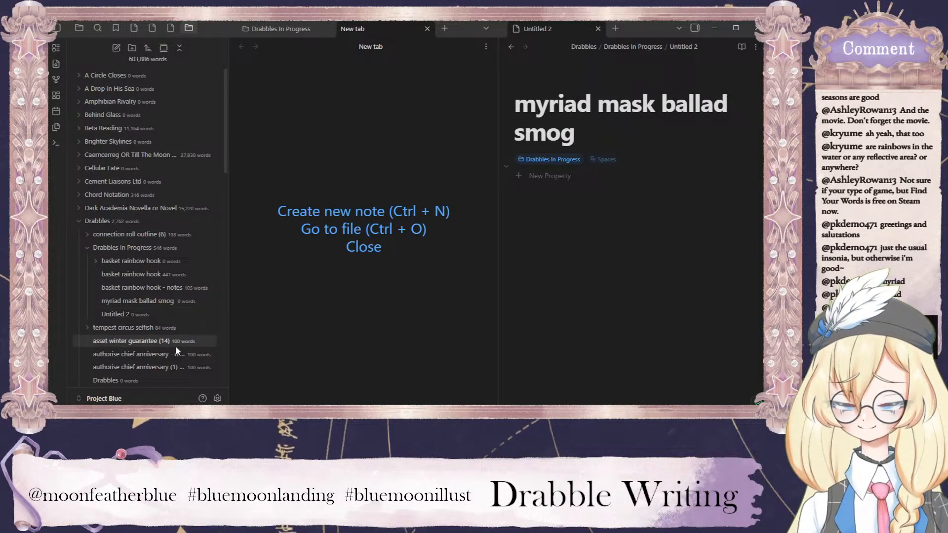
left_click(125, 319)
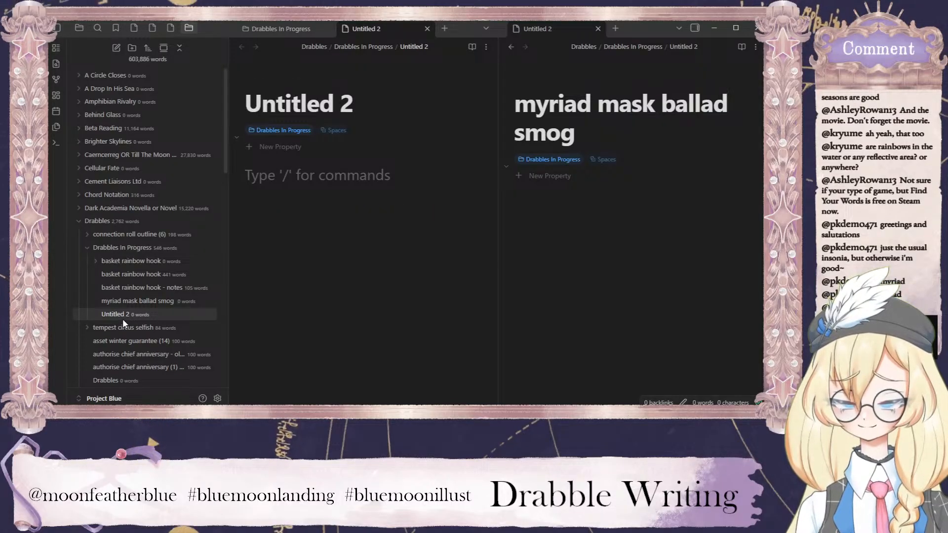
left_click(620, 226)
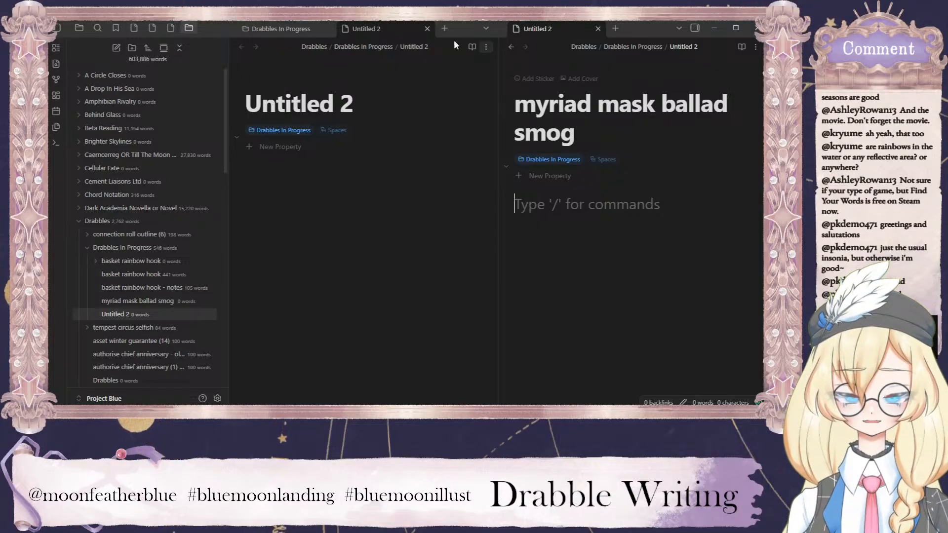
left_click(428, 28)
left_click(428, 29)
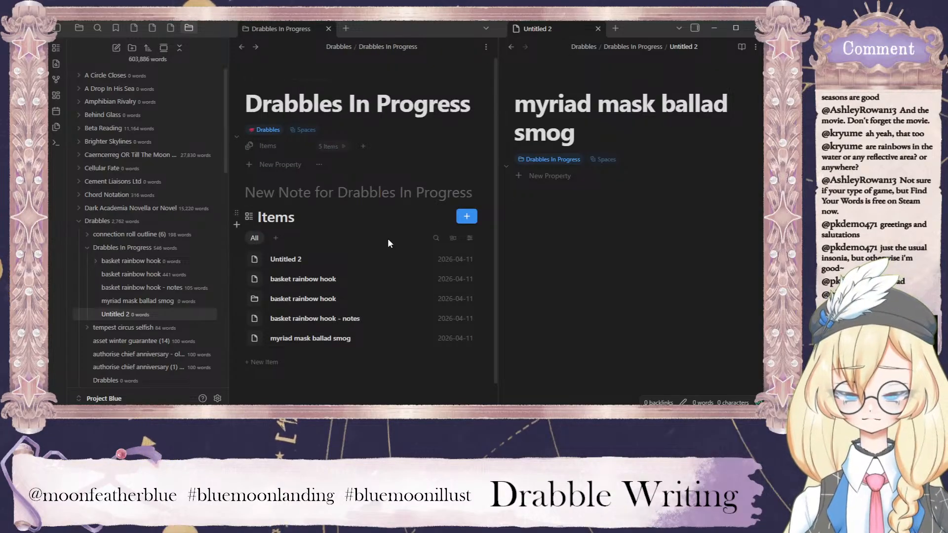
Open the myriad mask ballad smog note and rename it "myriad mask ballad smog - notes".
left_click(334, 339)
left_click(307, 134)
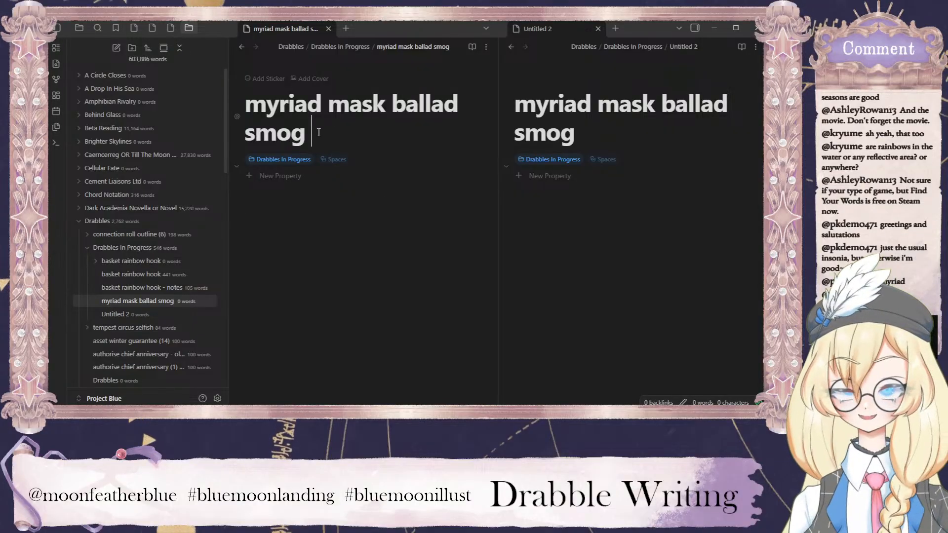
type("- ")
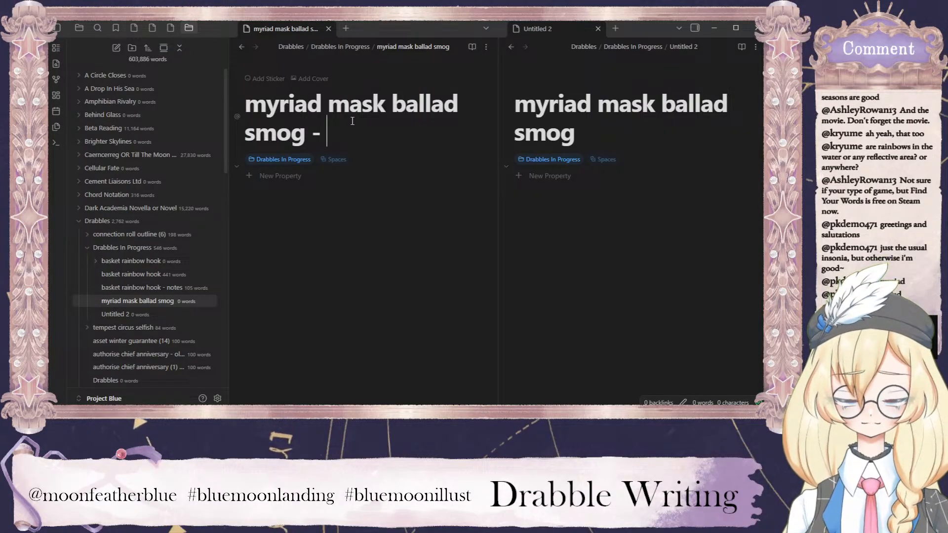
type("smog")
key("BackSpace")
key("BackSpace")
key("BackSpace")
key("BackSpace")
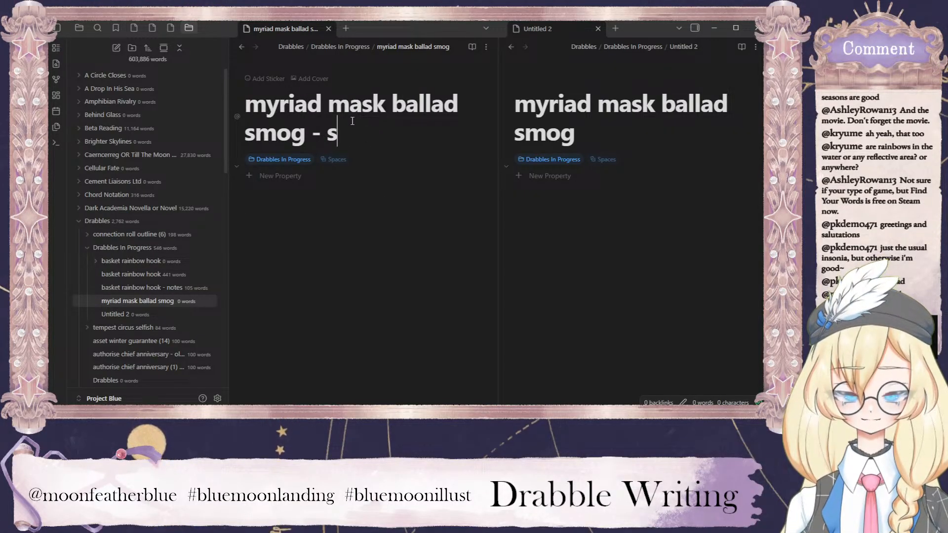
type("notes")
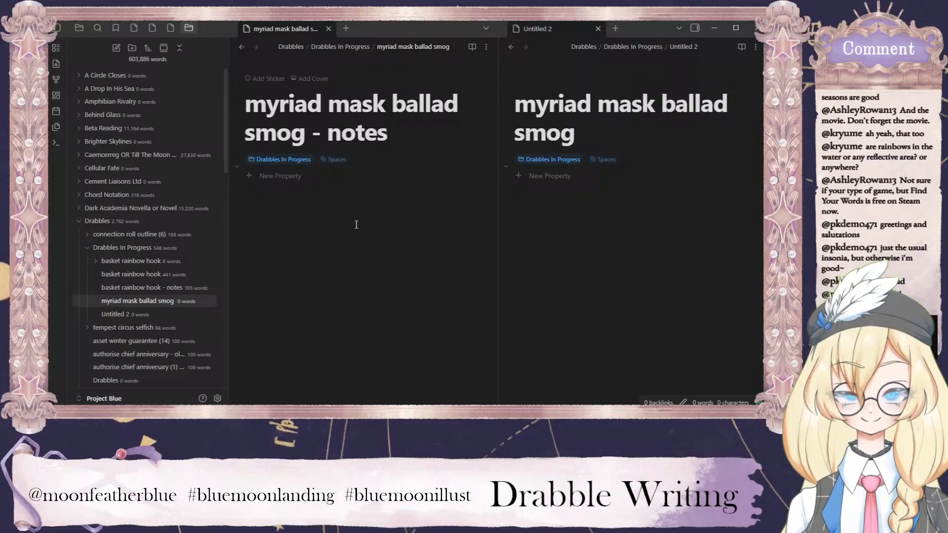
key("Return")
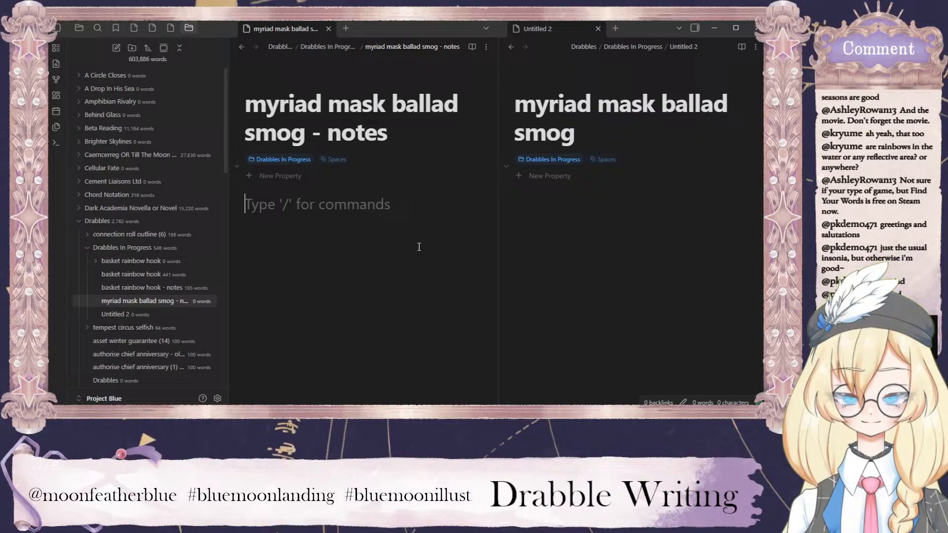
Clear the title of the Untitled 2 note and re-enter it as "myriad mask ballad smog".
left_click(627, 202)
left_click(588, 137)
left_click_drag(588, 137, 517, 107)
key("BackSpace")
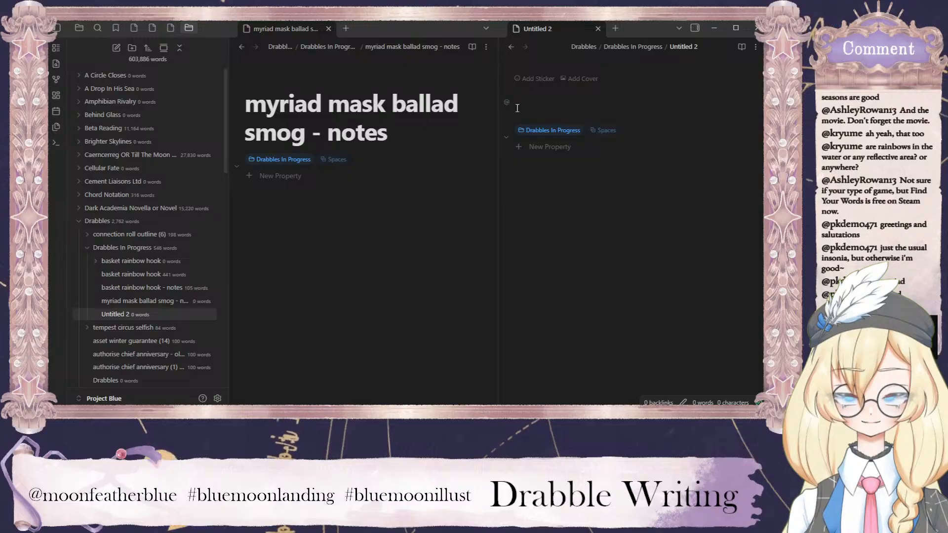
type("myriad ma")
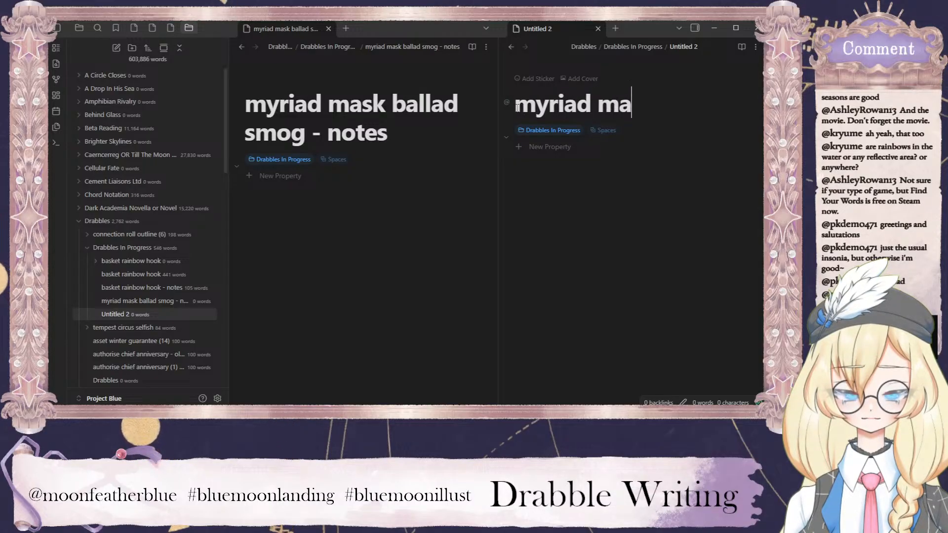
type("sk ballad smog")
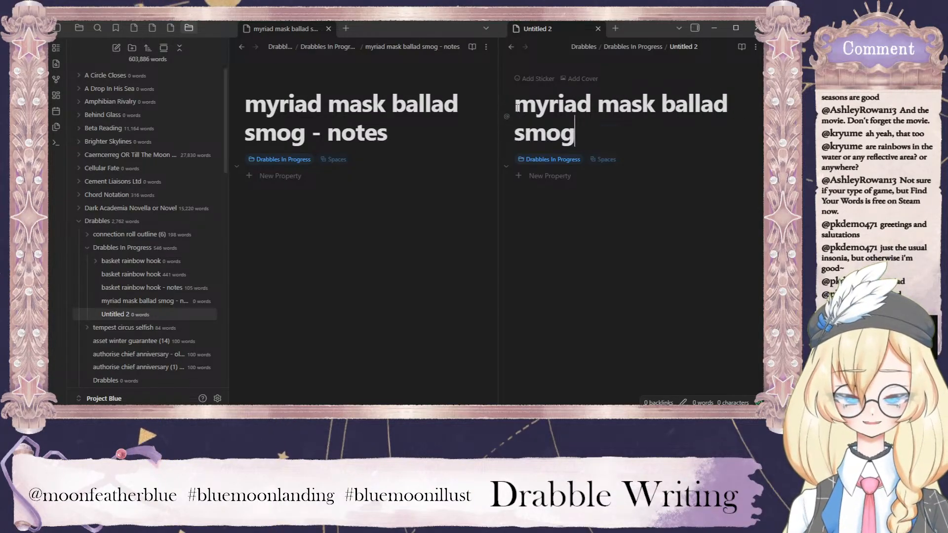
key("Return")
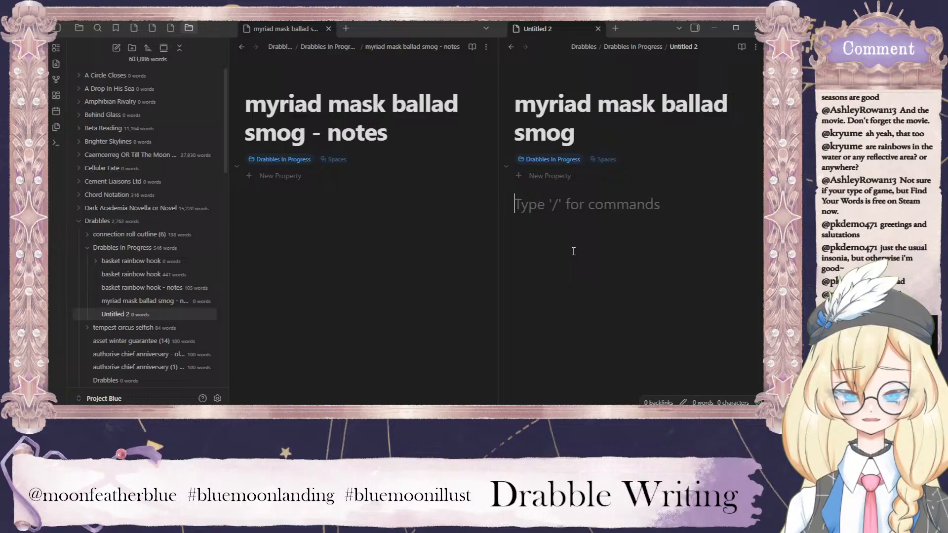
Hide the file list and widen the pane with the myriad mask ballad smog - notes file.
left_click(450, 241)
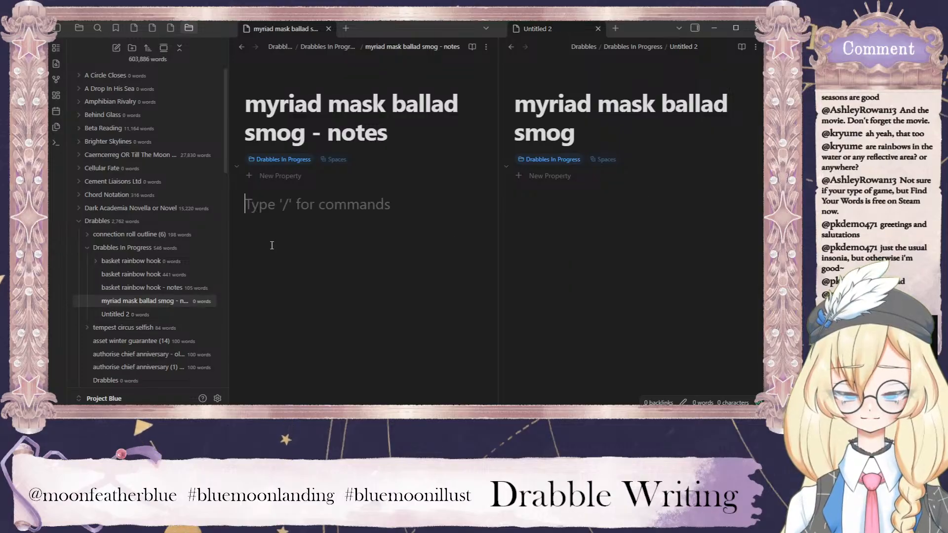
left_click(56, 30)
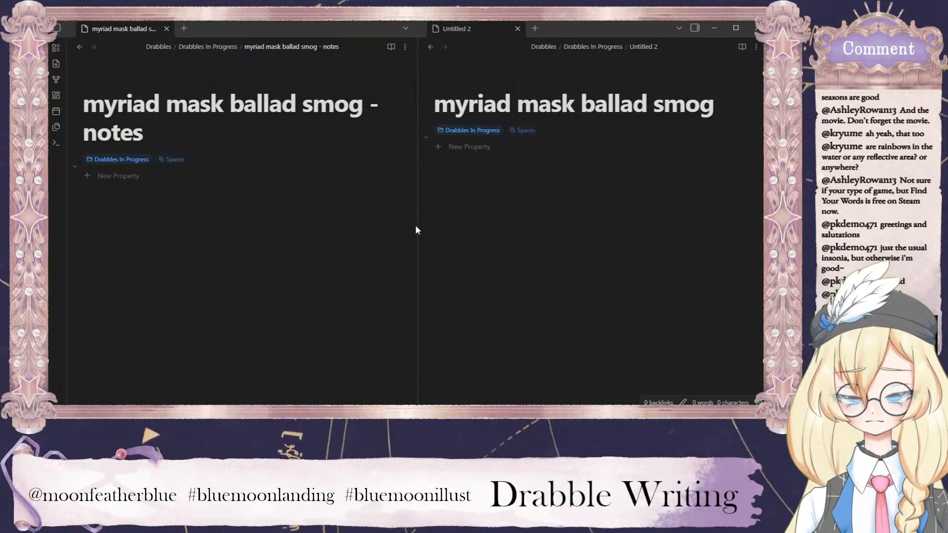
left_click_drag(418, 226, 549, 226)
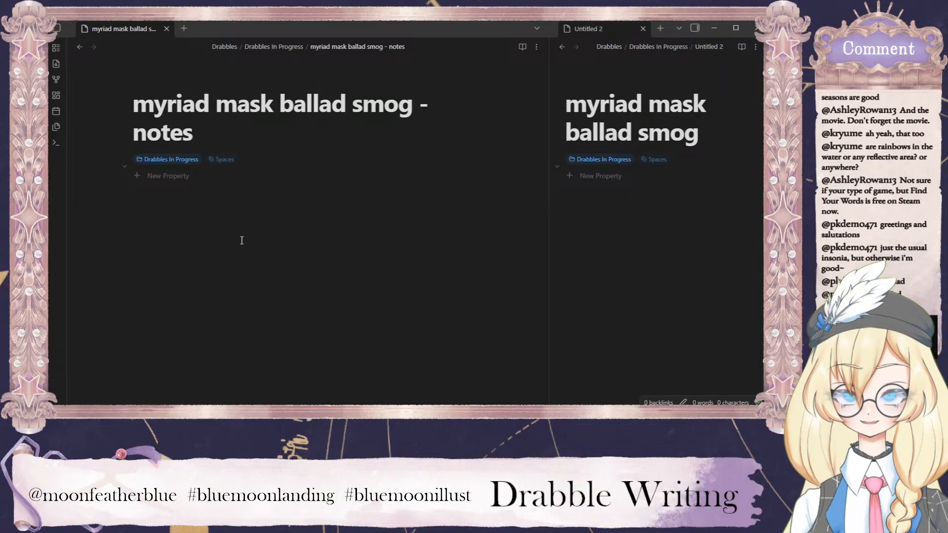
Start a bulleted list in the notes file with the item "medieval culture but modern tech".
left_click(285, 218)
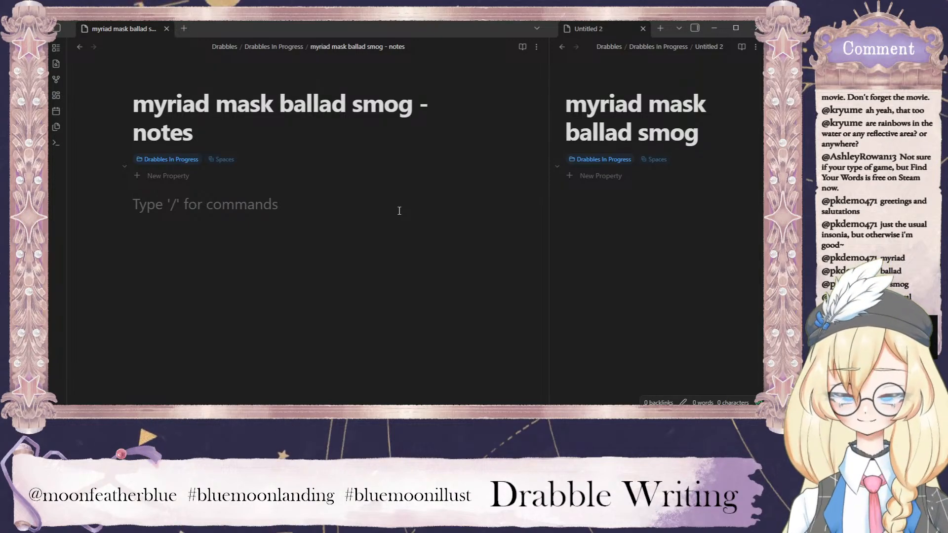
type("m")
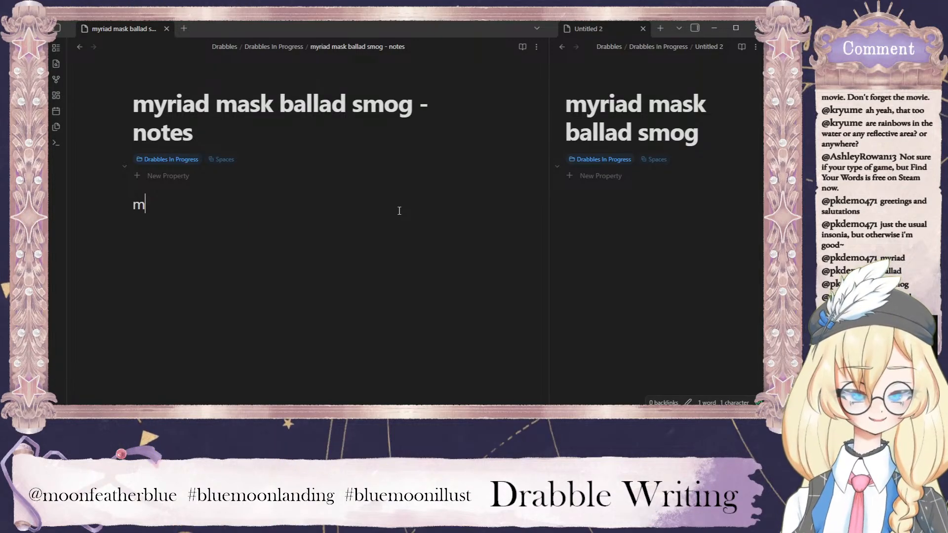
key("BackSpace")
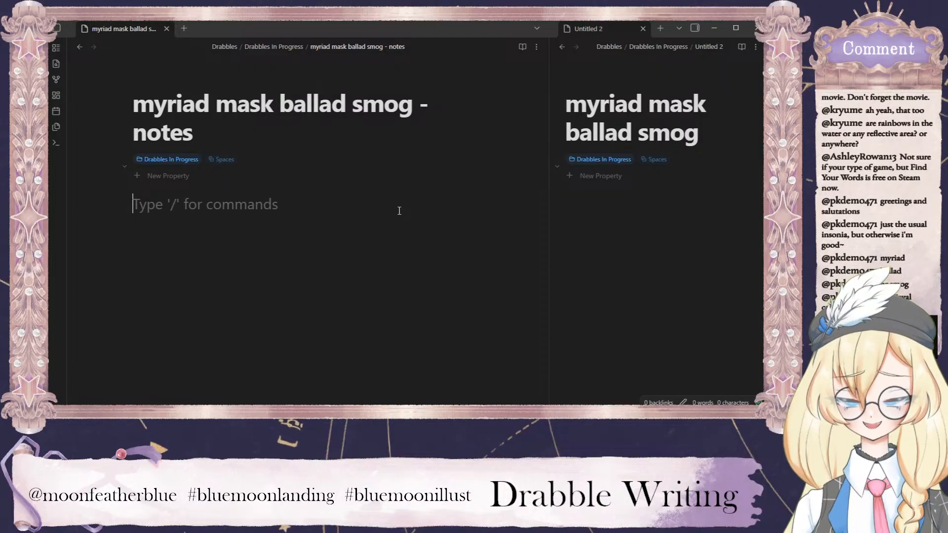
type("- medieval cultyur")
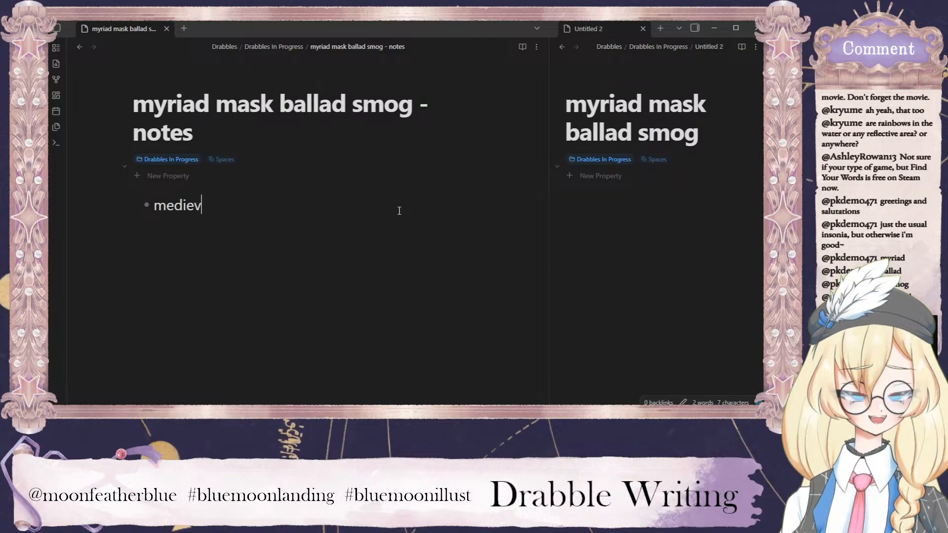
key("BackSpace")
key("BackSpace")
key("BackSpace")
type("ure ")
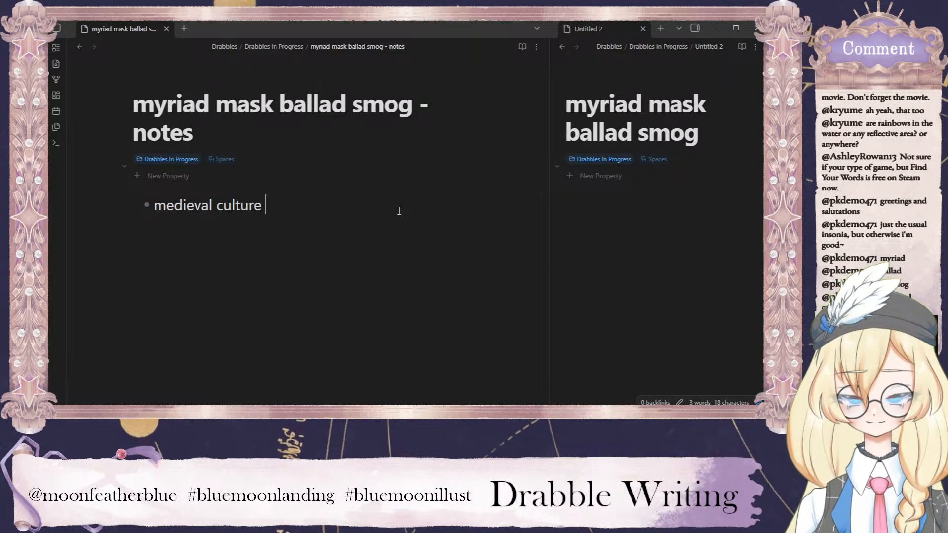
type("but modern te")
key("BackSpace")
key("BackSpace")
key("BackSpace")
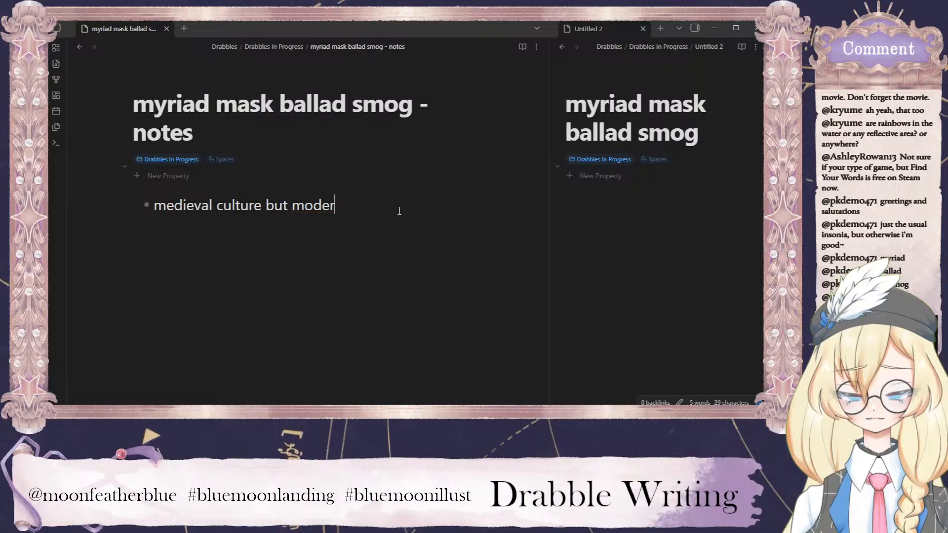
type("n tech")
Add a second bullet reading "mummers show" to the notes list.
key("Return")
type("m")
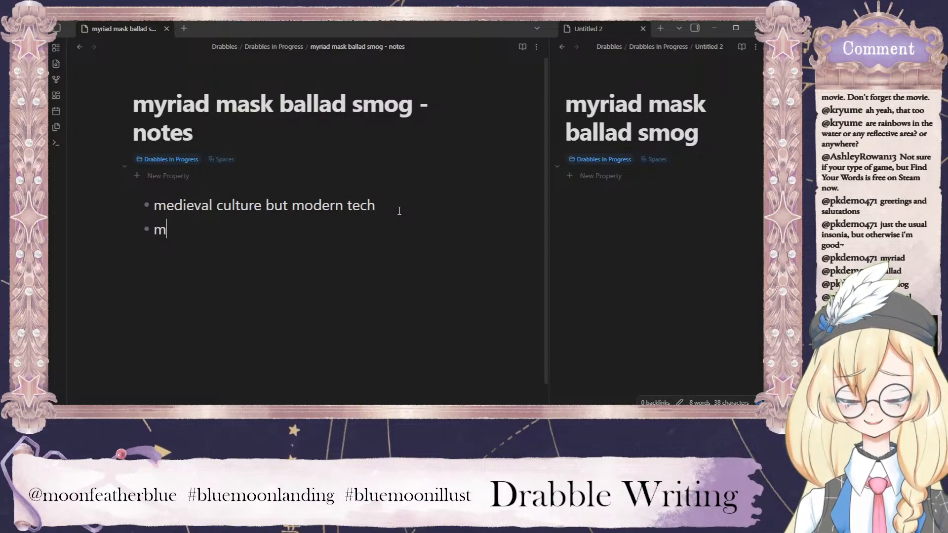
type("ummers showe")
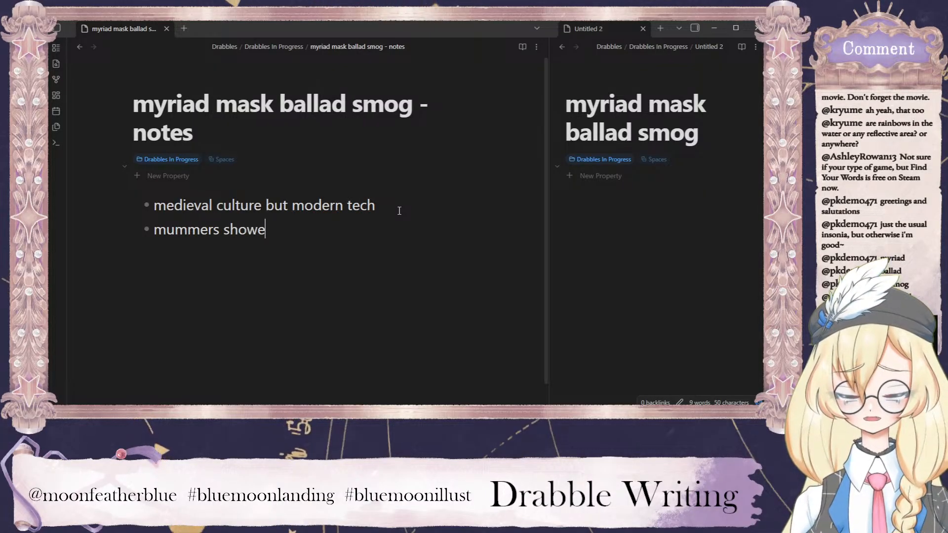
key("BackSpace")
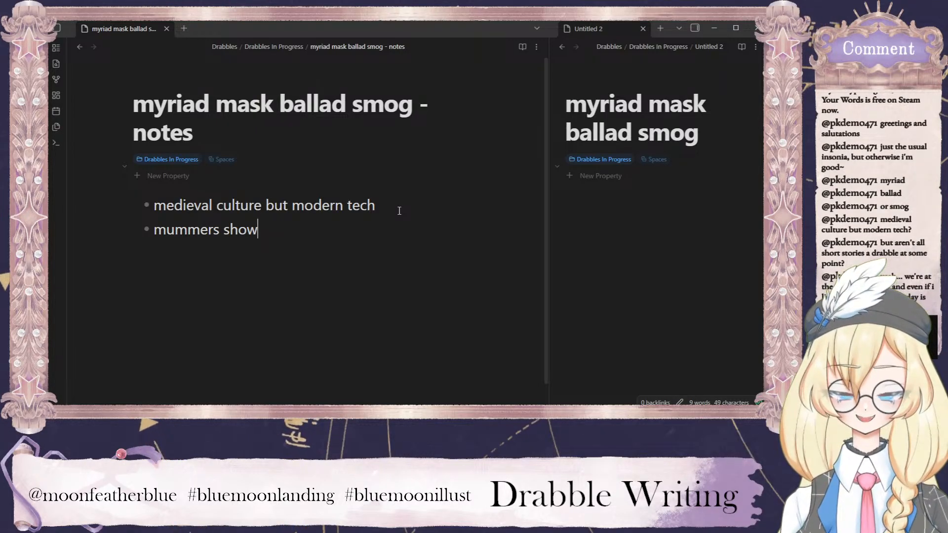
type("i the")
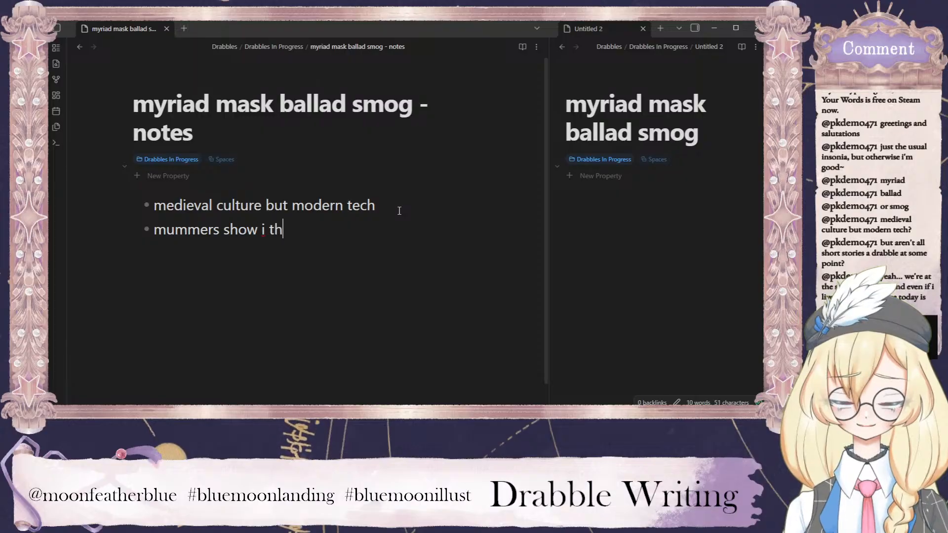
key("BackSpace")
key("BackSpace")
key("BackSpace")
key("BackSpace")
key("BackSpace")
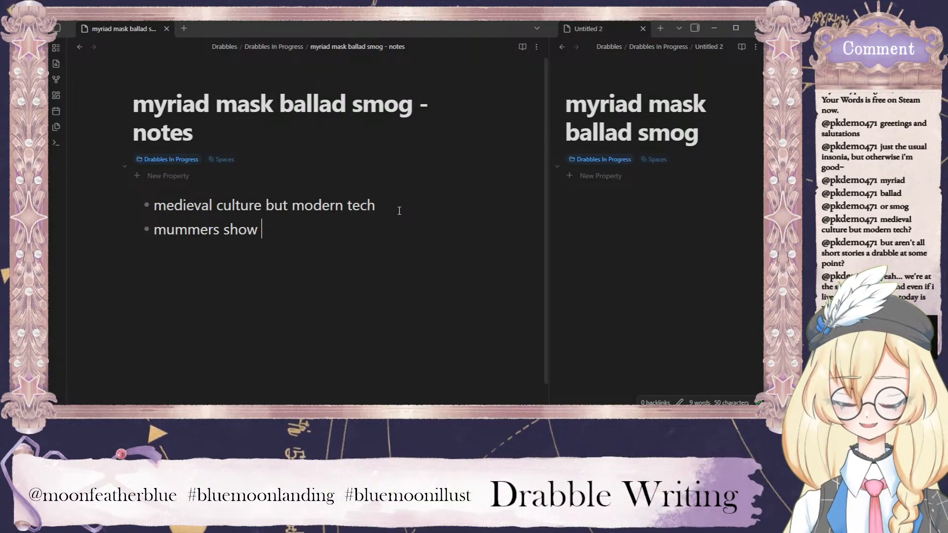
Add a third bullet reading "in the middle of a car park" to the notes list.
key("Return")
type("i th")
key("BackSpace")
key("BackSpace")
key("BackSpace")
key("BackSpace")
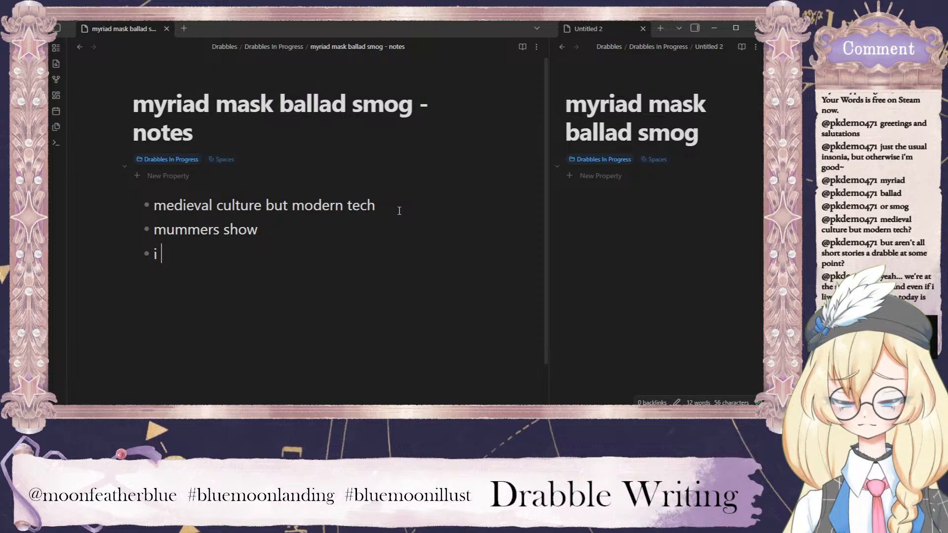
type("i the midd")
key("BackSpace")
key("BackSpace")
key("BackSpace")
key("BackSpace")
key("BackSpace")
key("BackSpace")
key("BackSpace")
key("BackSpace")
key("BackSpace")
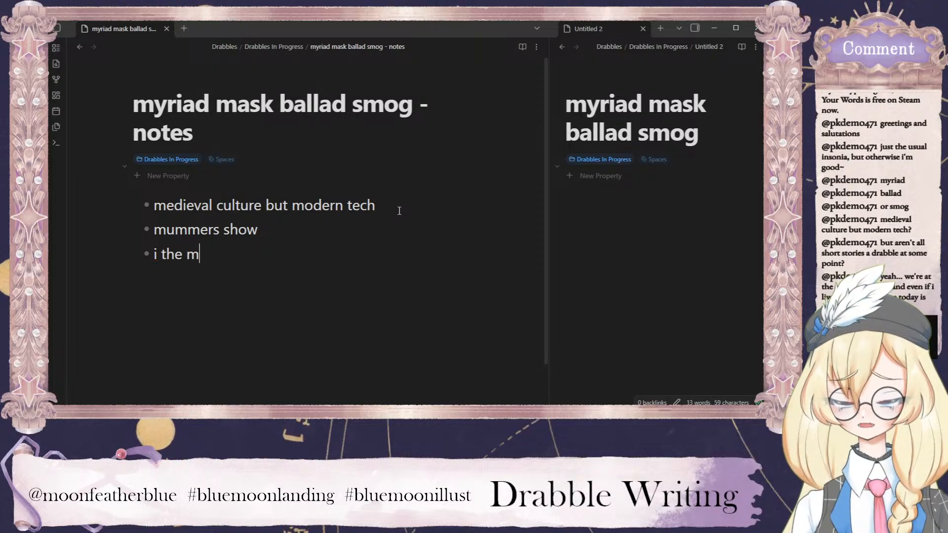
type("n the")
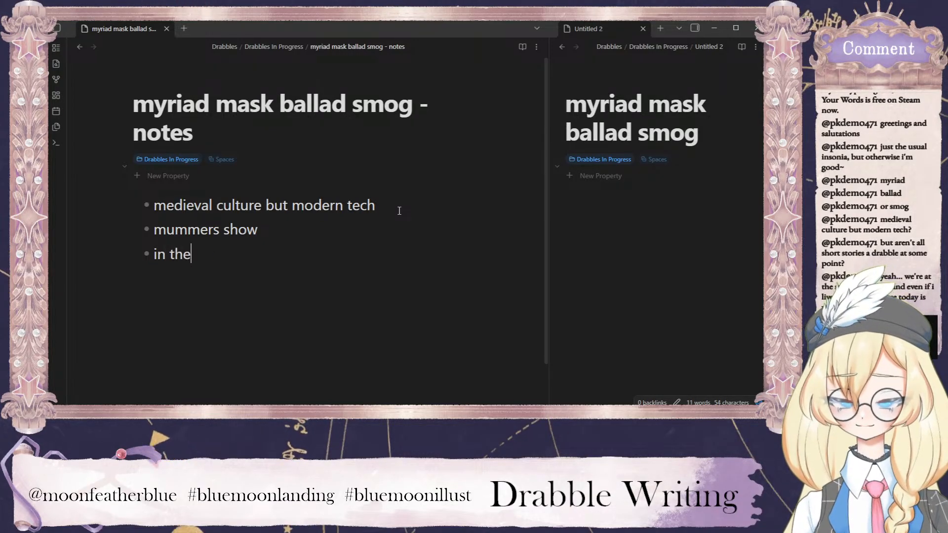
type(" middle of a car ")
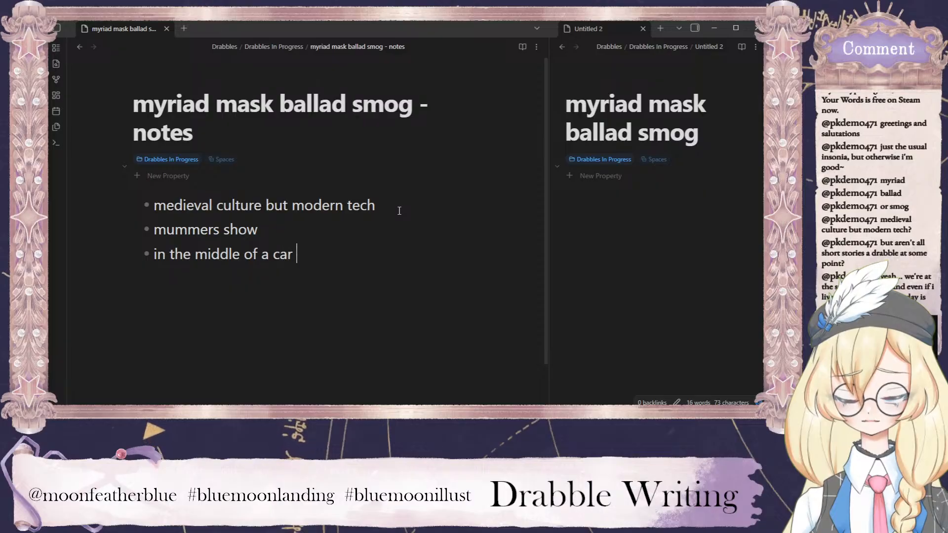
type("park")
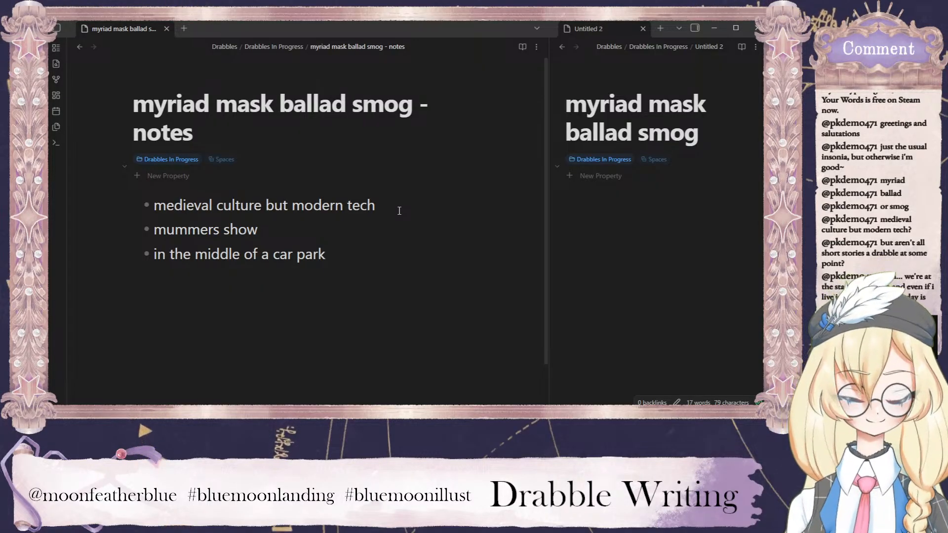
Add "travelling" before "mummers show" and extend the car park bullet with "in an urban metropolis".
key("Return")
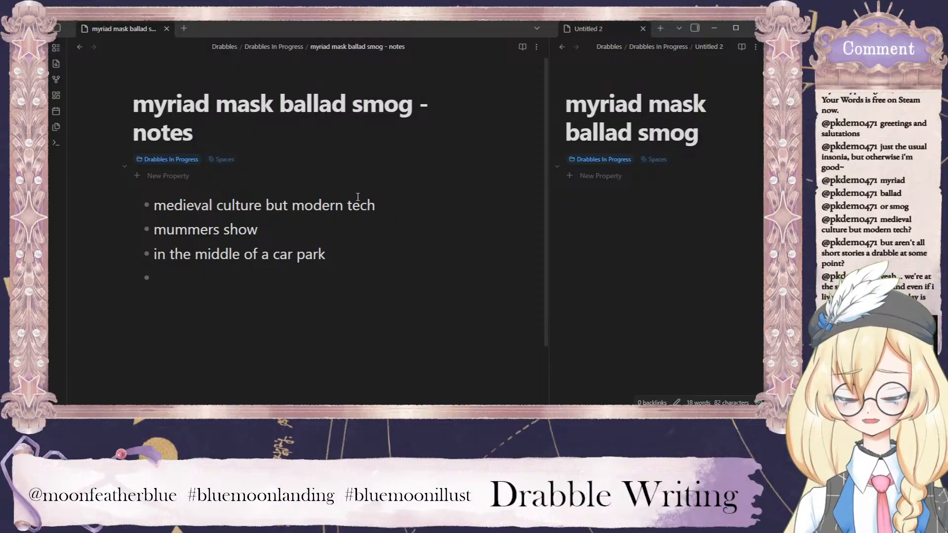
type("travellig")
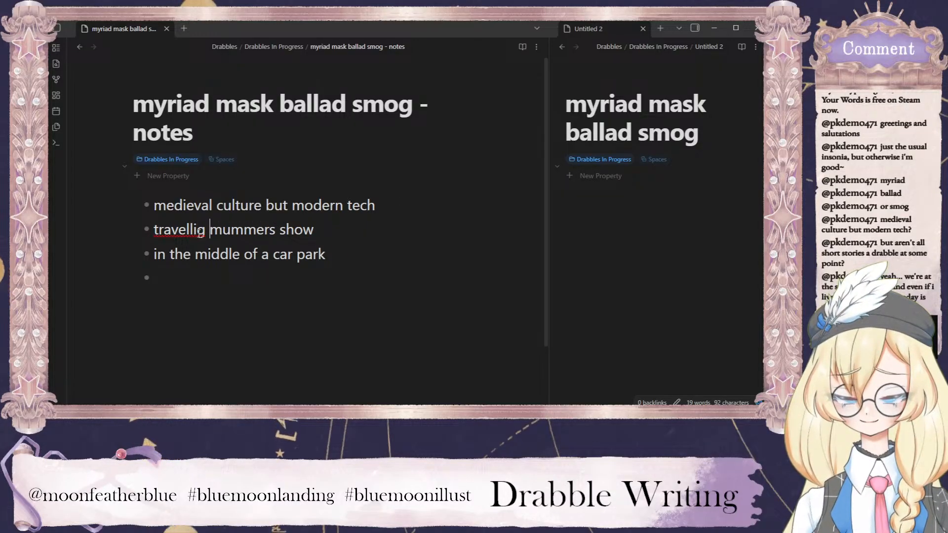
left_click(197, 230)
type("n")
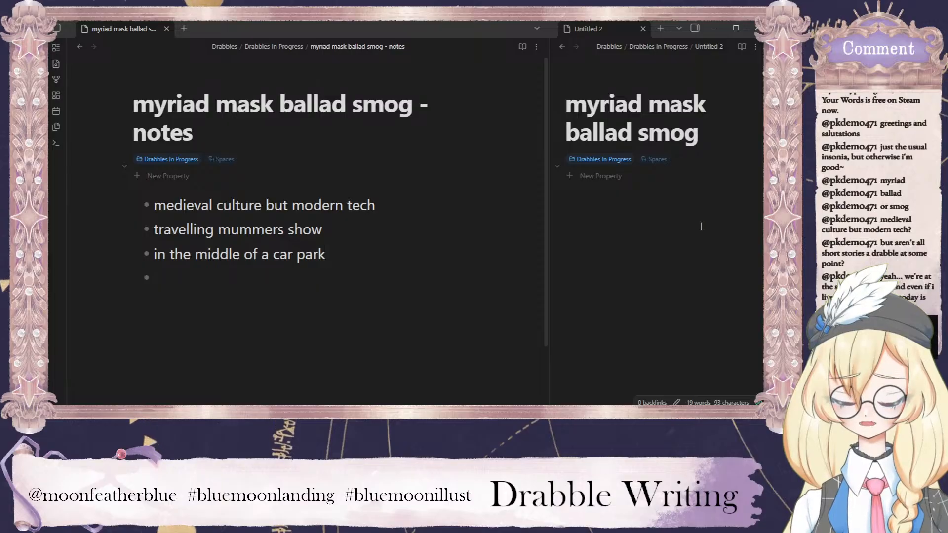
type("in an ")
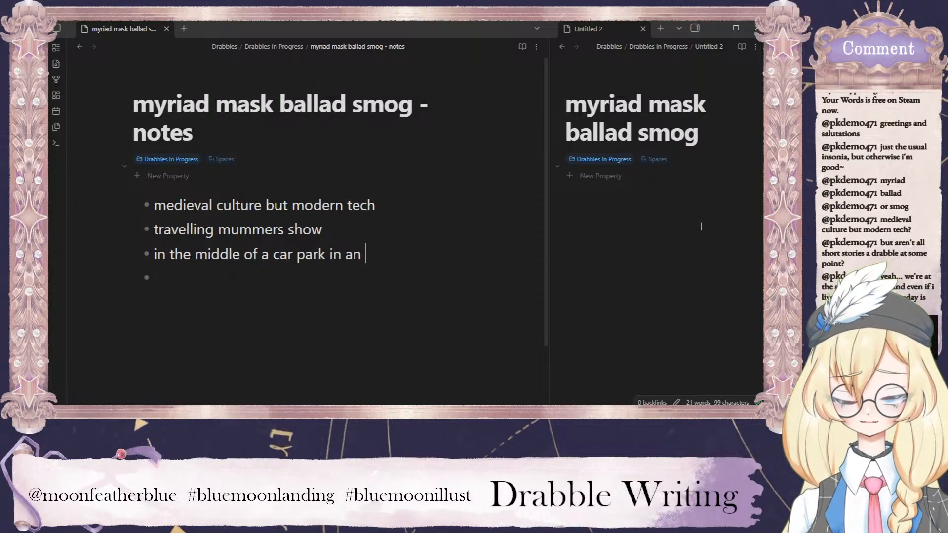
type("urban metropolis")
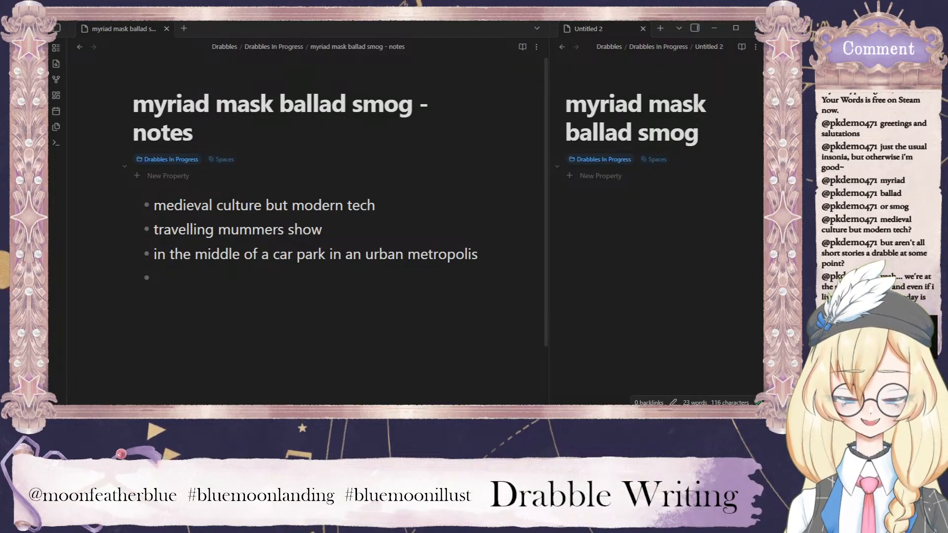
Begin the fourth bullet of the notes list with "come up with a story".
left_click(228, 275)
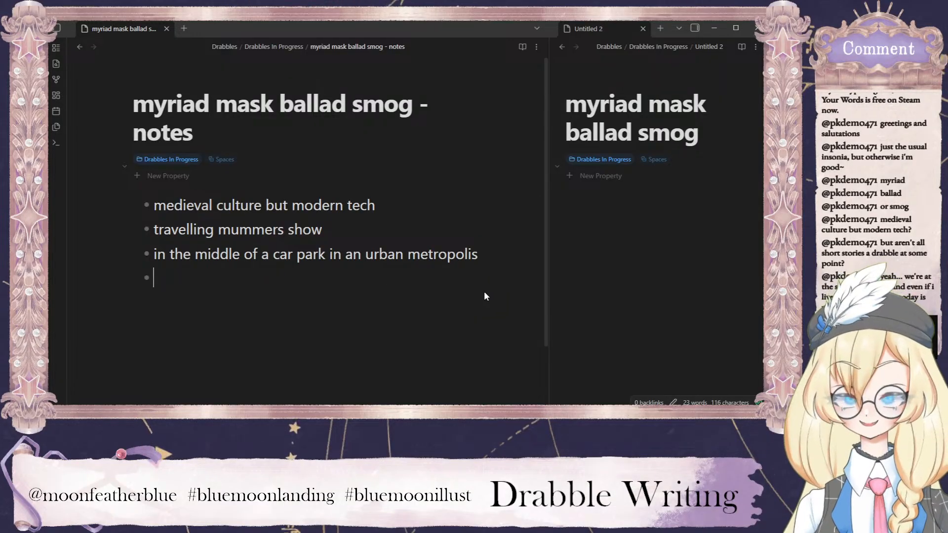
type("come upo wi")
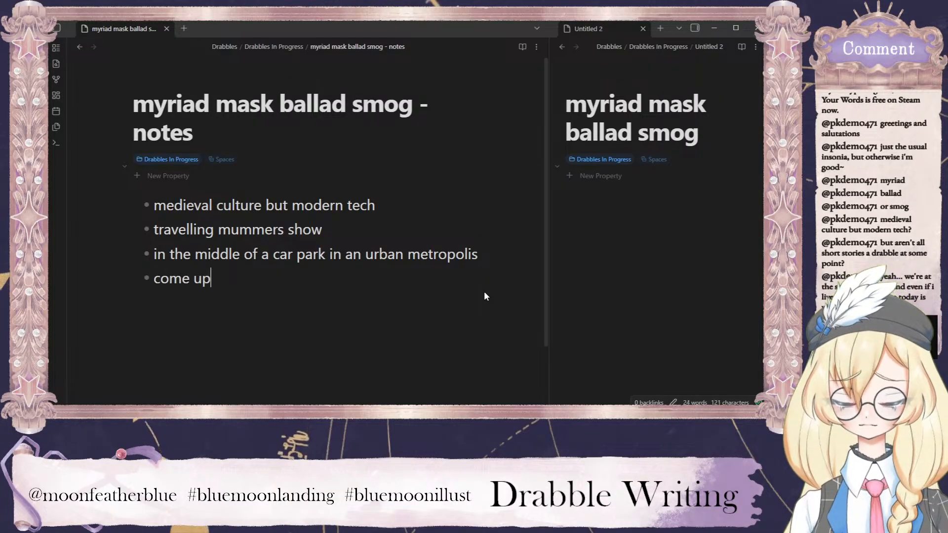
key("BackSpace")
key("BackSpace")
key("BackSpace")
key("BackSpace")
type("with a story to")
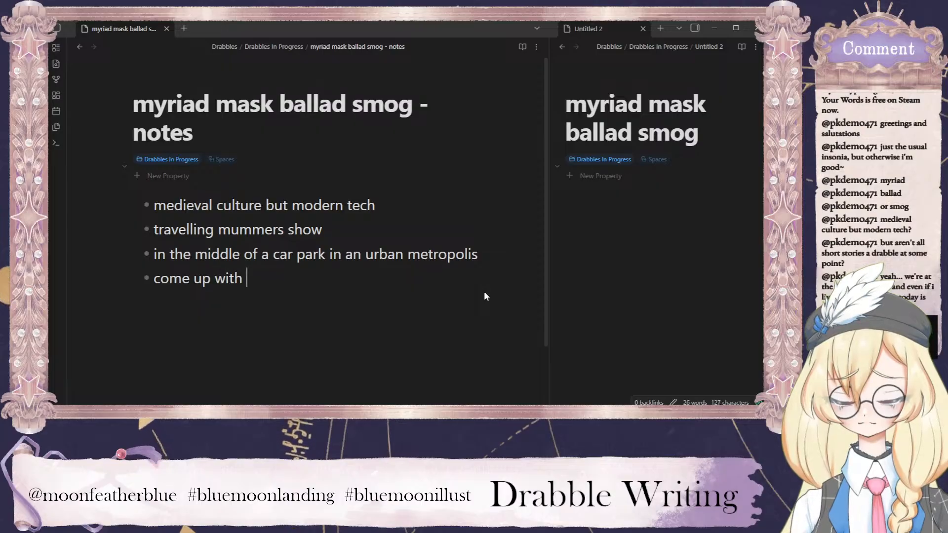
key("BackSpace")
key("BackSpace")
key("BackSpace")
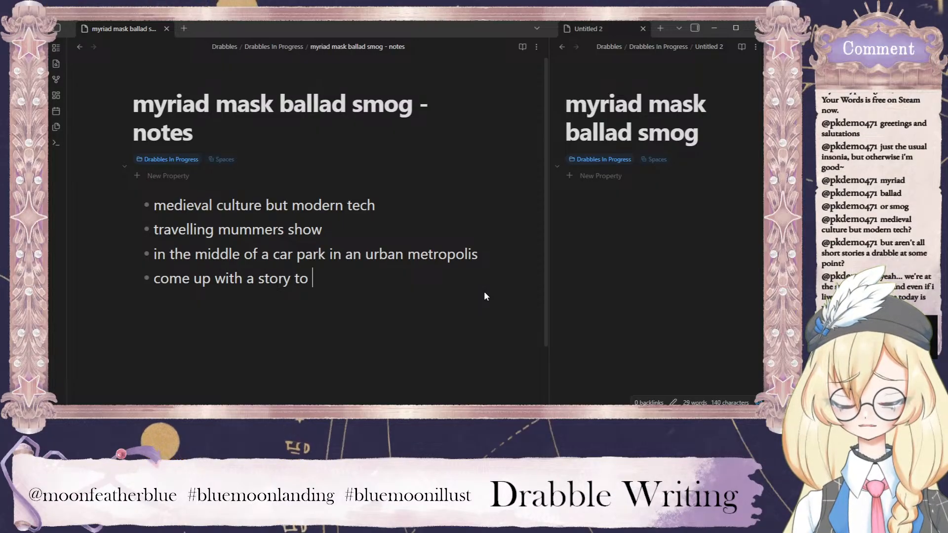
Complete the fourth bullet with "that demonstrates the smoooosh of medieval culture and modern tech" and start a new empty bullet.
type("that demonstr")
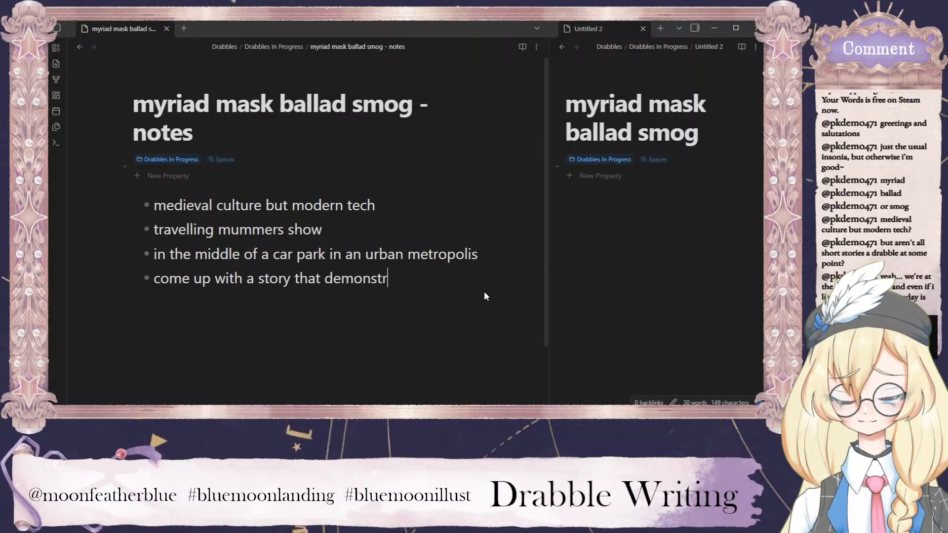
type("ta")
key("BackSpace")
key("BackSpace")
type("ates the smoooosh of ")
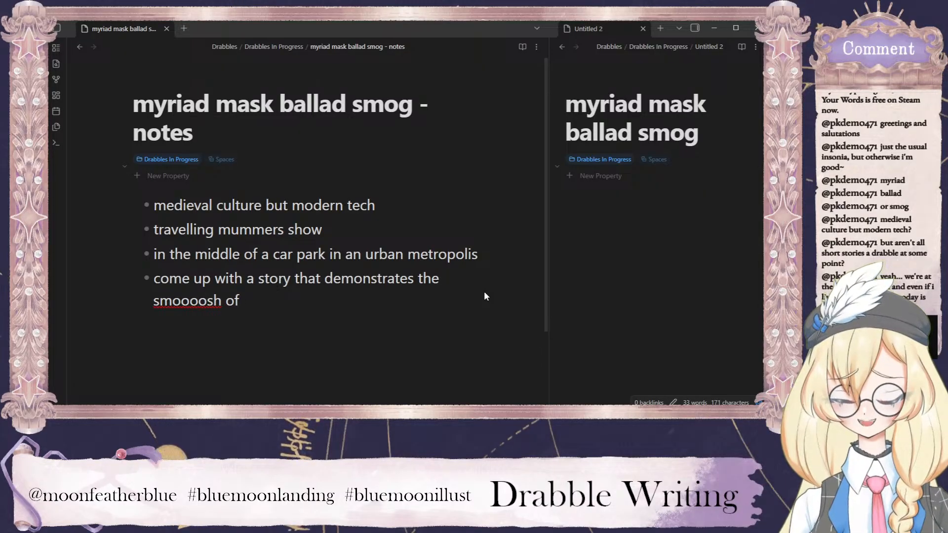
type("medieval cu")
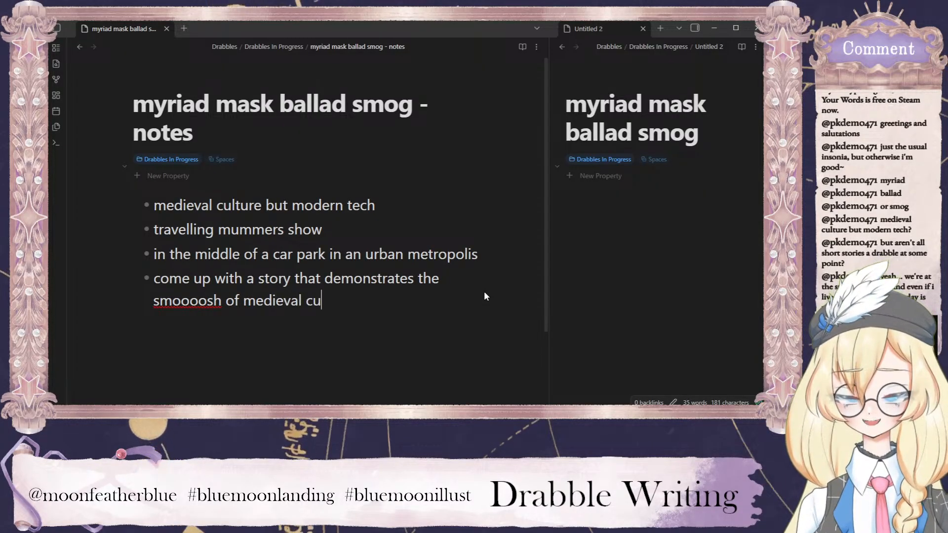
type("lture and moder tech")
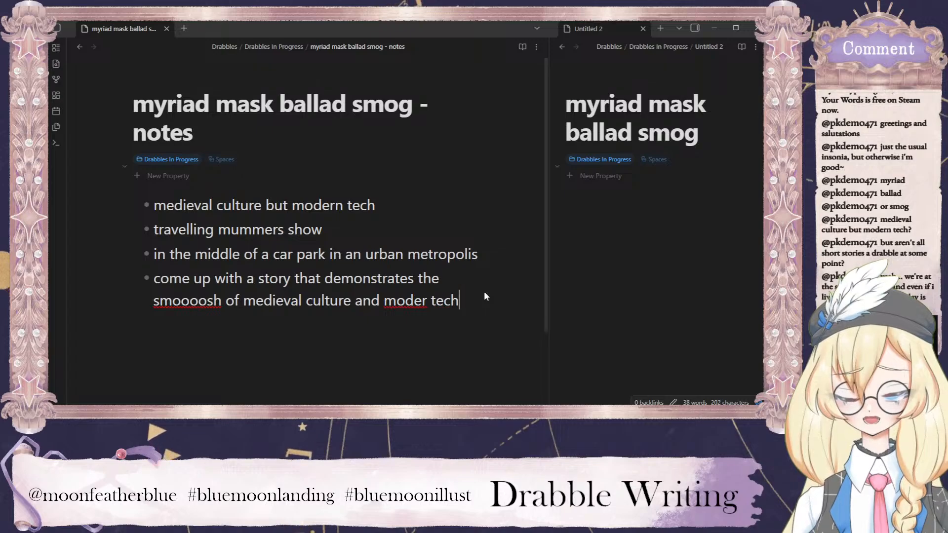
key("BackSpace")
key("BackSpace")
key("BackSpace")
key("BackSpace")
key("BackSpace")
type("n tech")
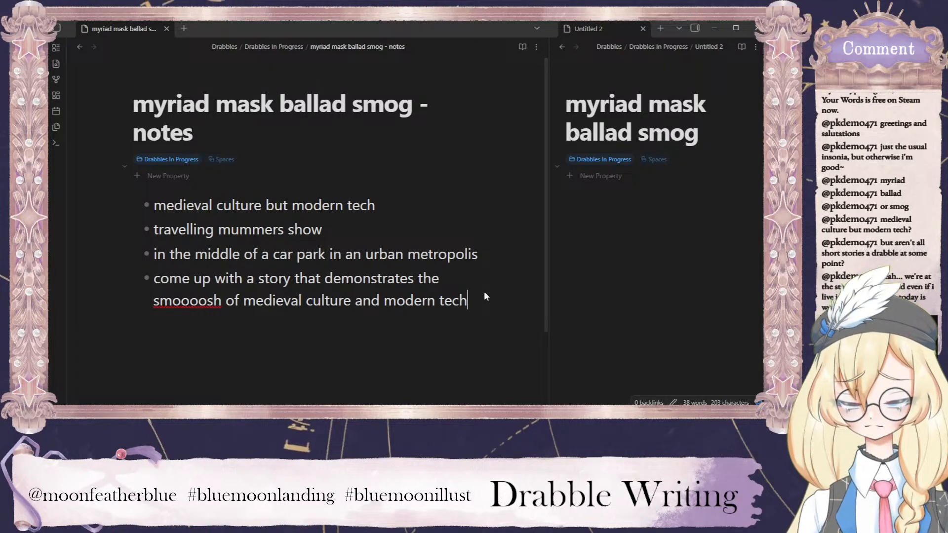
key("Return")
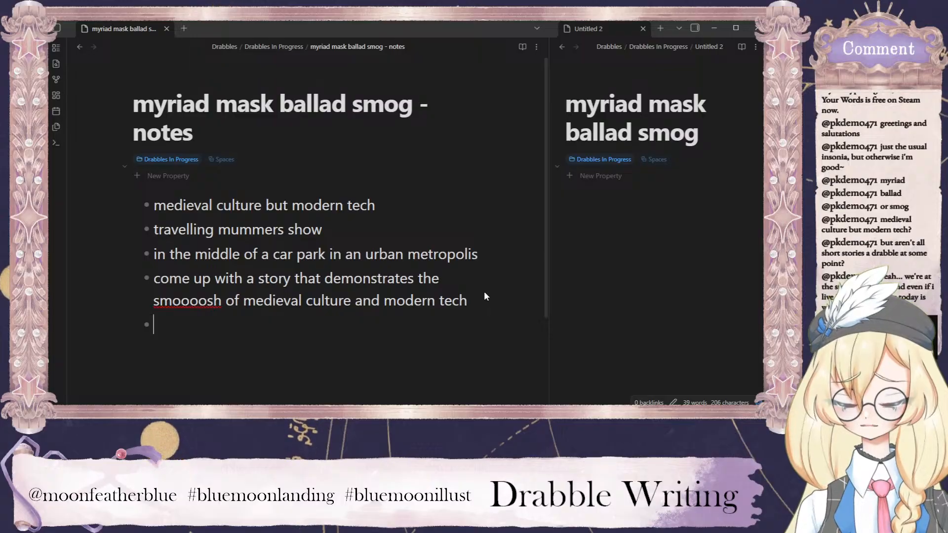